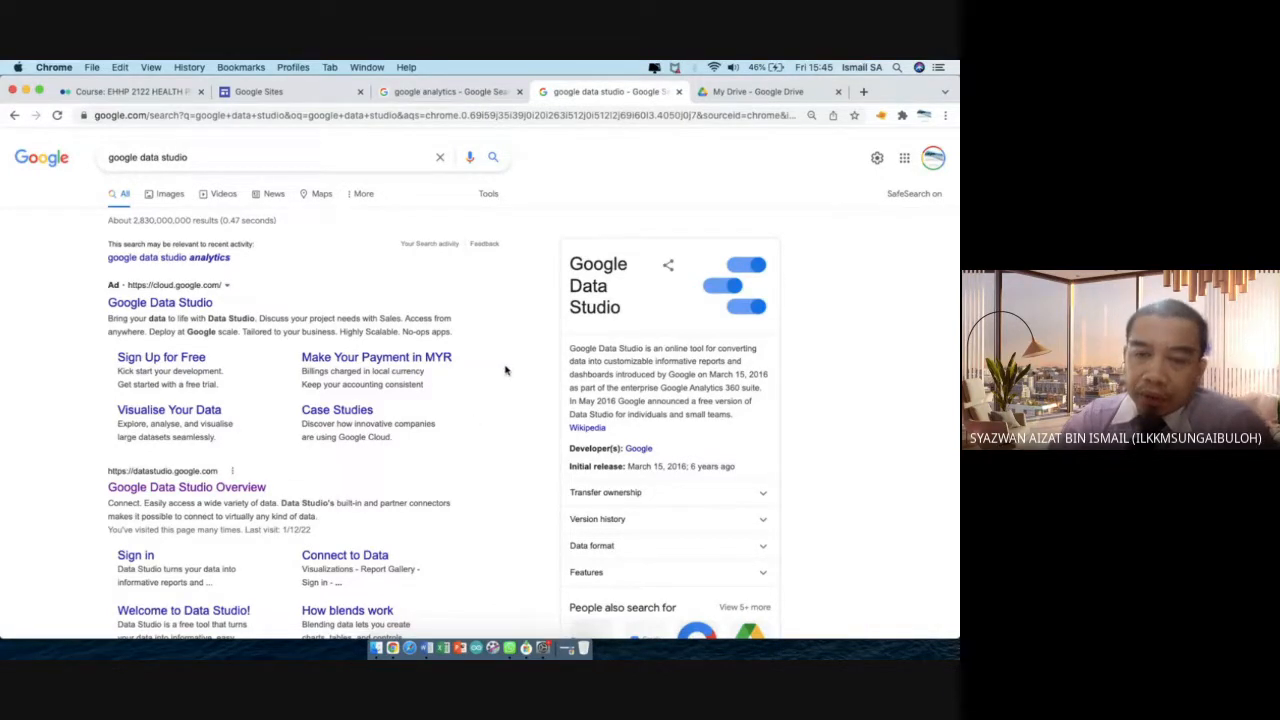
click(736, 93)
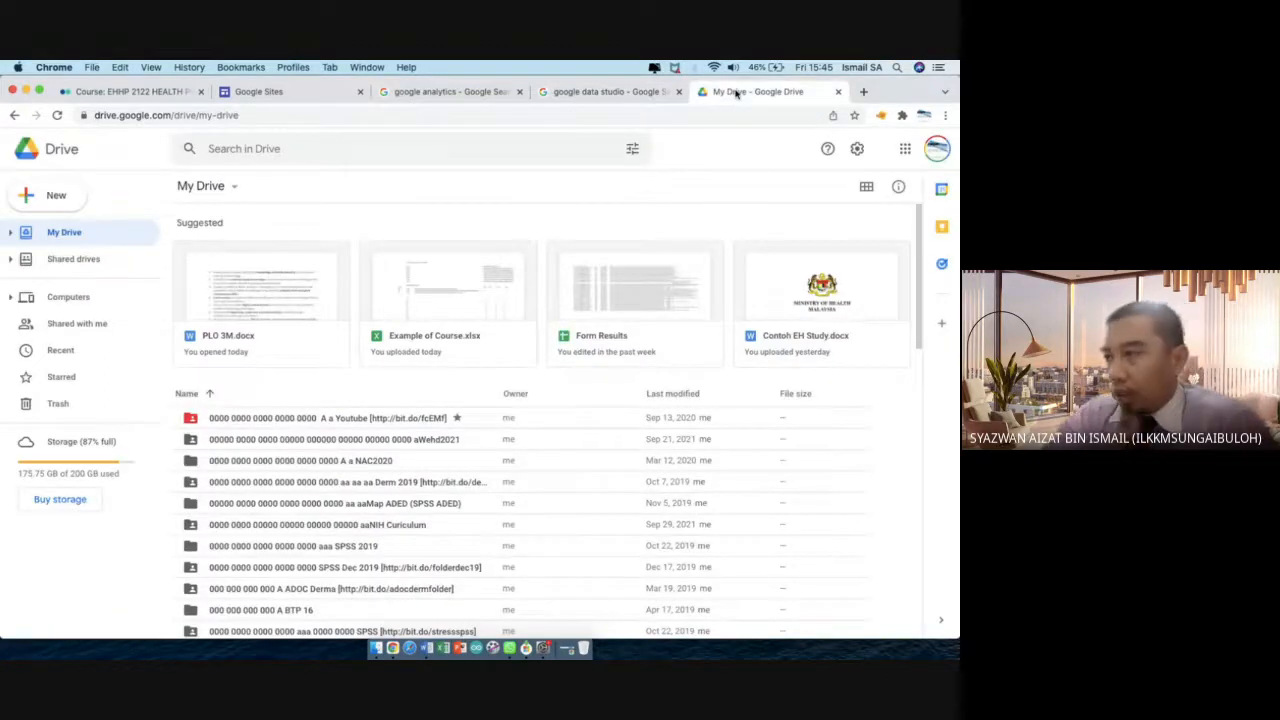
click(308, 94)
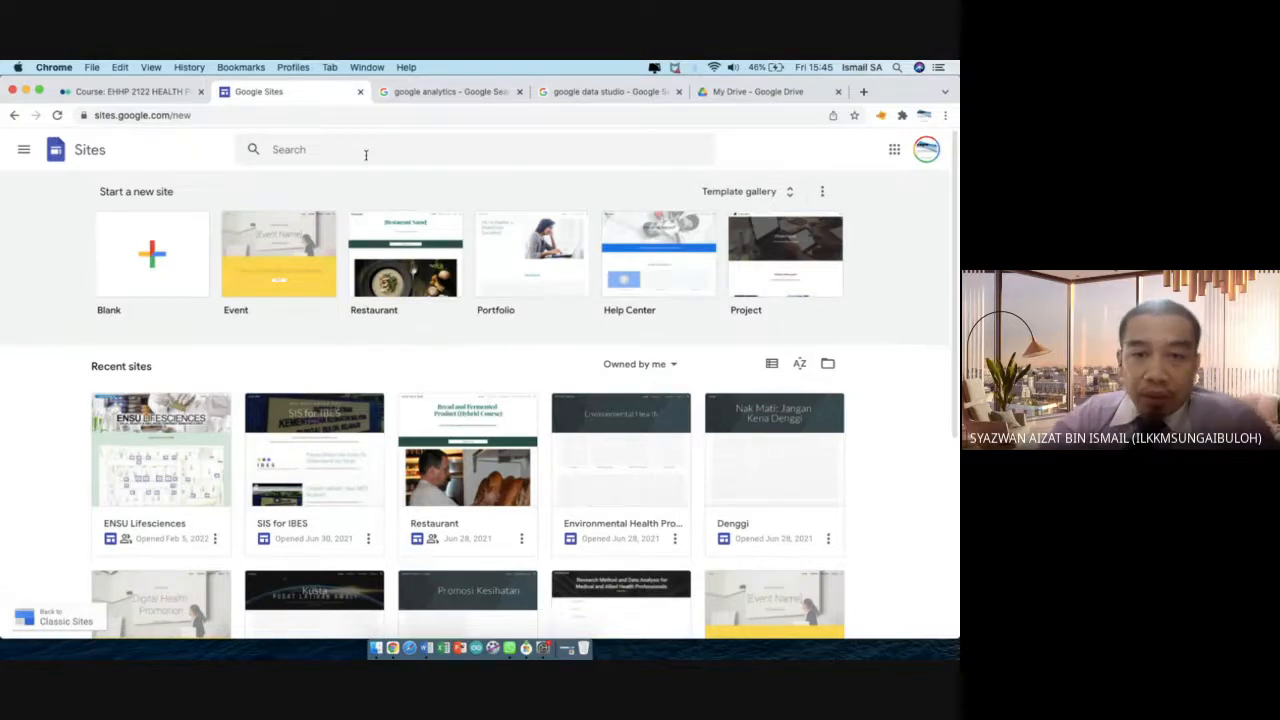
click(165, 94)
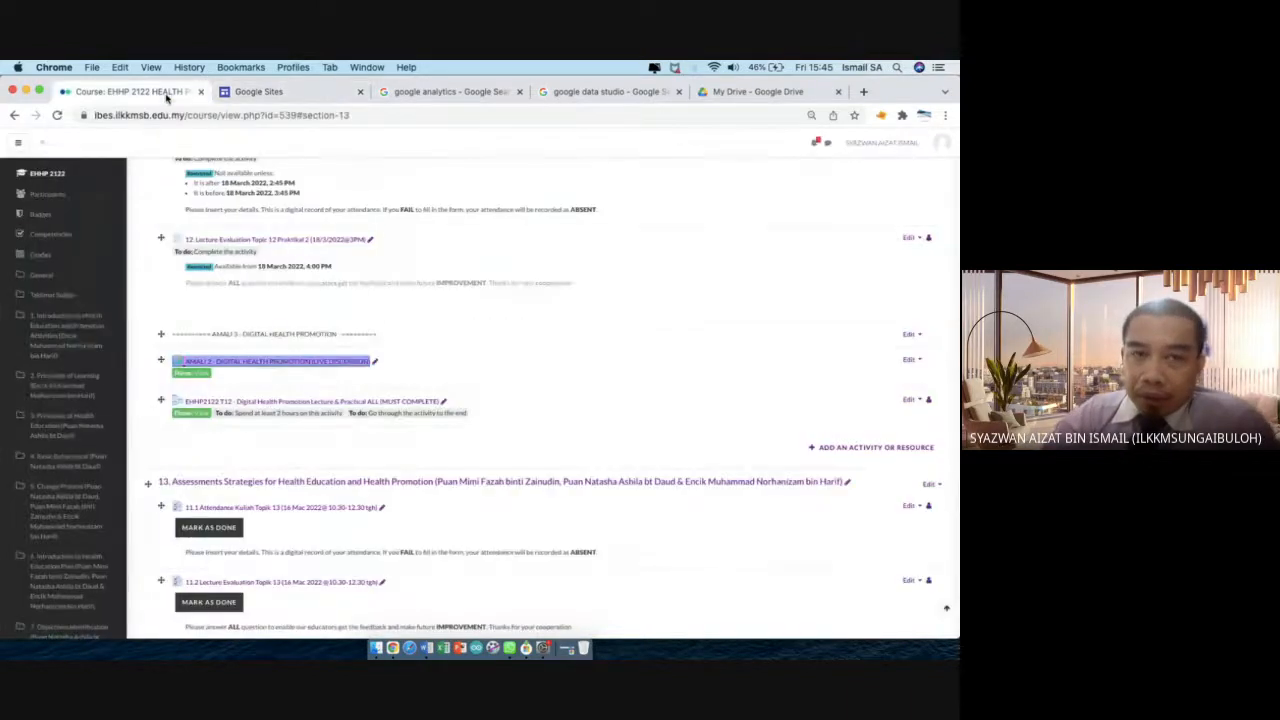
click(254, 93)
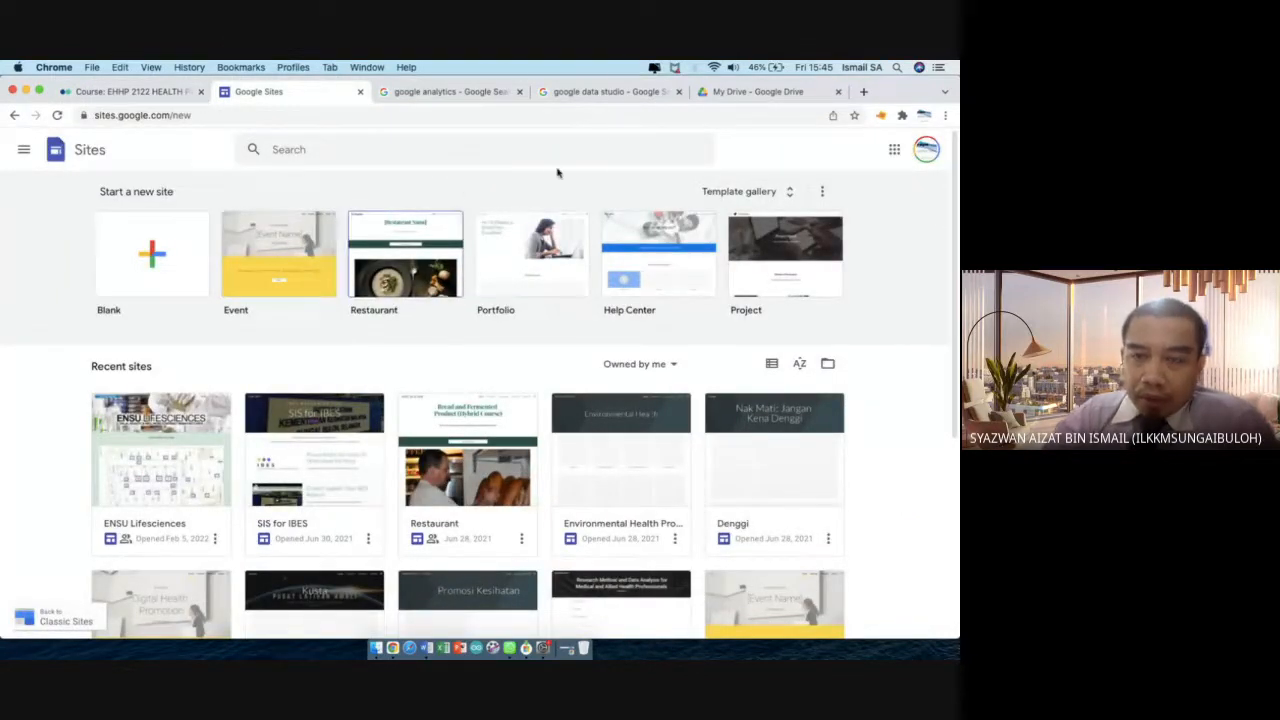
Close the Google Sites tab and open a new browser window under the mybrick profile
click(360, 93)
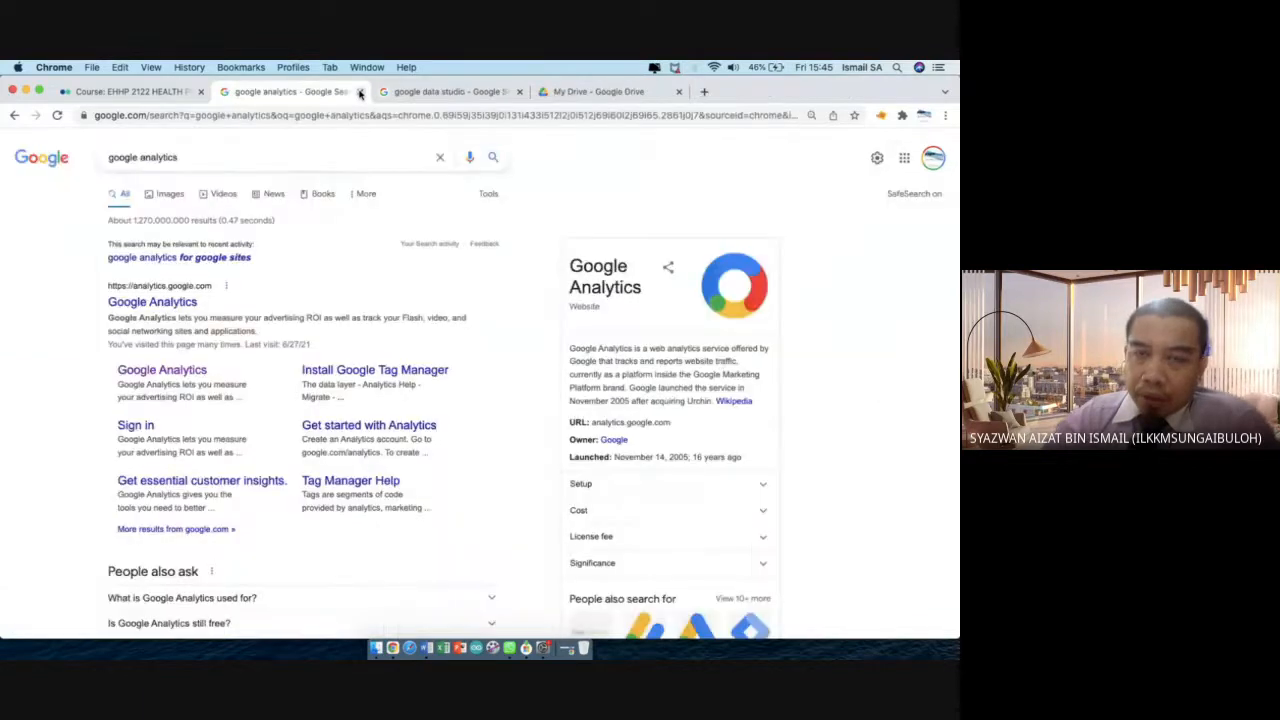
click(927, 117)
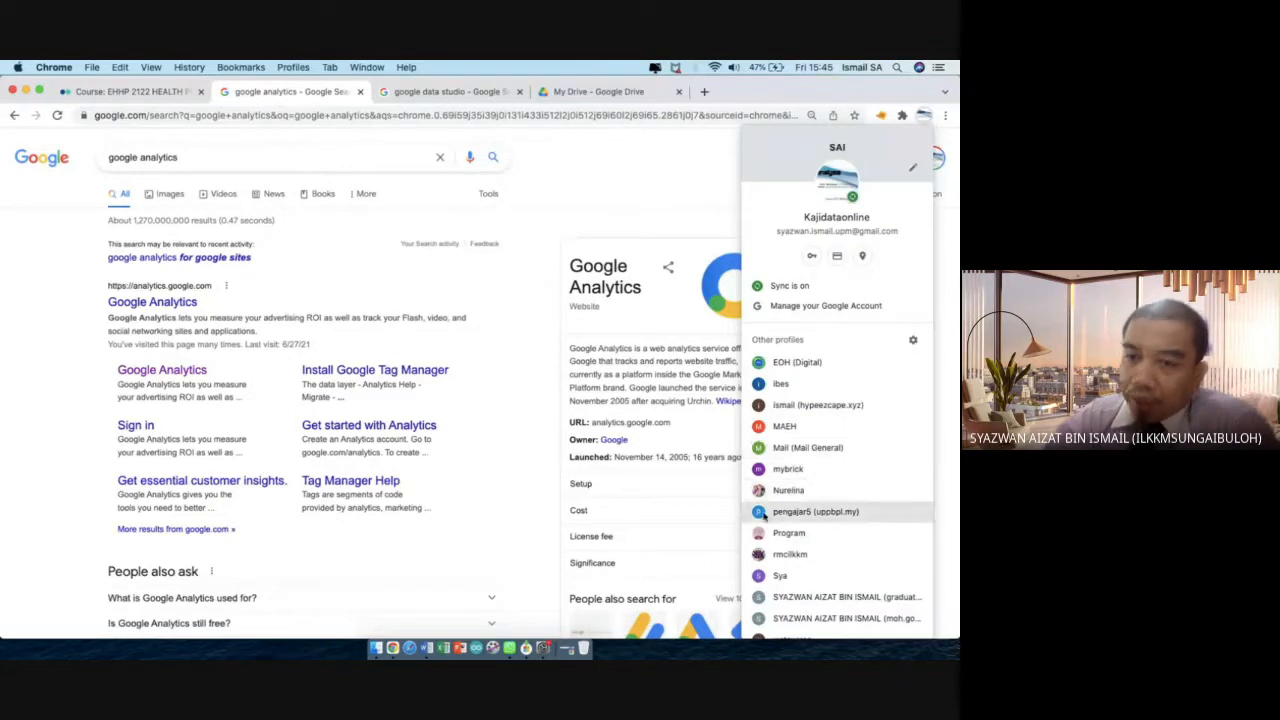
click(786, 468)
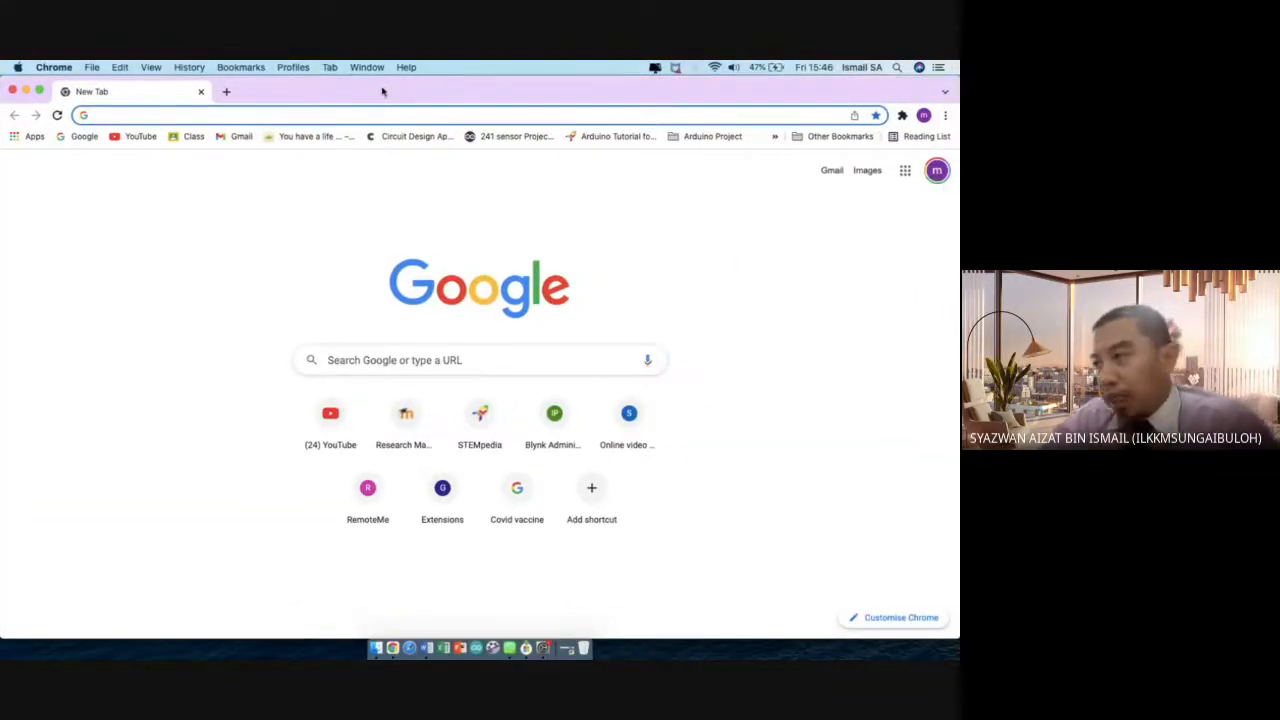
Check which Google account is signed in and look through the full list of Google apps
click(936, 172)
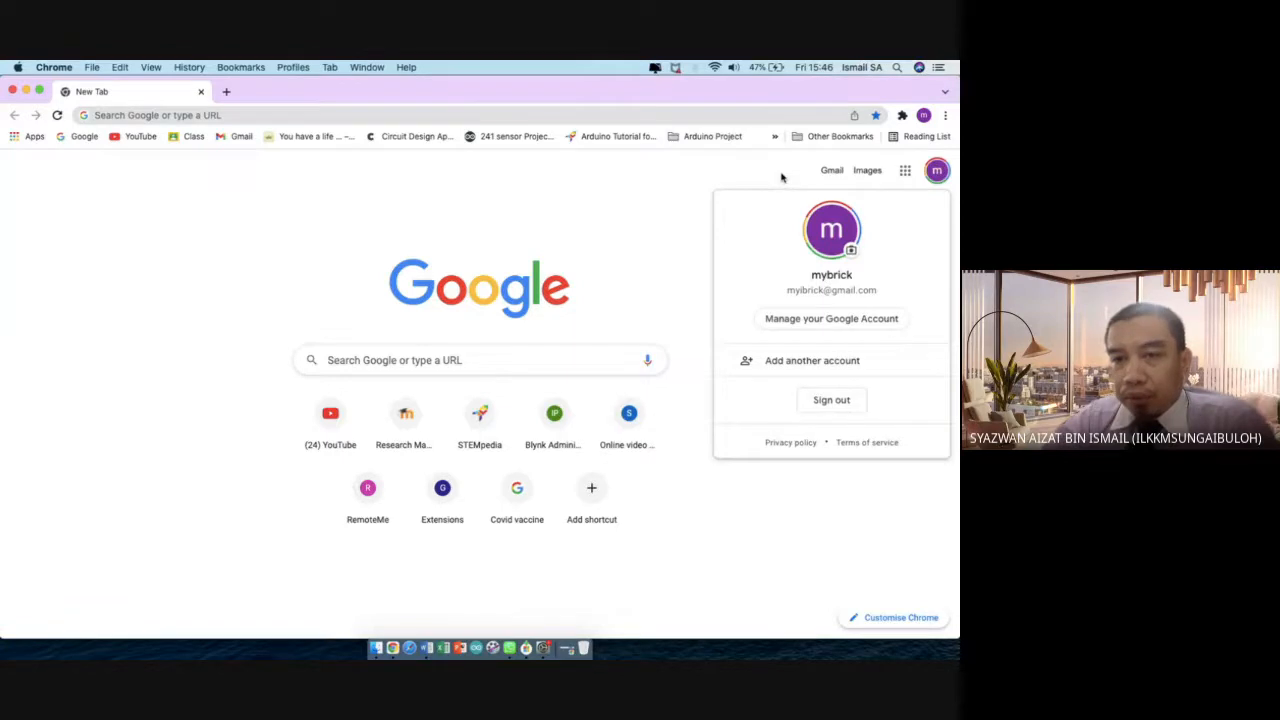
click(782, 177)
click(904, 171)
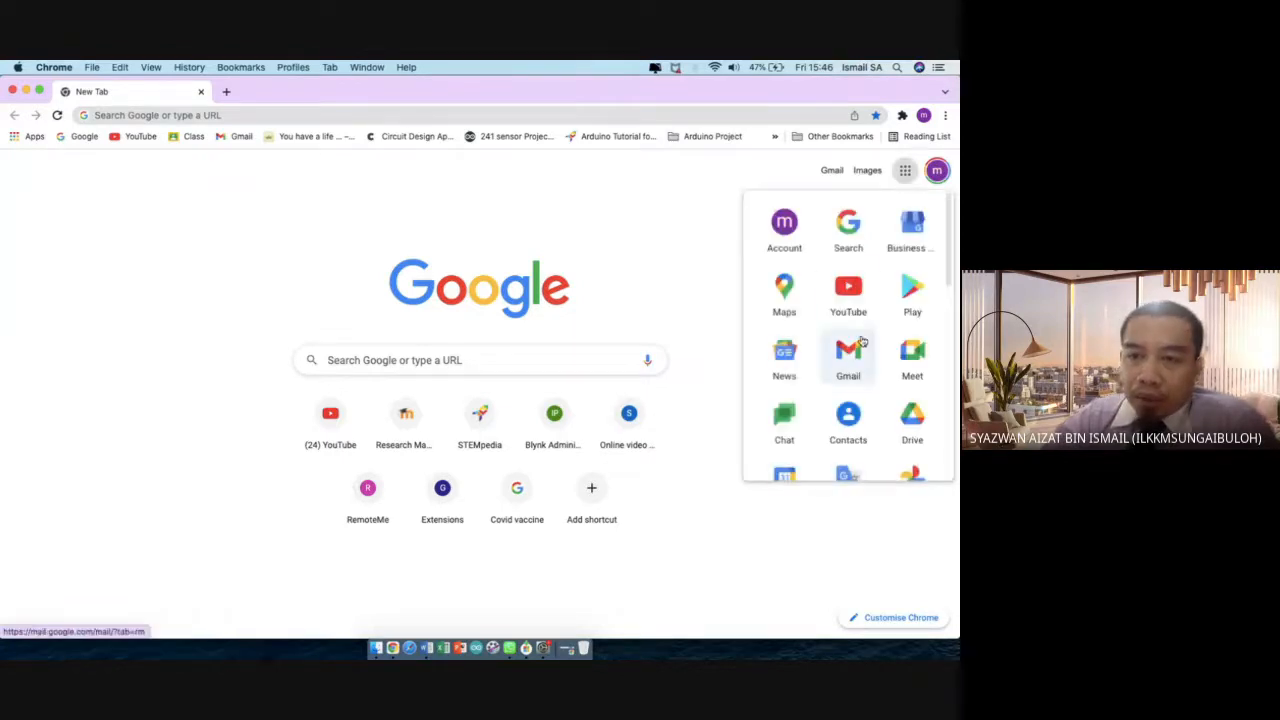
scroll(862, 342, down, 5)
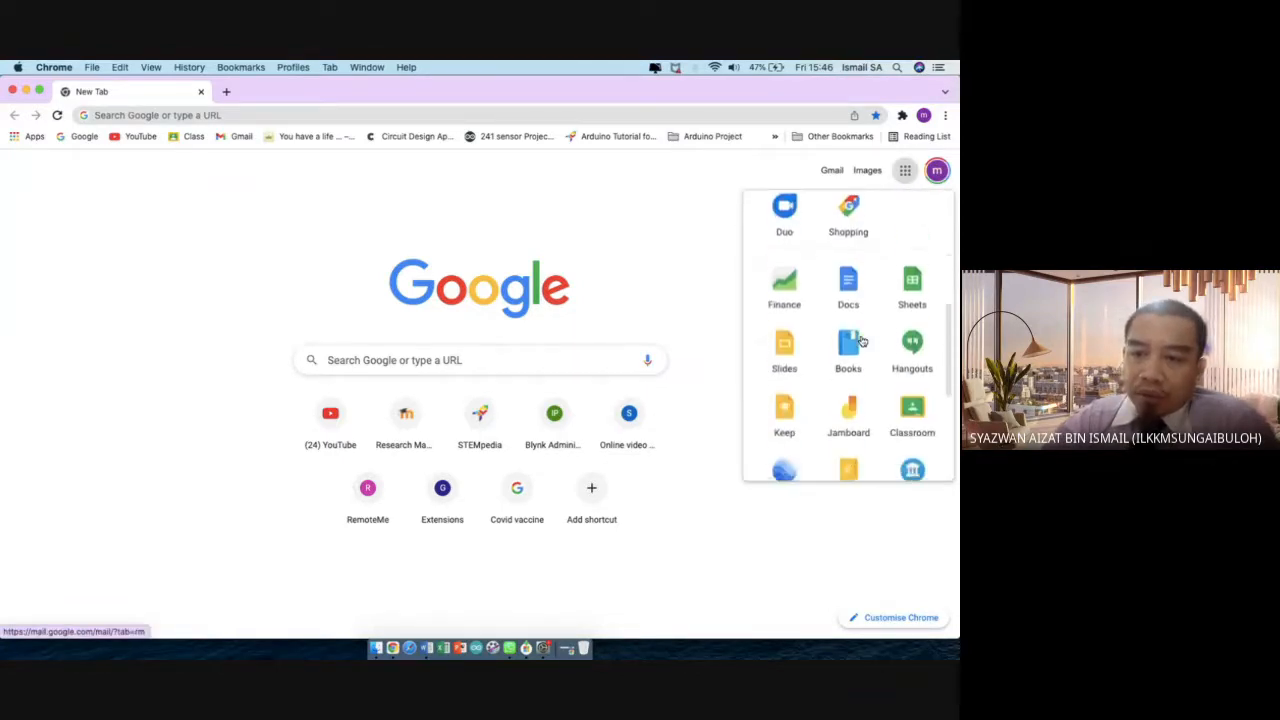
scroll(862, 342, down, 5)
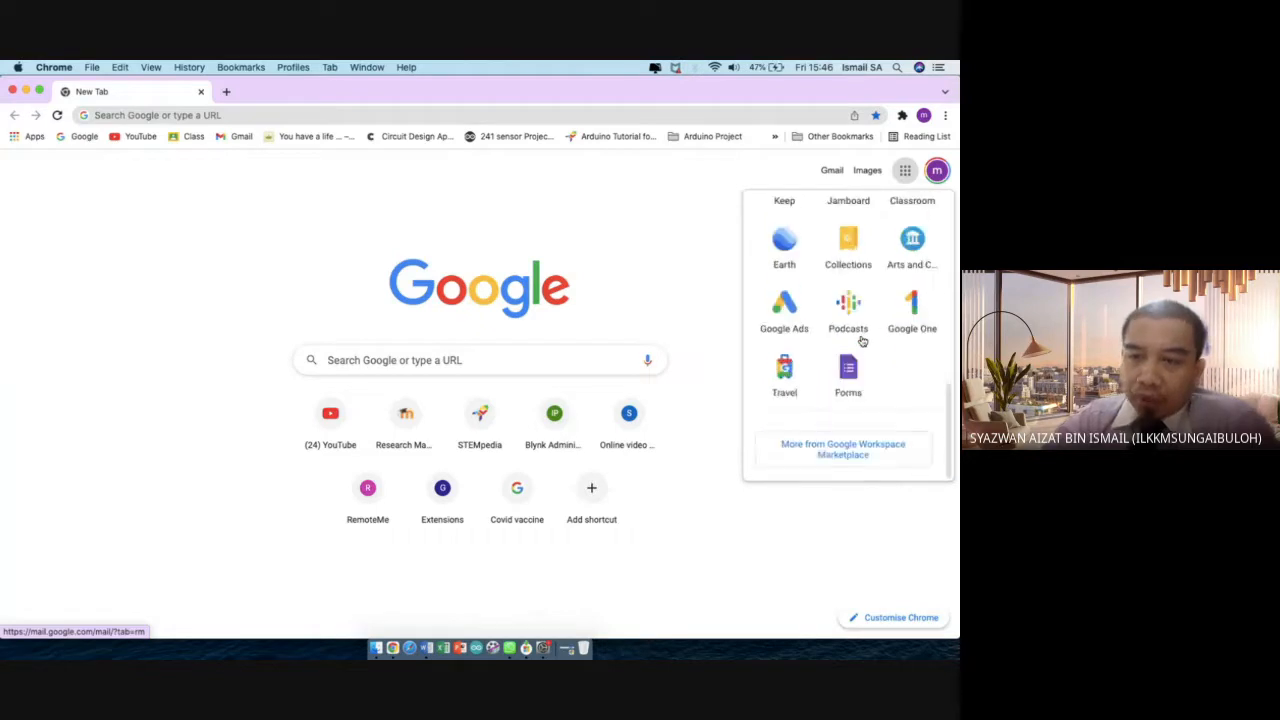
scroll(862, 342, up, 5)
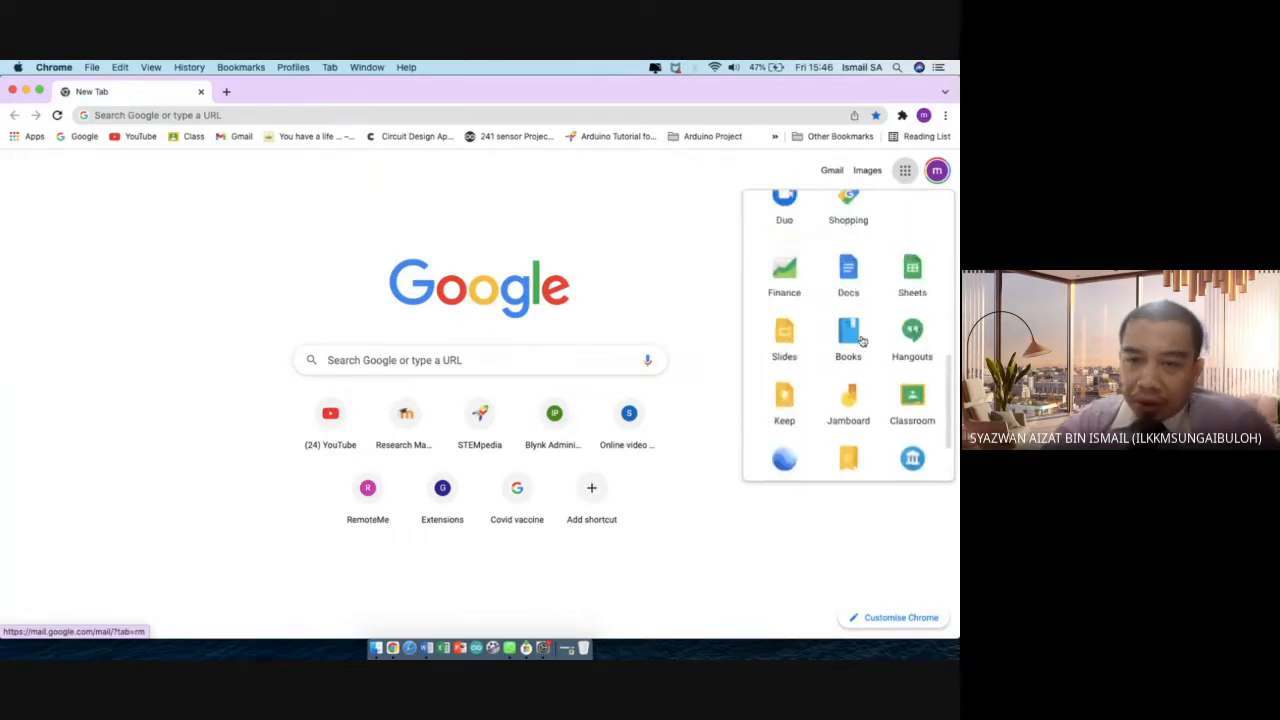
scroll(862, 342, up, 3)
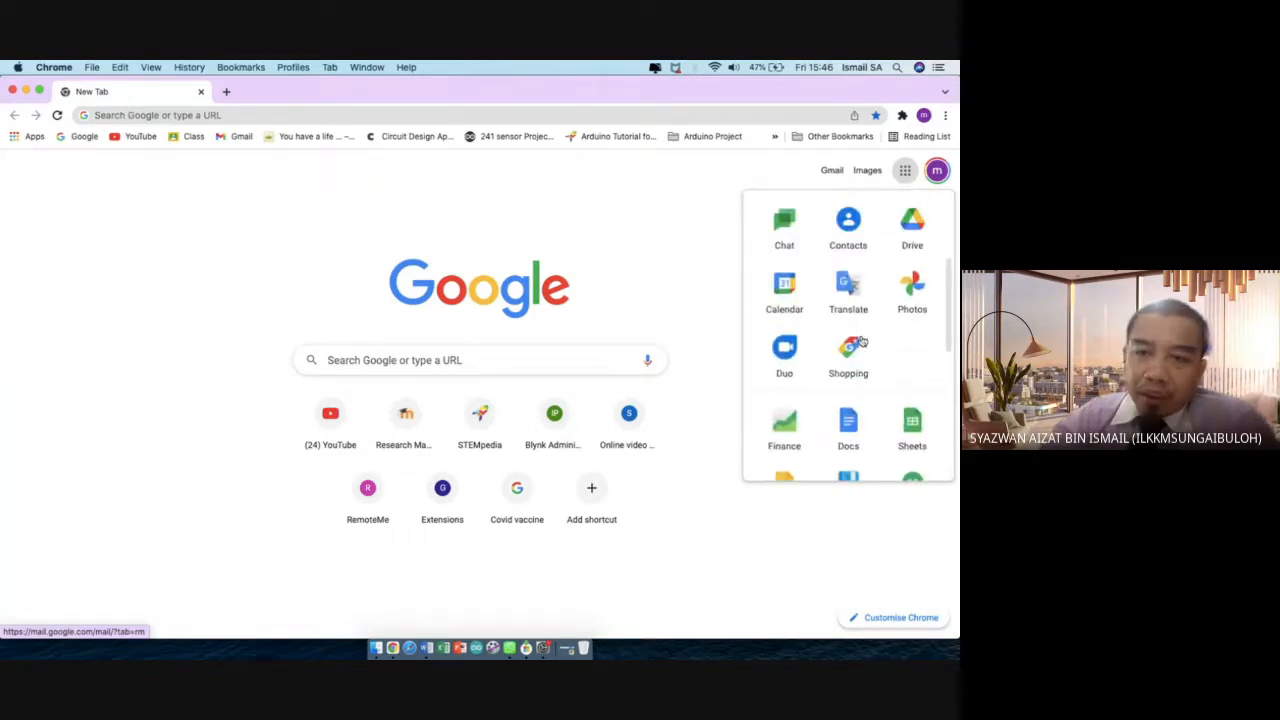
scroll(829, 300, up, 3)
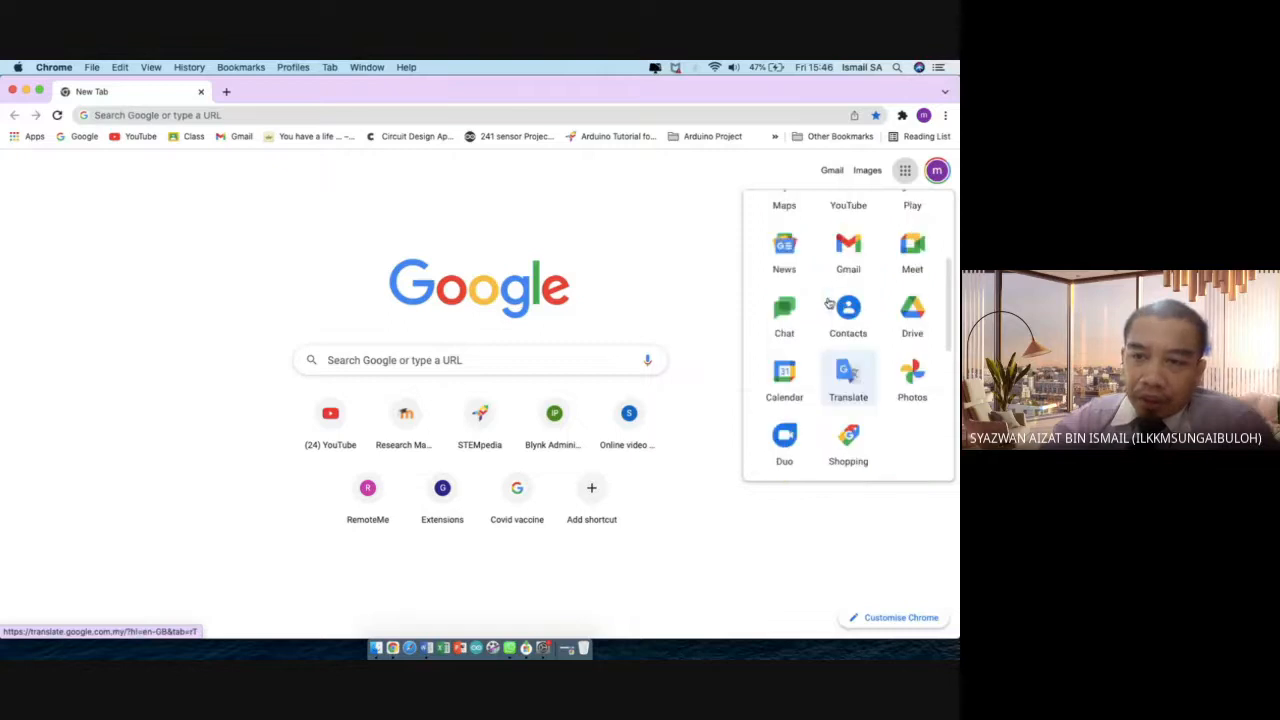
click(689, 252)
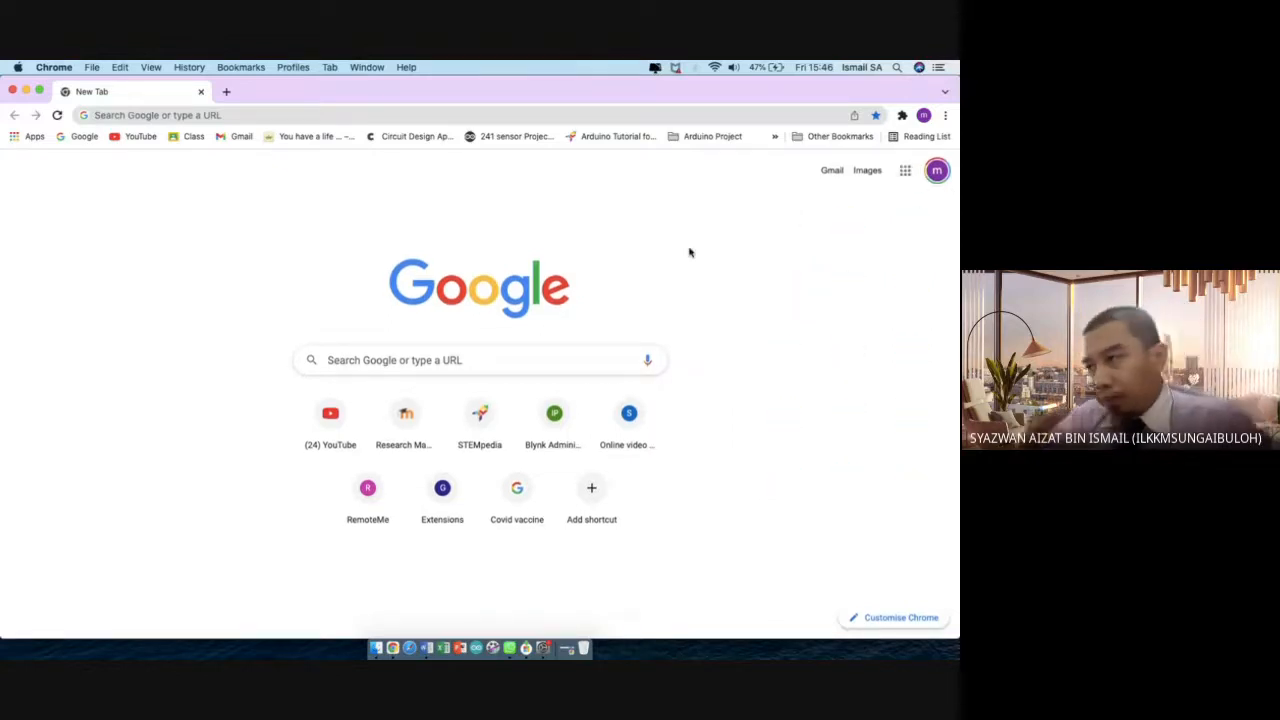
Search the web for "google sites" and open the Google Sites sign-in result
click(504, 118)
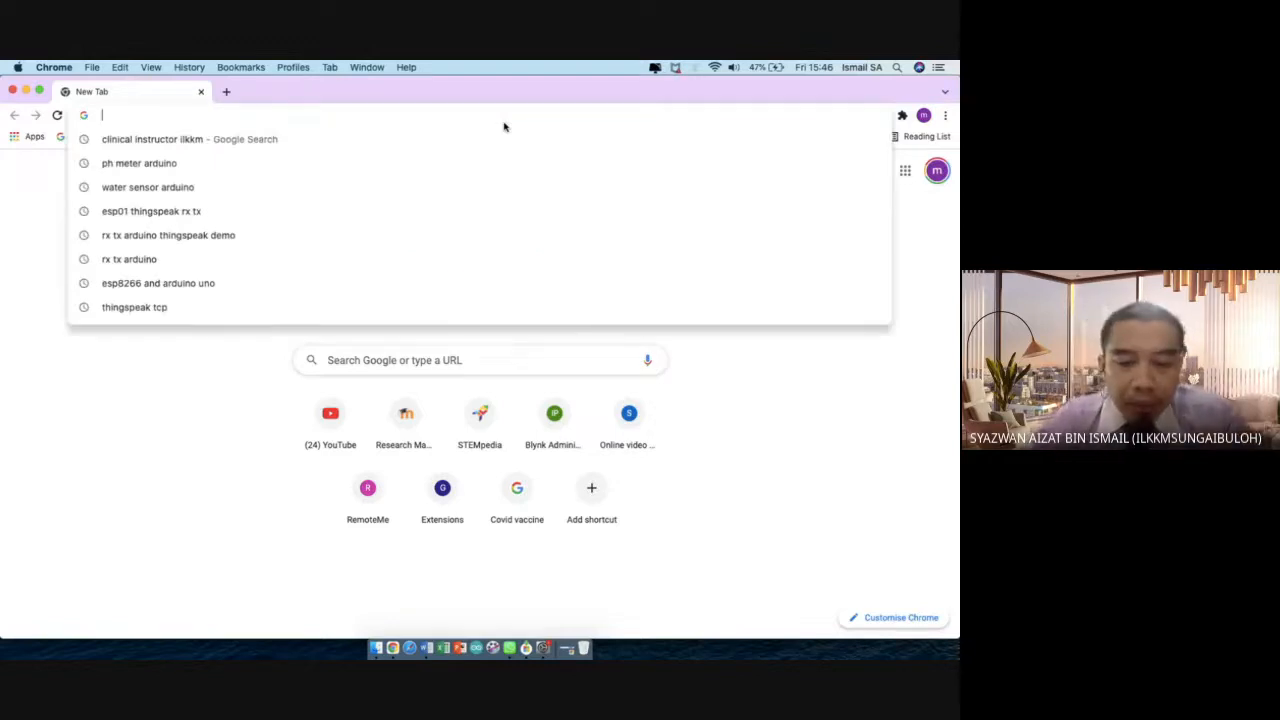
text(google s)
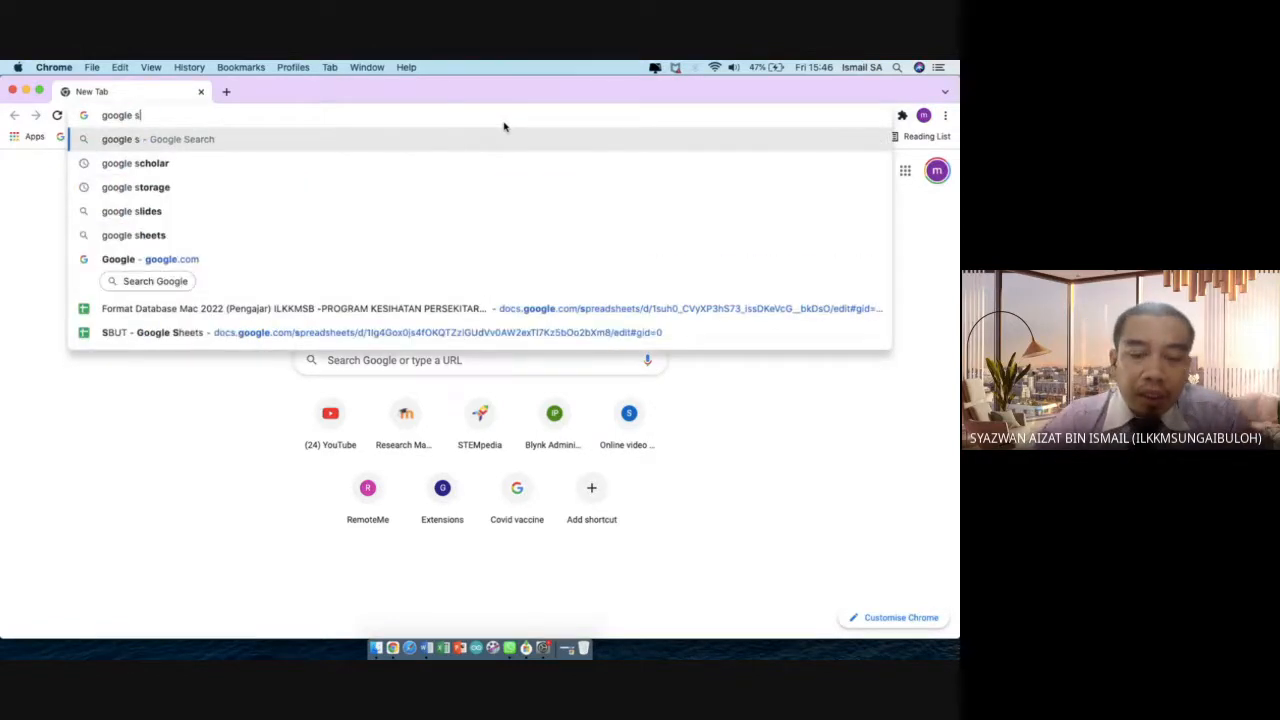
text(ites)
key(Return)
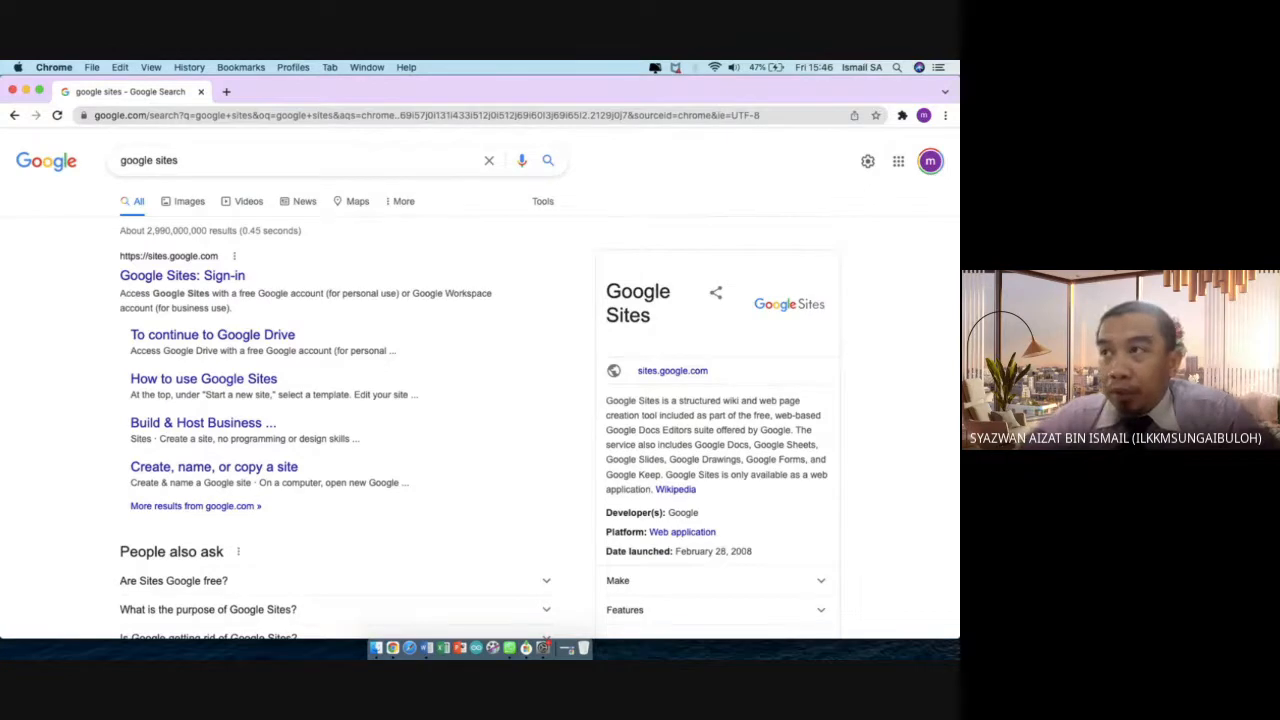
click(327, 257)
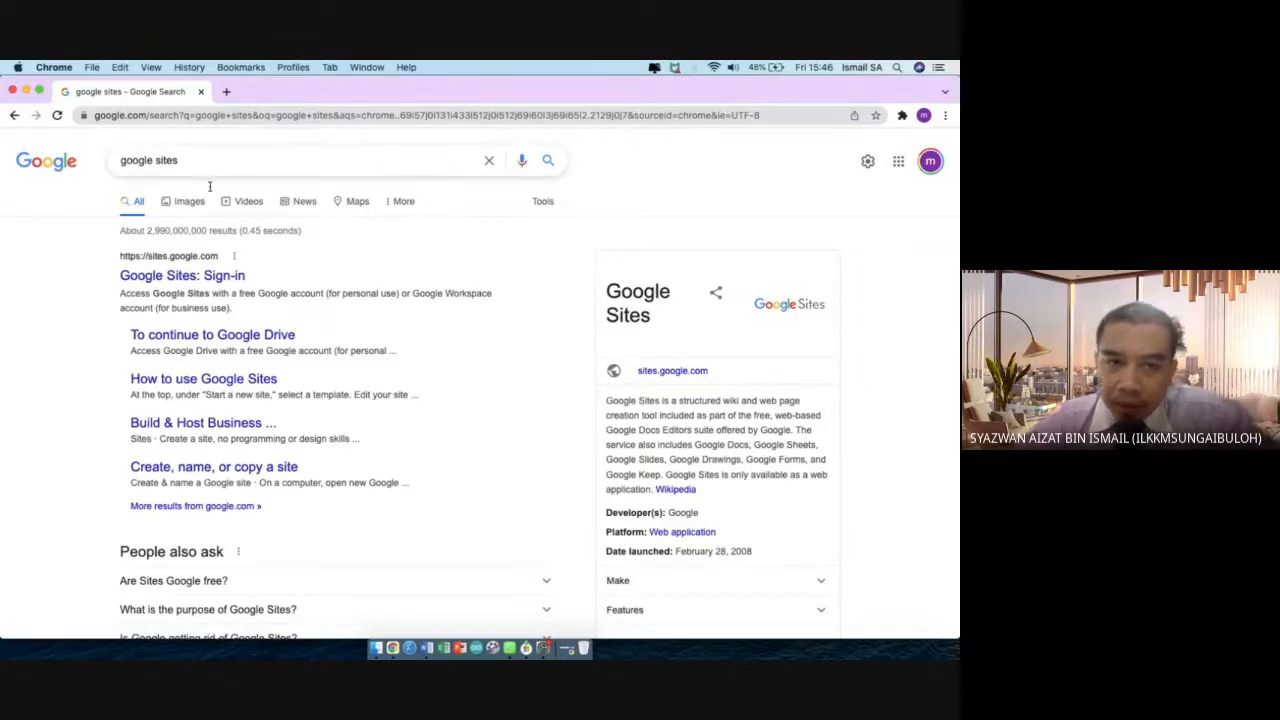
click(203, 277)
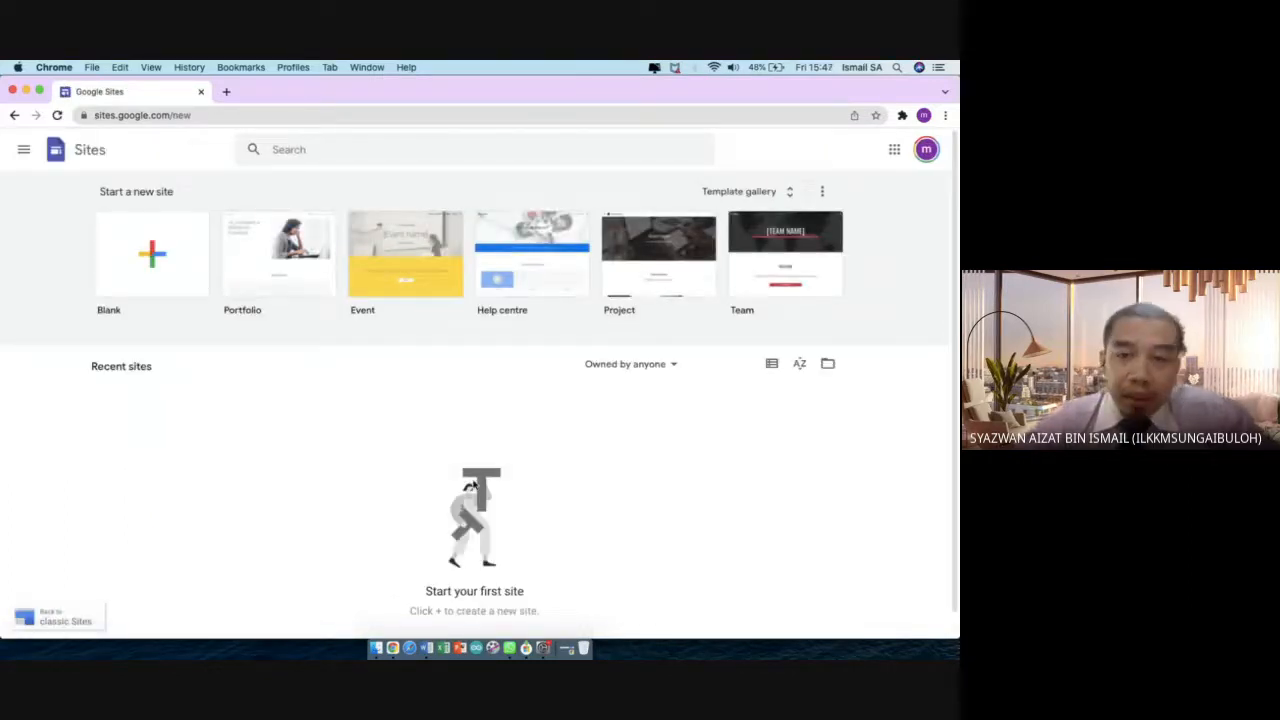
Review the available site templates in the full template gallery, from Personal and Work to Small business and Education
scroll(511, 476, down, 1)
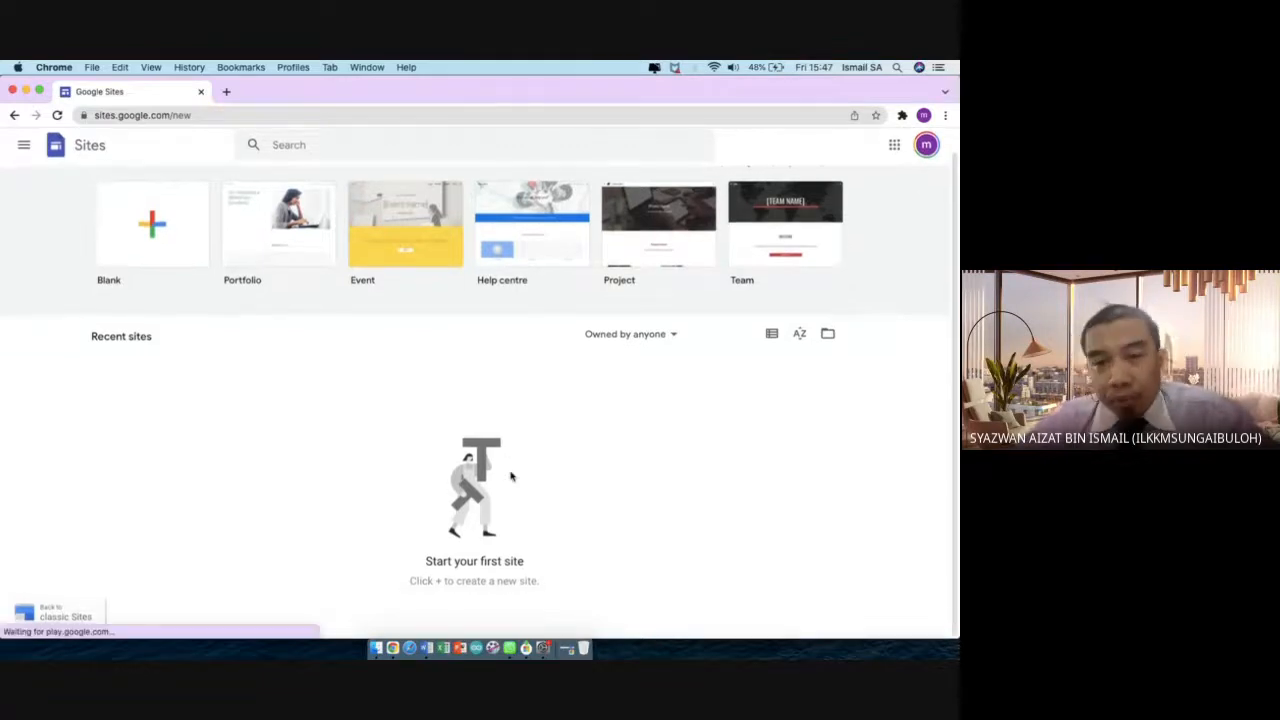
scroll(511, 476, up, 1)
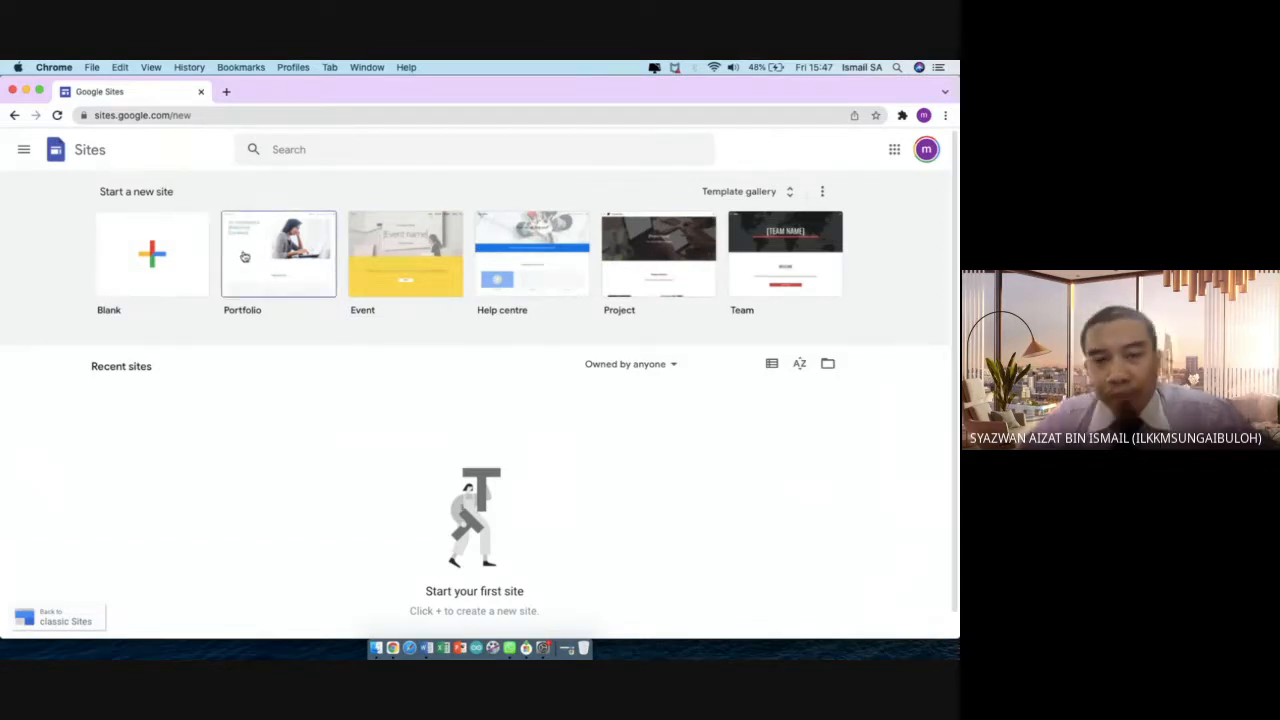
click(788, 193)
scroll(567, 387, down, 2)
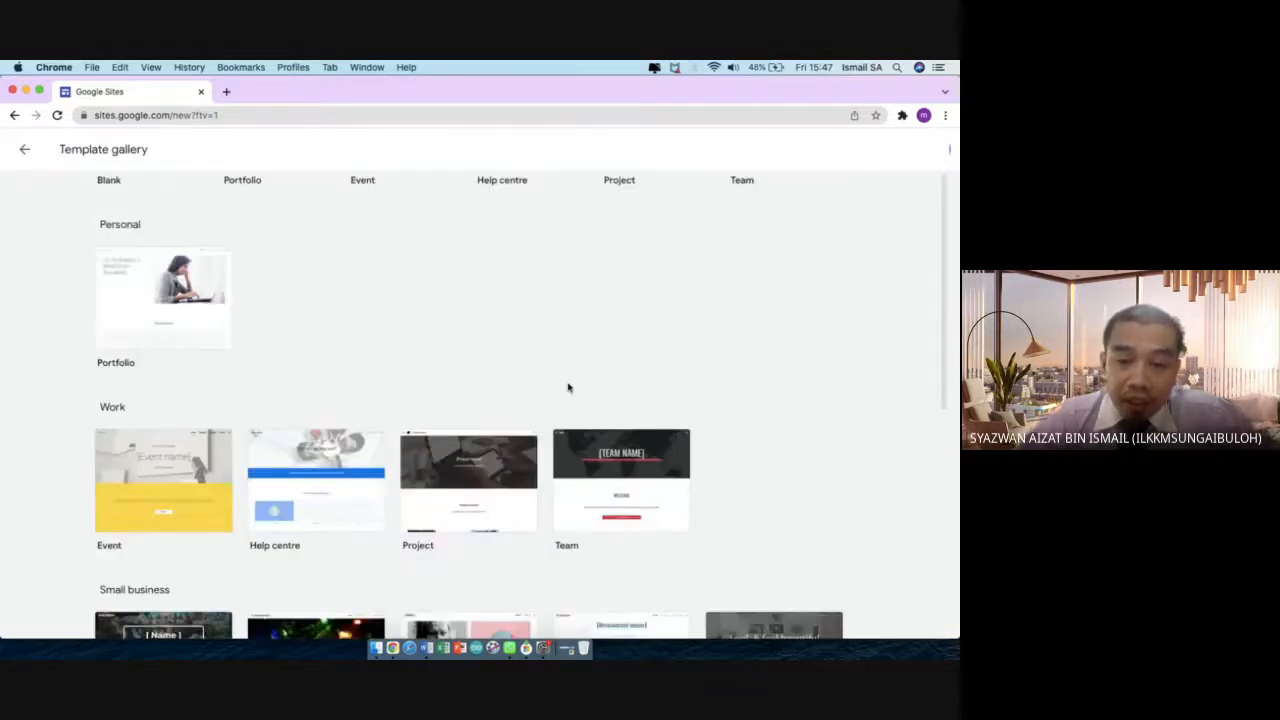
scroll(567, 387, down, 3)
scroll(568, 388, down, 1)
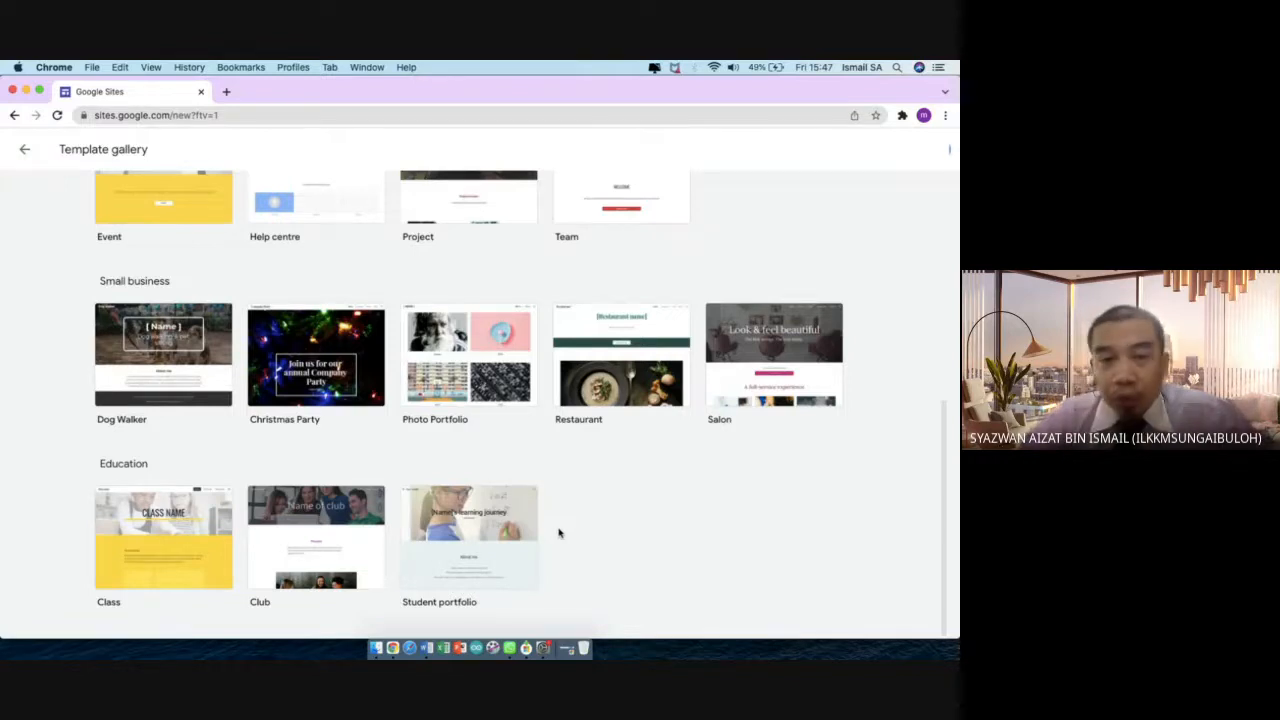
scroll(523, 531, up, 10)
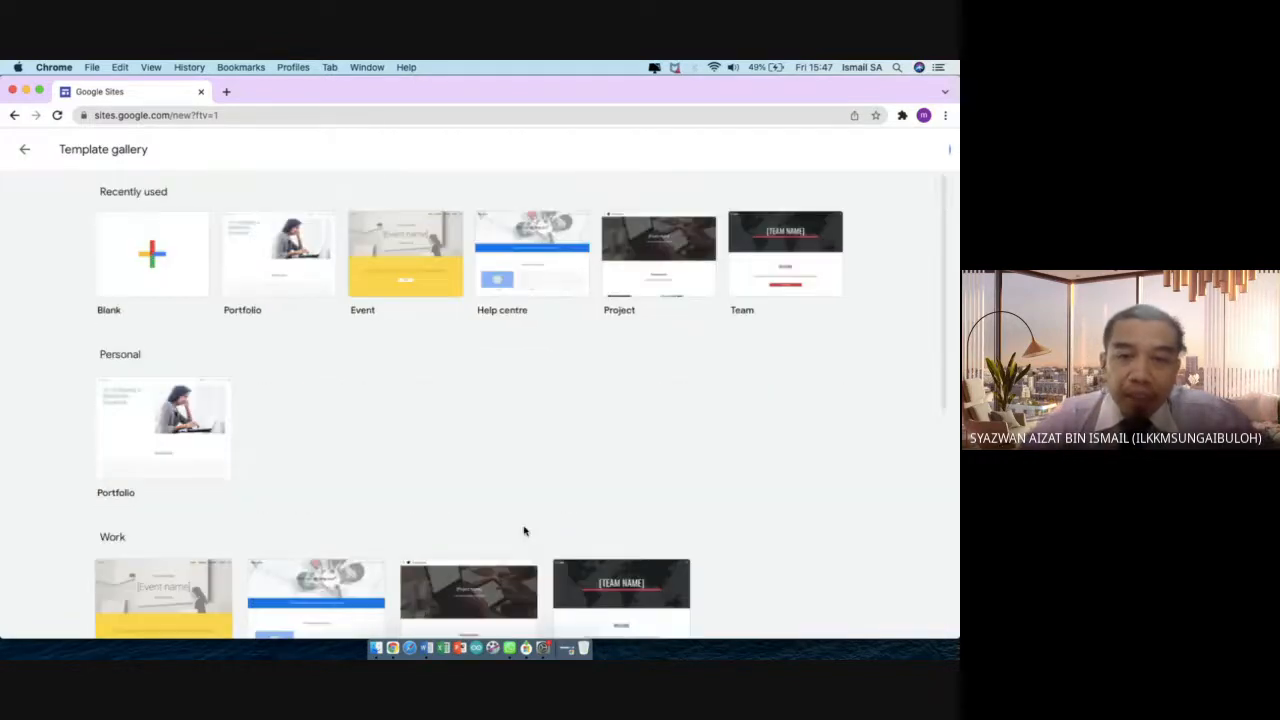
scroll(523, 531, down, 10)
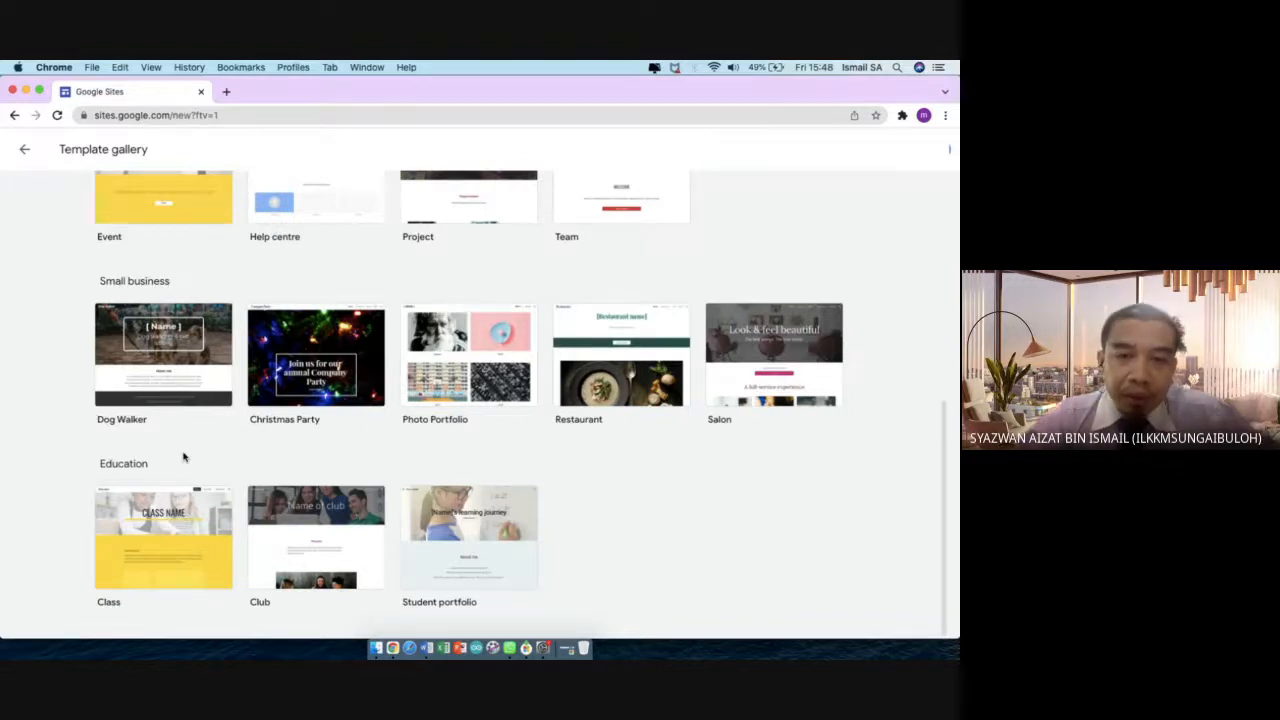
scroll(477, 463, up, 3)
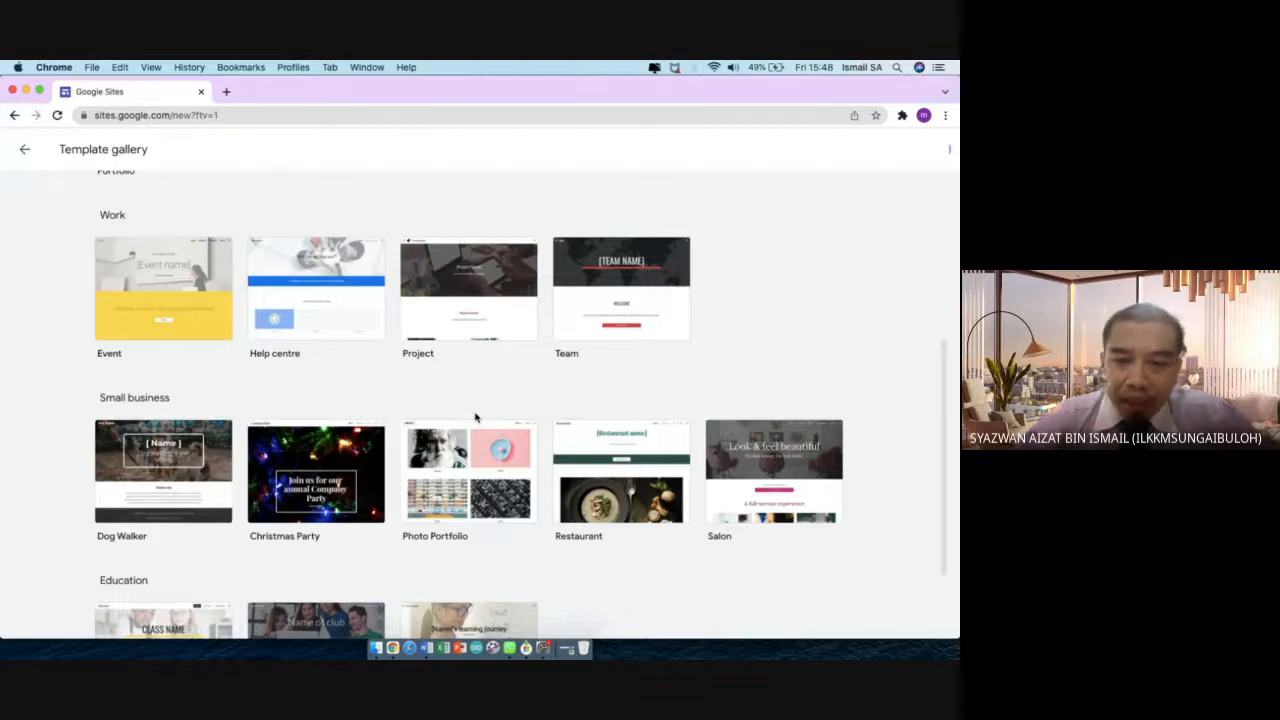
scroll(474, 364, up, 3)
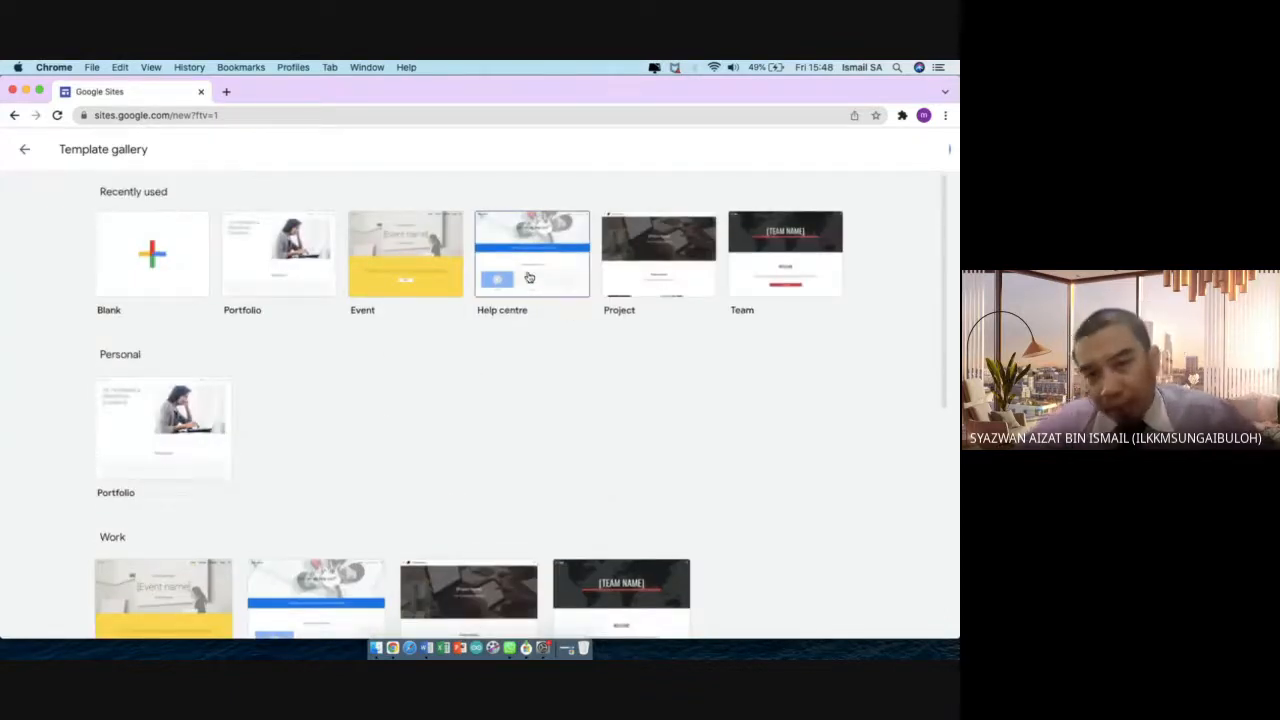
click(165, 265)
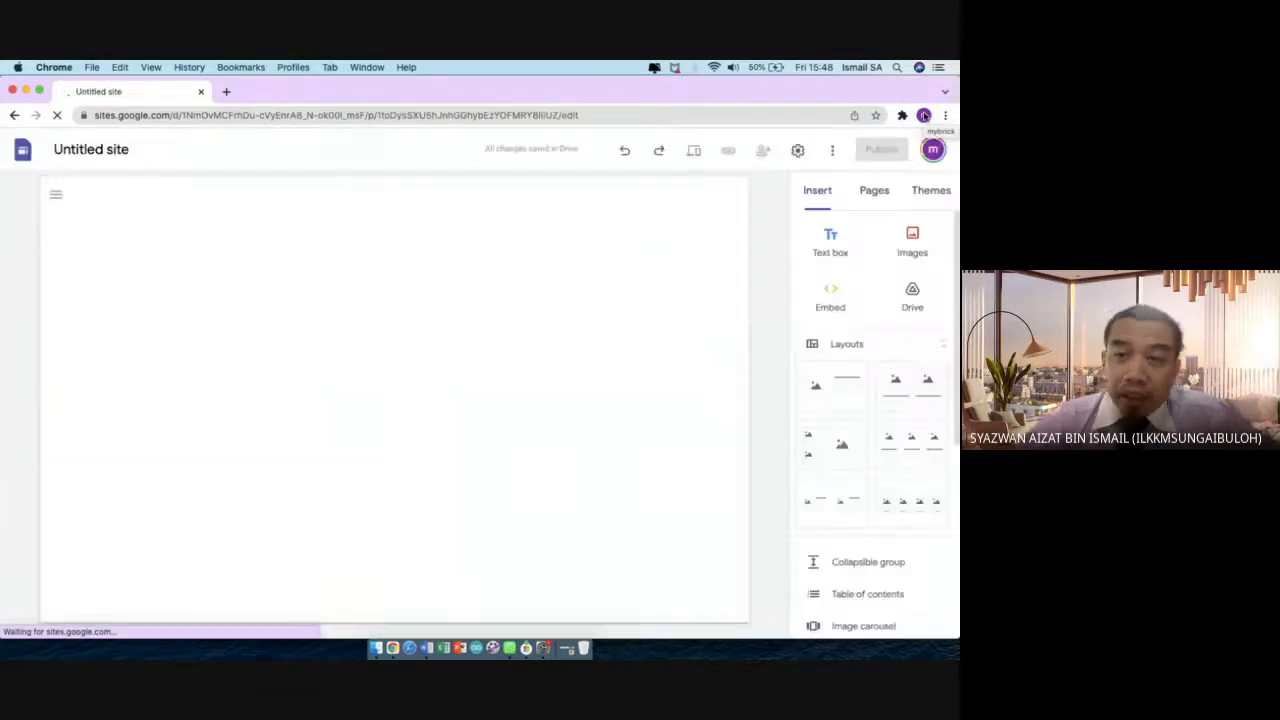
click(613, 313)
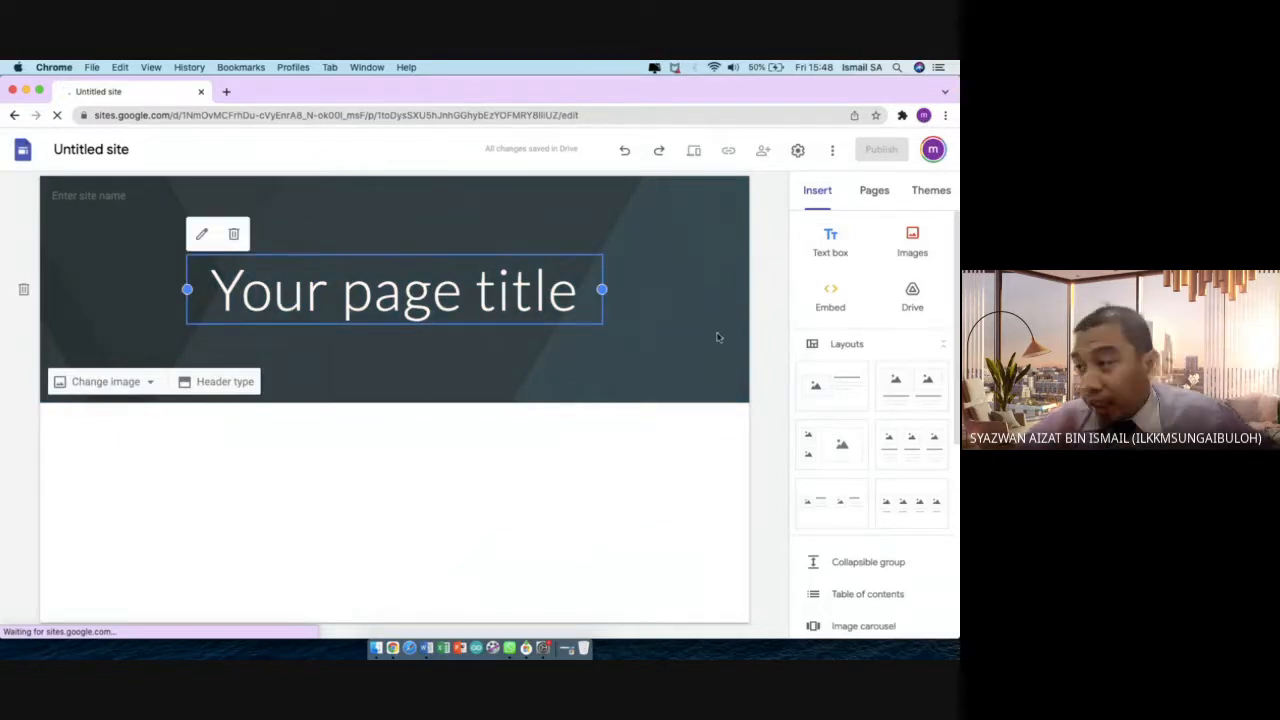
click(766, 325)
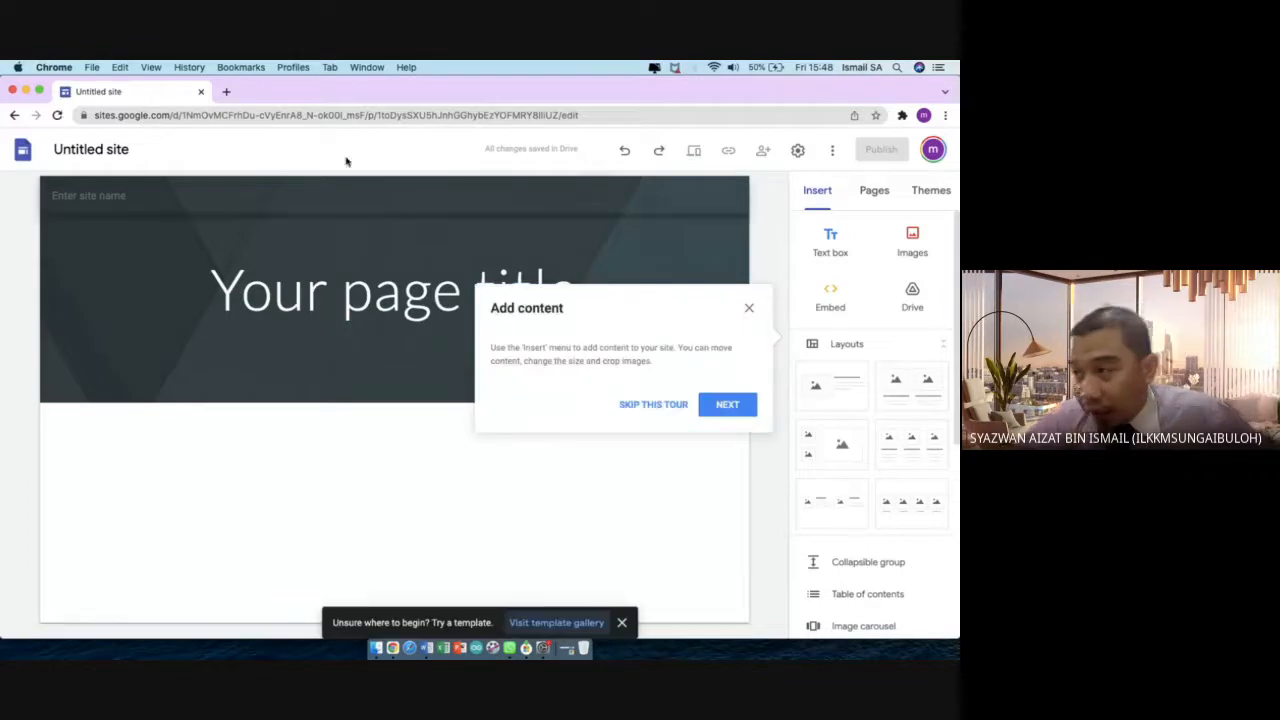
click(14, 115)
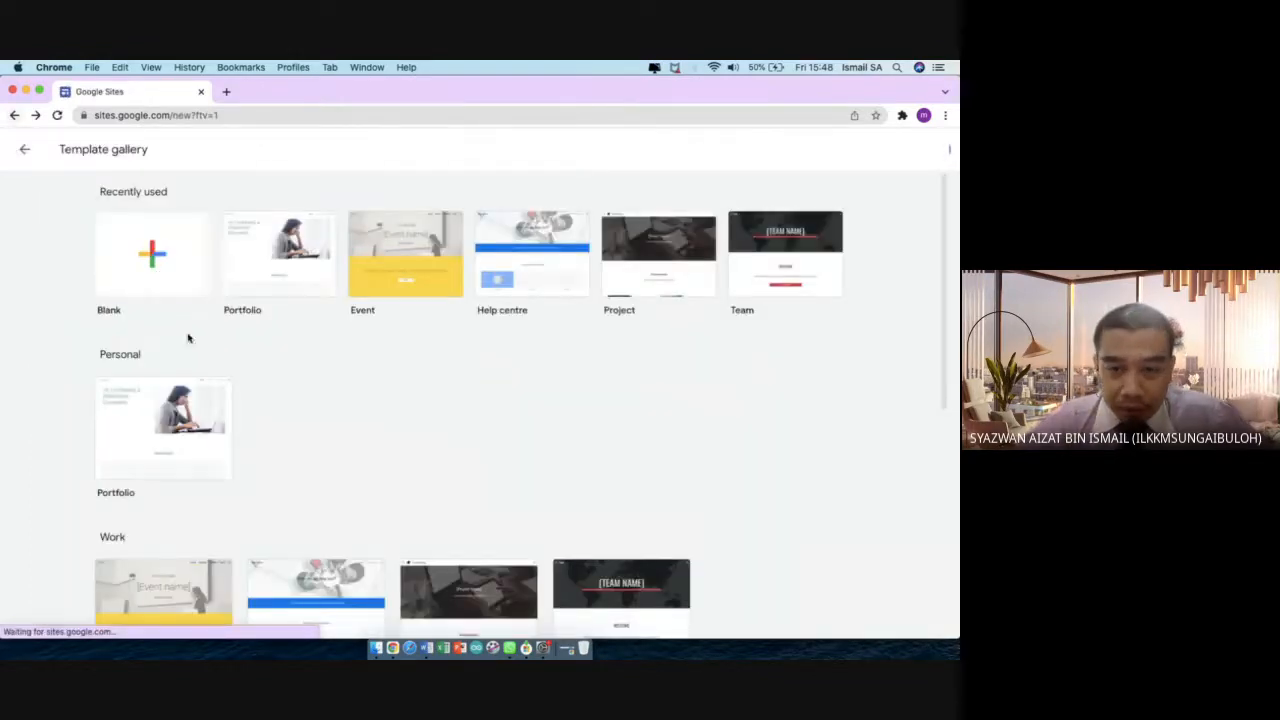
Create a blank site from the template gallery, dismissing the custom theme offer and skipping the introductory tour
click(149, 276)
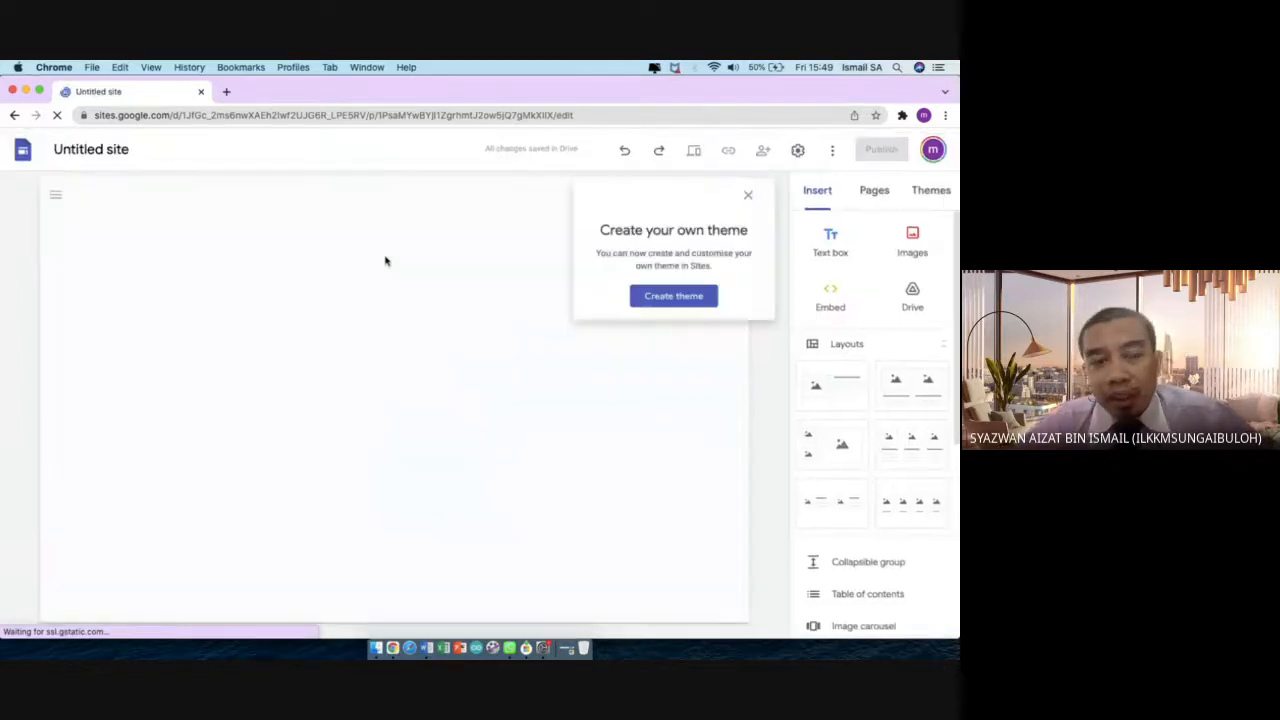
click(754, 193)
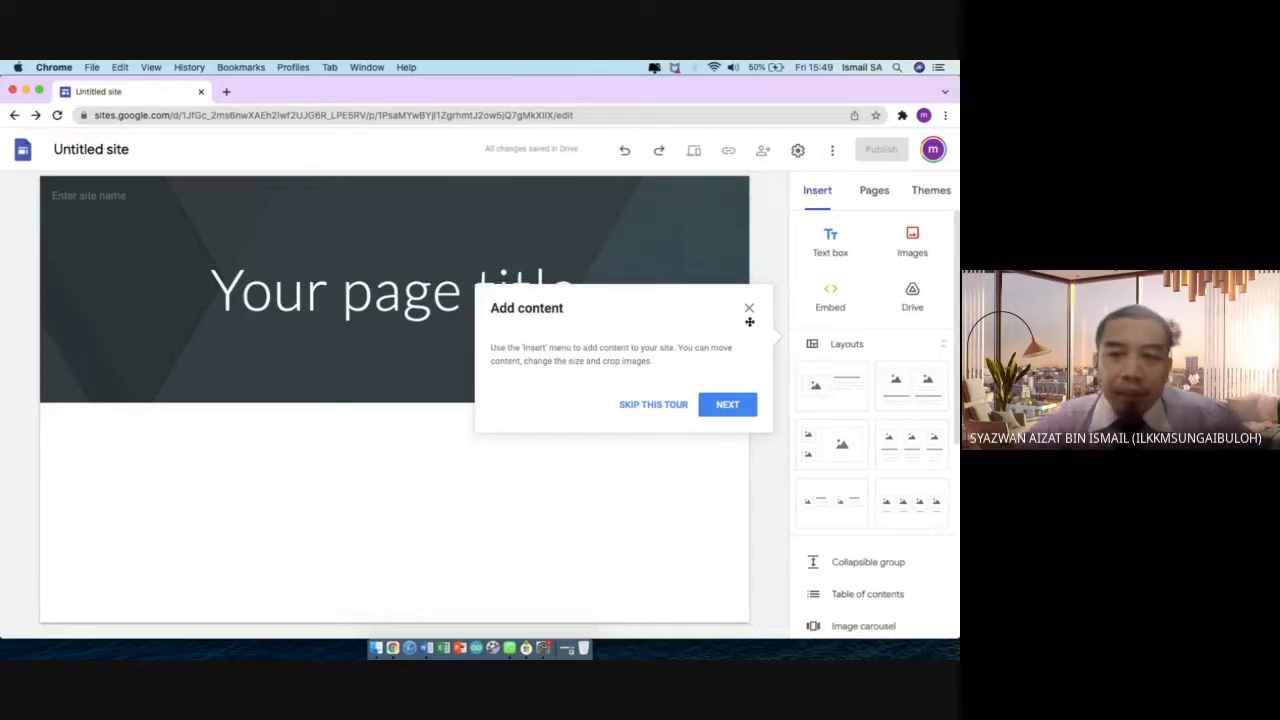
click(656, 410)
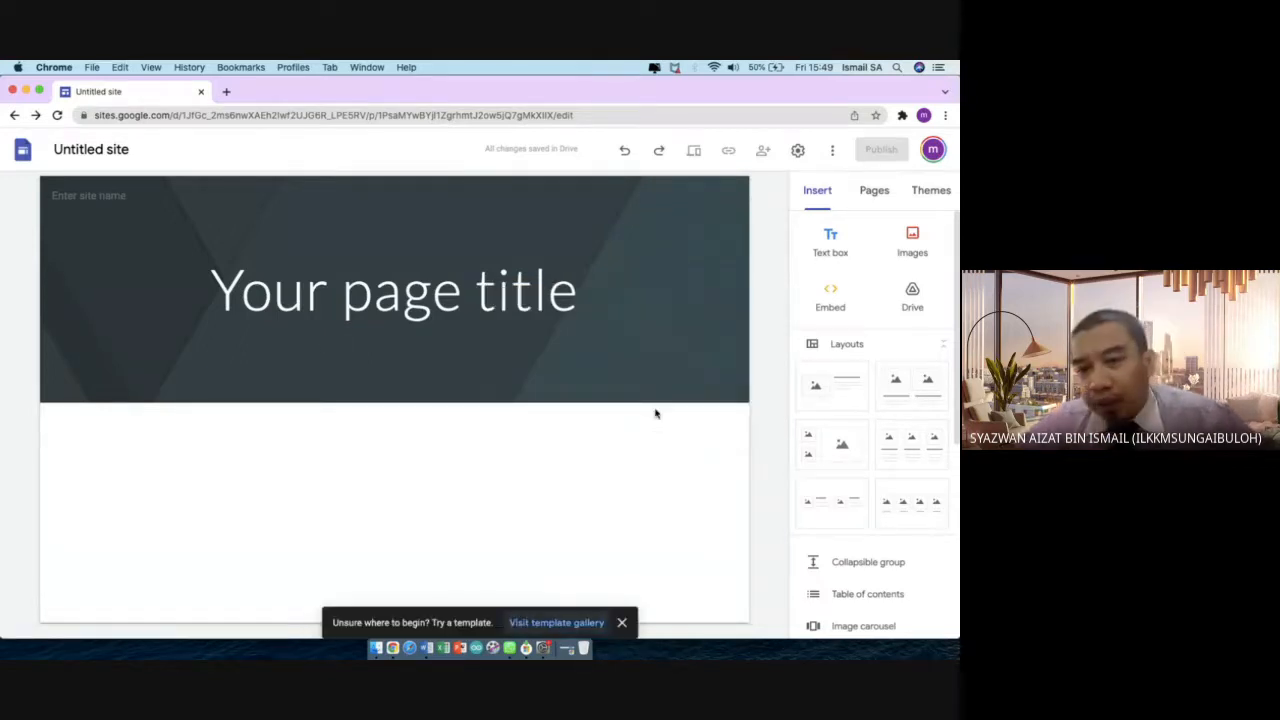
Dismiss the template suggestion and name the site "IAQ and Health"
click(622, 622)
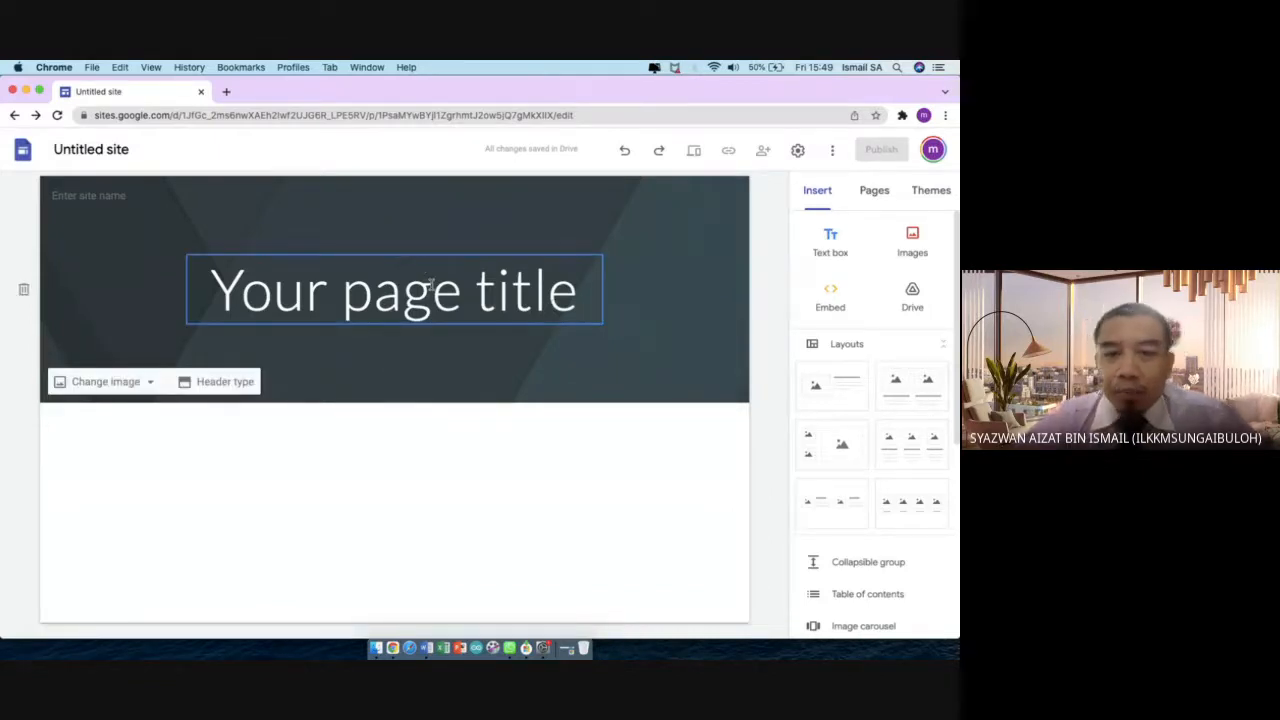
click(119, 148)
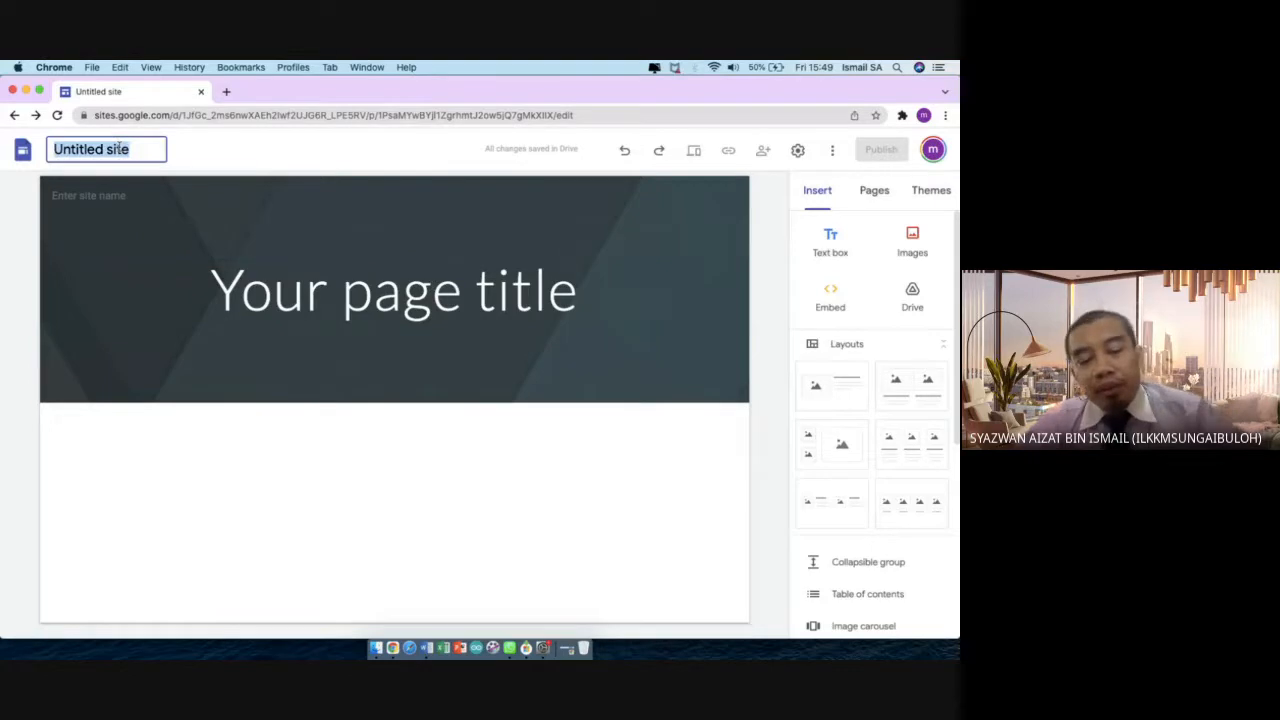
text(IAQ)
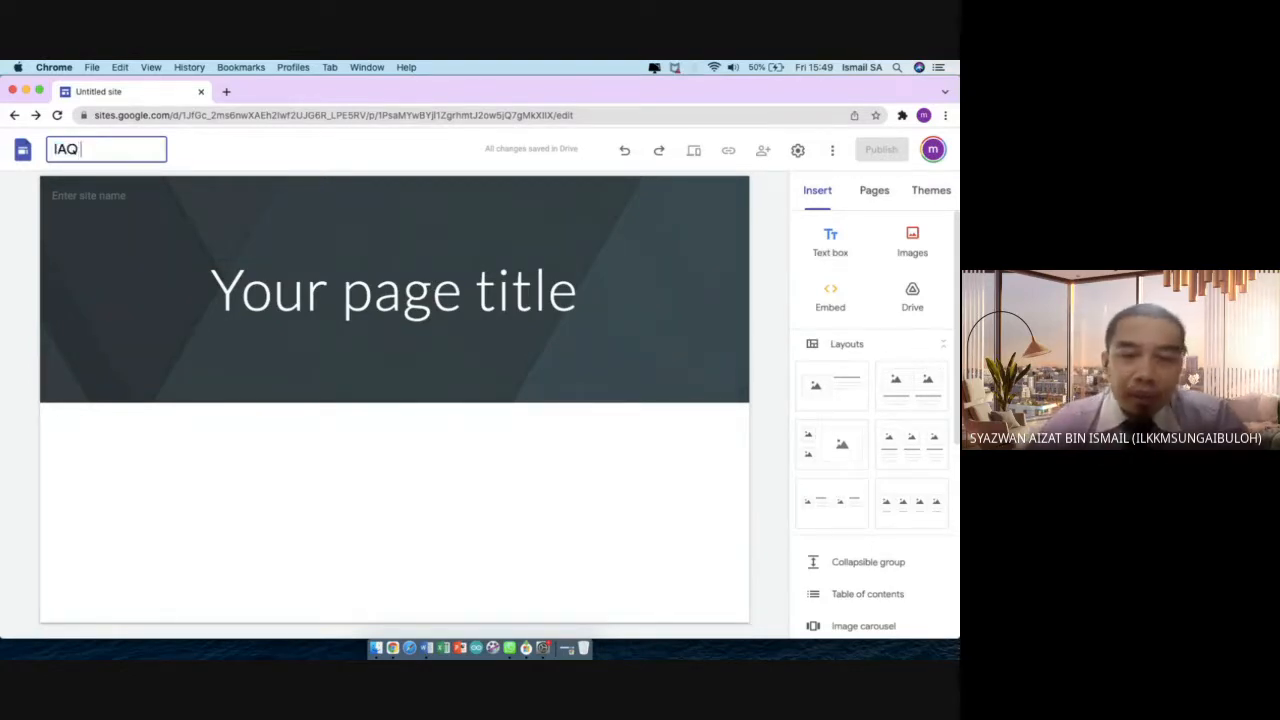
text( and Health)
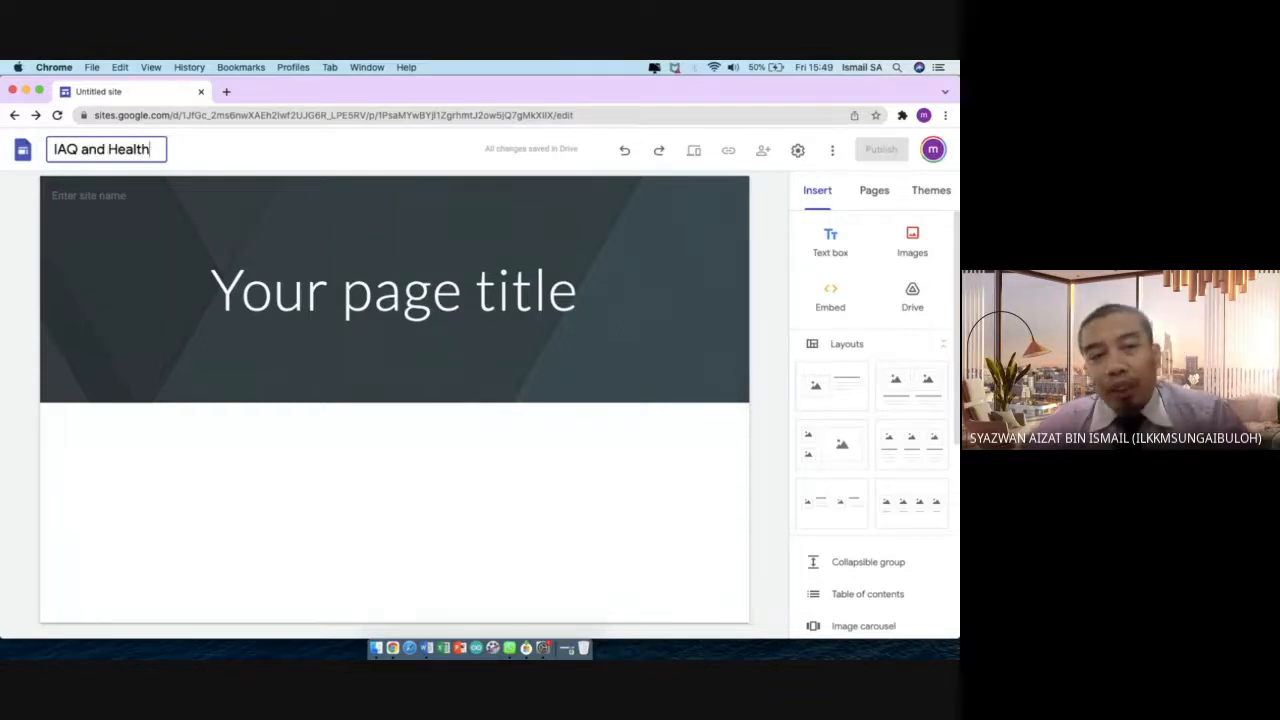
click(176, 216)
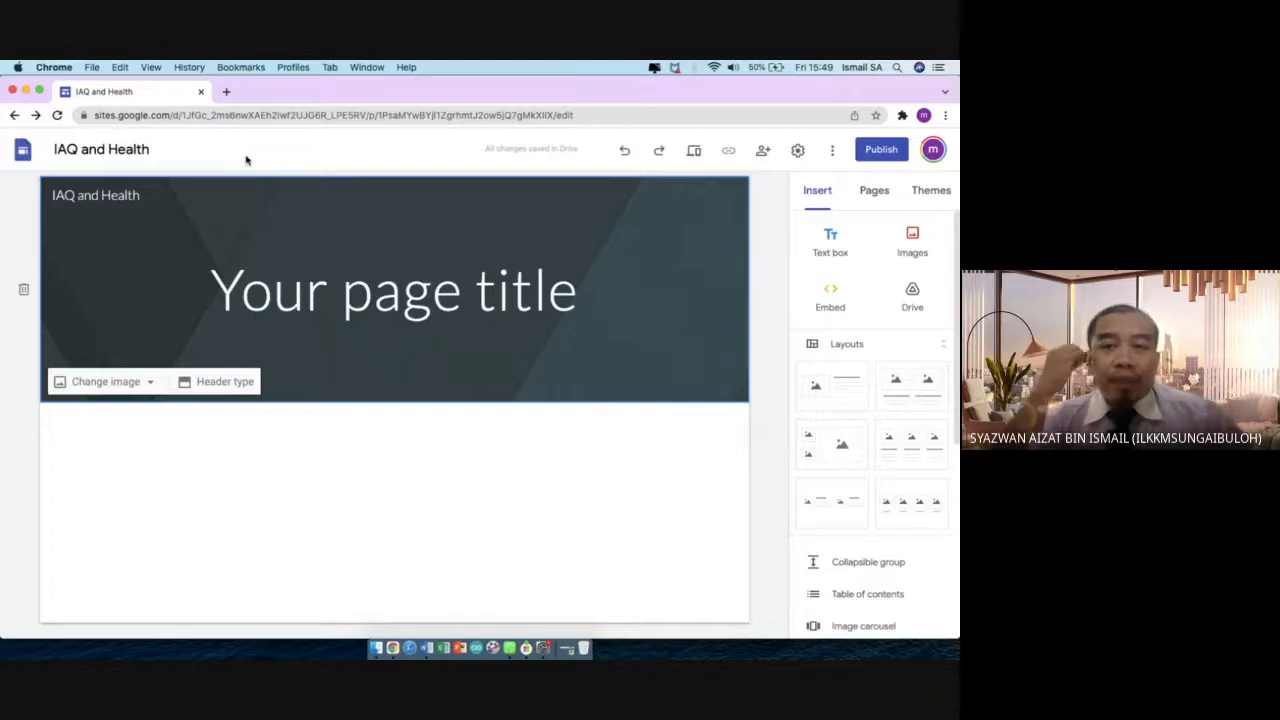
Preview the site in phone, tablet and large-screen views, and return to the editor
click(689, 163)
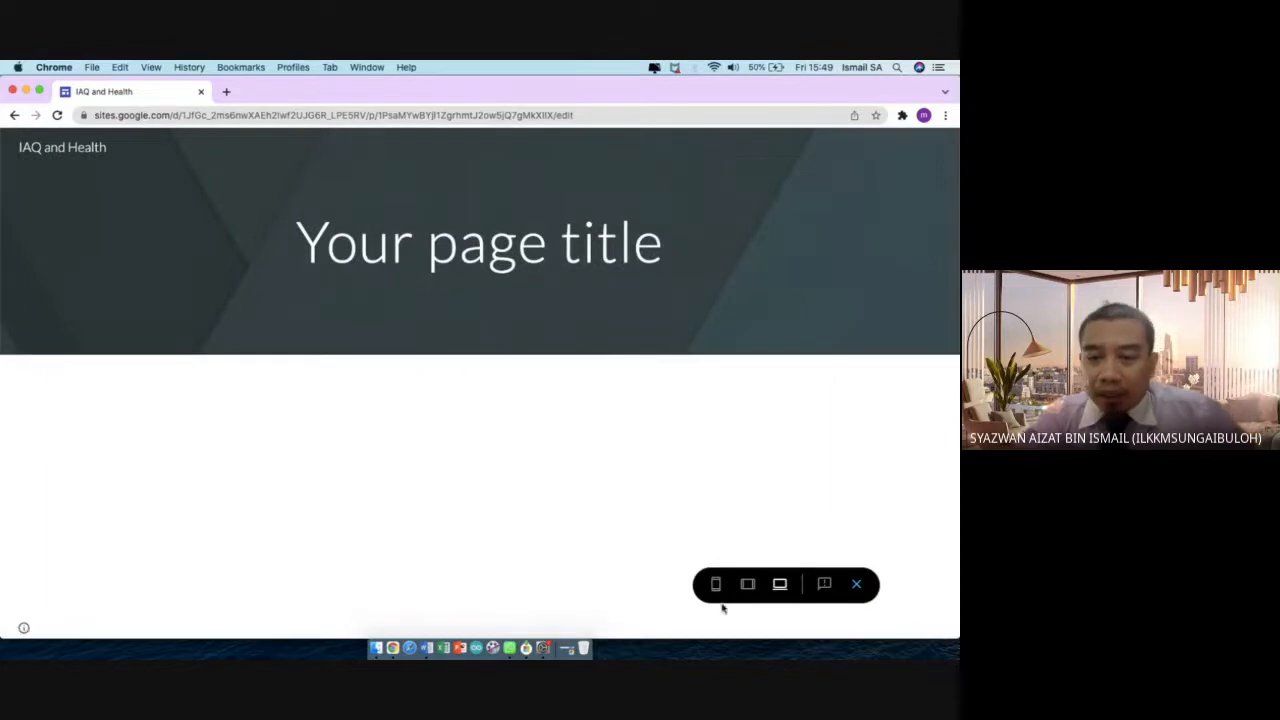
click(714, 585)
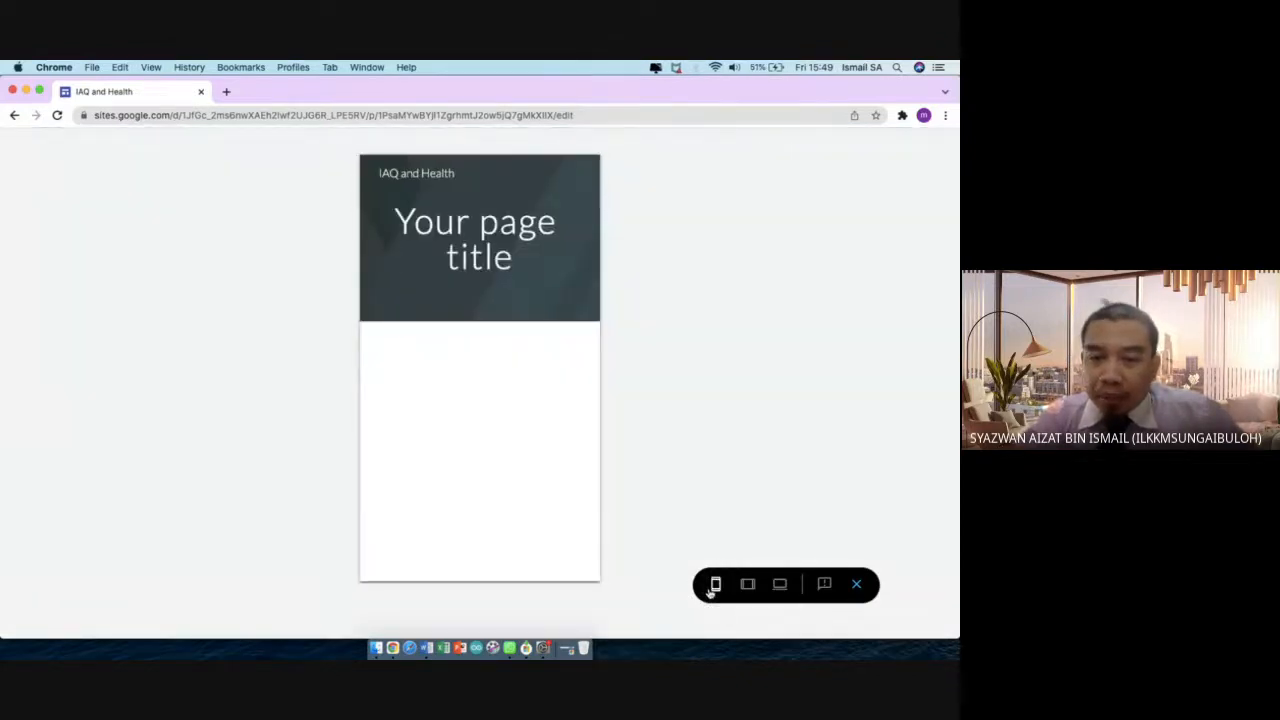
click(748, 584)
click(780, 585)
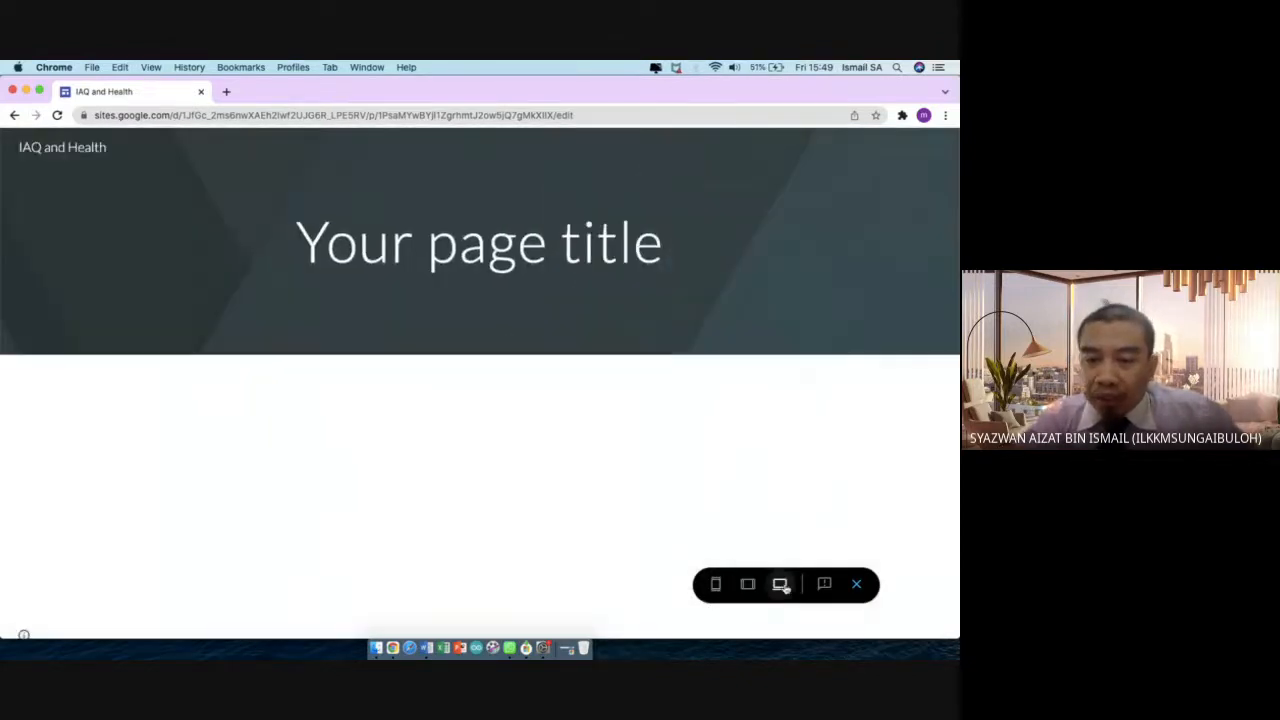
click(716, 585)
click(748, 584)
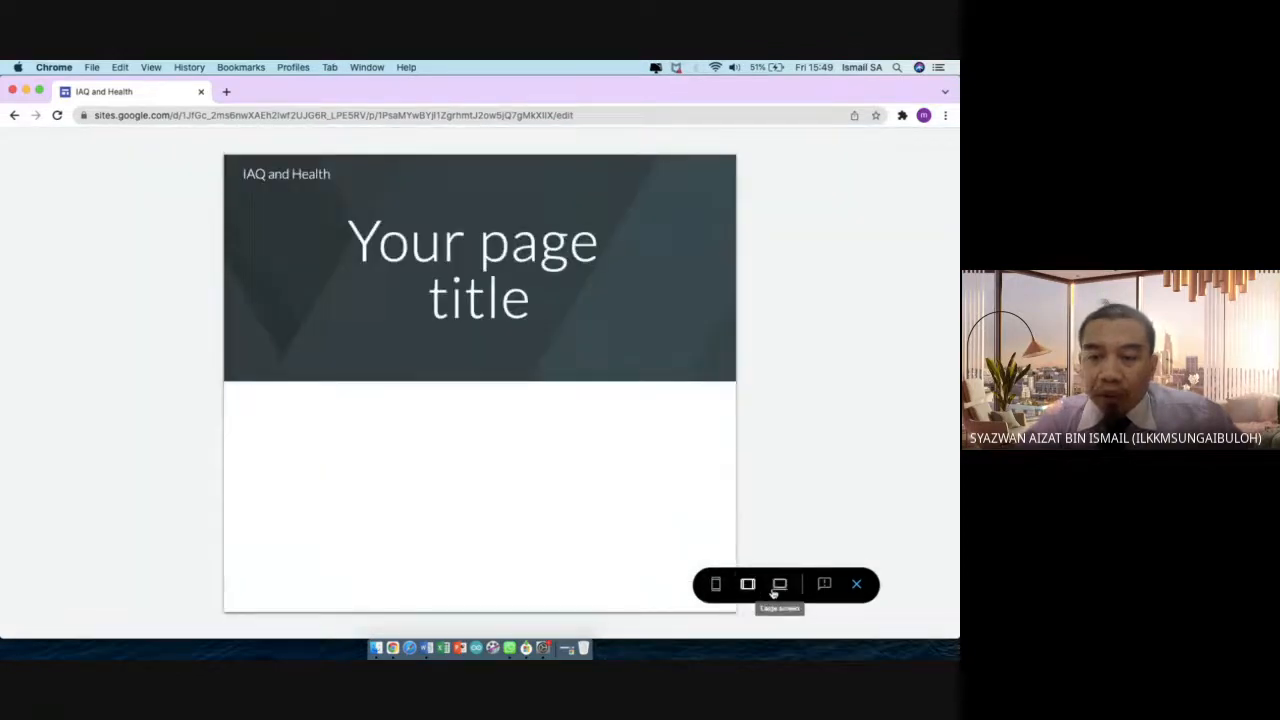
click(776, 588)
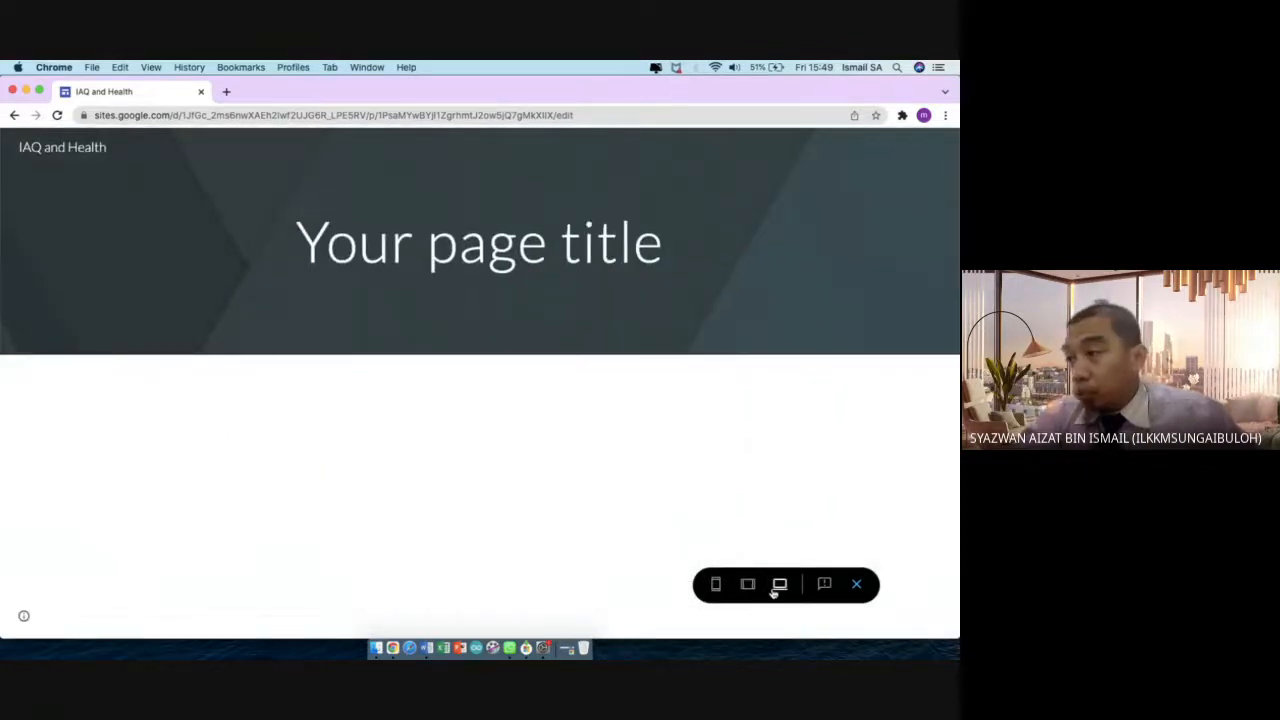
click(856, 585)
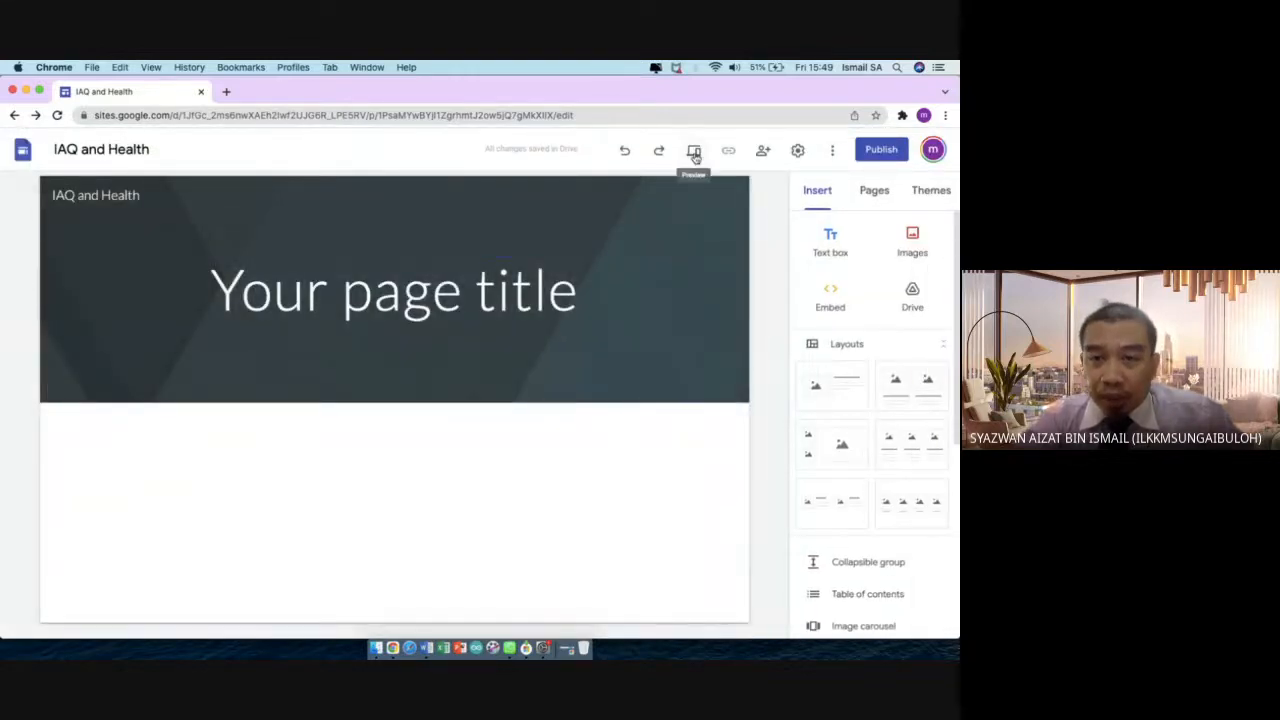
Try the draft link access as "Anyone with the link" in the sharing settings and return it to "Restricted"
click(761, 152)
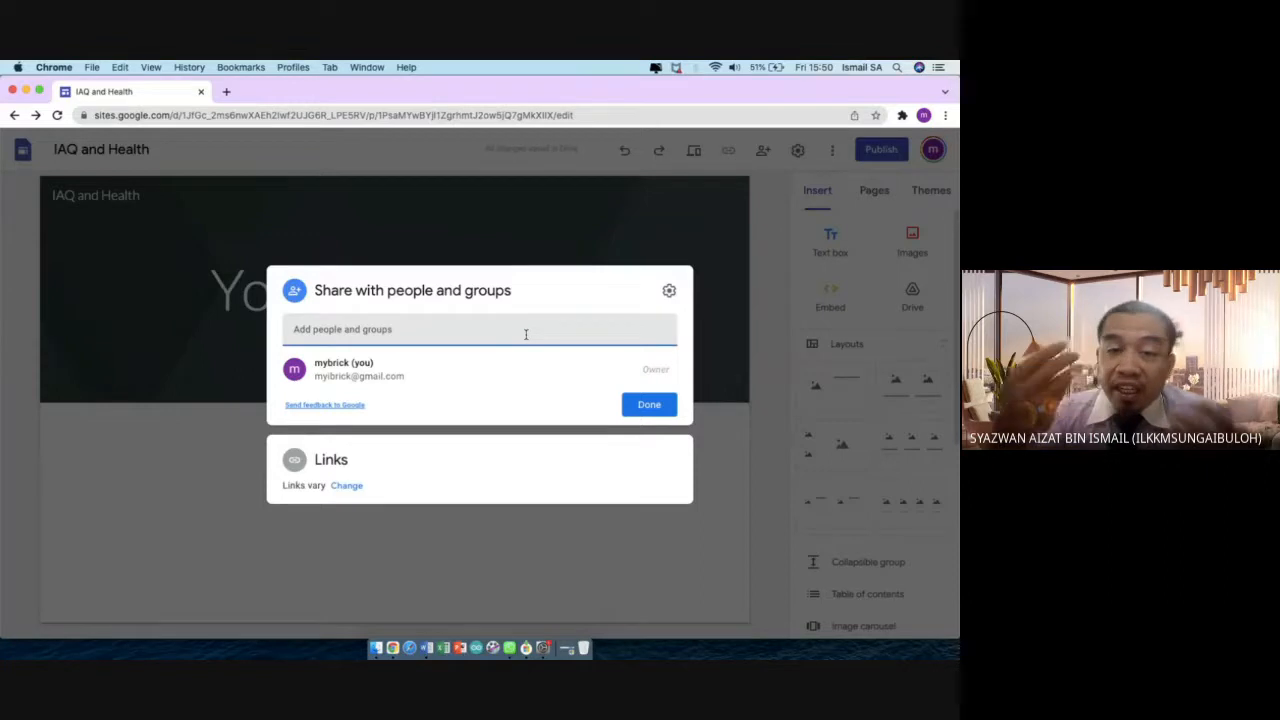
click(347, 486)
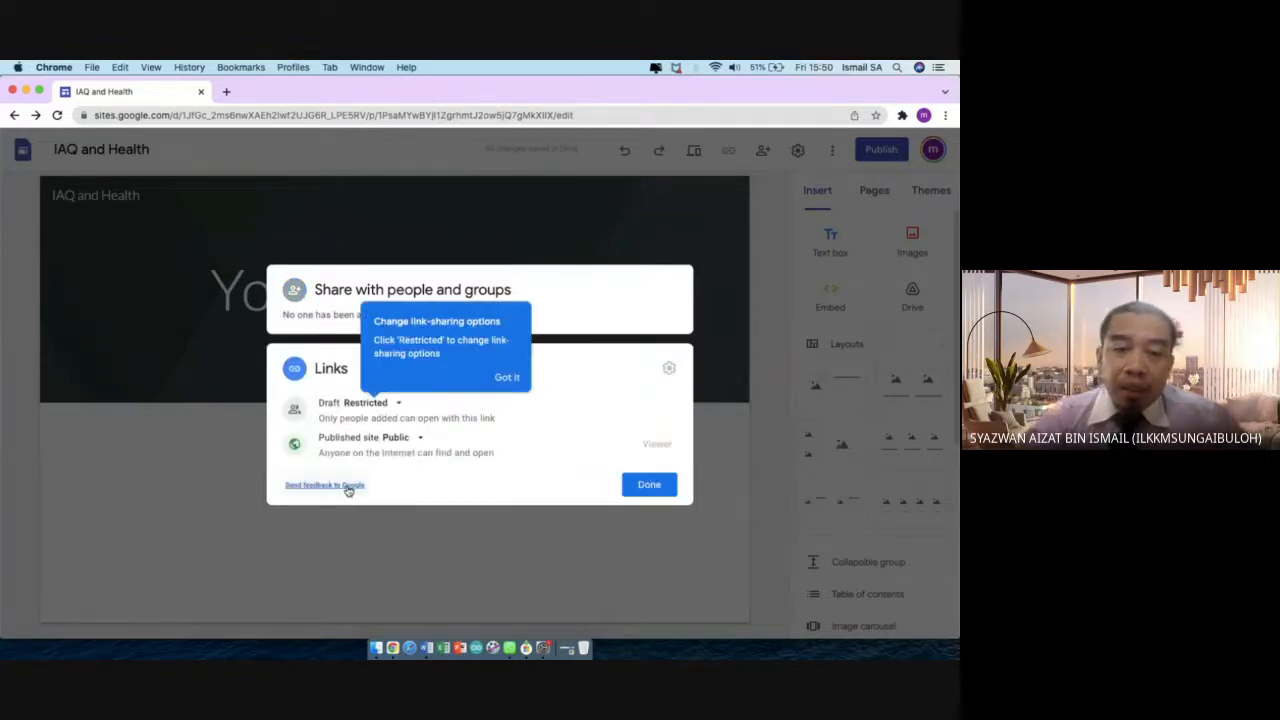
click(393, 410)
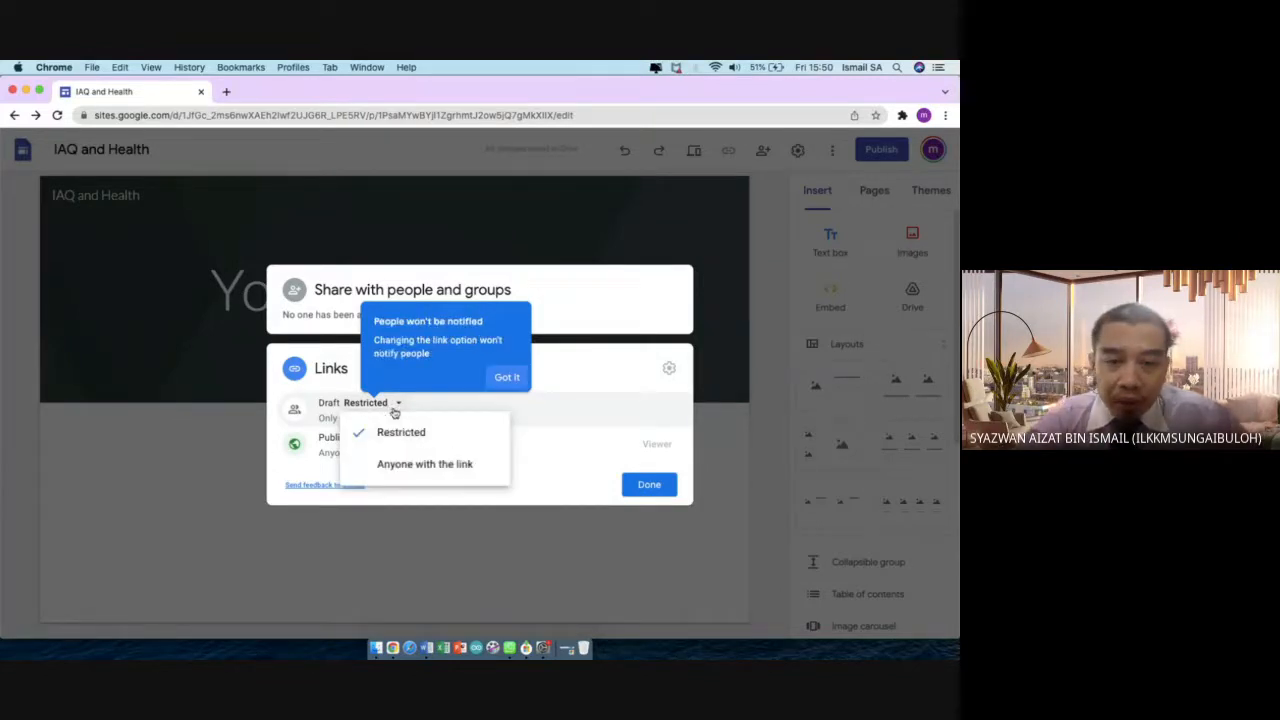
click(397, 467)
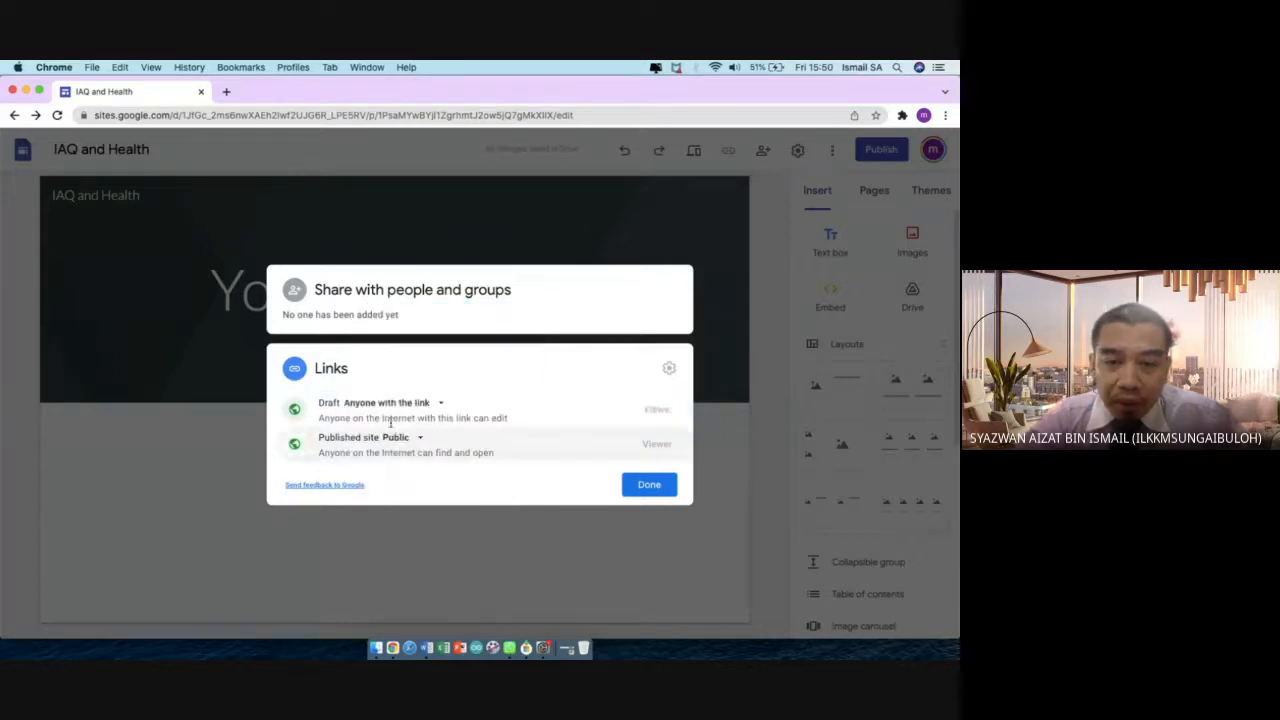
click(407, 404)
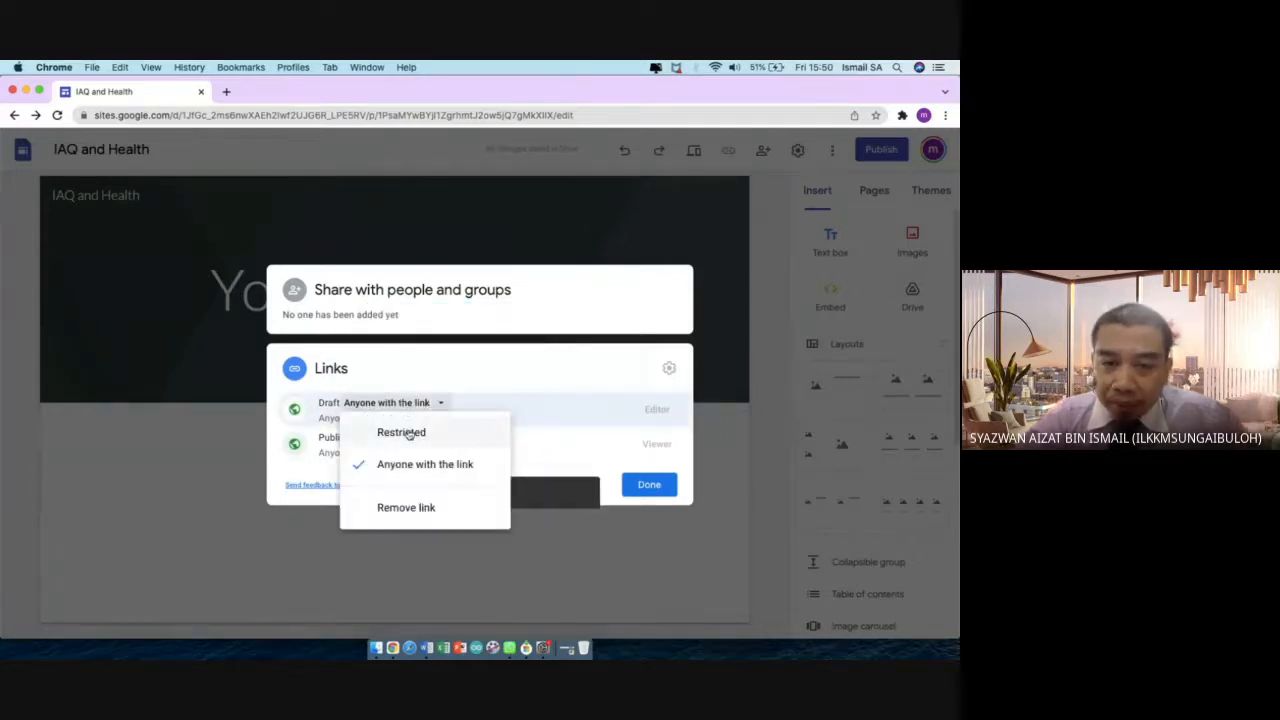
click(412, 433)
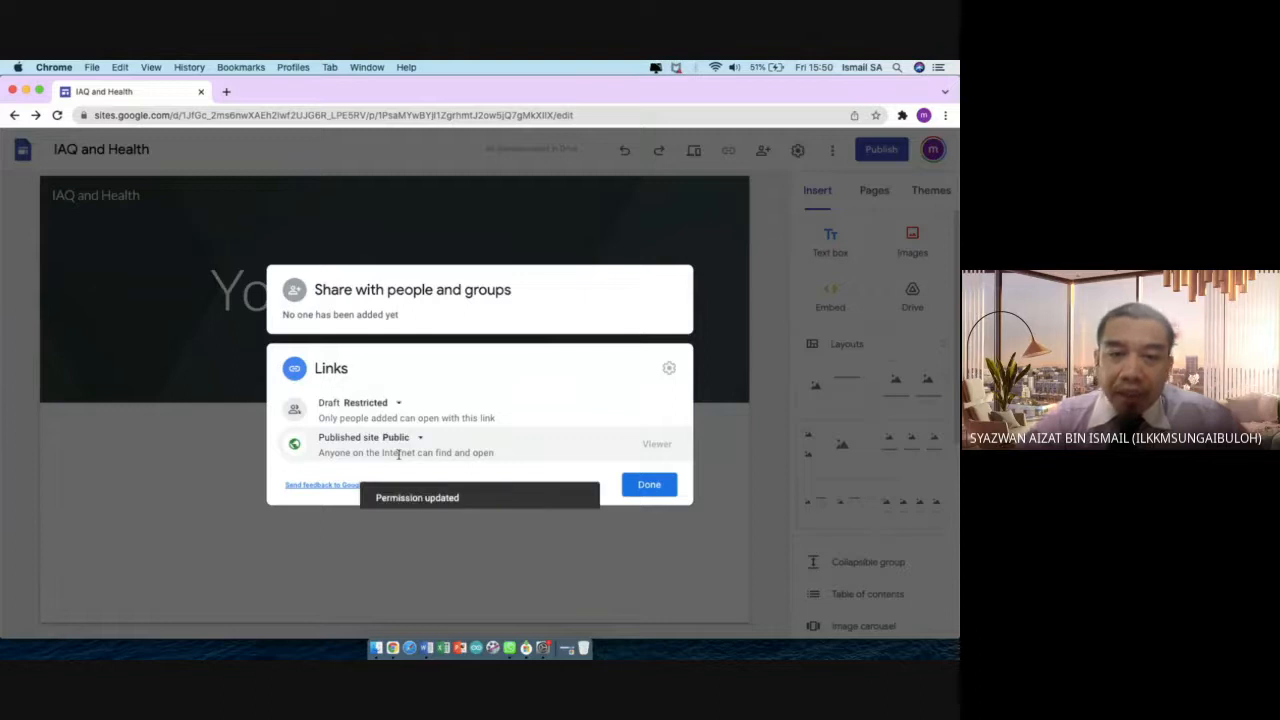
Check the published site's link access options and close the sharing settings
click(420, 440)
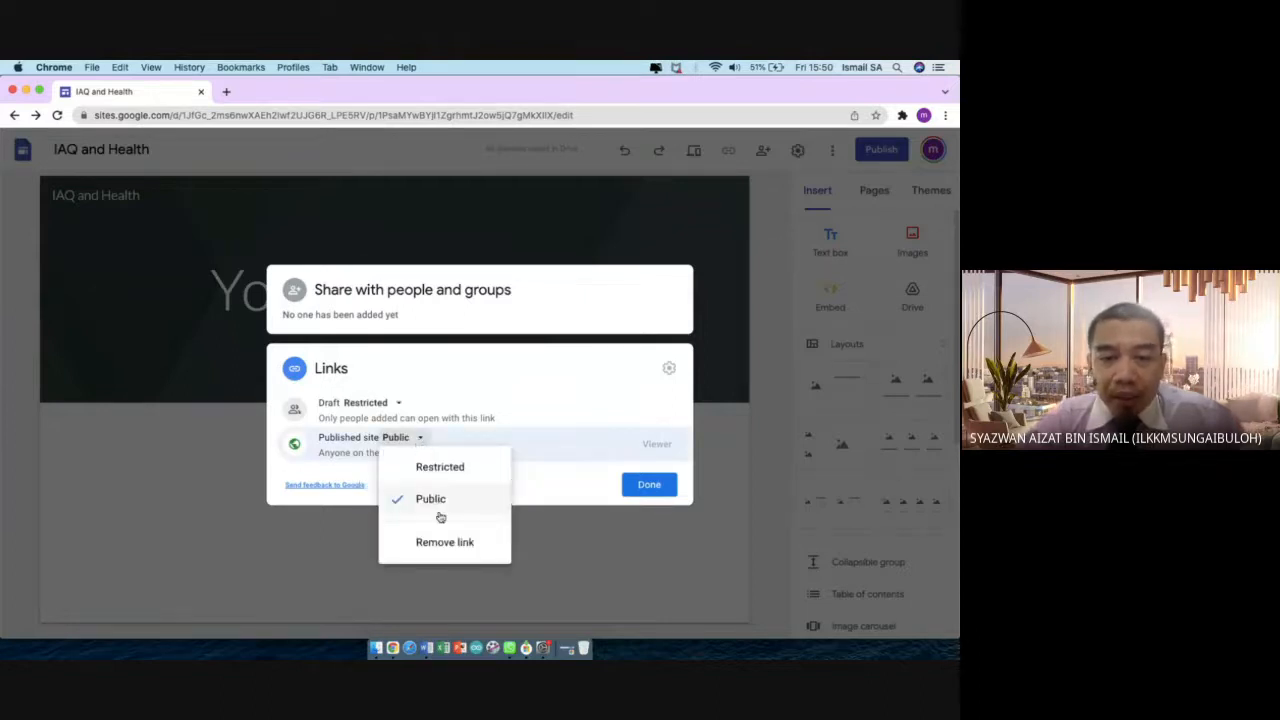
click(530, 503)
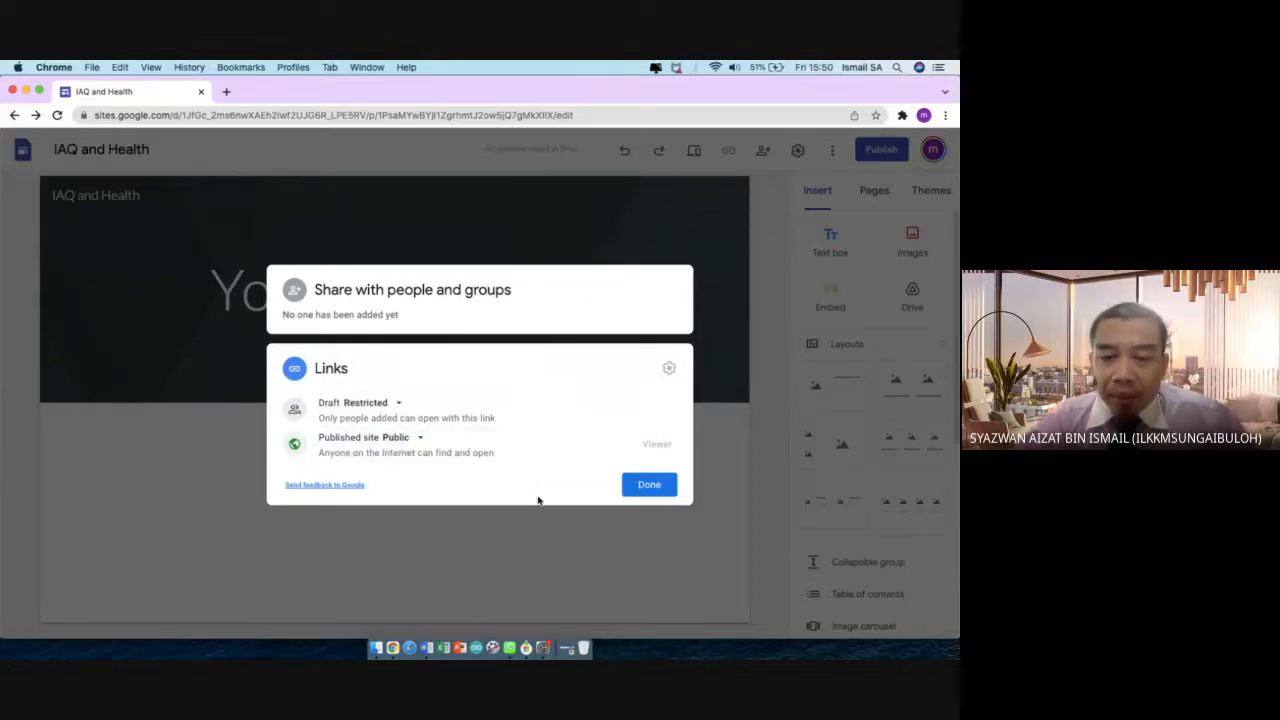
click(649, 485)
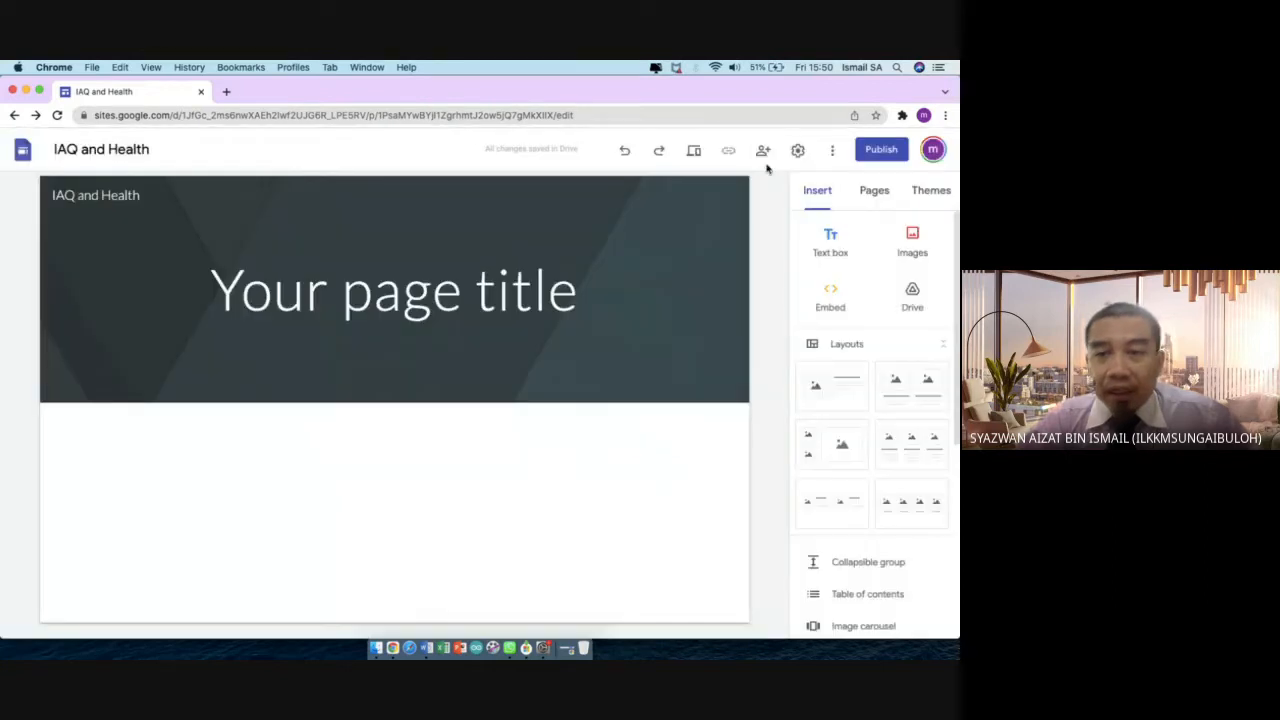
scroll(765, 162, up, 5)
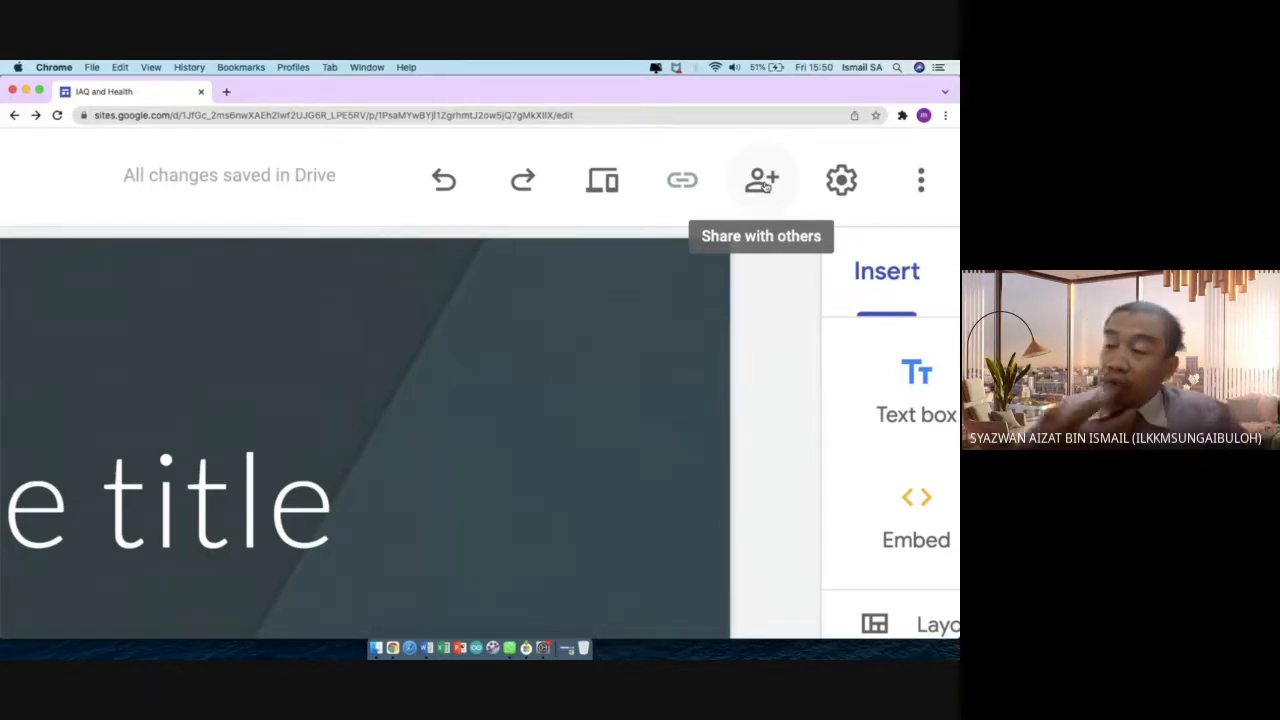
scroll(765, 187, down, 5)
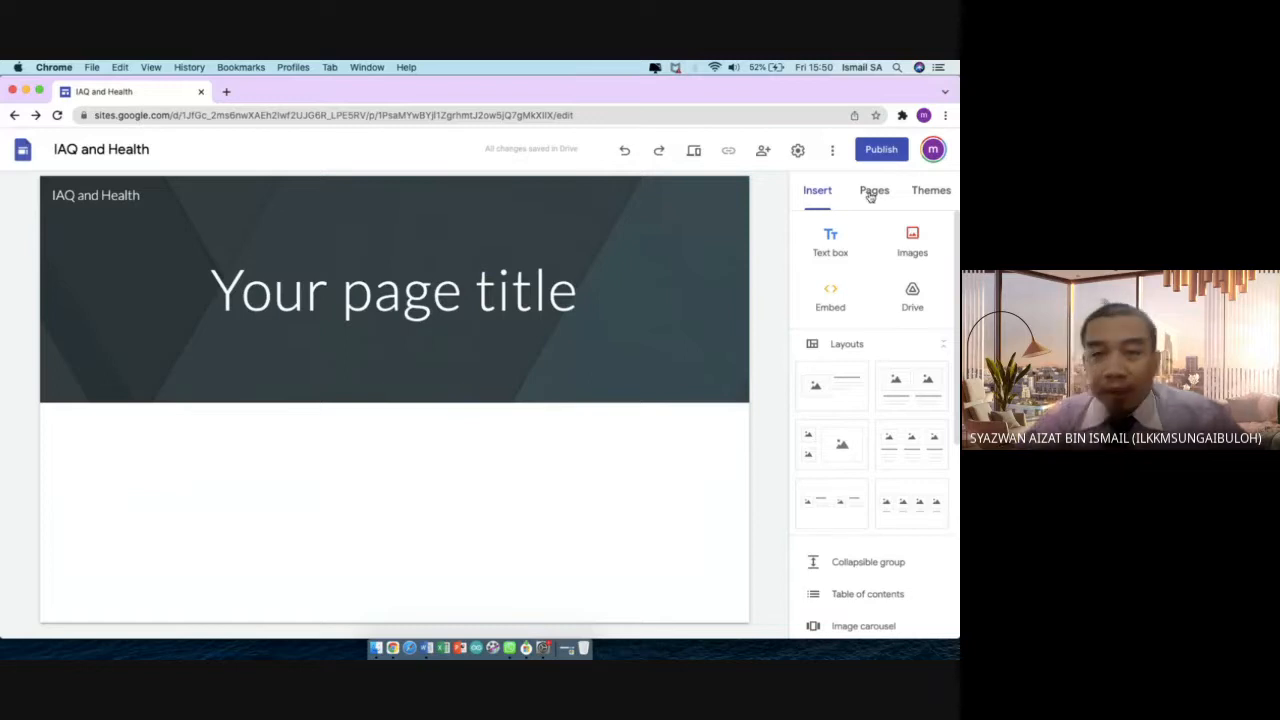
click(833, 152)
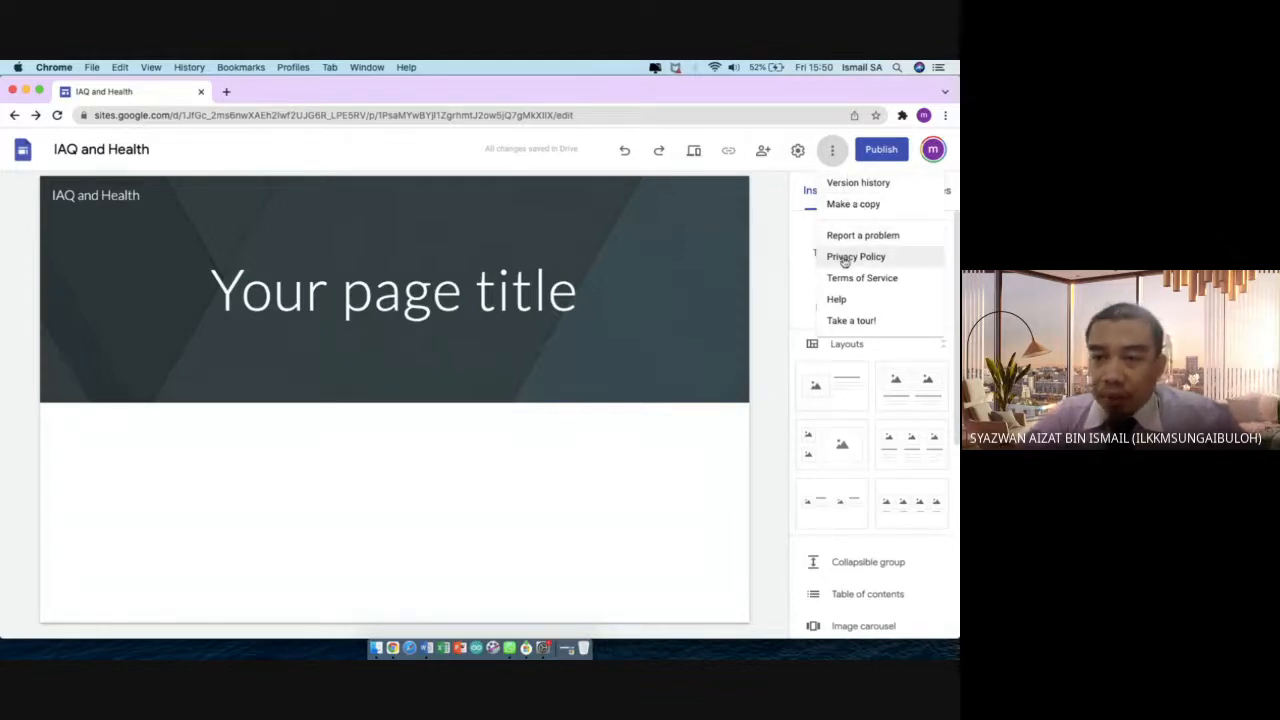
click(787, 272)
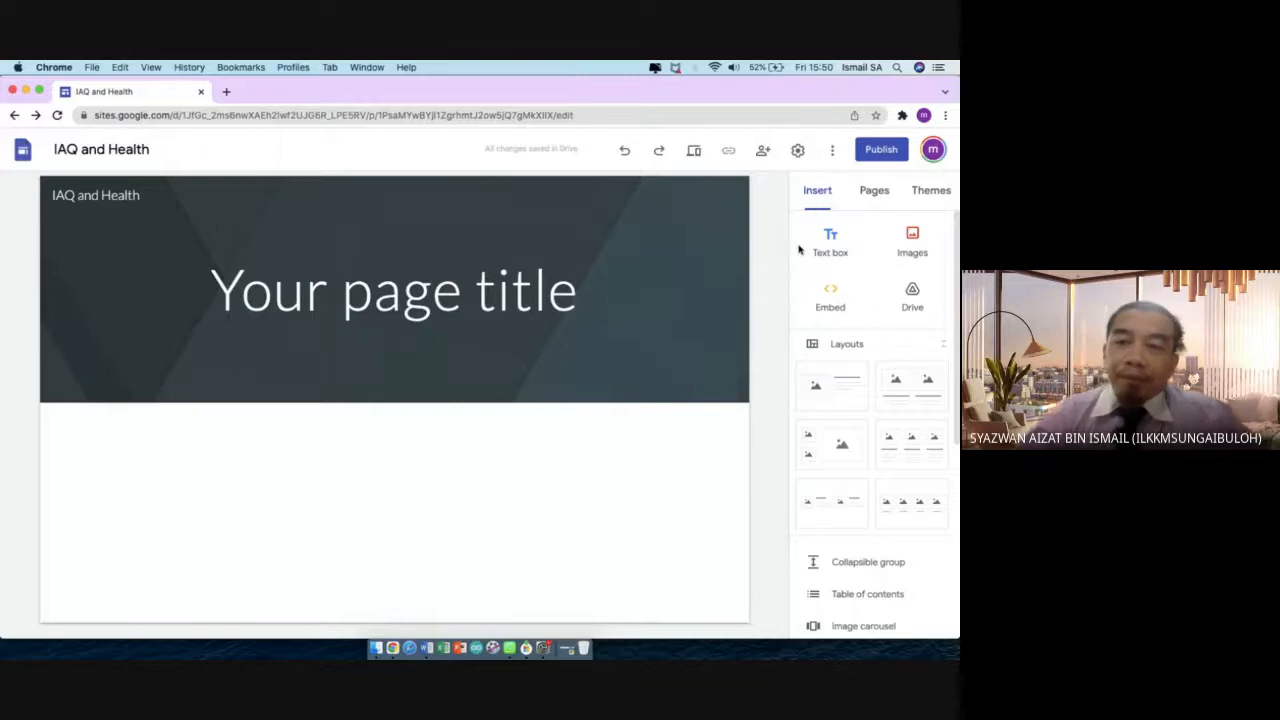
Replace the page title placeholder in the header with "IAQ Health Promotion for Office Workers"
click(520, 310)
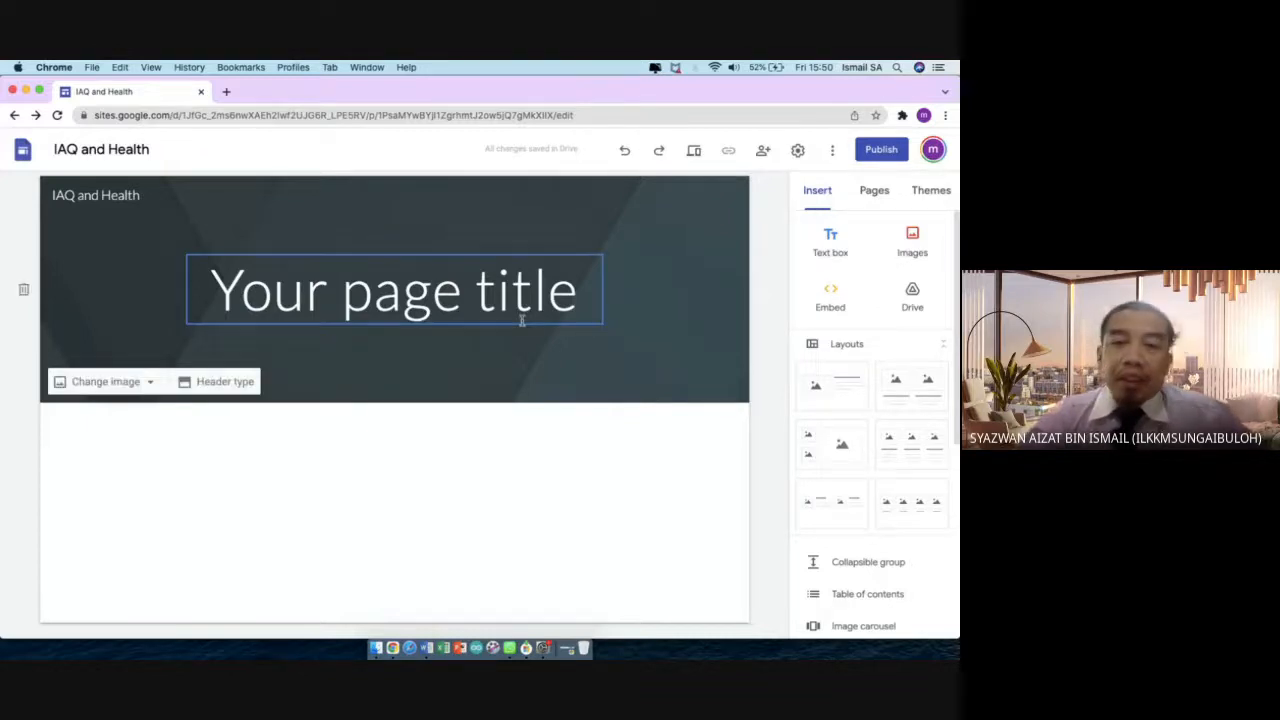
triple_click(507, 313)
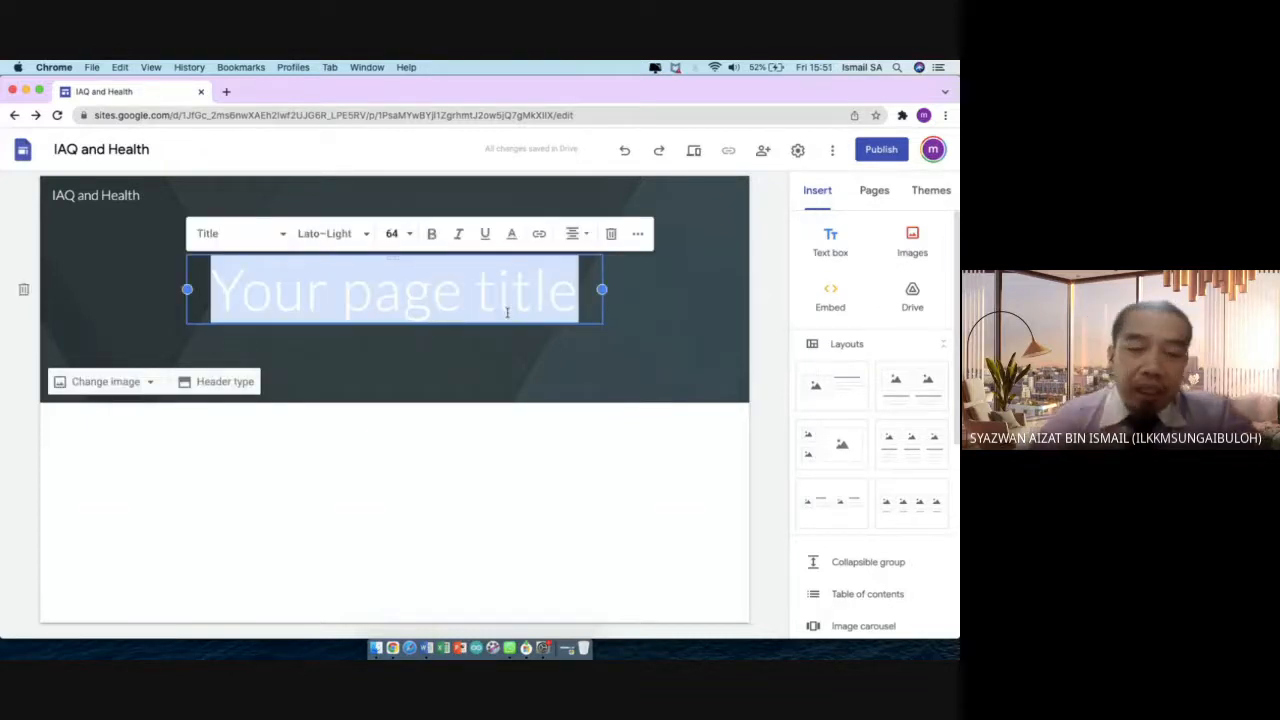
text(IAQ )
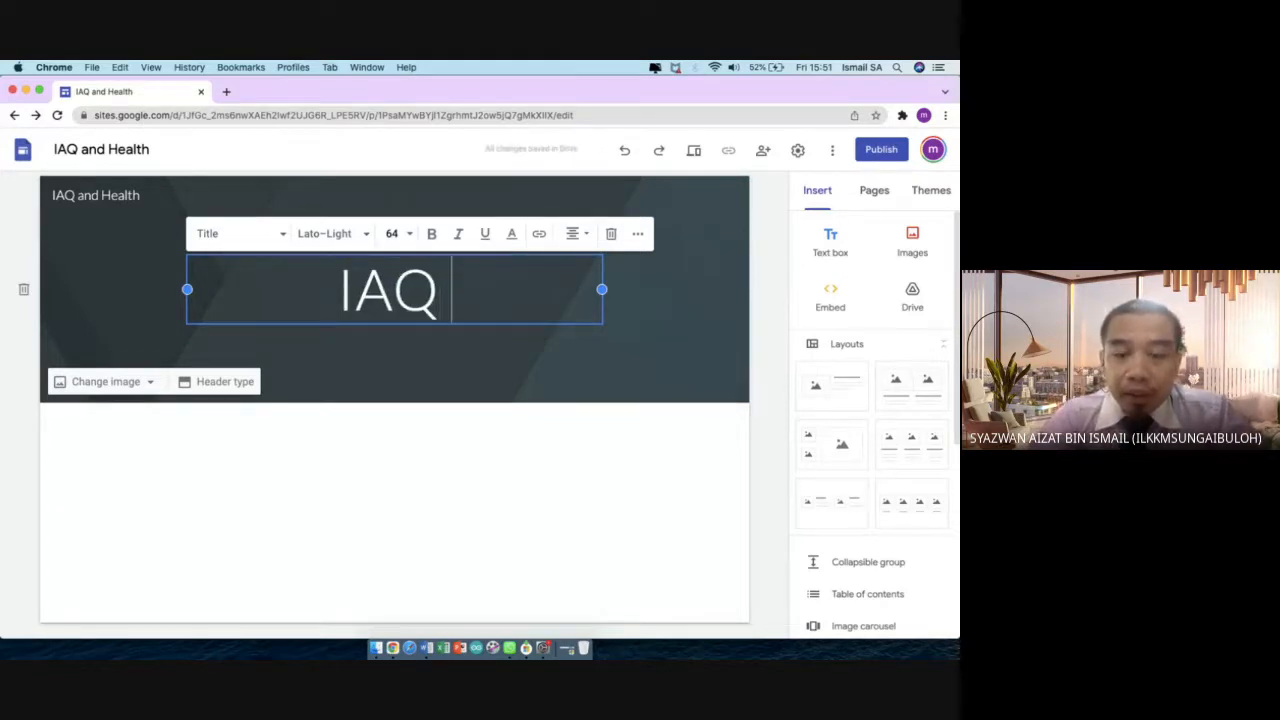
text(Health Pr)
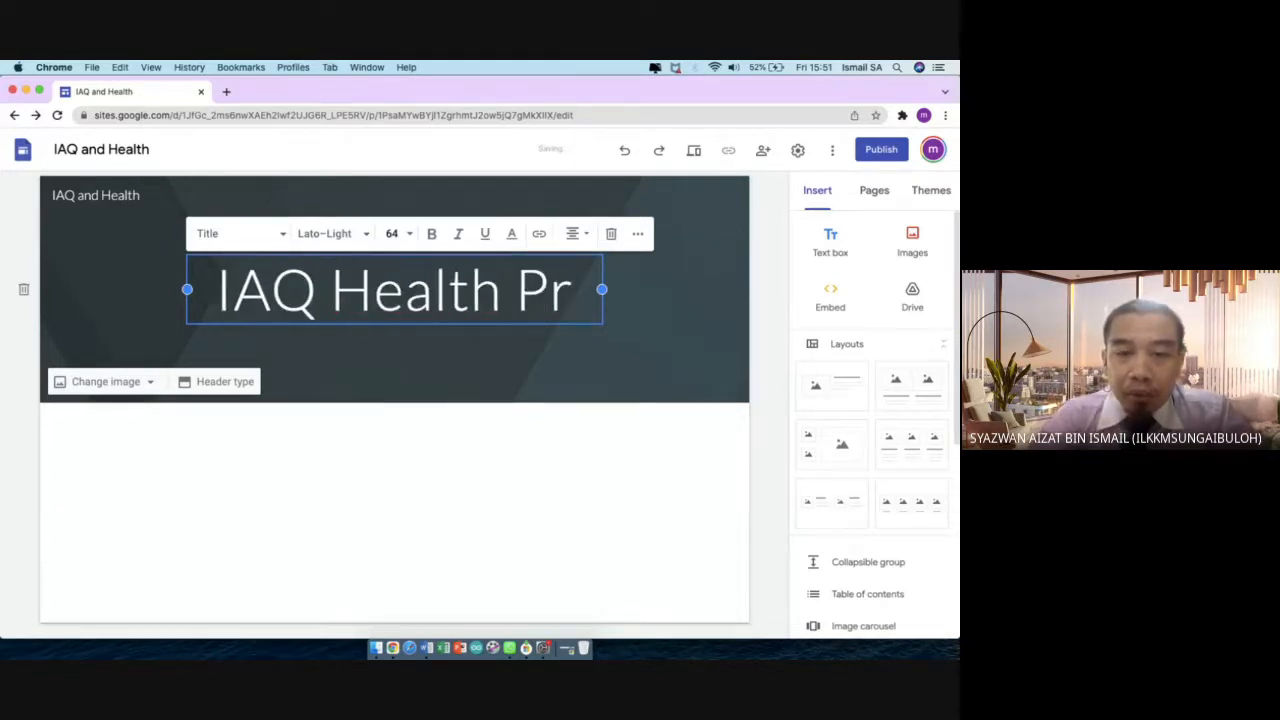
text(omotion for )
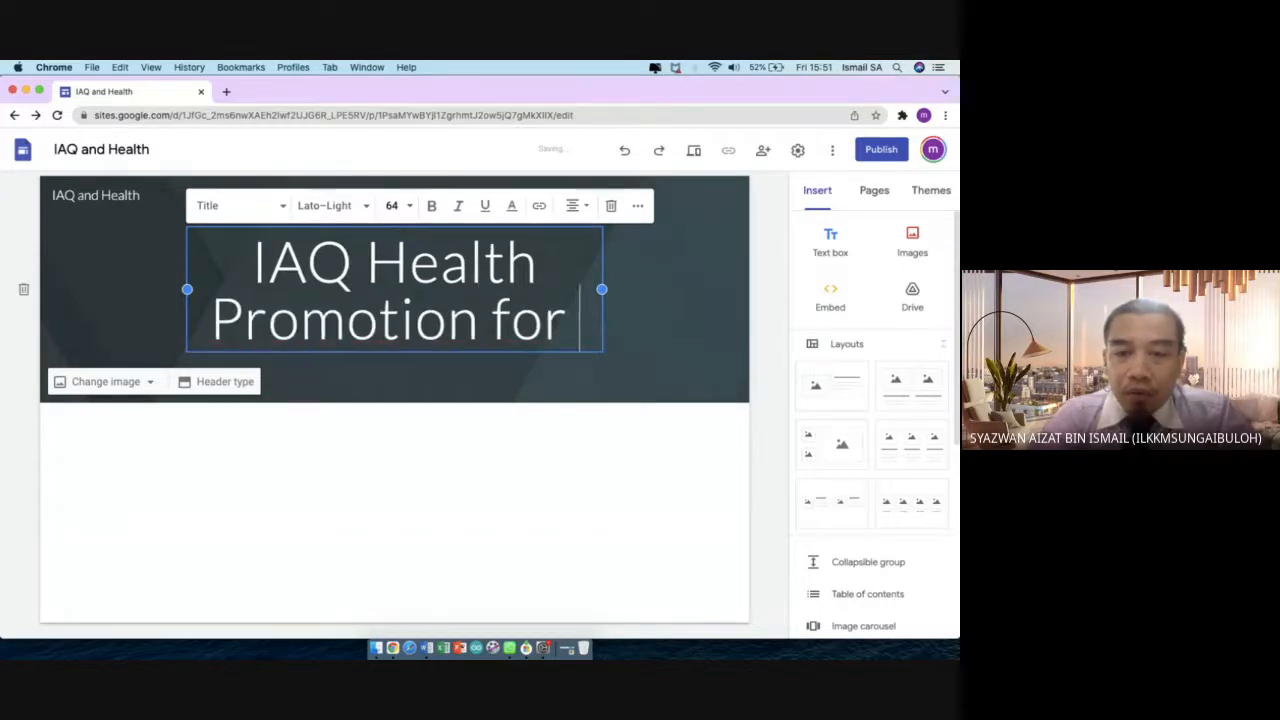
text(Student)
key(BackSpace)
key(BackSpace)
key(BackSpace)
key(BackSpace)
key(BackSpace)
key(BackSpace)
key(BackSpace)
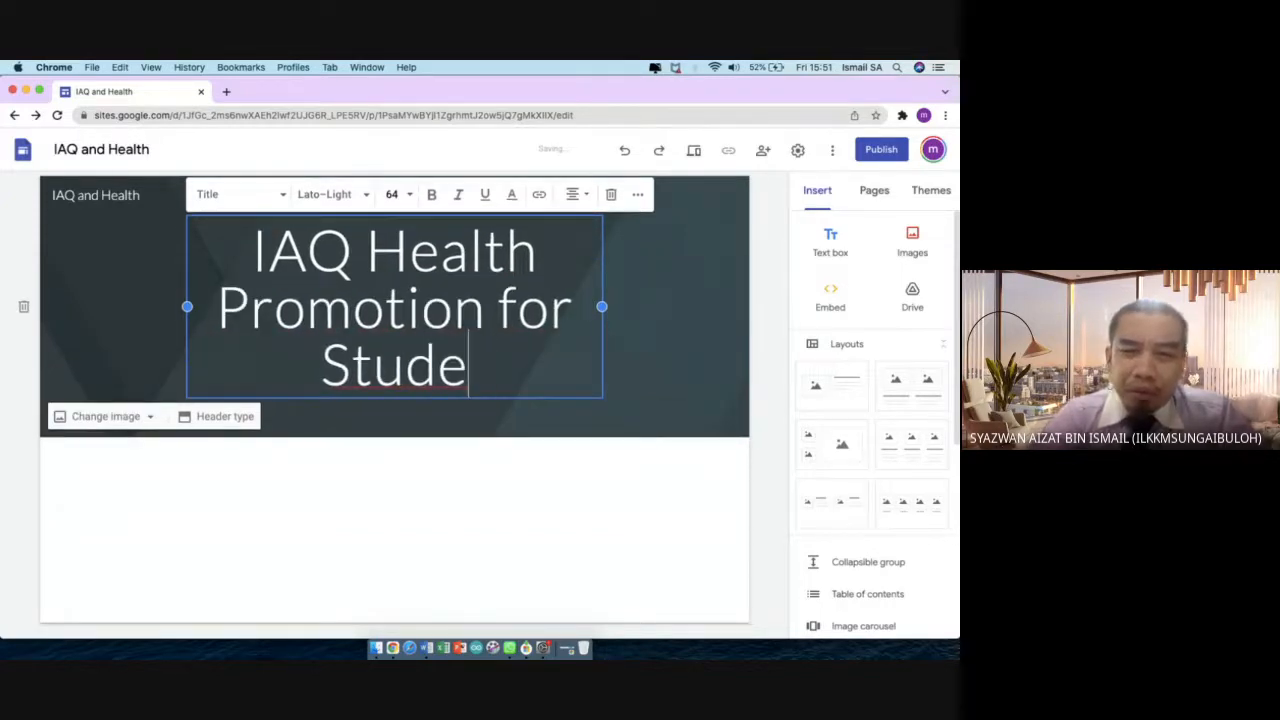
text(Off)
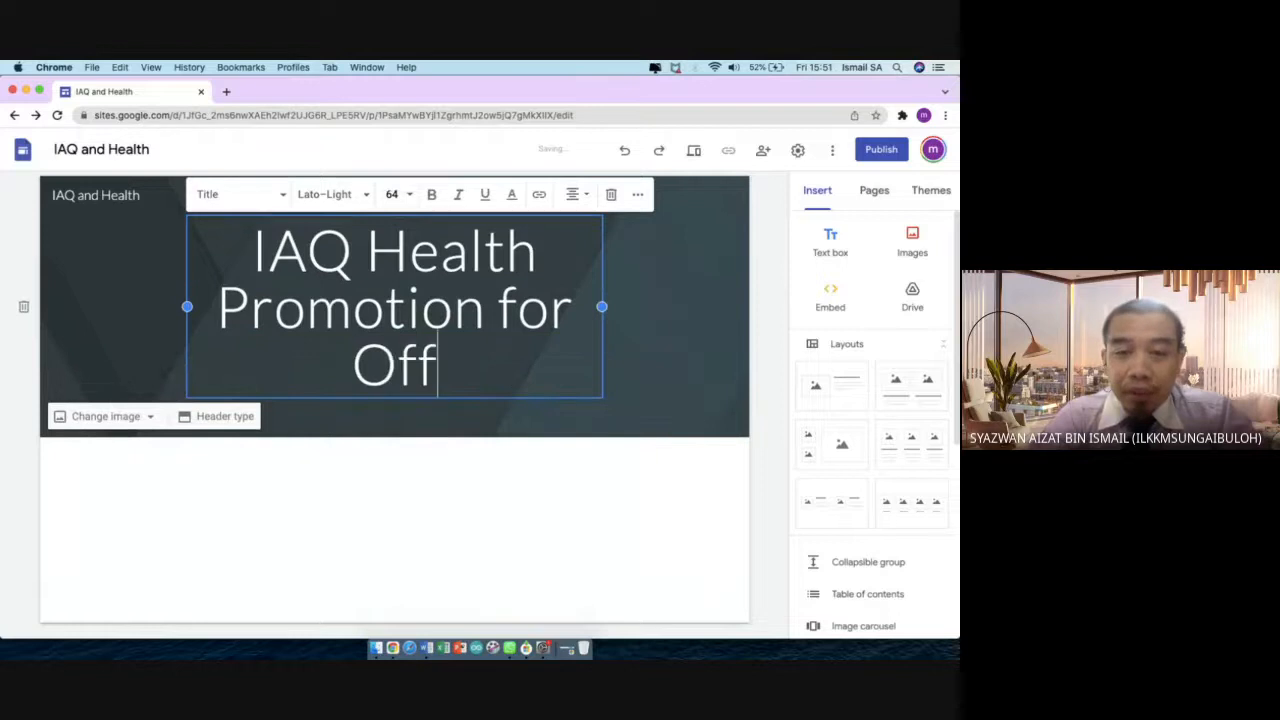
text(ice Workers)
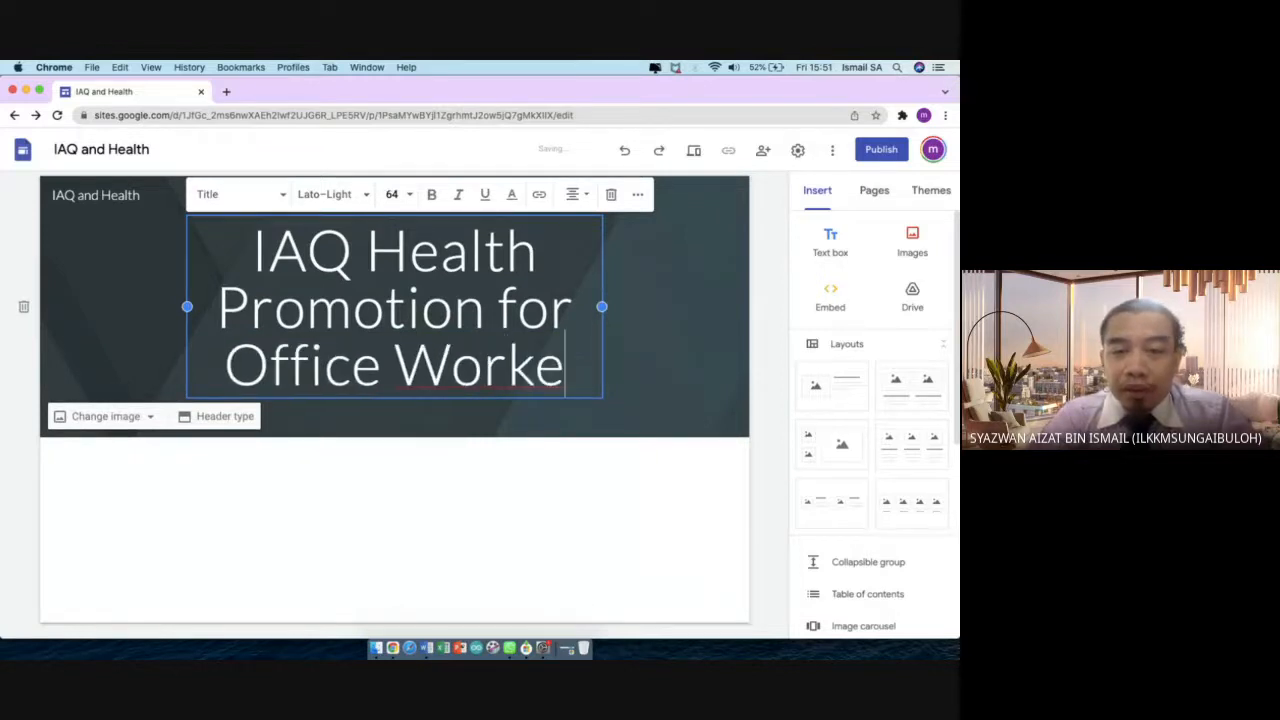
click(685, 368)
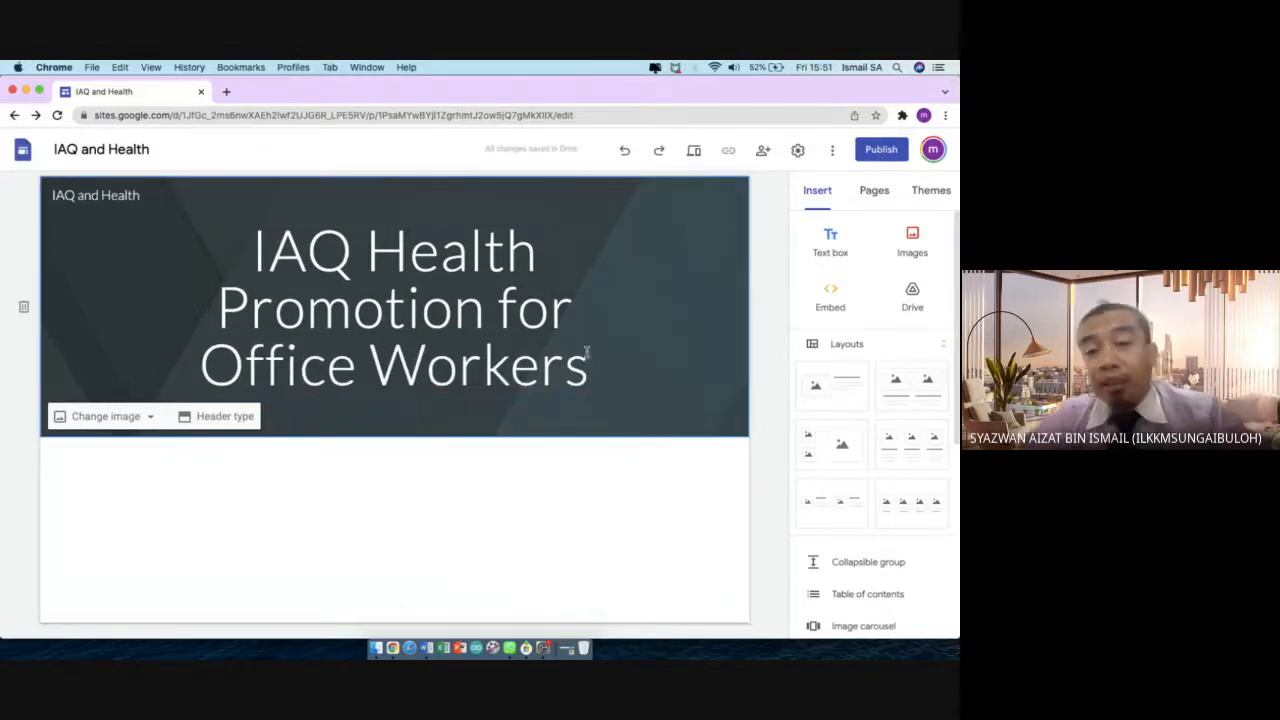
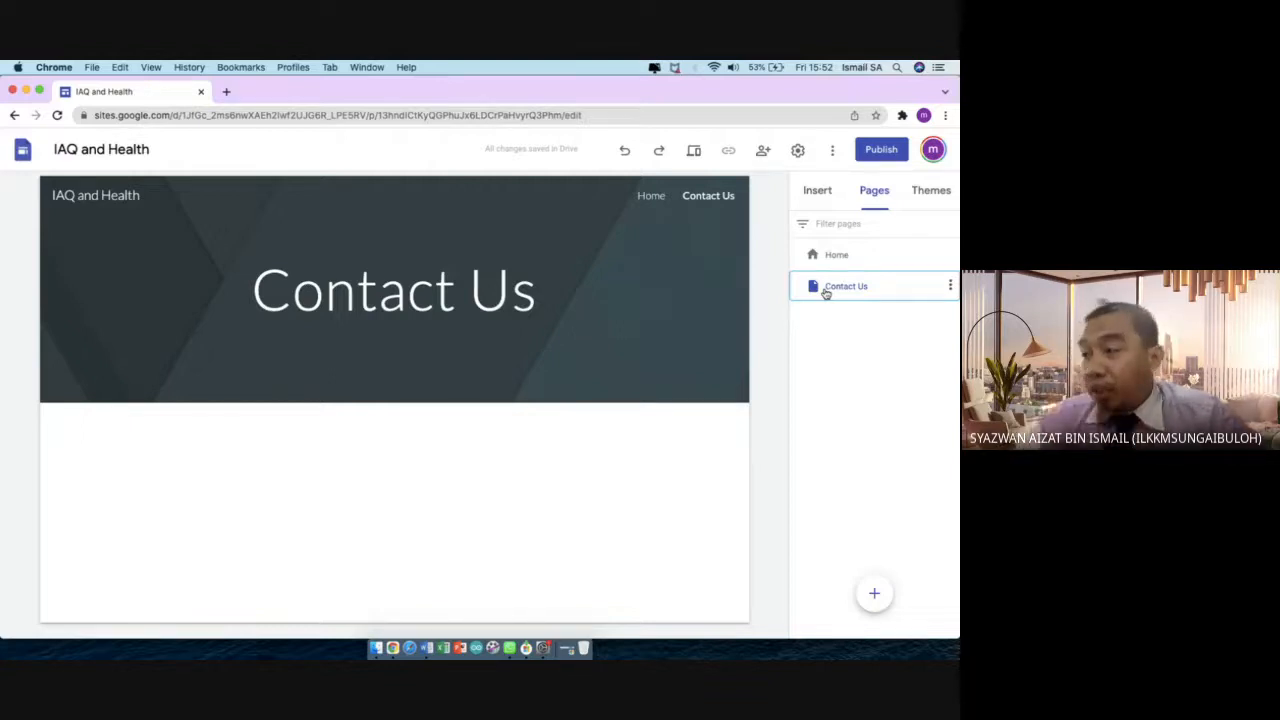
Add a new page named "Activities" and move it above Contact Us in the page order
click(876, 592)
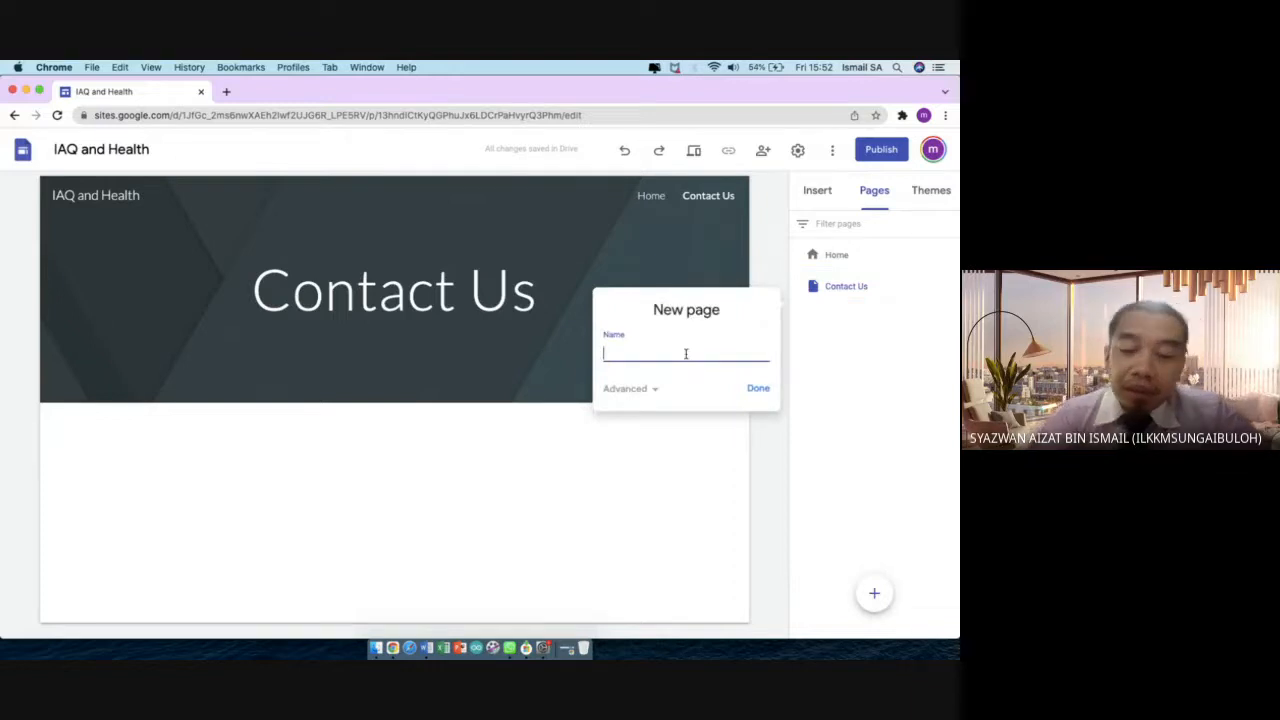
text(Activities)
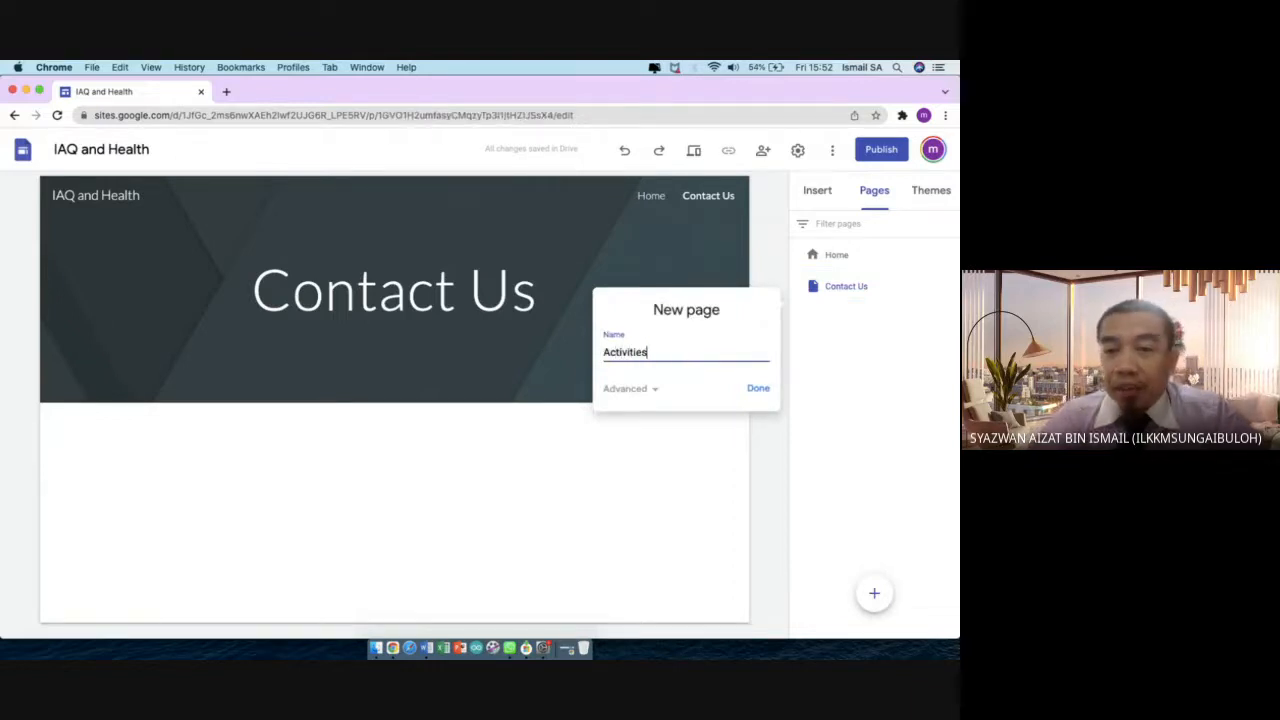
key(Return)
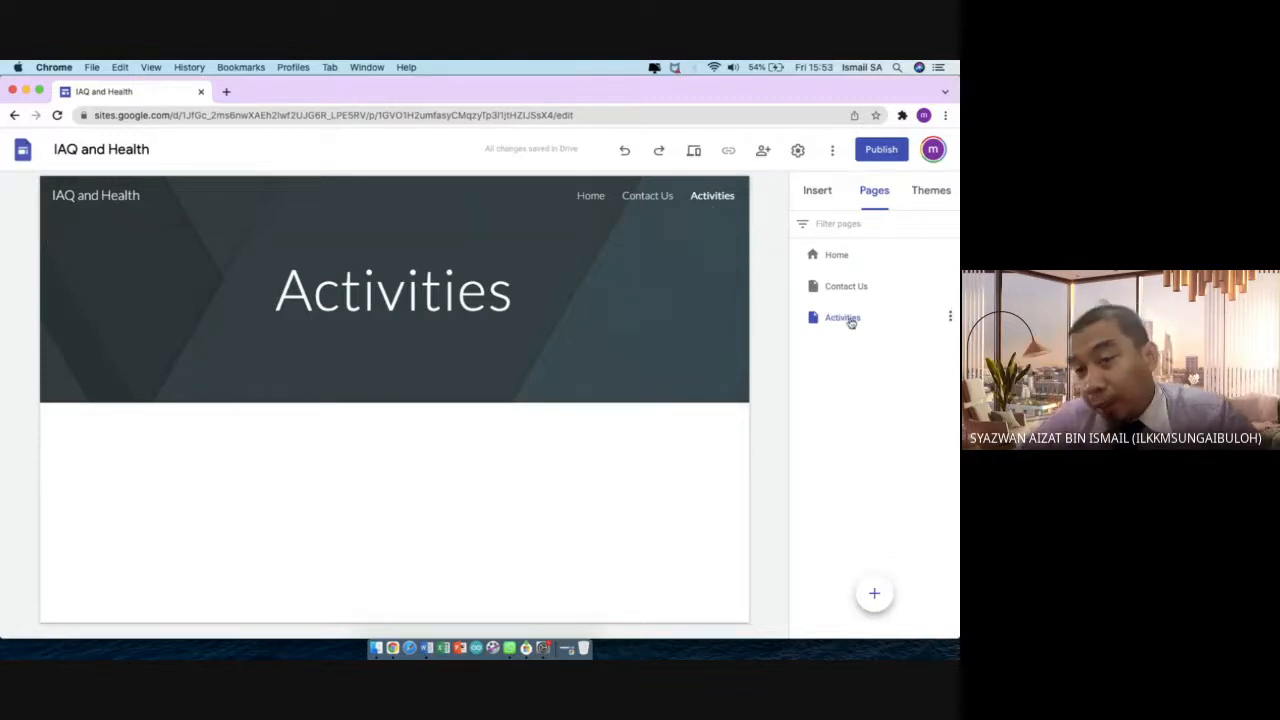
drag(869, 316, 851, 279)
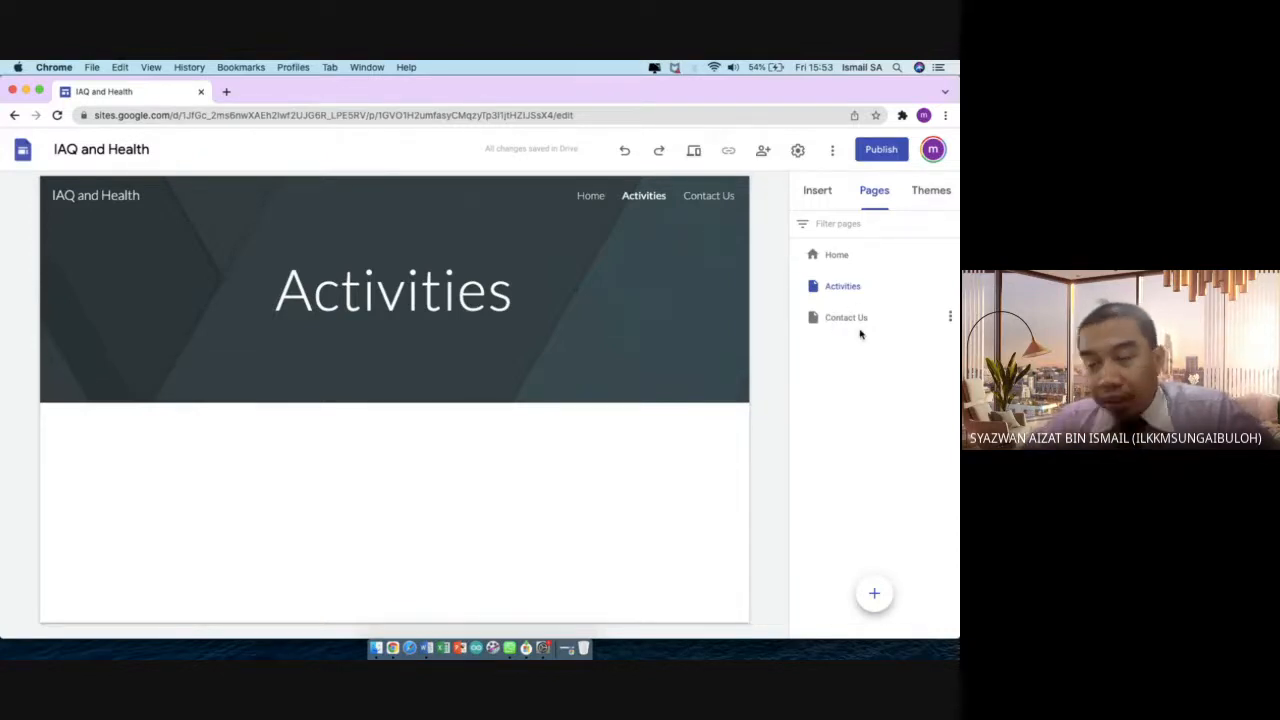
Add a new page named "About Us" and move it between Home and Activities in the page order
mouse_move(874, 593)
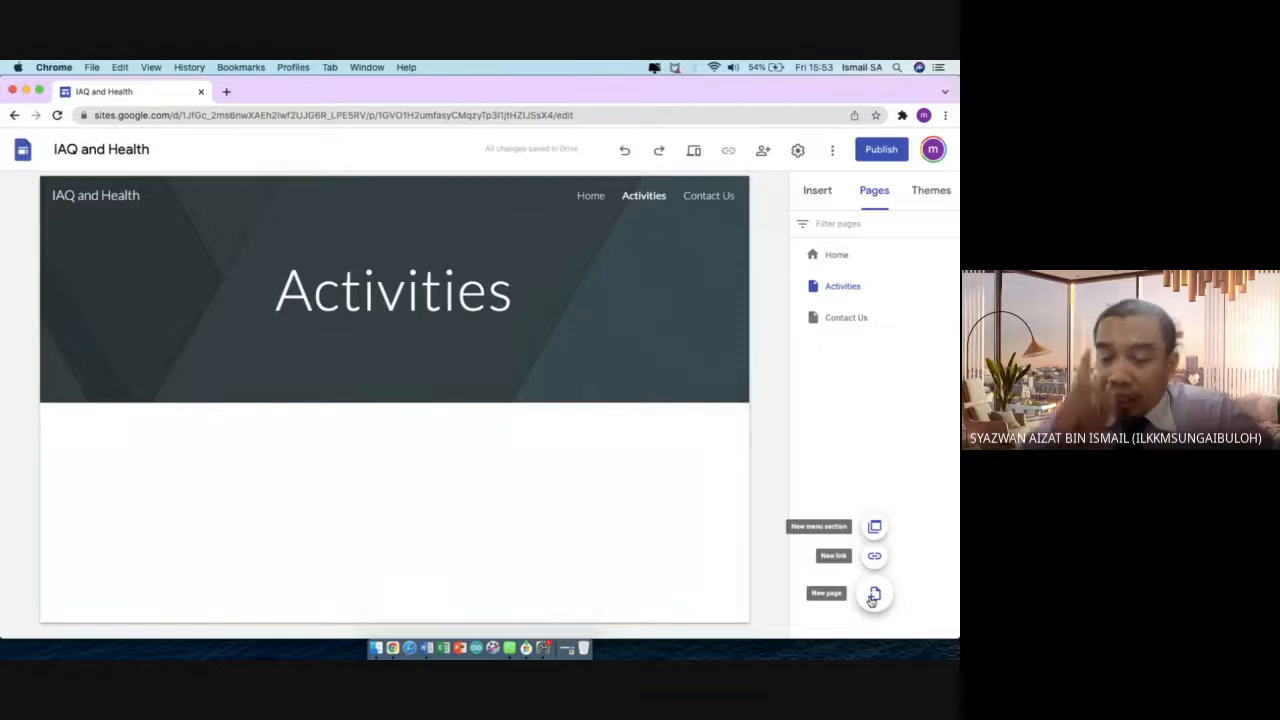
click(874, 595)
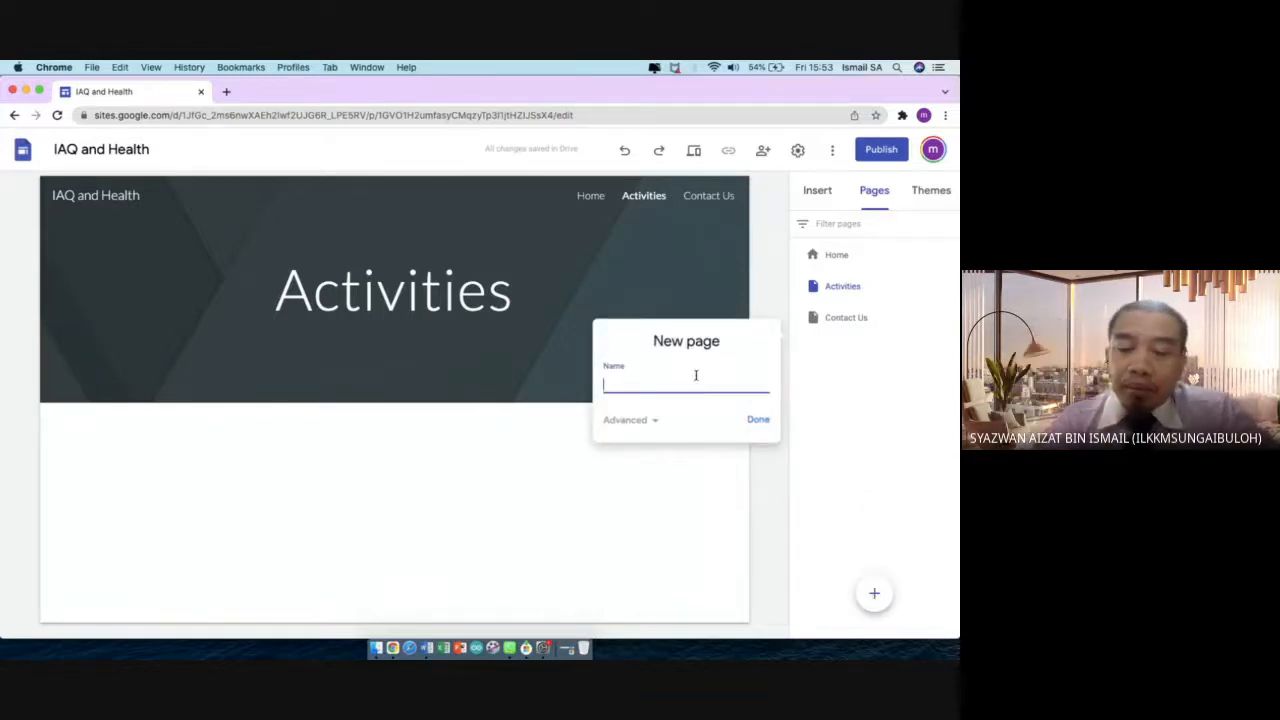
text(Abo)
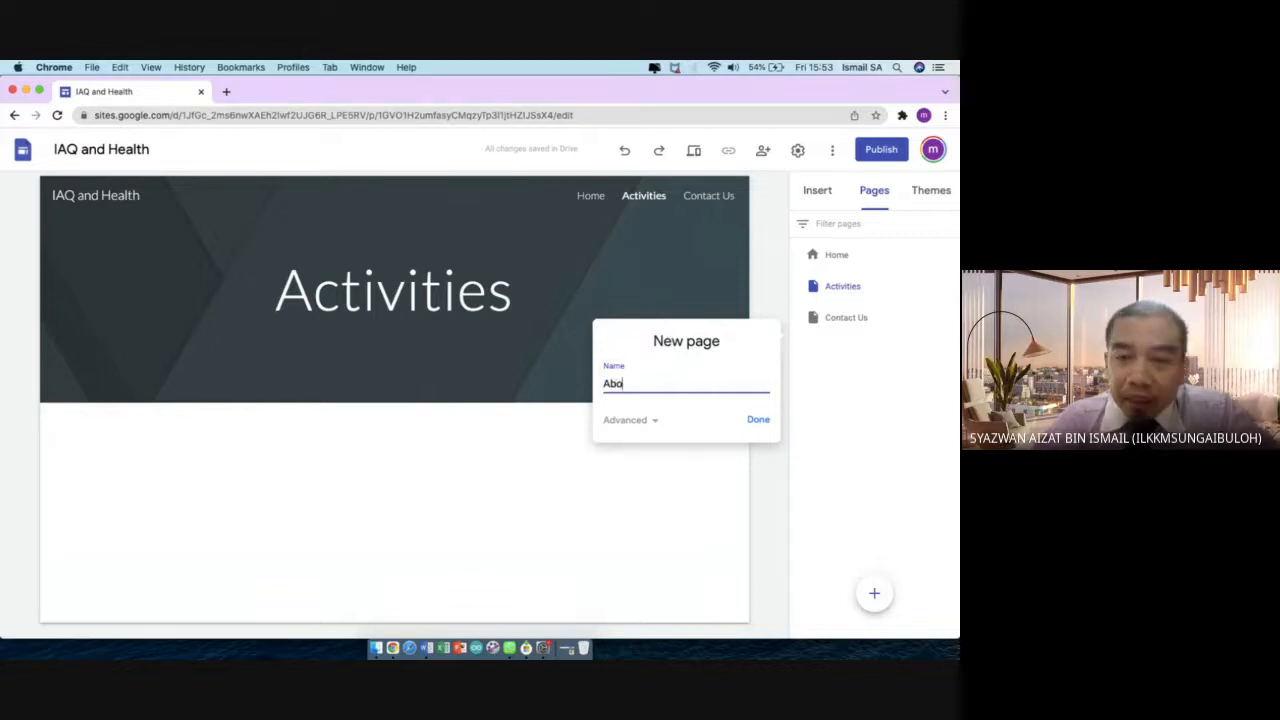
text(ut Us)
key(Return)
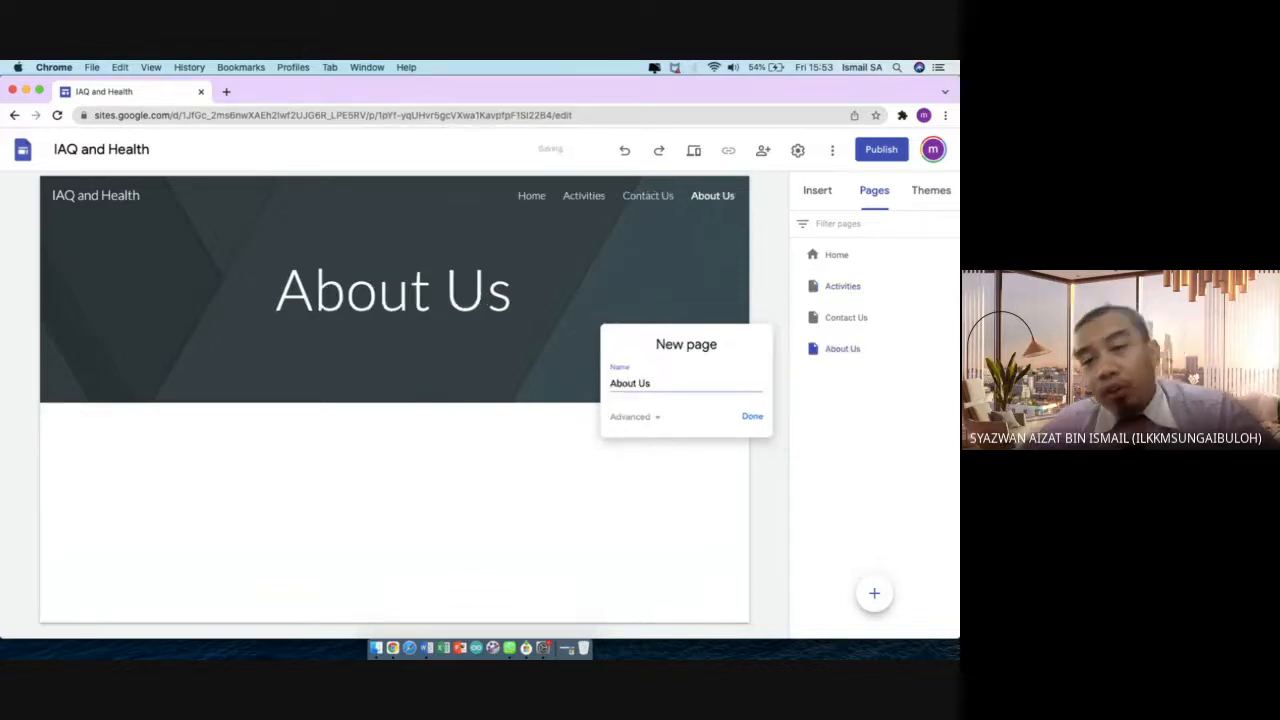
drag(843, 354, 845, 288)
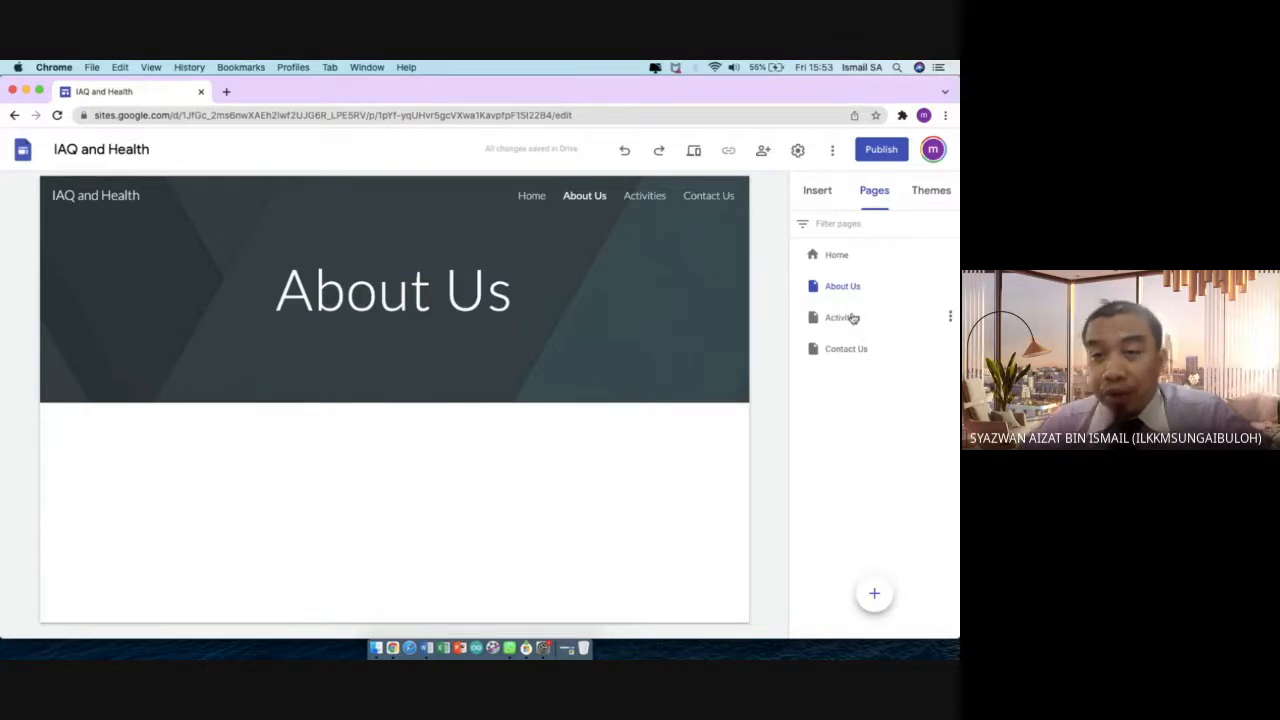
Add a new page named "Live Webinar" and nest it as a subpage of Activities
click(843, 317)
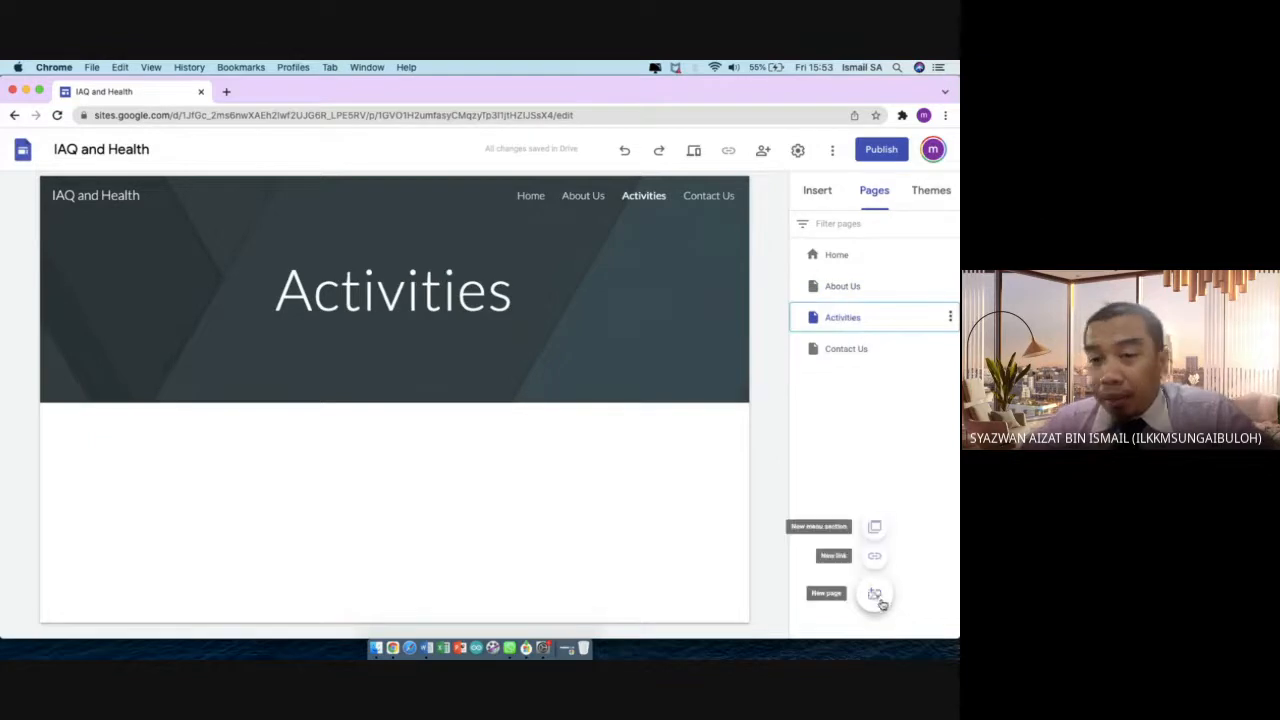
click(878, 597)
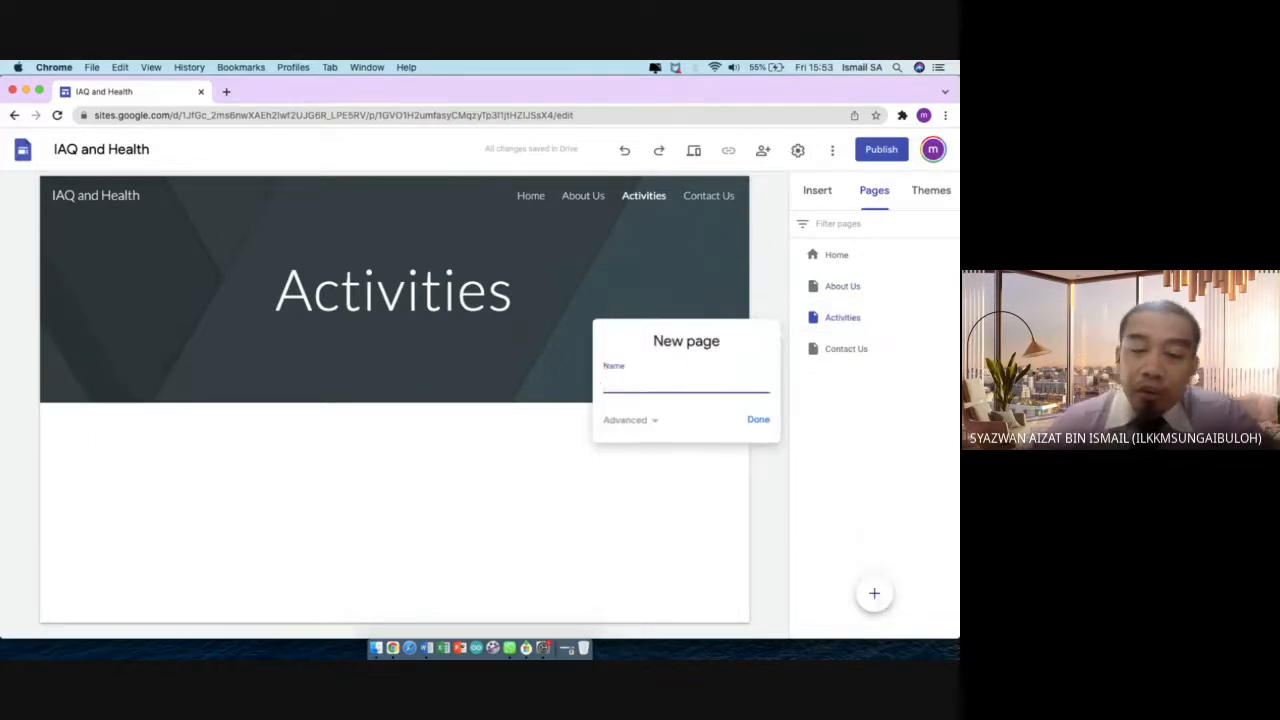
text(Live Webinar)
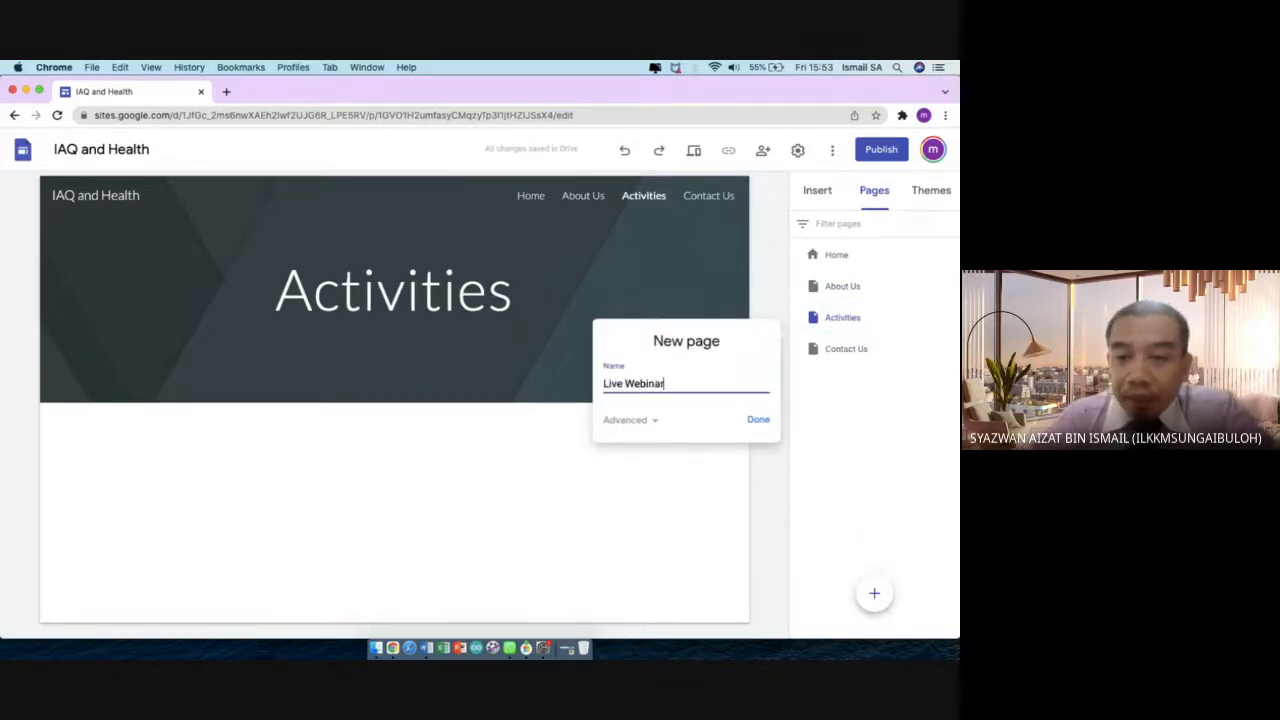
key(Return)
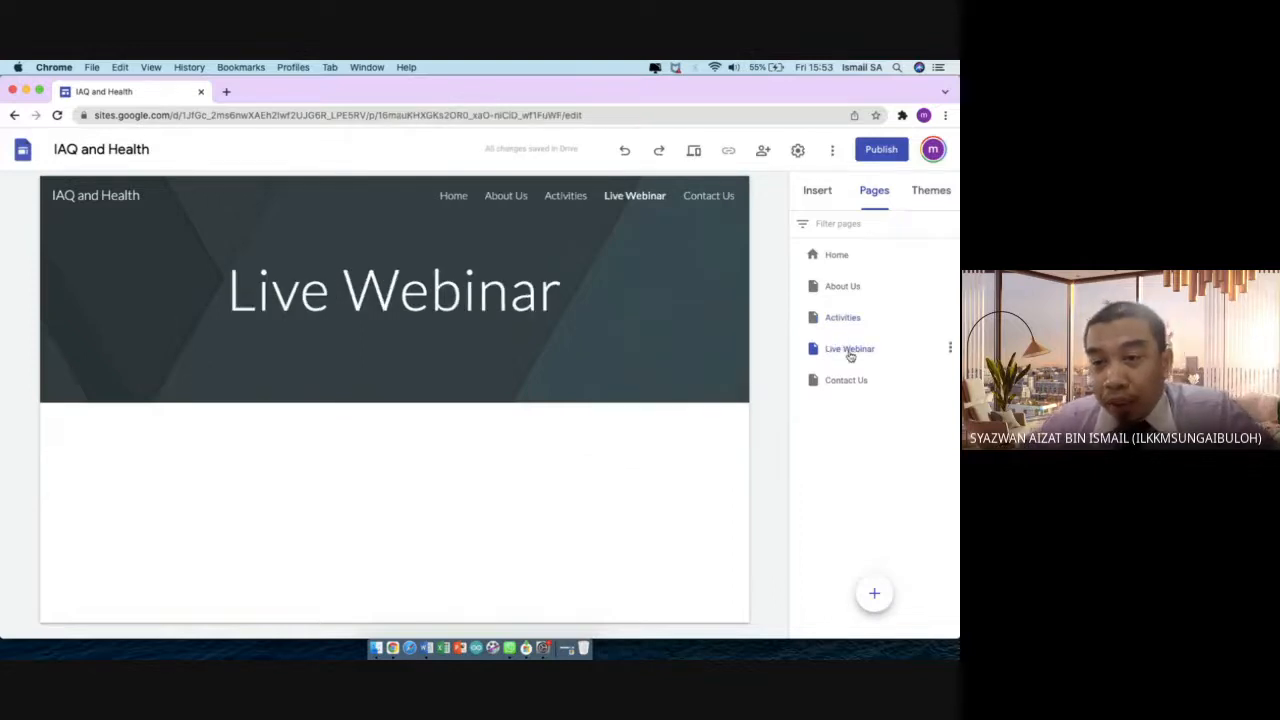
mouse_move(618, 217)
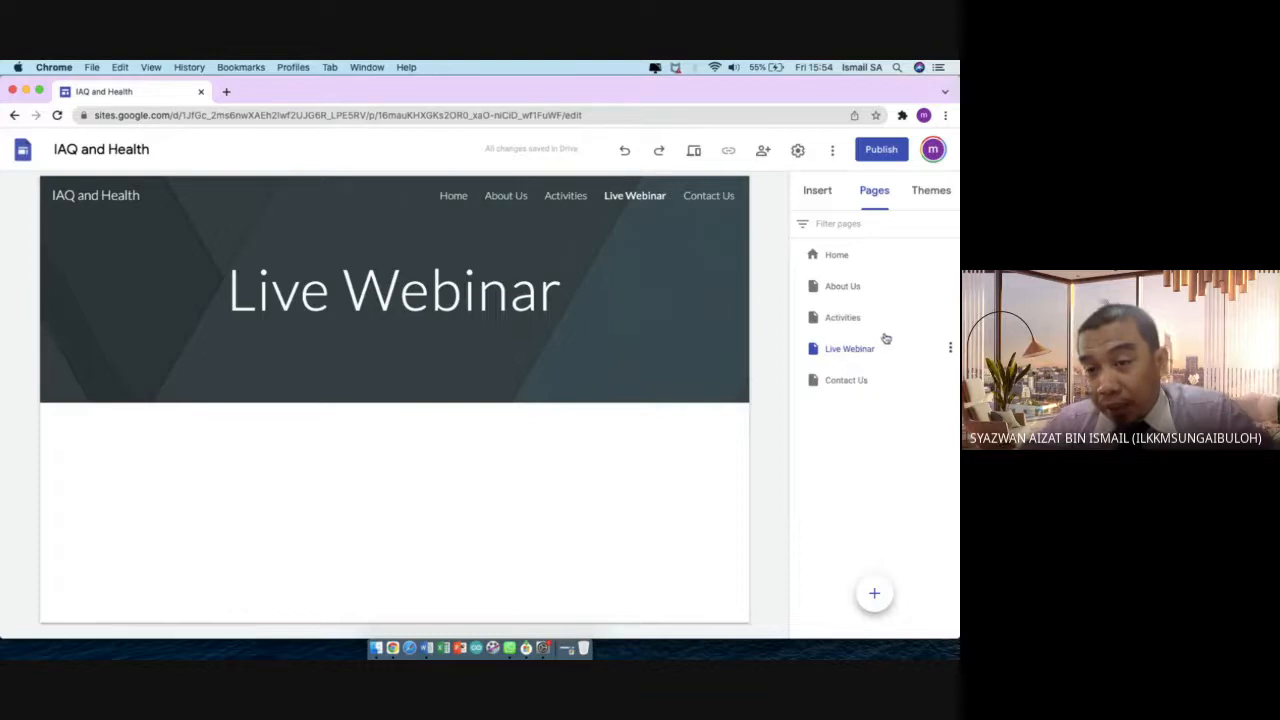
drag(865, 343, 874, 320)
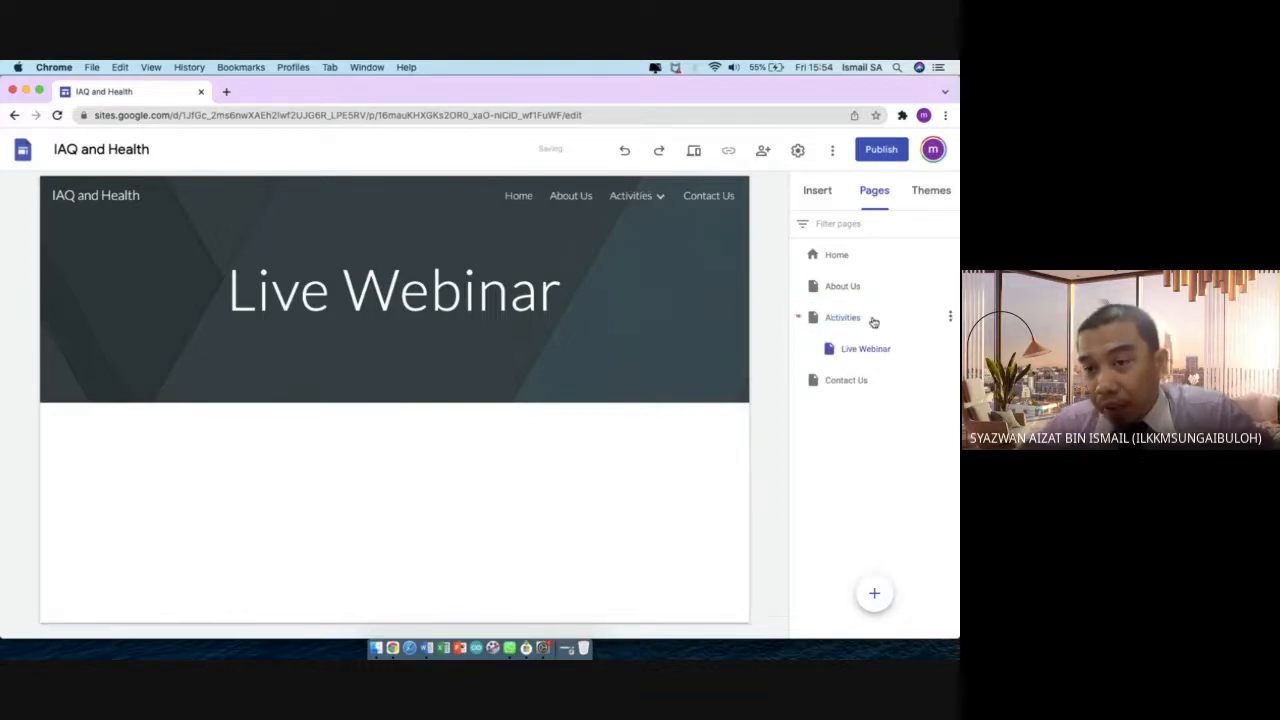
mouse_move(660, 197)
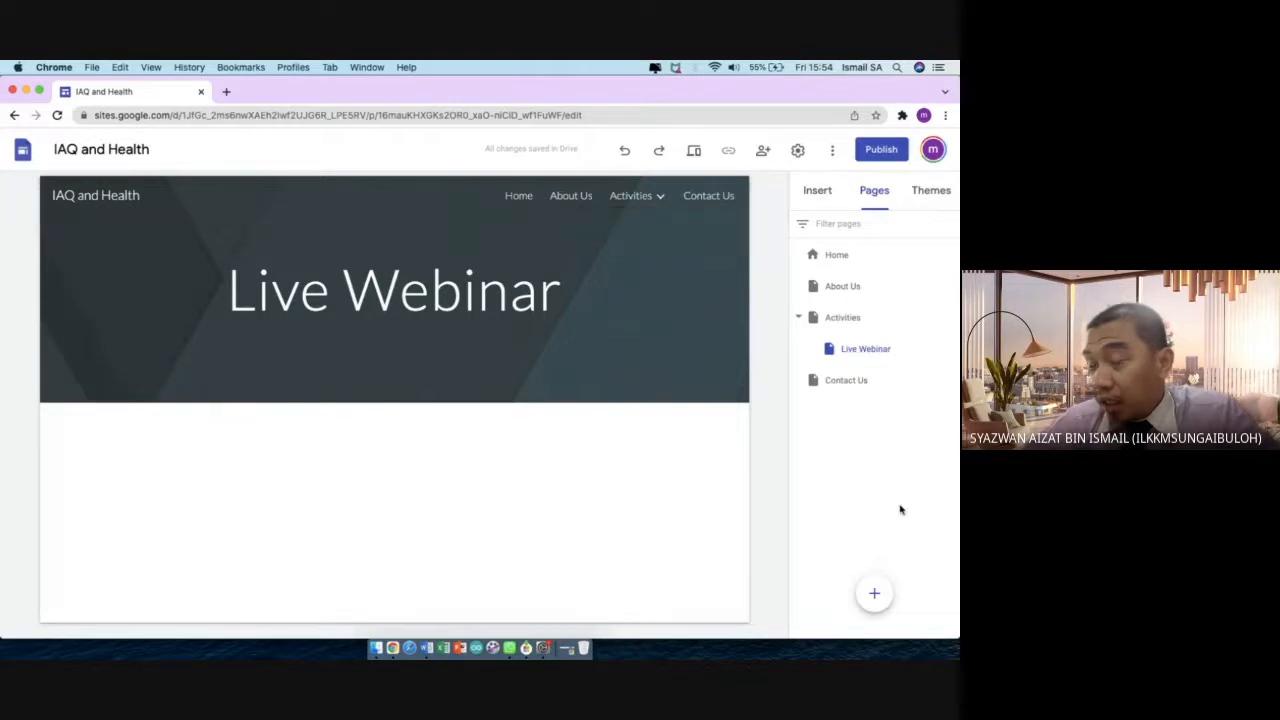
Add a second subpage named "Creative Arts" under Activities, below Live Webinar
click(874, 594)
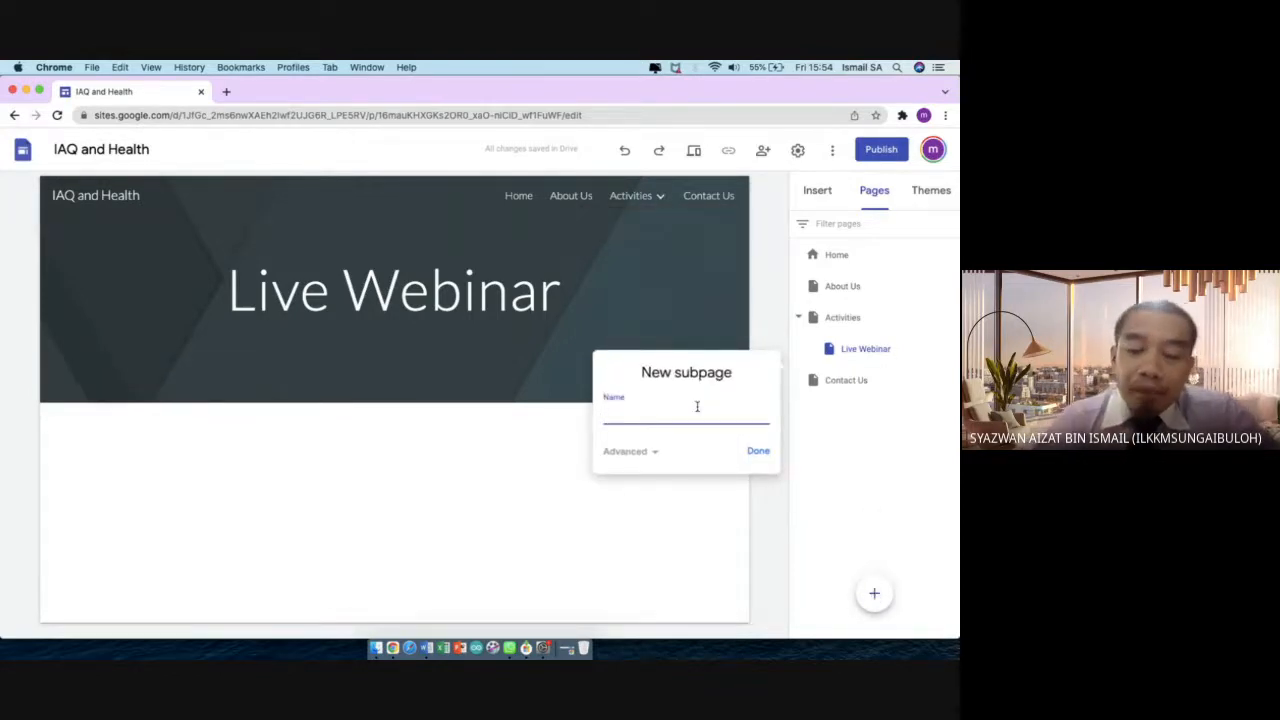
text(Po)
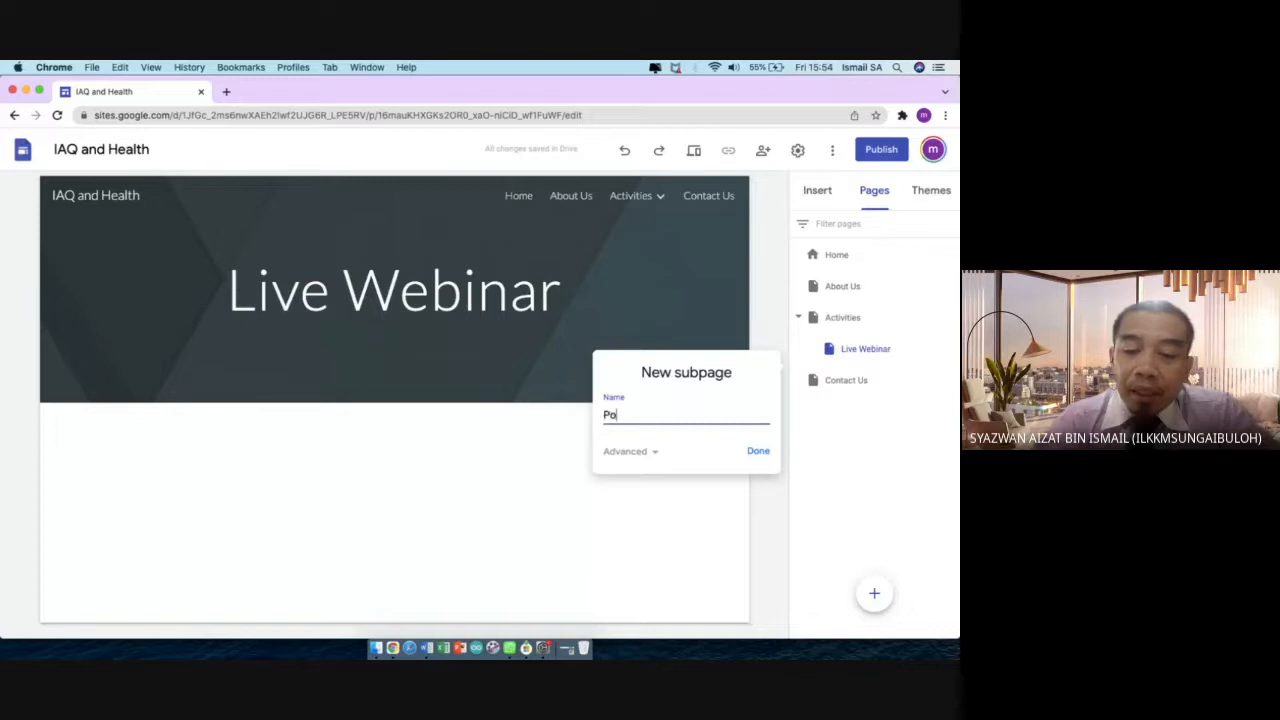
text(ster)
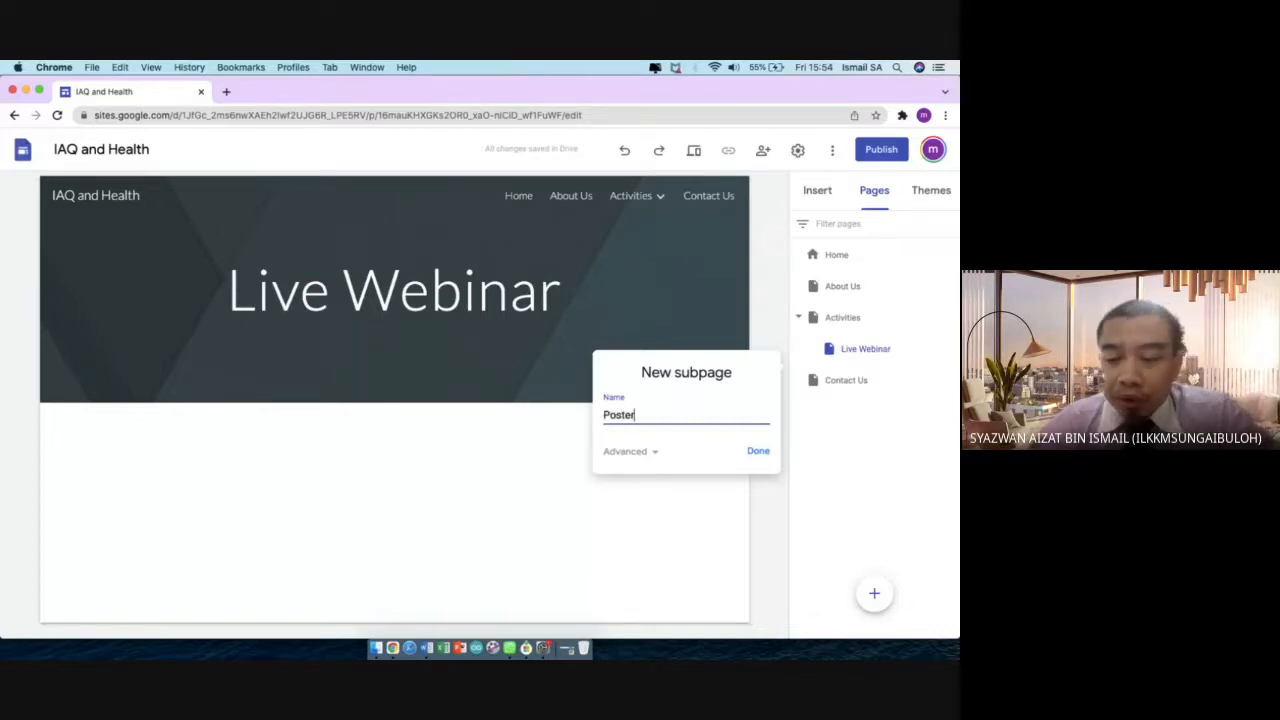
key(BackSpace)
key(BackSpace)
key(BackSpace)
key(BackSpace)
key(BackSpace)
text(Cre)
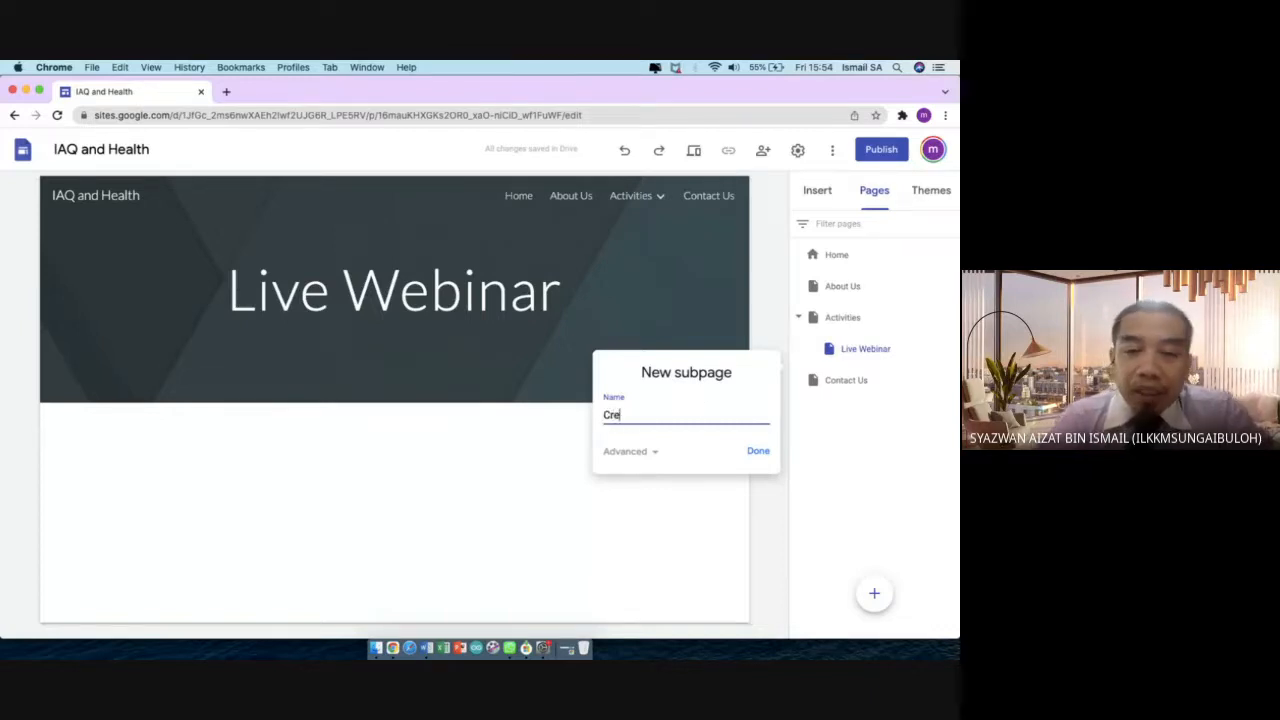
text(ative Arts)
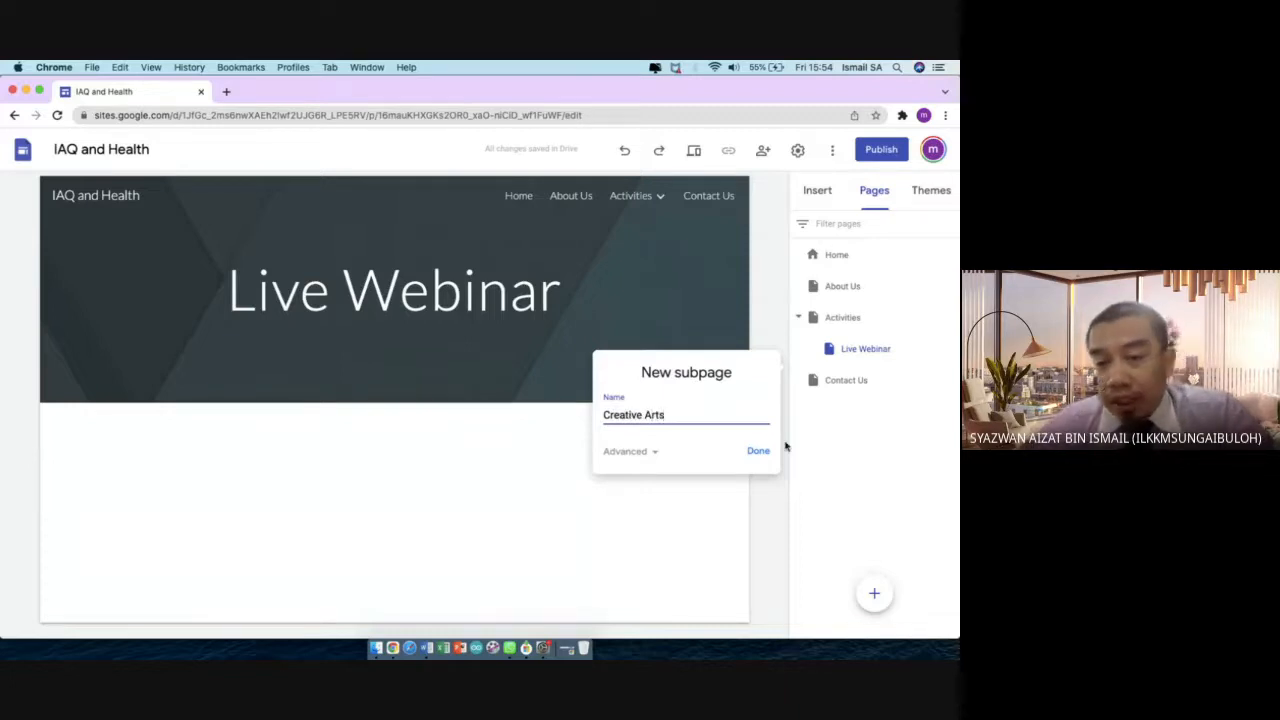
click(766, 453)
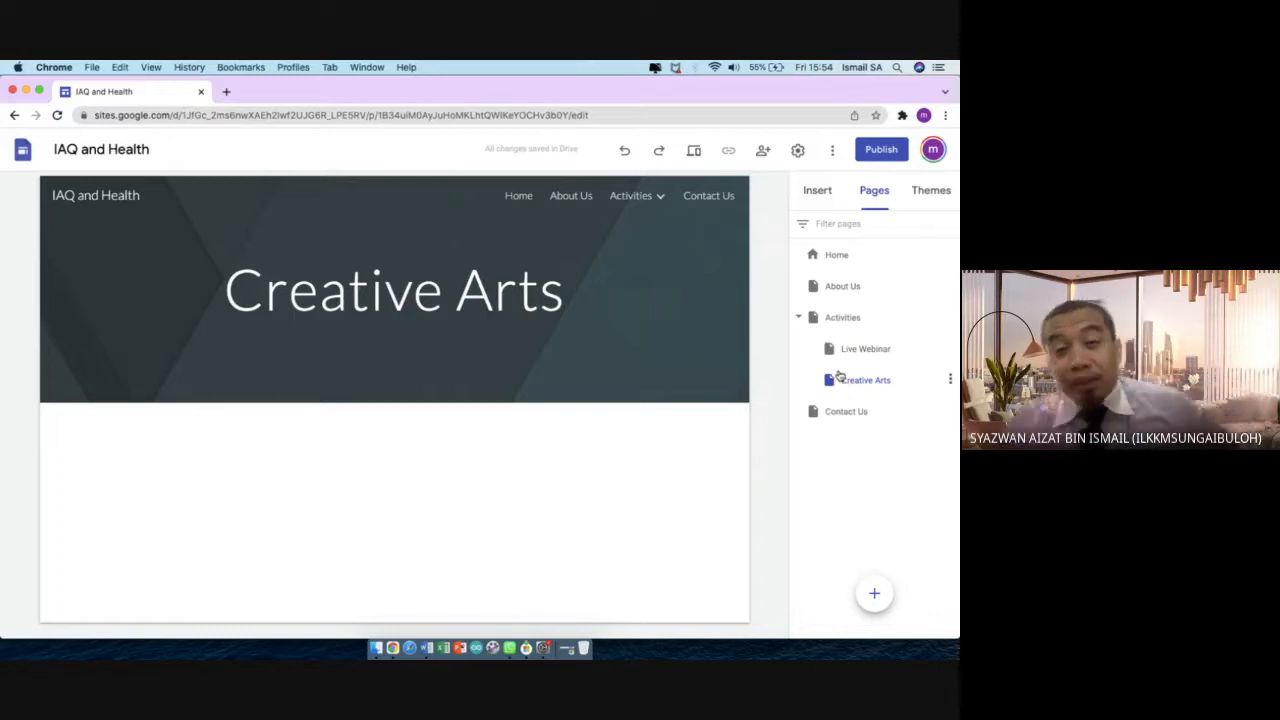
Collapse the Activities subpages in the page list and visit Home, About Us and Activities through the site navigation
click(799, 320)
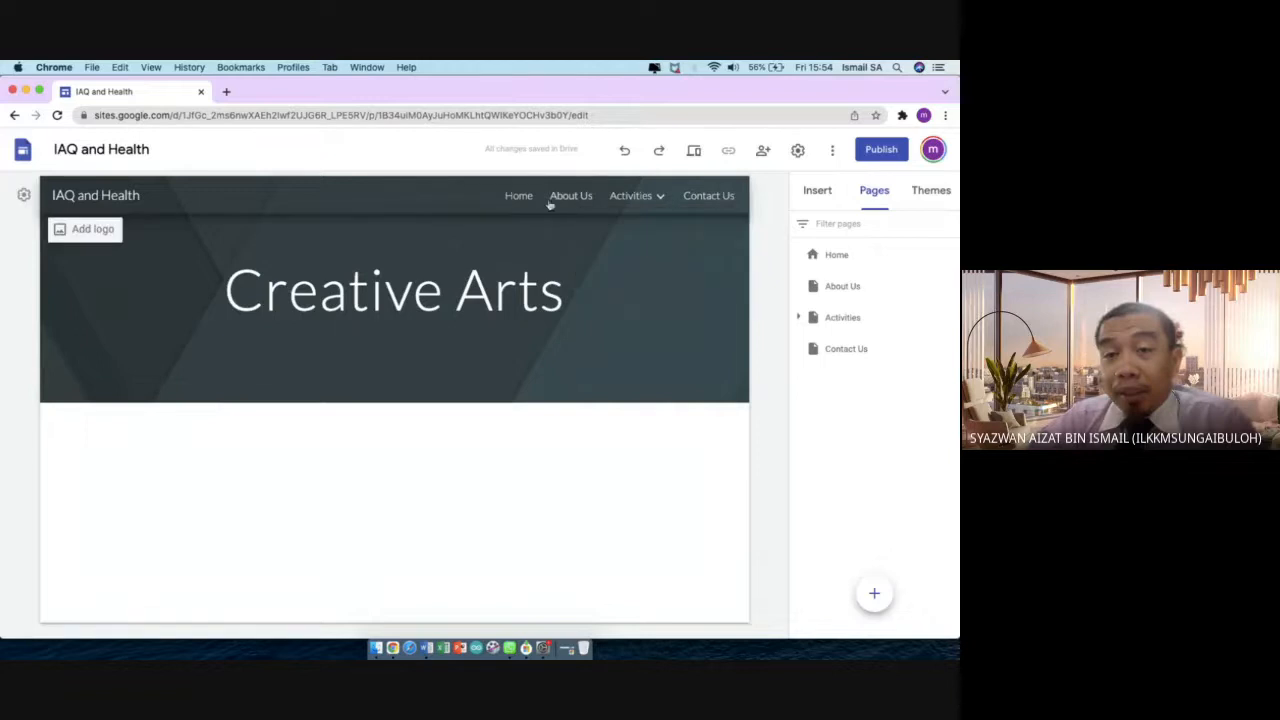
click(518, 198)
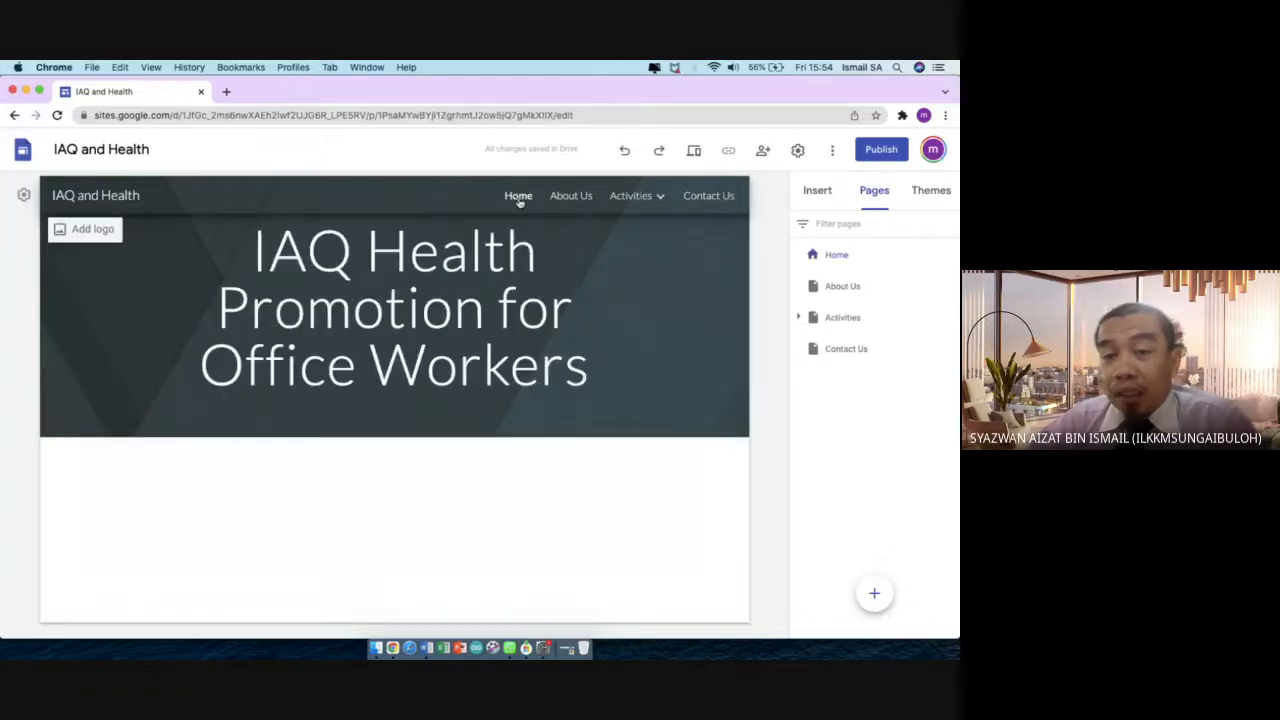
click(572, 196)
click(630, 196)
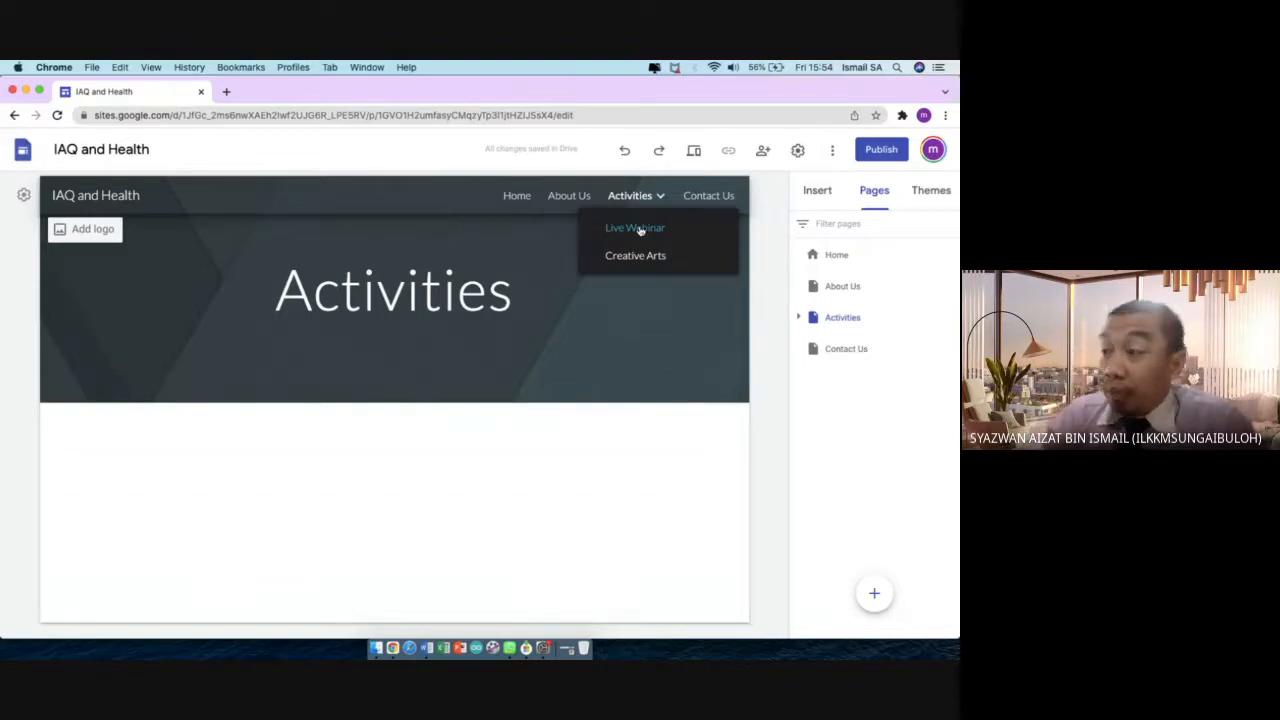
Add a page without a name after Activities, and dismiss the dialog for a further new page
click(875, 592)
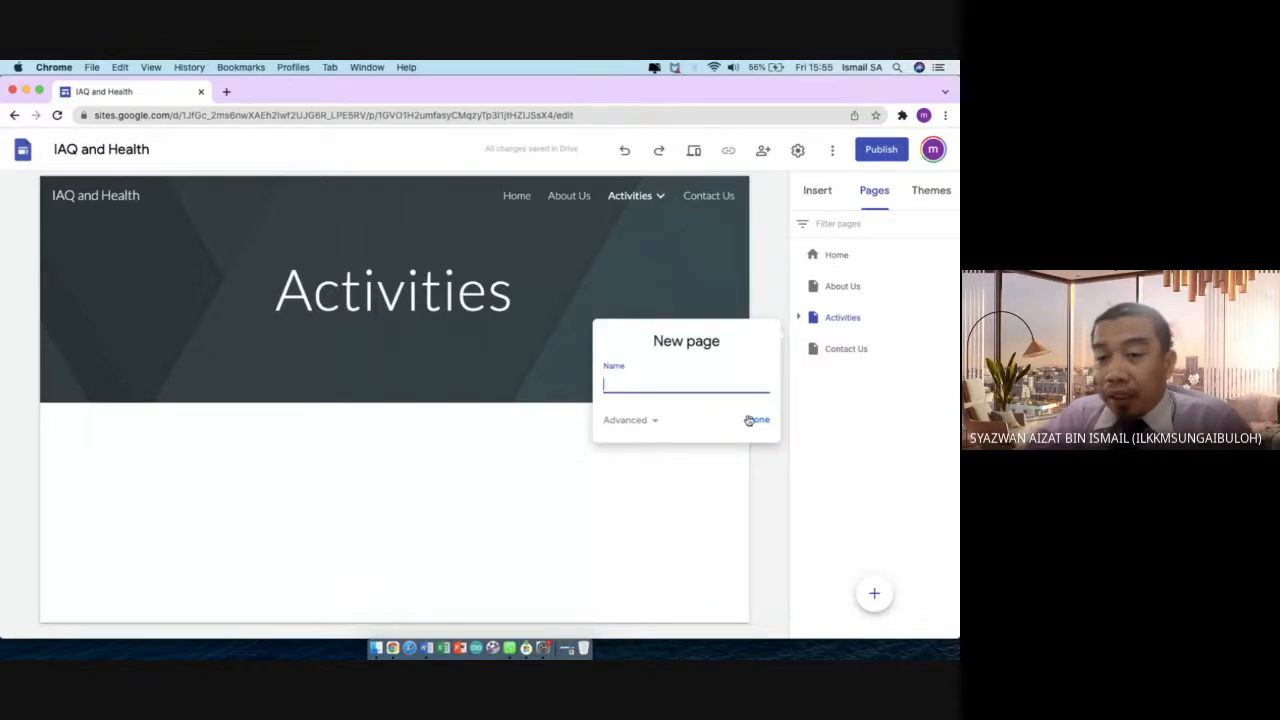
click(815, 463)
click(875, 591)
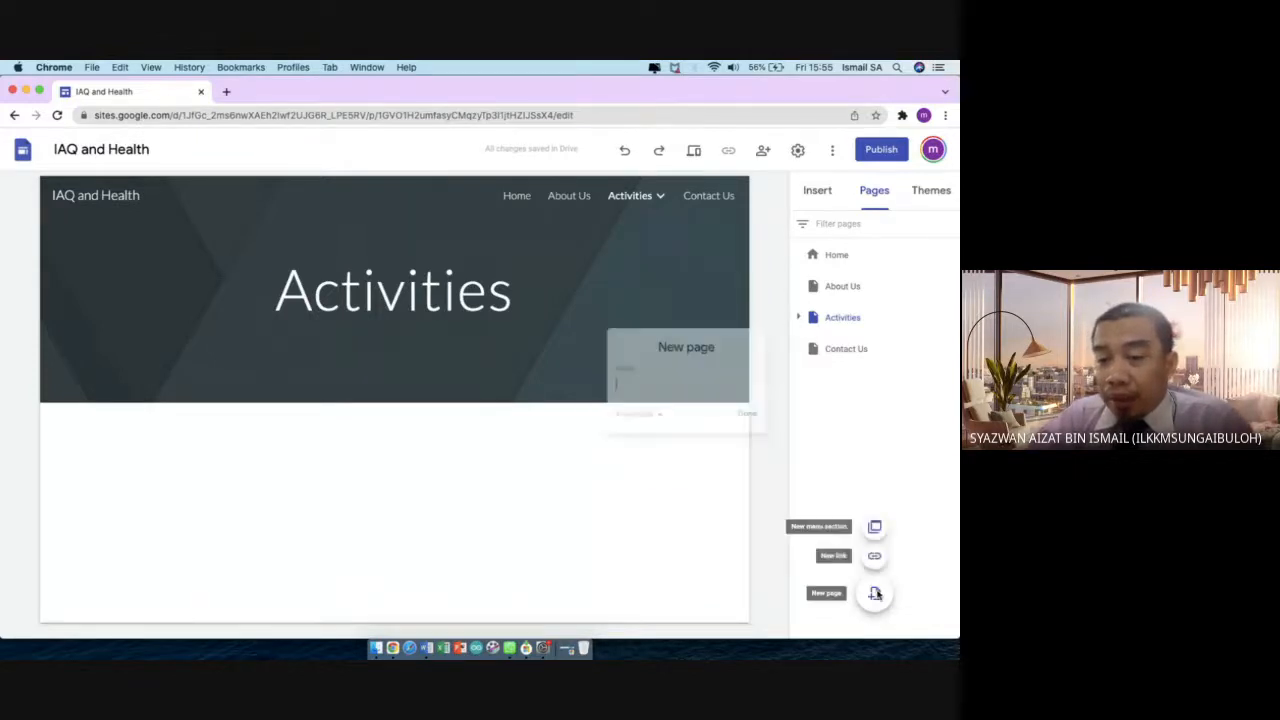
click(758, 421)
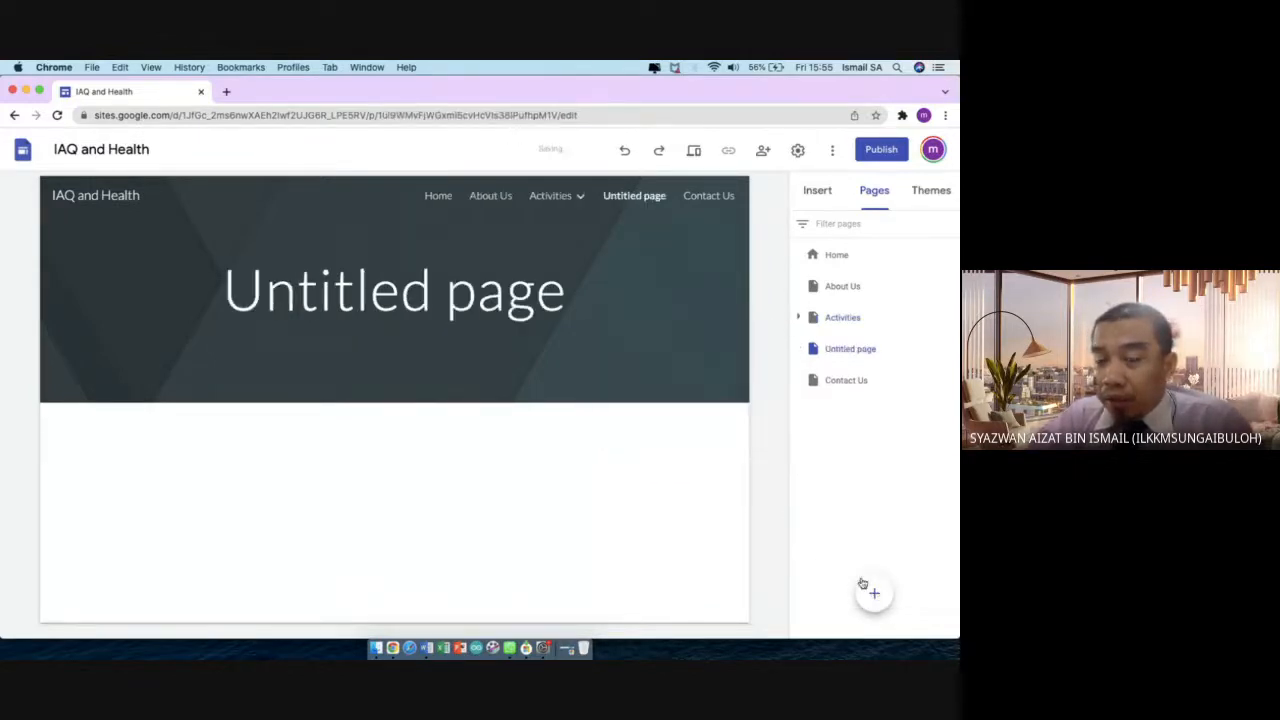
click(875, 594)
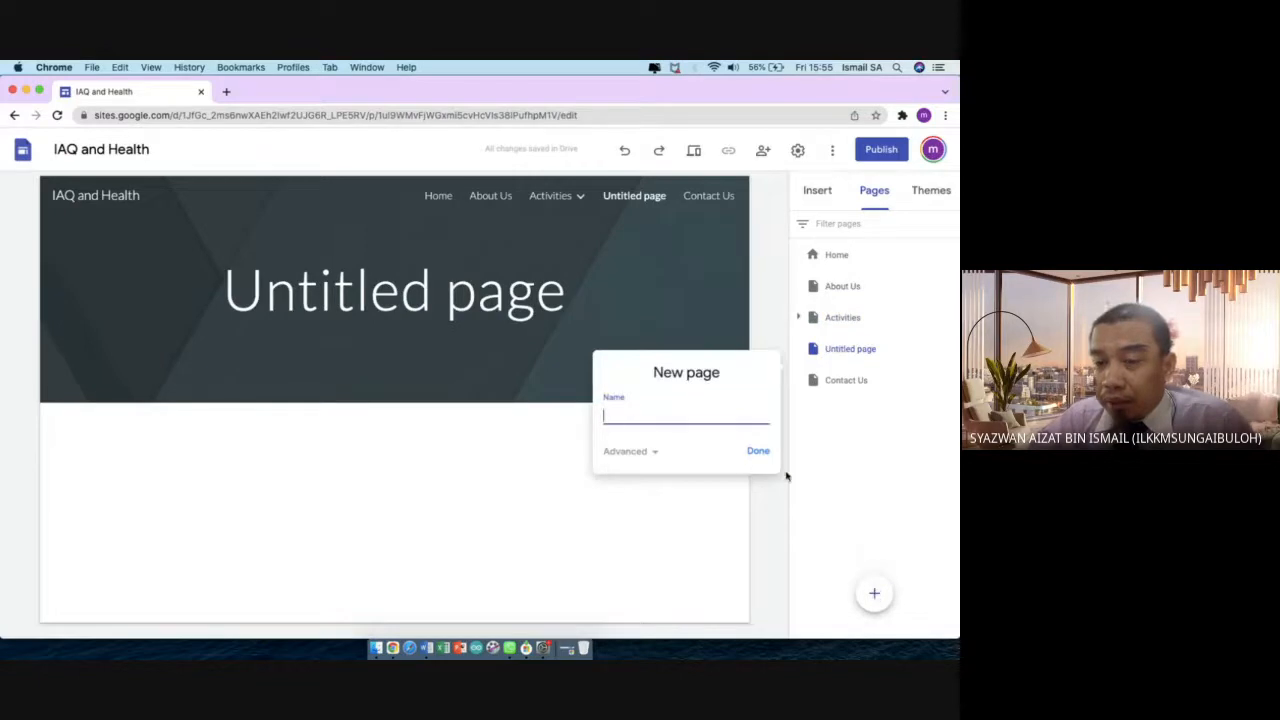
click(827, 489)
Add a new menu section named "Objectives" above Contact Us
mouse_move(876, 595)
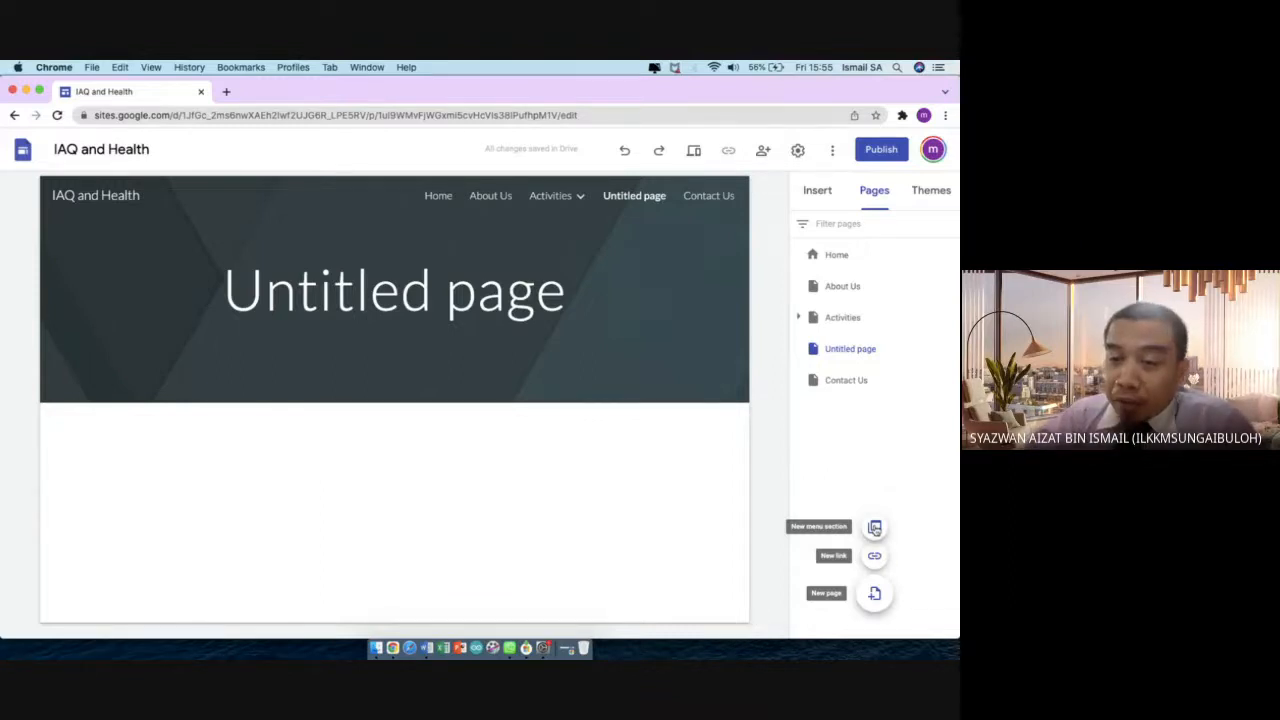
click(875, 529)
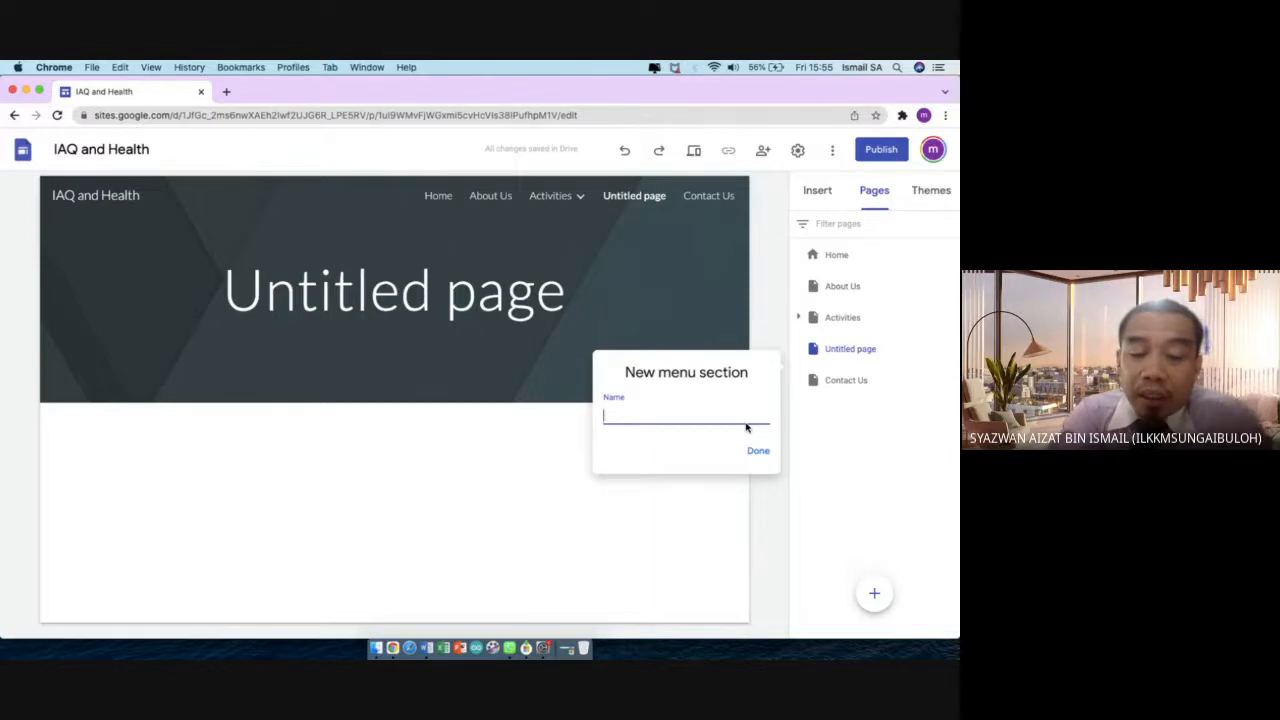
text(O)
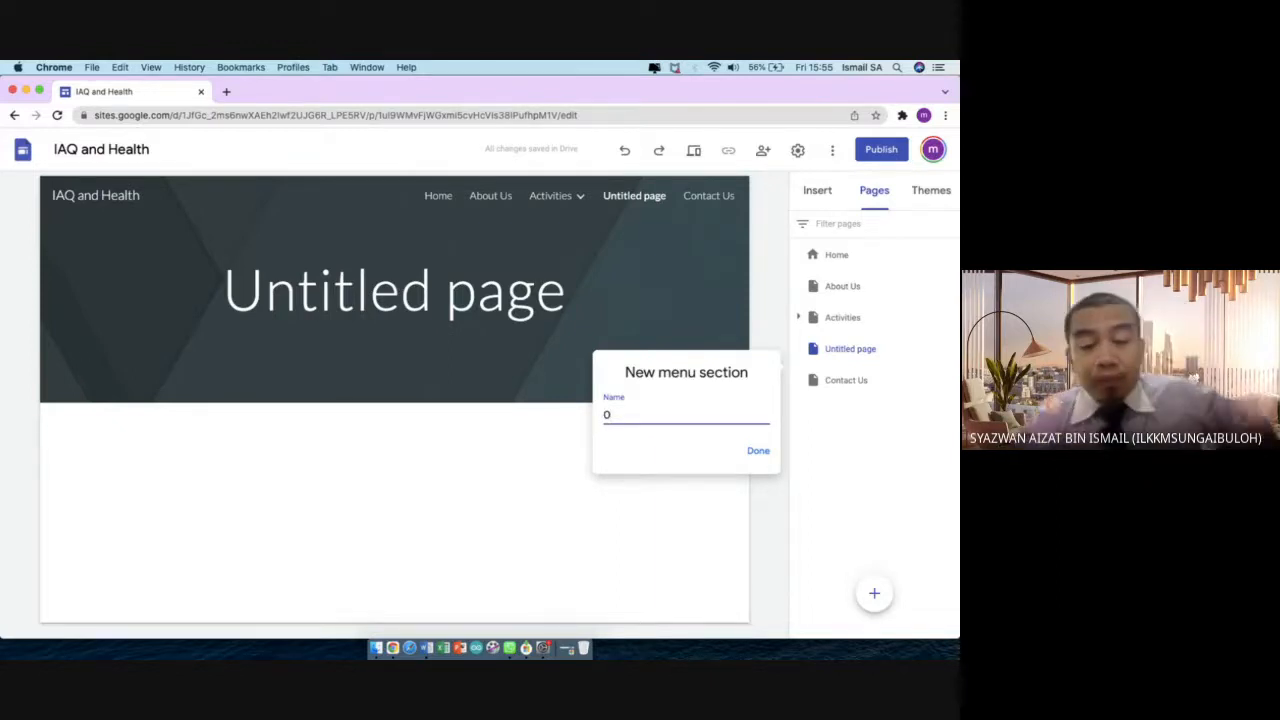
text(bjectives)
key(Return)
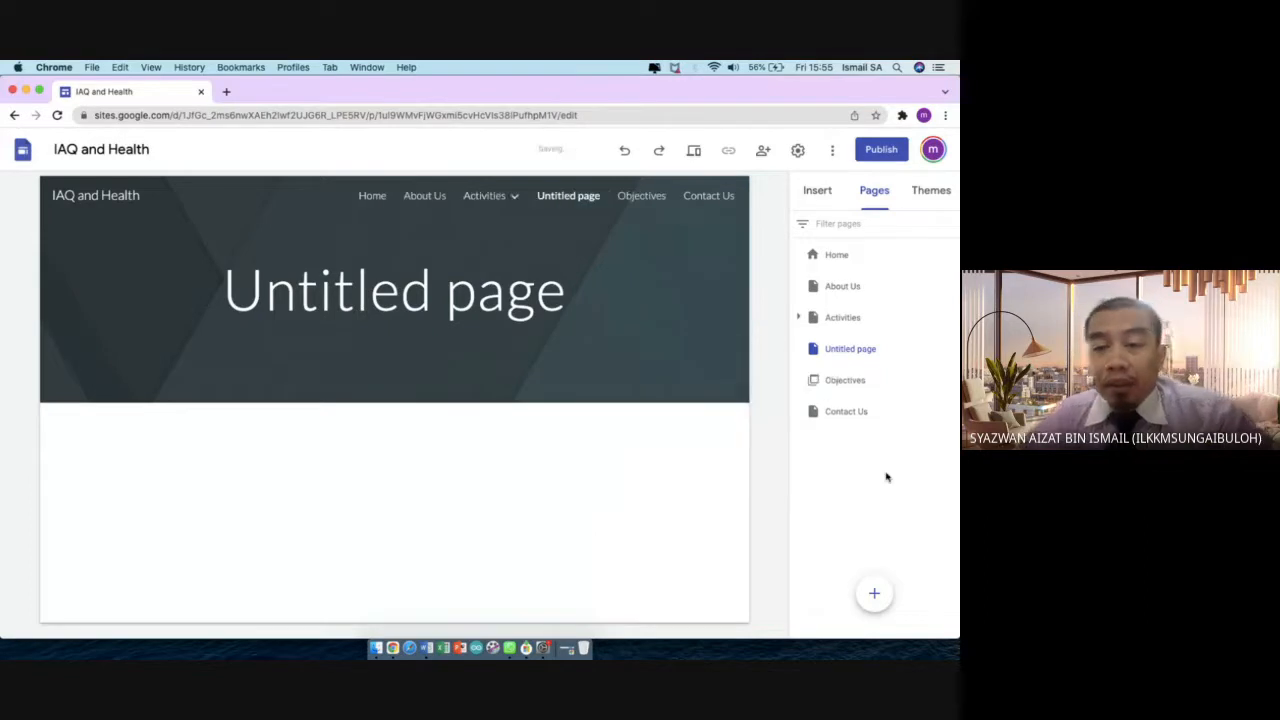
click(846, 386)
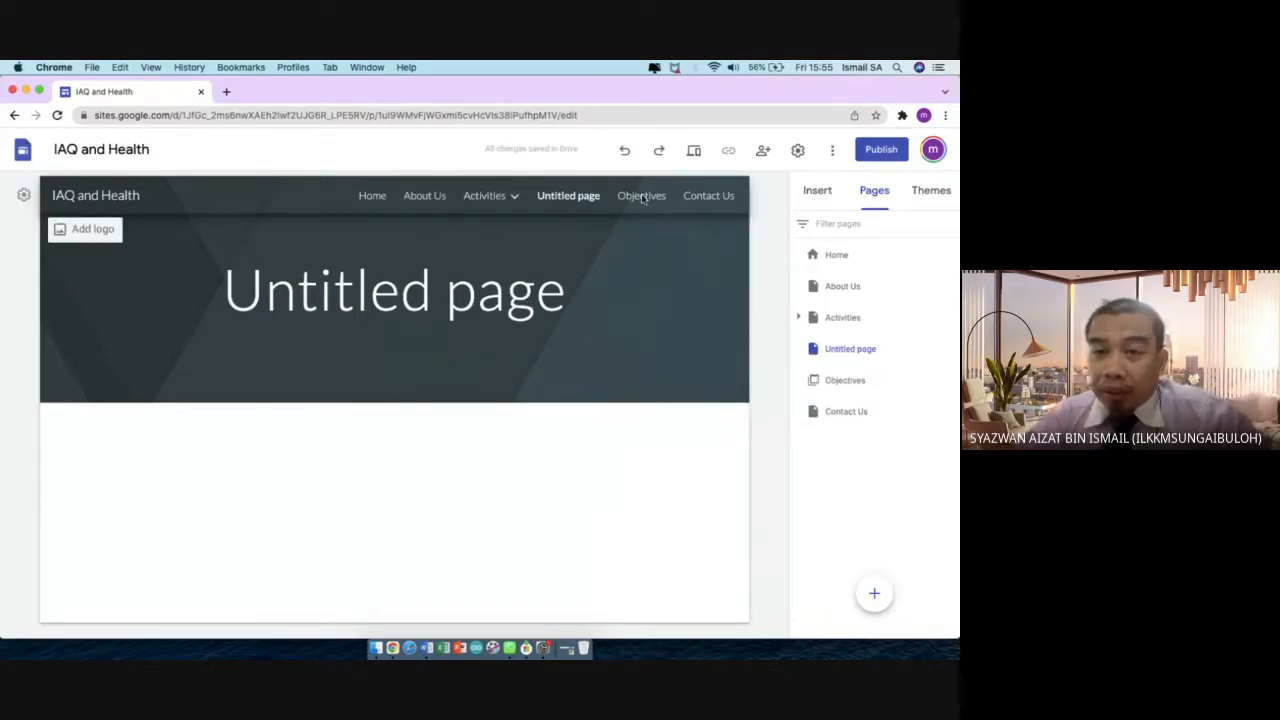
Delete the untitled page and the Objectives menu section from the site's page list
click(941, 354)
click(949, 350)
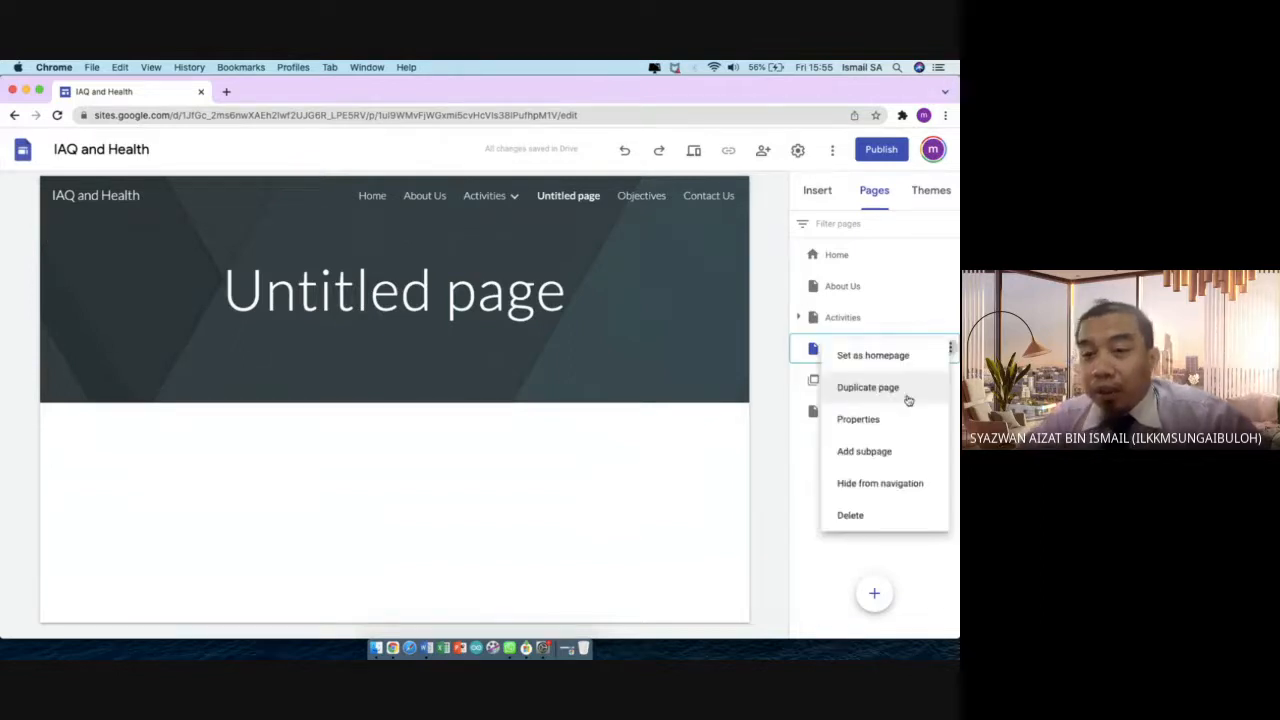
click(852, 514)
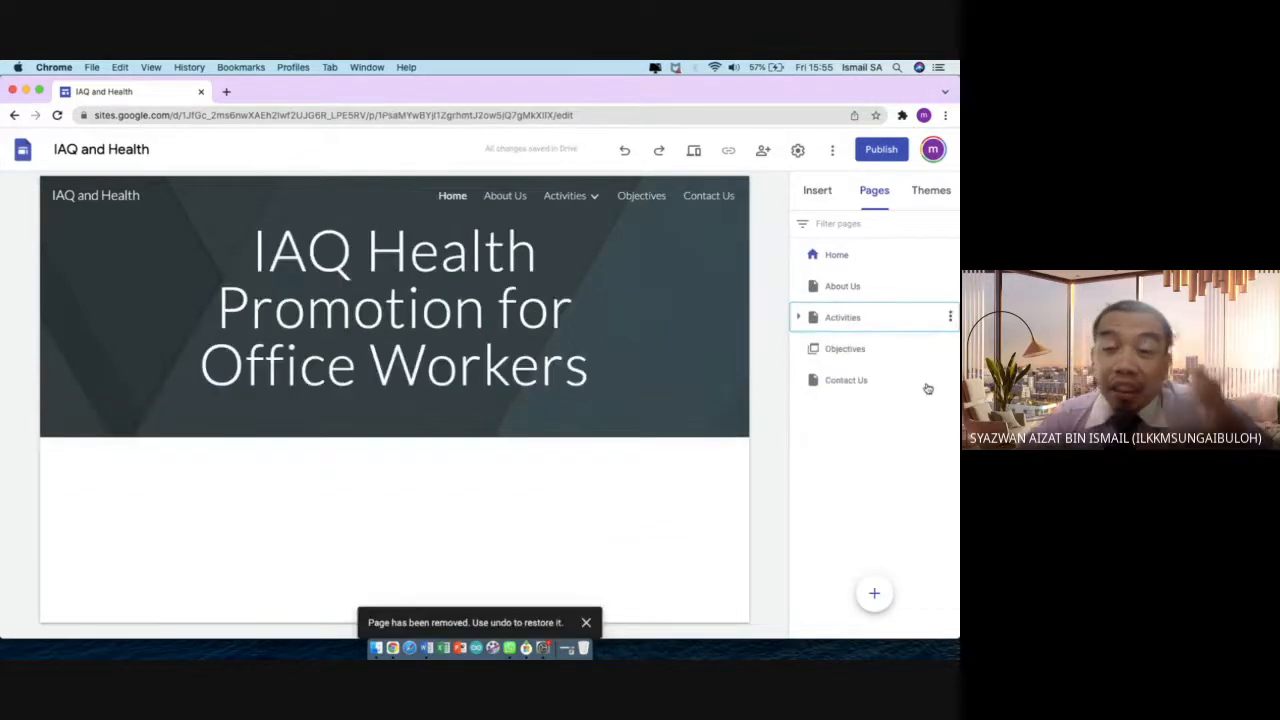
click(941, 354)
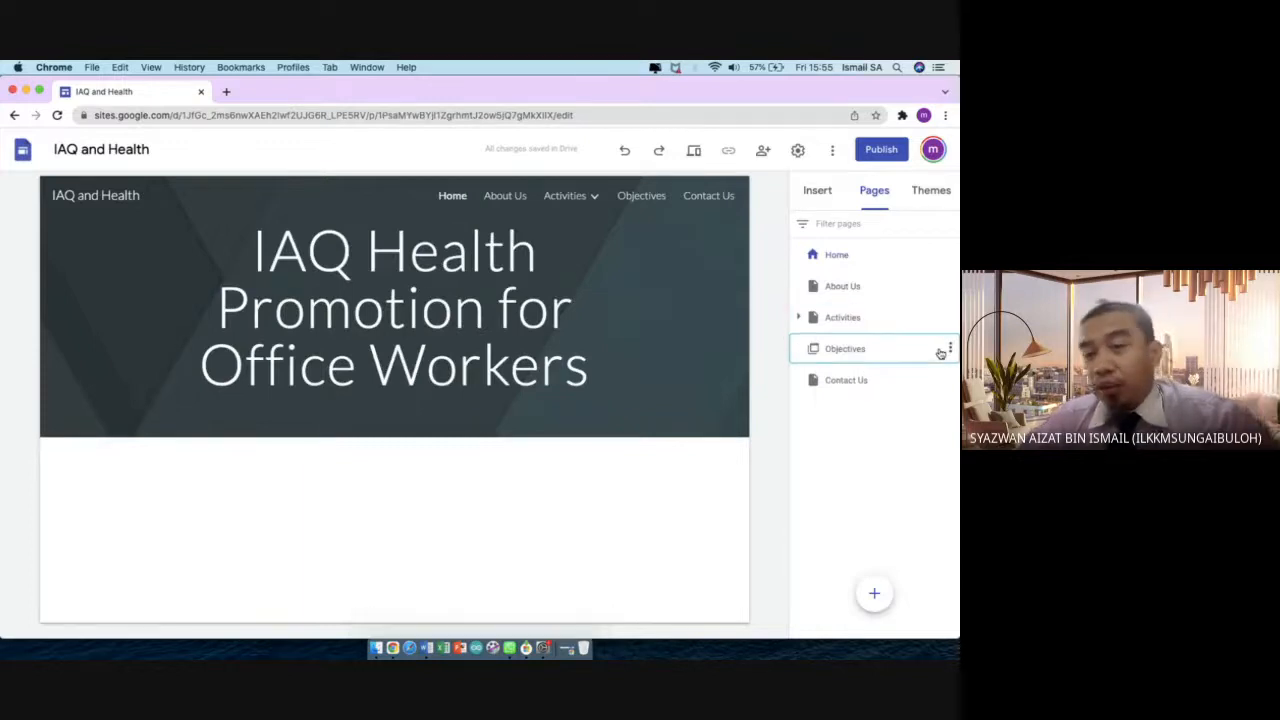
click(949, 350)
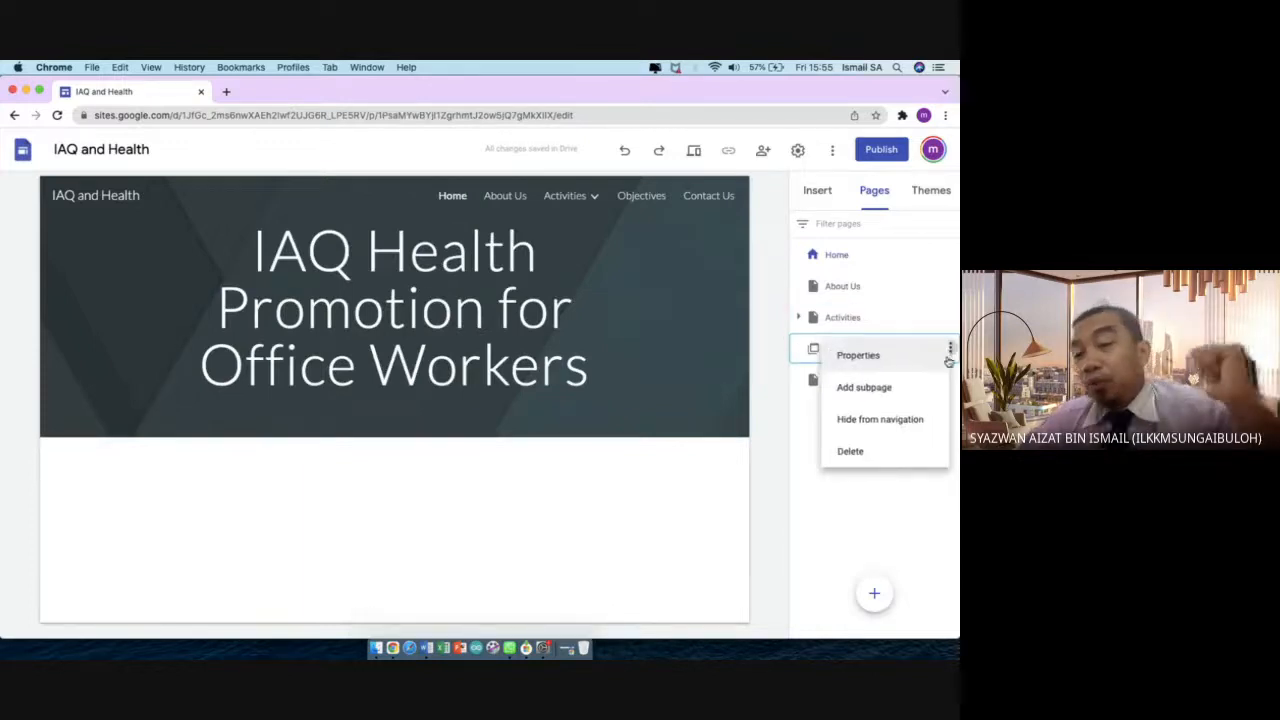
click(903, 457)
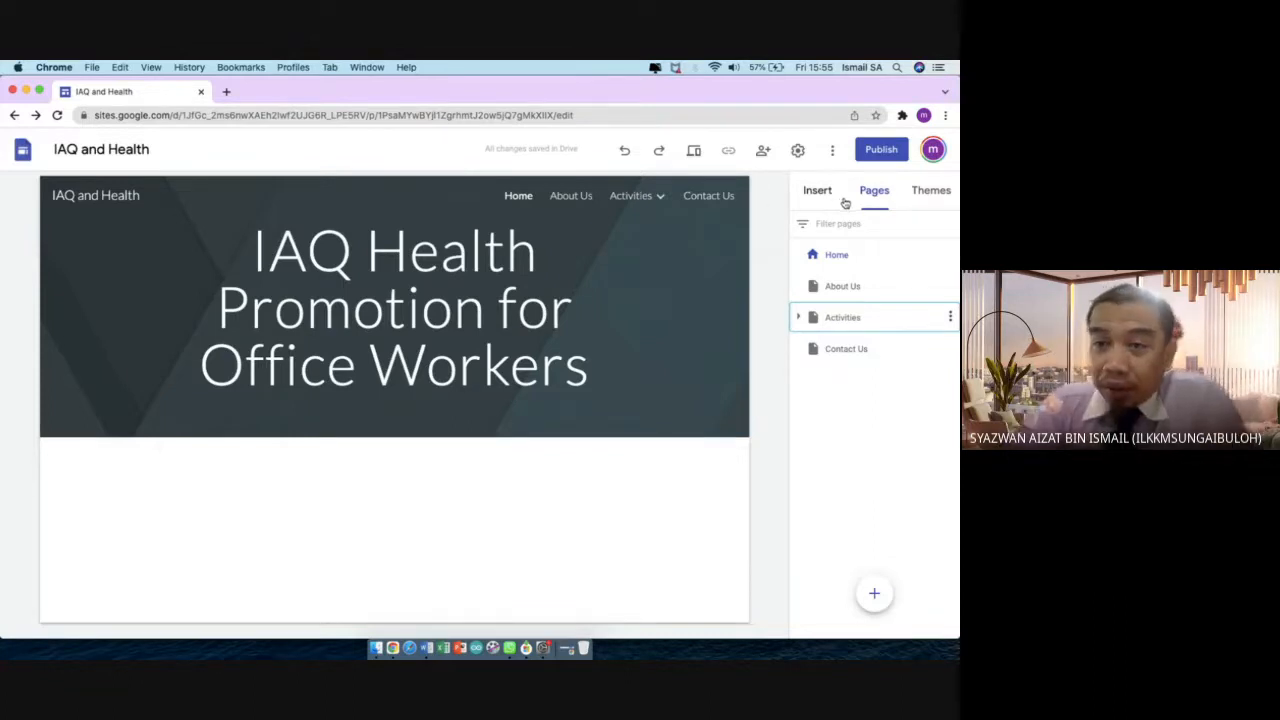
View the Home and Contact Us pages, and expand Activities to view its Live Webinar subpage
click(848, 257)
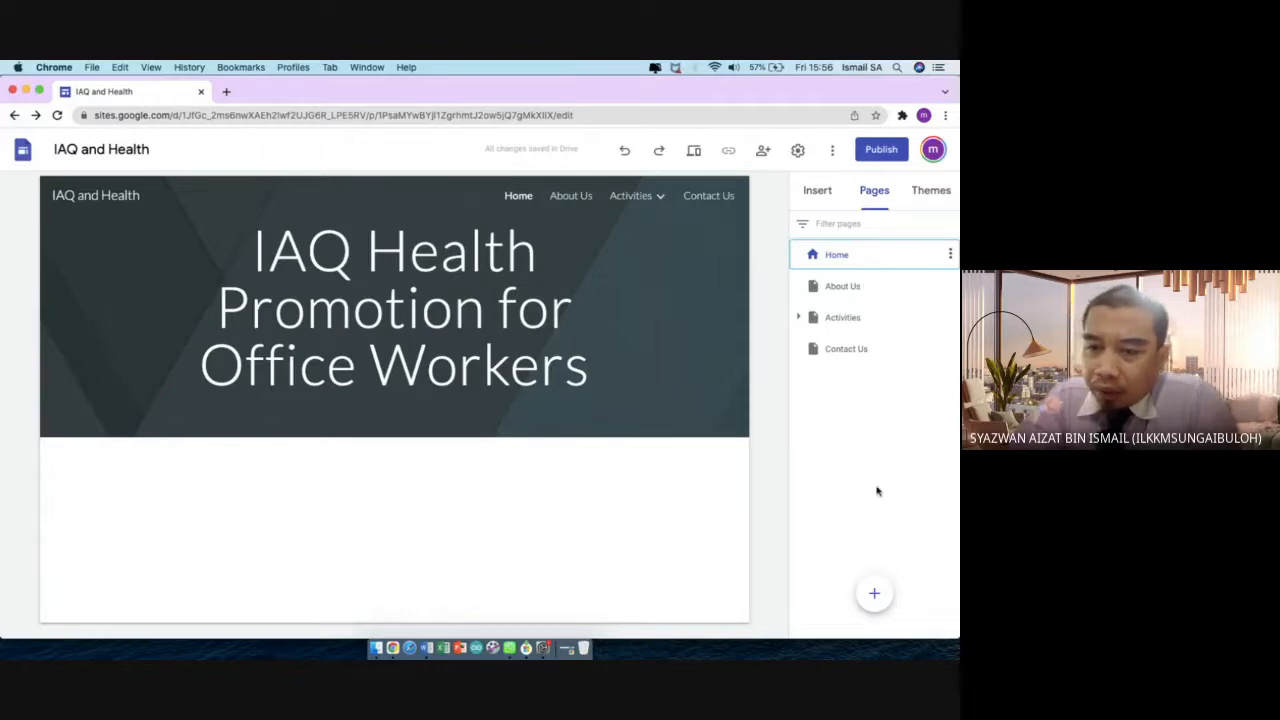
mouse_move(876, 593)
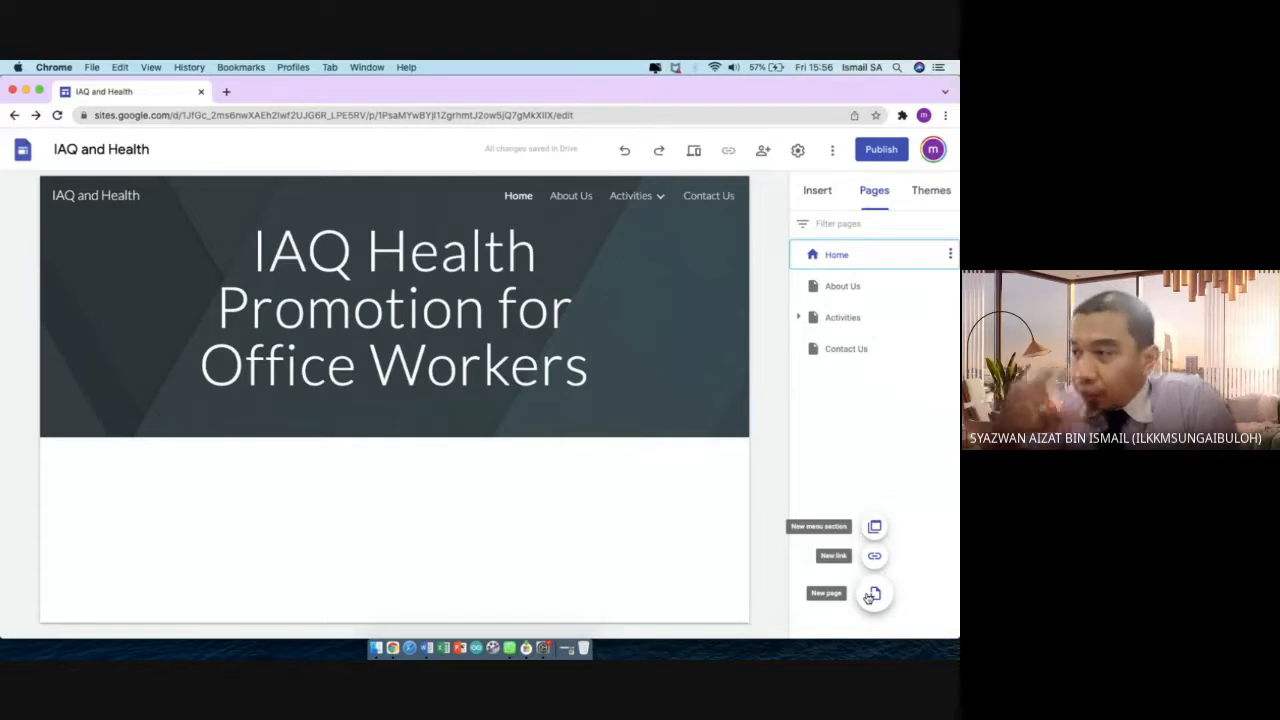
click(898, 355)
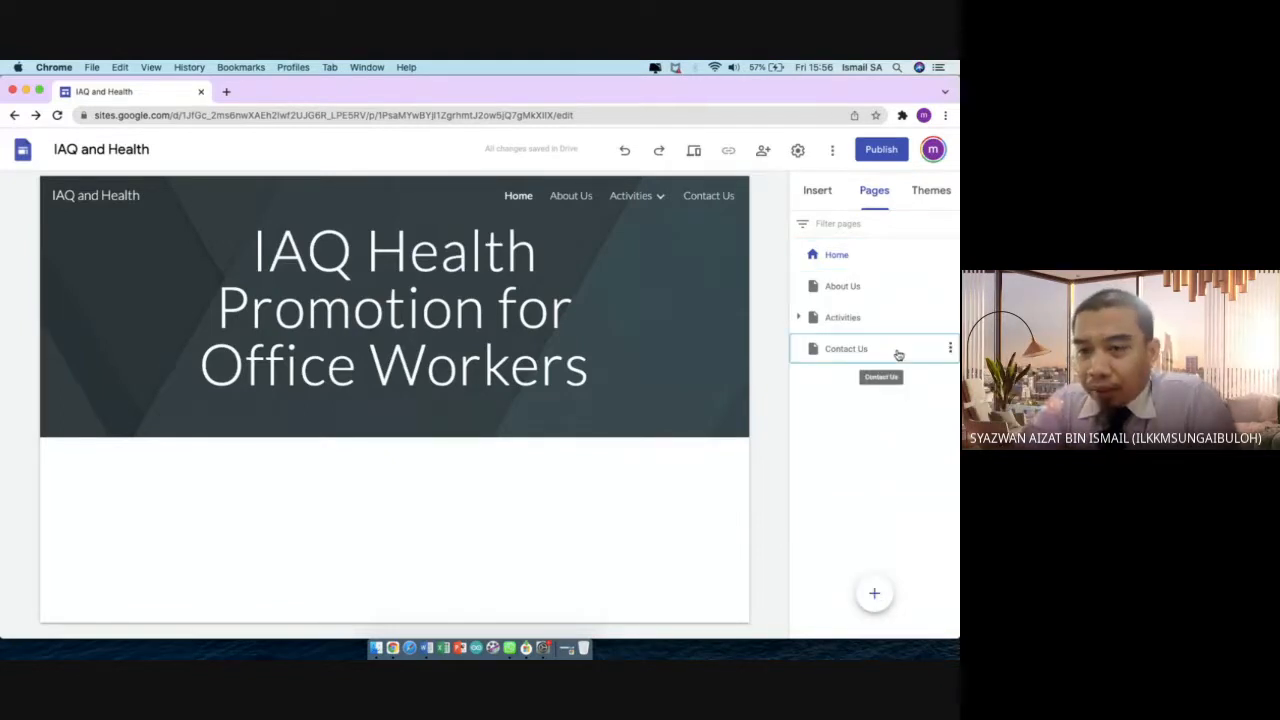
mouse_move(898, 355)
mouse_down()
mouse_move(891, 278)
mouse_move(883, 347)
mouse_up()
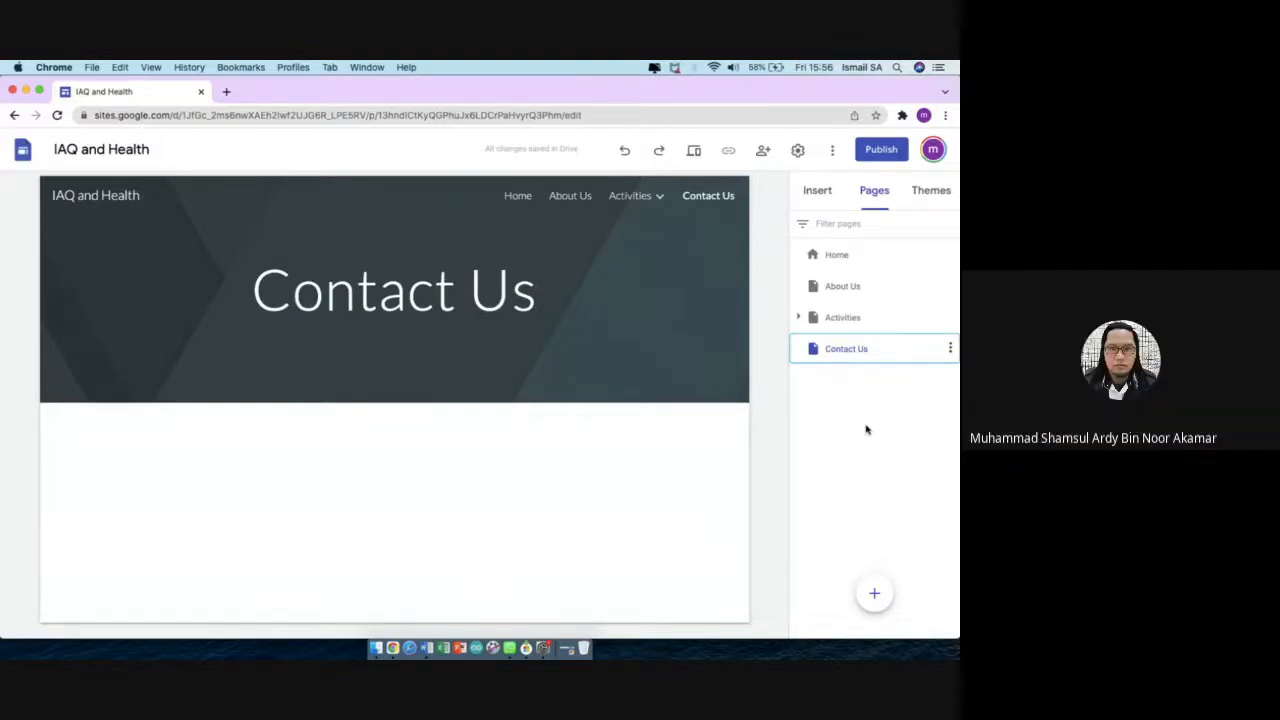
click(800, 317)
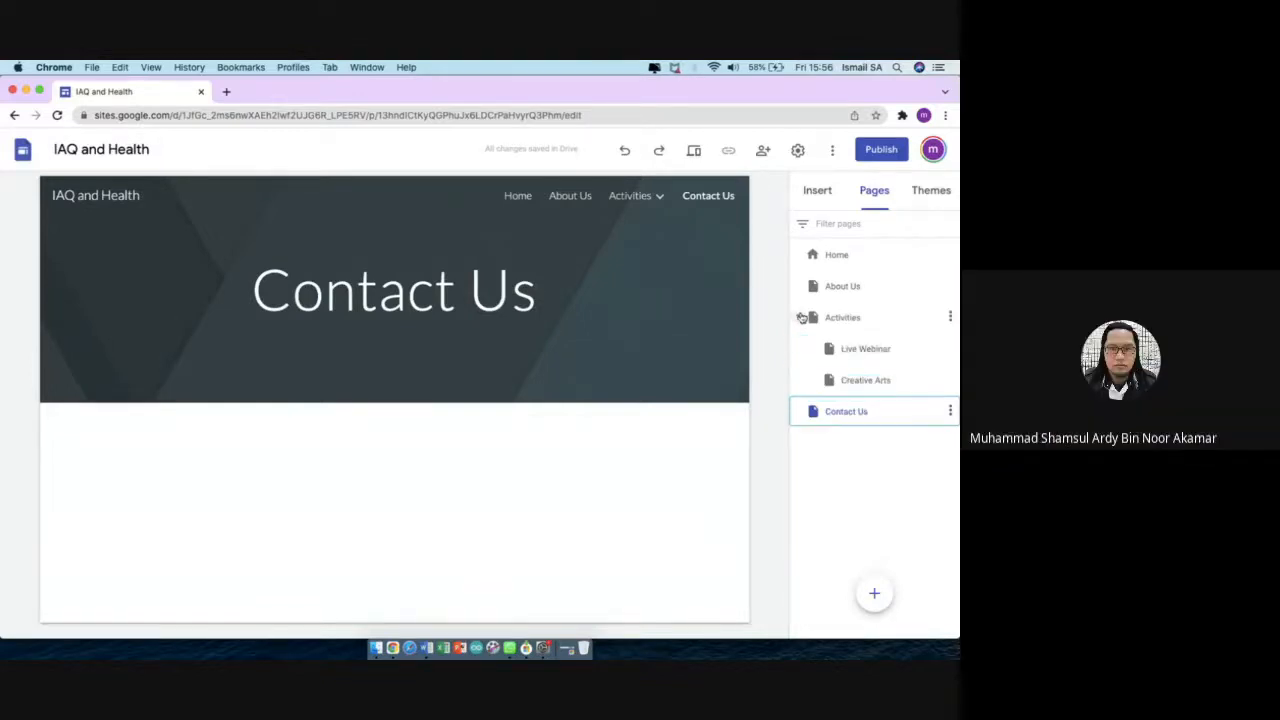
click(852, 354)
click(852, 354)
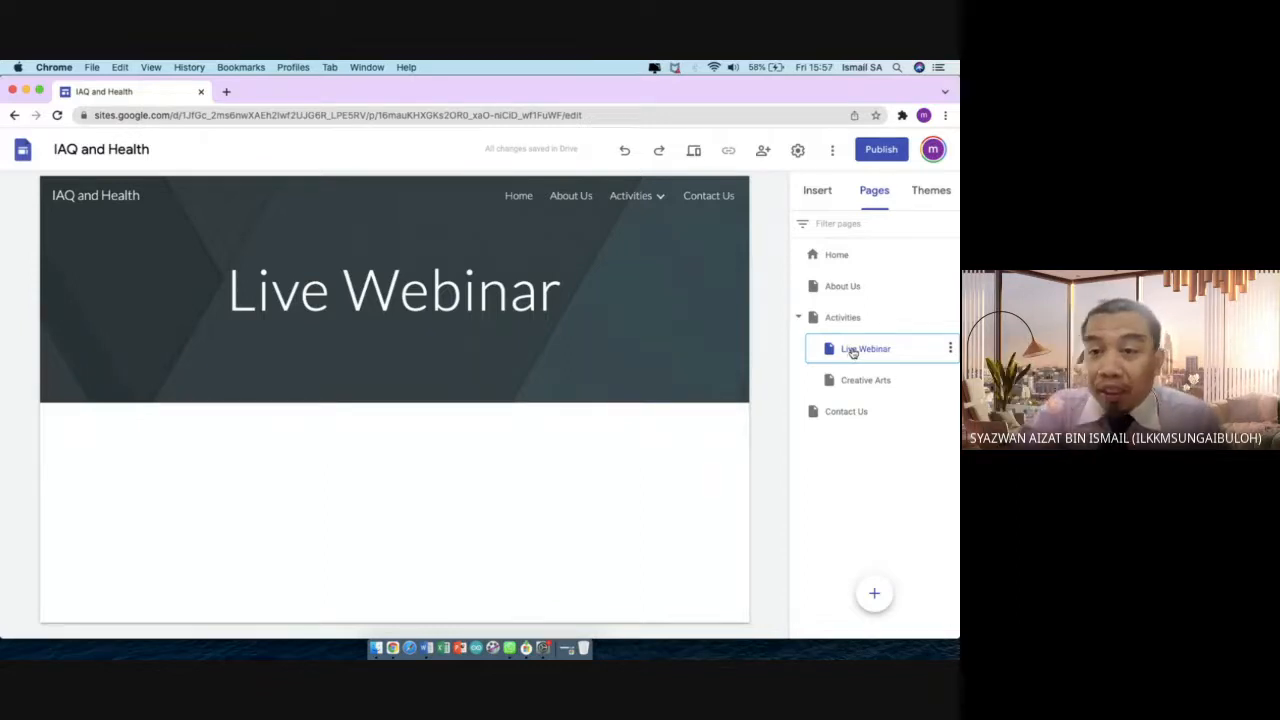
Move the Live Webinar and Creative Arts subpages to the top level above Activities, and nest both back under Activities
drag(830, 342, 827, 318)
drag(875, 380, 855, 340)
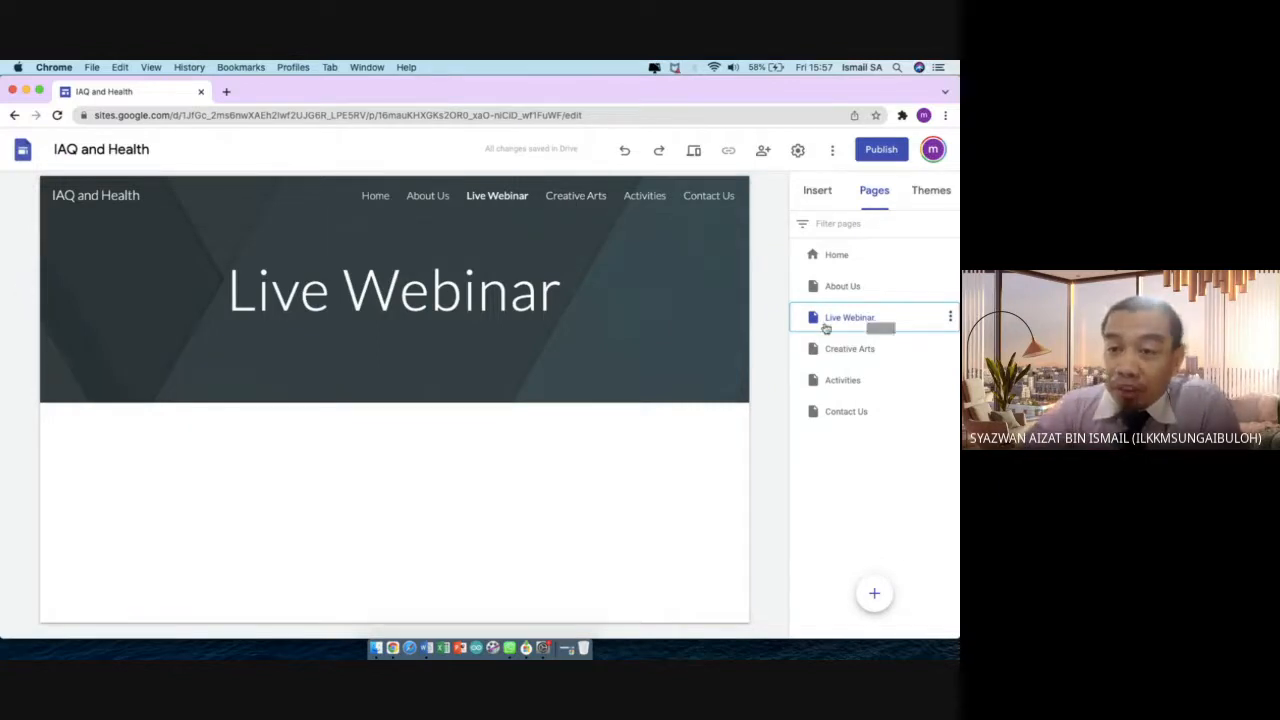
drag(826, 328, 835, 383)
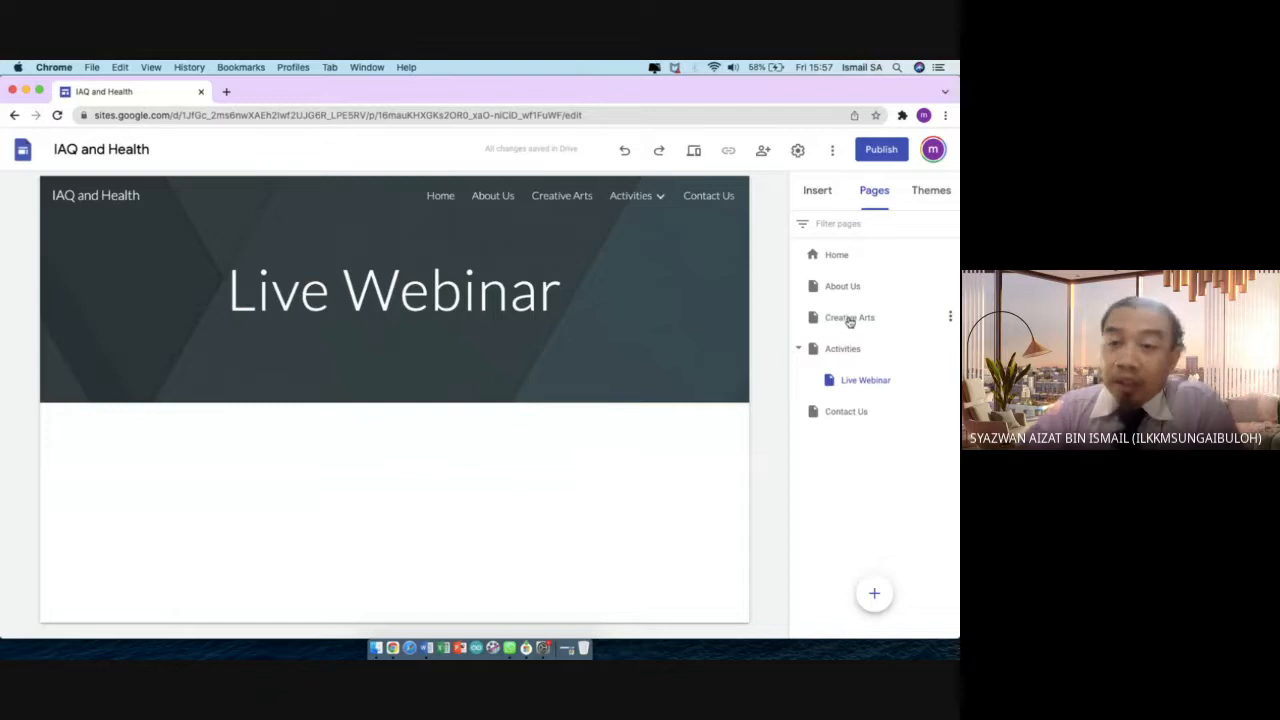
drag(846, 323, 849, 352)
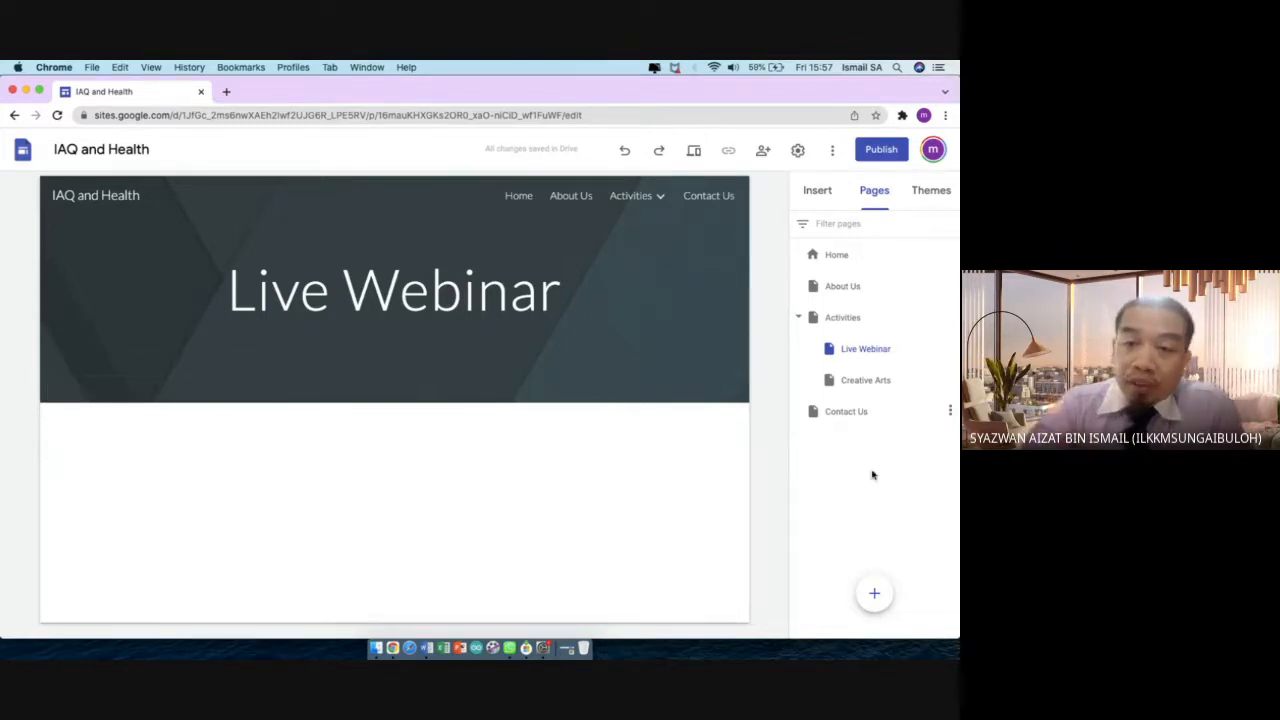
Add a third subpage named "Poster" under Activities, below Creative Arts, leaving its custom path empty
mouse_move(874, 592)
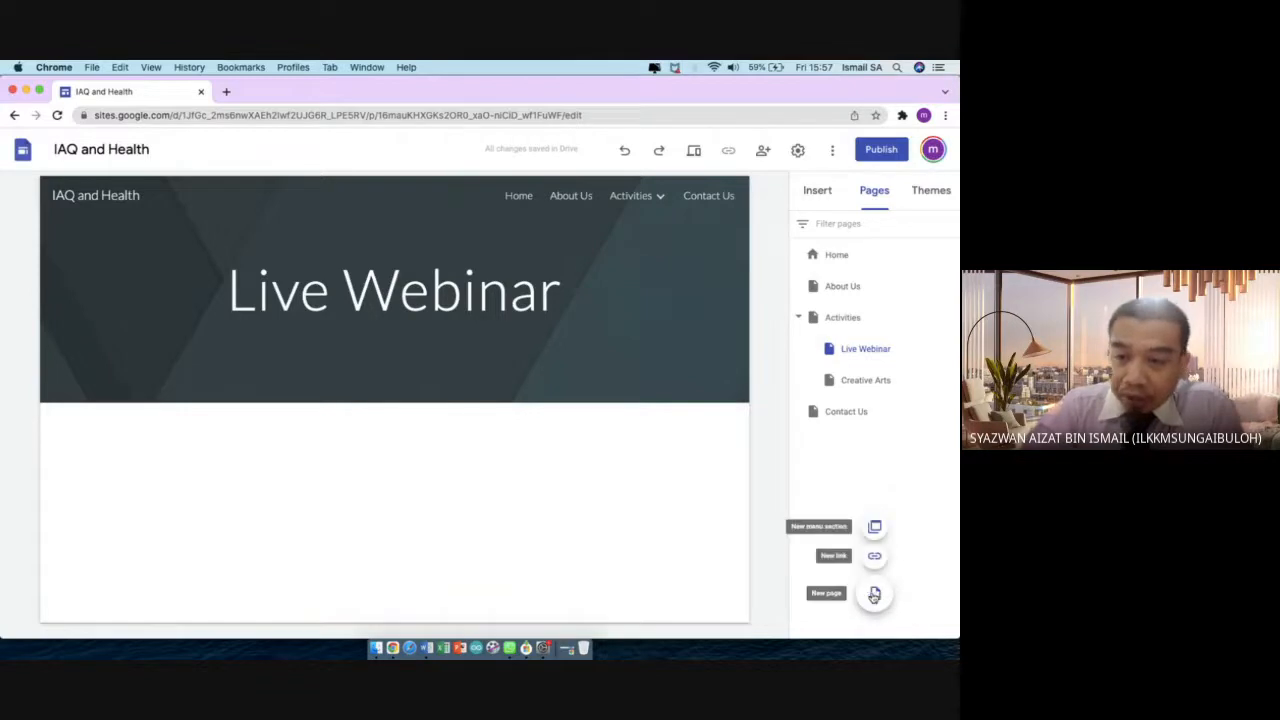
click(874, 594)
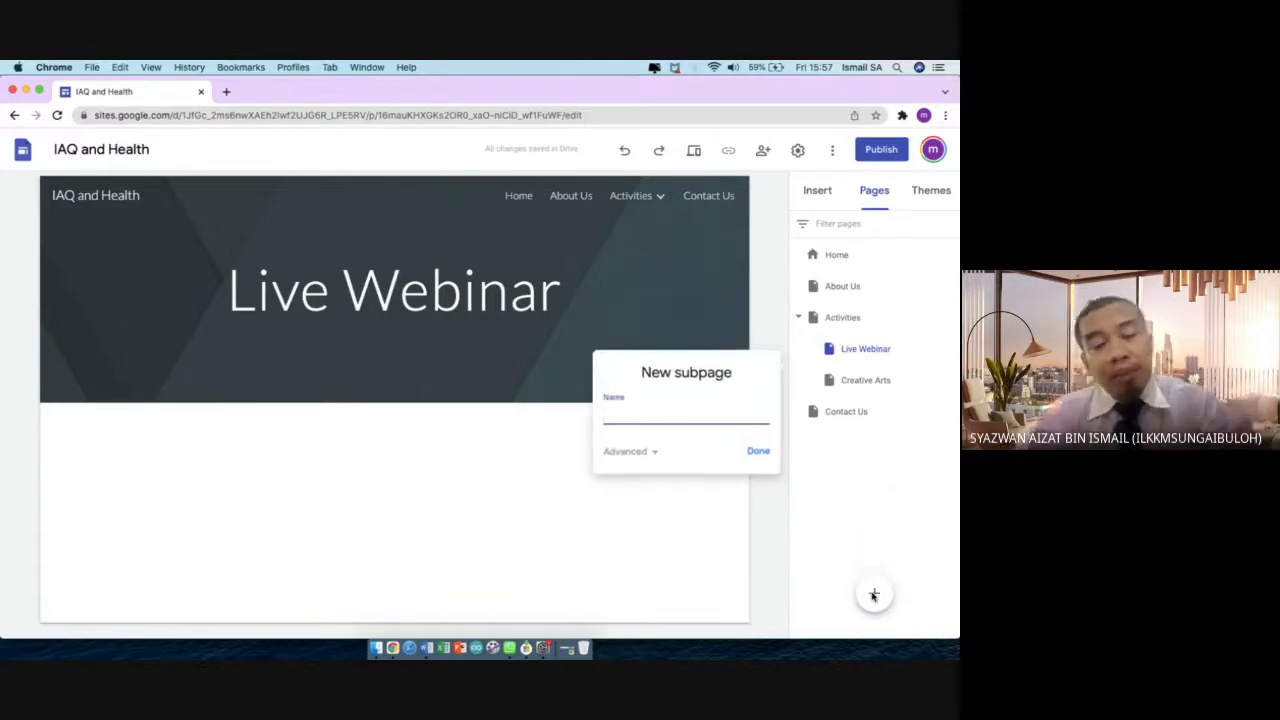
text(Poster)
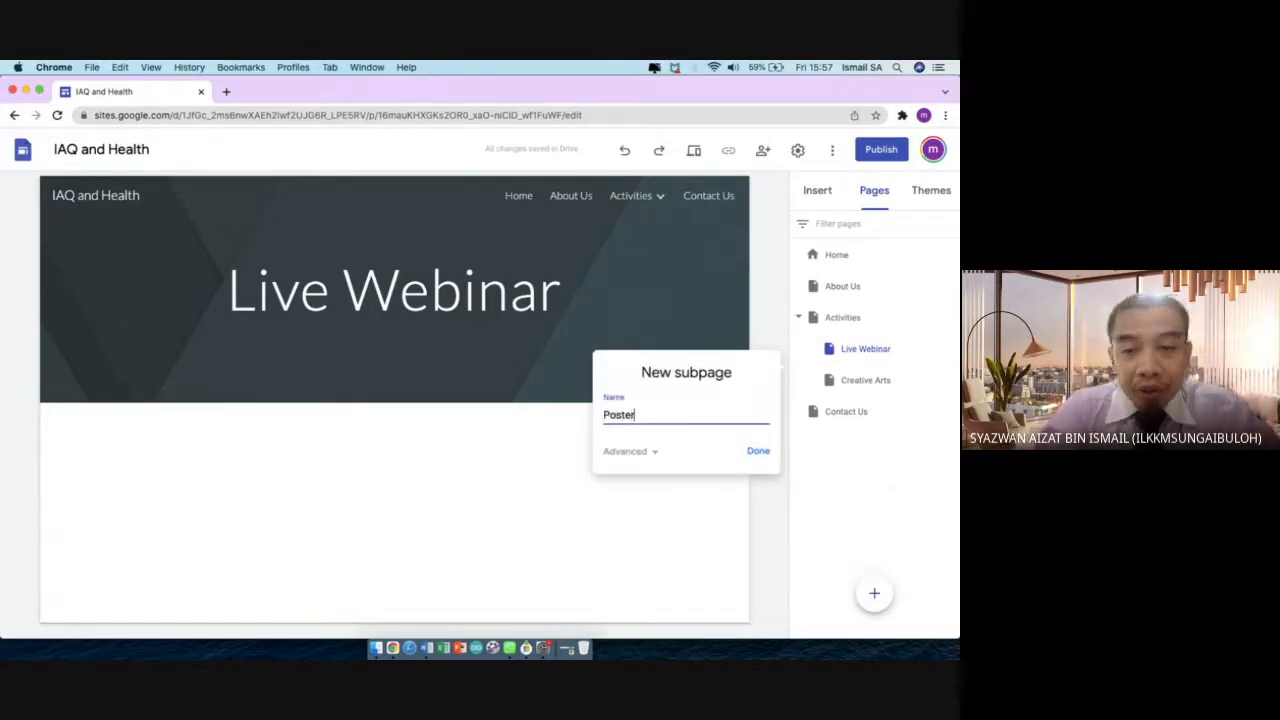
click(646, 453)
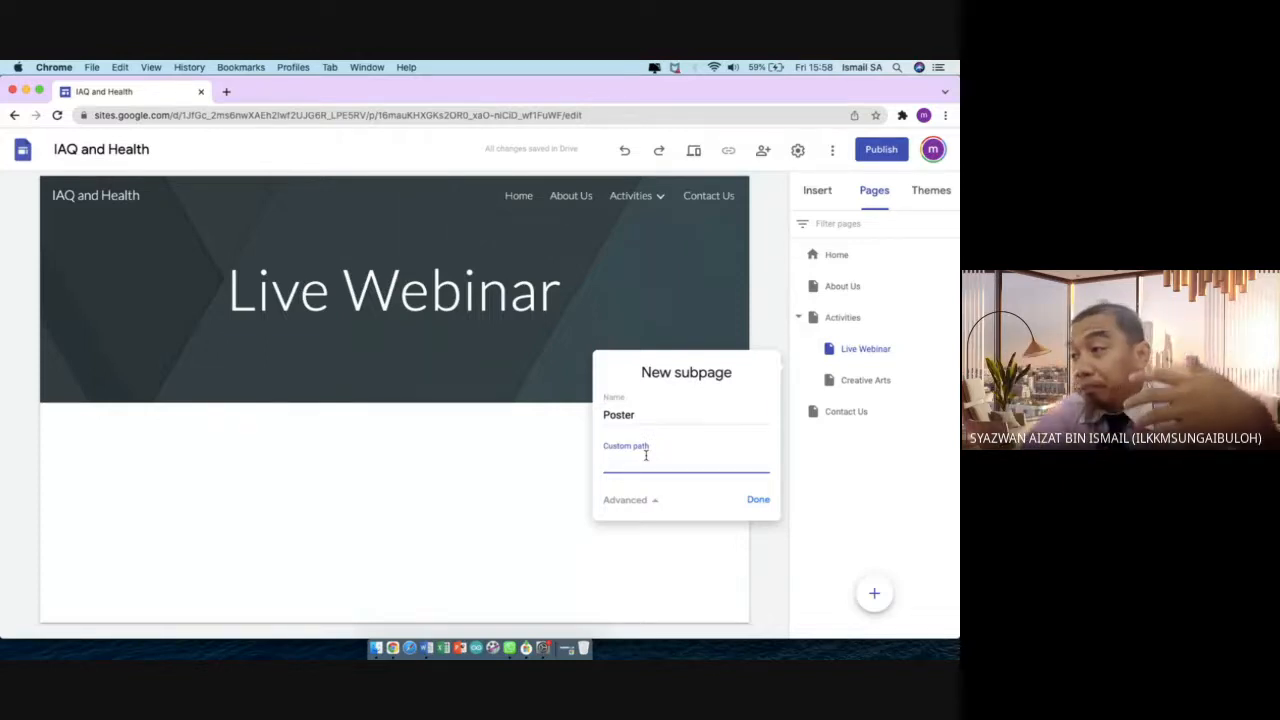
click(758, 501)
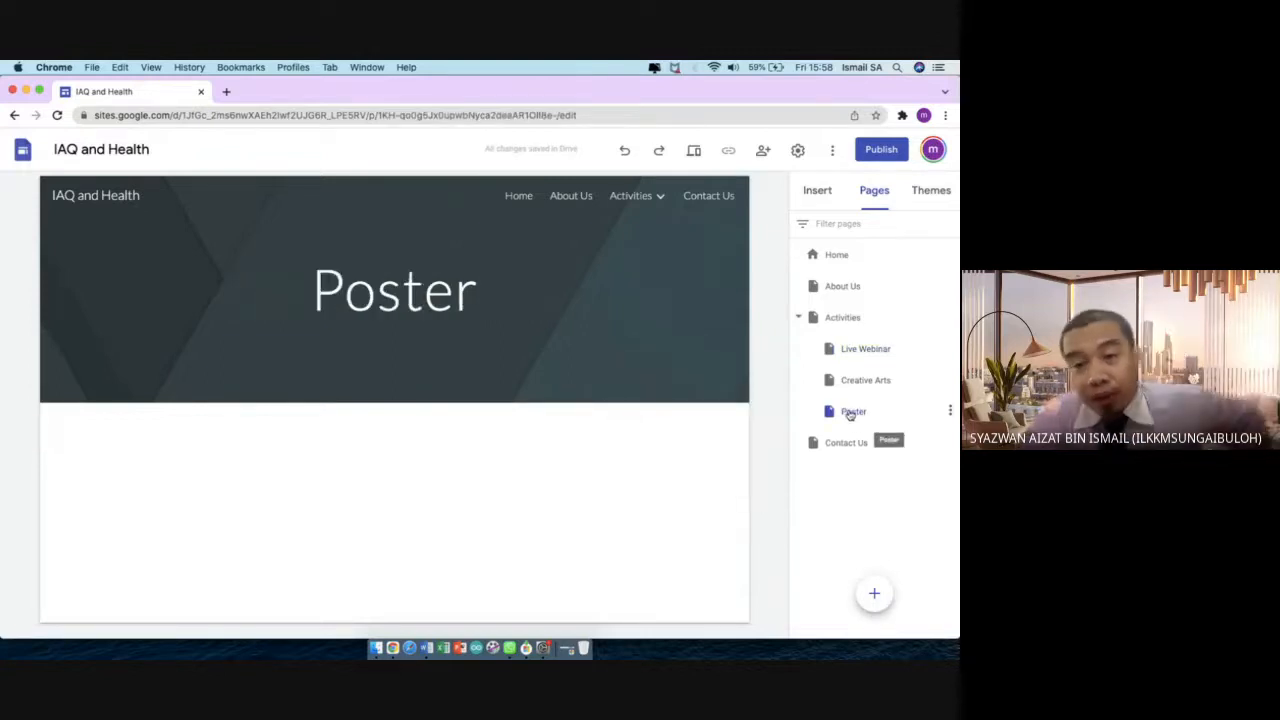
Move the Poster subpage out of Activities to the top level below Contact Us and hide it from navigation
drag(849, 414, 840, 470)
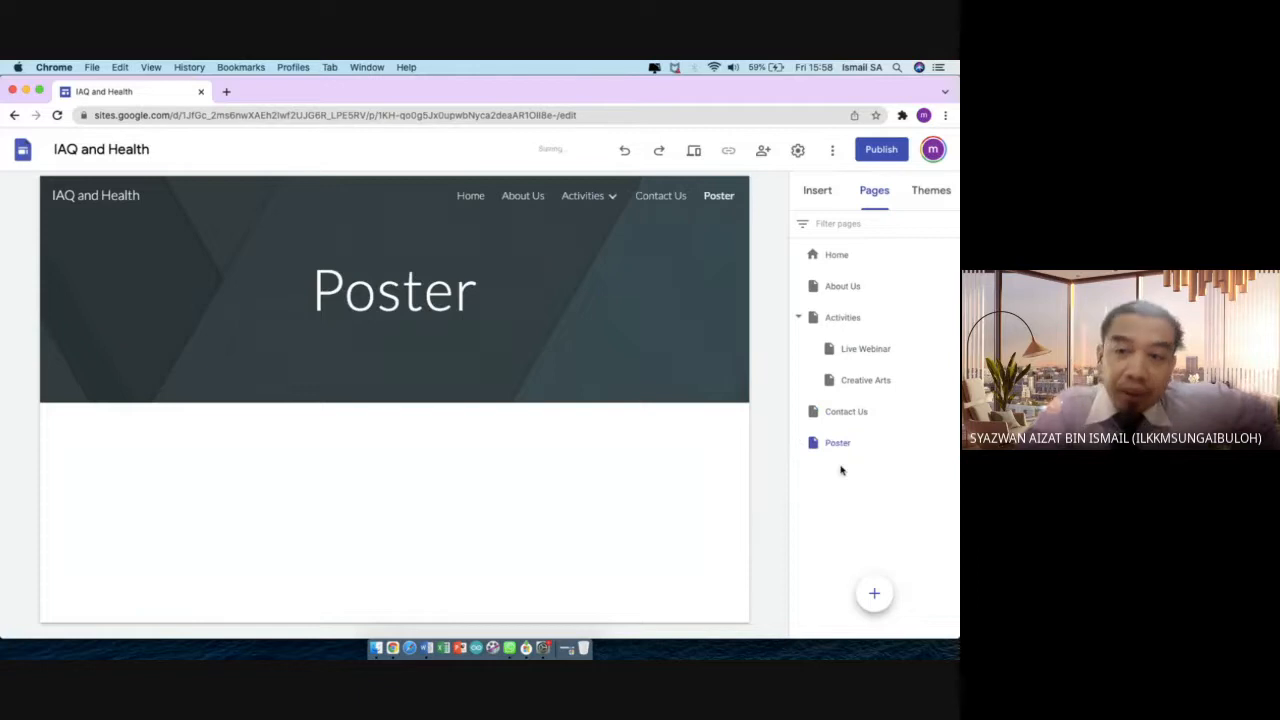
click(946, 443)
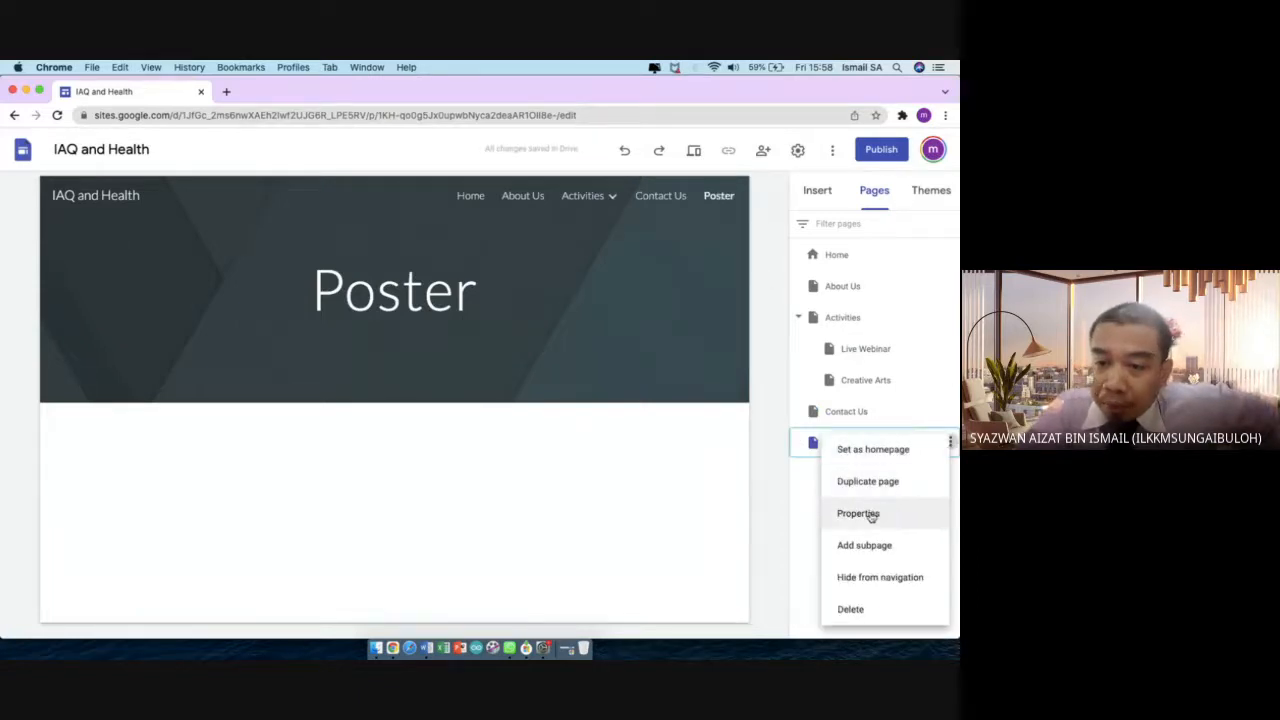
click(864, 580)
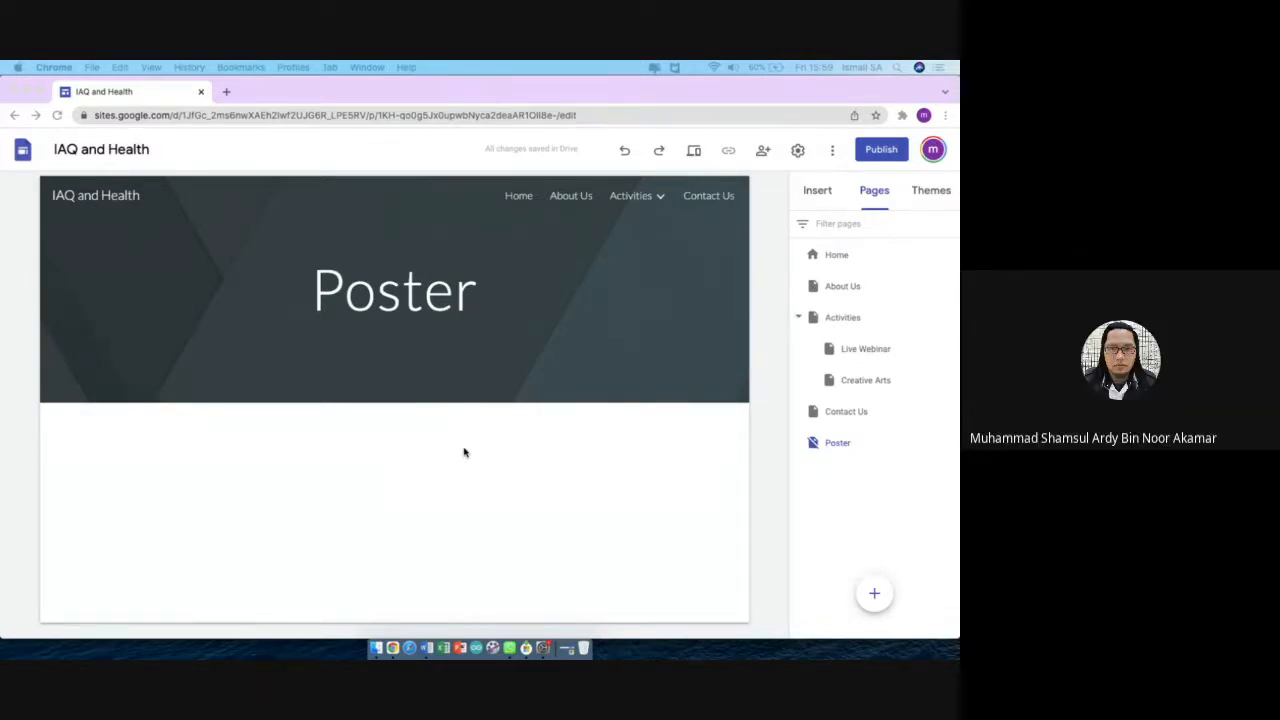
click(874, 598)
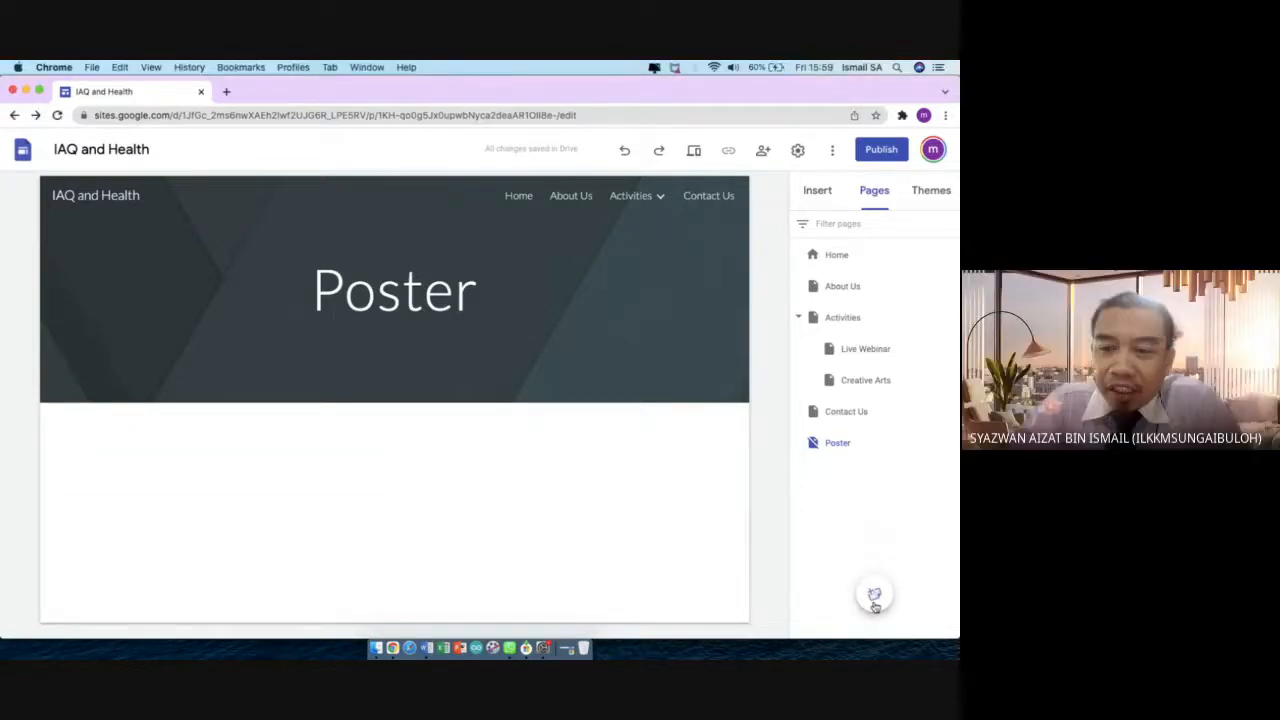
mouse_move(876, 596)
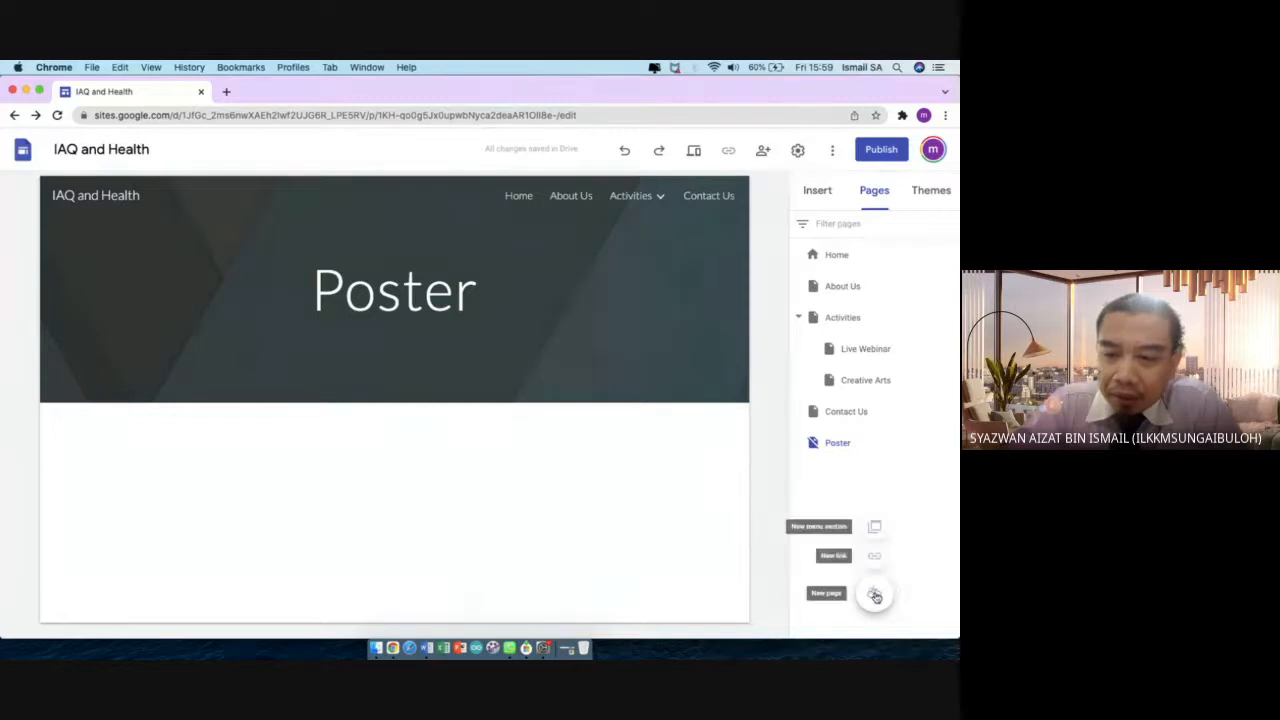
click(872, 532)
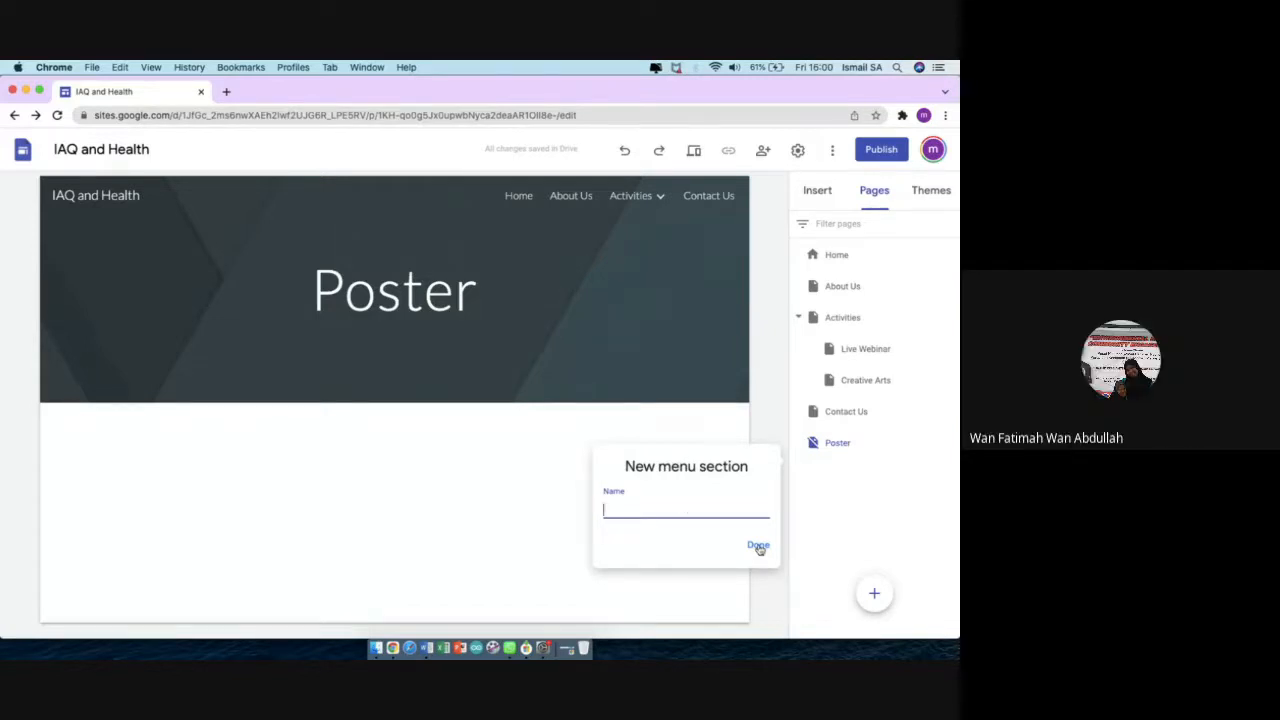
click(826, 527)
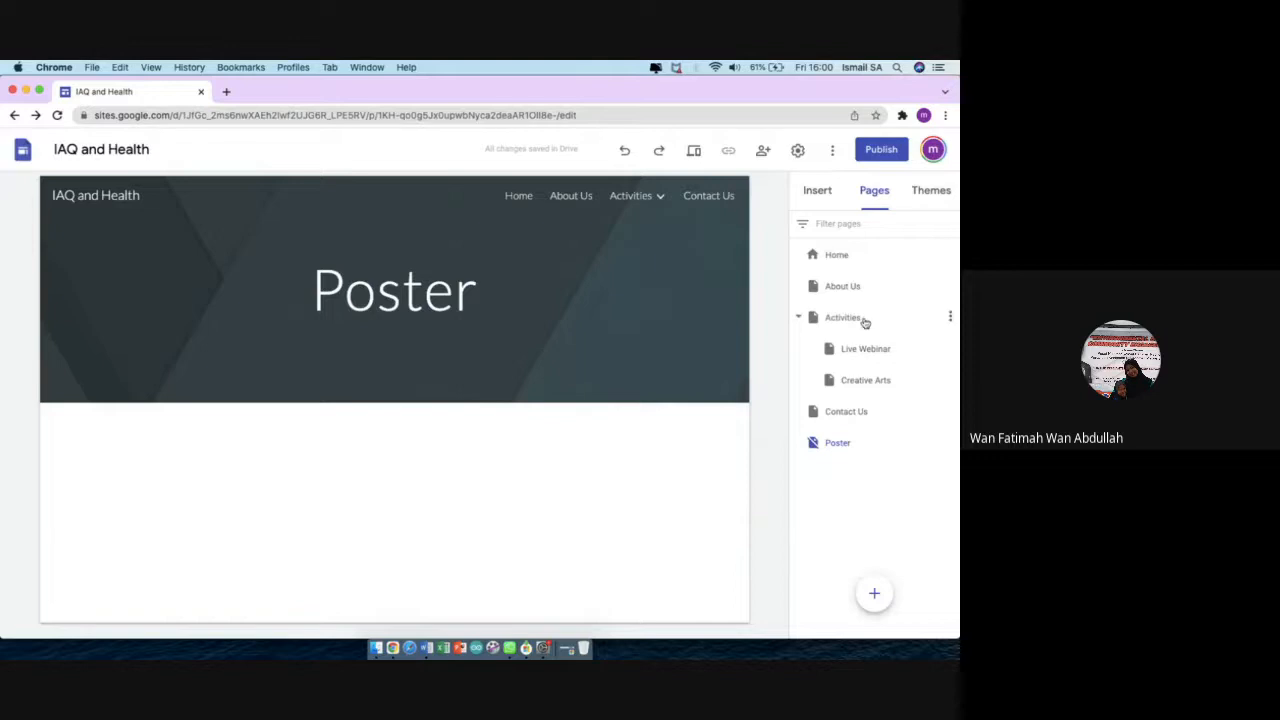
View the name in the About Us page's properties and close them
click(950, 286)
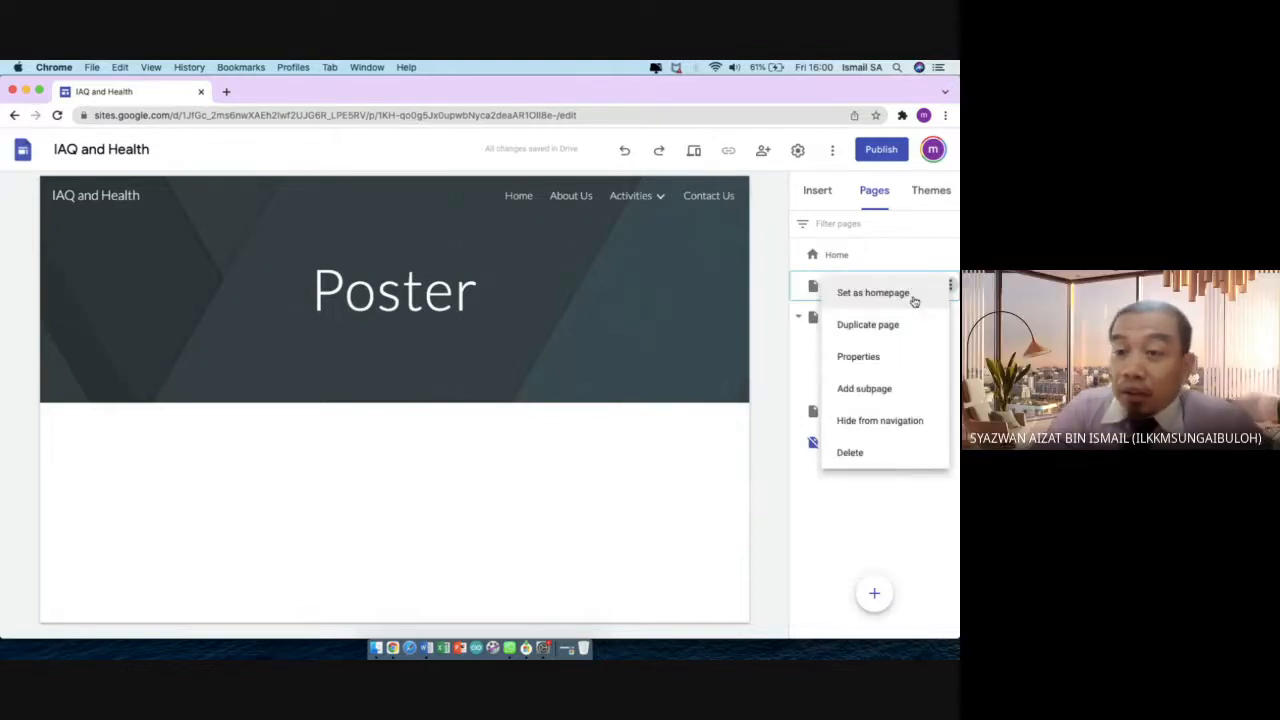
click(858, 357)
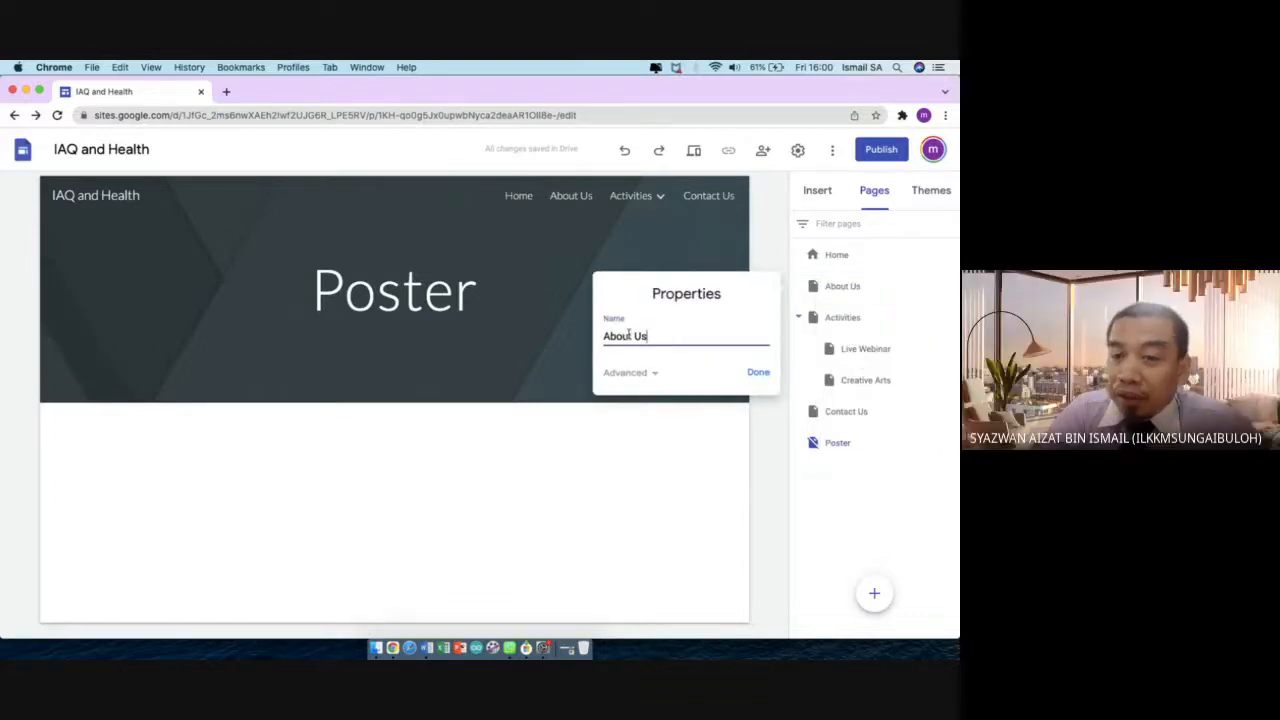
triple_click(629, 336)
click(766, 379)
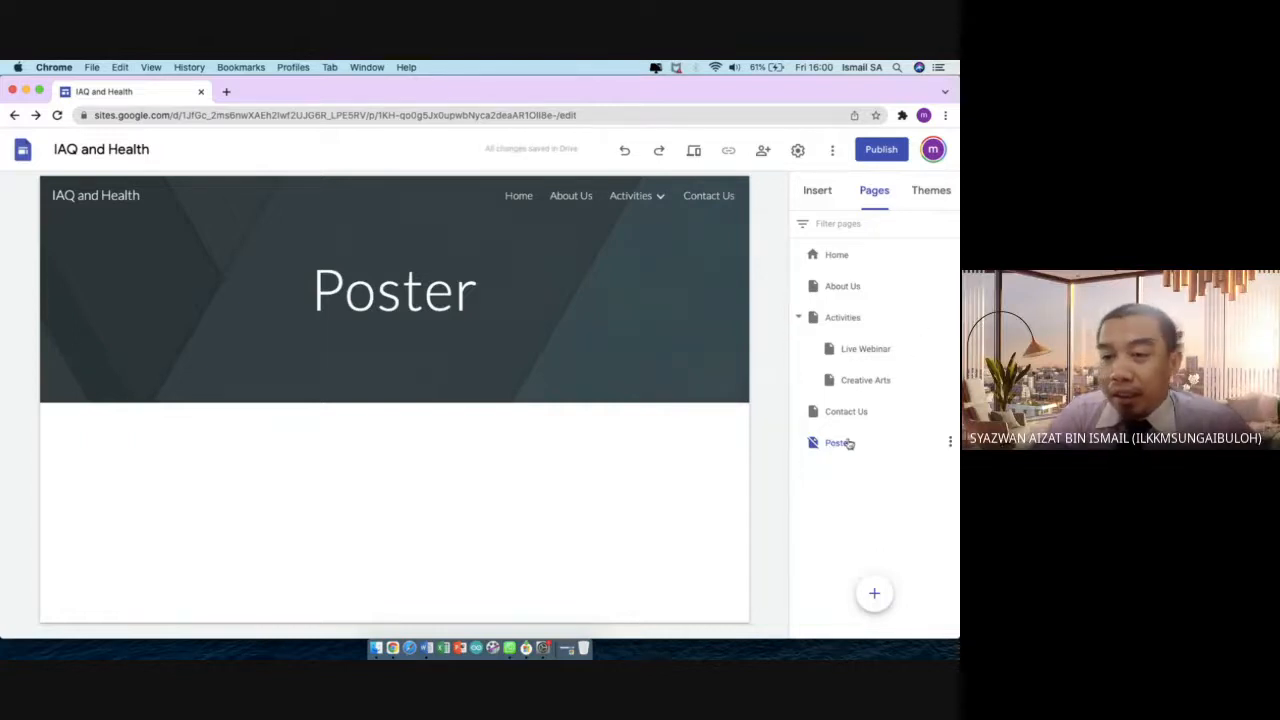
Rename the hidden Poster page as "Poster1" in its properties
click(950, 442)
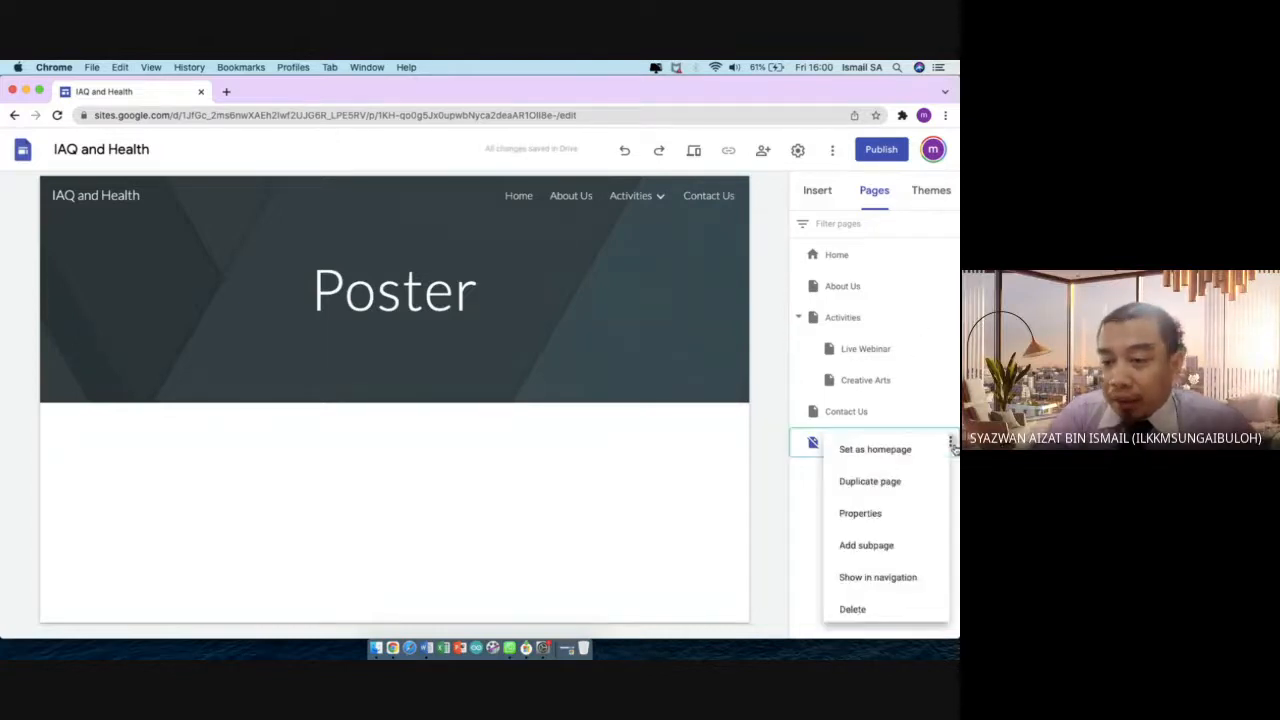
click(886, 512)
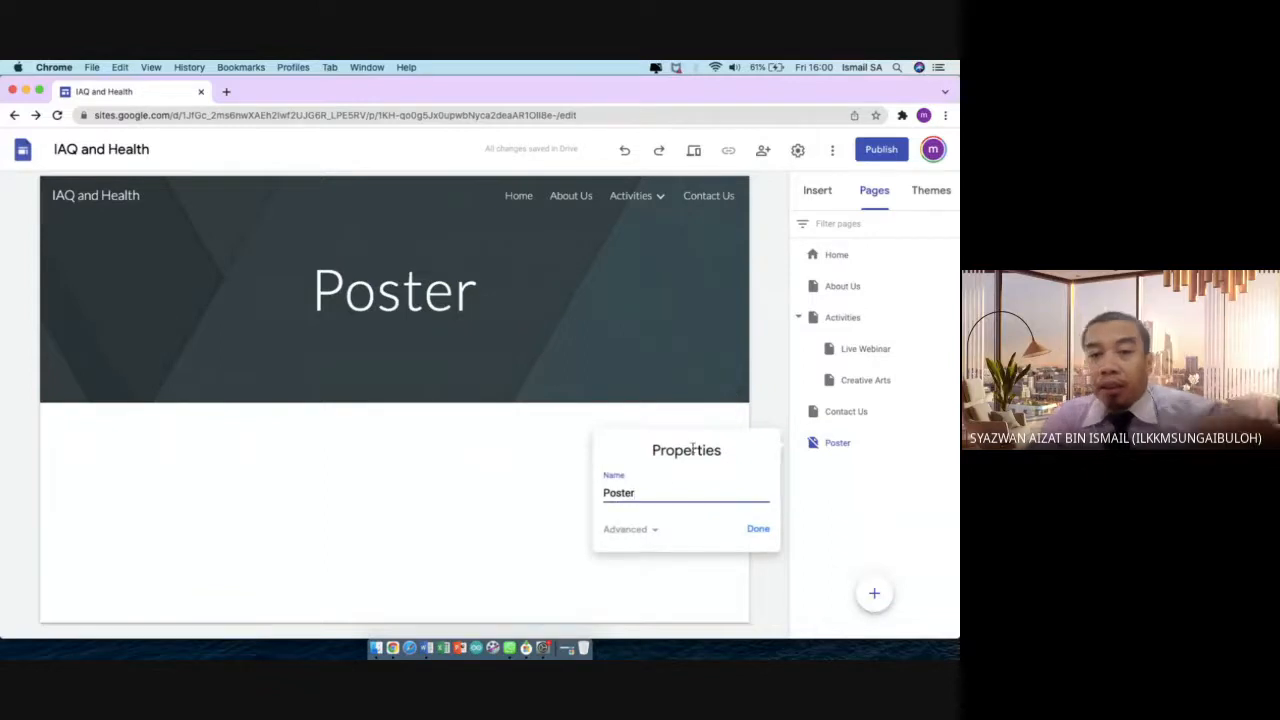
text(1)
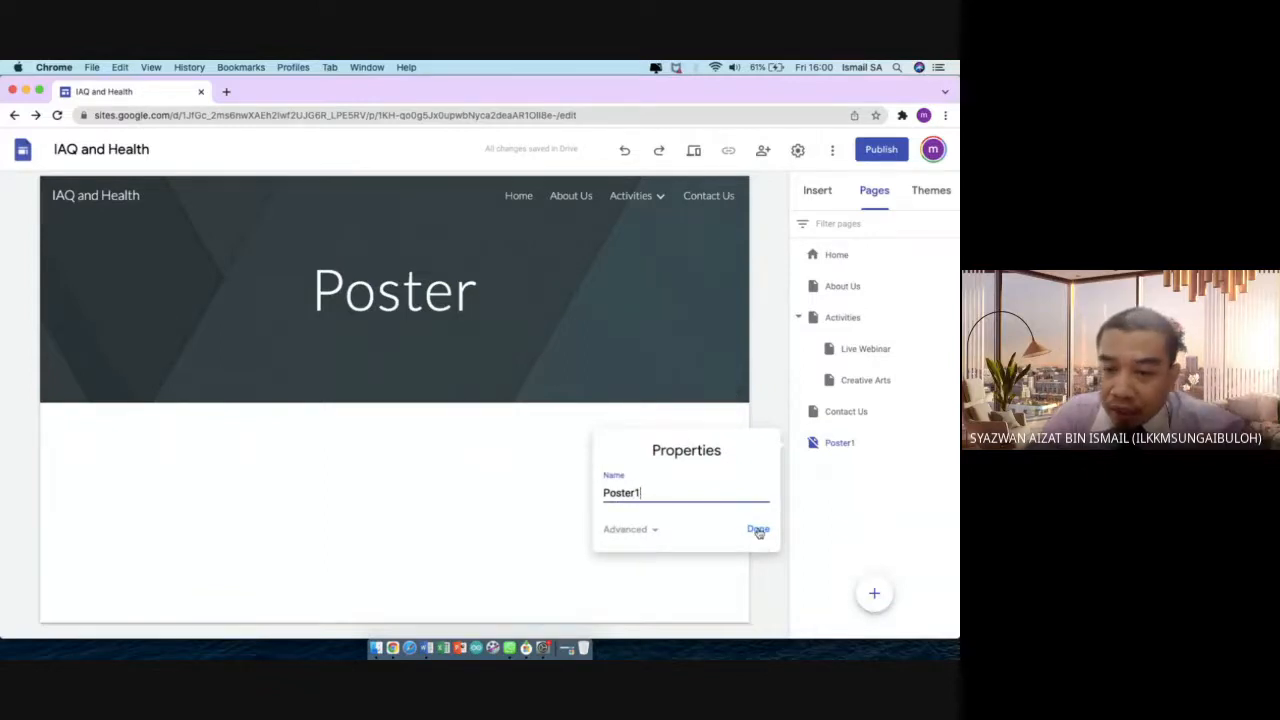
click(758, 529)
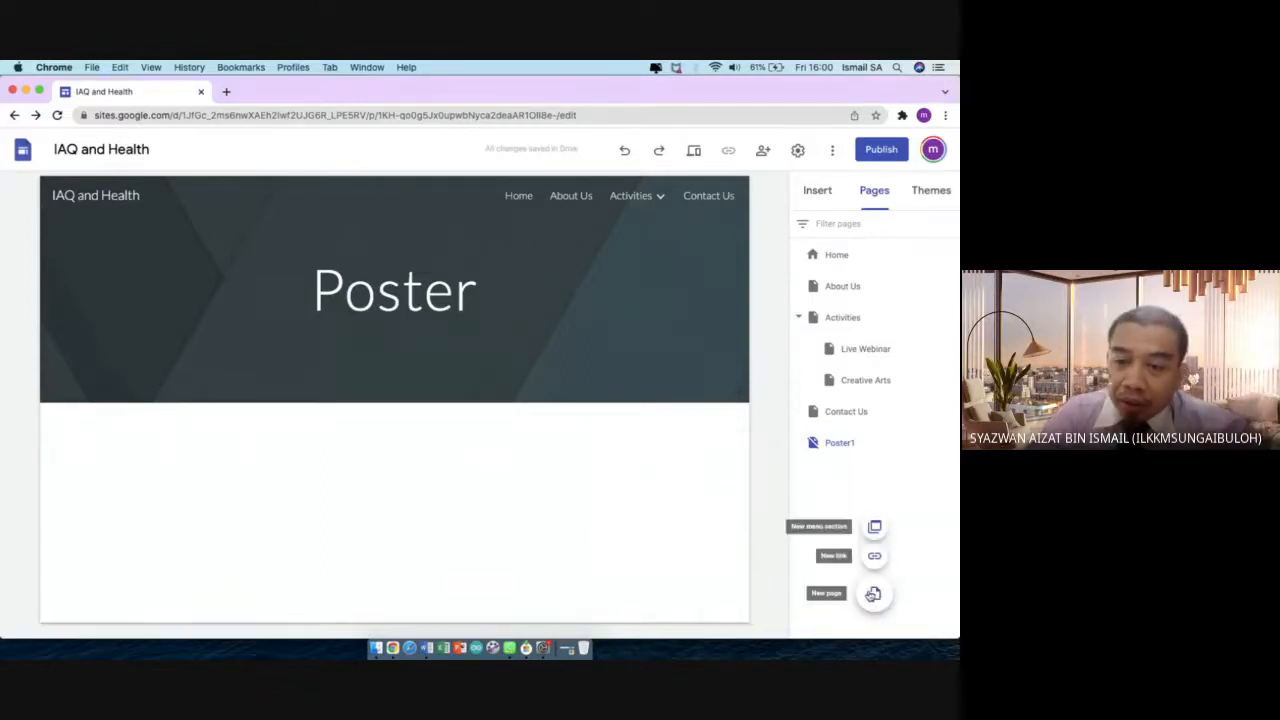
Add a new top-level page named "Poster2" below Poster1
click(876, 595)
text(Poster2)
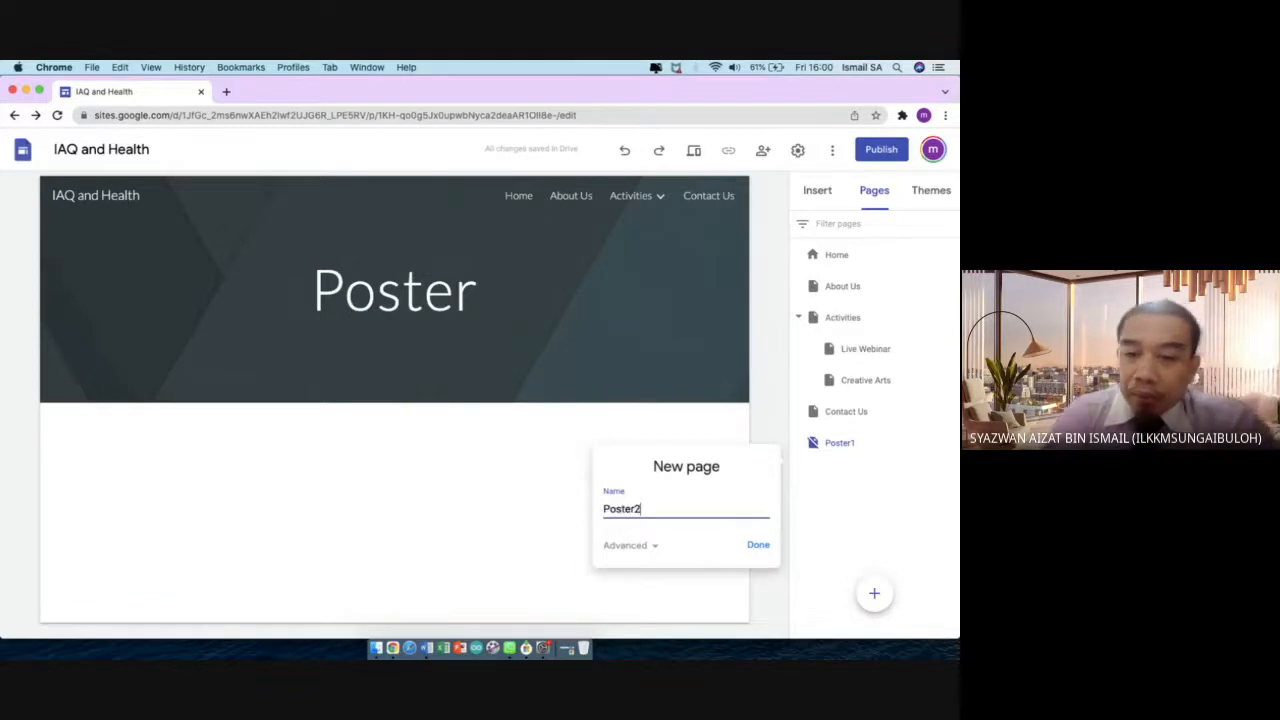
key(Return)
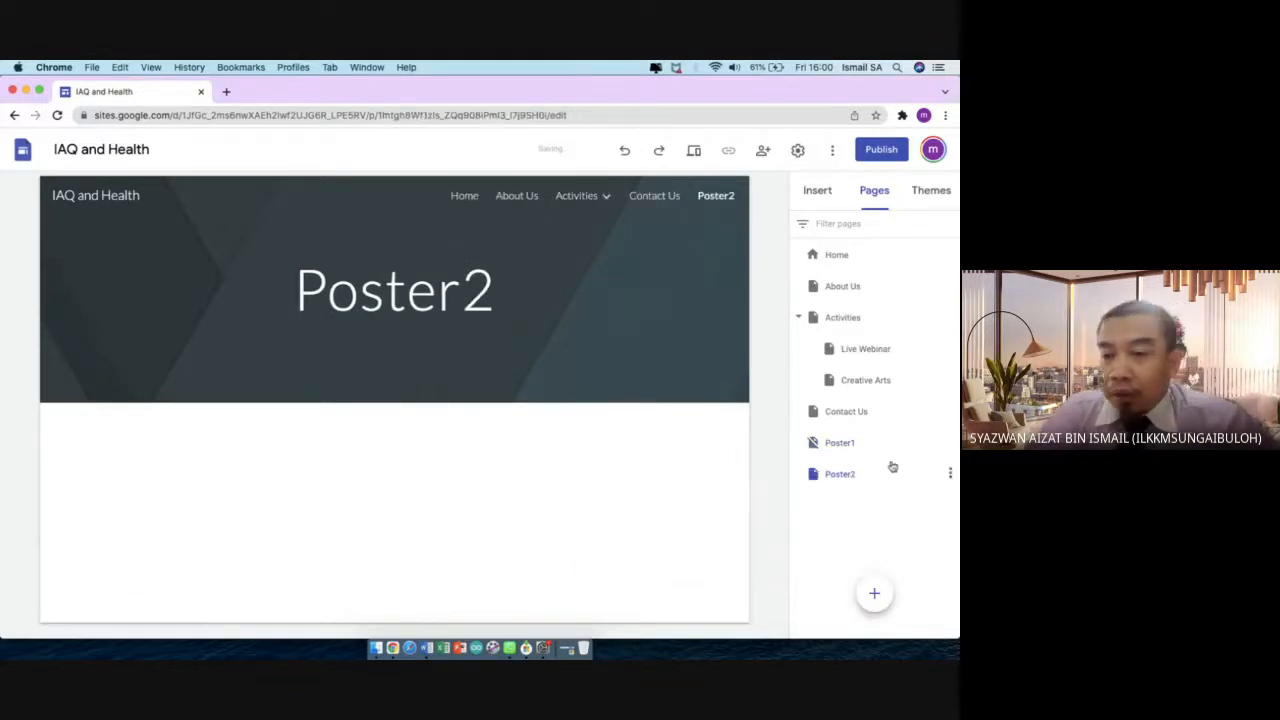
Hide the Poster2 page from navigation
click(950, 473)
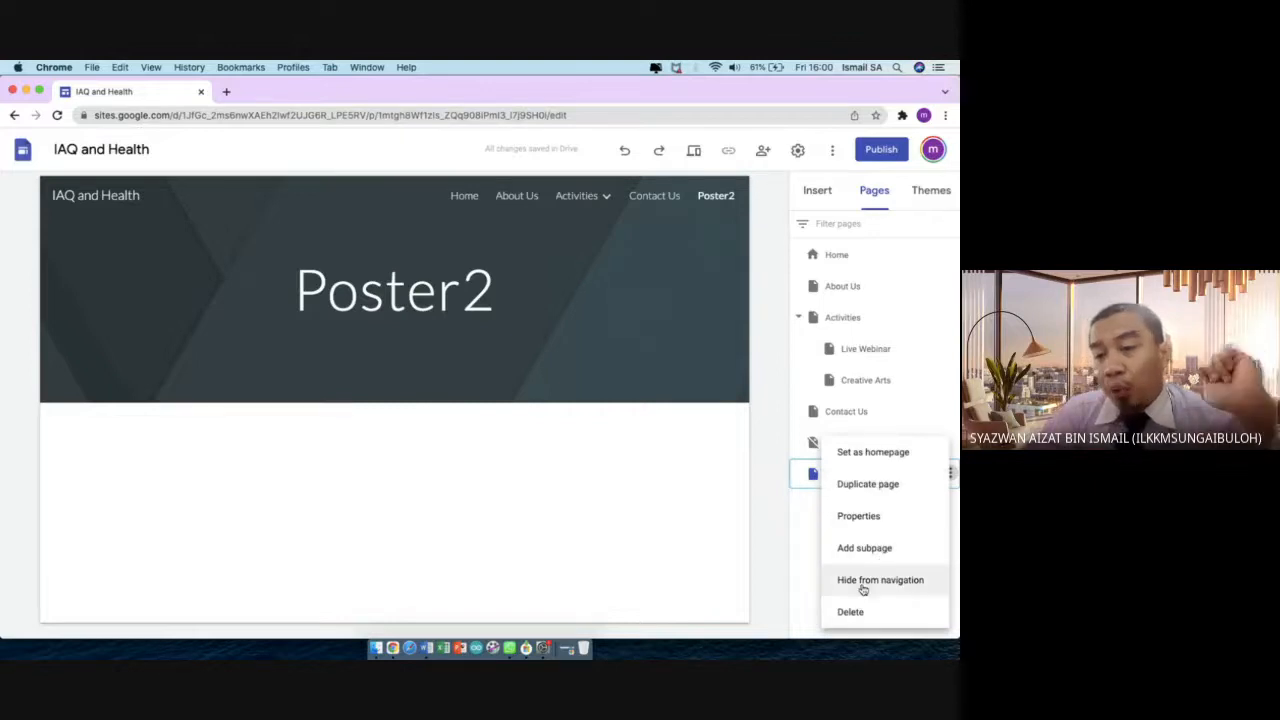
click(866, 580)
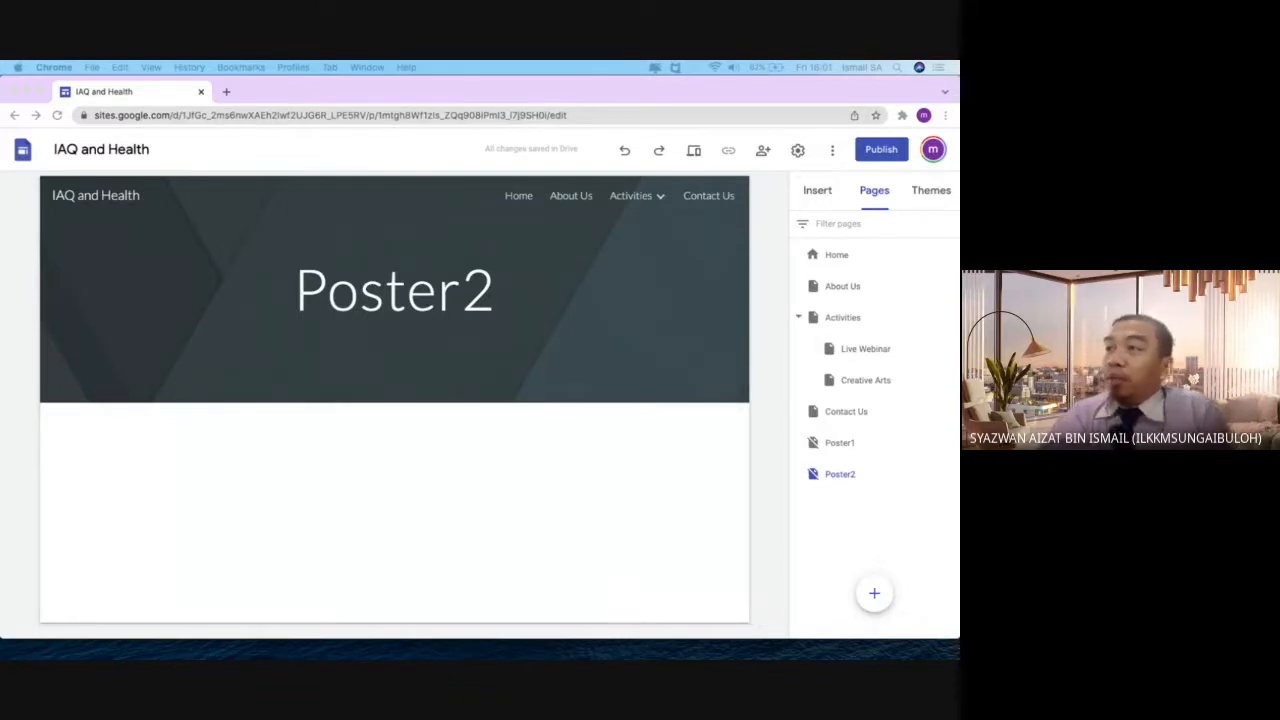
click(858, 508)
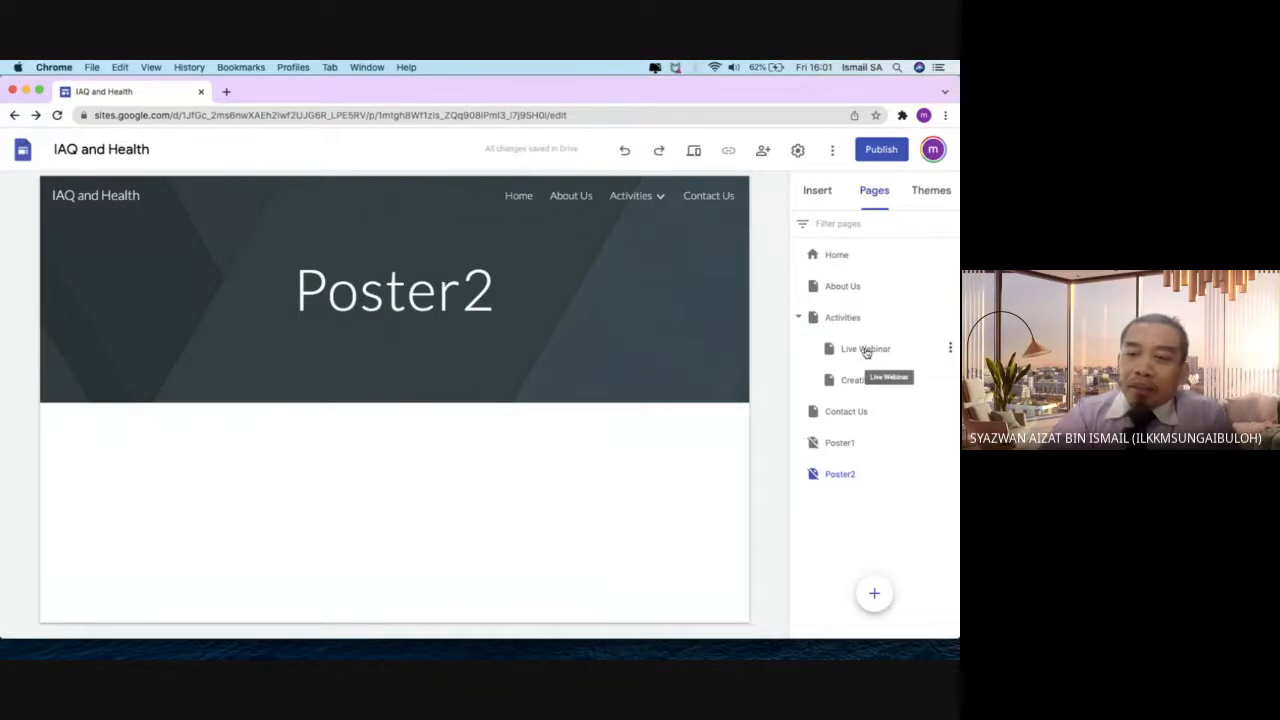
View the Activities page and the About Us page from the site's page list
click(950, 348)
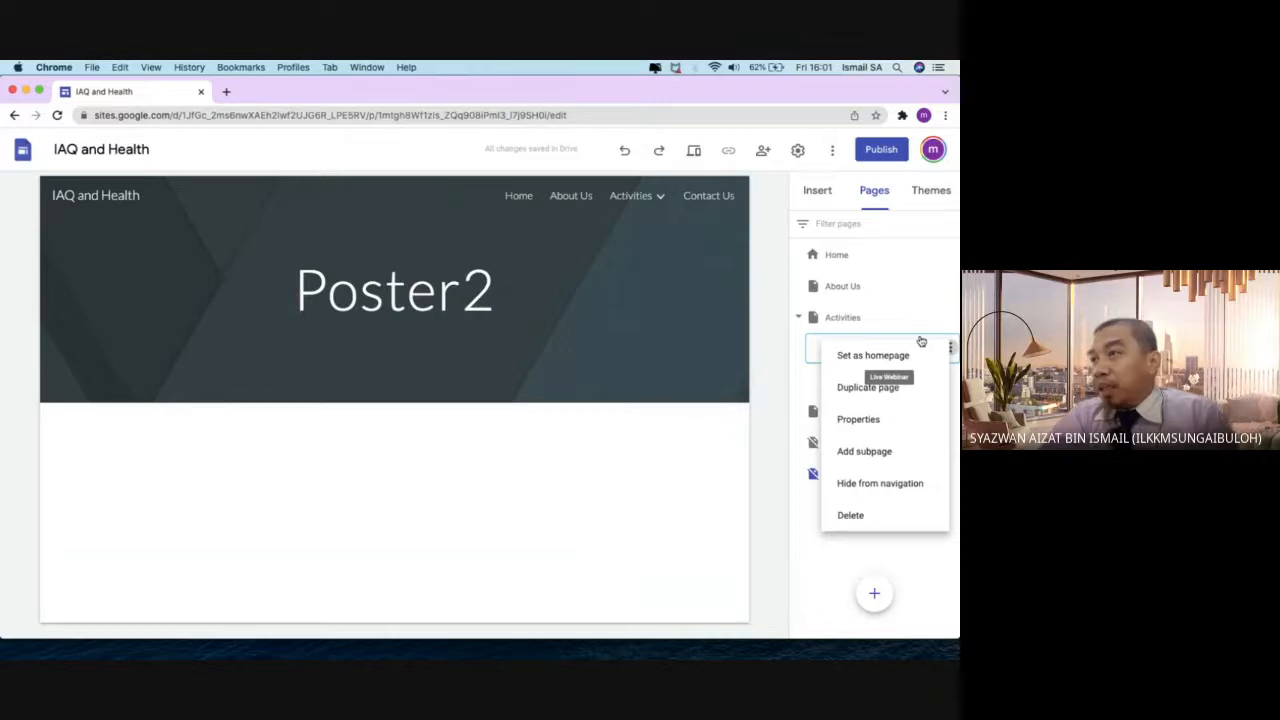
click(828, 319)
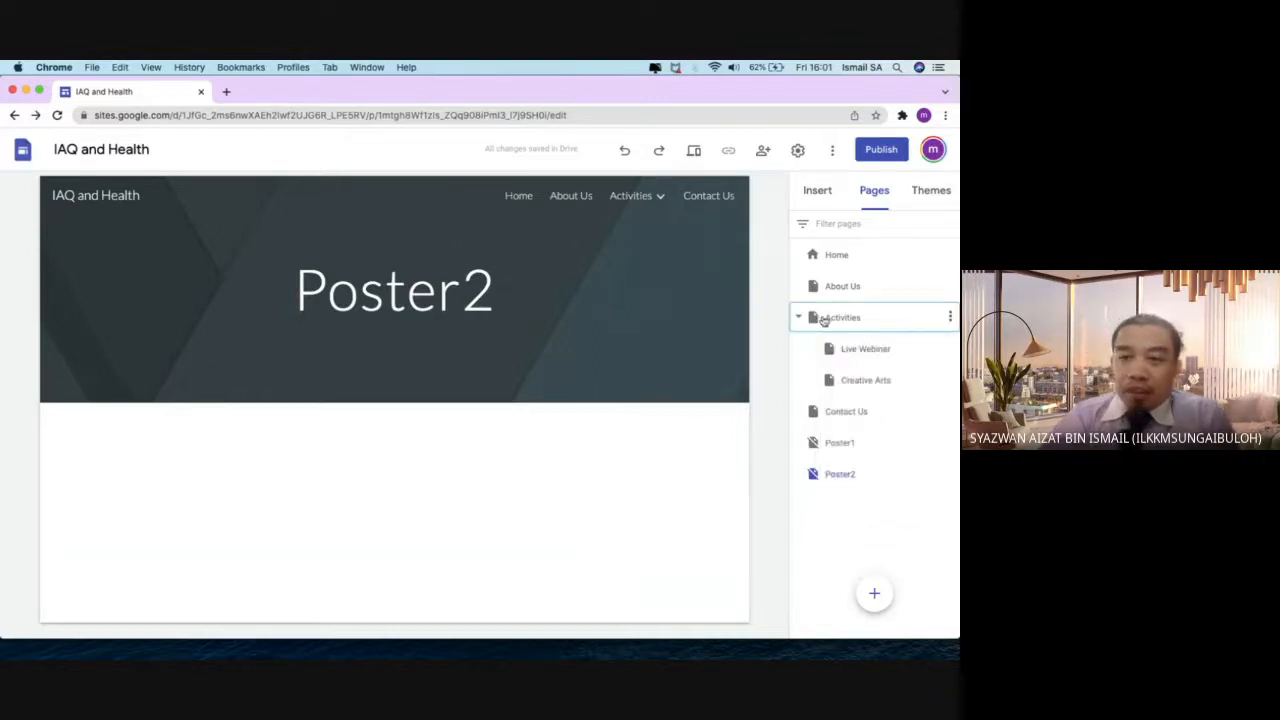
mouse_move(855, 350)
mouse_down()
mouse_move(843, 318)
mouse_move(850, 345)
mouse_up()
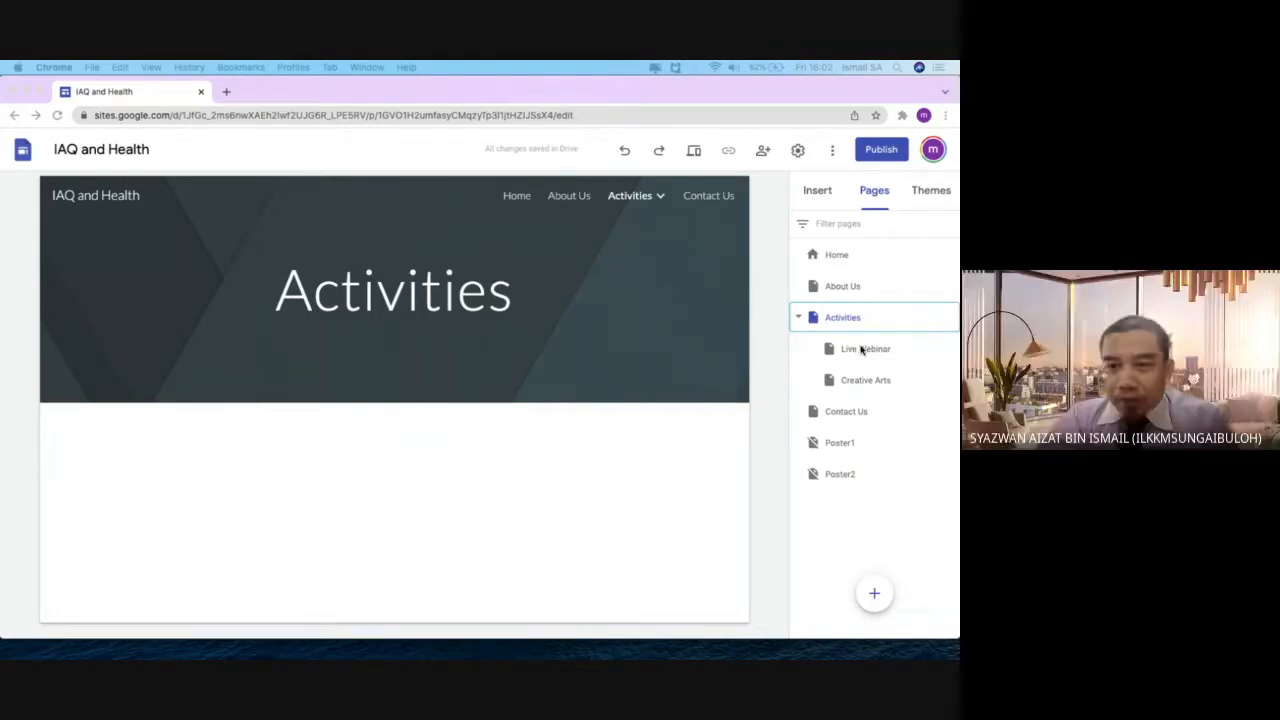
click(861, 350)
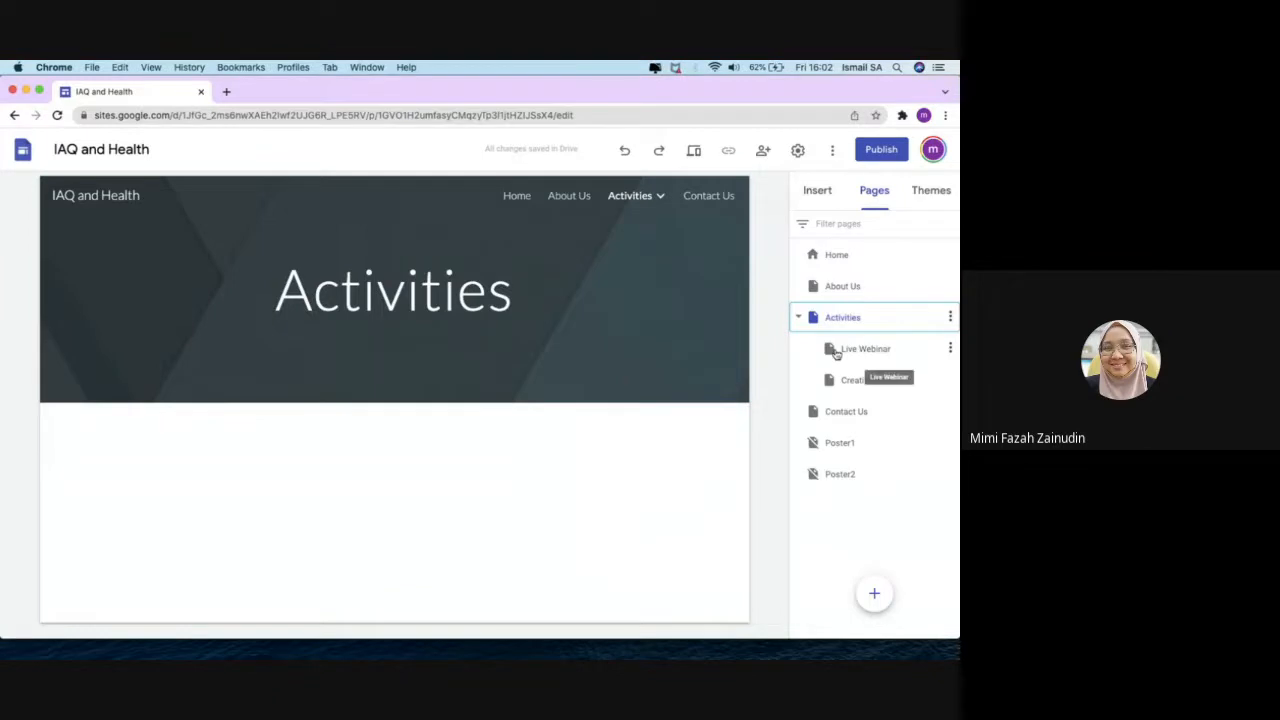
click(862, 289)
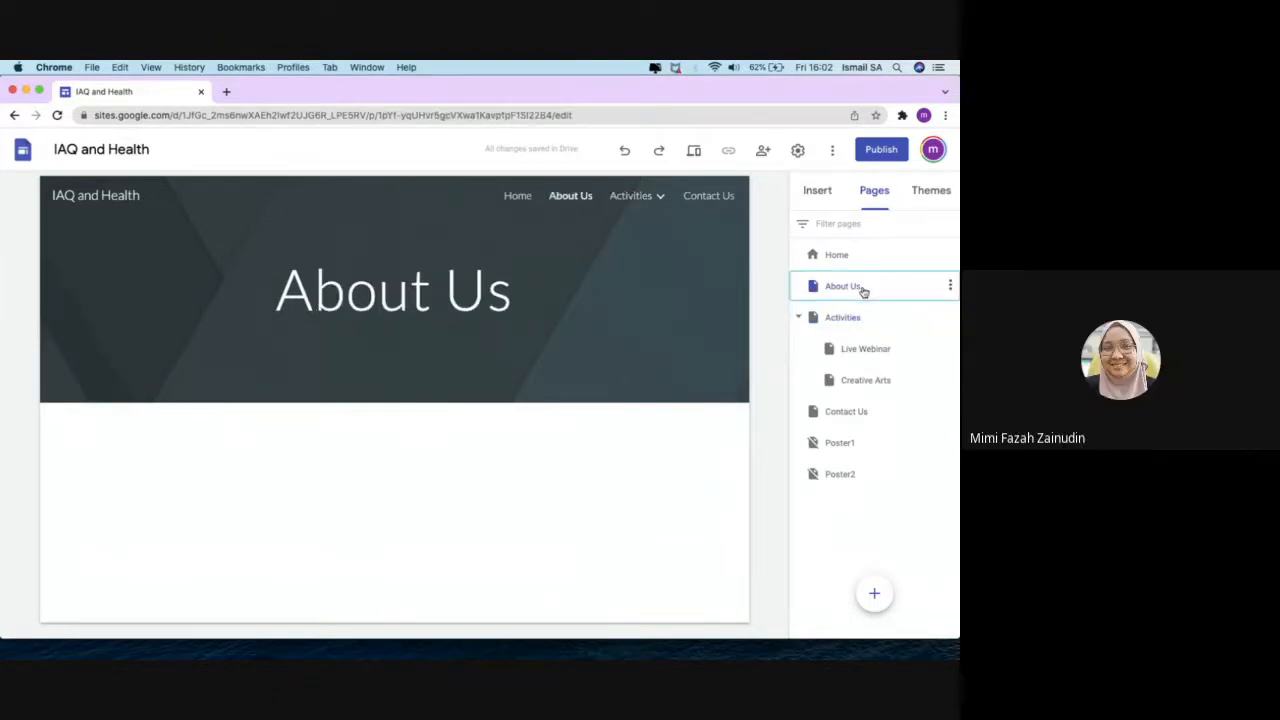
Collapse and expand the subpages under Activities in the page list, leaving them collapsed
scroll(800, 322, up, 5)
click(799, 319)
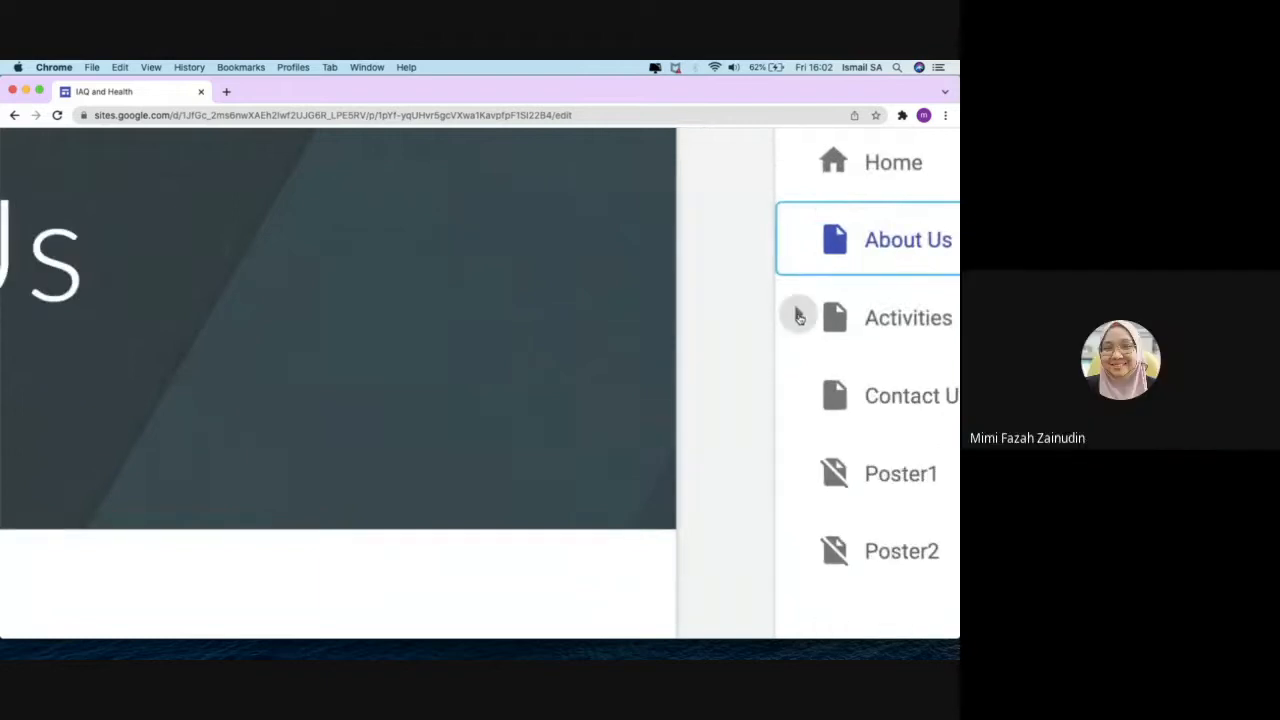
click(799, 319)
click(799, 319)
scroll(800, 318, down, 5)
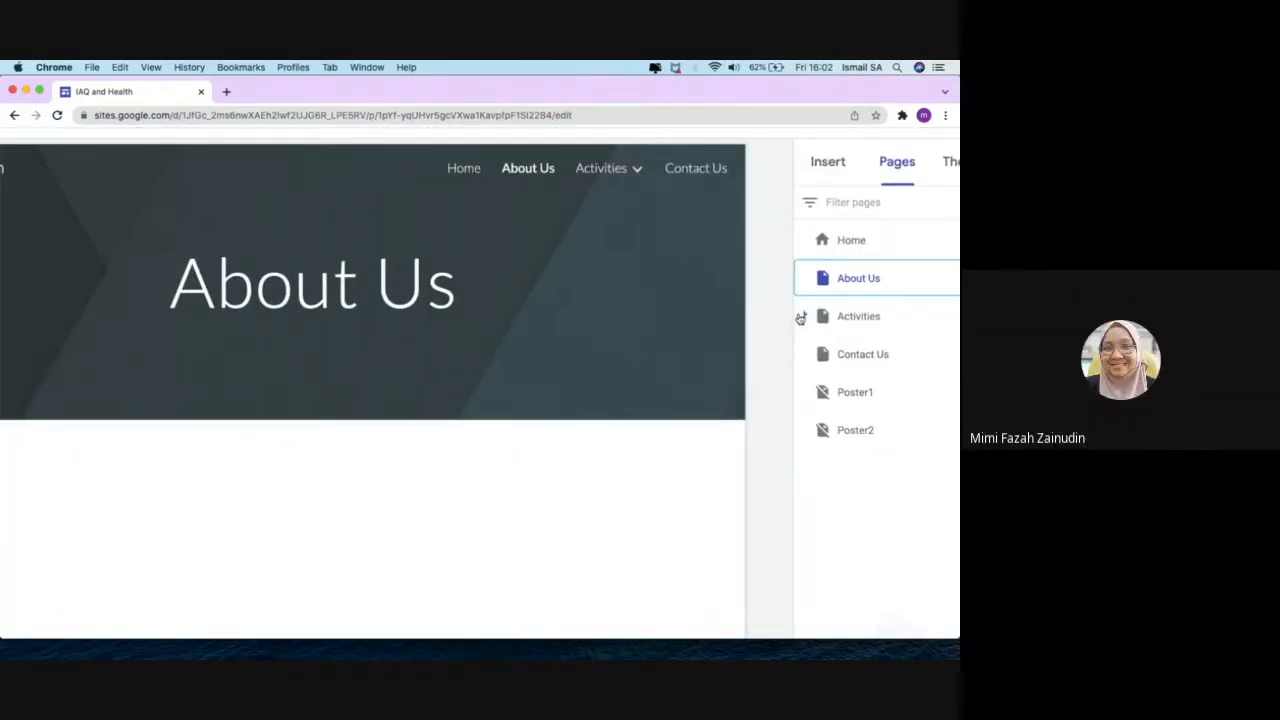
scroll(800, 318, down, 3)
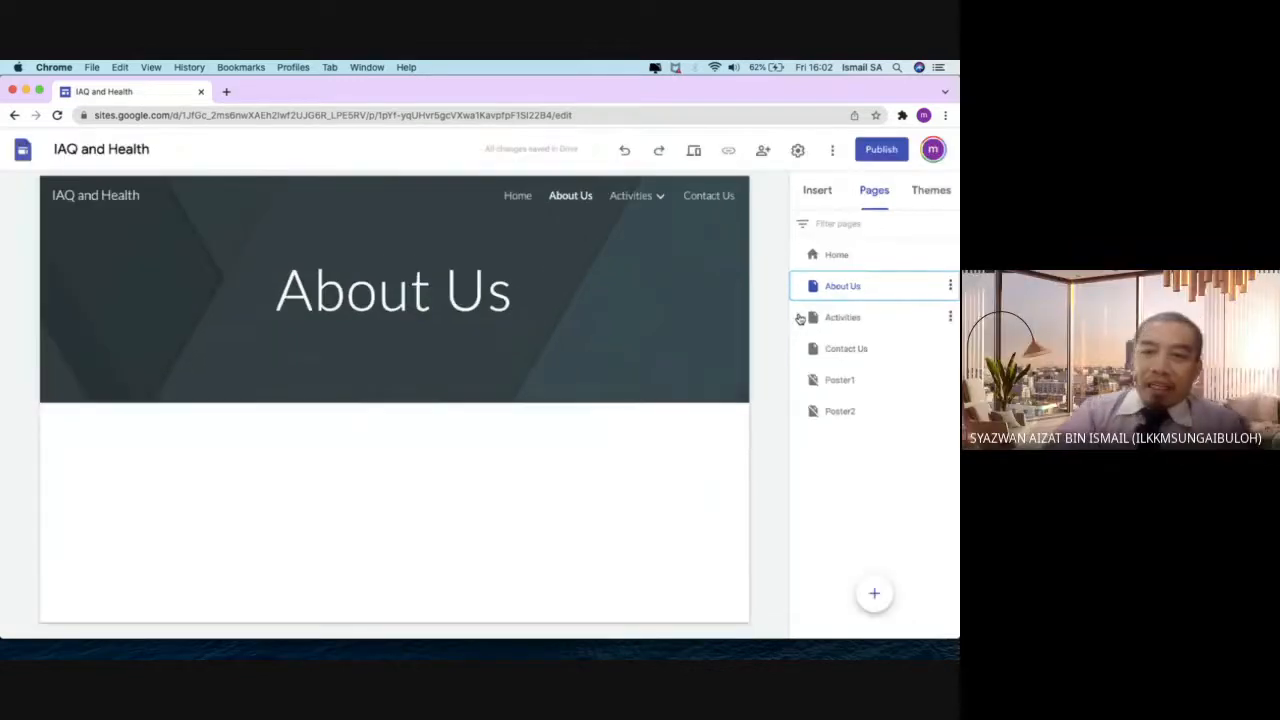
click(800, 320)
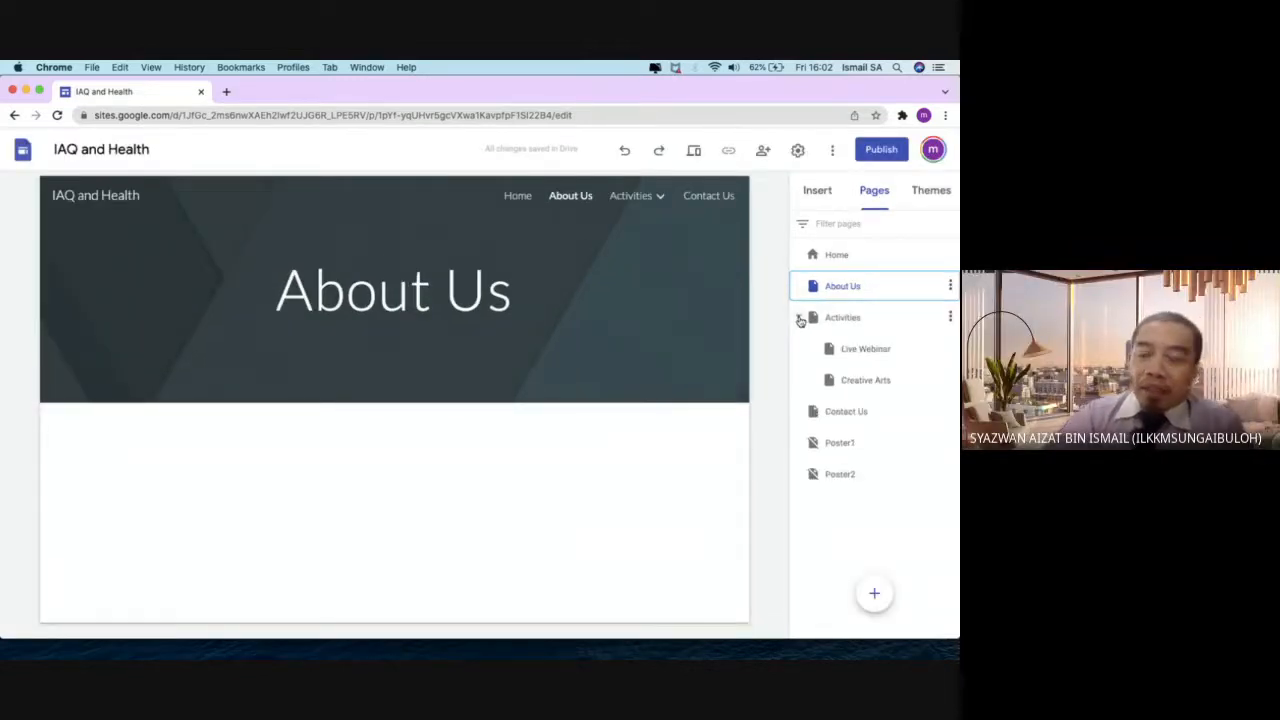
click(800, 320)
scroll(798, 320, up, 3)
scroll(798, 320, down, 3)
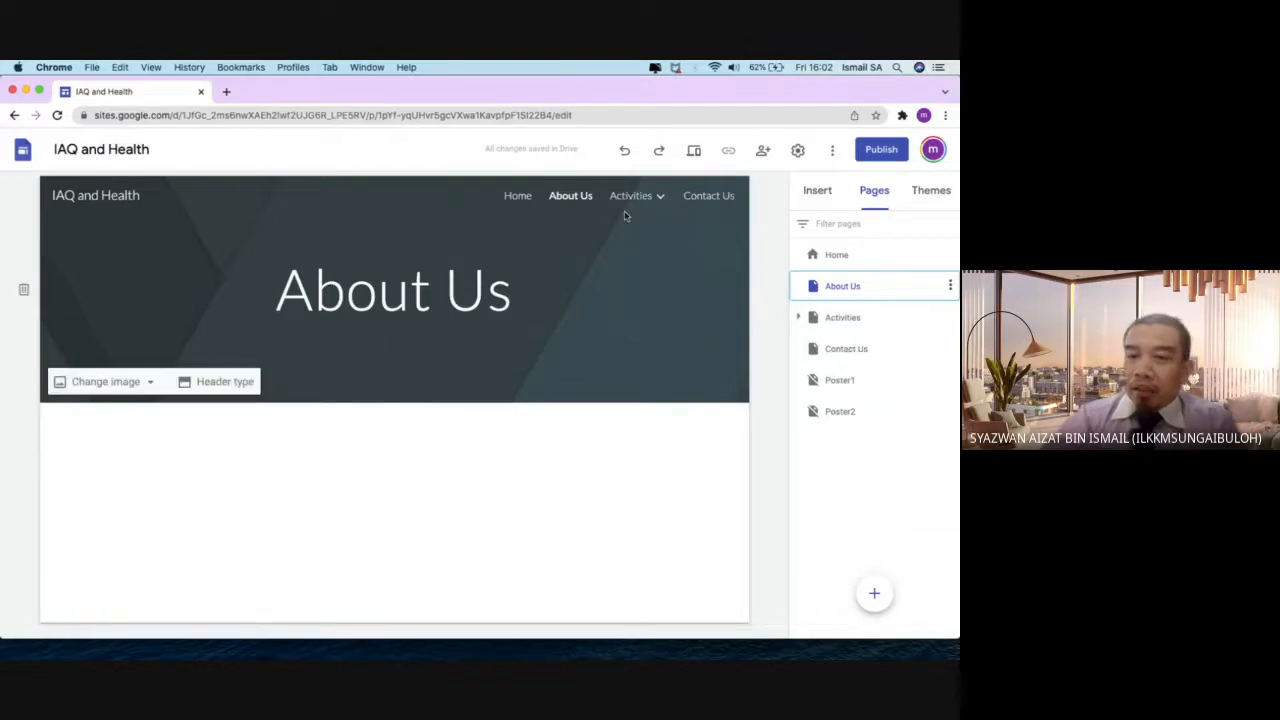
Review the site settings for navigation, brand images, viewer tools, custom domains, analytics and the announcement banner
mouse_move(636, 198)
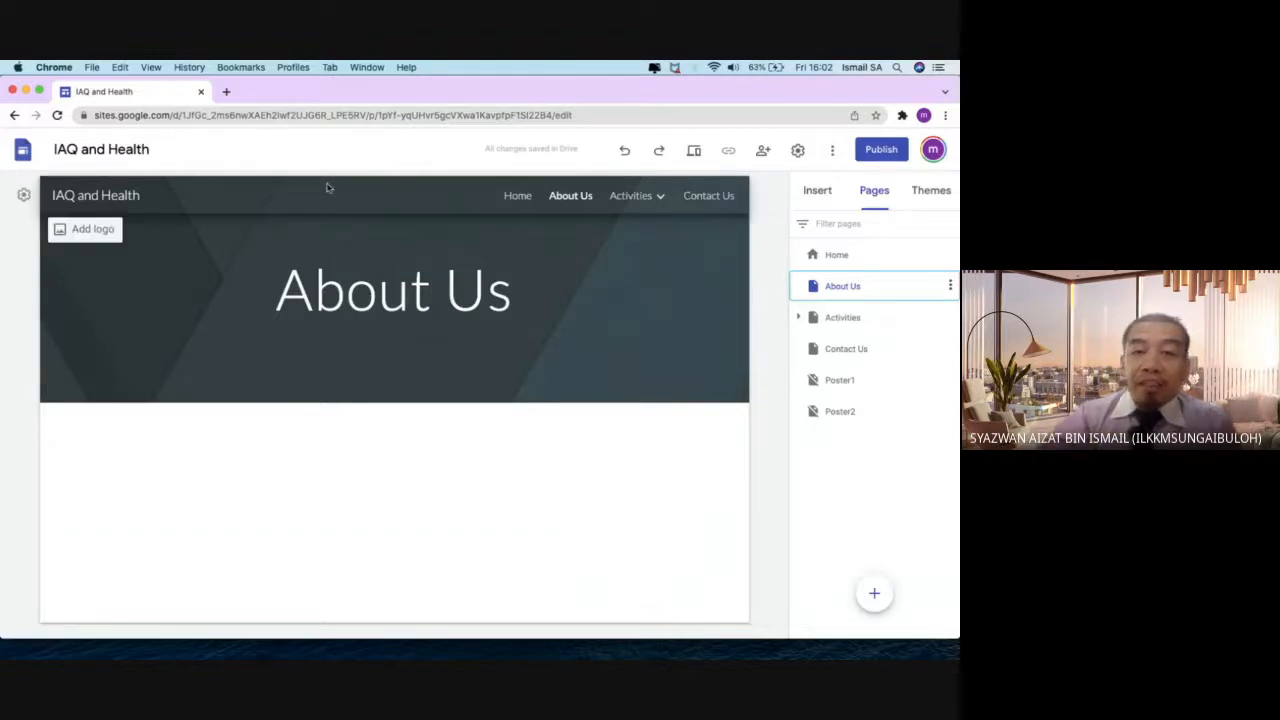
click(22, 199)
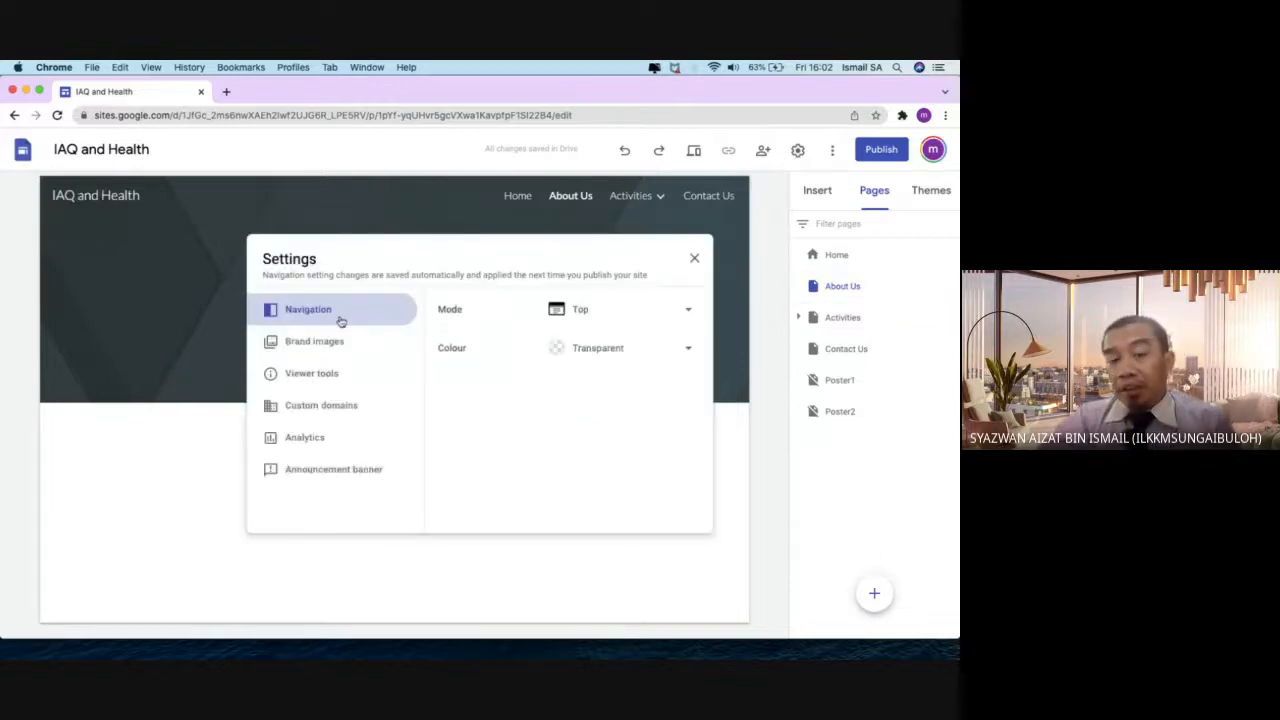
click(366, 349)
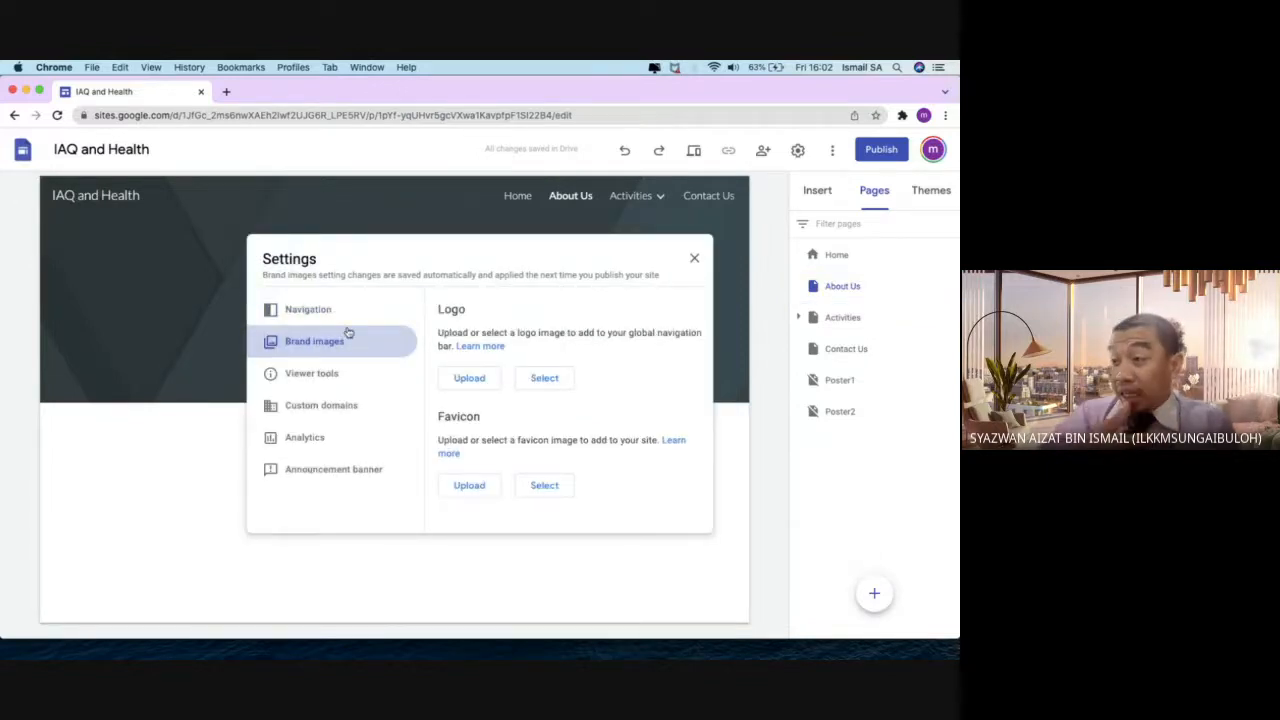
click(329, 385)
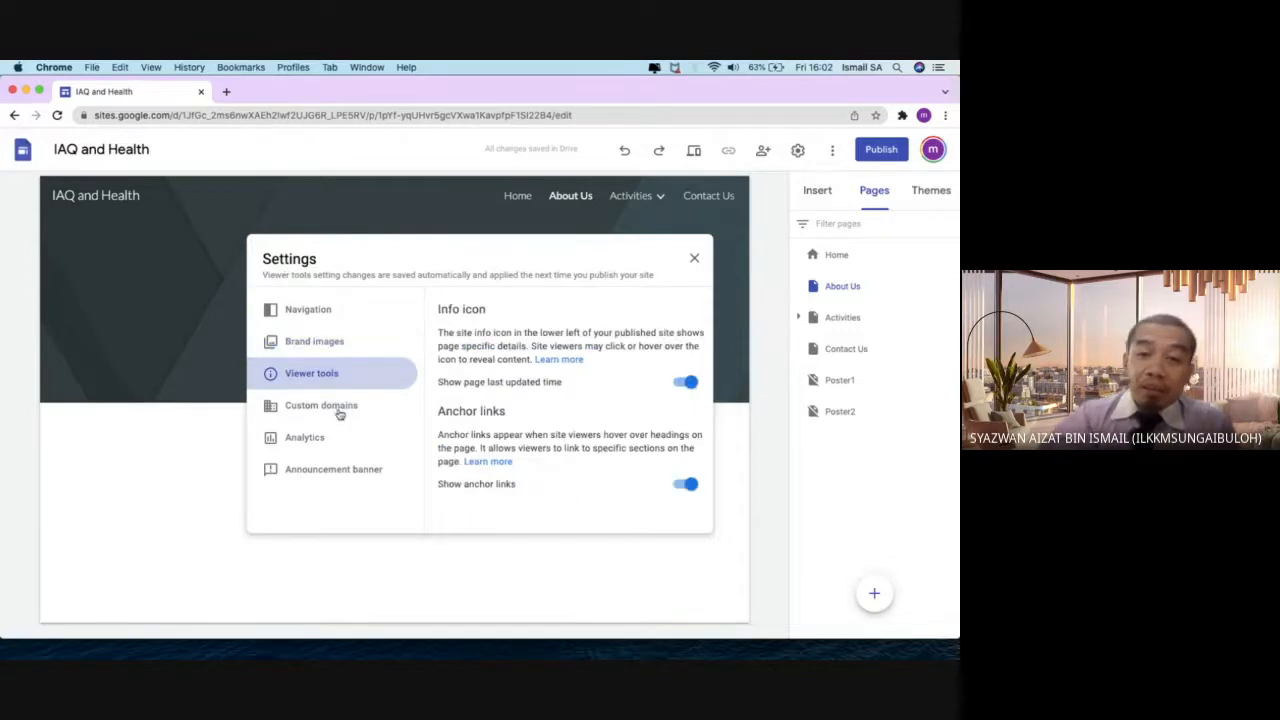
click(338, 410)
click(340, 440)
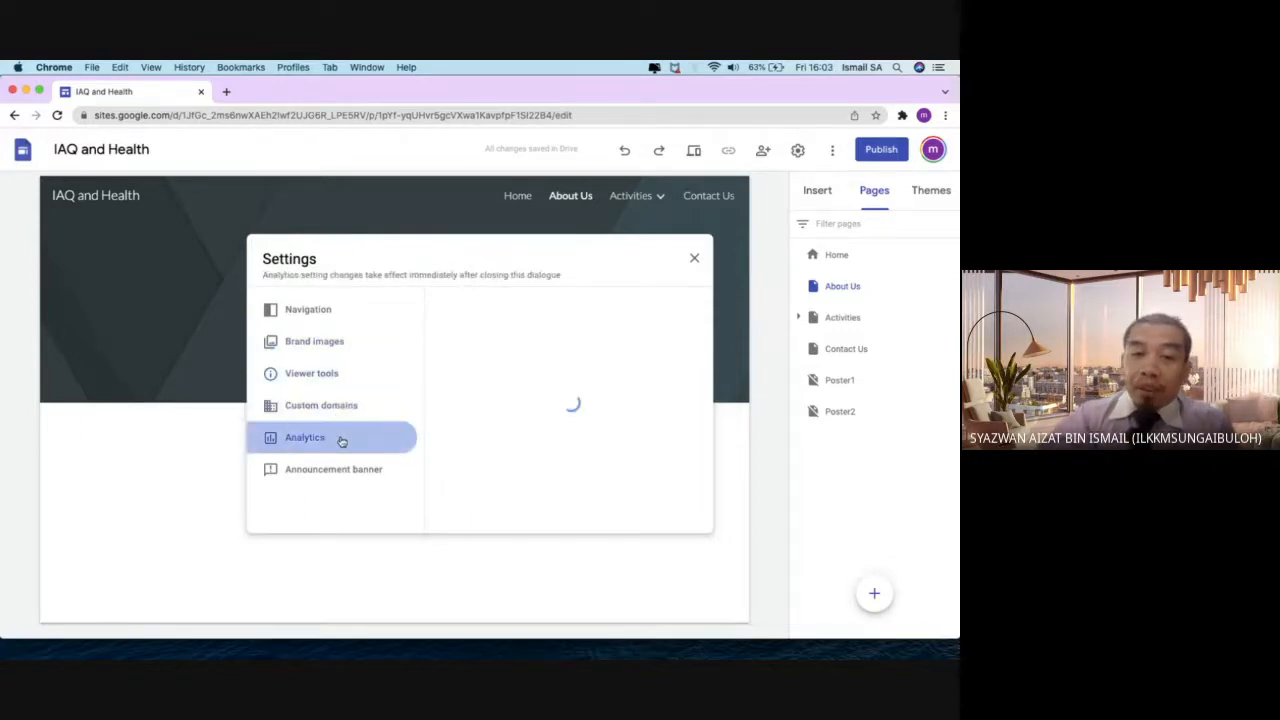
click(349, 468)
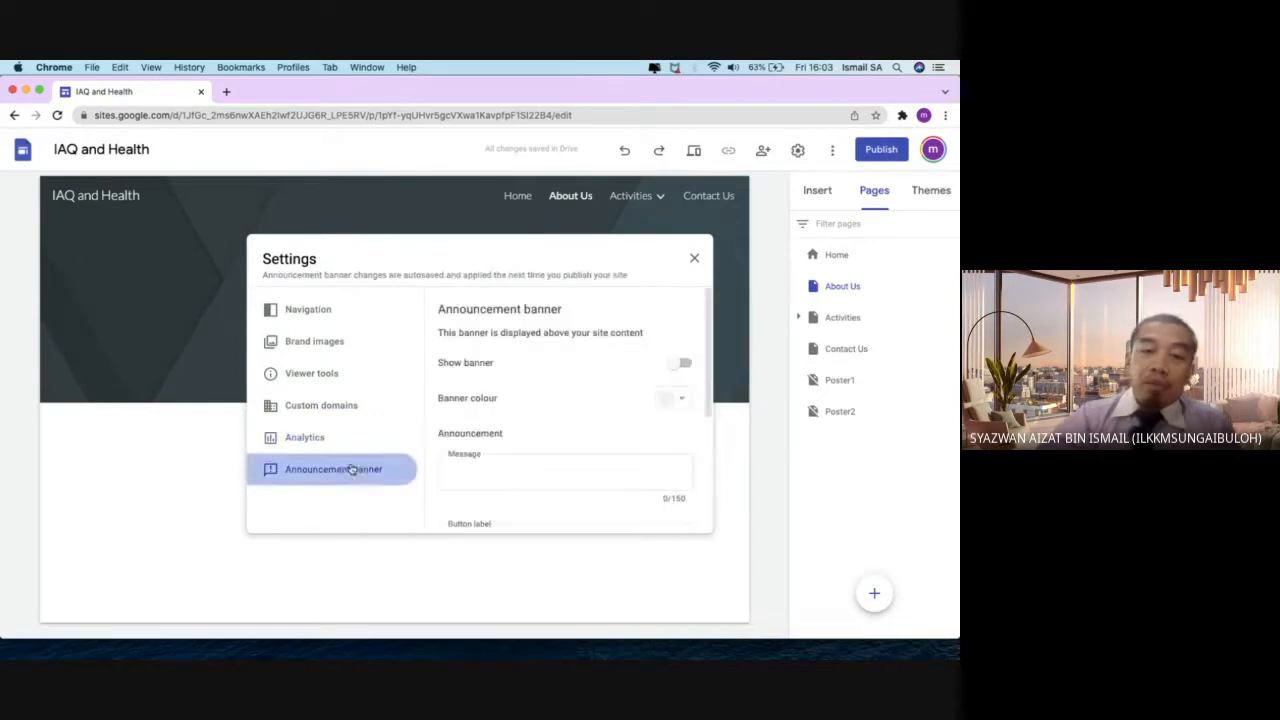
Try the Side navigation mode in the site's navigation settings and set the mode back to Top
click(361, 324)
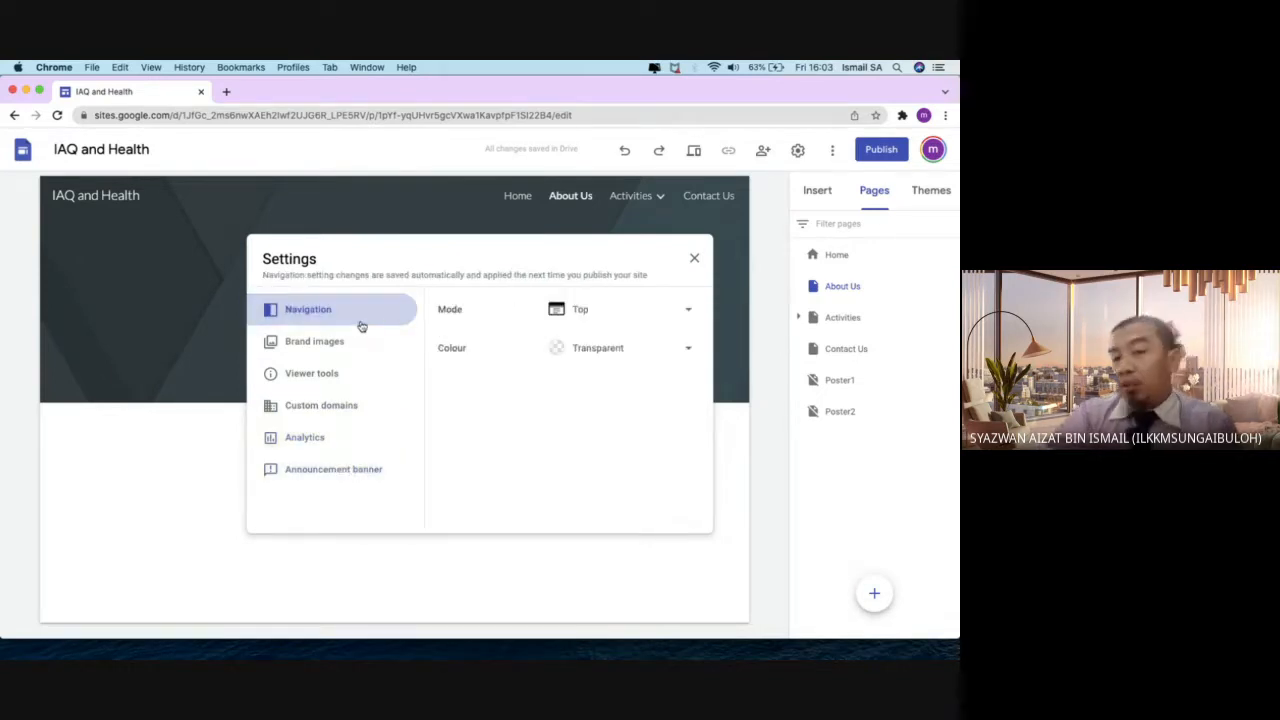
click(585, 313)
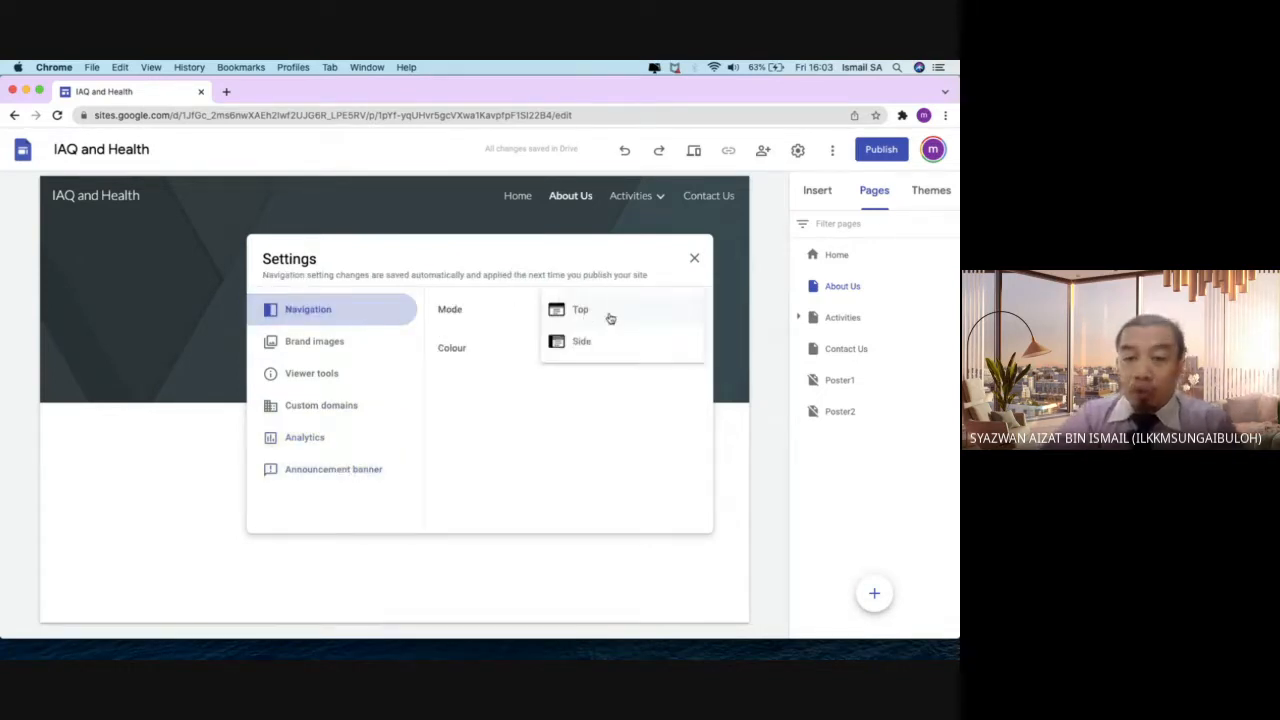
click(624, 342)
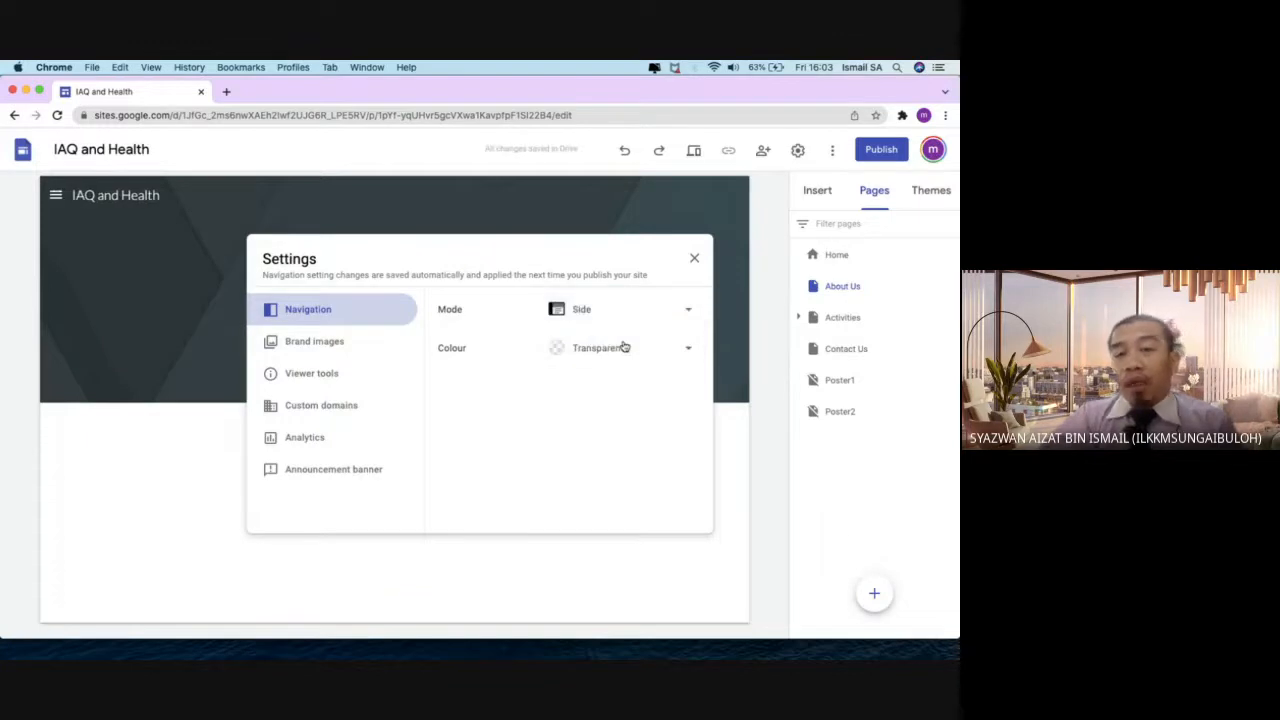
click(610, 311)
click(595, 286)
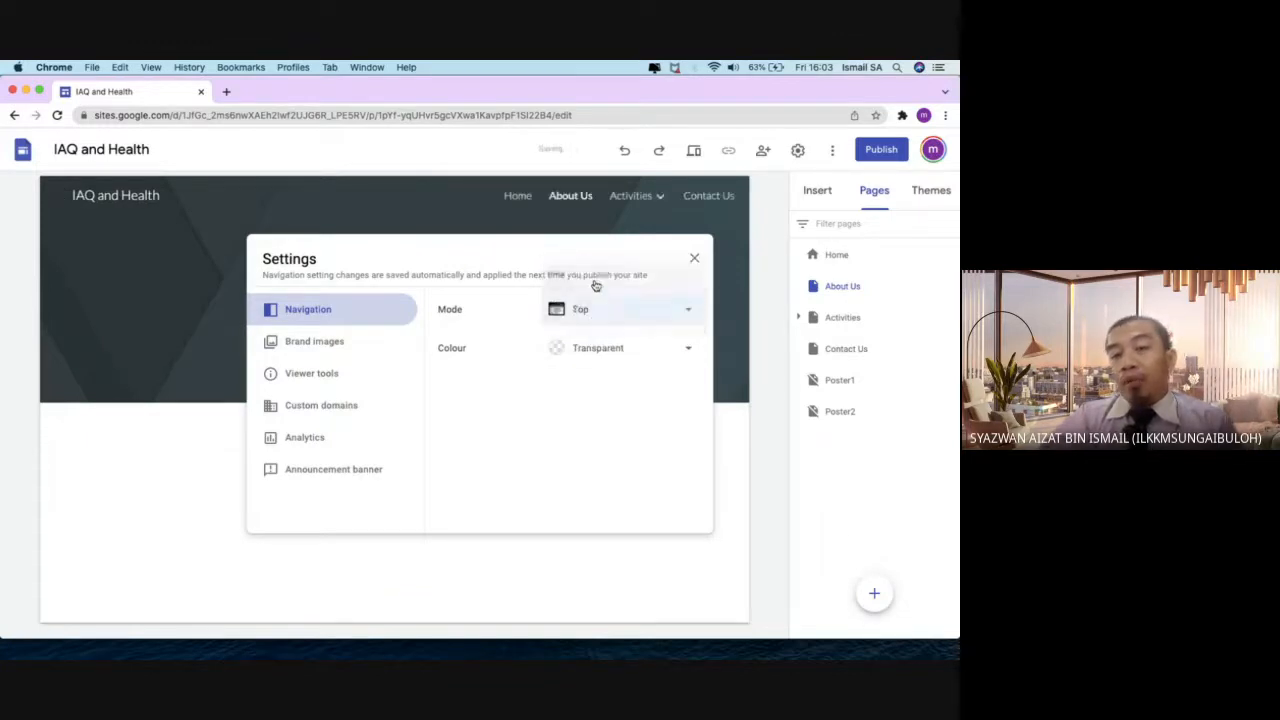
Try the White navigation colour, set it back to Transparent and close the site settings
click(623, 349)
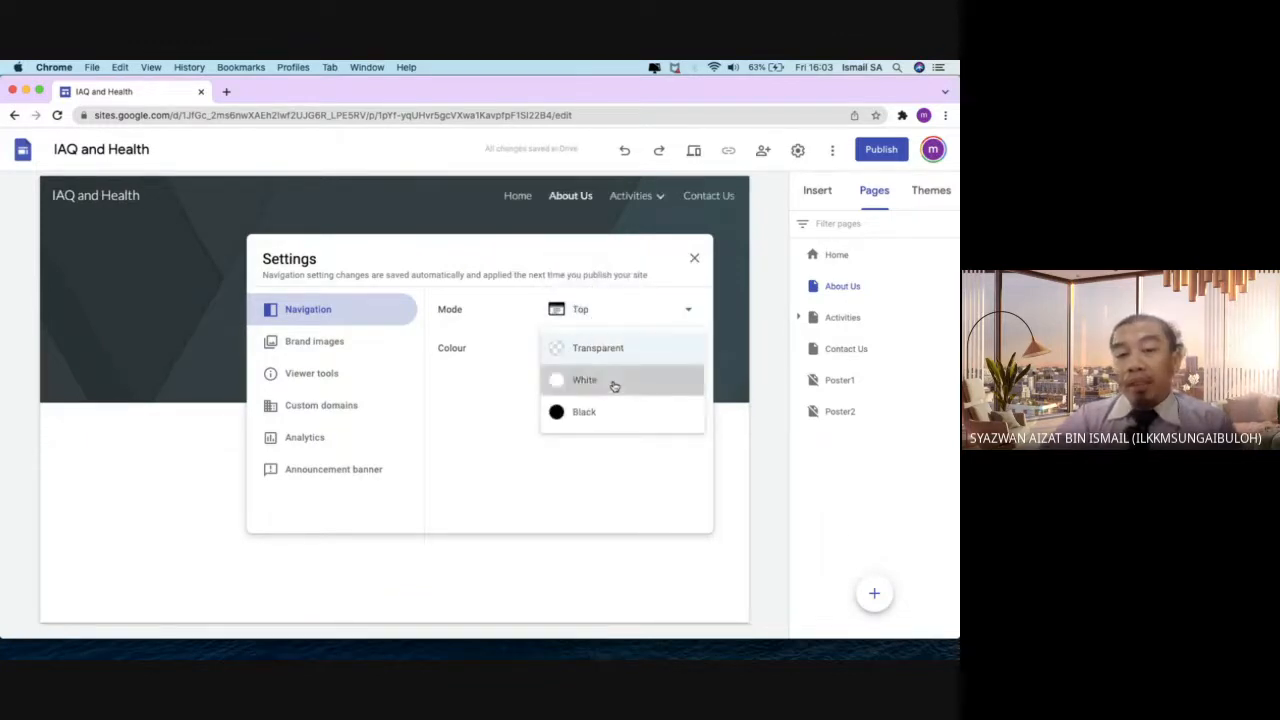
click(614, 386)
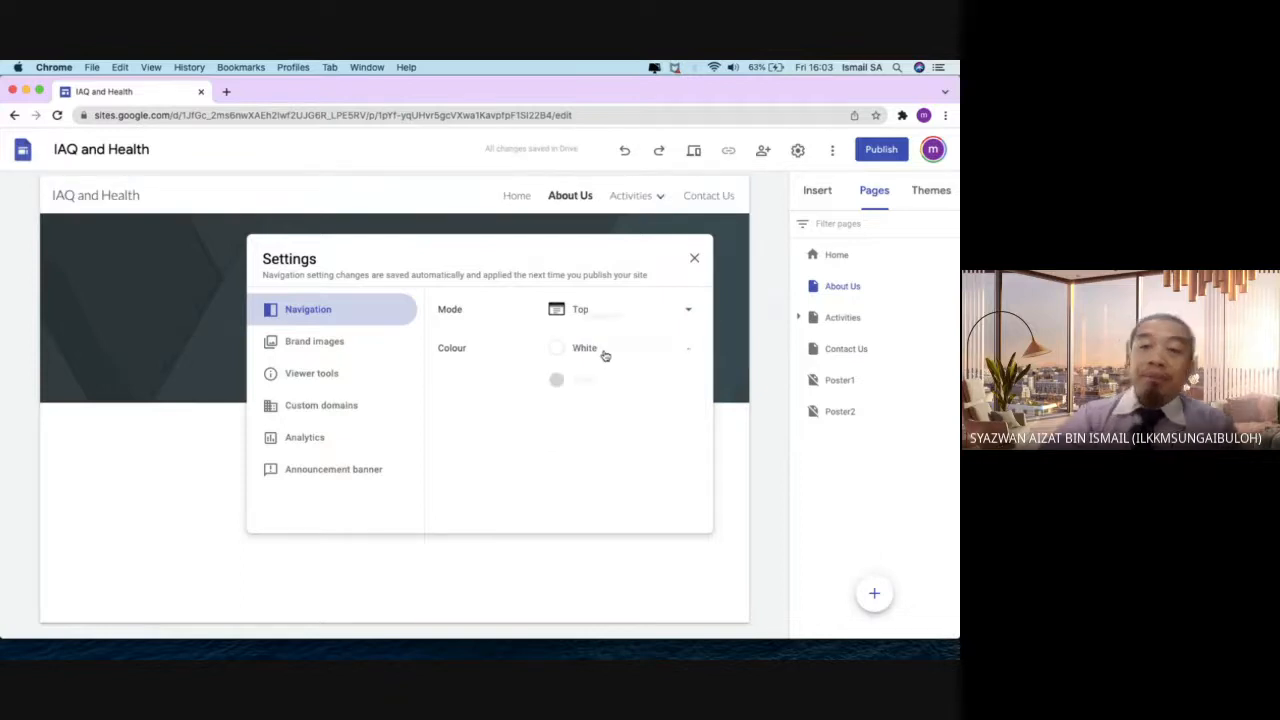
click(604, 352)
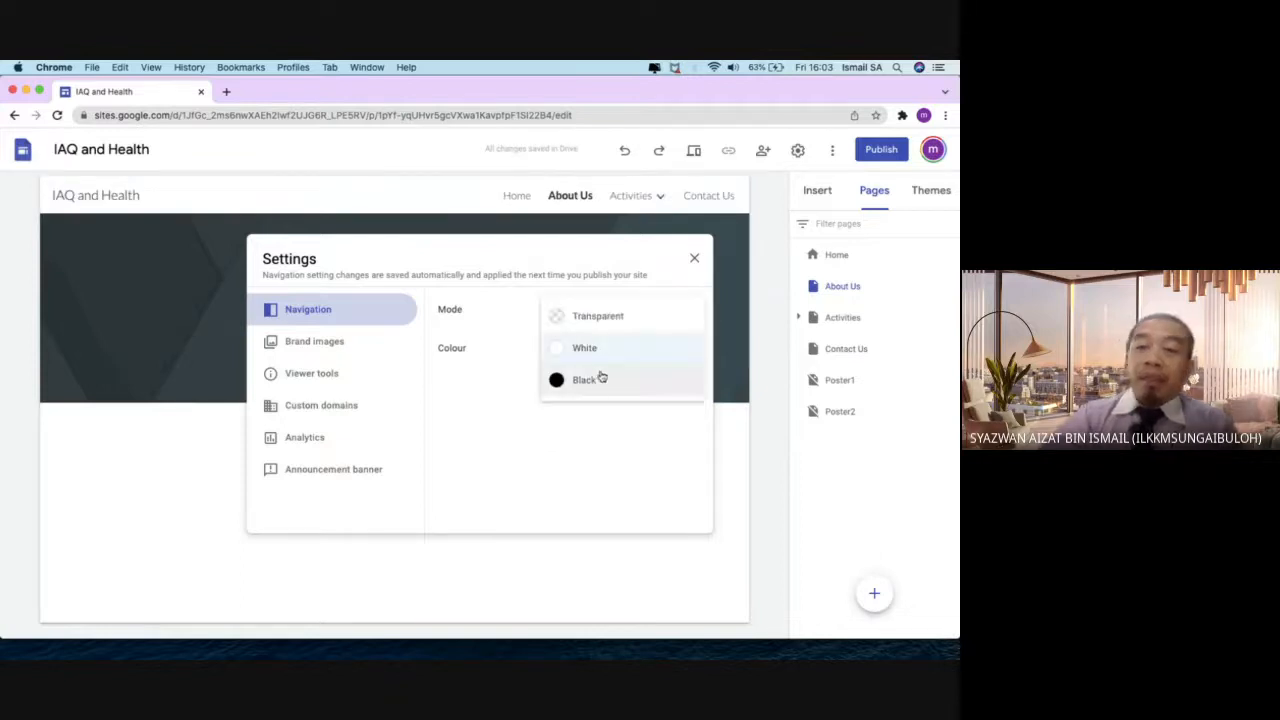
click(603, 316)
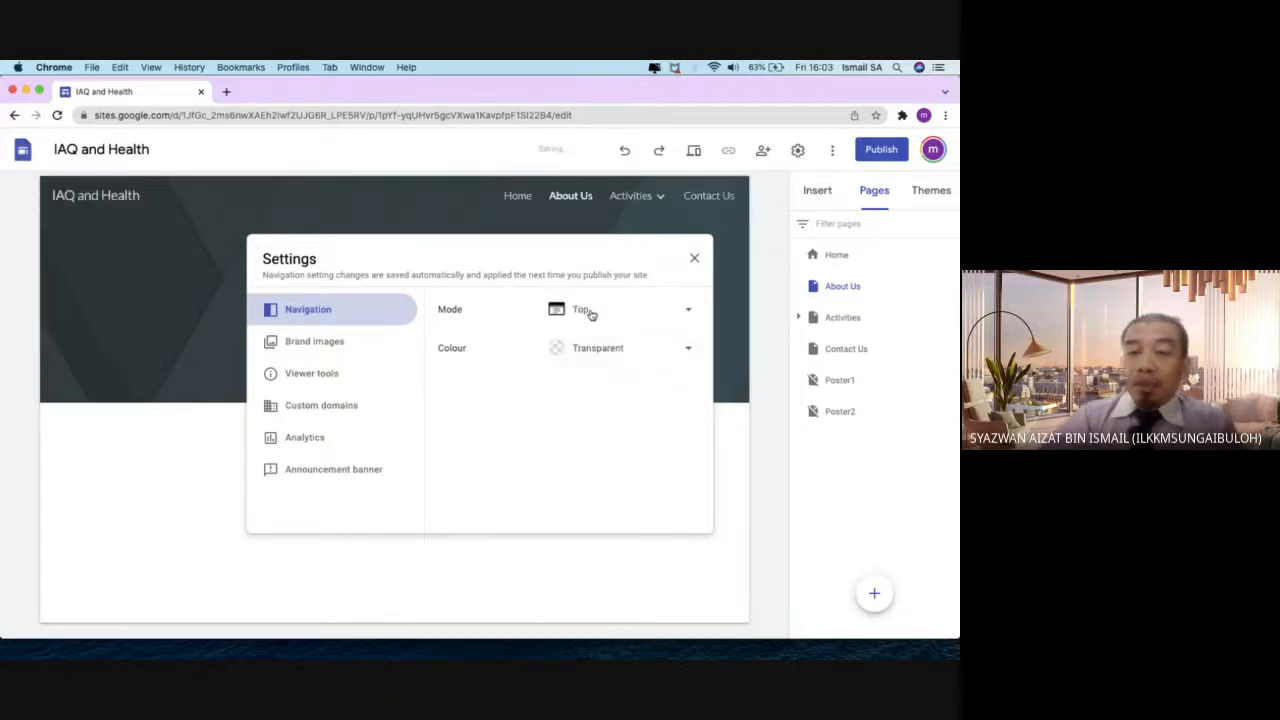
click(695, 257)
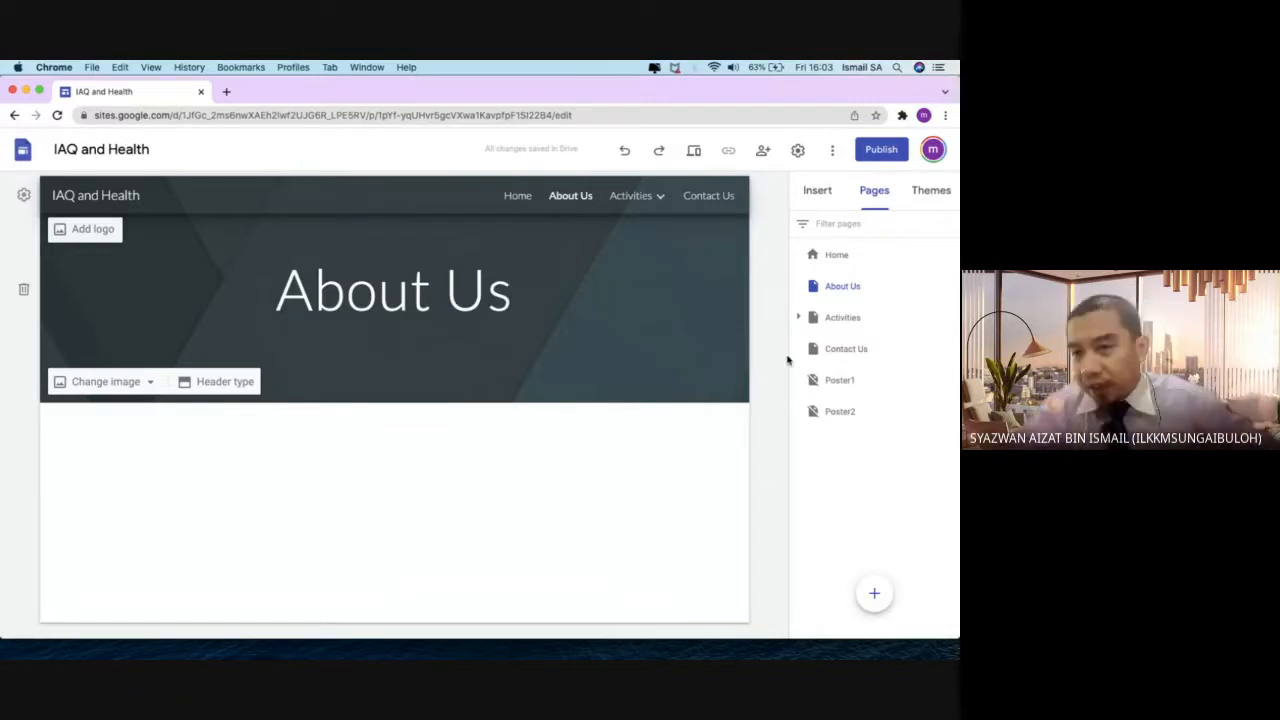
Try the Impression theme on the site
click(936, 203)
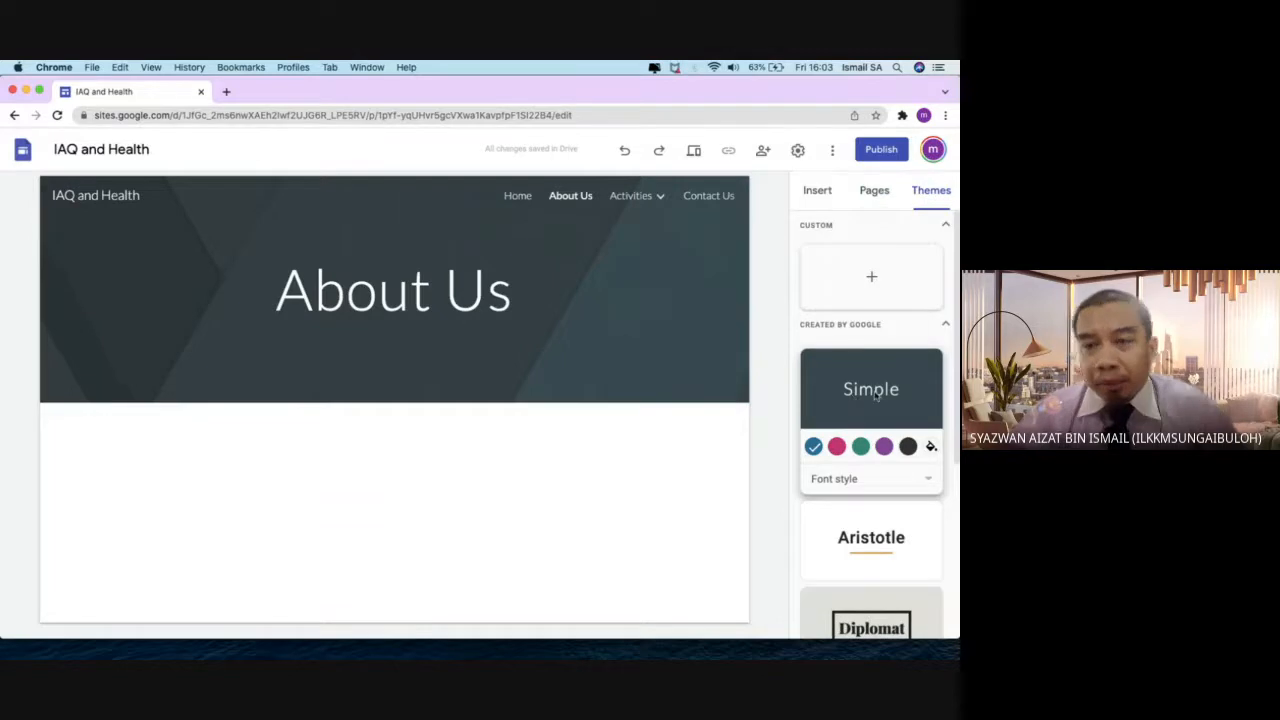
scroll(884, 418, down, 2)
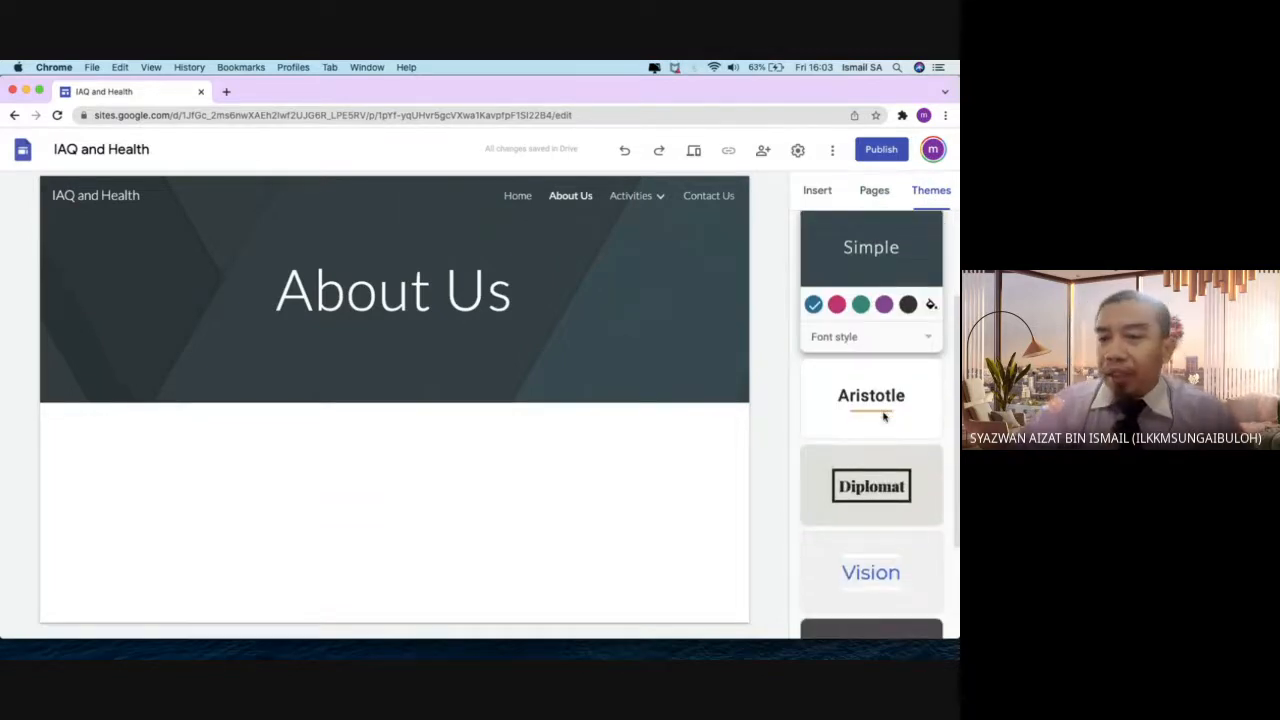
scroll(883, 417, down, 2)
click(867, 590)
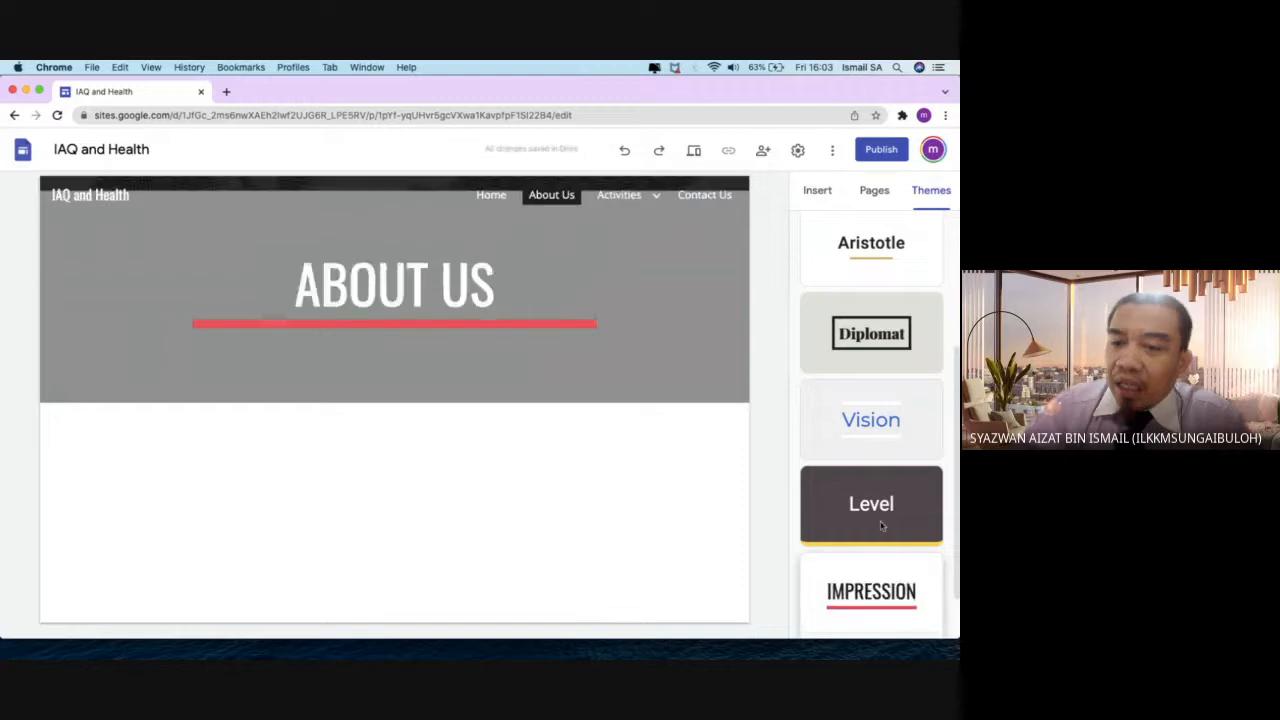
View the form for creating a custom theme, cancel it and reapply the Simple theme
scroll(860, 470, up, 4)
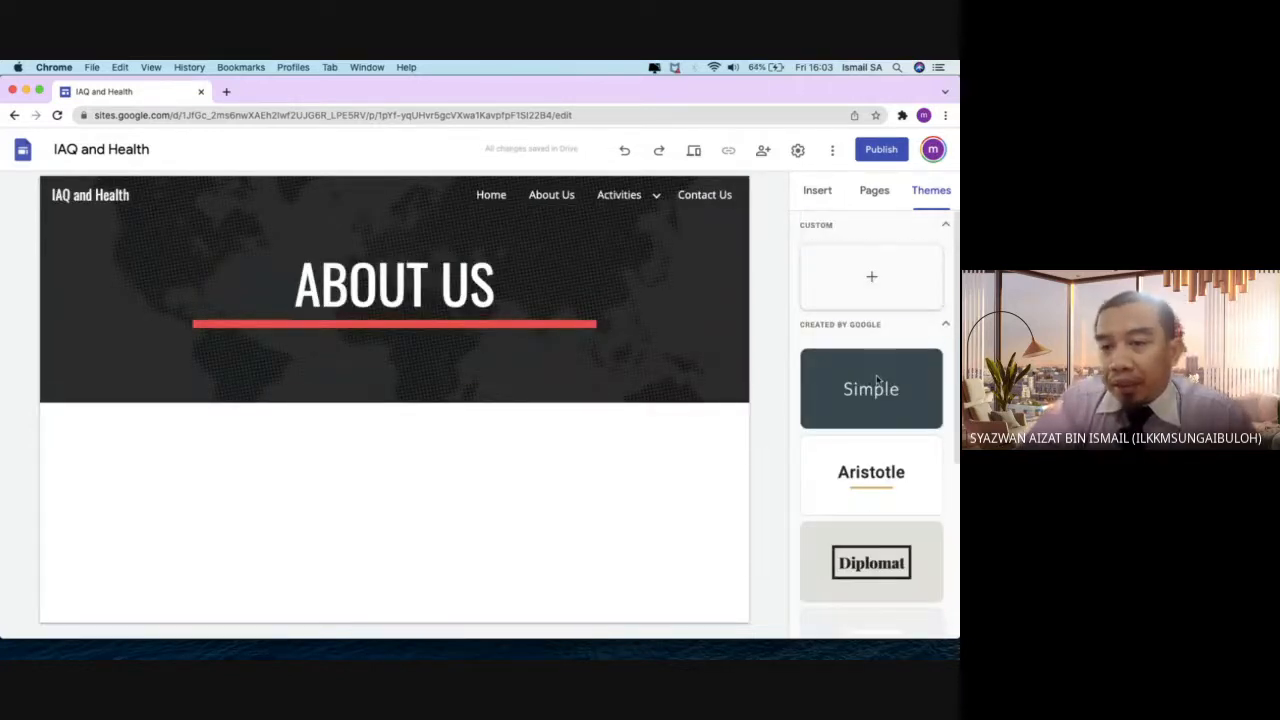
click(880, 293)
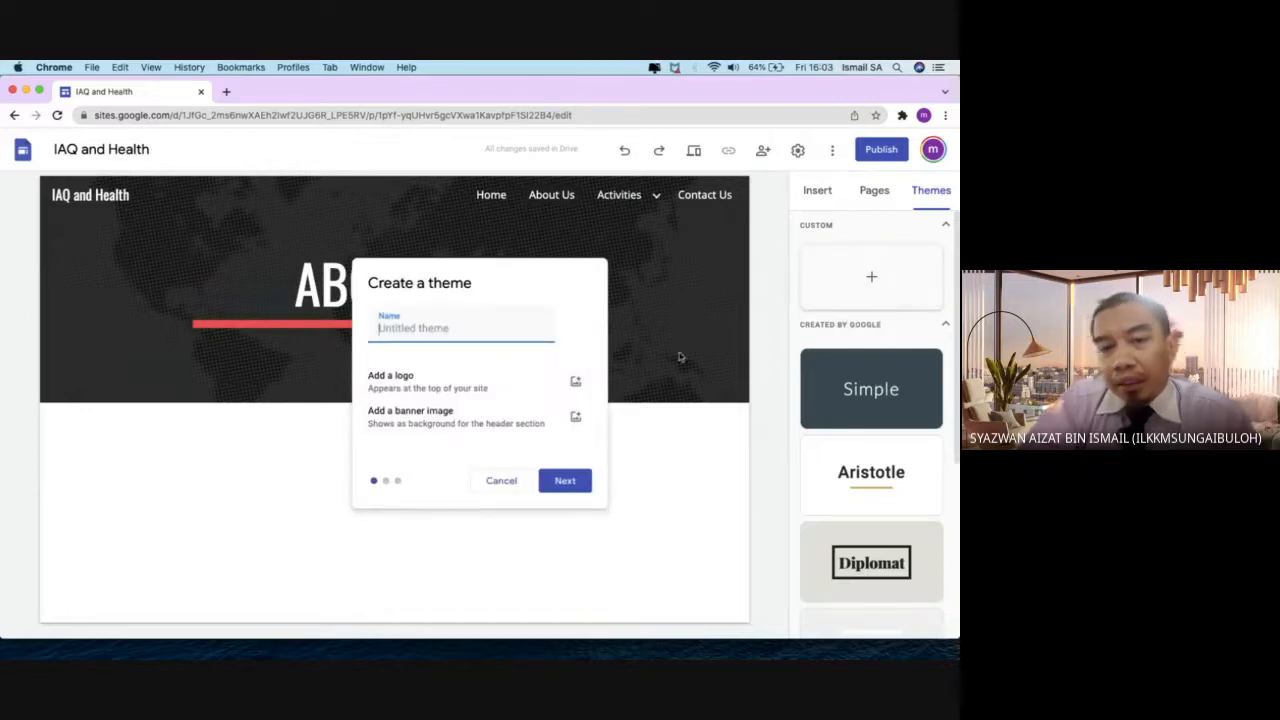
click(492, 481)
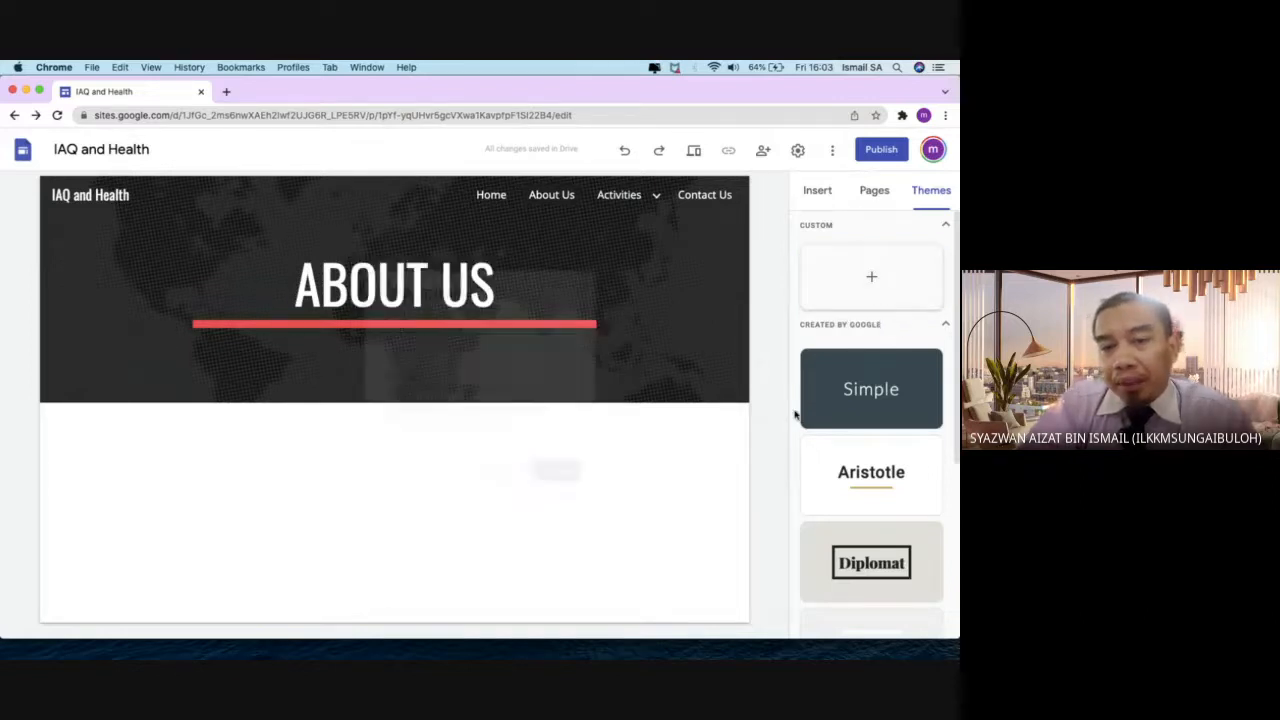
click(849, 391)
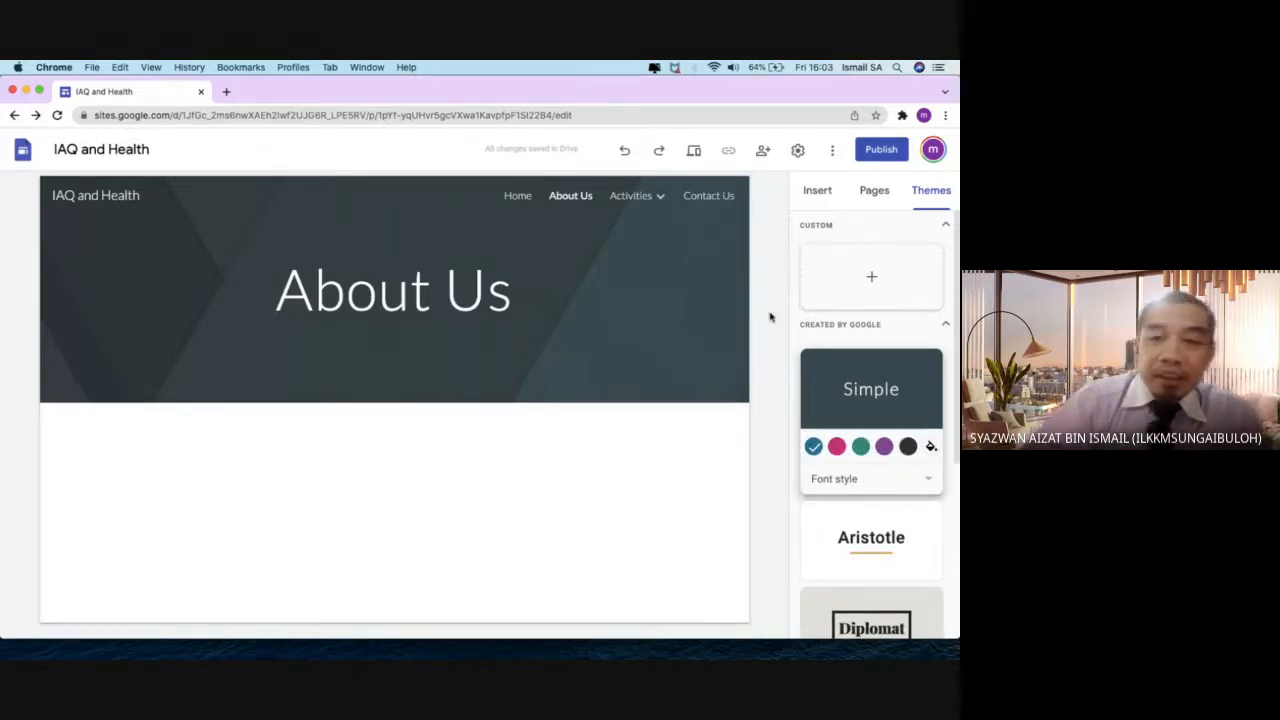
Open the Home page for editing and add a footer at its bottom edge
click(874, 191)
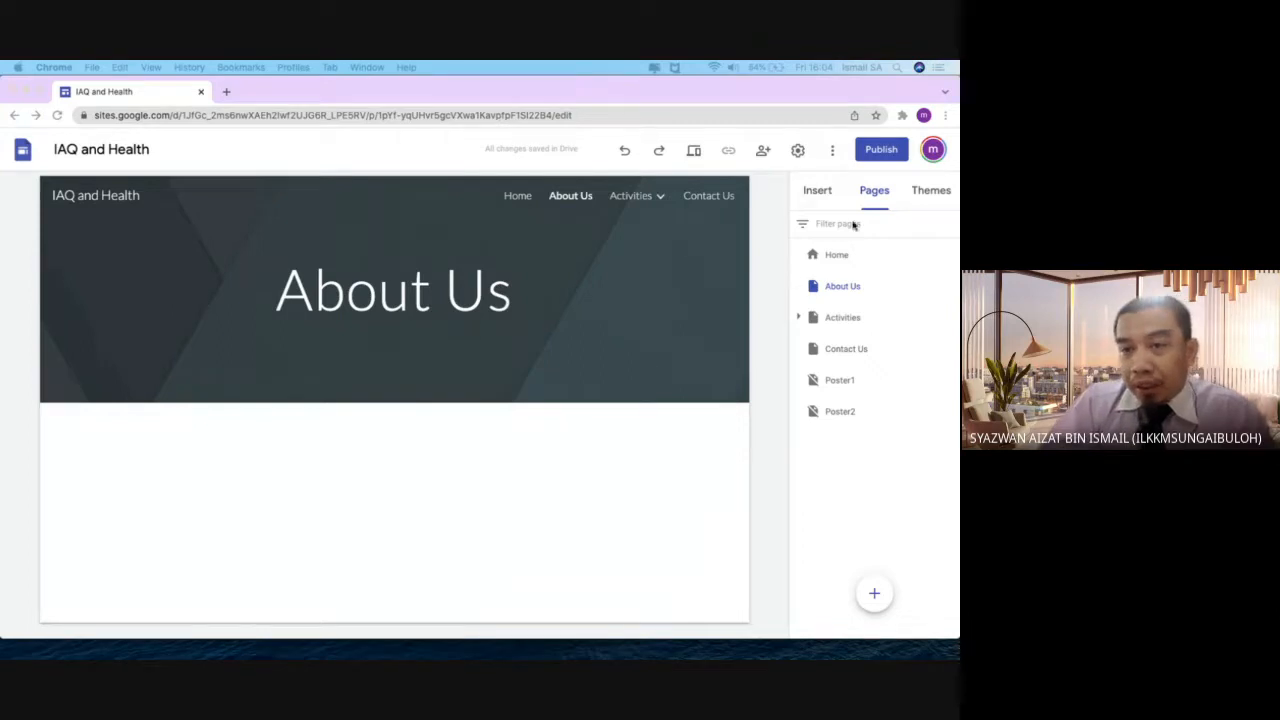
click(828, 262)
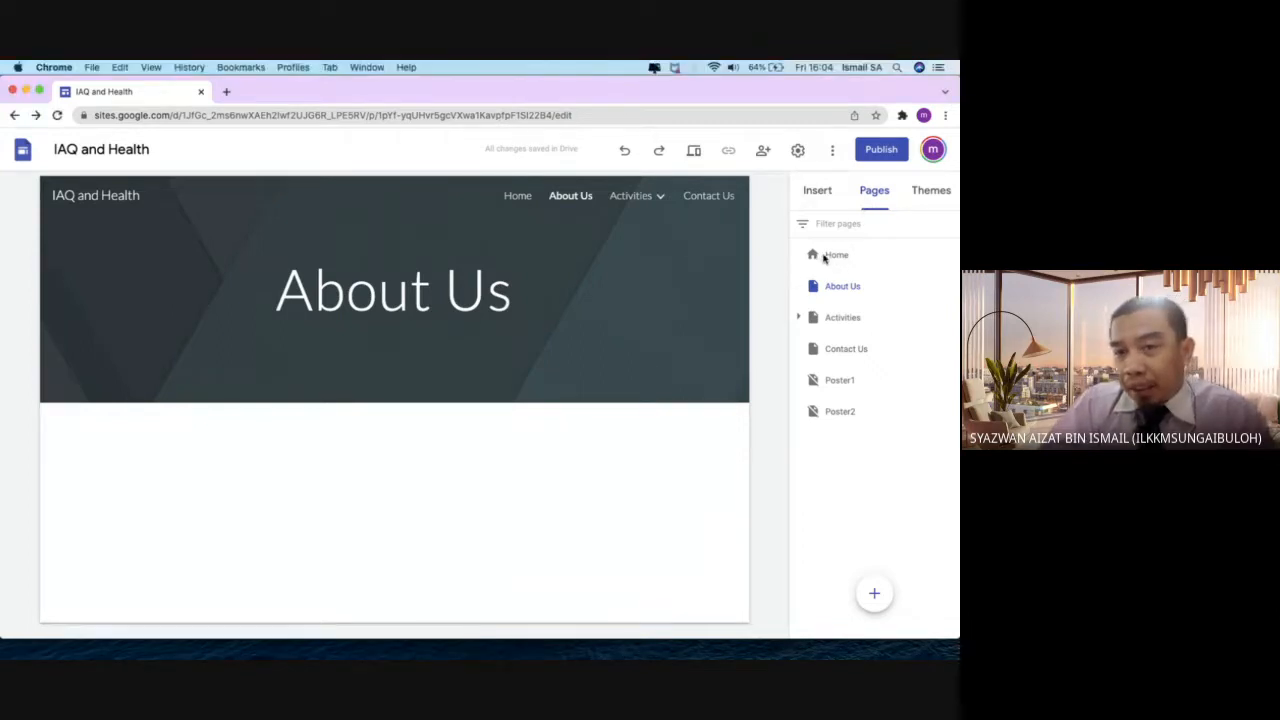
click(813, 258)
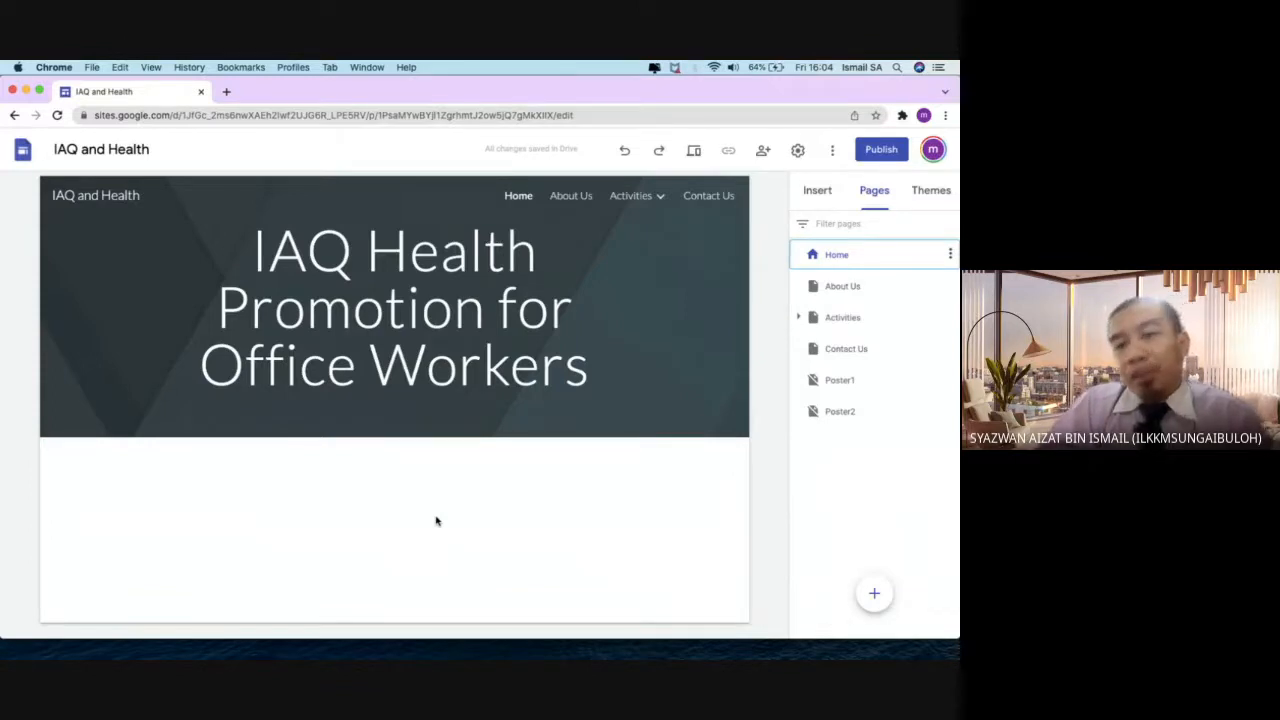
click(820, 191)
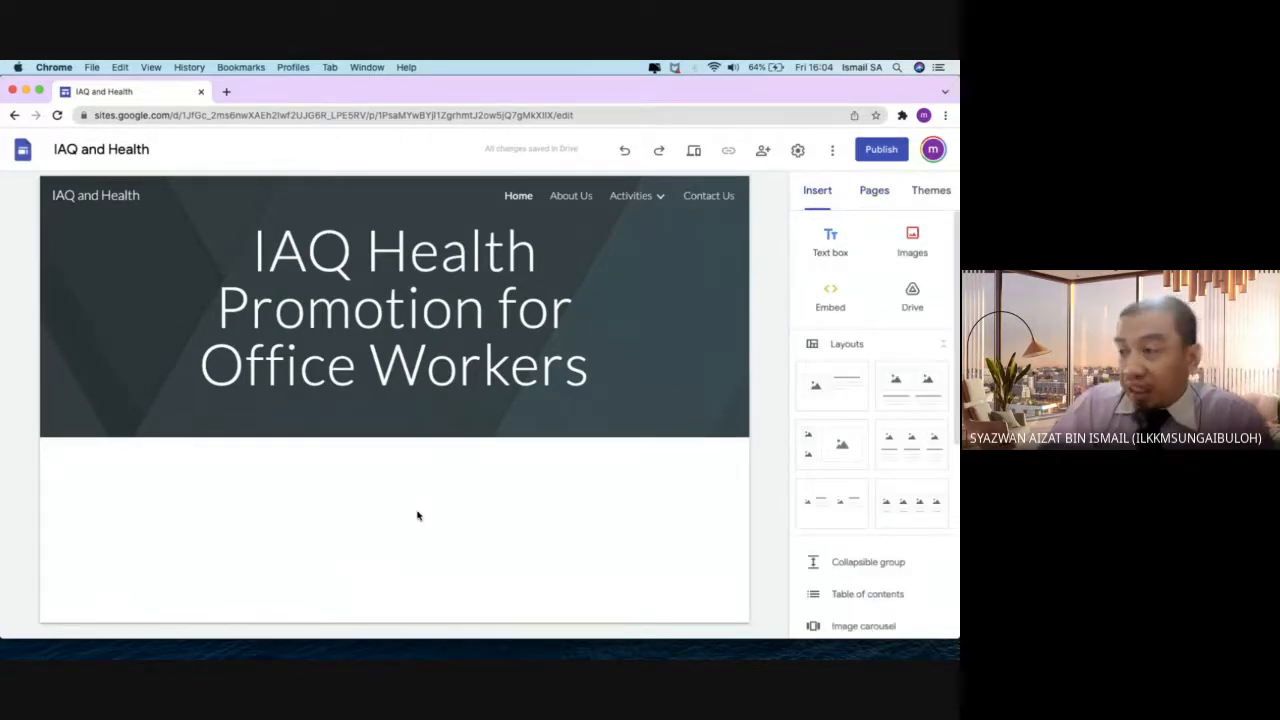
click(409, 618)
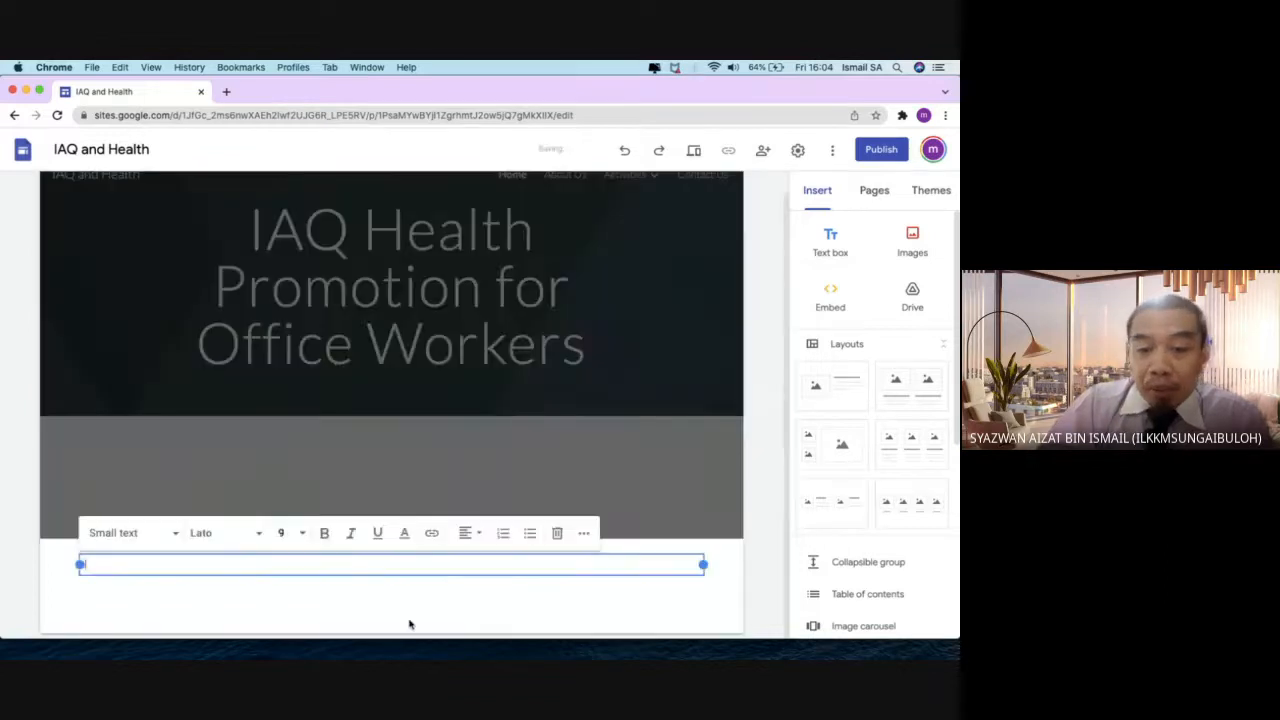
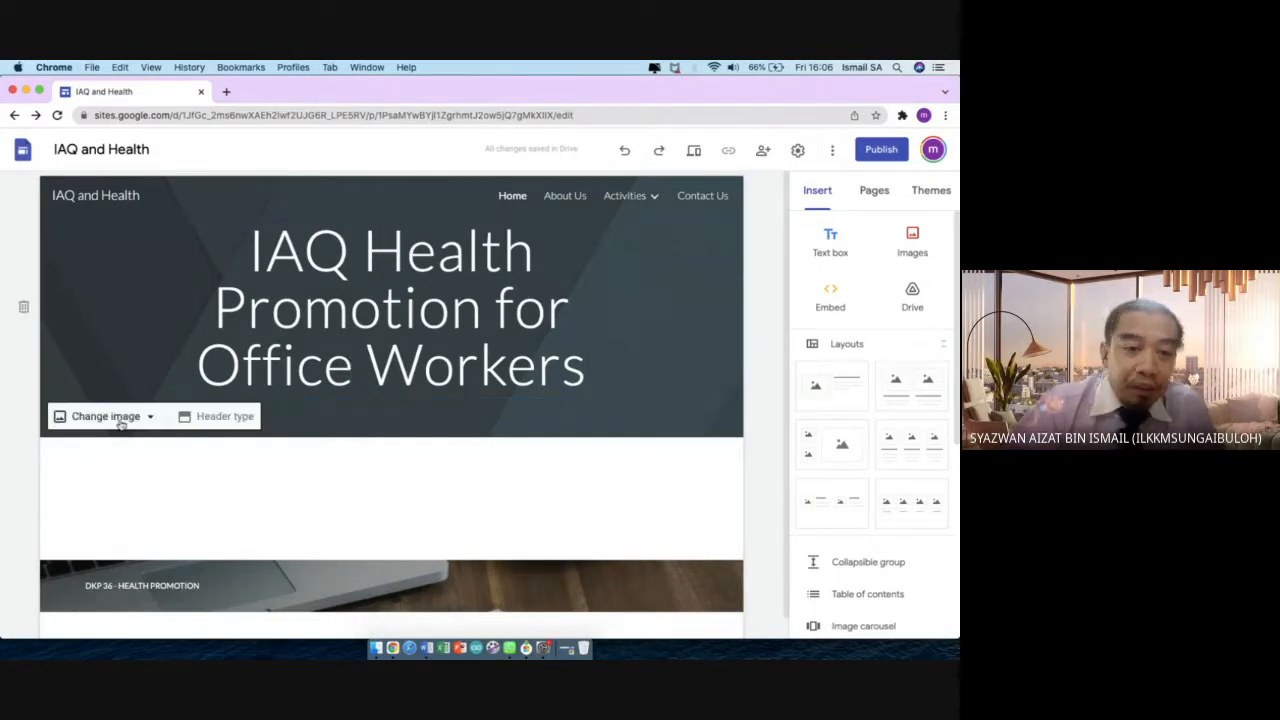
Browse the gallery of images offered for the Home page header and cancel the selection
click(120, 418)
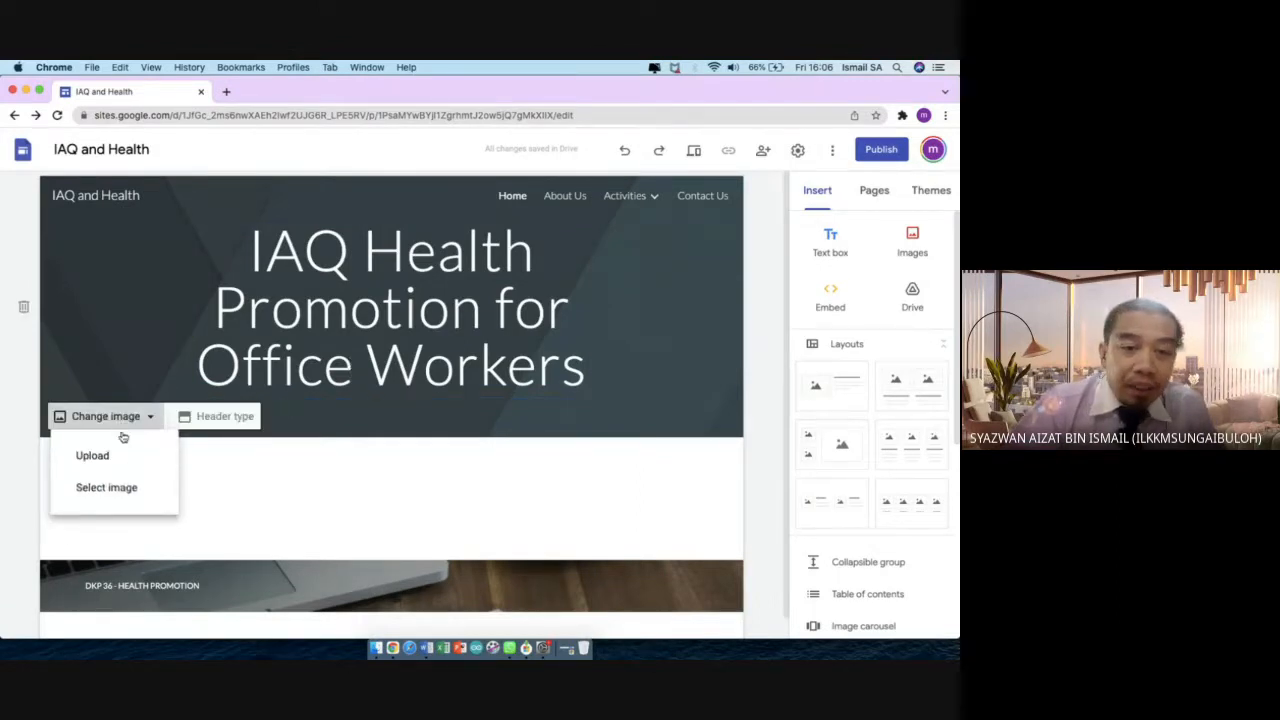
click(125, 490)
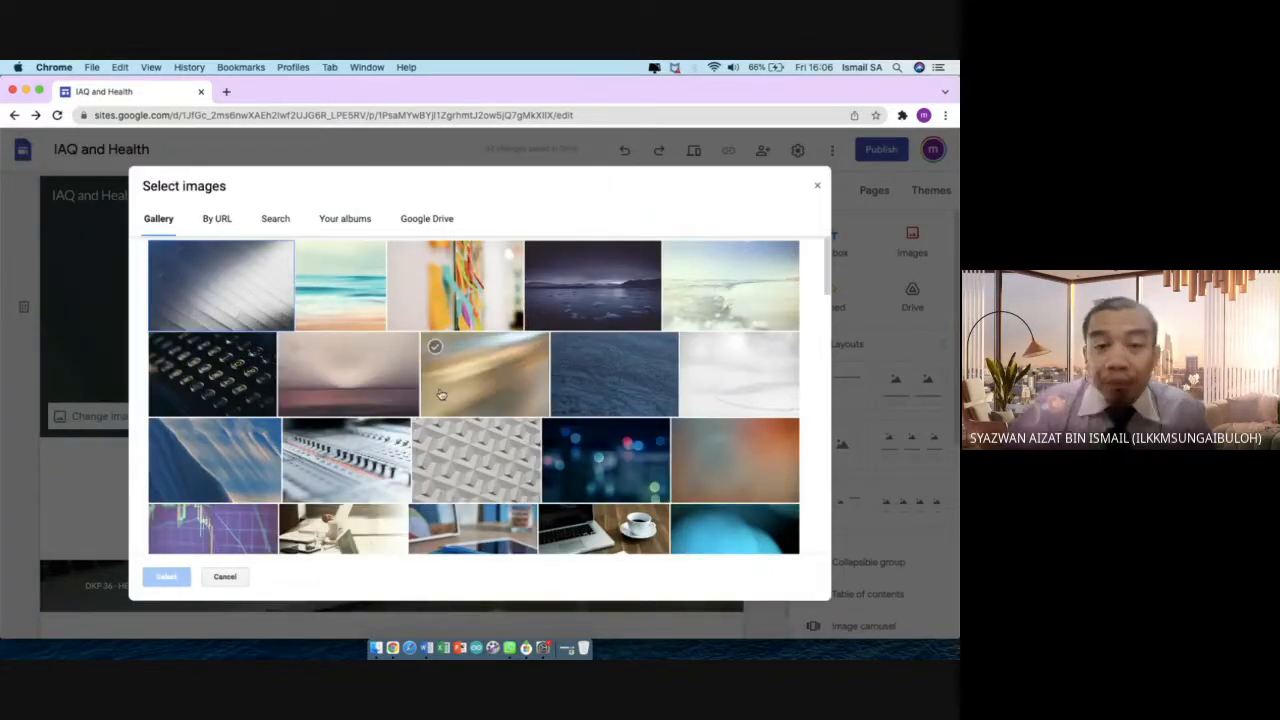
scroll(369, 424, down, 3)
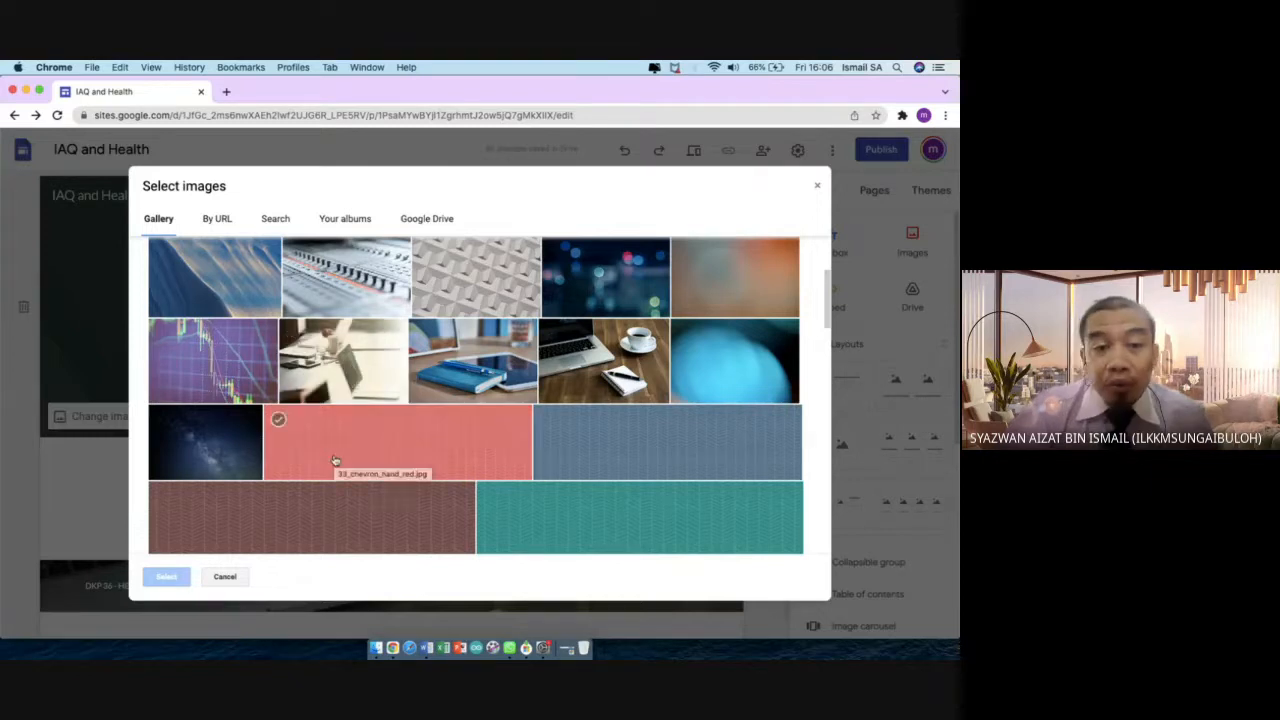
click(224, 576)
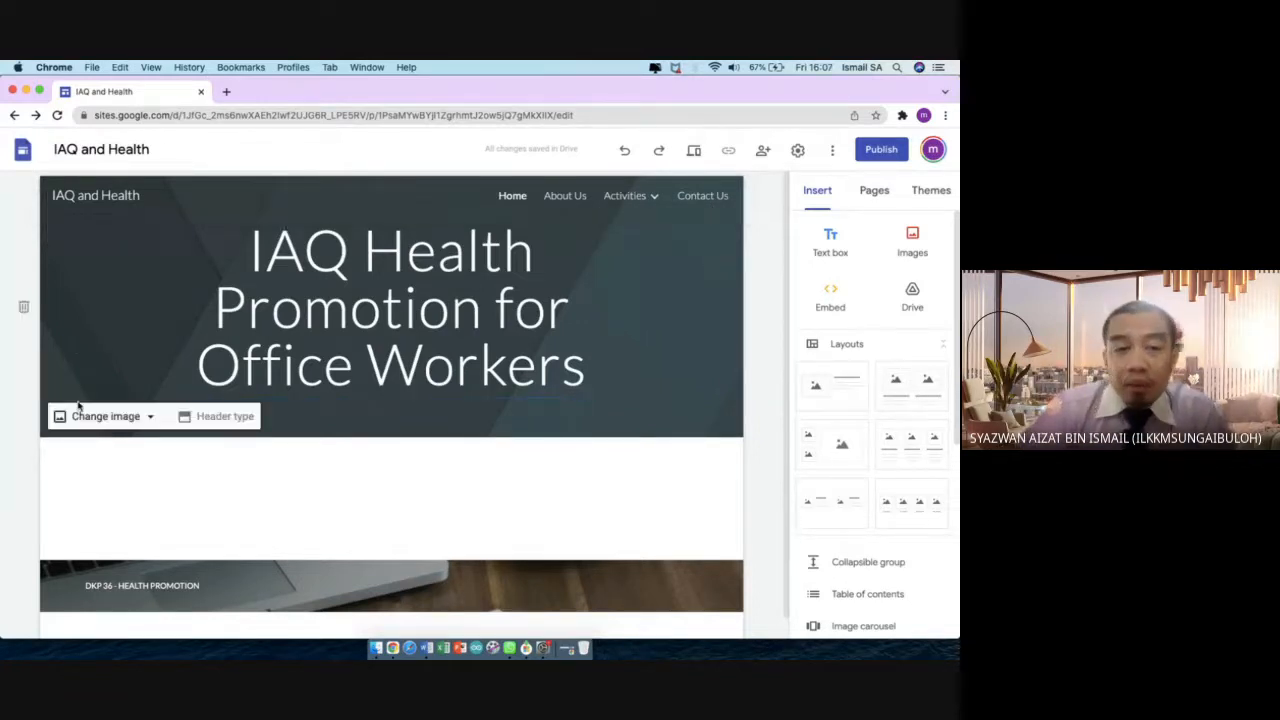
Upload "Screenshot 2022-03-11 at 3.45.10 PM" from the Downloads folder as the Home page header image
click(92, 418)
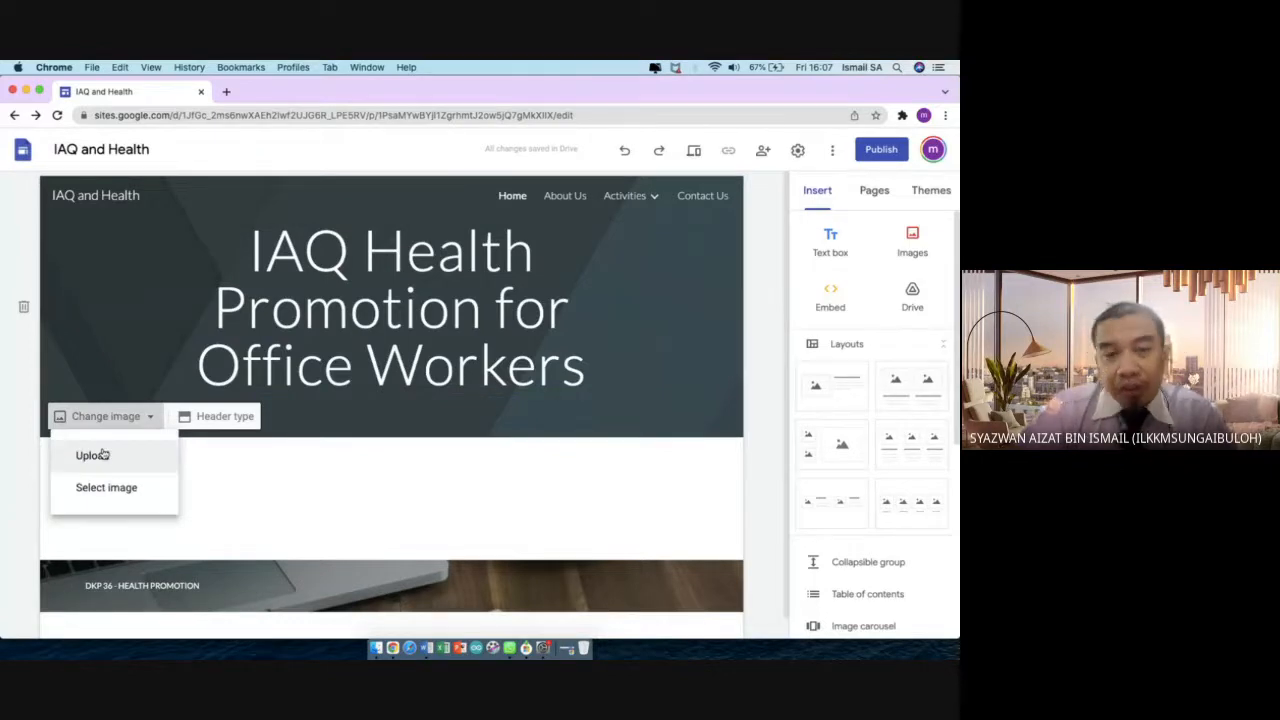
click(103, 455)
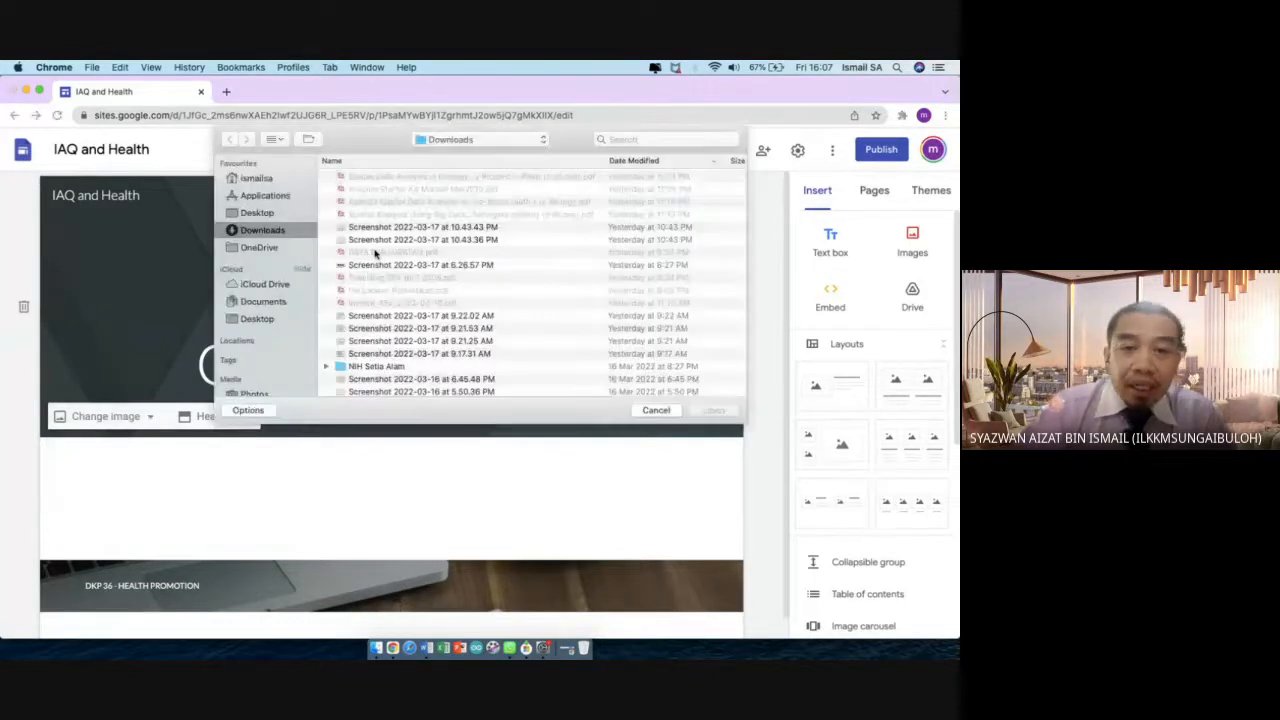
click(388, 266)
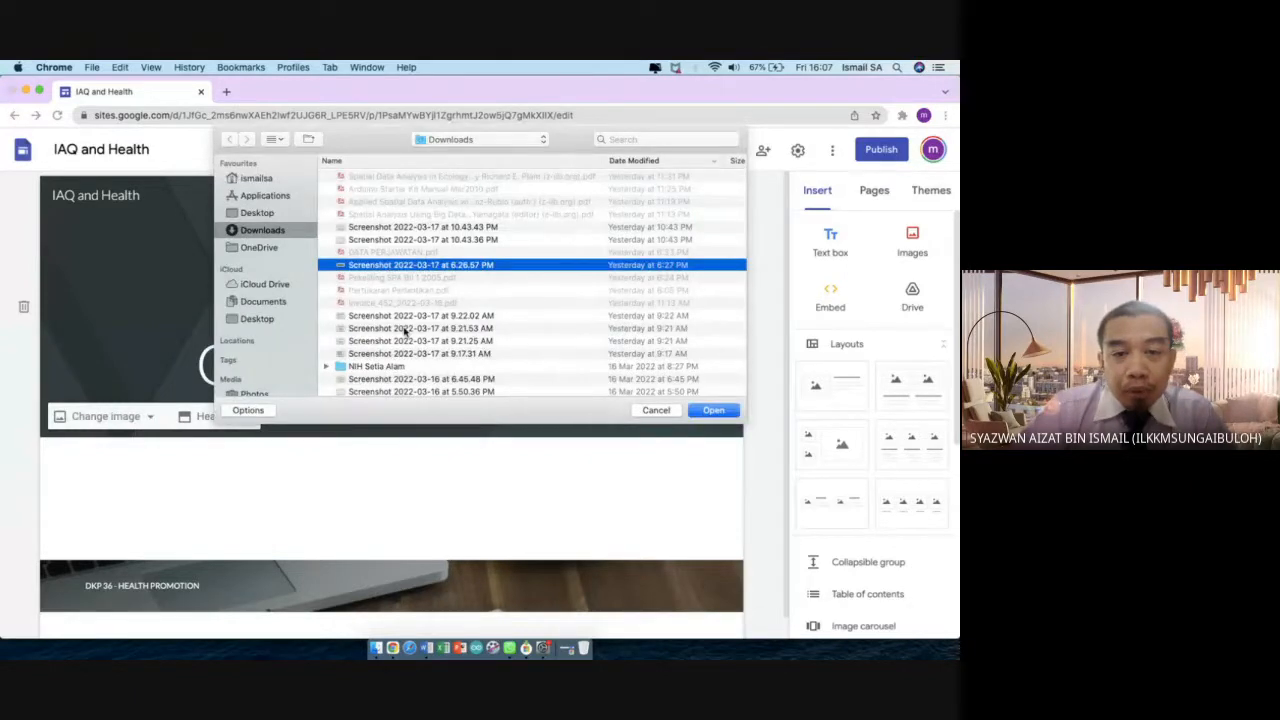
scroll(405, 331, down, 10)
scroll(405, 331, down, 3)
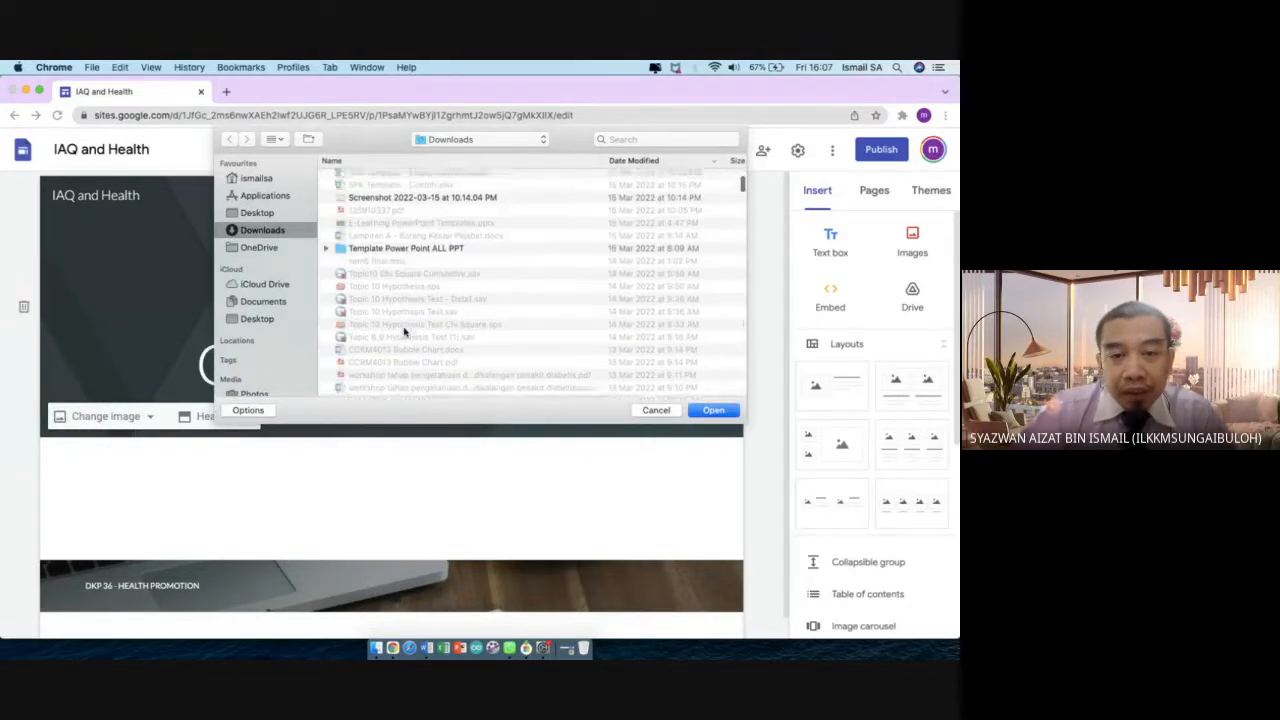
scroll(430, 340, down, 15)
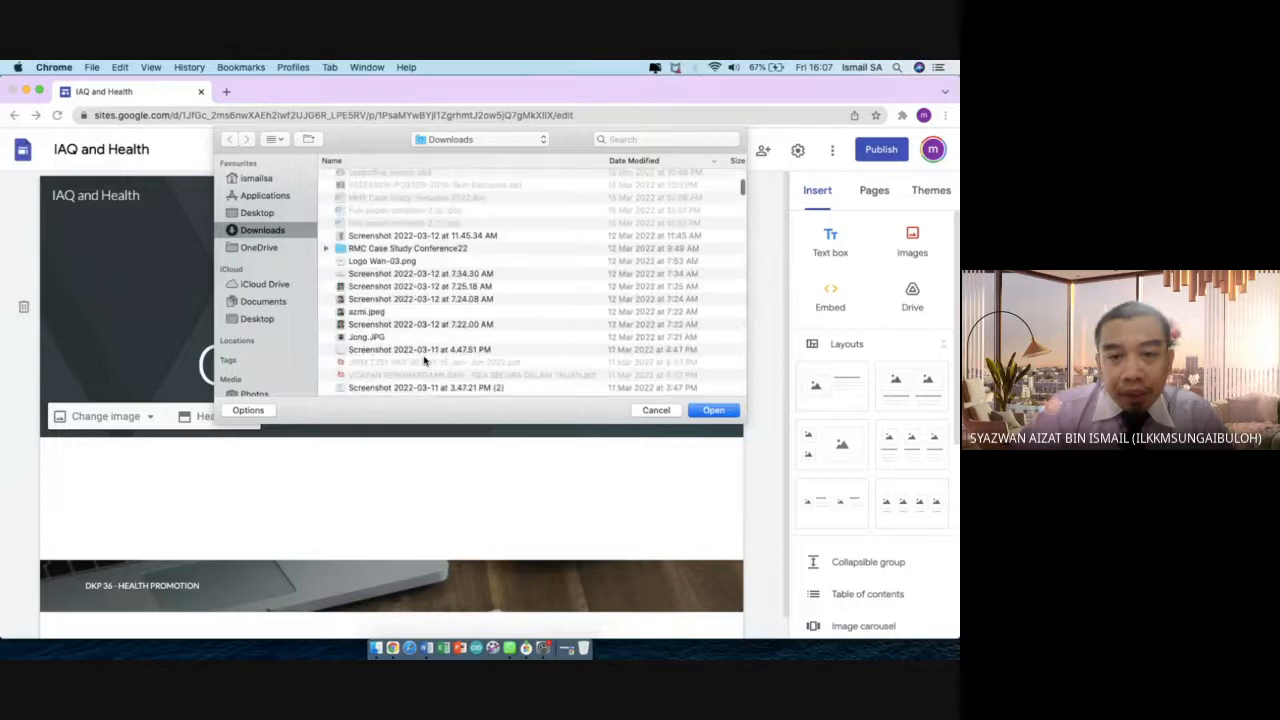
scroll(425, 360, down, 5)
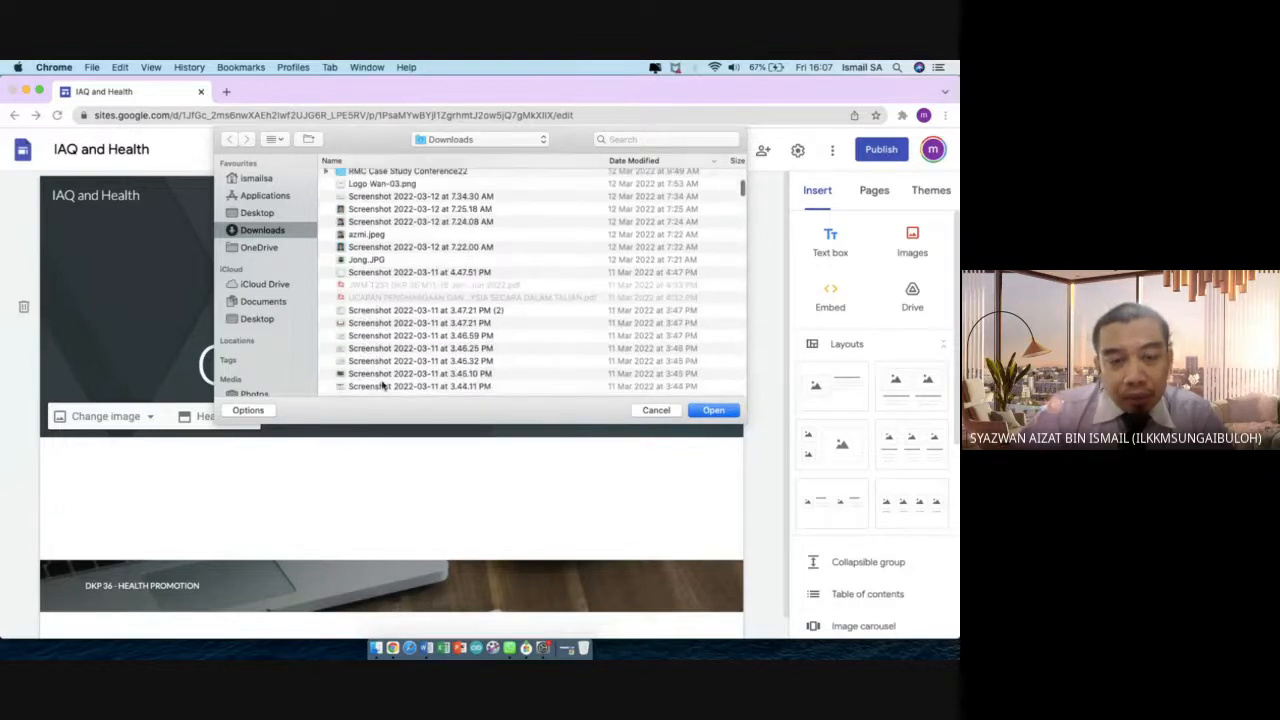
scroll(383, 386, down, 1)
click(371, 341)
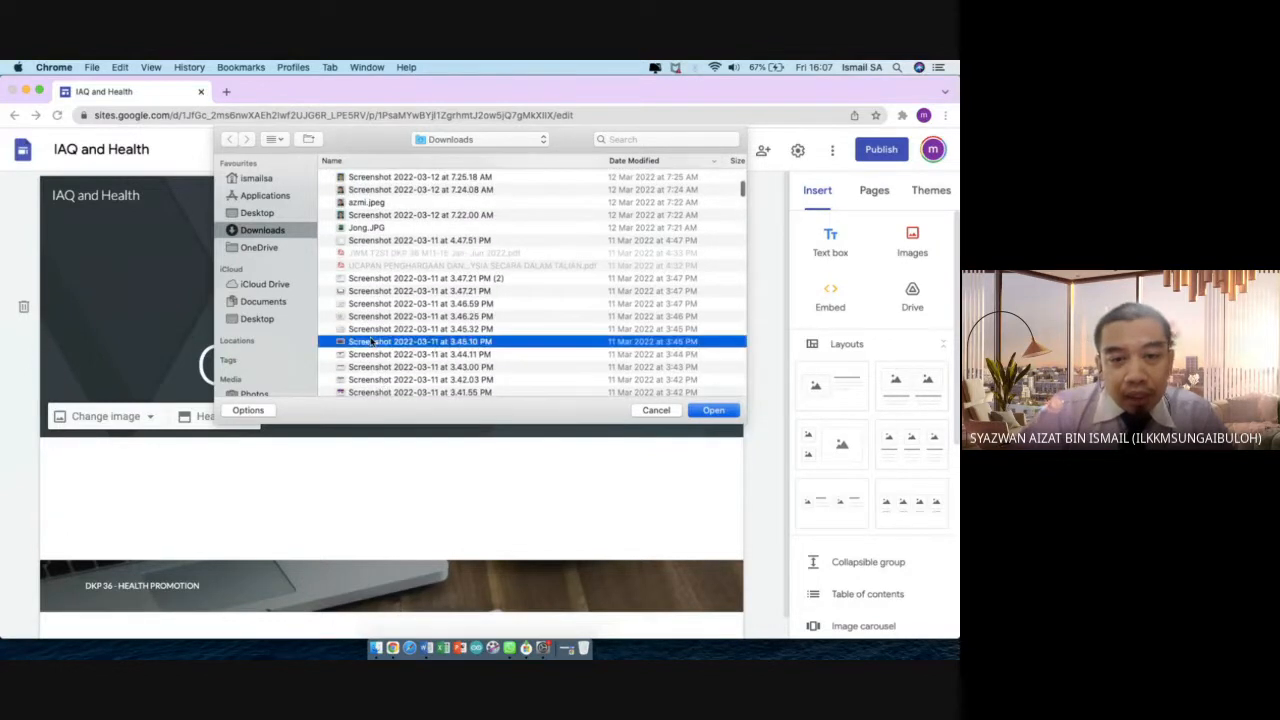
double_click(371, 341)
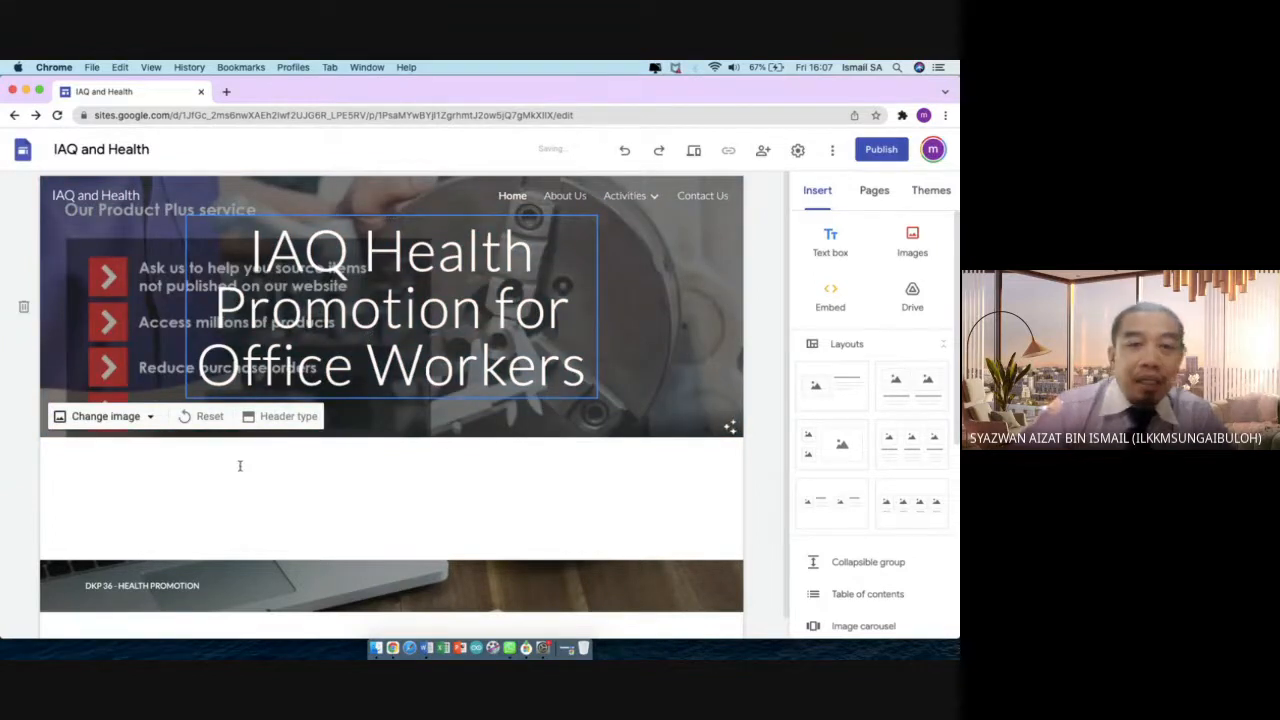
Clear the title text in the Home page header and delete its empty title box
triple_click(419, 363)
key(BackSpace)
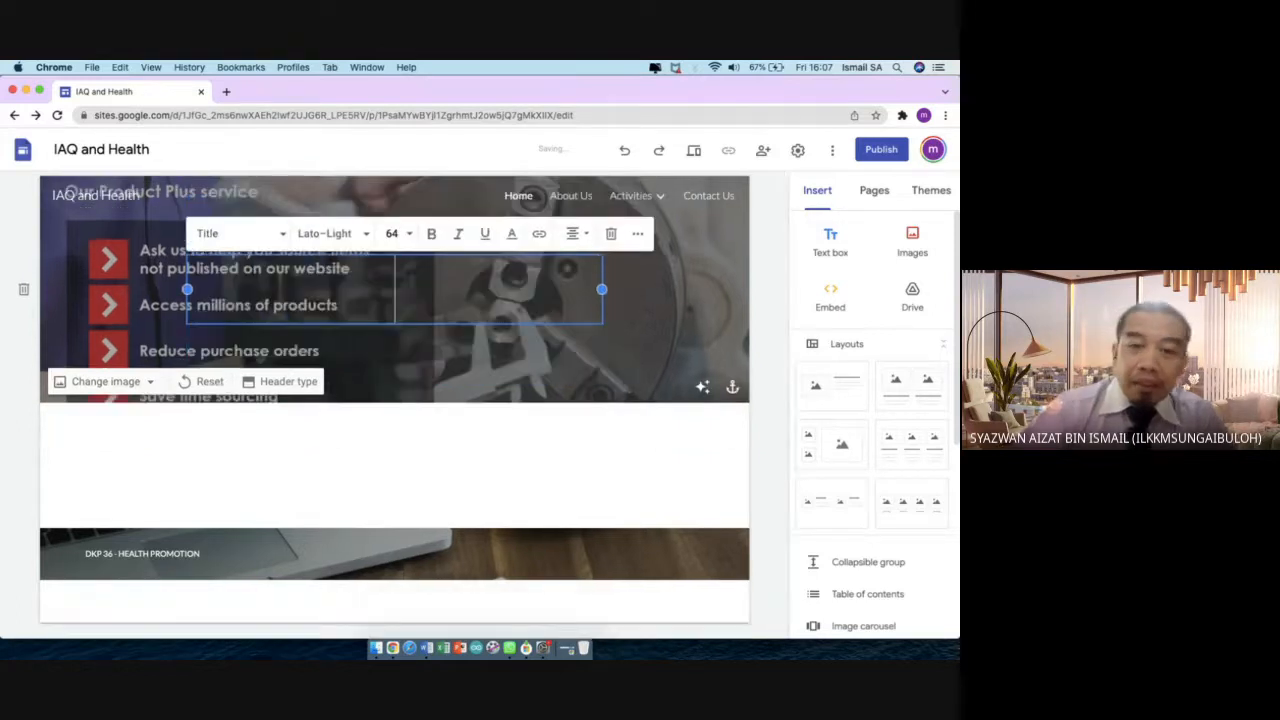
click(462, 459)
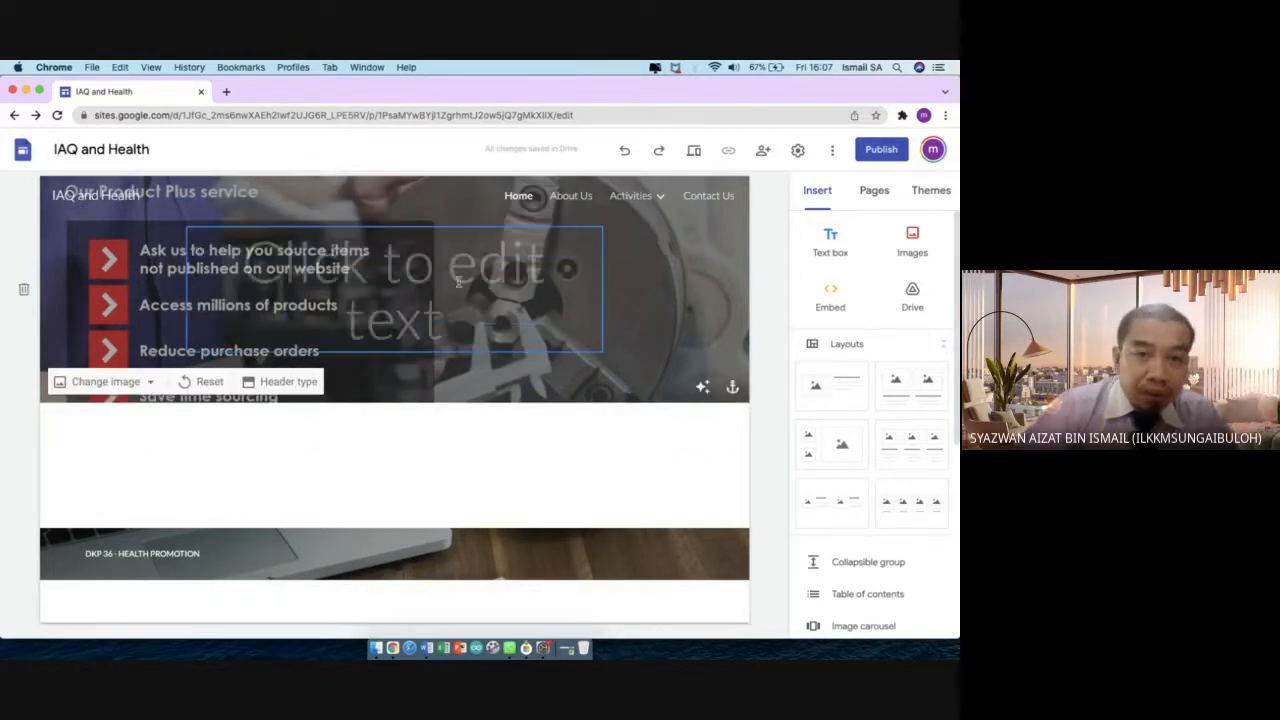
click(540, 292)
click(610, 234)
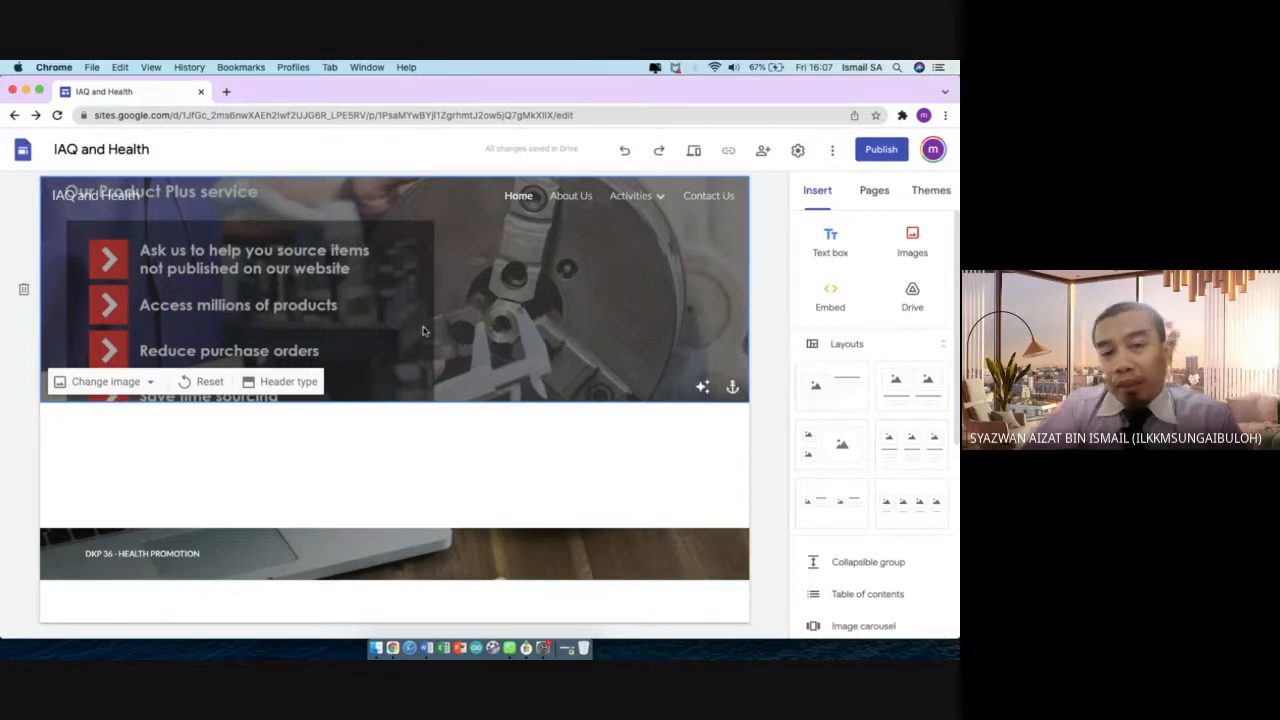
Try the top, right, left and top-left anchors for the header image, reset it to centre, and toggle its readability adjustment off and on
click(733, 387)
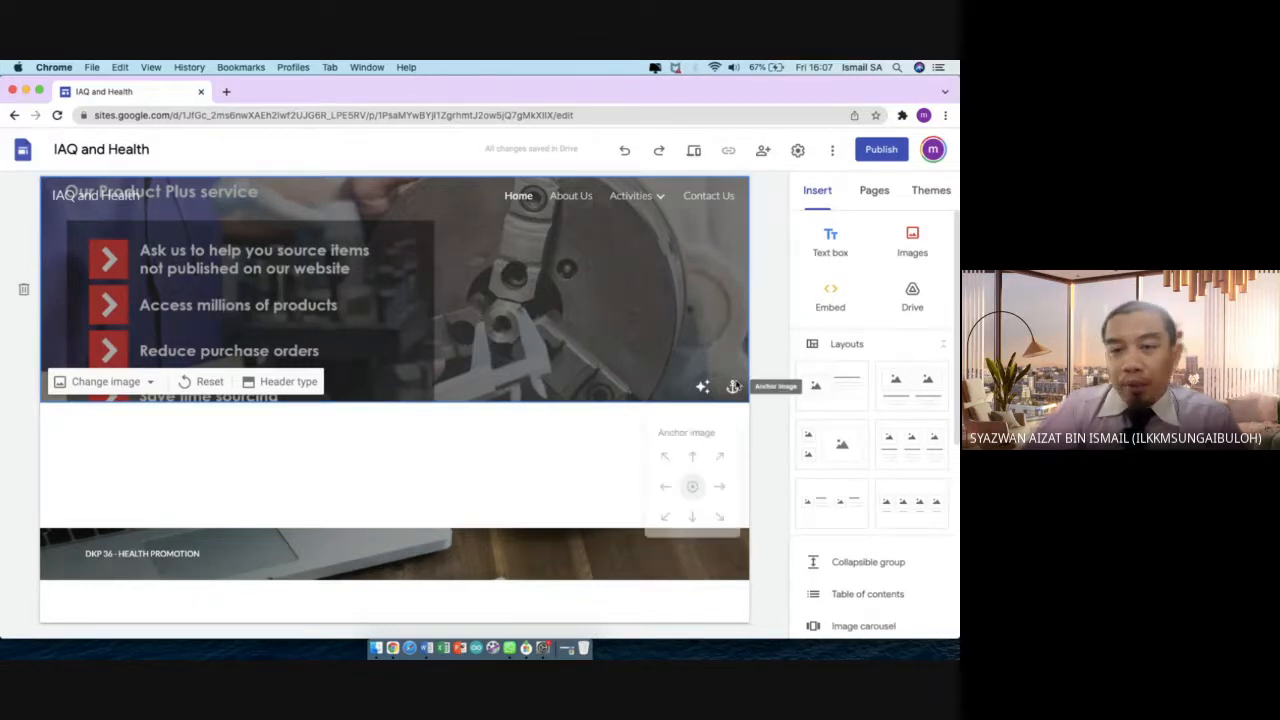
click(695, 455)
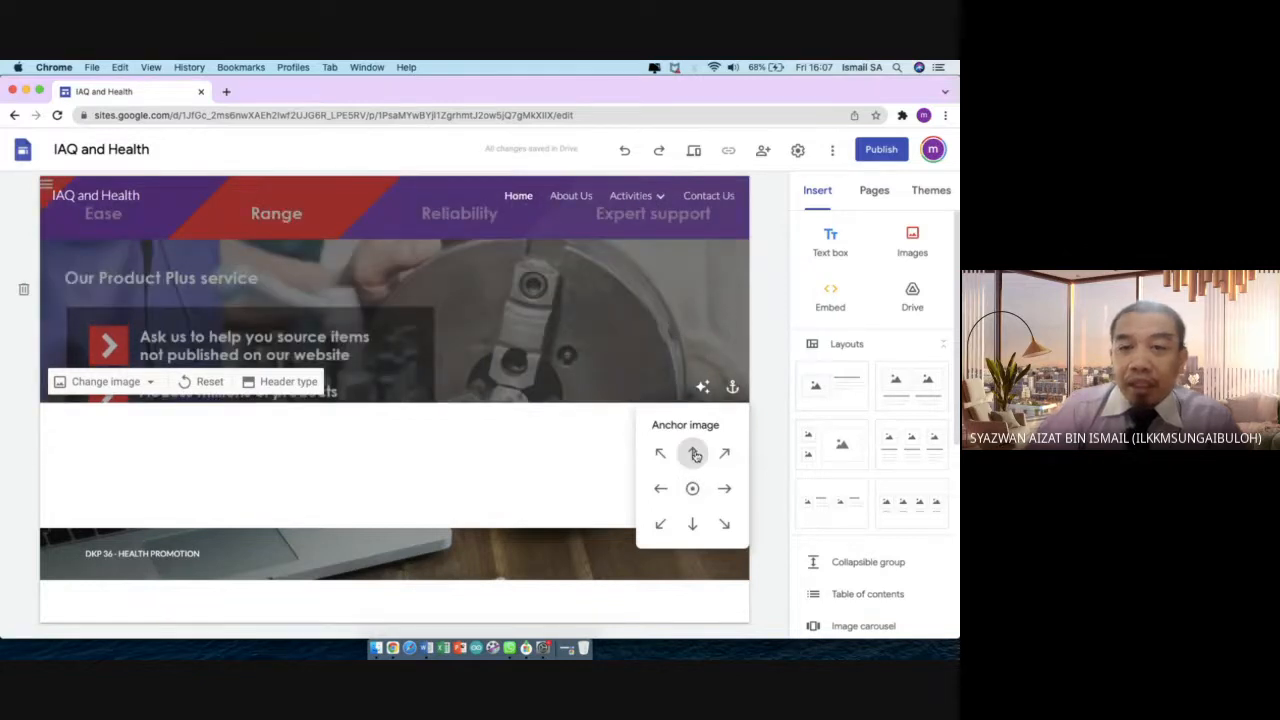
click(725, 489)
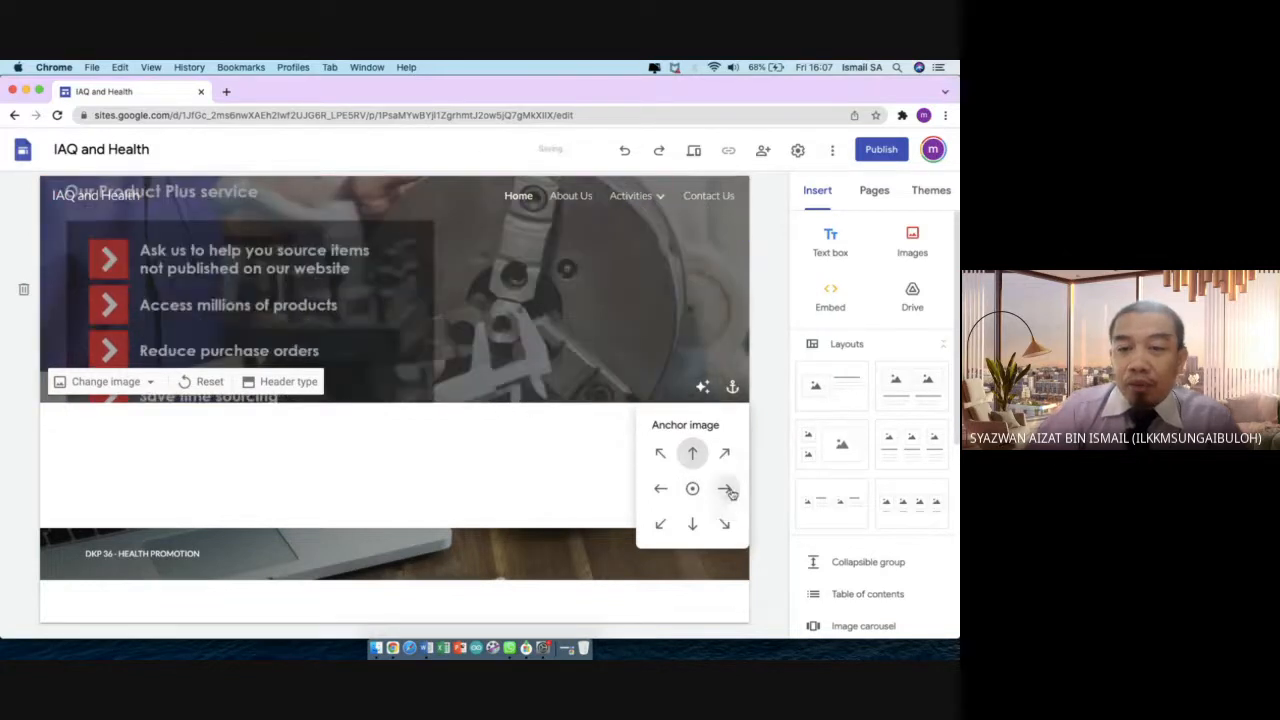
click(657, 491)
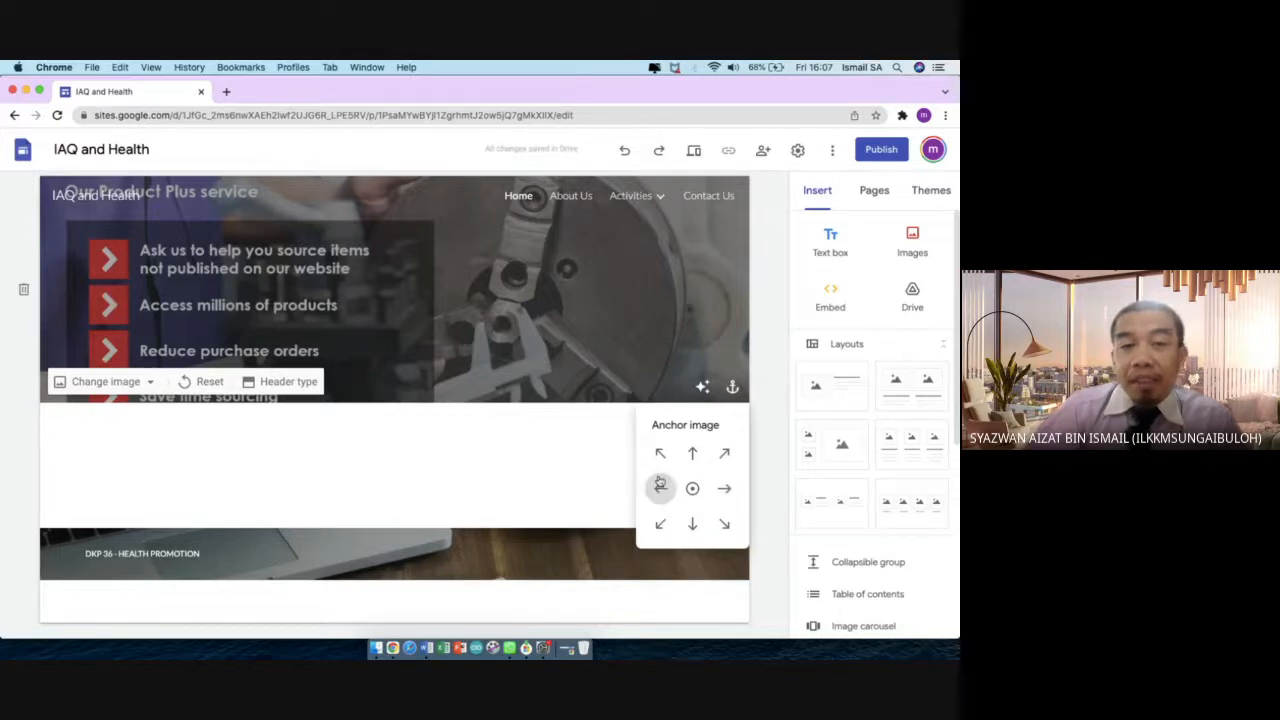
click(661, 452)
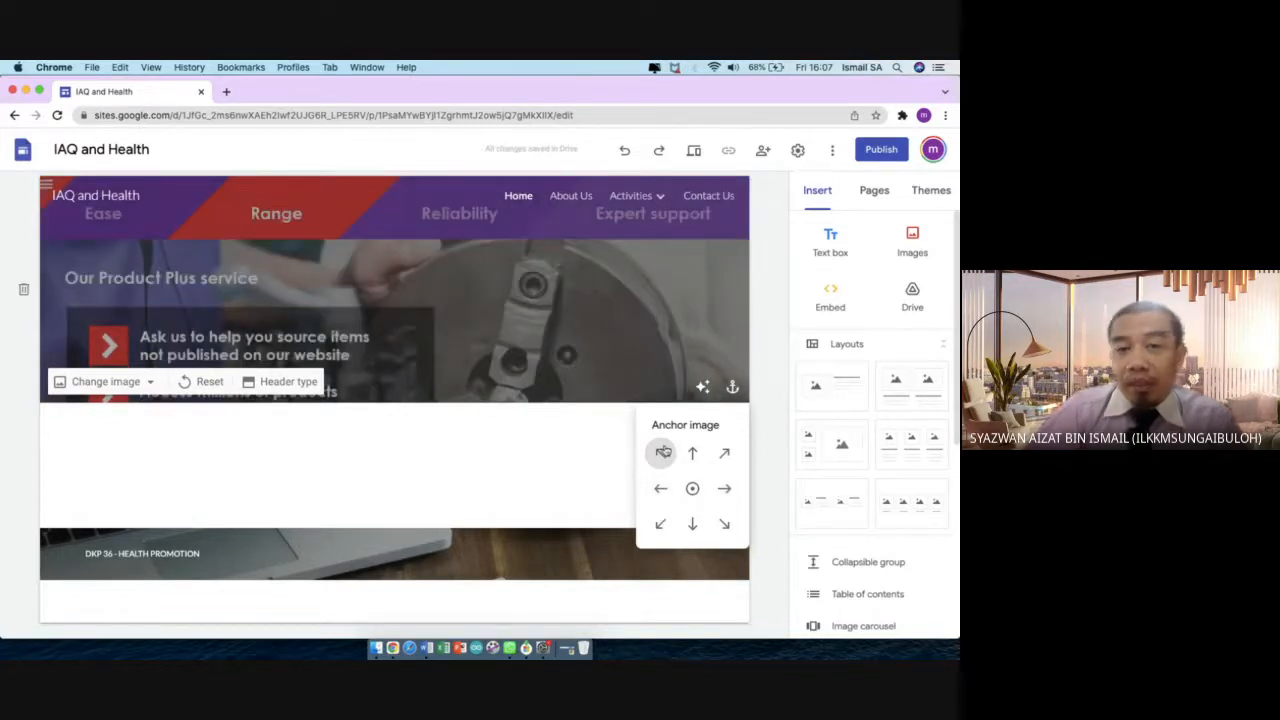
click(692, 488)
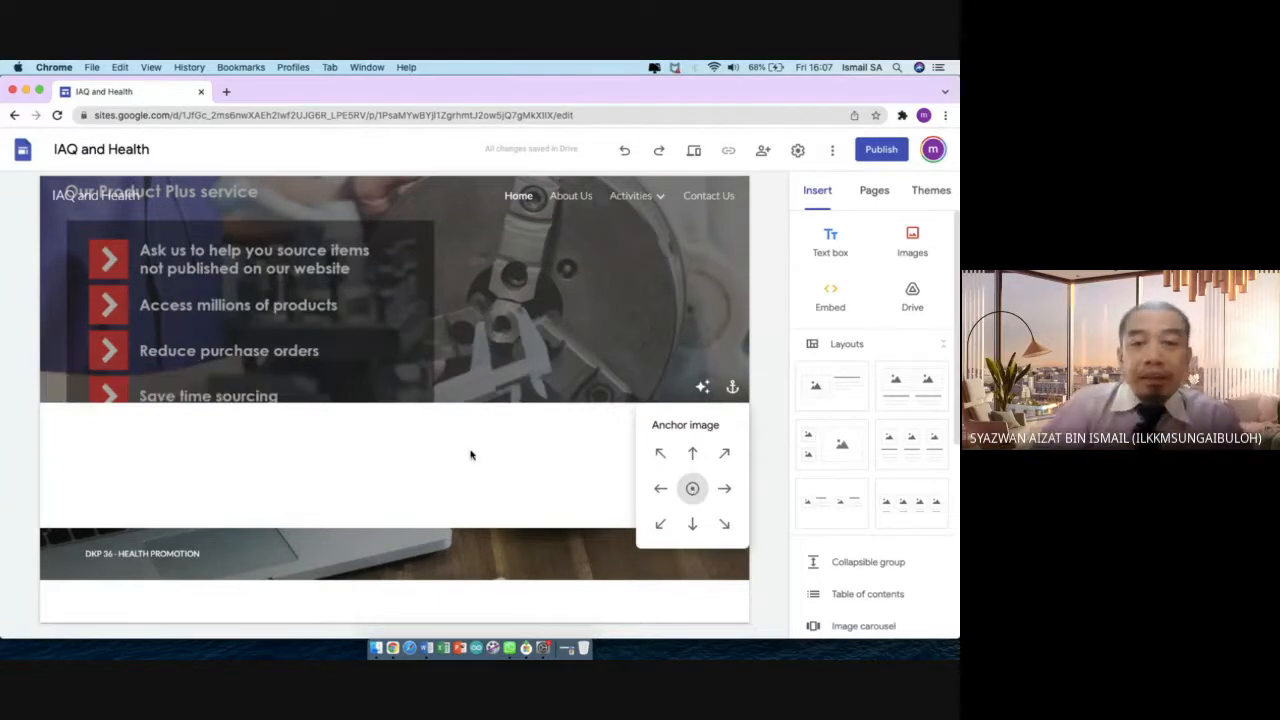
click(503, 458)
click(702, 388)
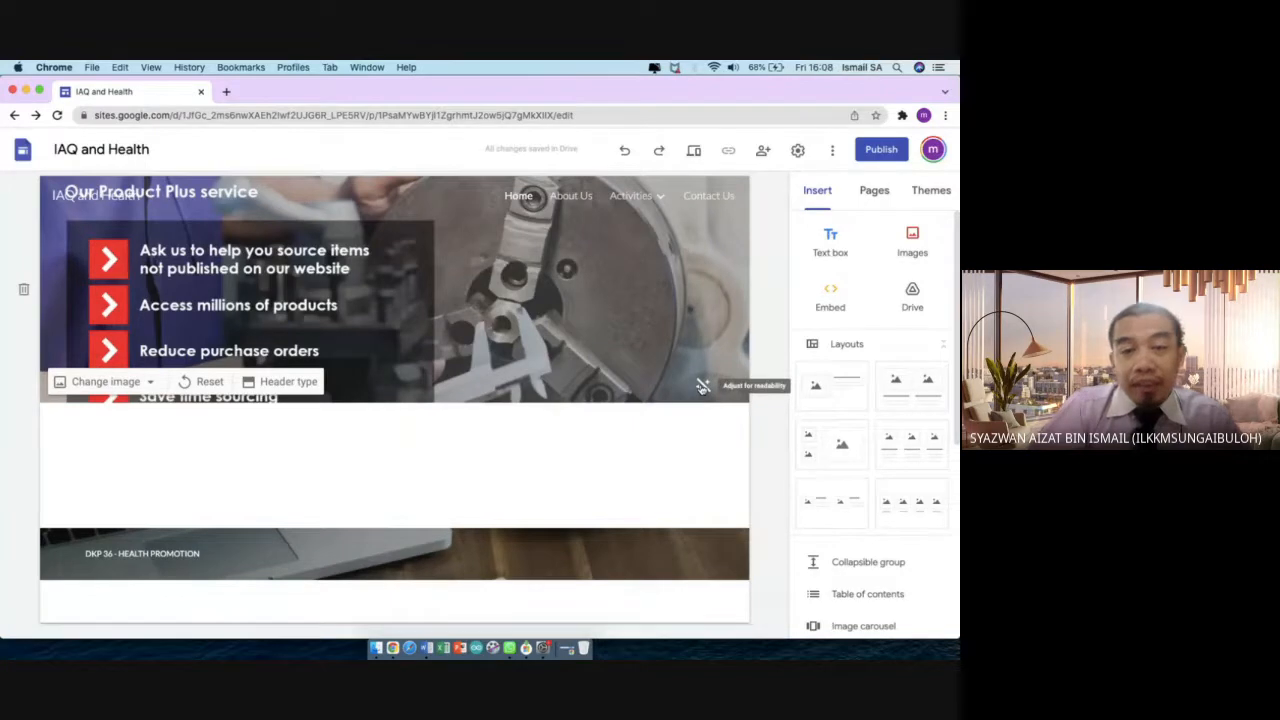
click(702, 388)
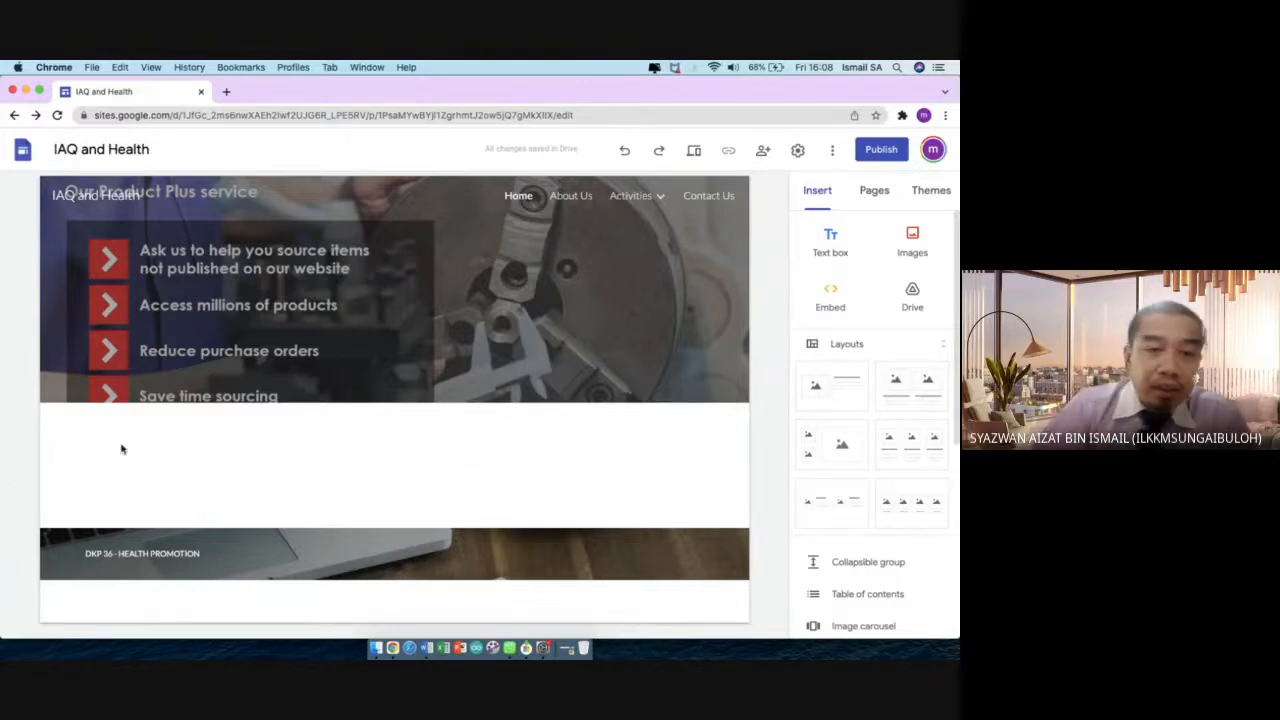
Try the Large banner, Title only and Cover header types on the Home page header, and return it to Banner
mouse_move(148, 366)
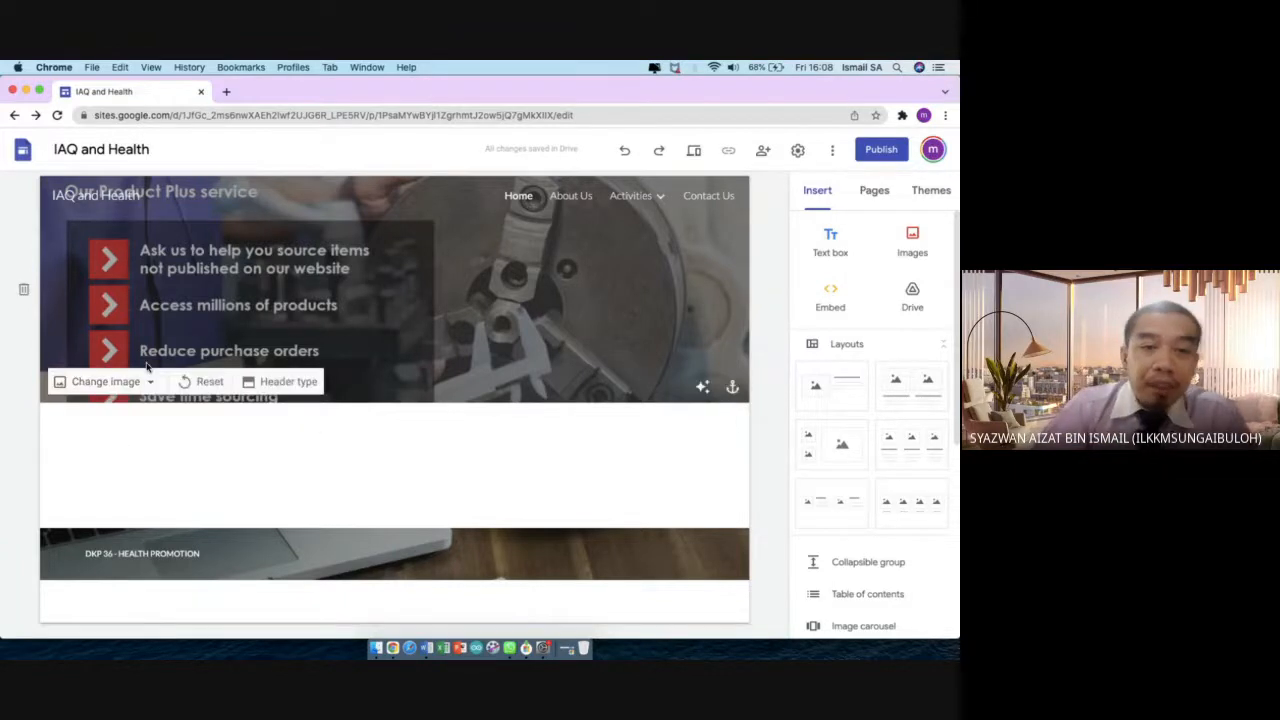
click(268, 383)
click(193, 385)
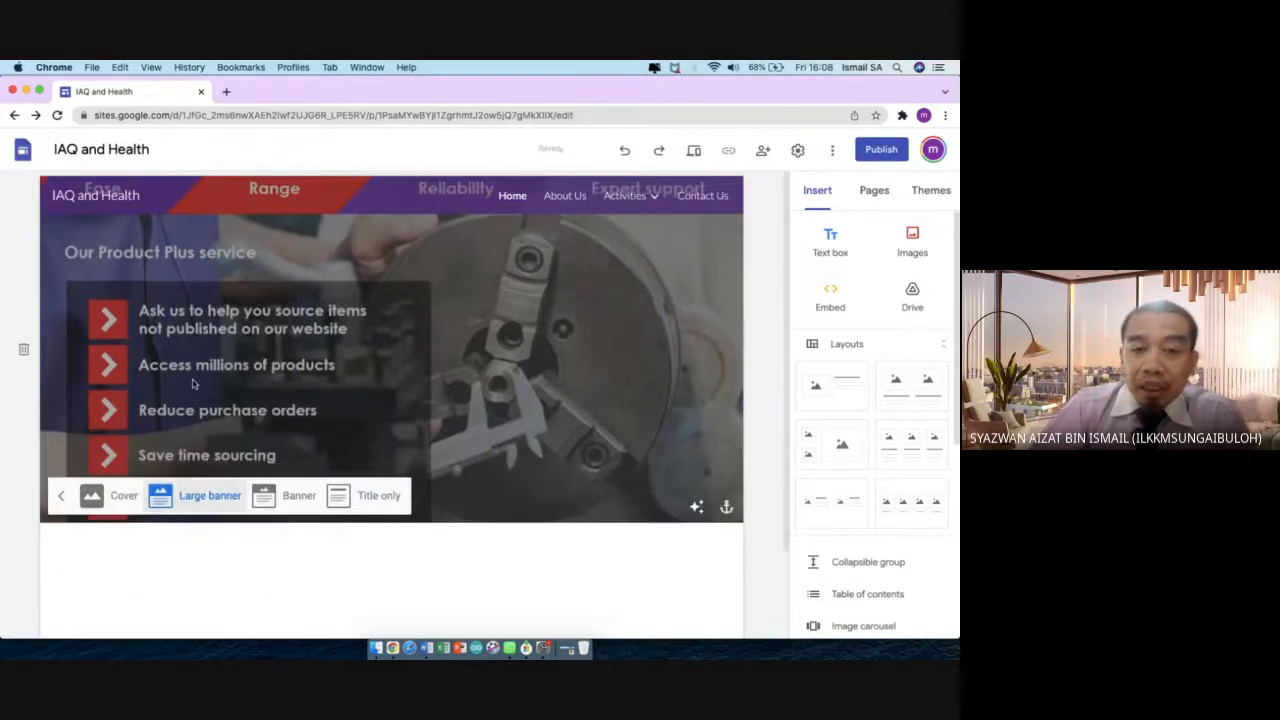
click(303, 498)
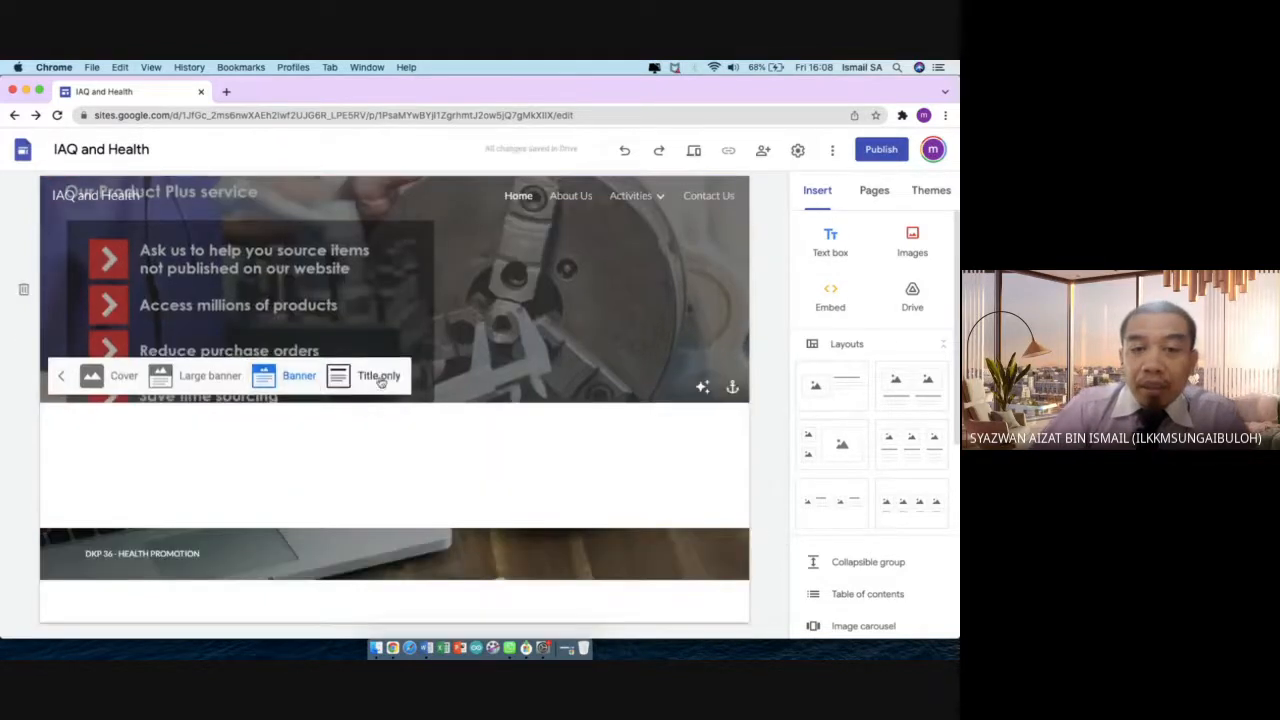
click(385, 376)
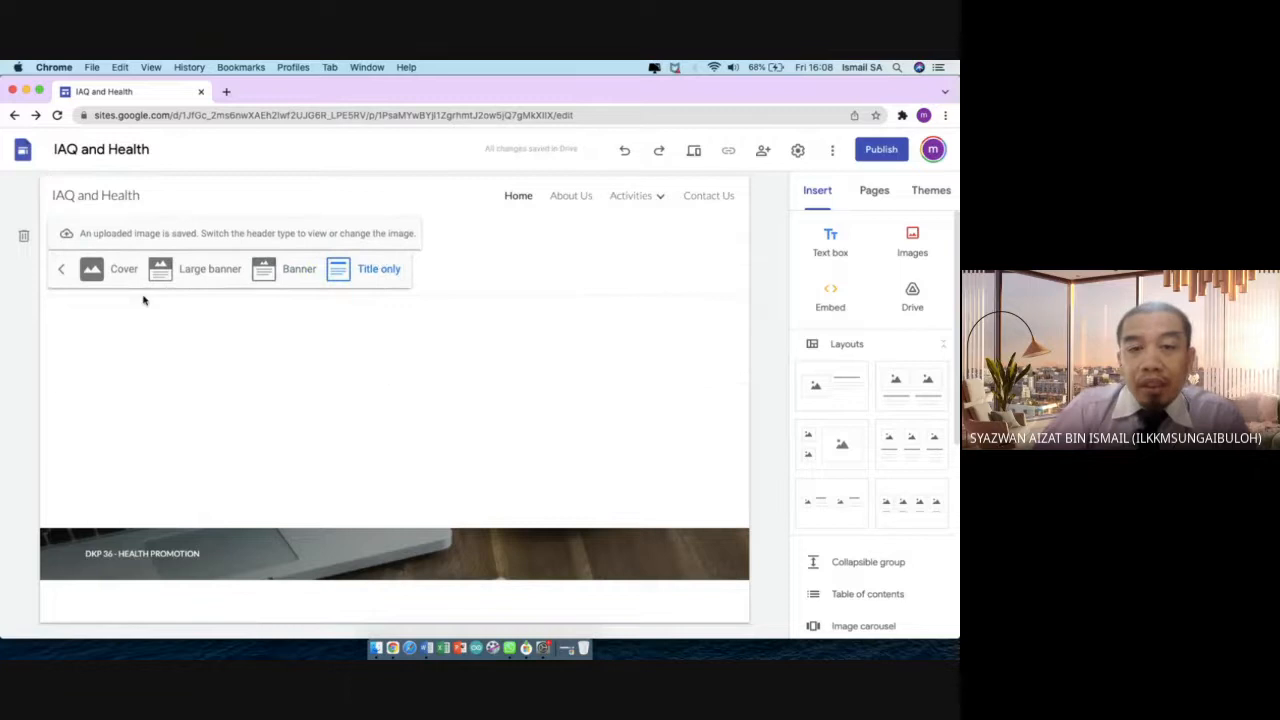
click(114, 268)
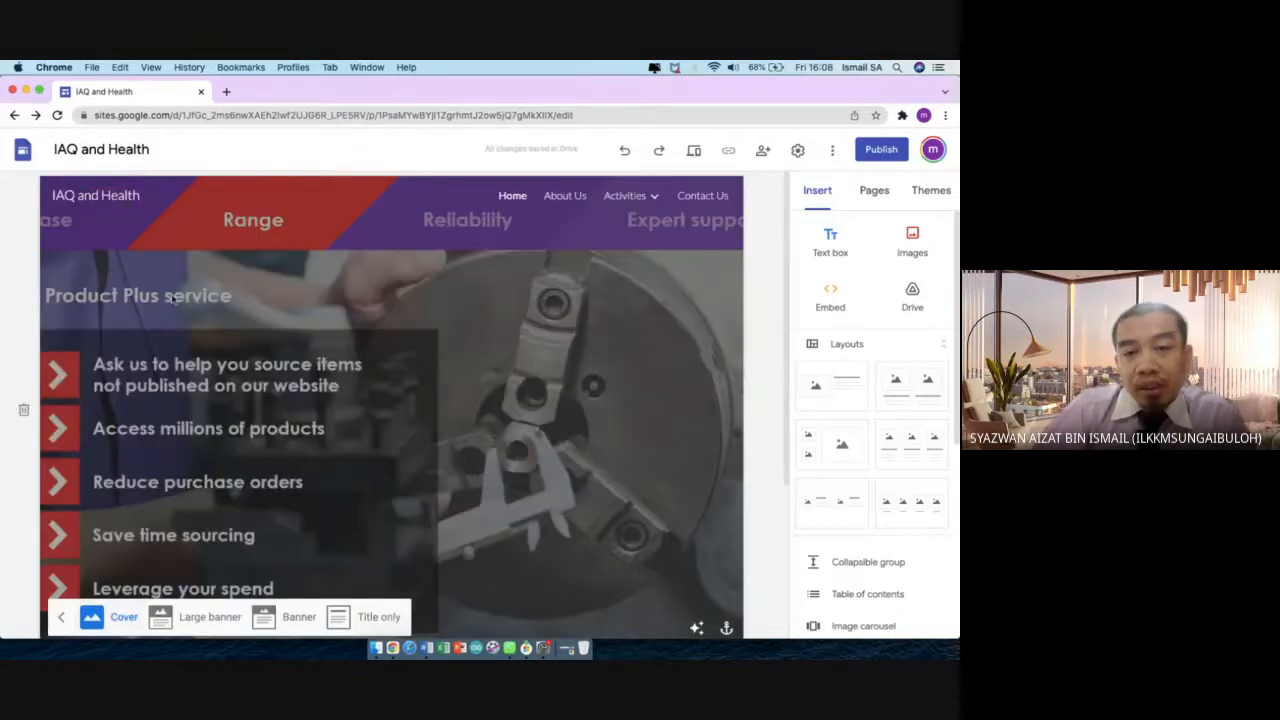
scroll(300, 400, down, 3)
click(306, 403)
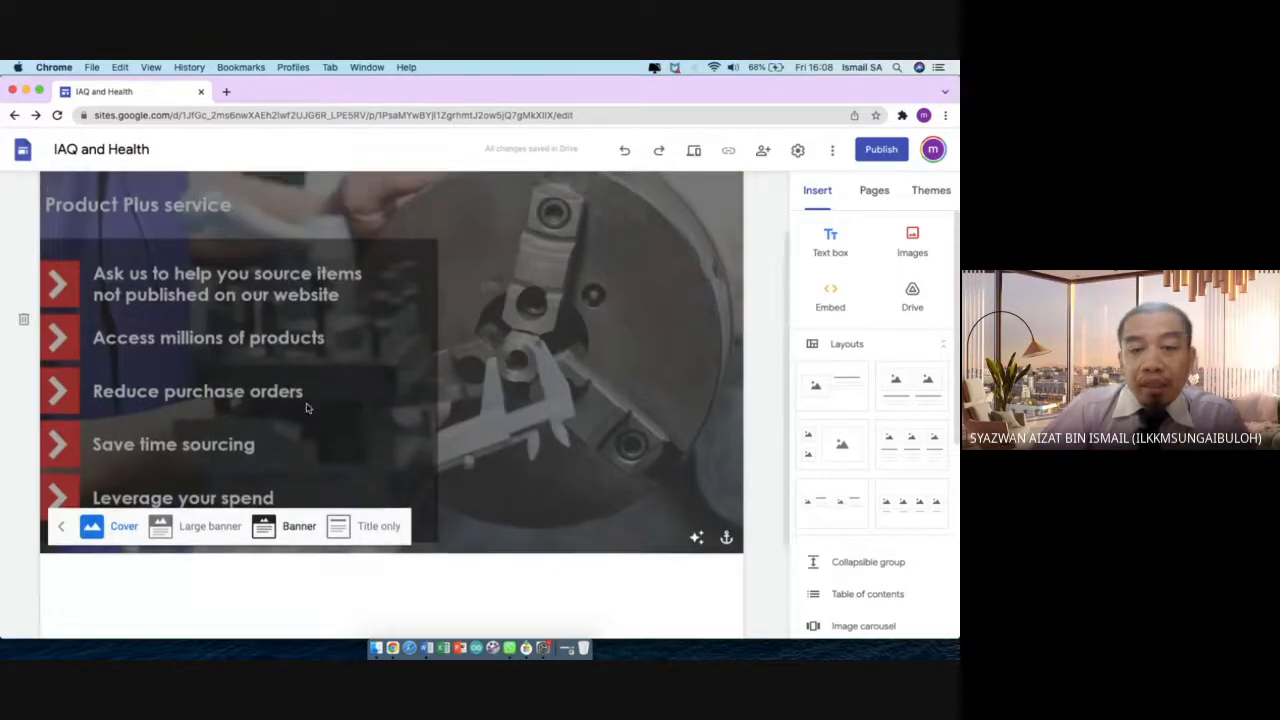
click(214, 526)
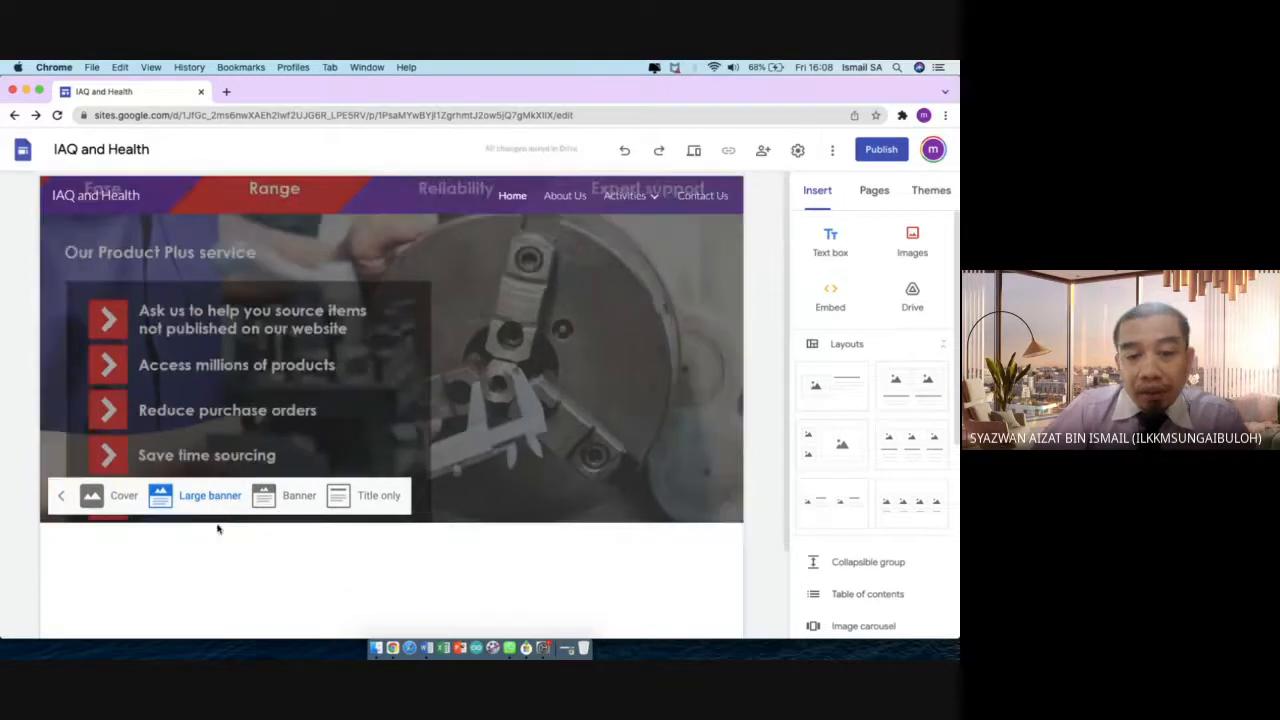
click(298, 495)
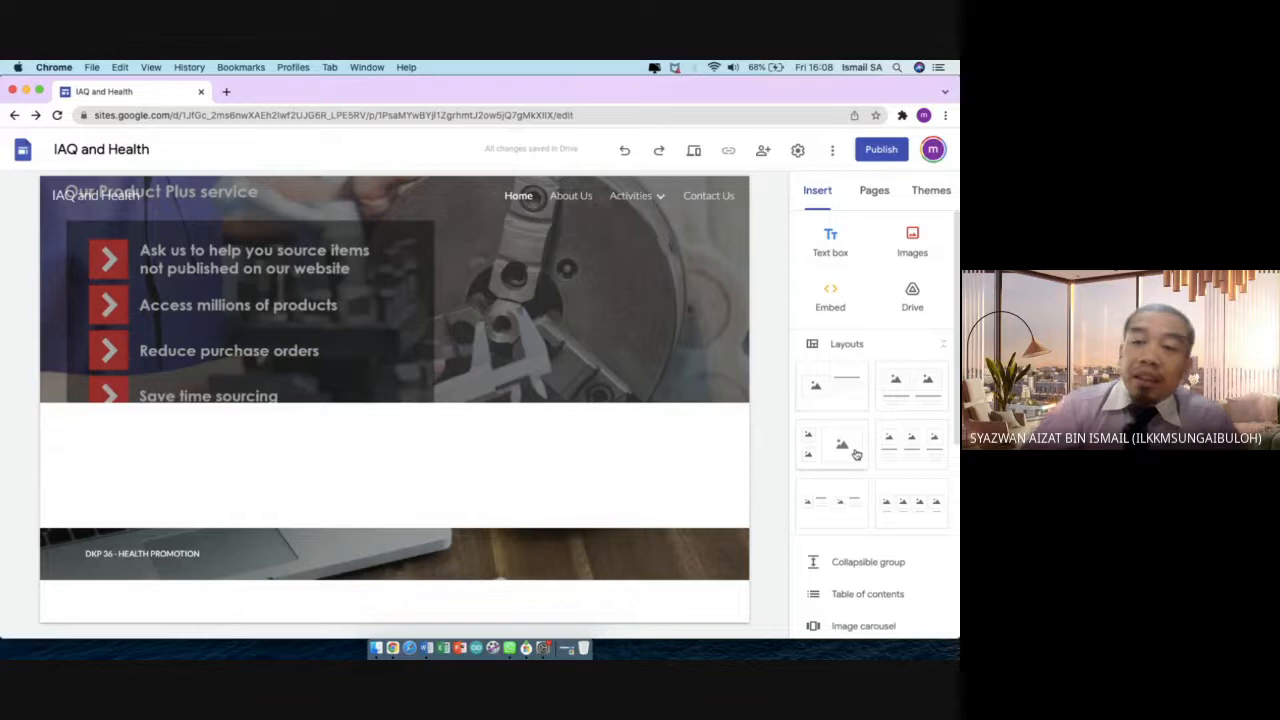
Insert the layout with two image placeholders and text underneath below the Home page header
scroll(852, 452, down, 3)
scroll(856, 455, down, 1)
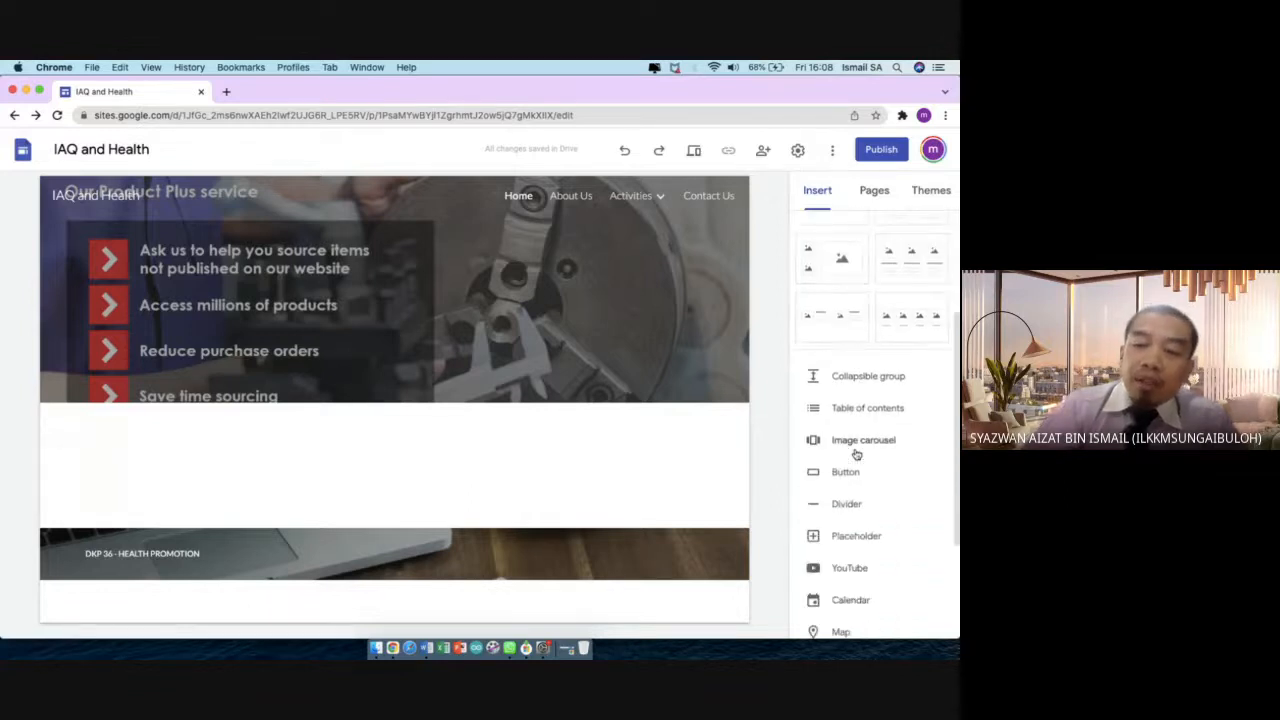
scroll(856, 455, up, 4)
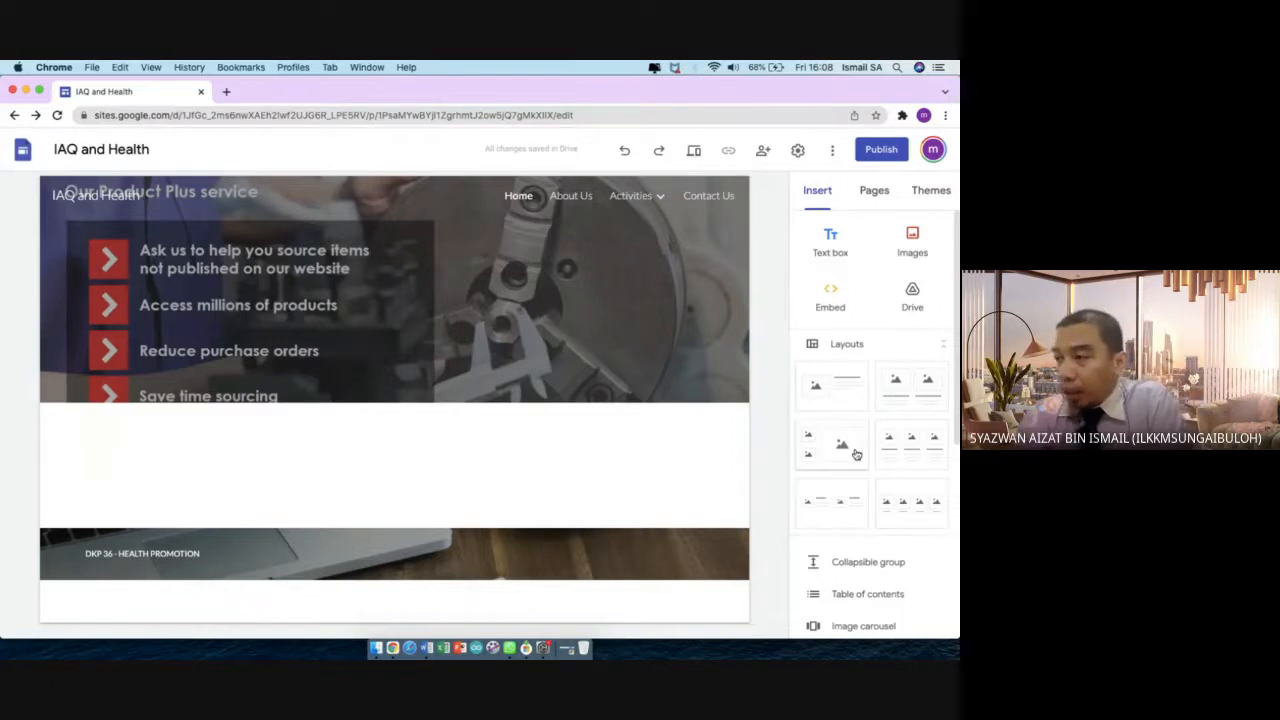
click(912, 394)
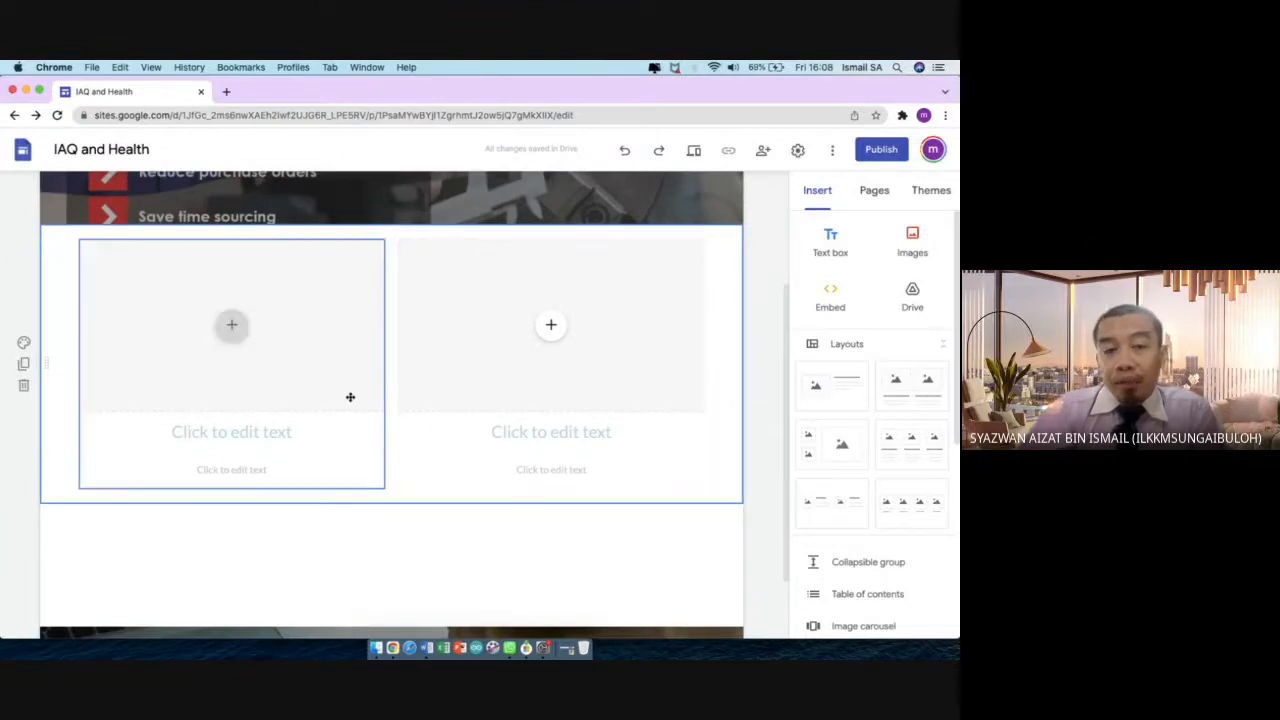
scroll(436, 409, up, 2)
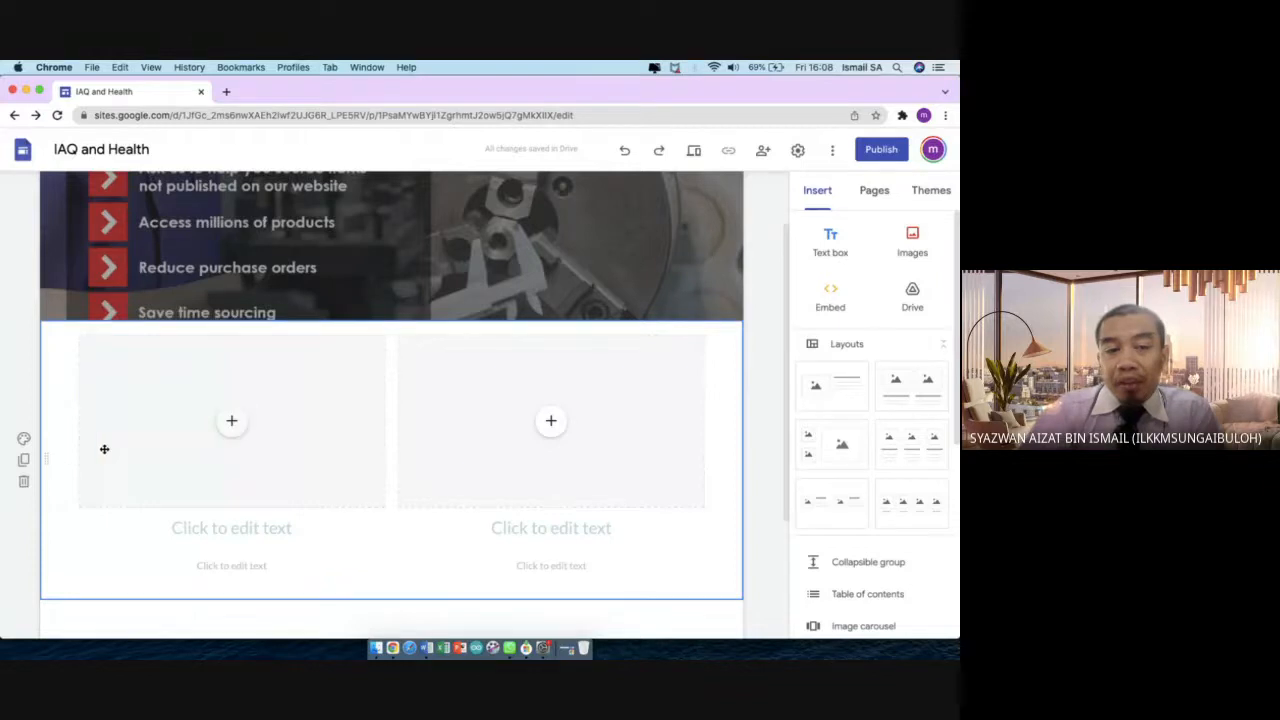
Insert a divider and move it above the two-column layout, directly below the header image
scroll(874, 583, down, 3)
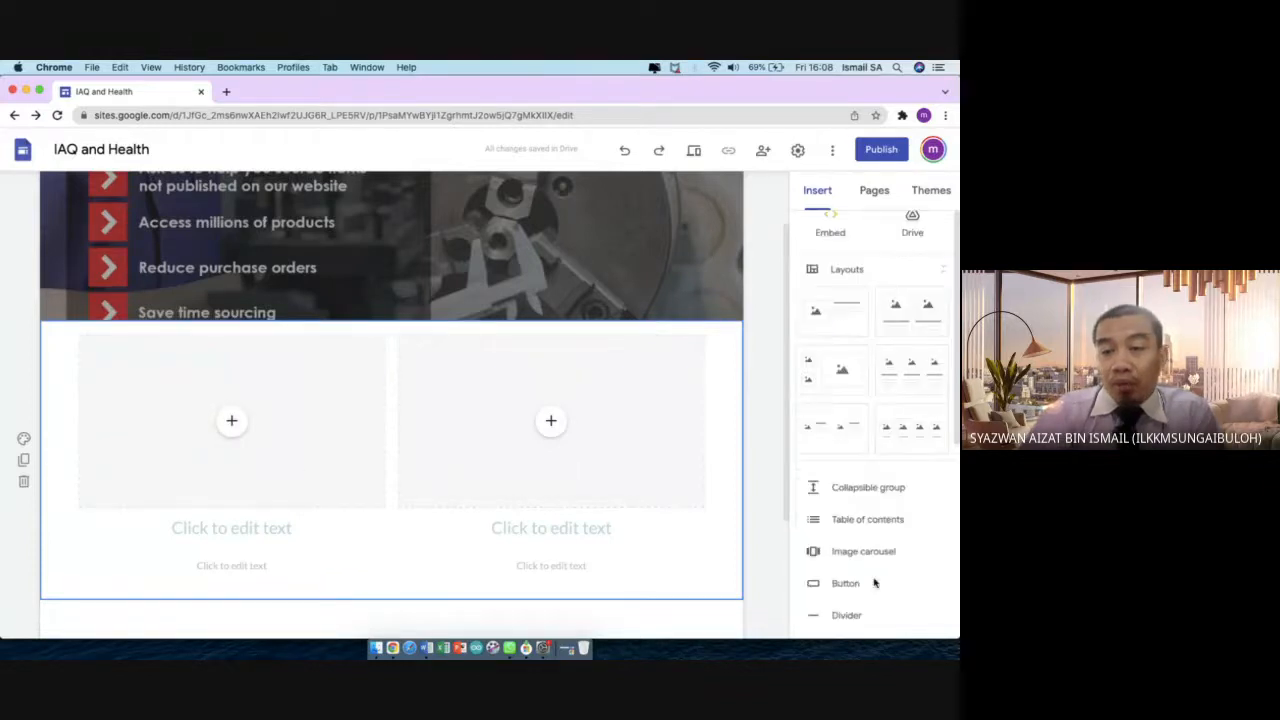
click(846, 553)
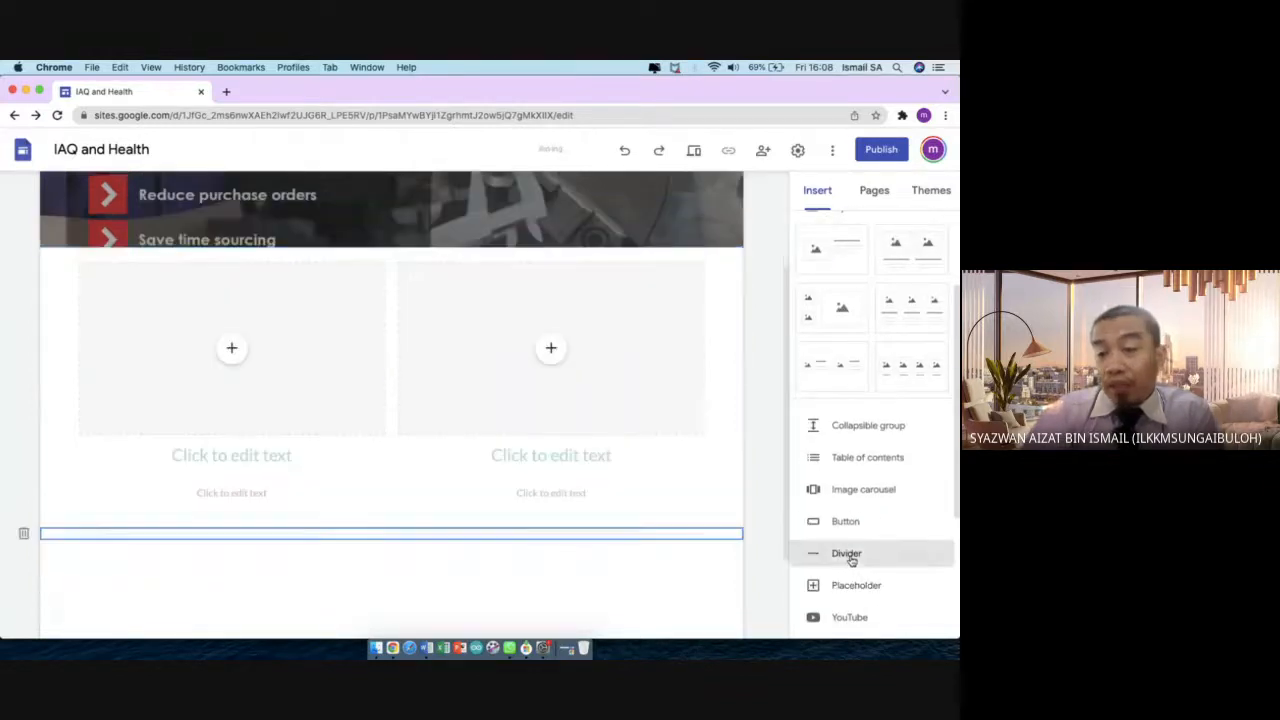
scroll(430, 440, up, 1)
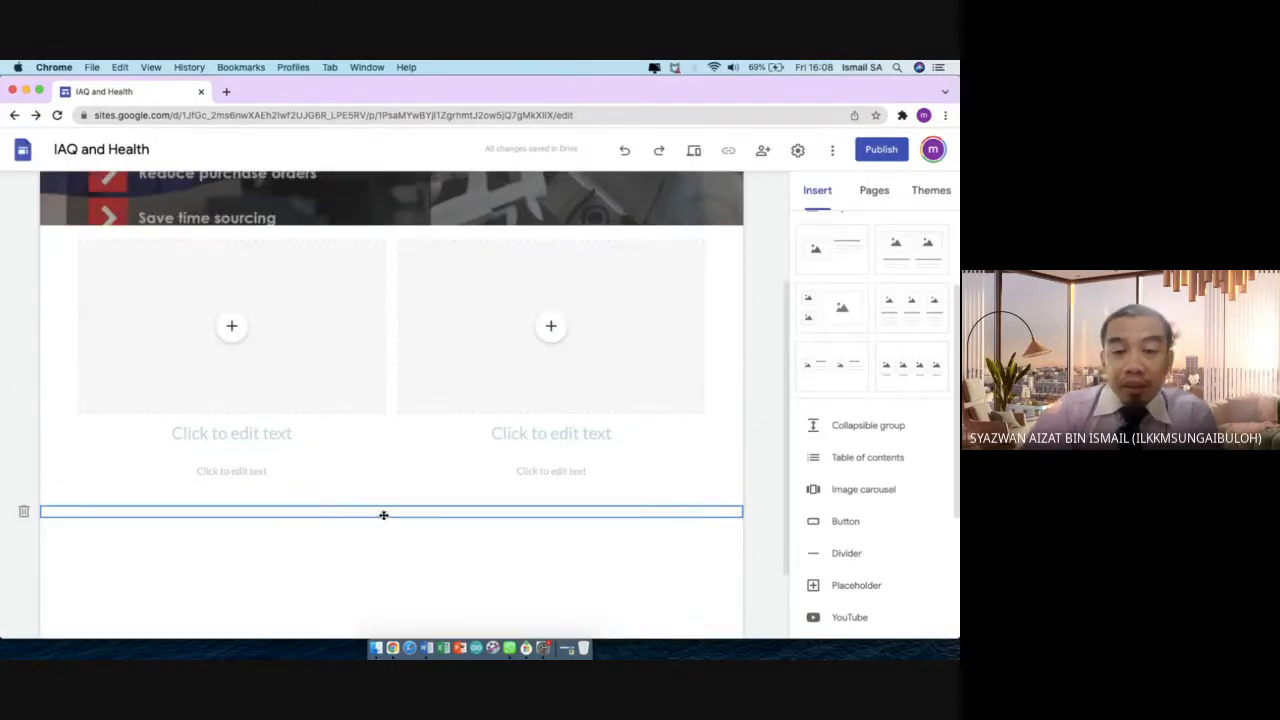
drag(383, 514, 395, 245)
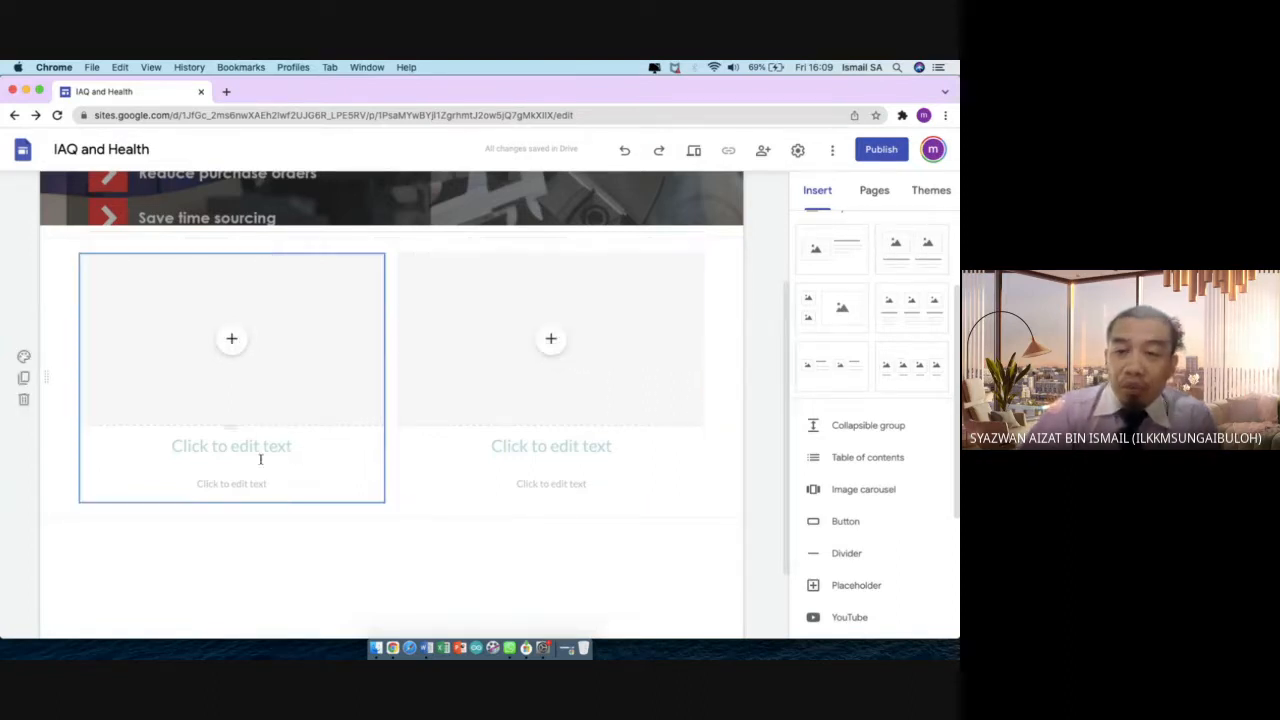
Open the YouTube video picker for the two-column layout's first placeholder, dismiss it, and remove the two-column section and its divider
click(232, 341)
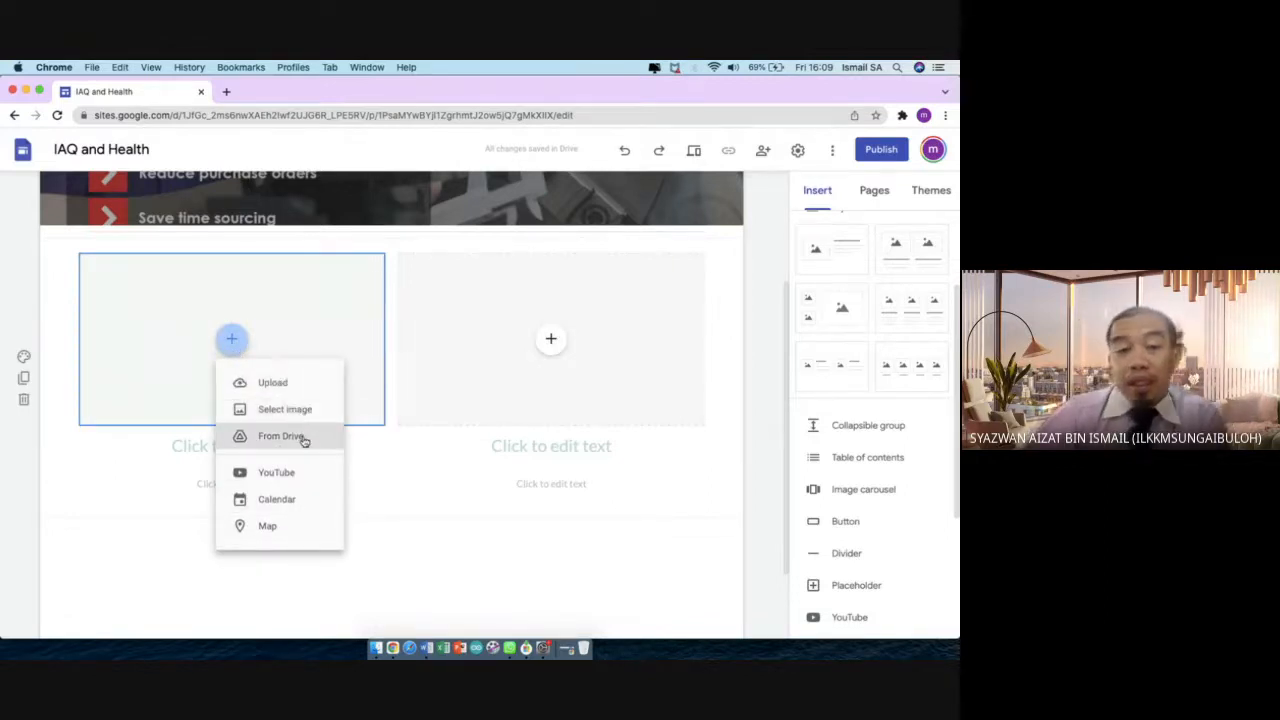
click(270, 478)
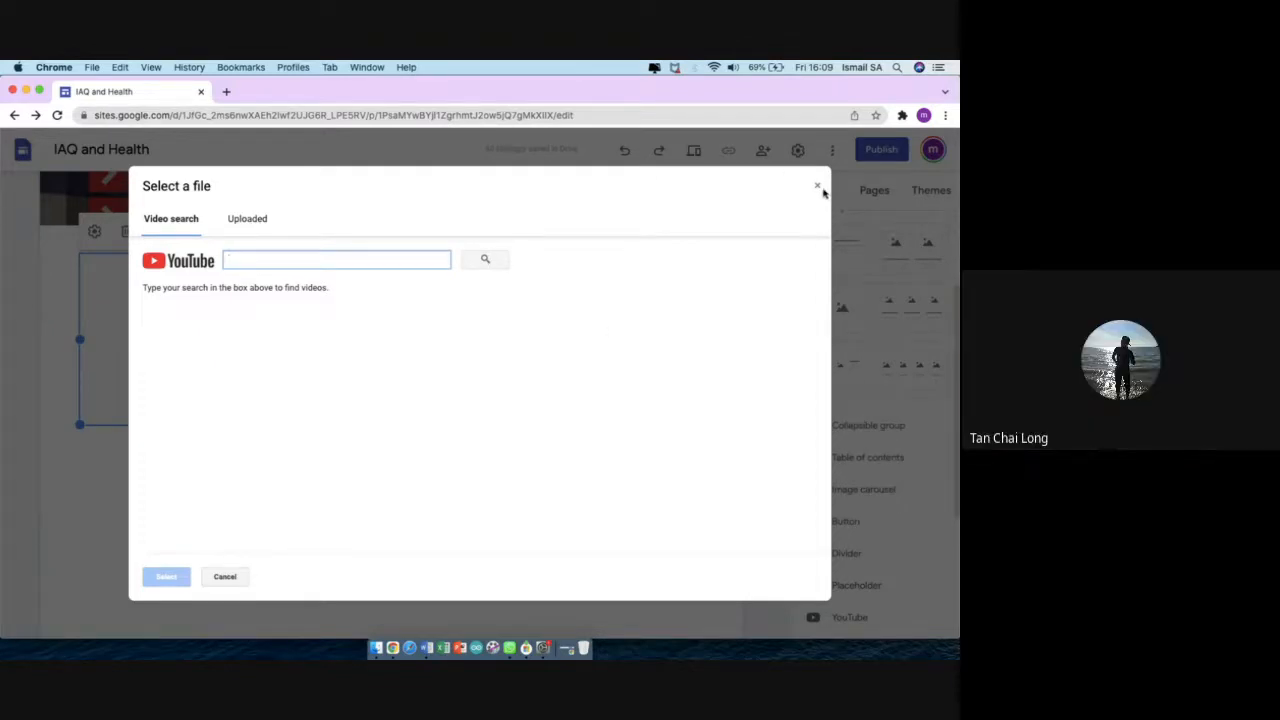
click(818, 190)
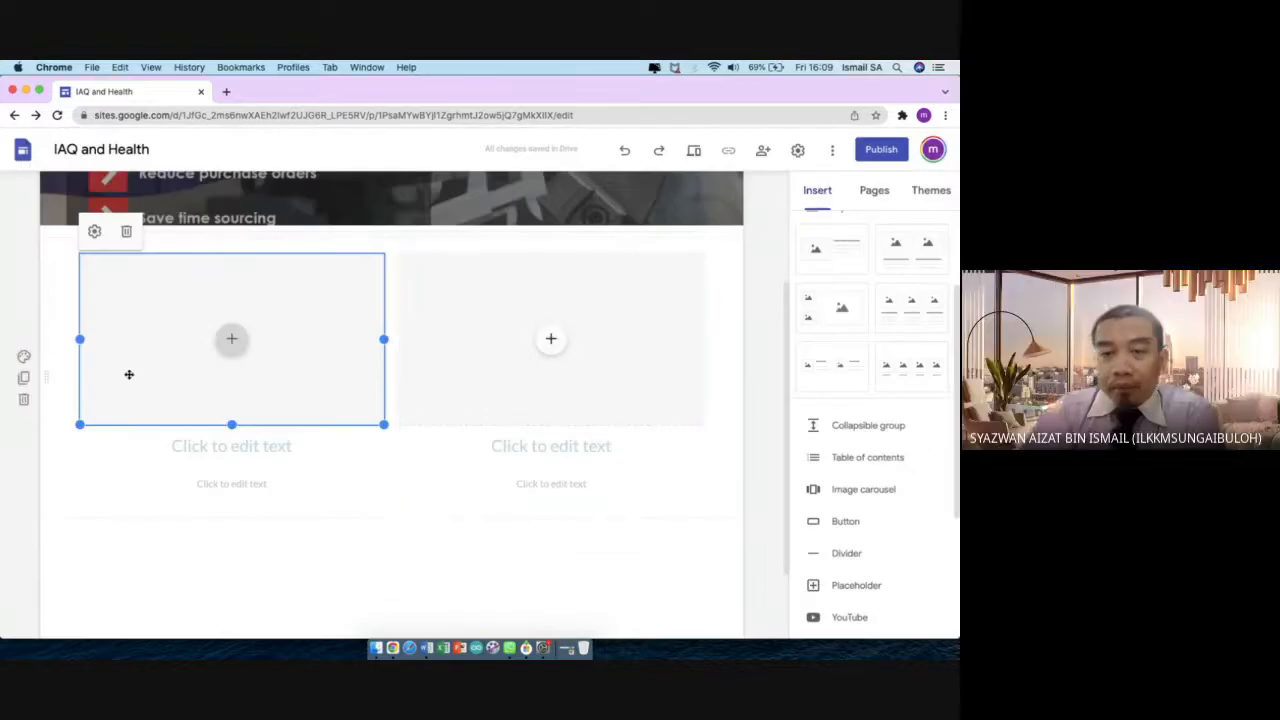
mouse_move(26, 406)
click(25, 409)
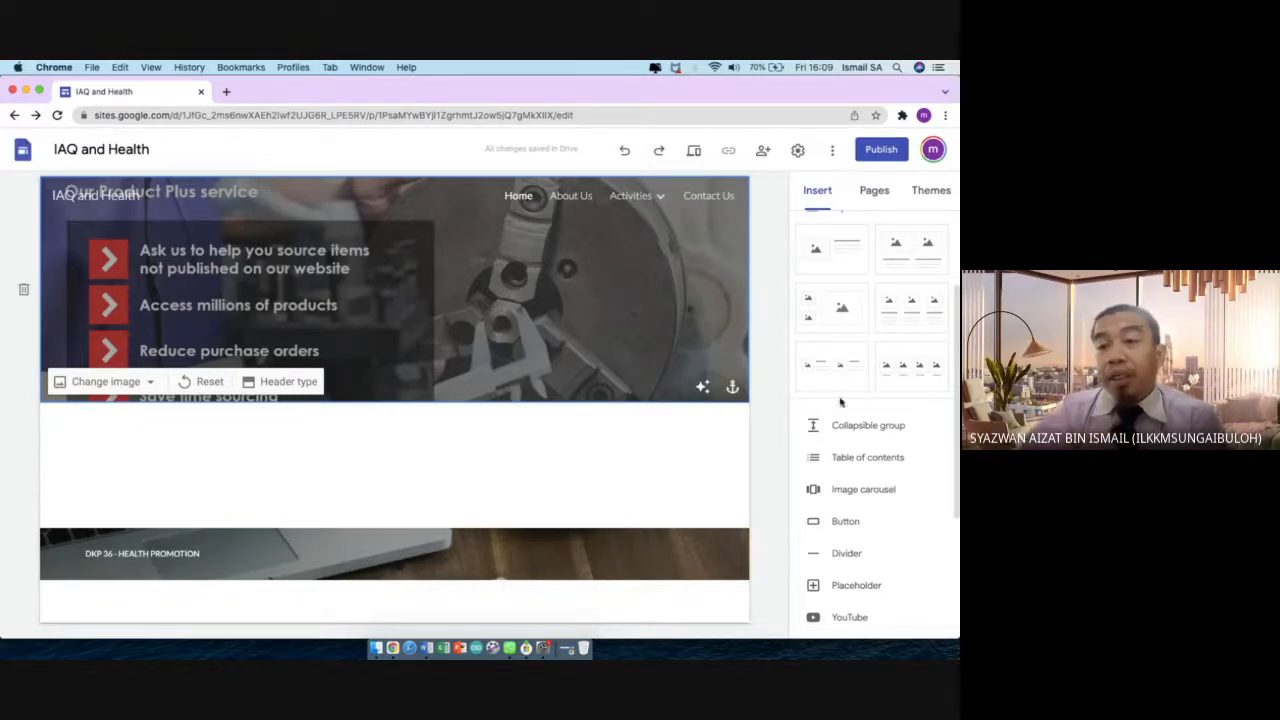
Insert the two-image layout with text underneath, followed by the layout with two small images beside one large image
scroll(866, 409, up, 3)
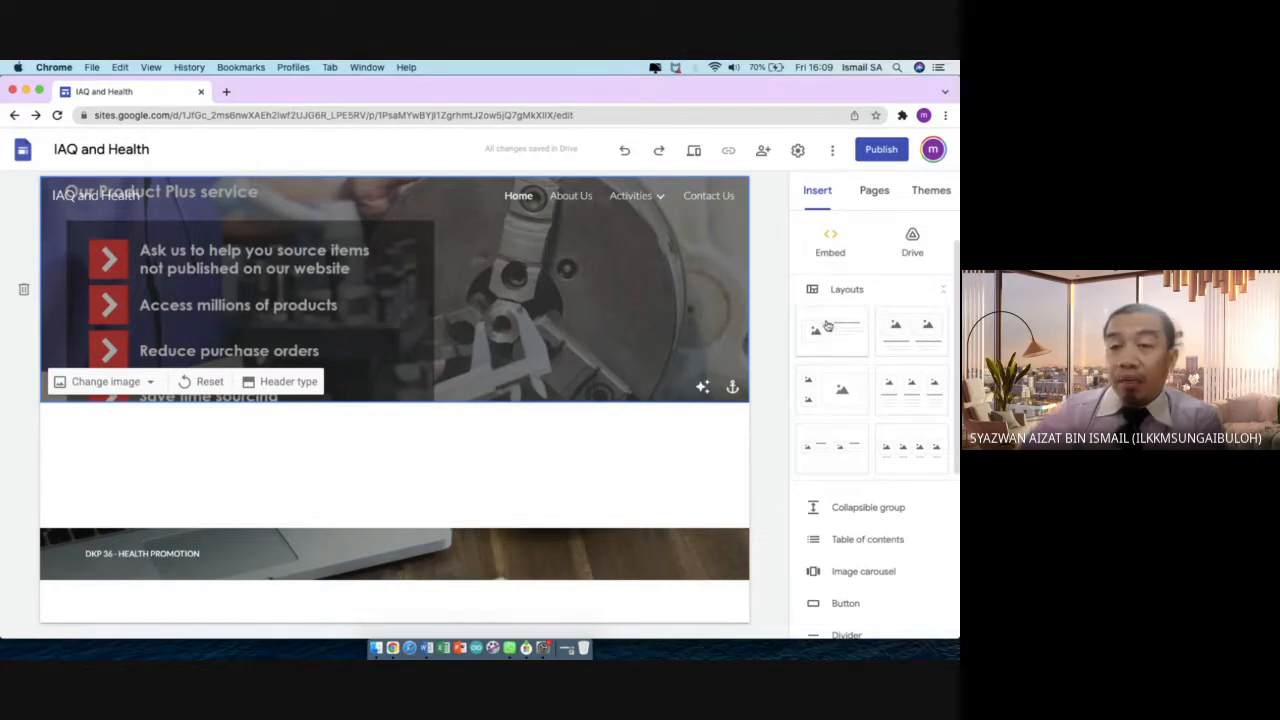
click(895, 336)
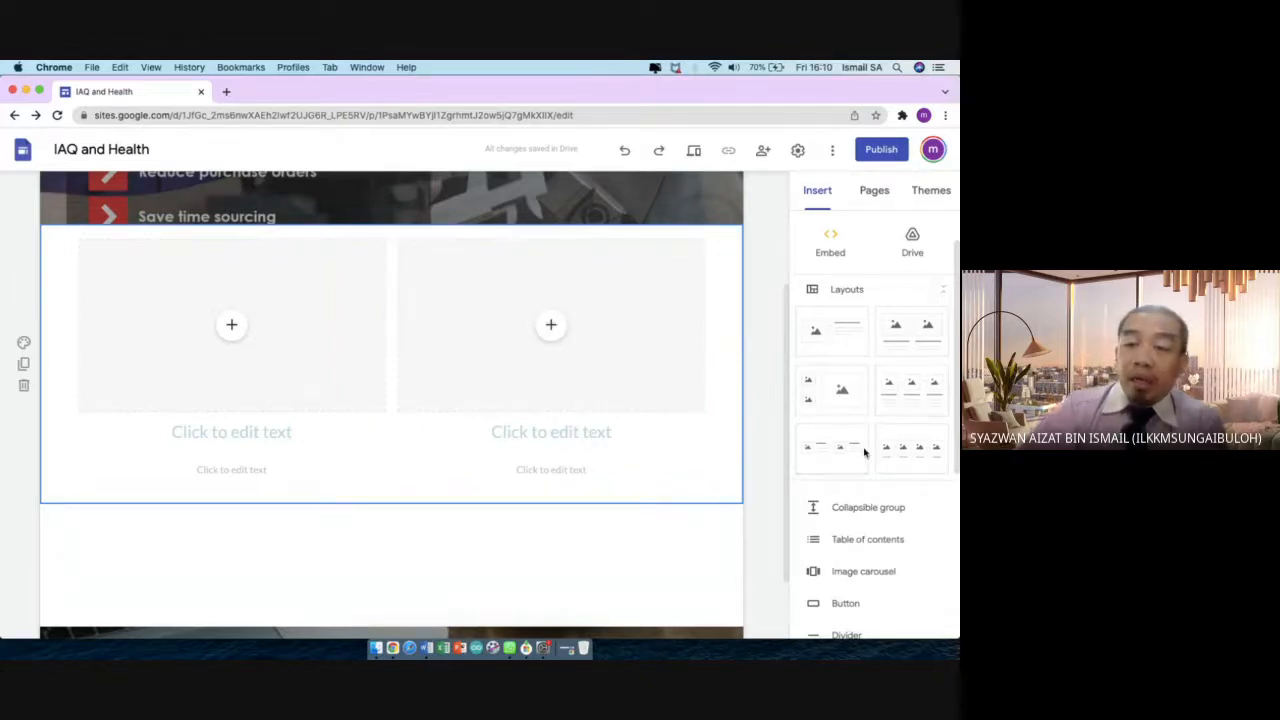
click(827, 380)
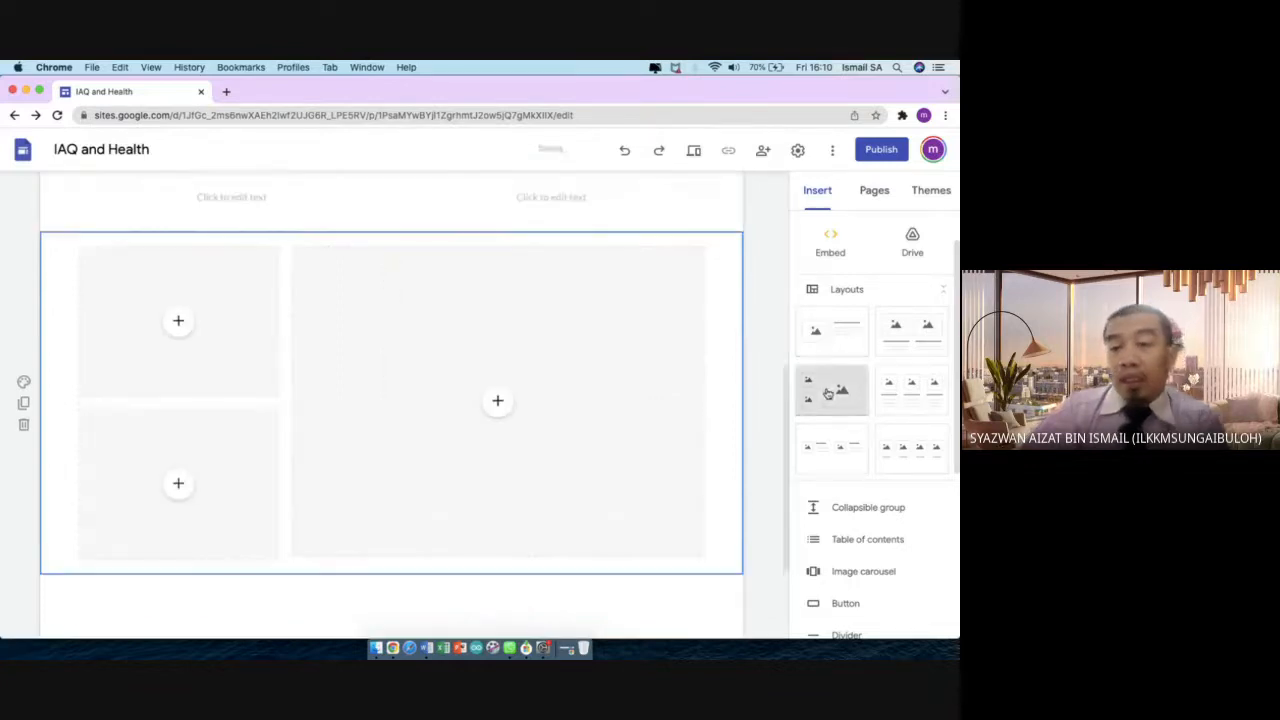
scroll(537, 418, up, 5)
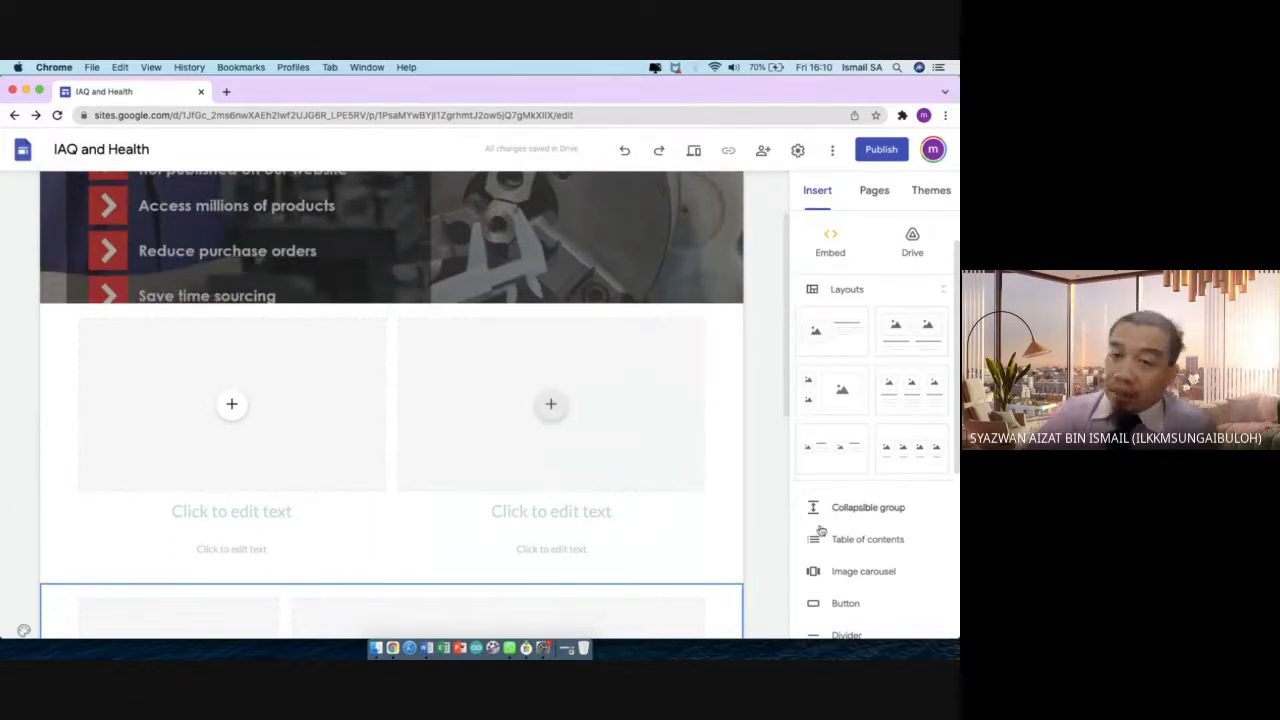
Insert a divider and move it between the header image and the two-column layout
scroll(817, 530, down, 5)
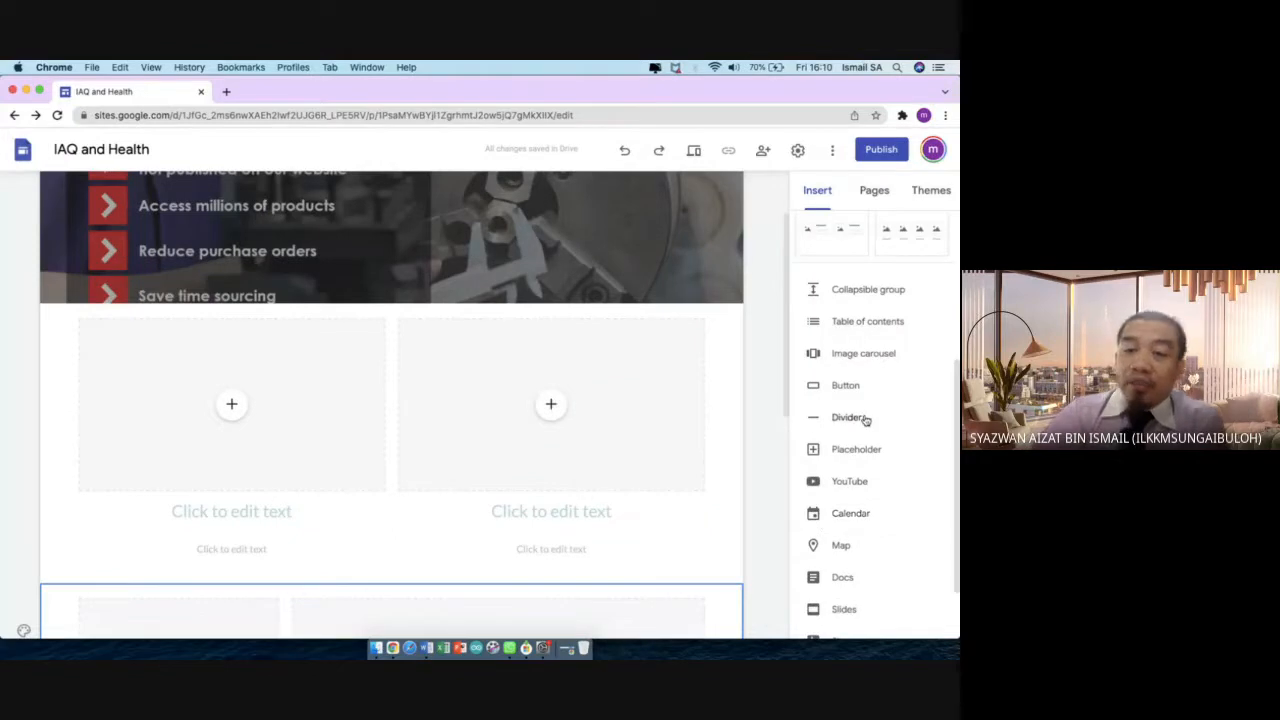
click(848, 417)
scroll(594, 360, up, 5)
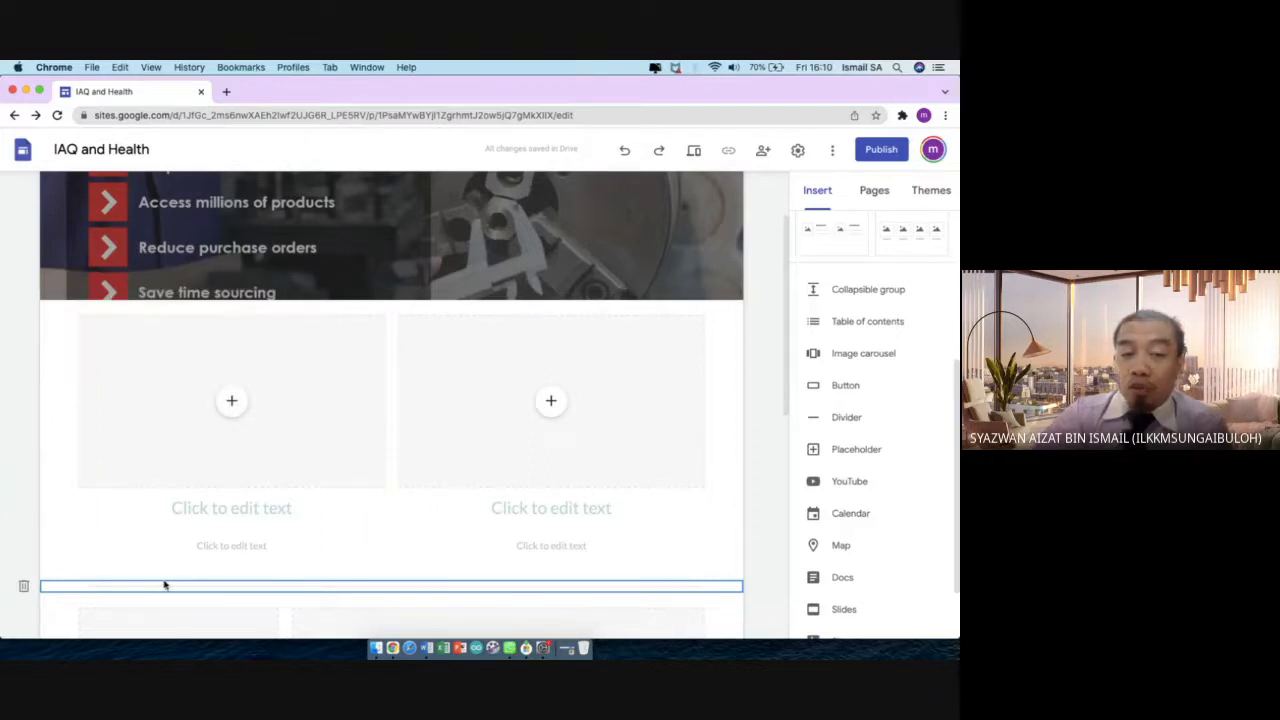
drag(165, 590, 171, 329)
Open the content options for the left image placeholder of the two-column layout
scroll(531, 505, down, 3)
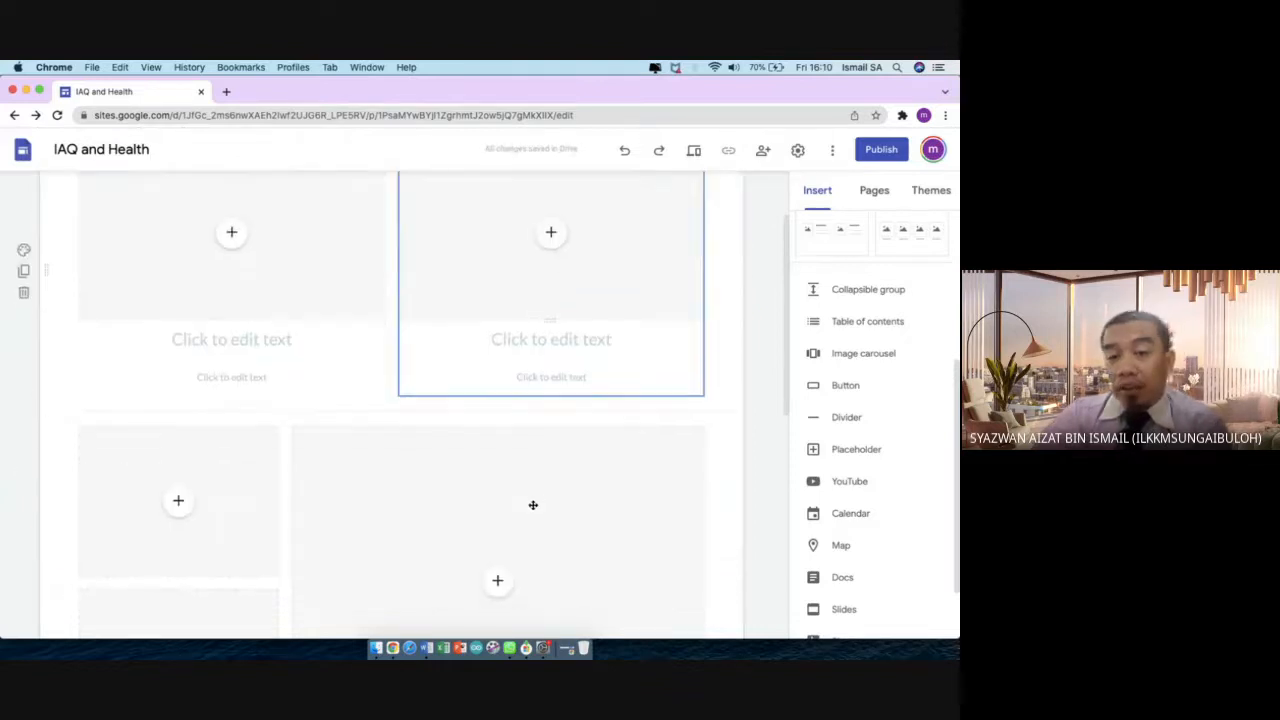
click(231, 234)
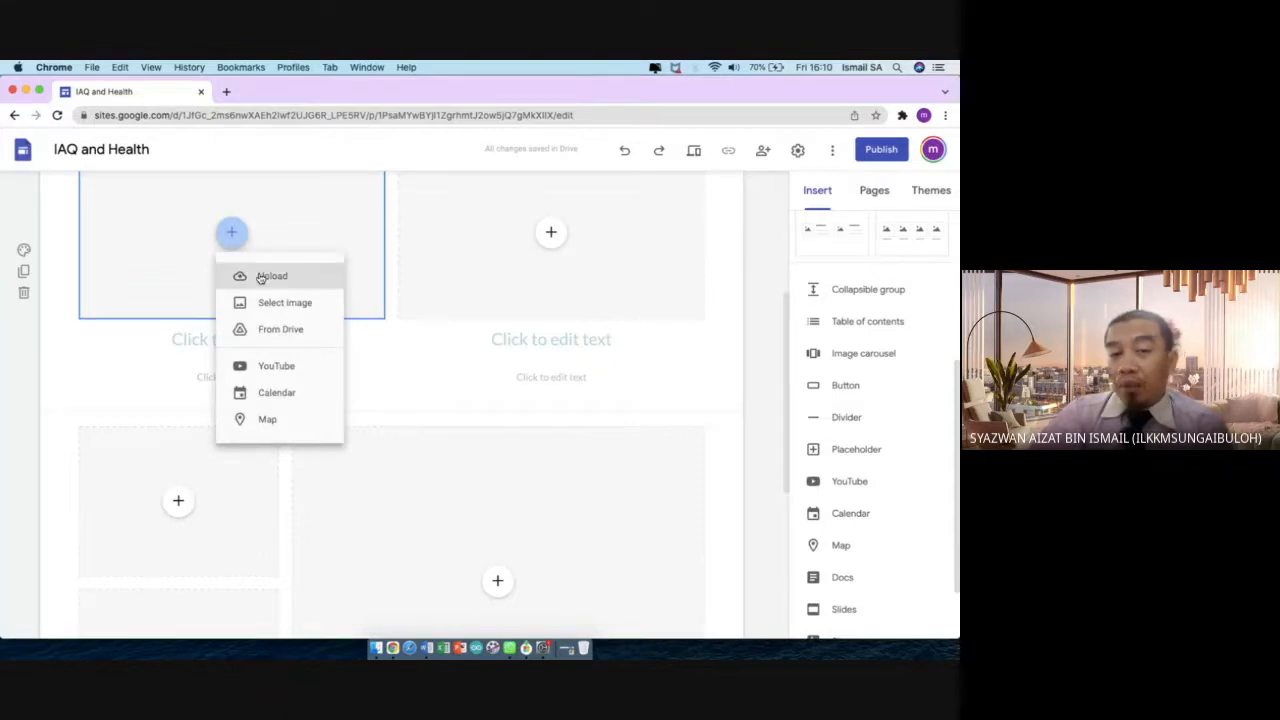
Embed the saved custom map "My Map" in the left placeholder of the two-column section below the banner
click(268, 420)
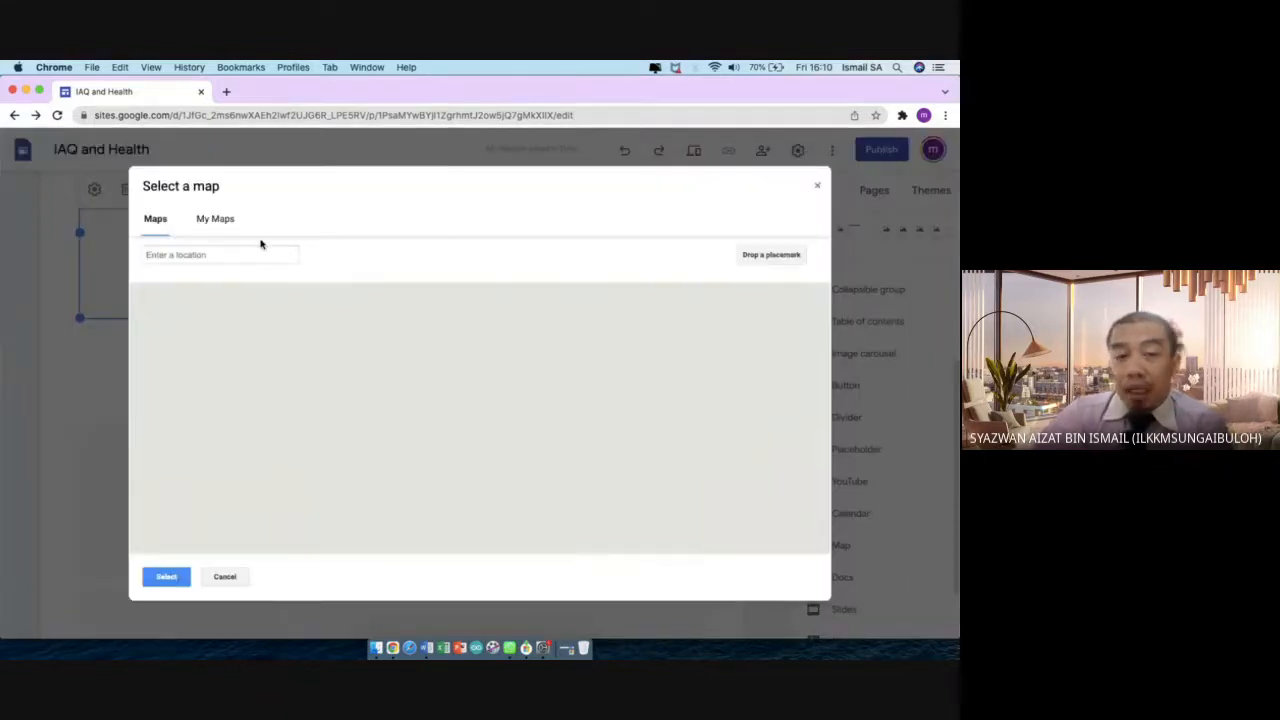
click(223, 220)
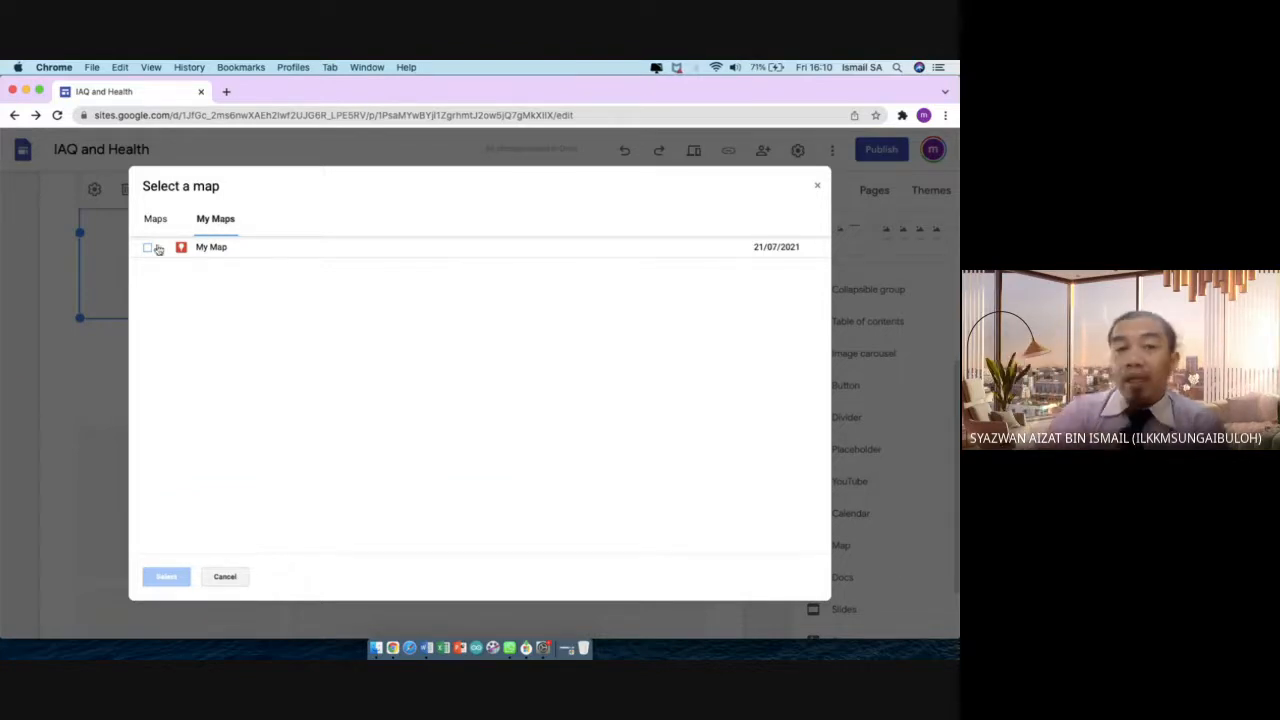
click(147, 247)
click(166, 577)
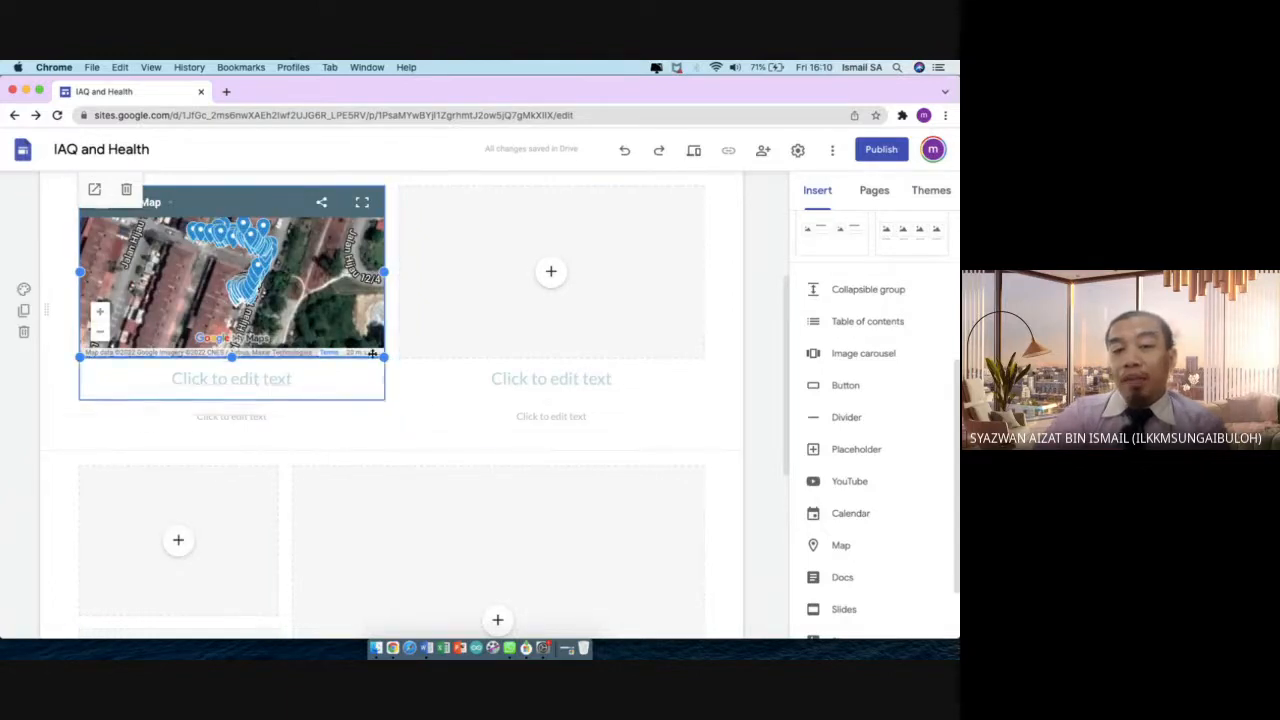
scroll(318, 355, up, 2)
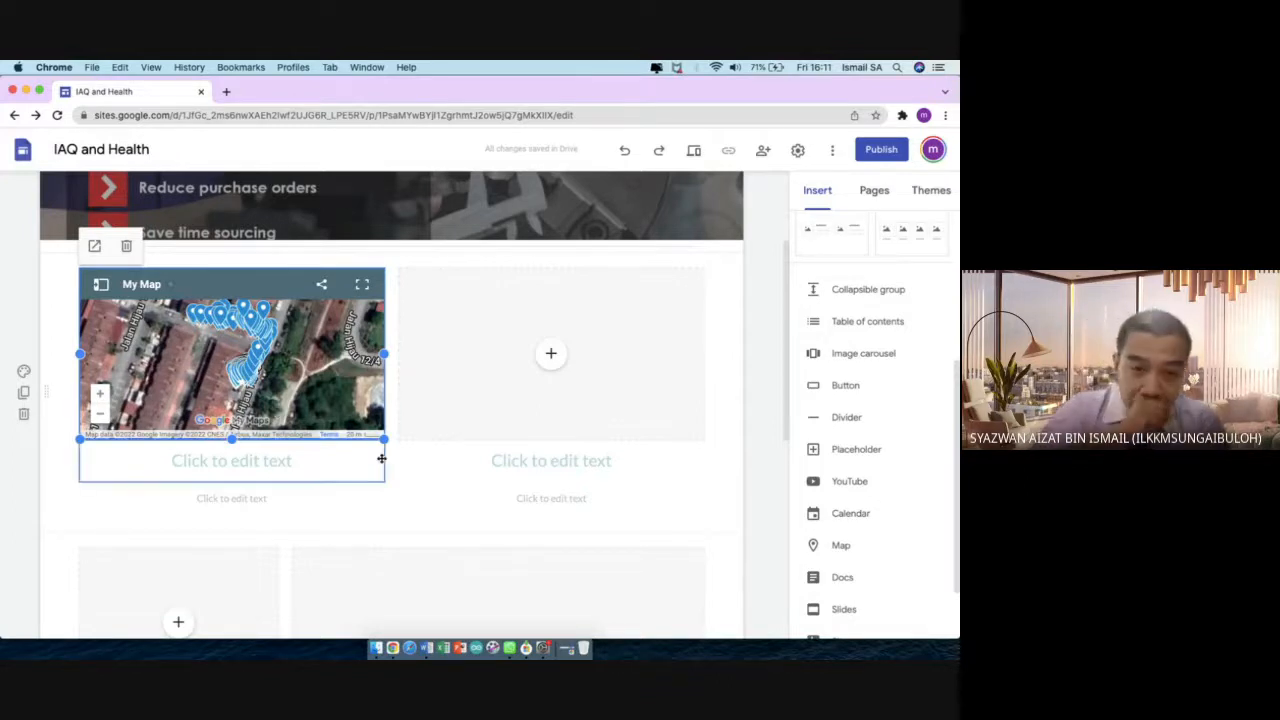
Search YouTube for "kajidataonline" and insert the video "SPSS Data Analysis T-test Correlation and Chi Square" in the placeholder beside the map
click(273, 459)
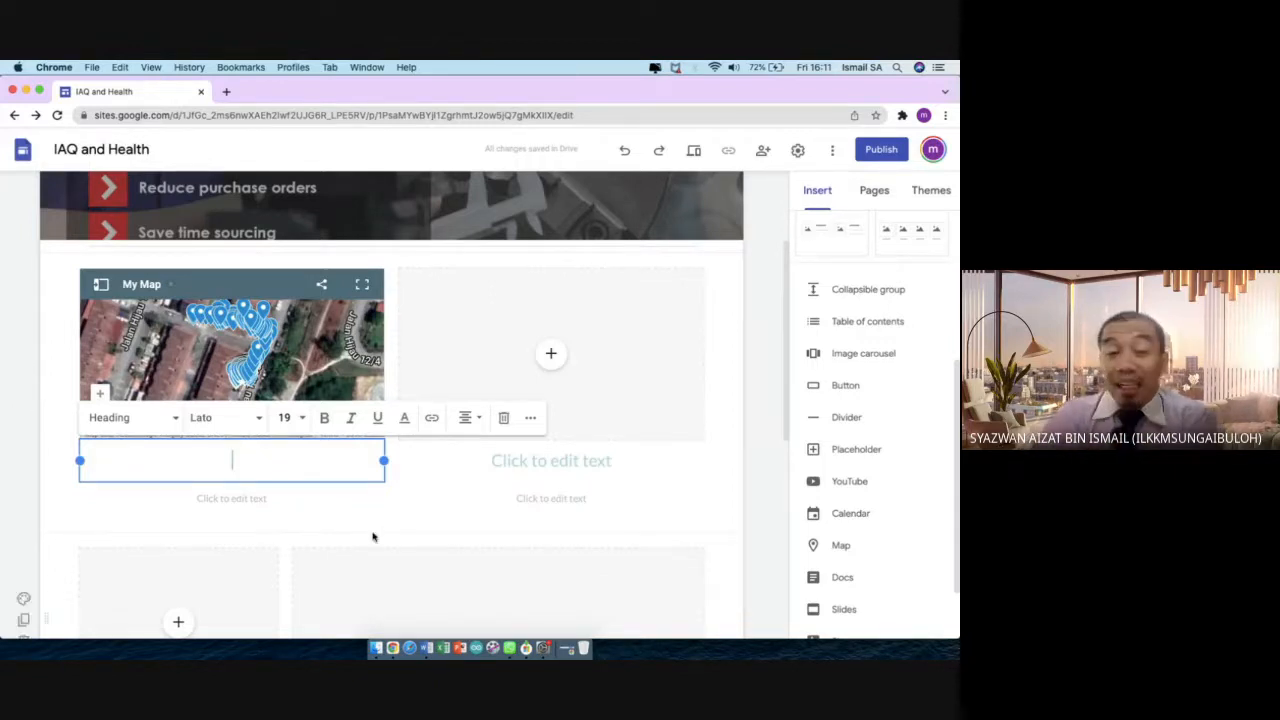
click(412, 502)
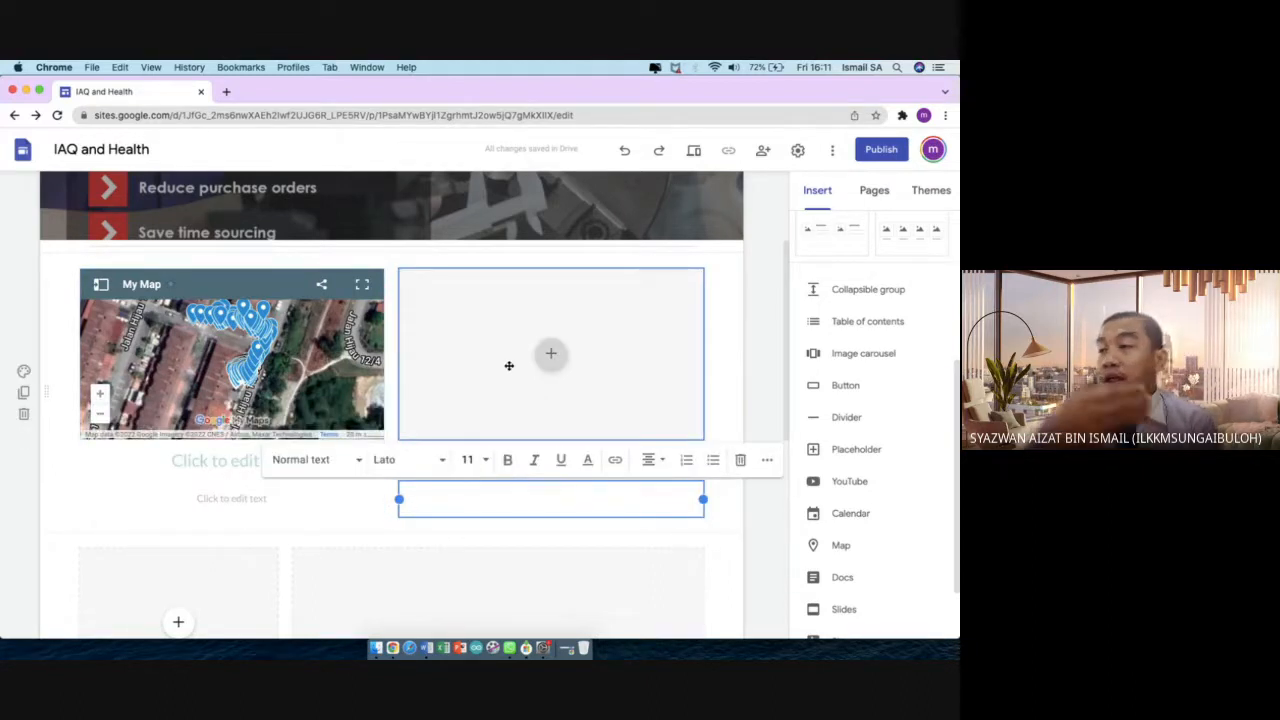
click(551, 353)
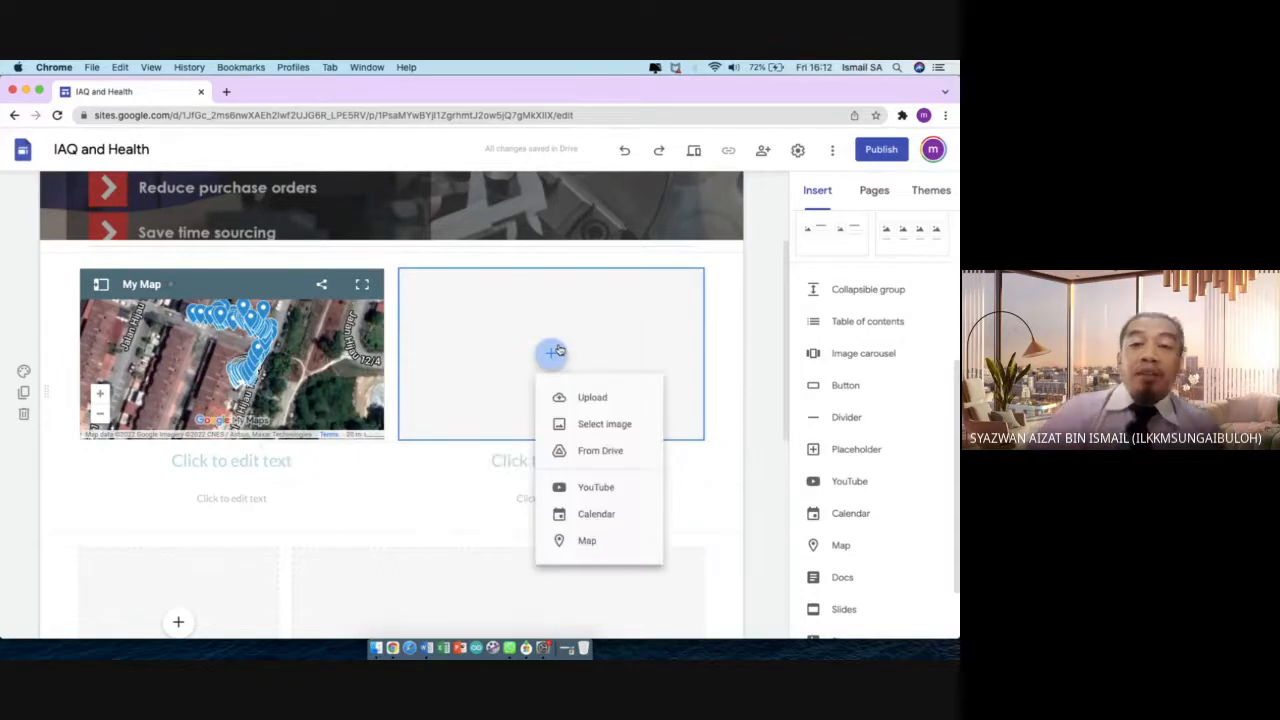
click(598, 488)
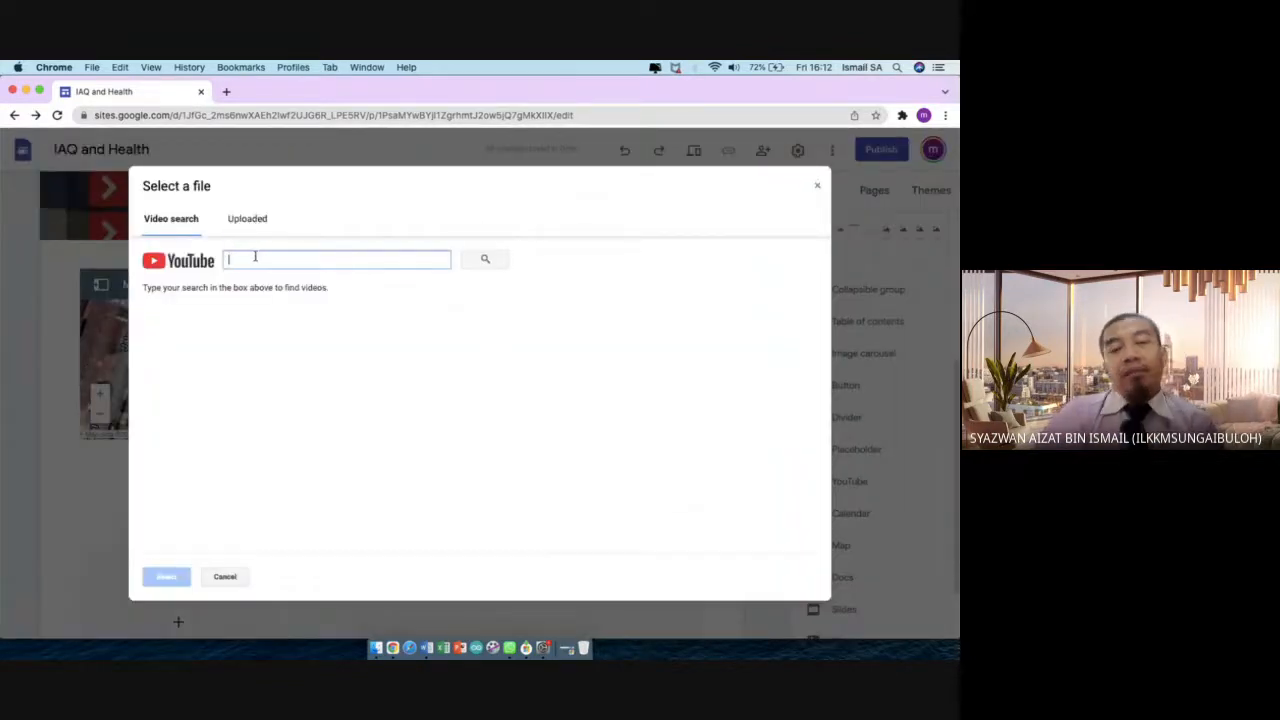
text(kajidataonline)
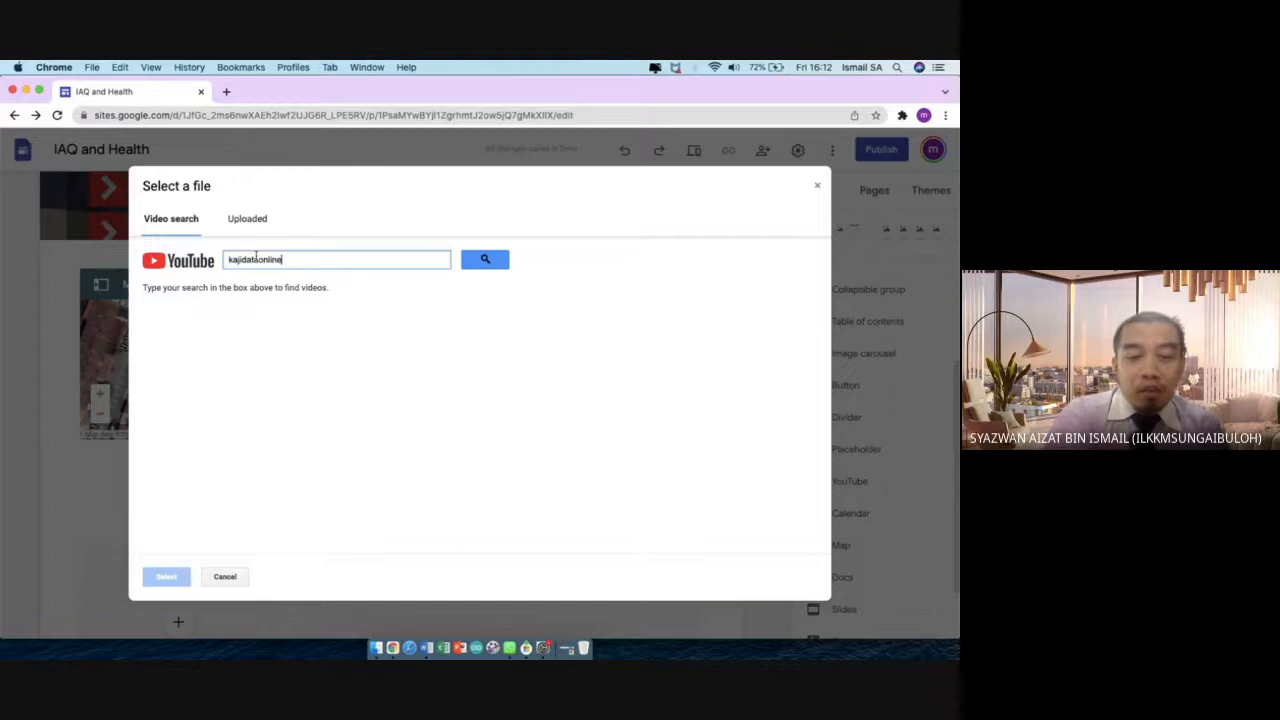
click(482, 262)
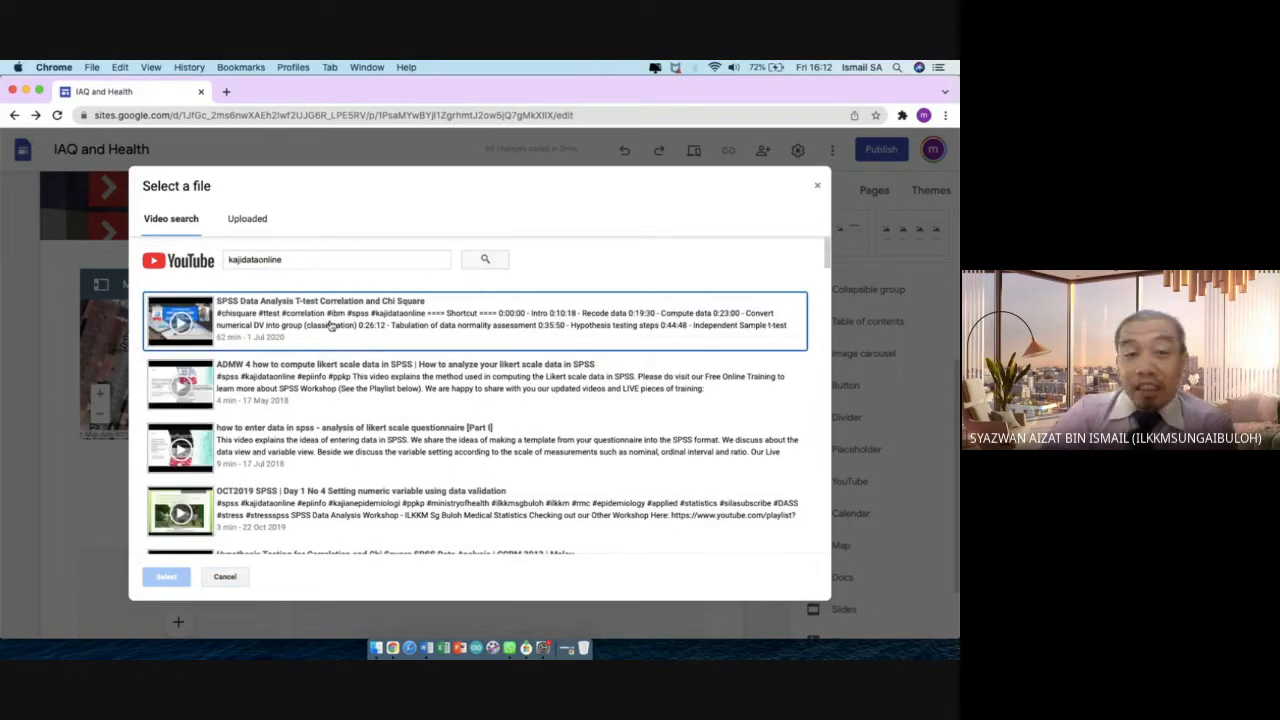
click(330, 327)
click(168, 579)
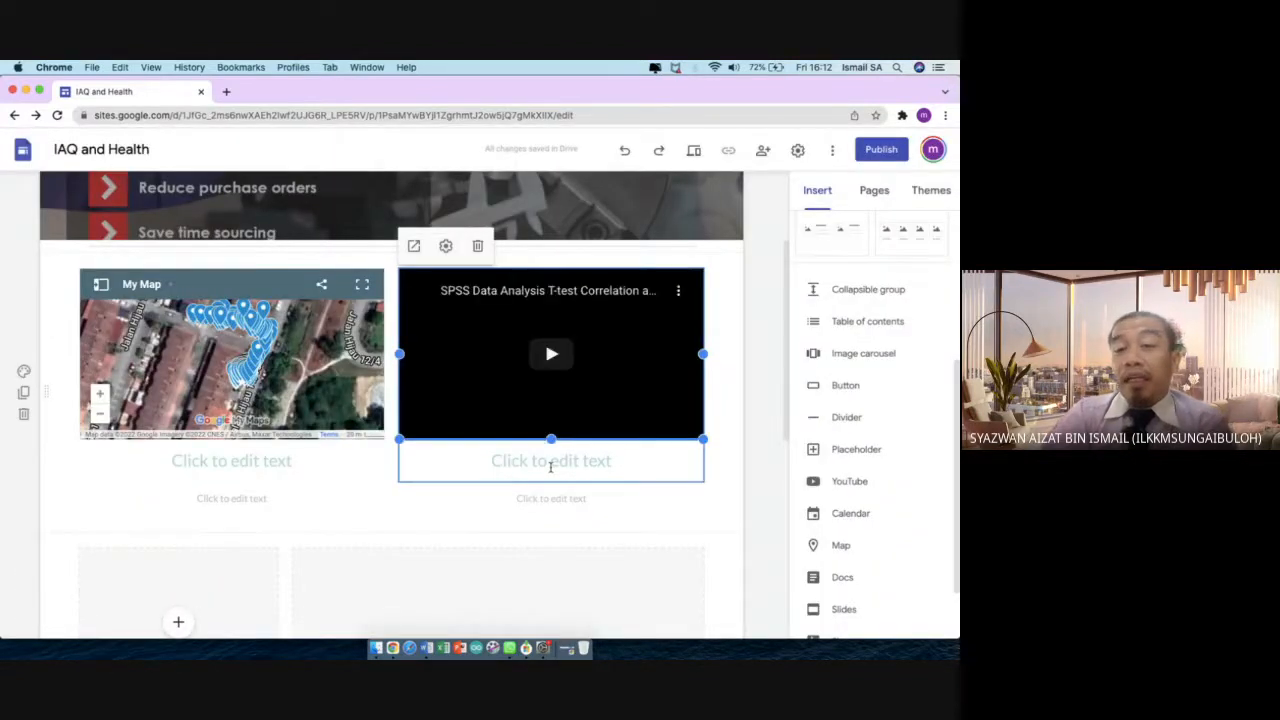
Remove the empty heading and body text boxes beneath both the map and the video
click(267, 462)
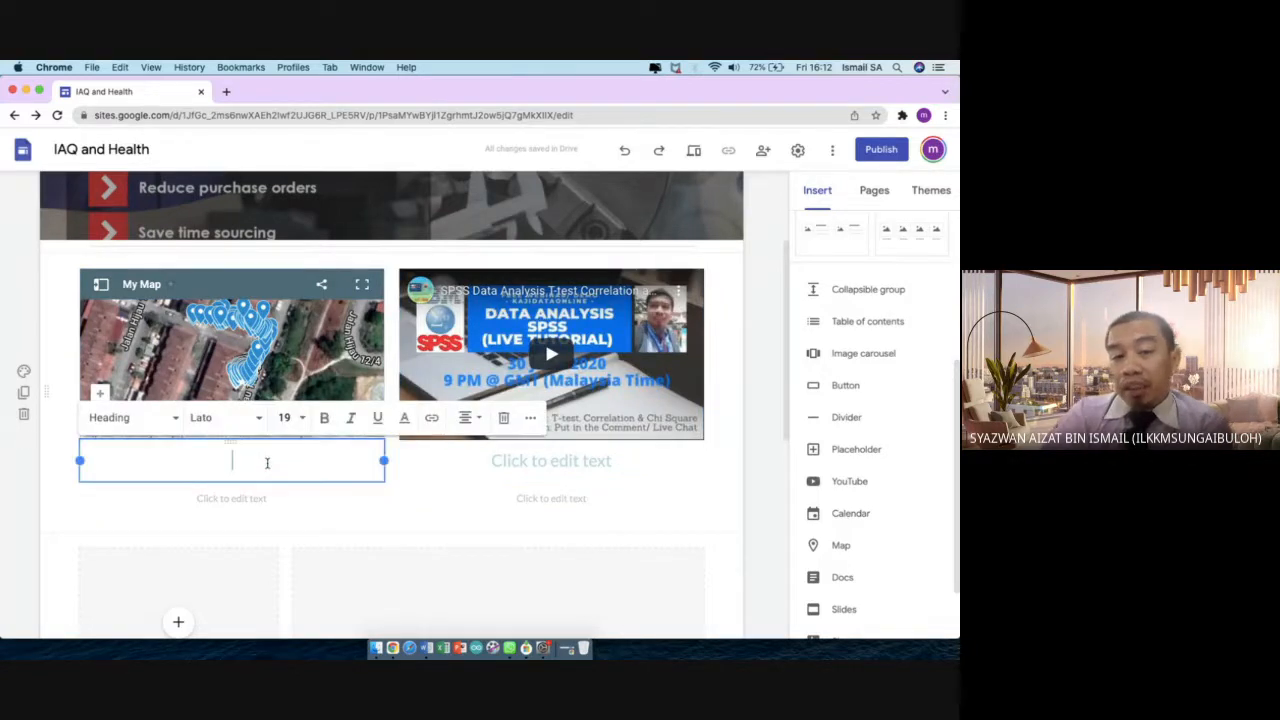
click(503, 420)
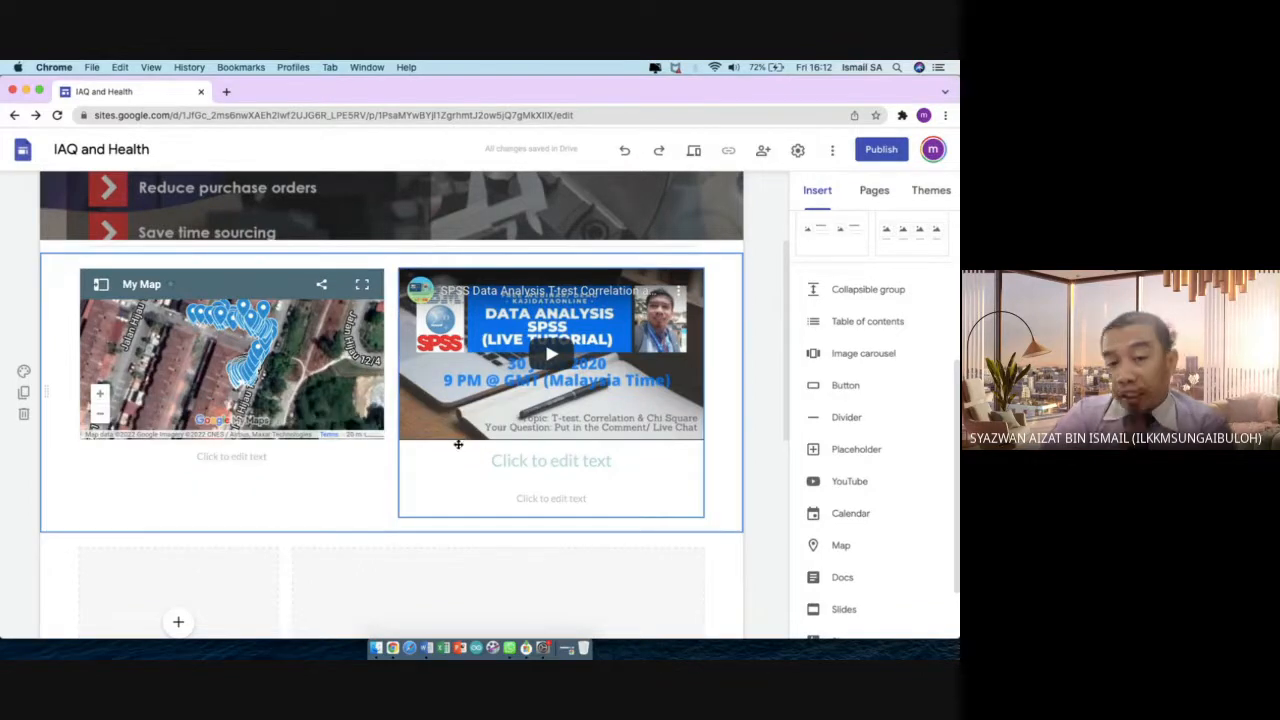
click(627, 458)
click(687, 417)
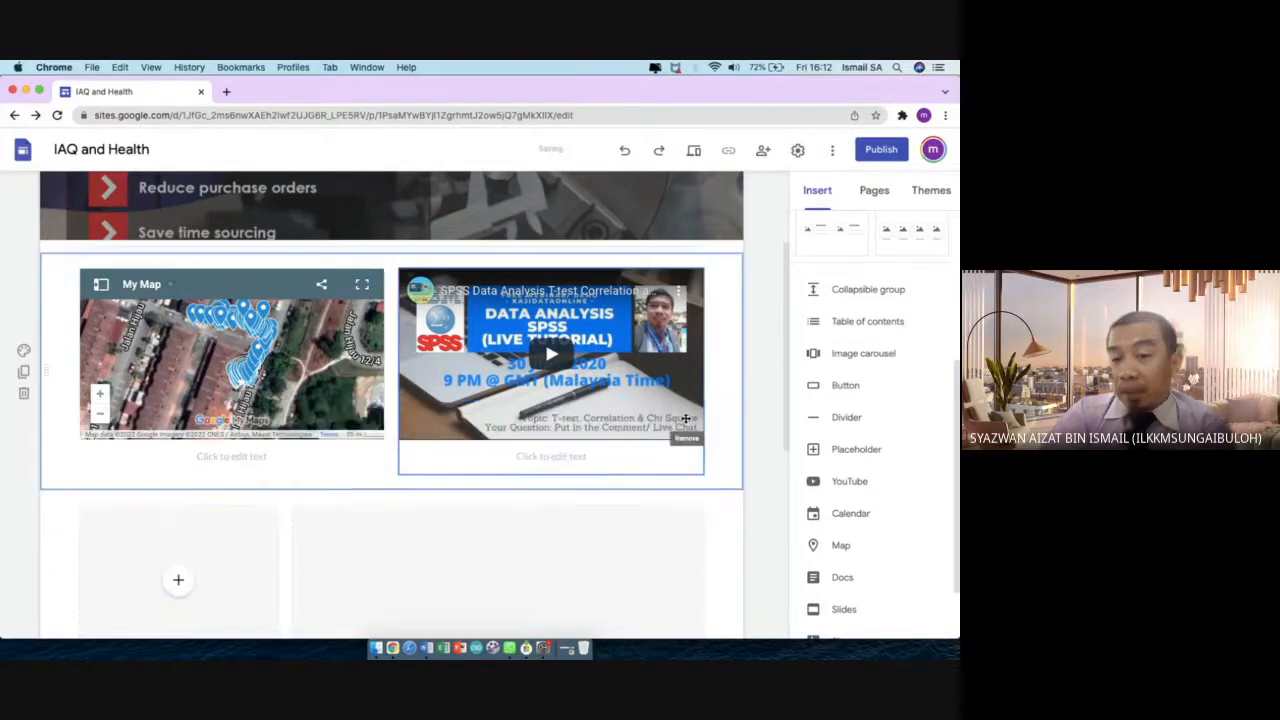
click(618, 461)
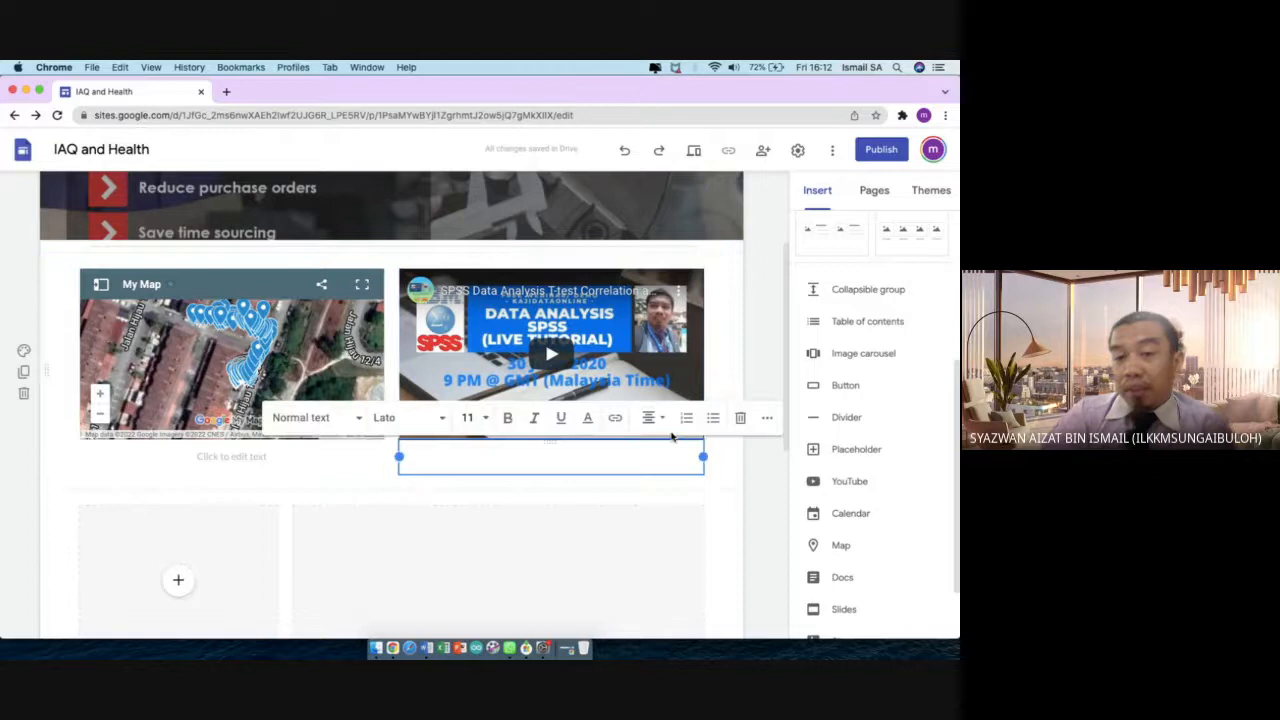
click(738, 420)
click(350, 460)
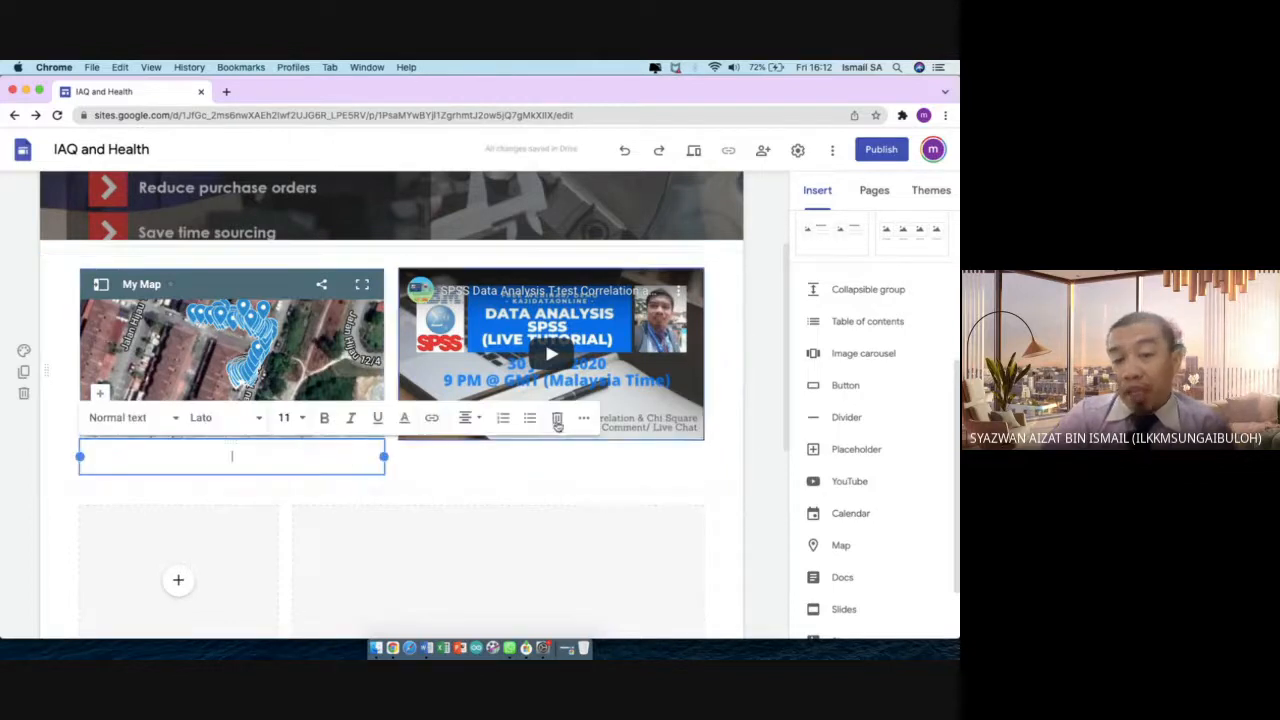
click(557, 420)
click(383, 436)
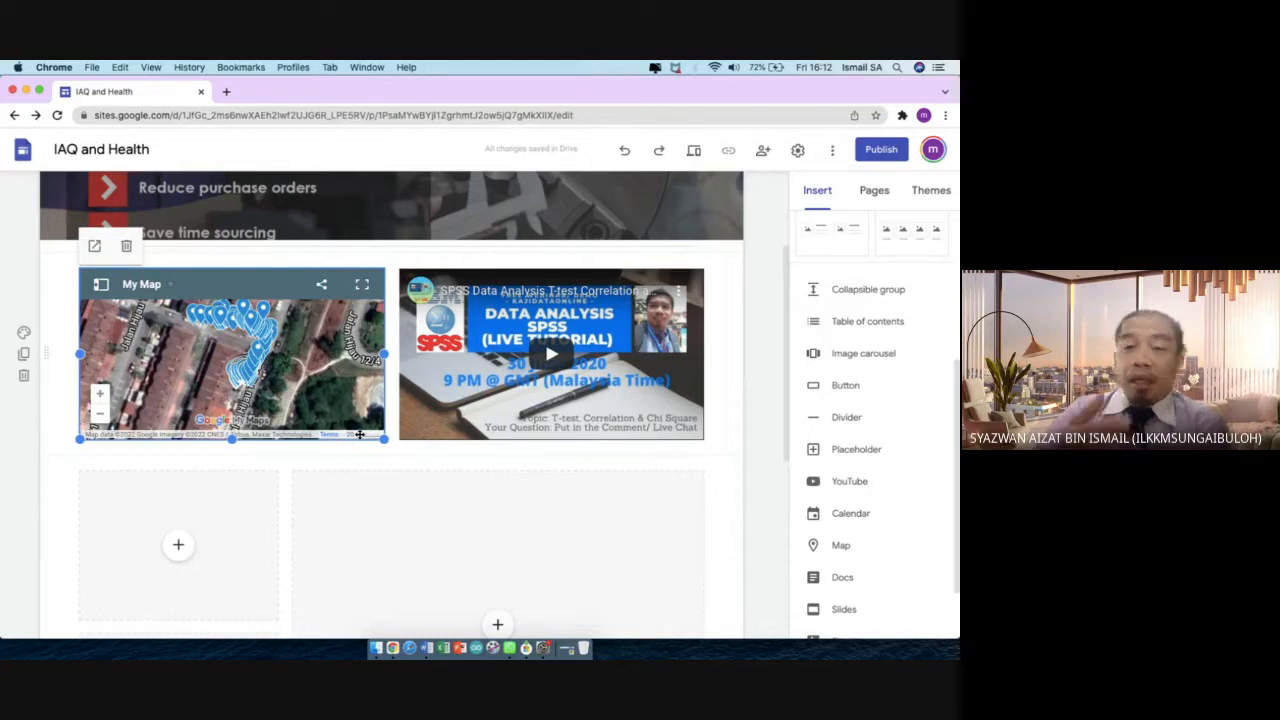
Insert a button named "Click Here To Access" that links to the Poster1 page
scroll(853, 520, down, 2)
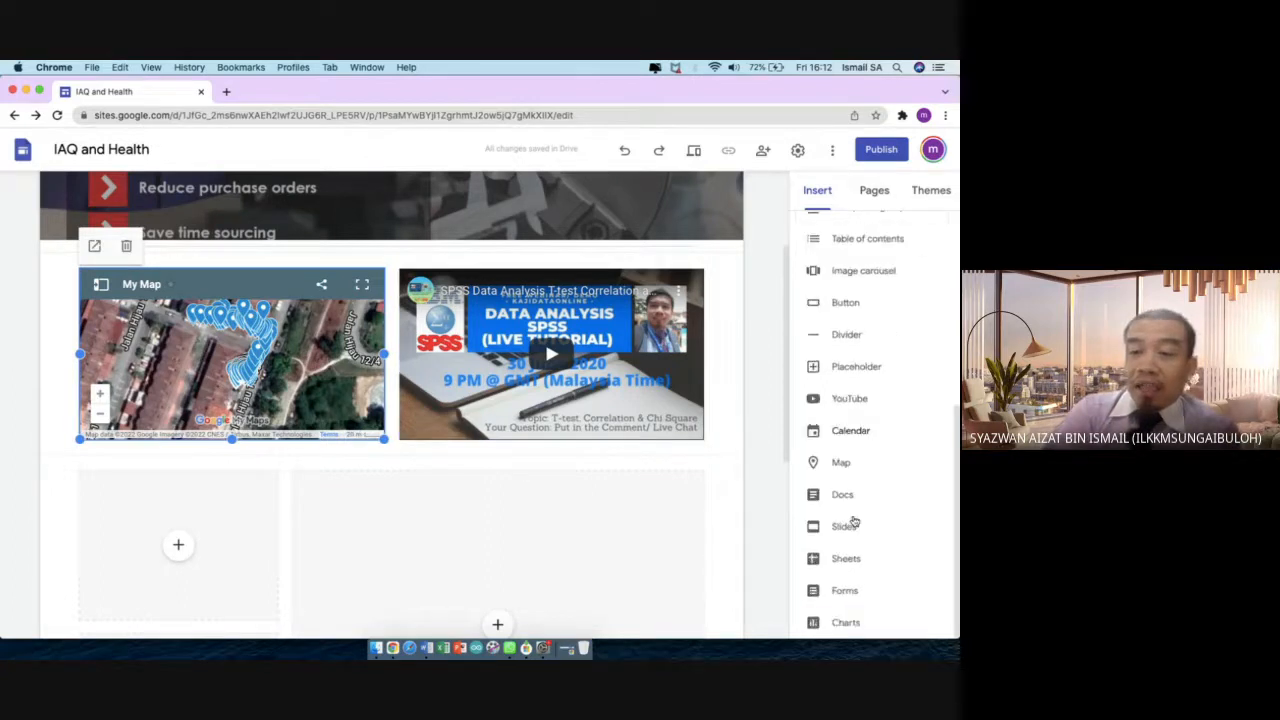
scroll(851, 517, up, 2)
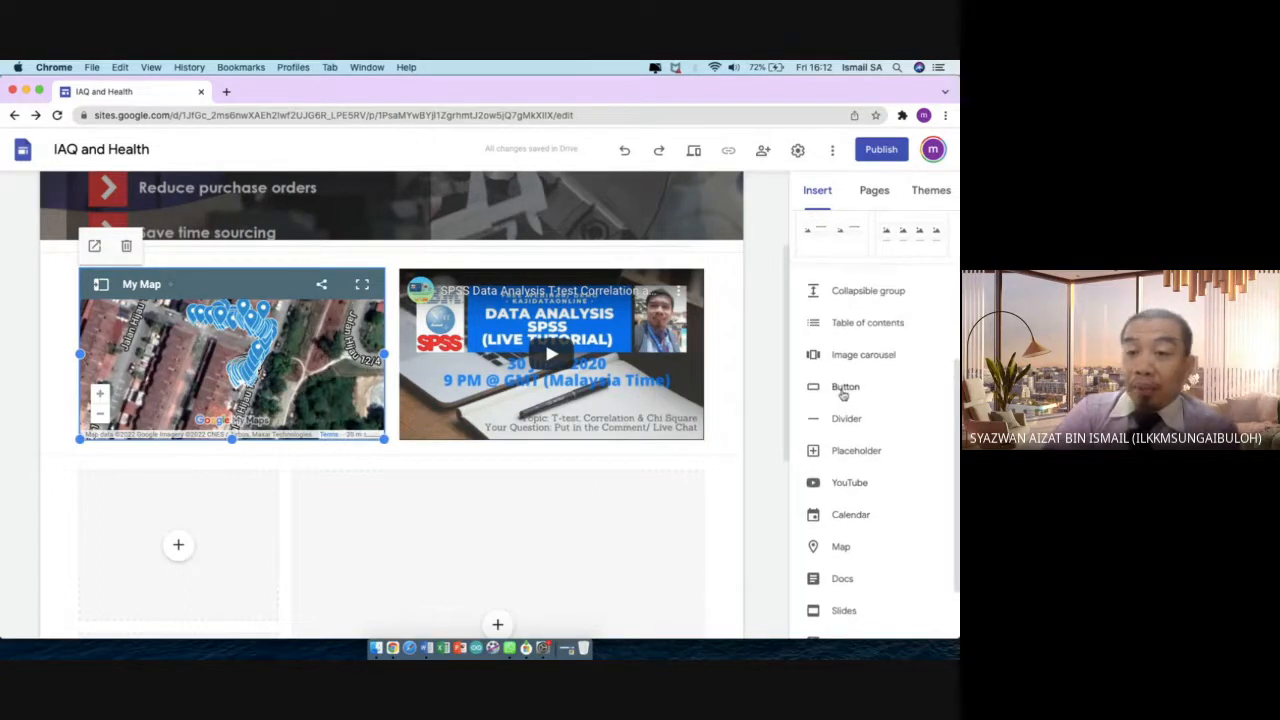
click(844, 390)
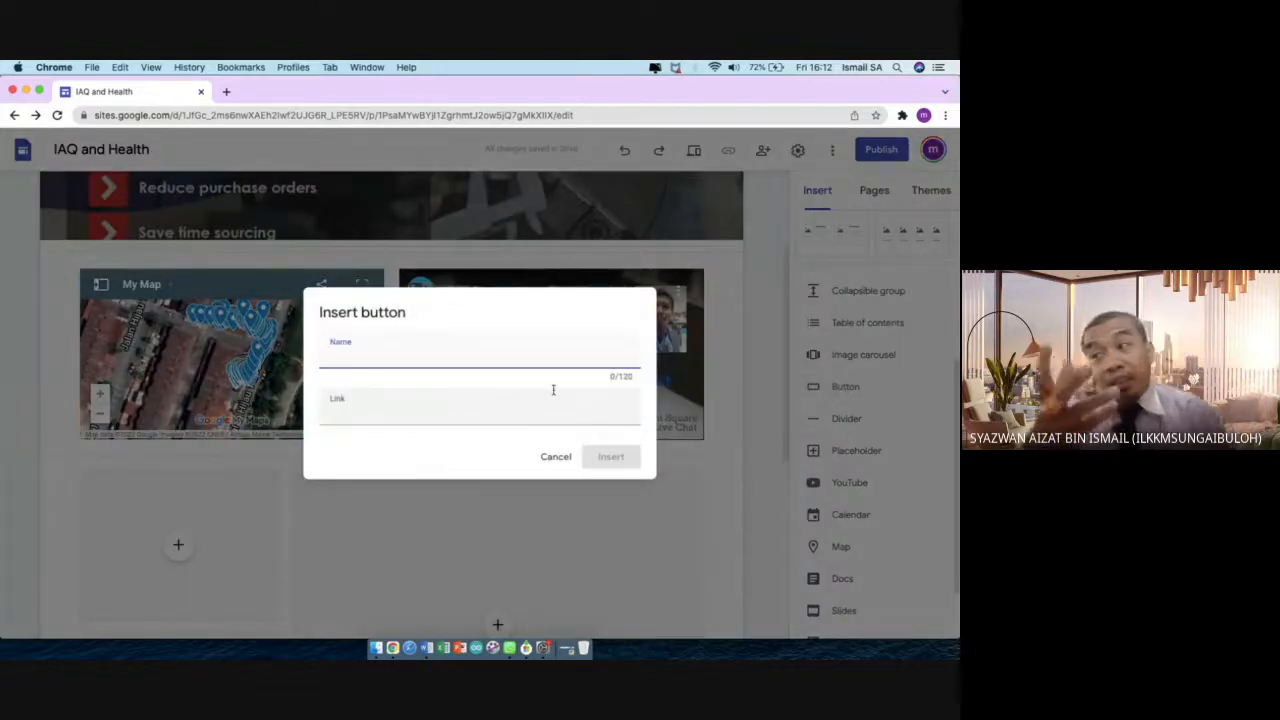
text(Click Here To Access)
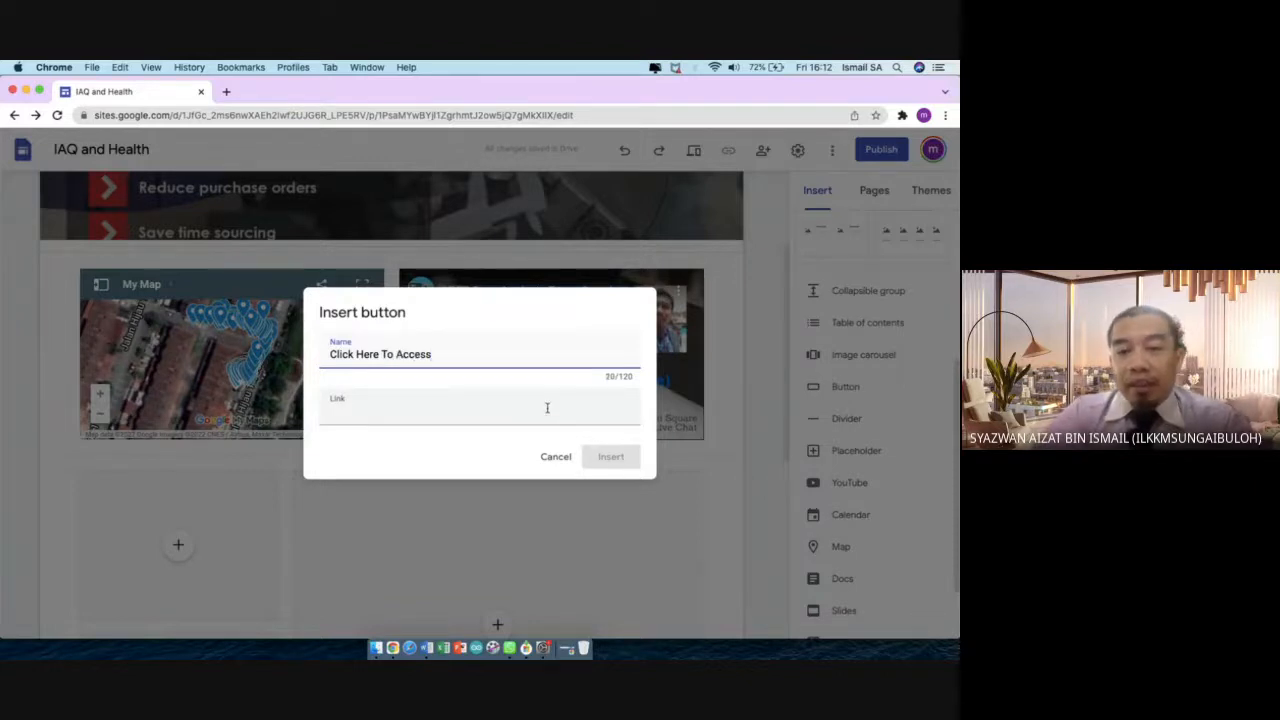
click(547, 408)
scroll(486, 489, down, 3)
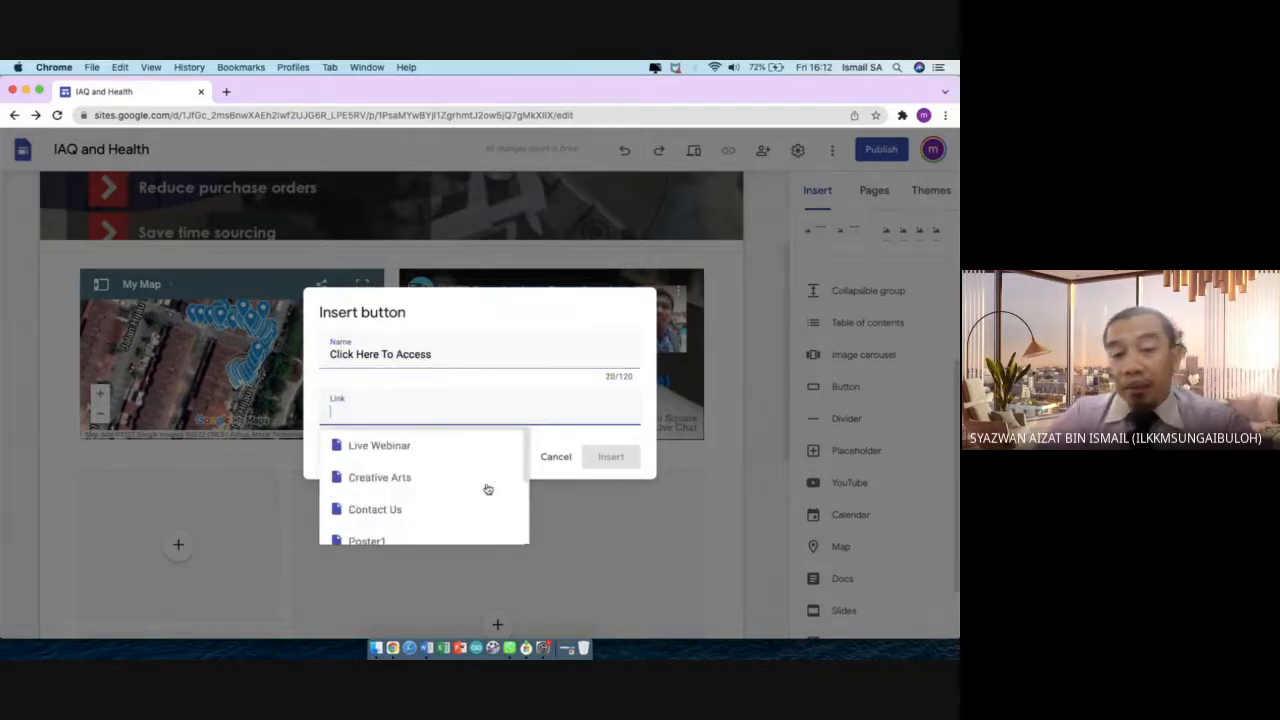
click(444, 509)
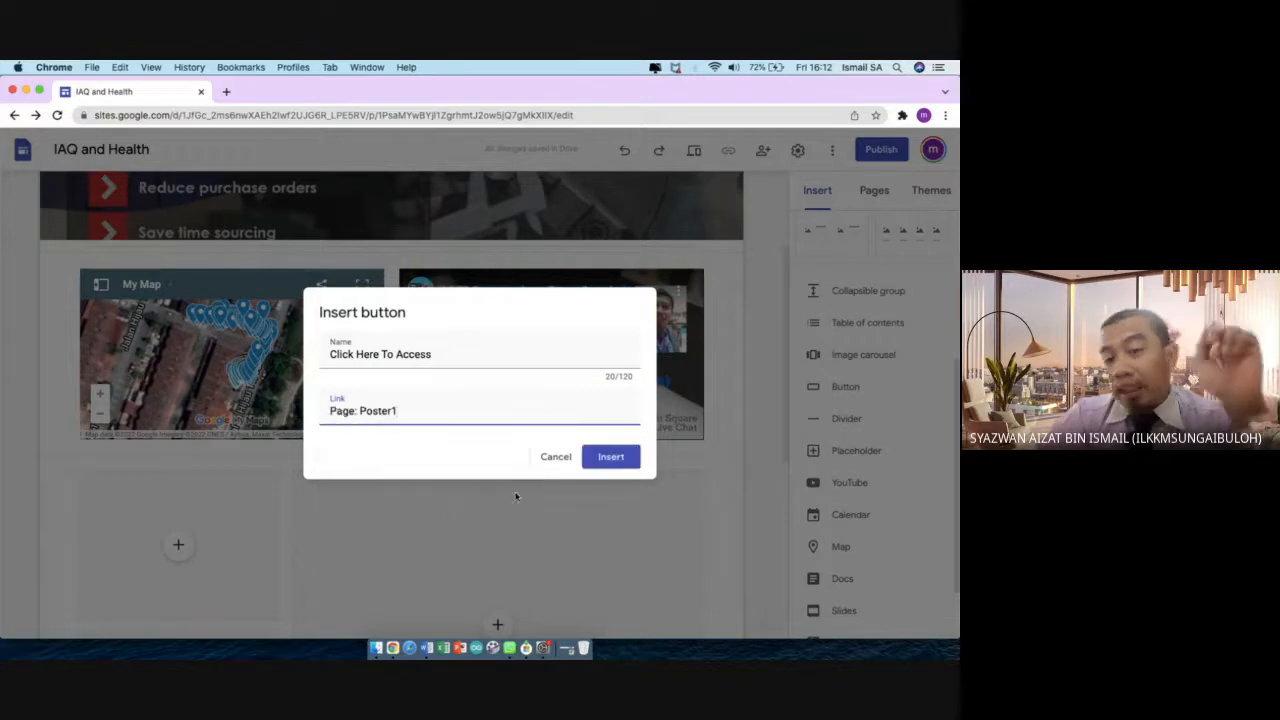
click(611, 457)
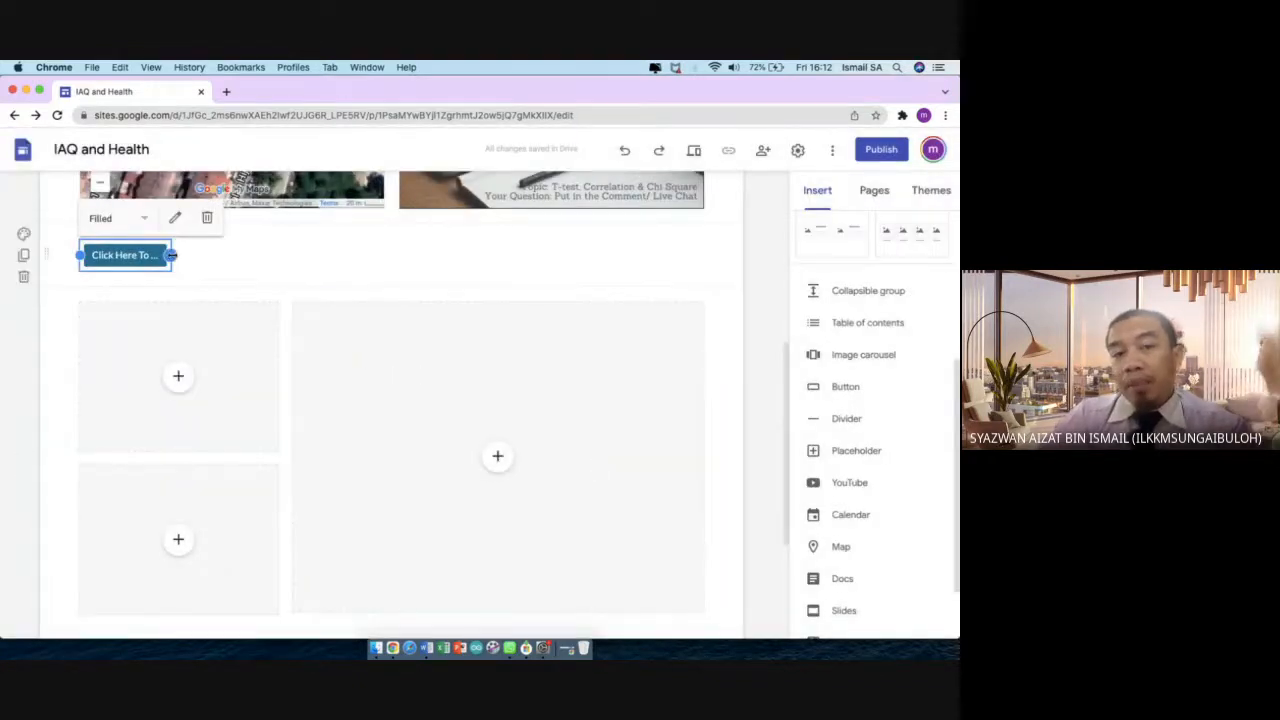
Widen the "Click Here To Access" button to fit its full label and shift it rightwards within its row
drag(172, 255, 234, 254)
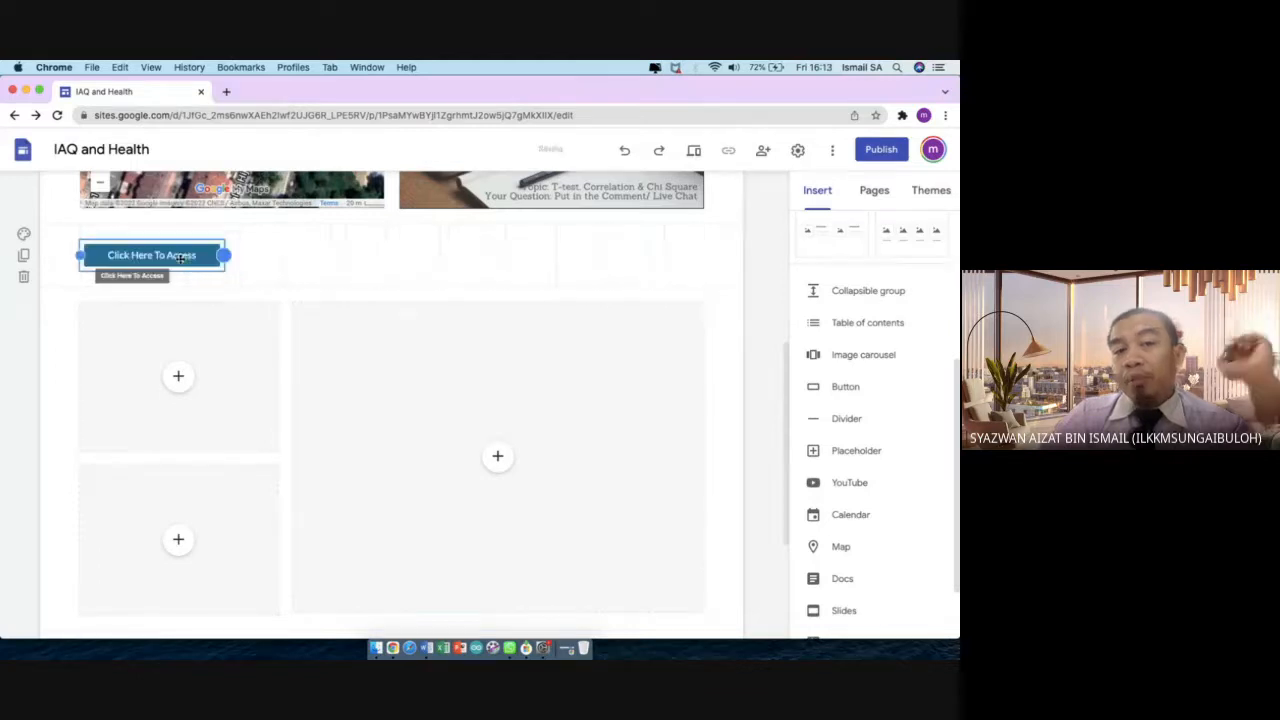
scroll(240, 271, up, 2)
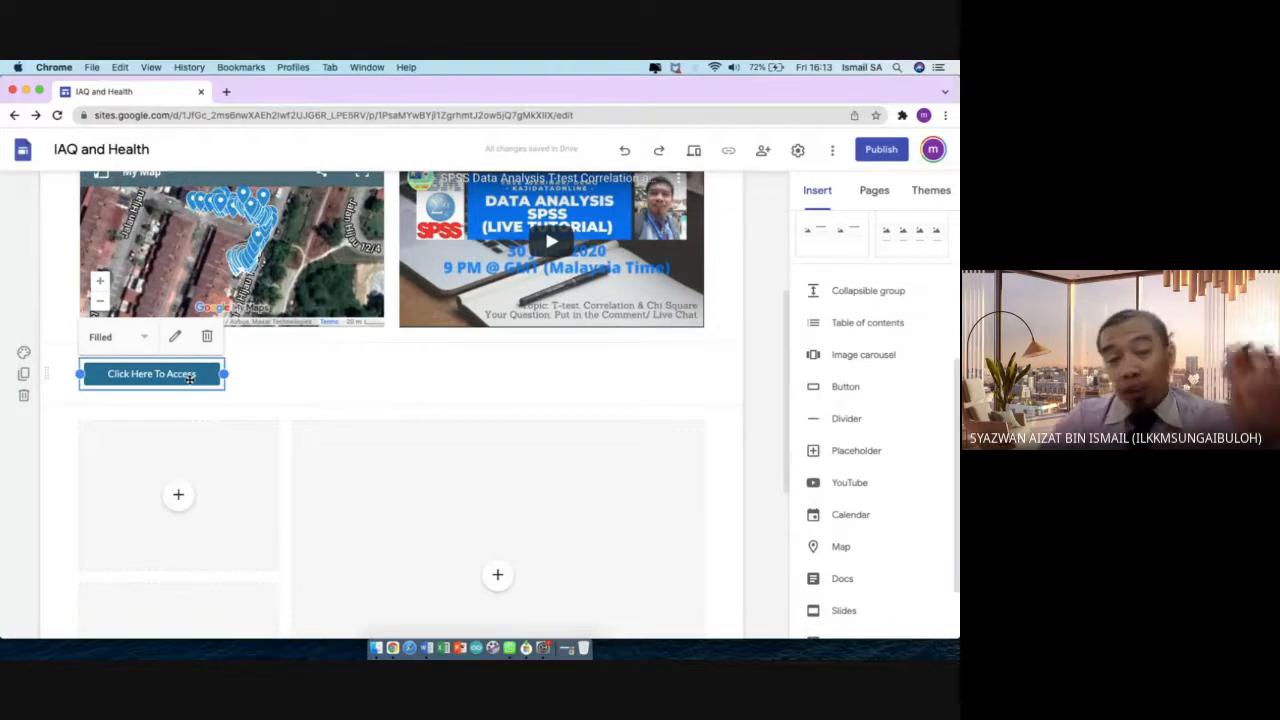
click(174, 340)
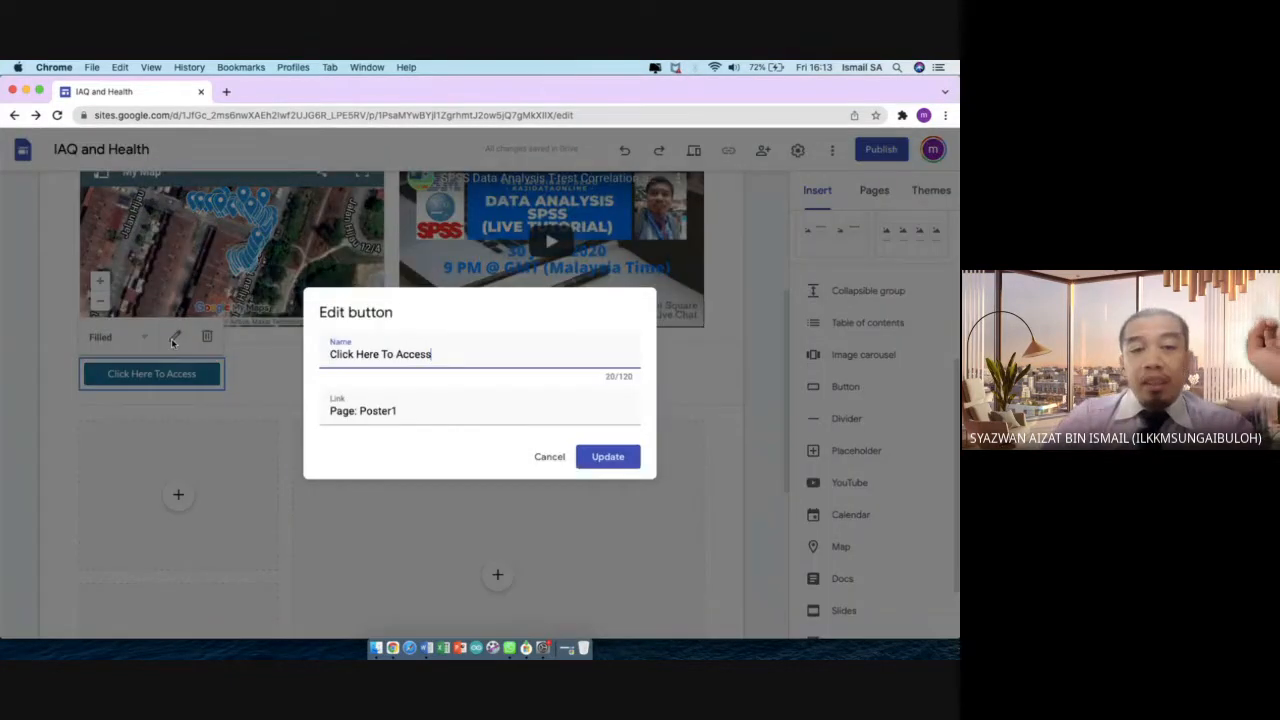
click(603, 457)
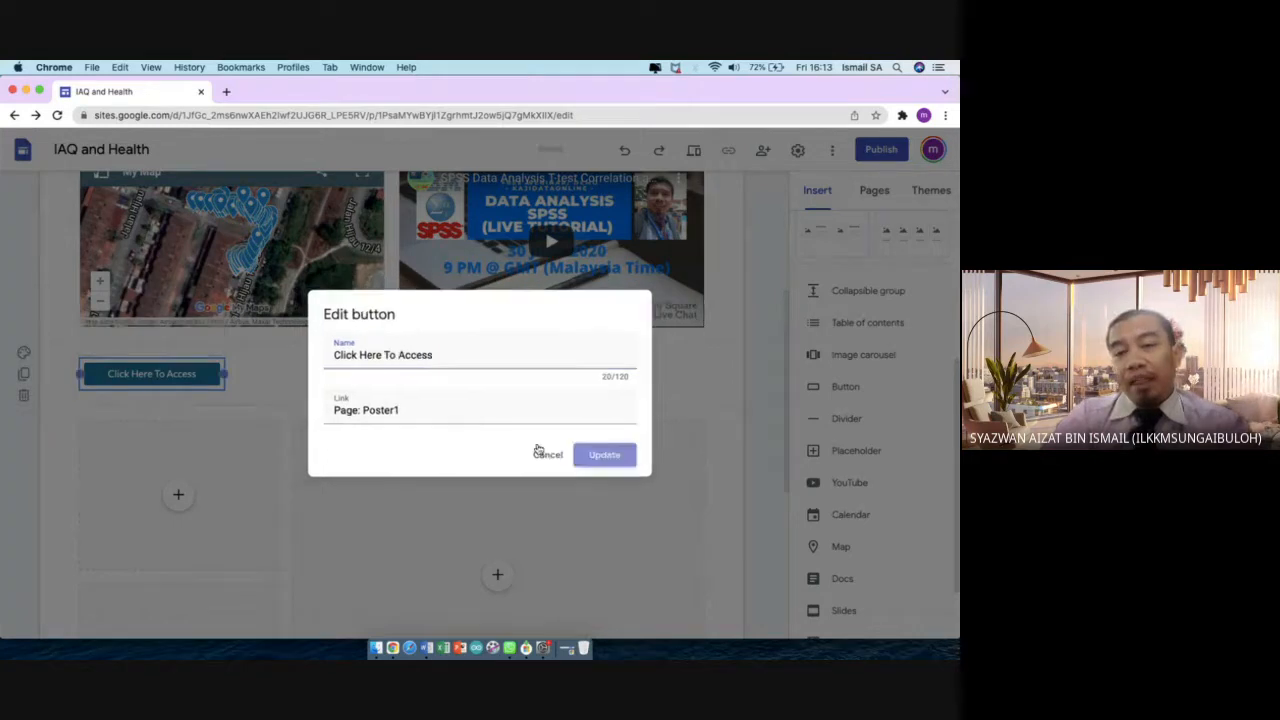
click(144, 338)
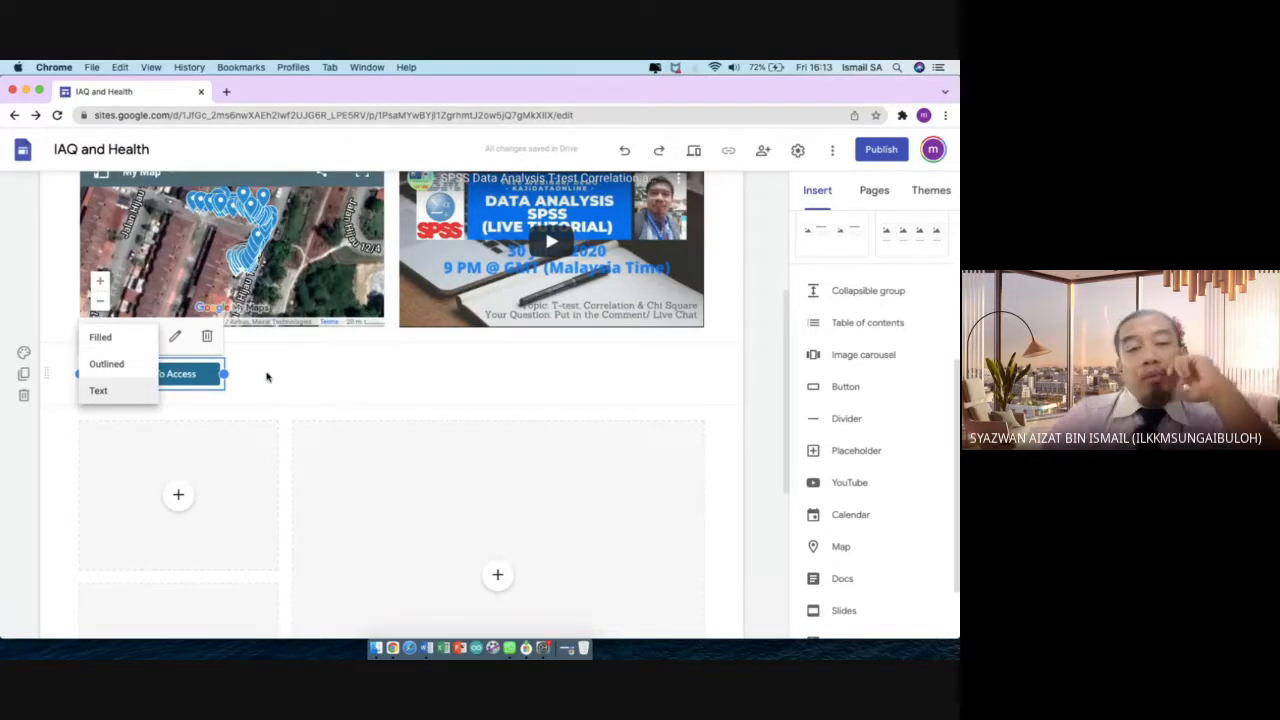
mouse_move(200, 385)
mouse_down()
mouse_move(251, 383)
mouse_move(200, 372)
mouse_up()
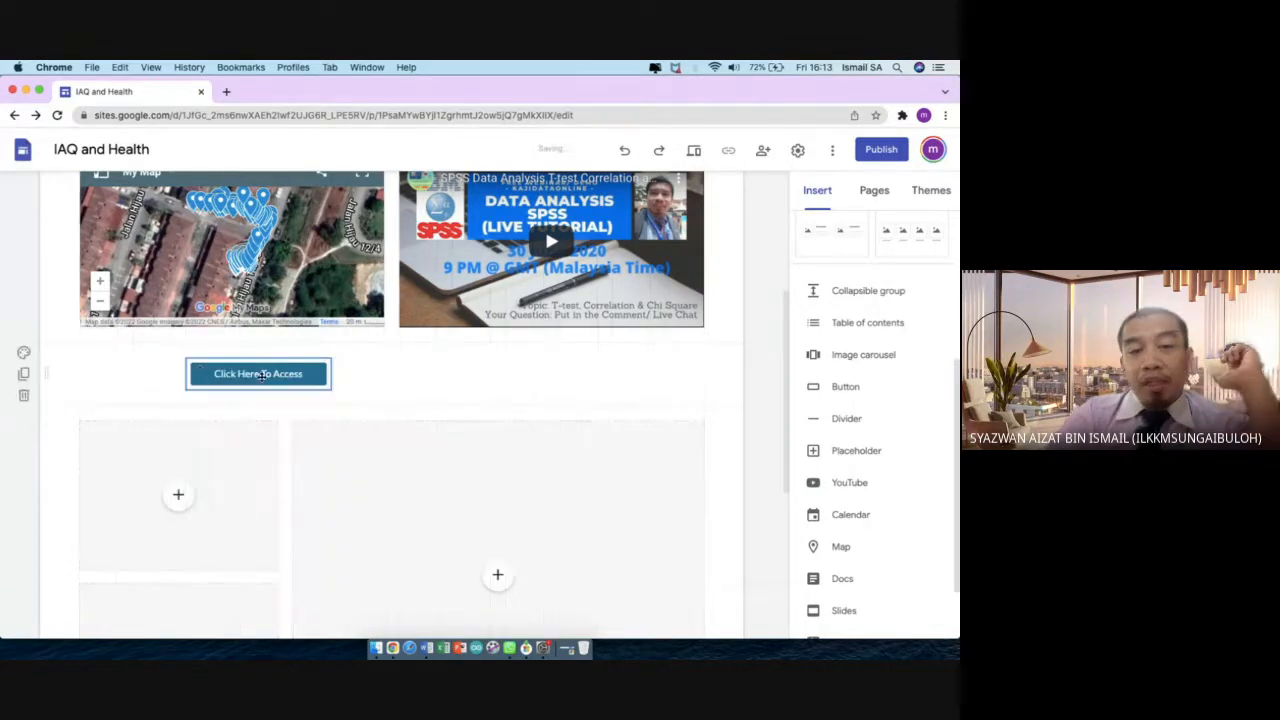
click(366, 393)
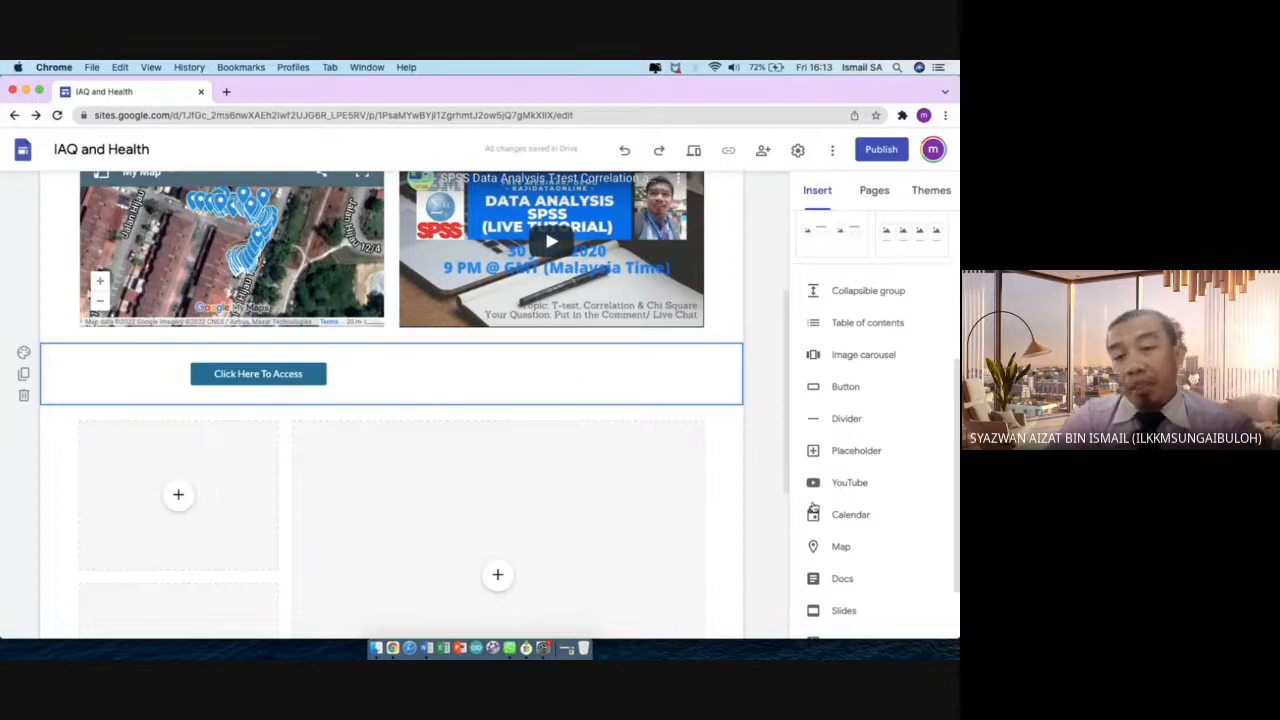
Insert a second button named "Join Us" that links to the Poster2 page
click(845, 390)
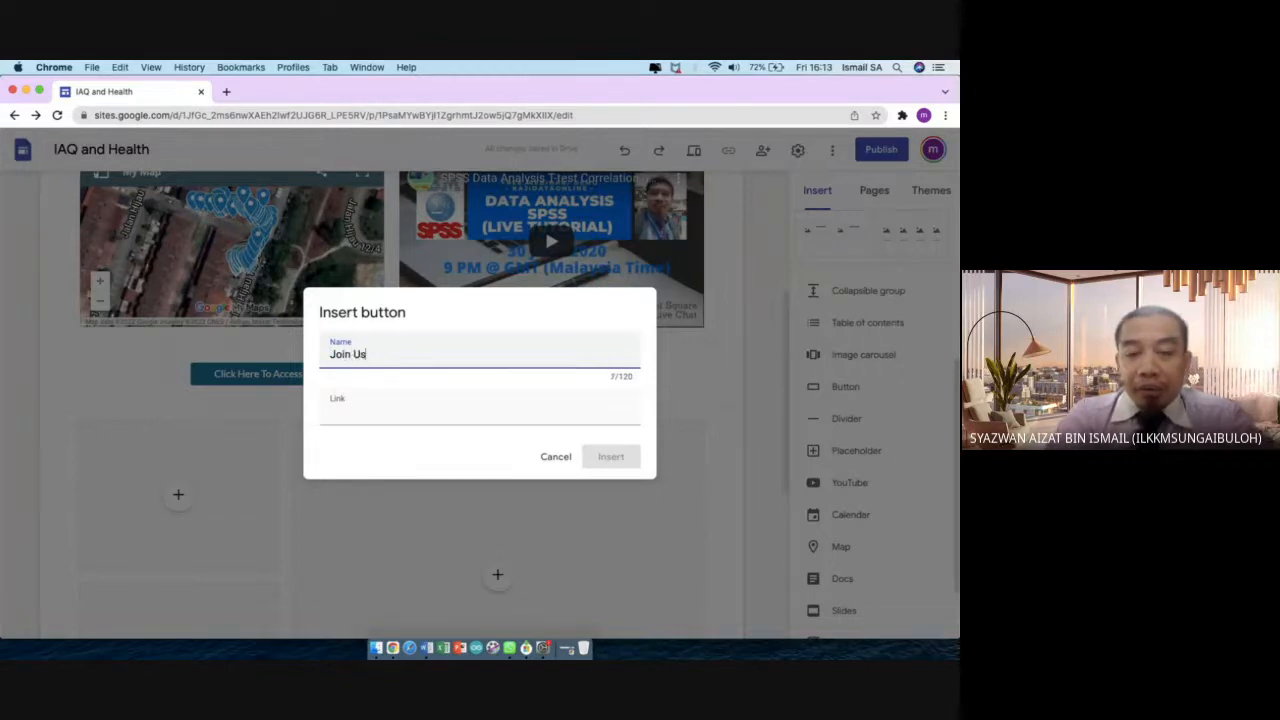
text(Join Us)
click(566, 412)
scroll(460, 495, down, 2)
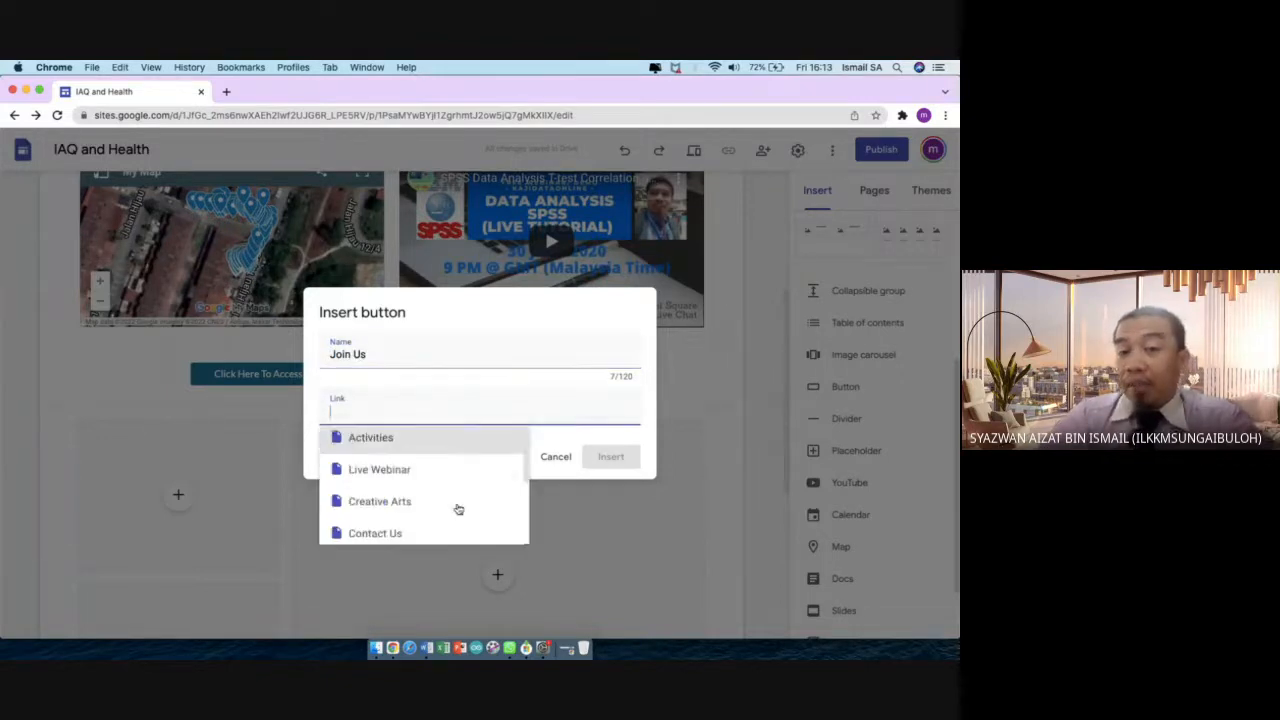
scroll(458, 509, down, 3)
click(408, 522)
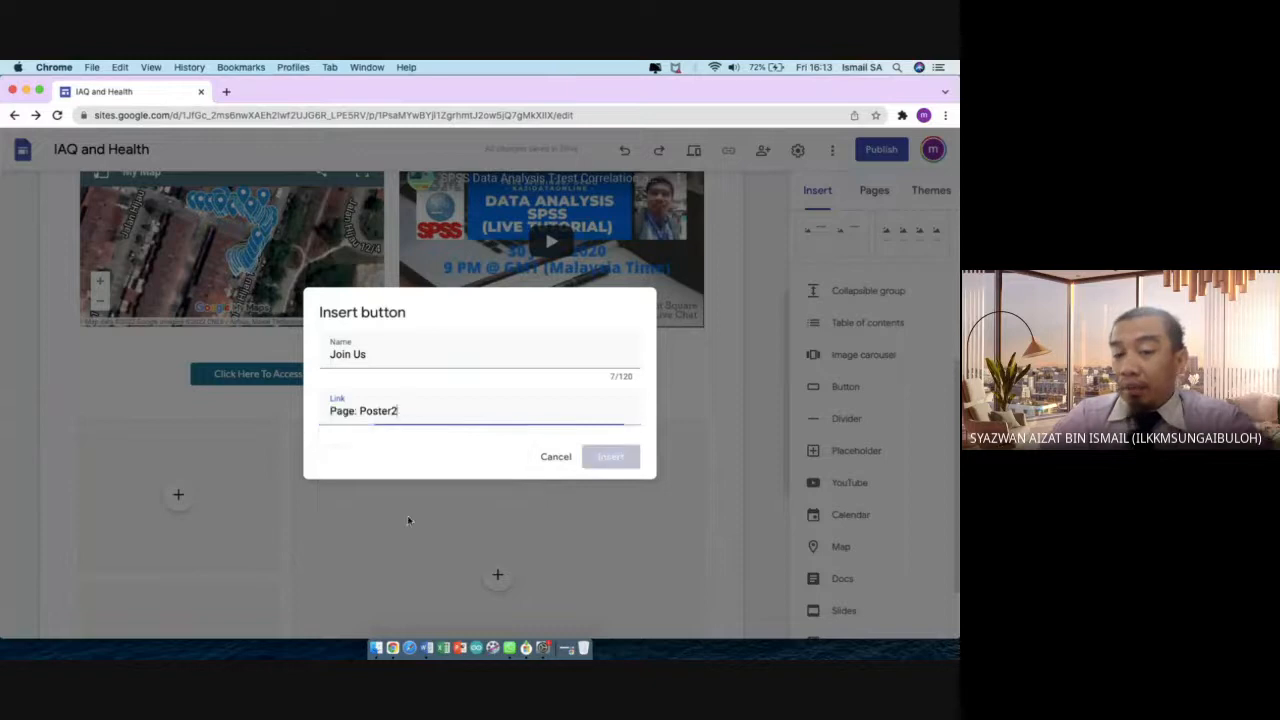
click(610, 456)
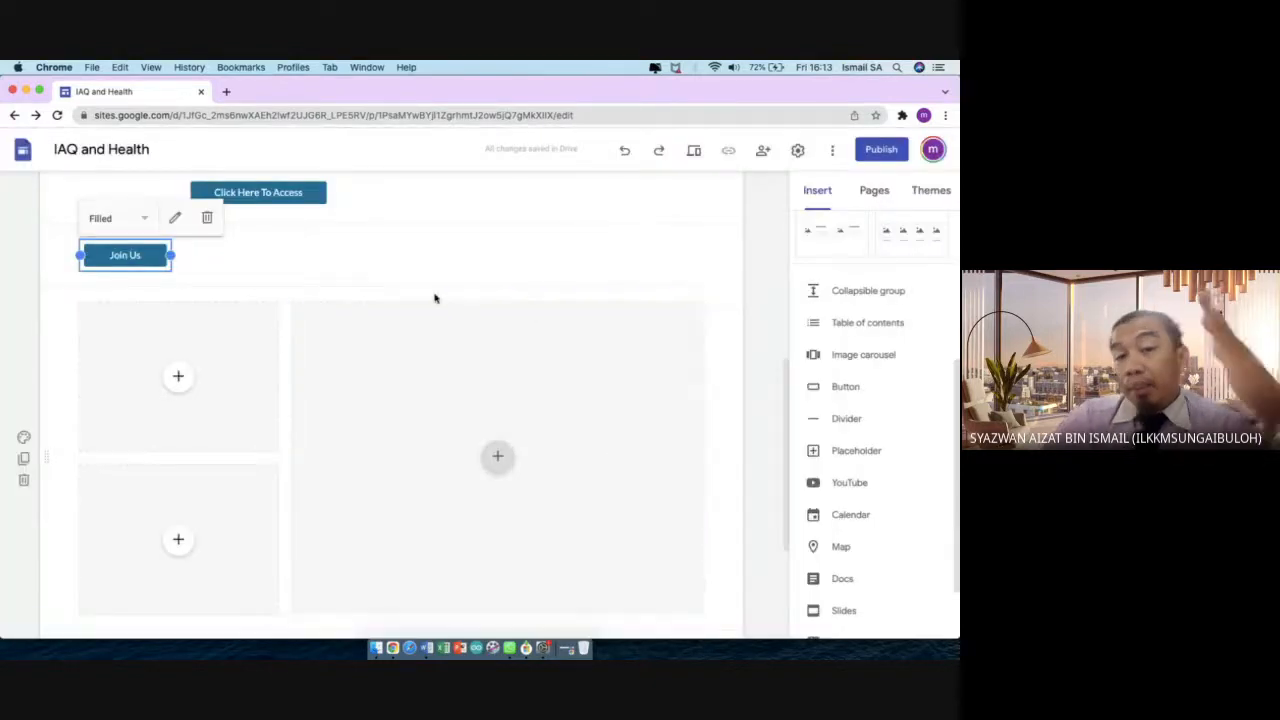
Move the "Join Us" button into the same row as "Click Here To Access", centred beneath the video
scroll(369, 289, up, 2)
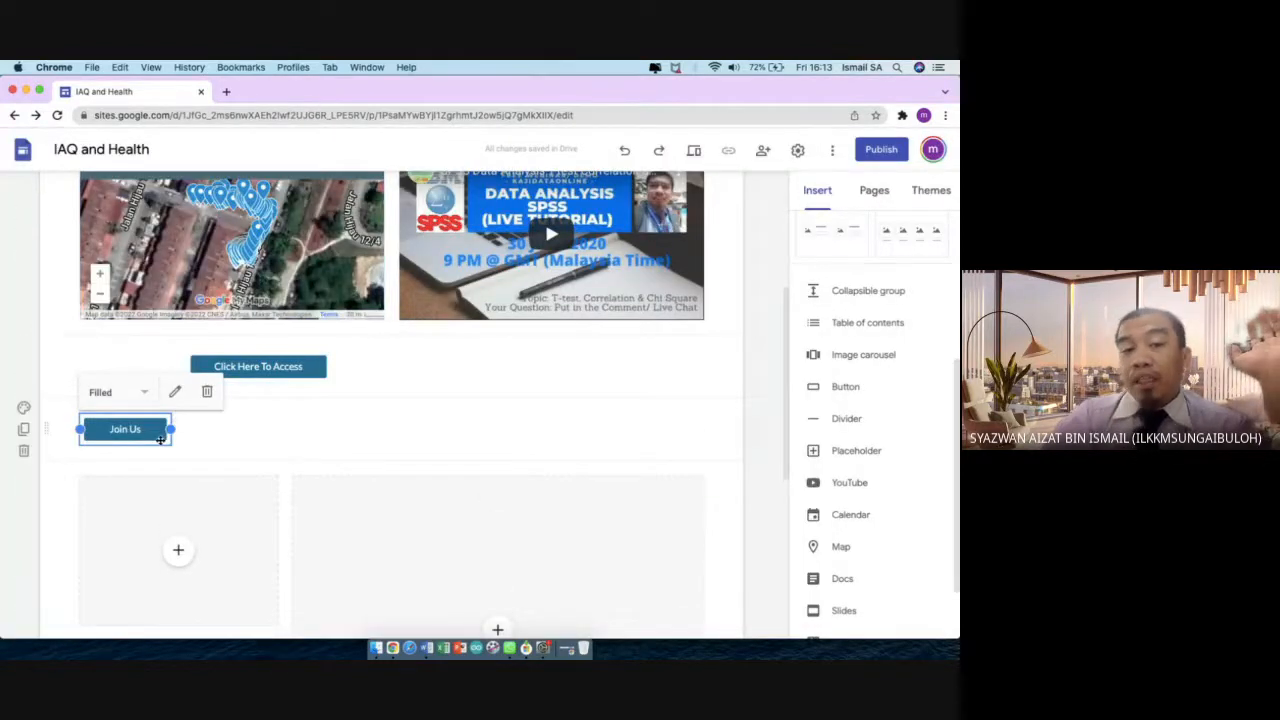
drag(160, 440, 578, 376)
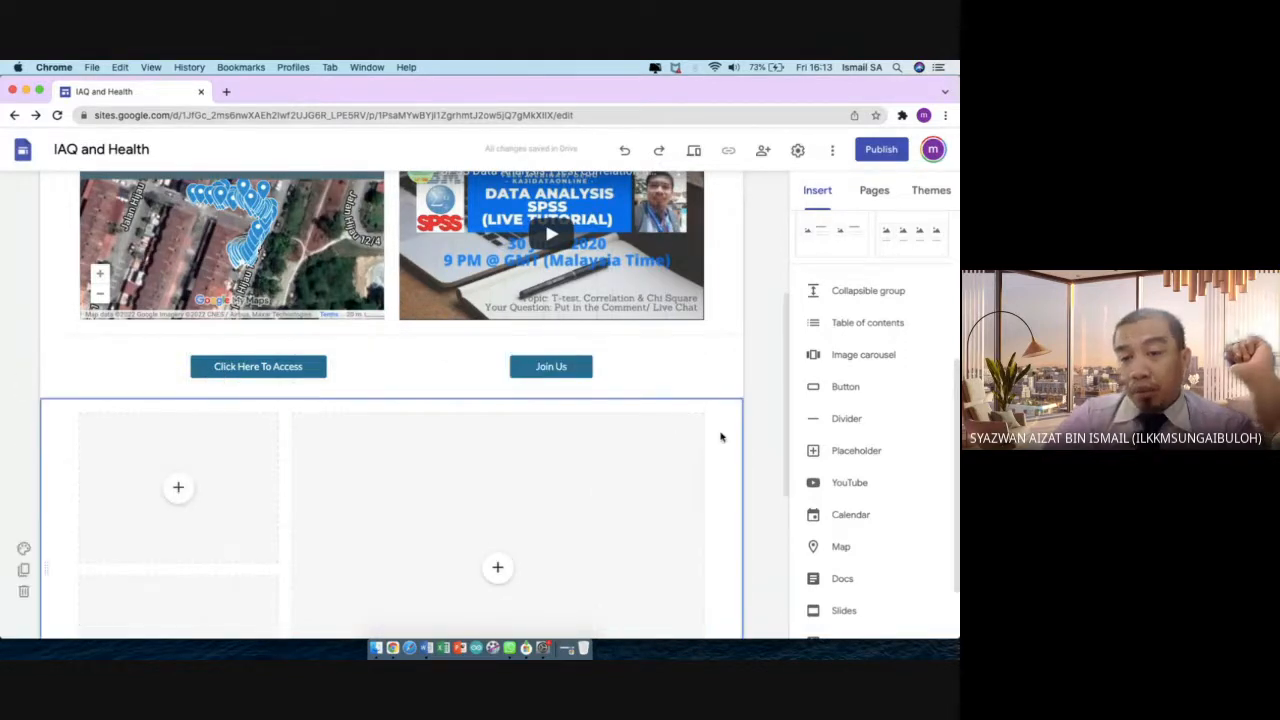
scroll(720, 437, up, 2)
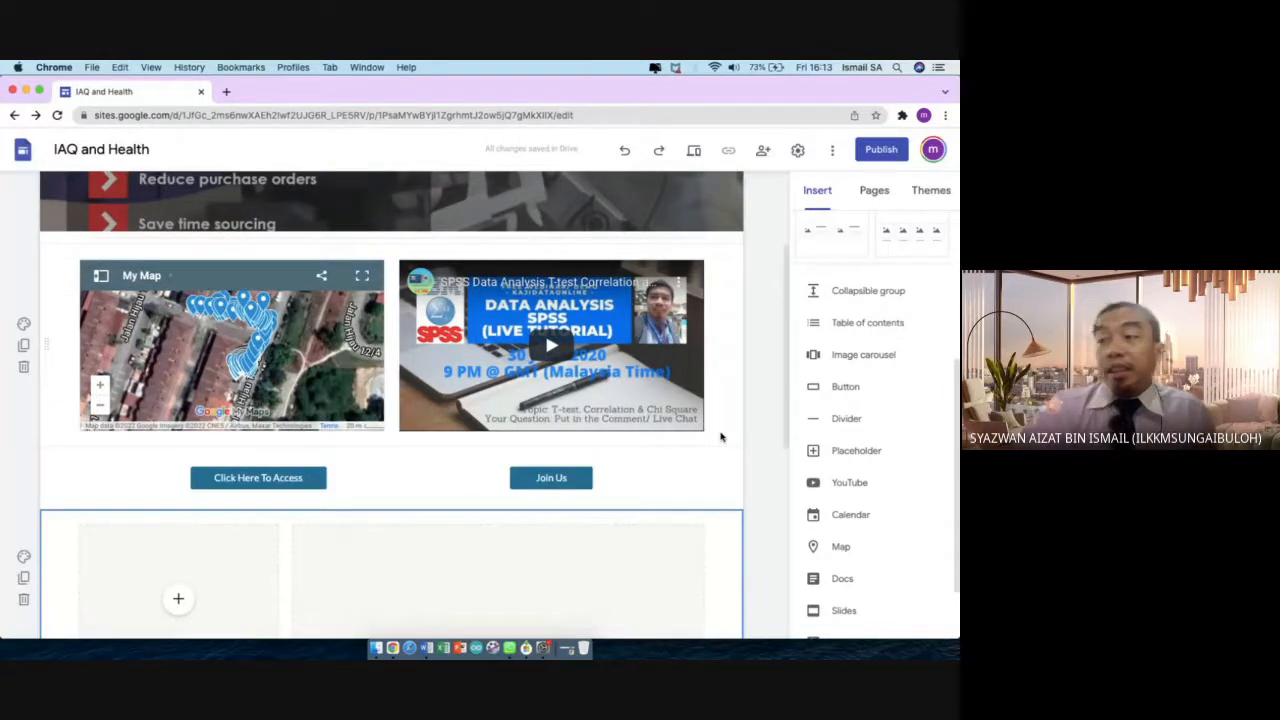
Insert the "Digital Health Promotional Package" Google Slides presentation into the page
scroll(860, 514, down, 2)
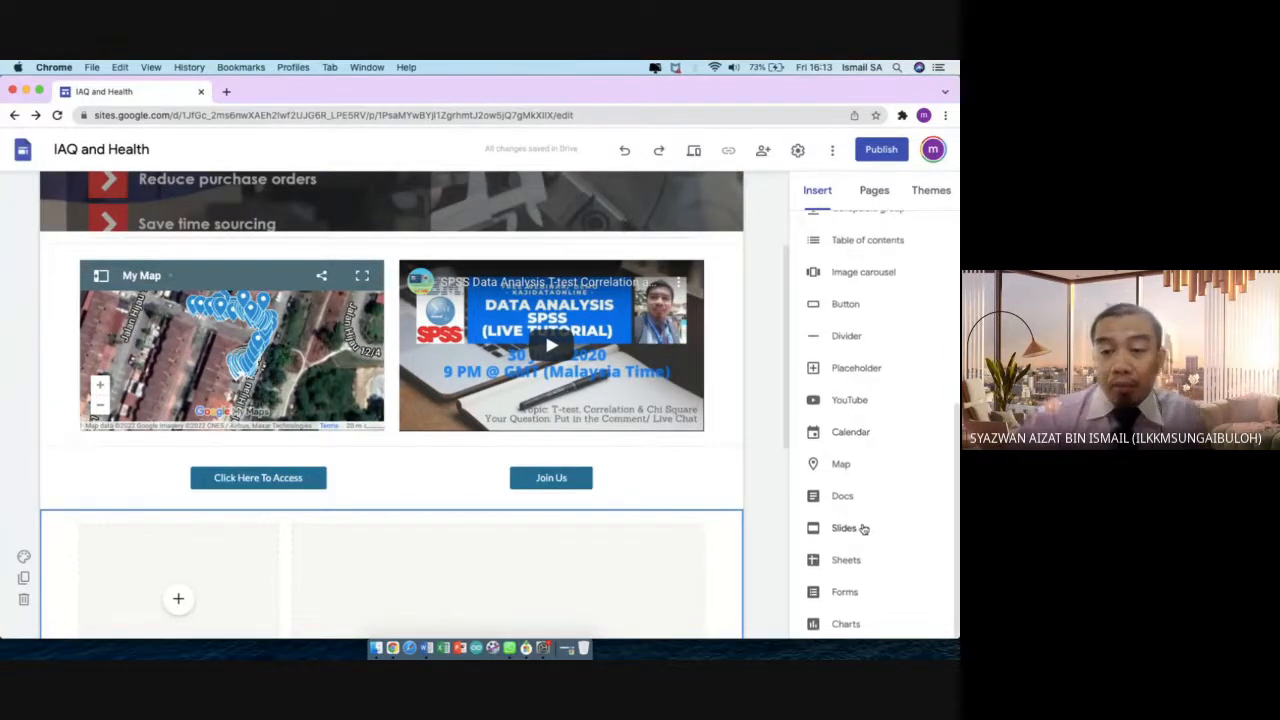
scroll(575, 408, down, 5)
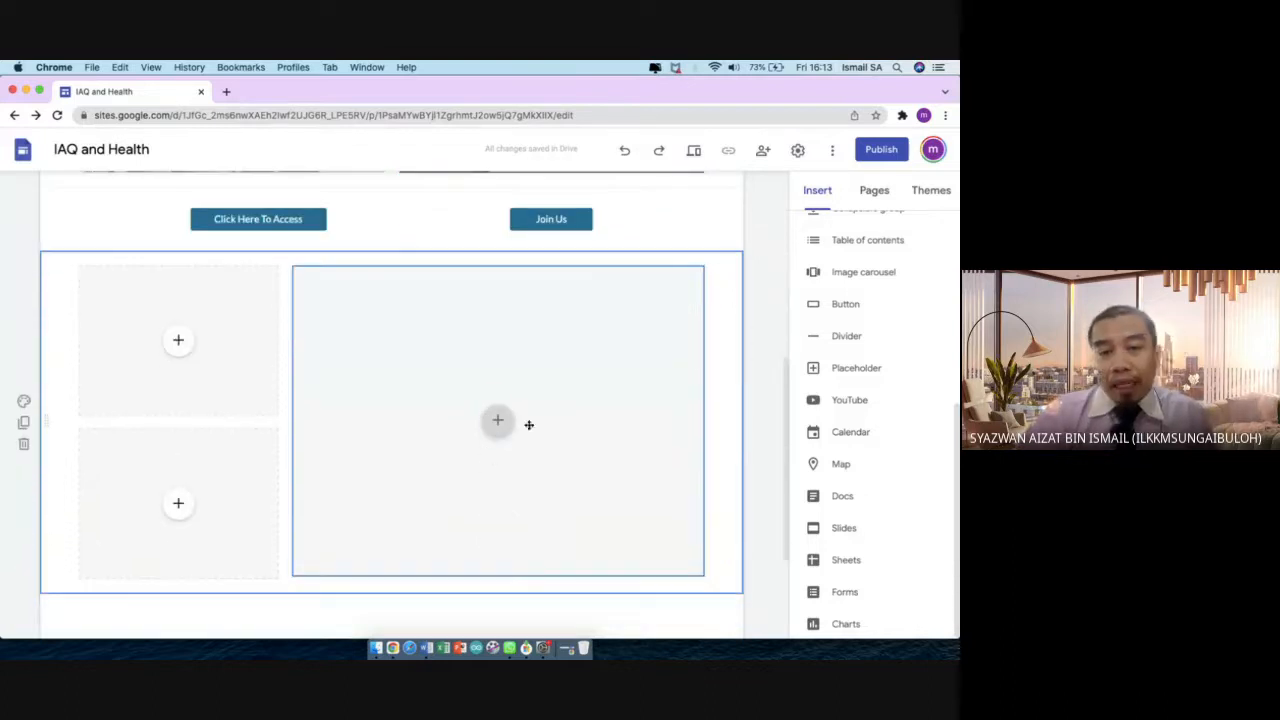
click(181, 340)
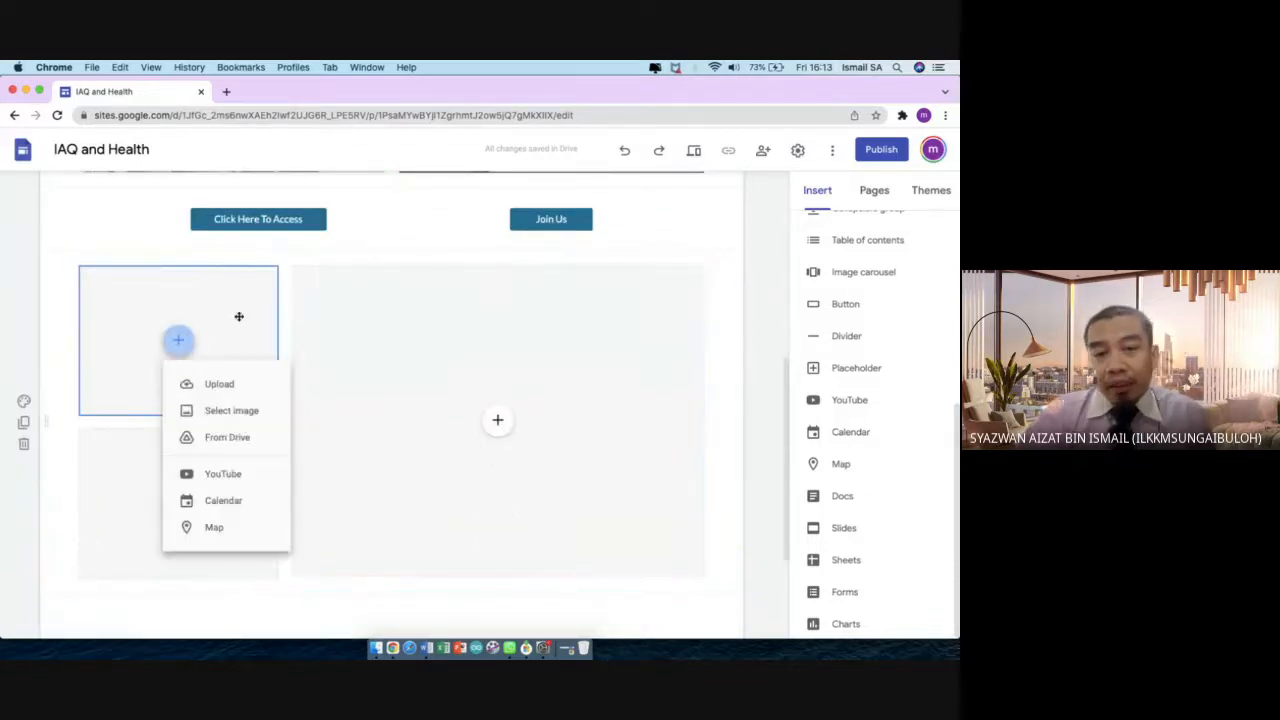
click(650, 446)
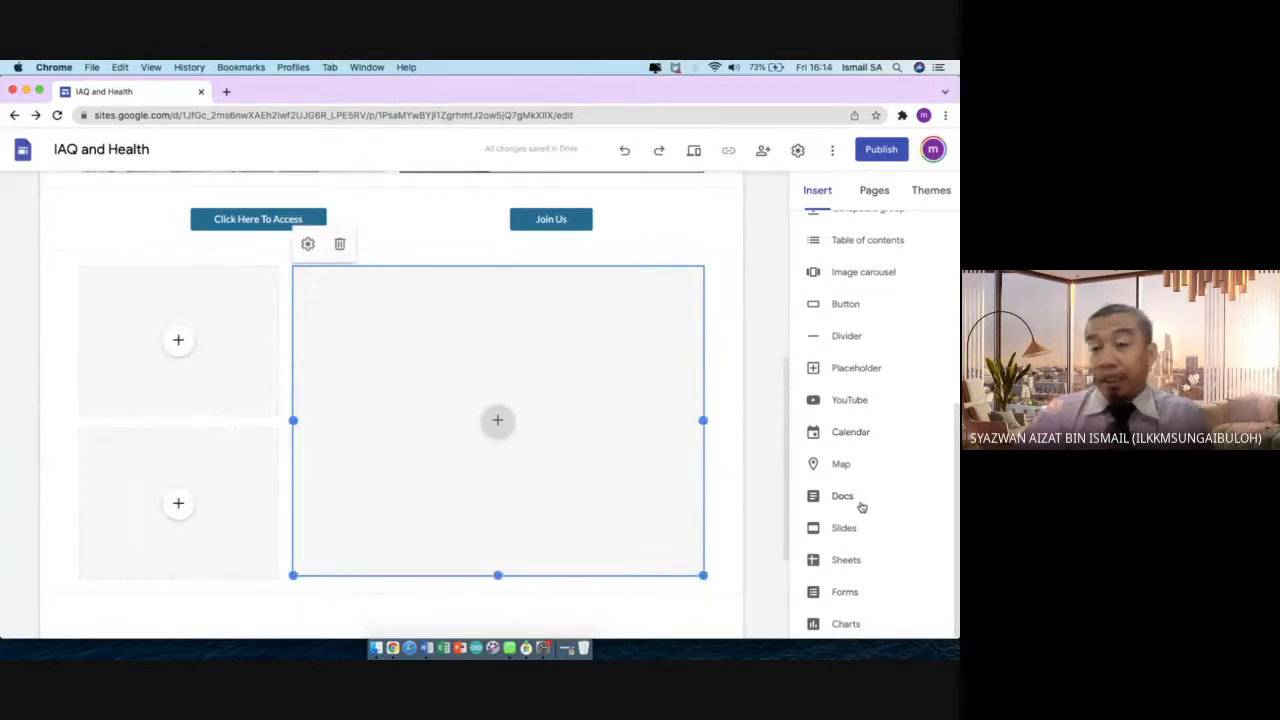
scroll(880, 390, up, 2)
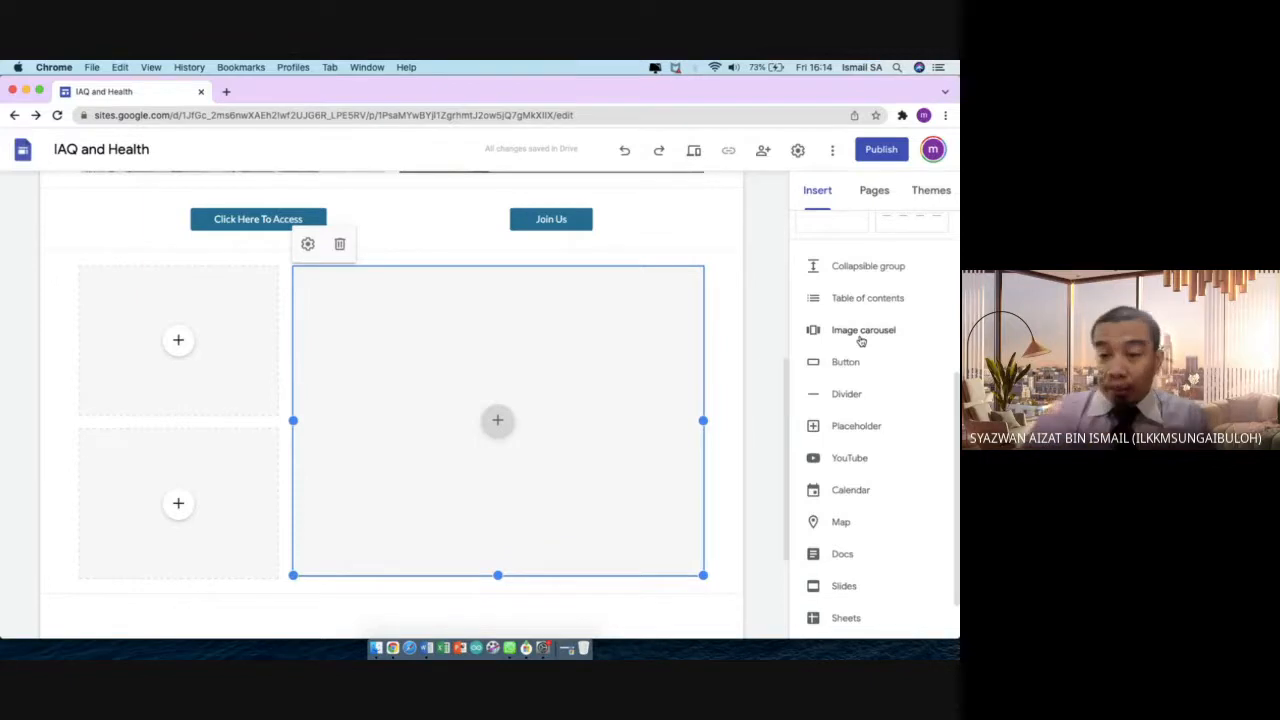
scroll(891, 588, down, 2)
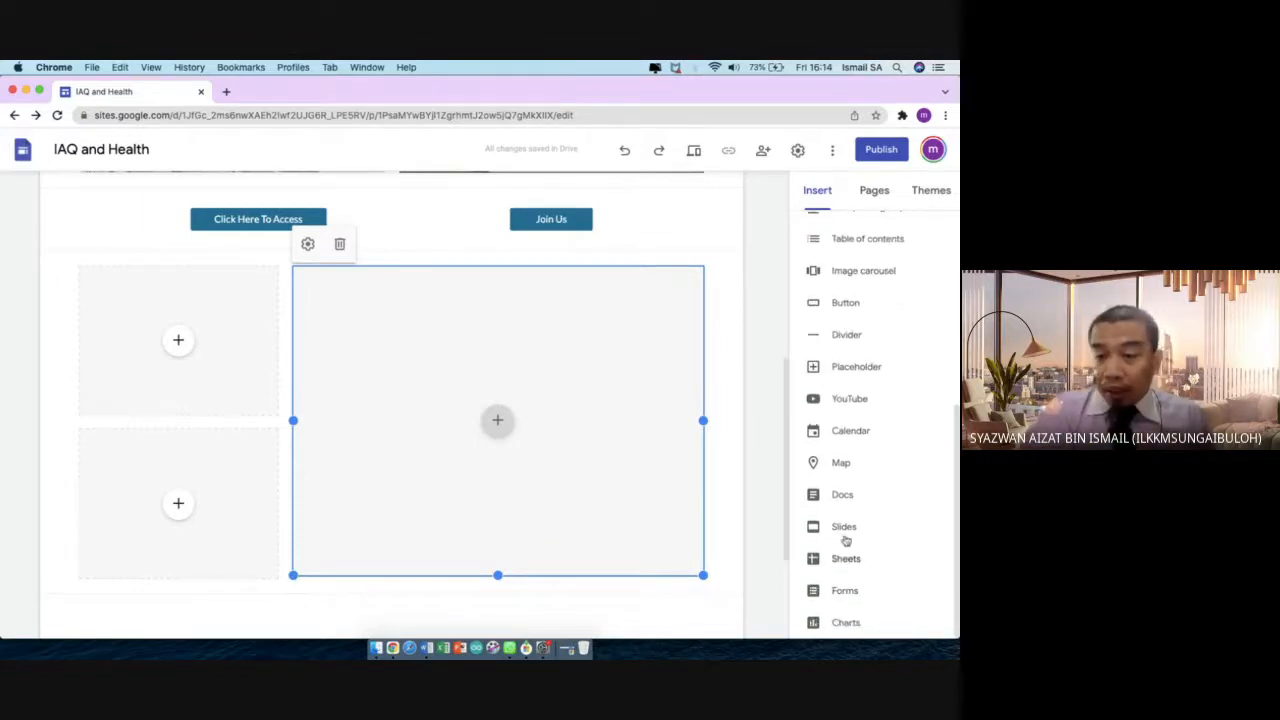
click(837, 527)
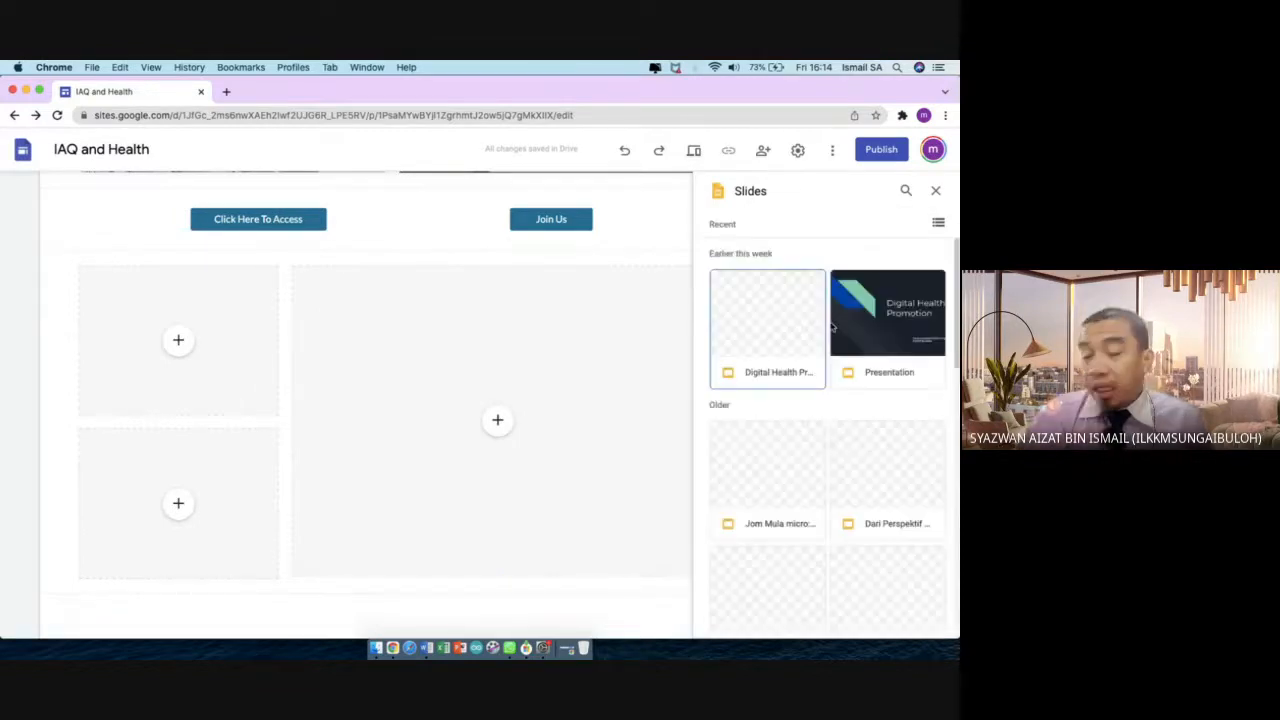
click(765, 321)
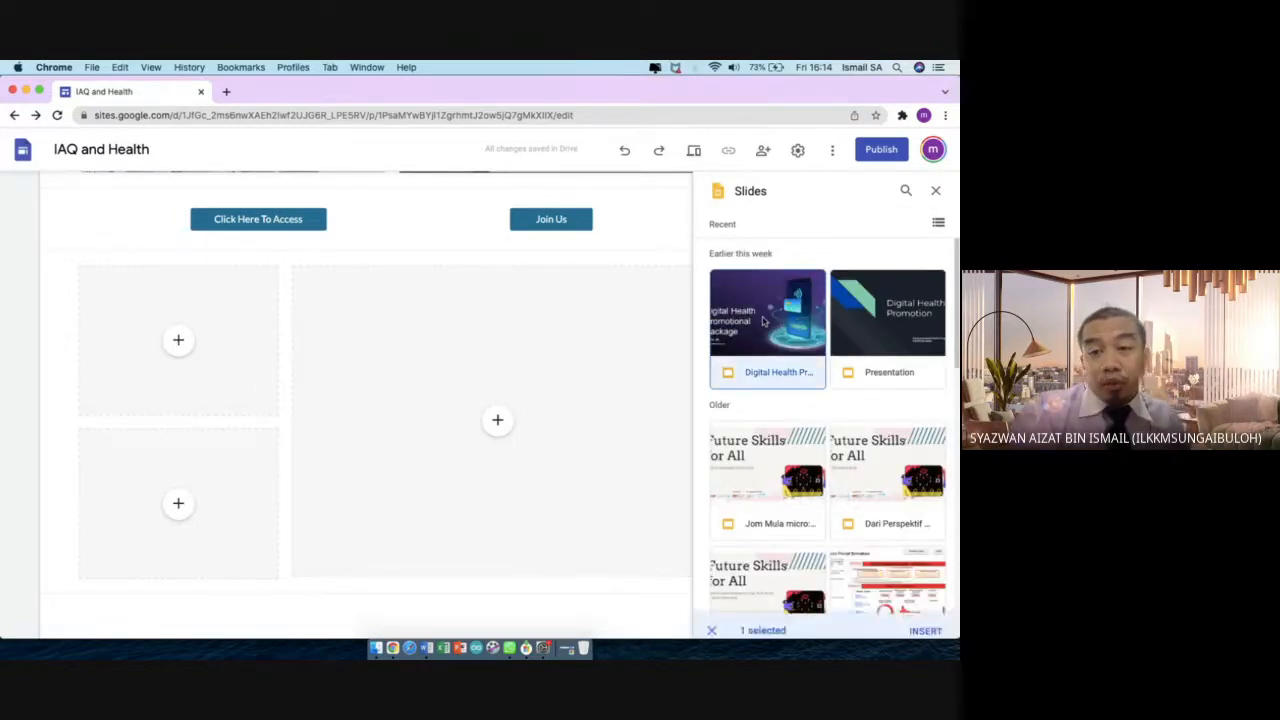
click(935, 621)
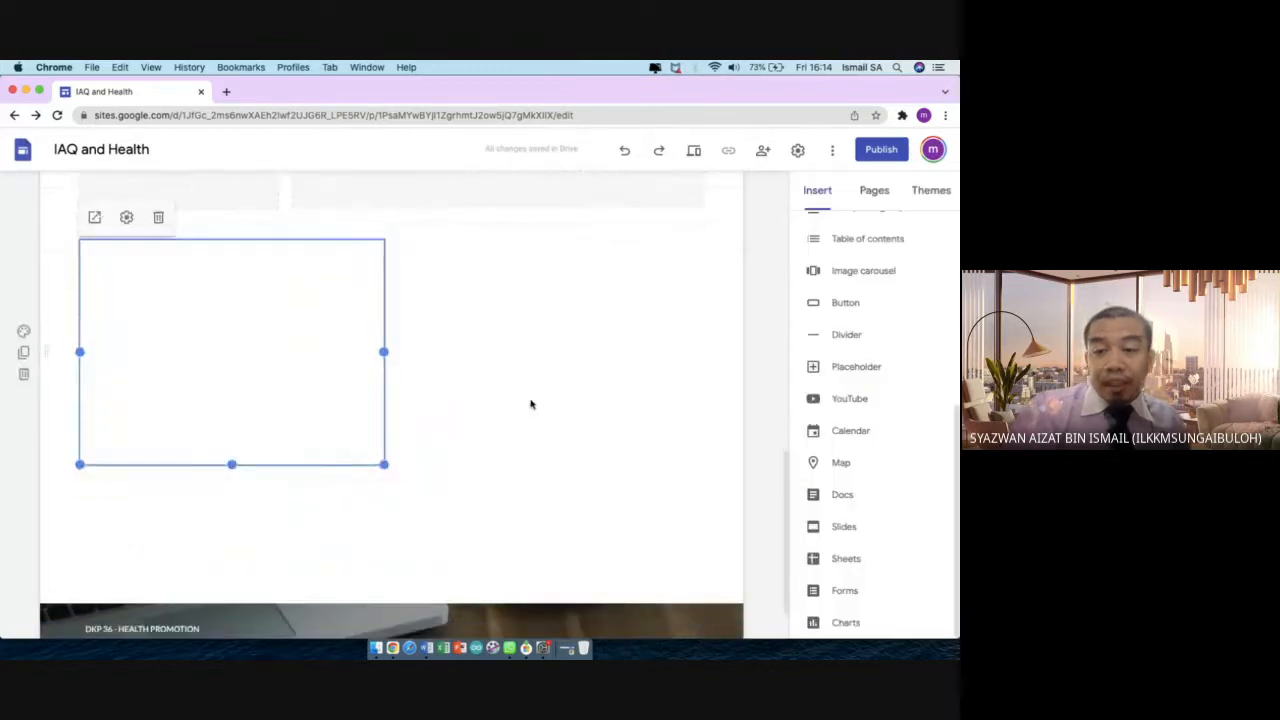
Choose Google Drive as the content source for the large empty placeholder beneath the buttons
scroll(386, 430, up, 4)
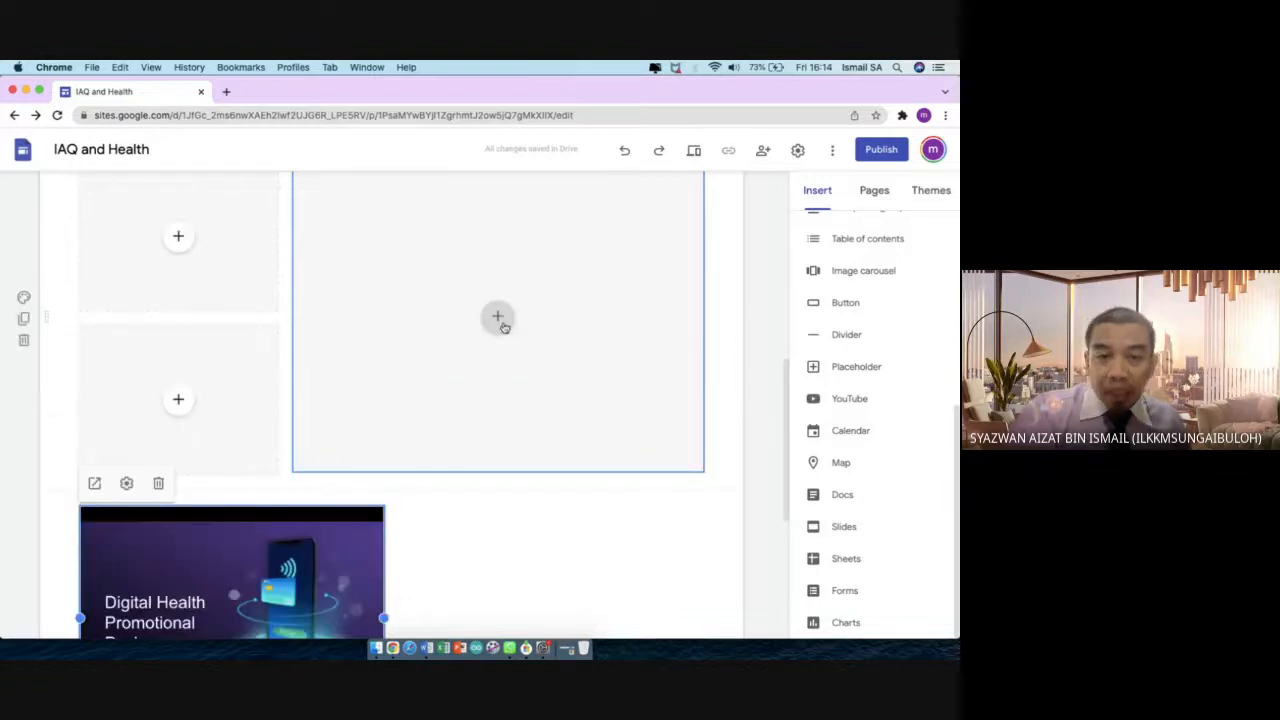
click(500, 319)
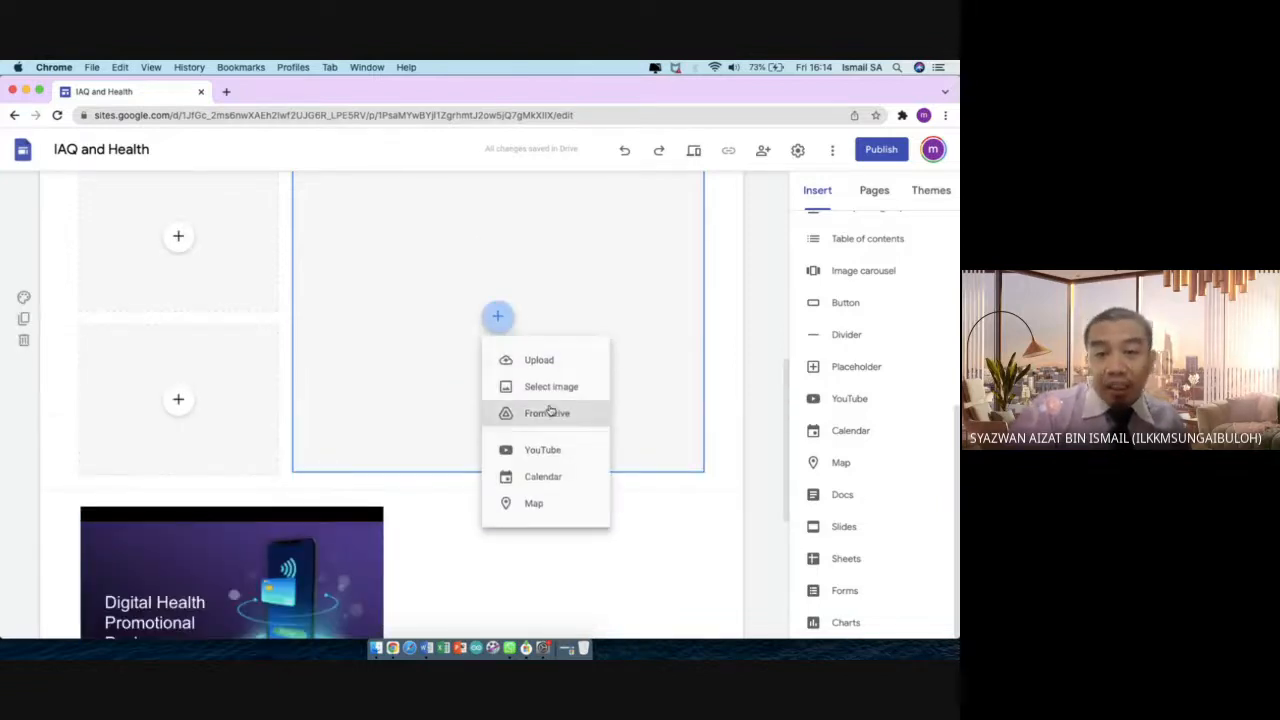
click(500, 316)
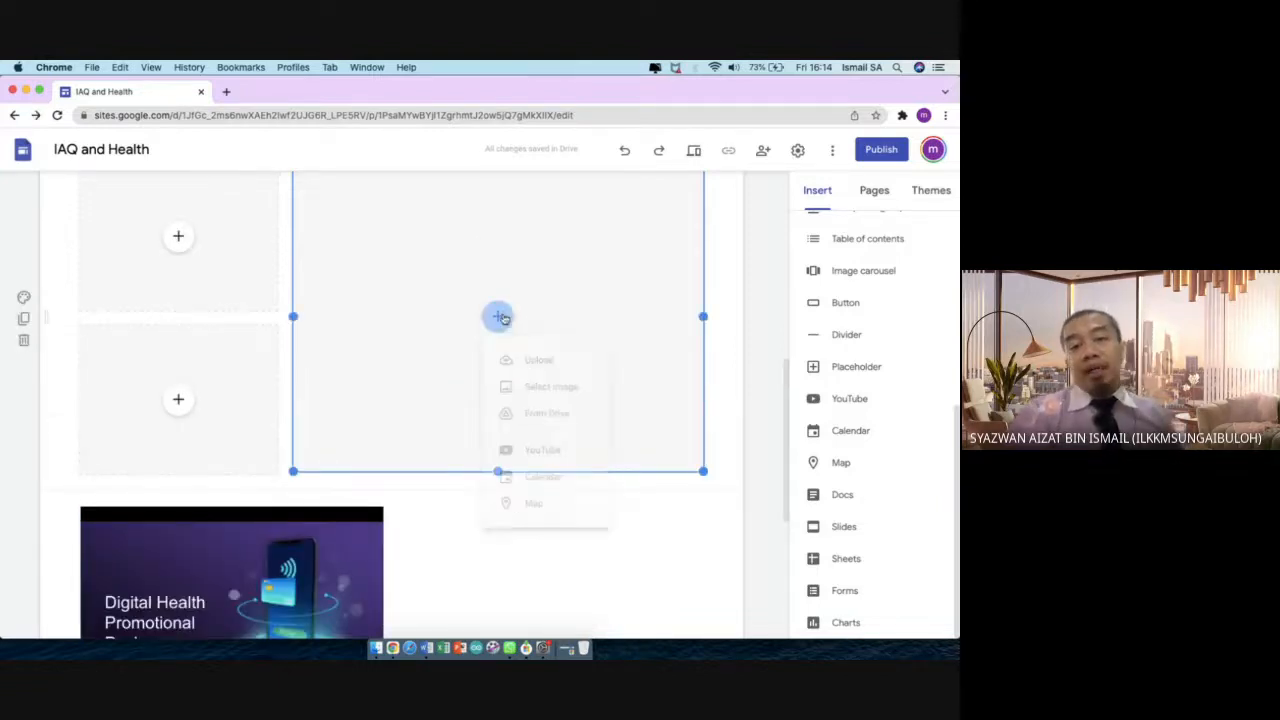
click(500, 316)
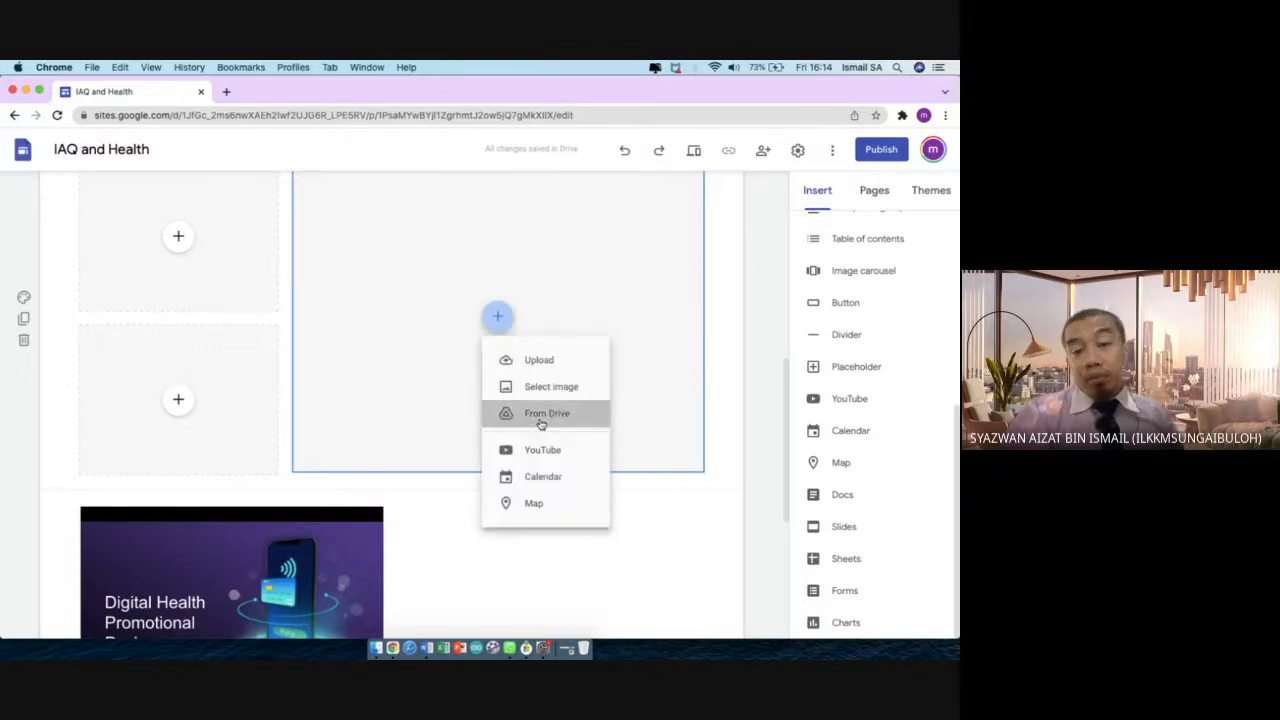
click(540, 420)
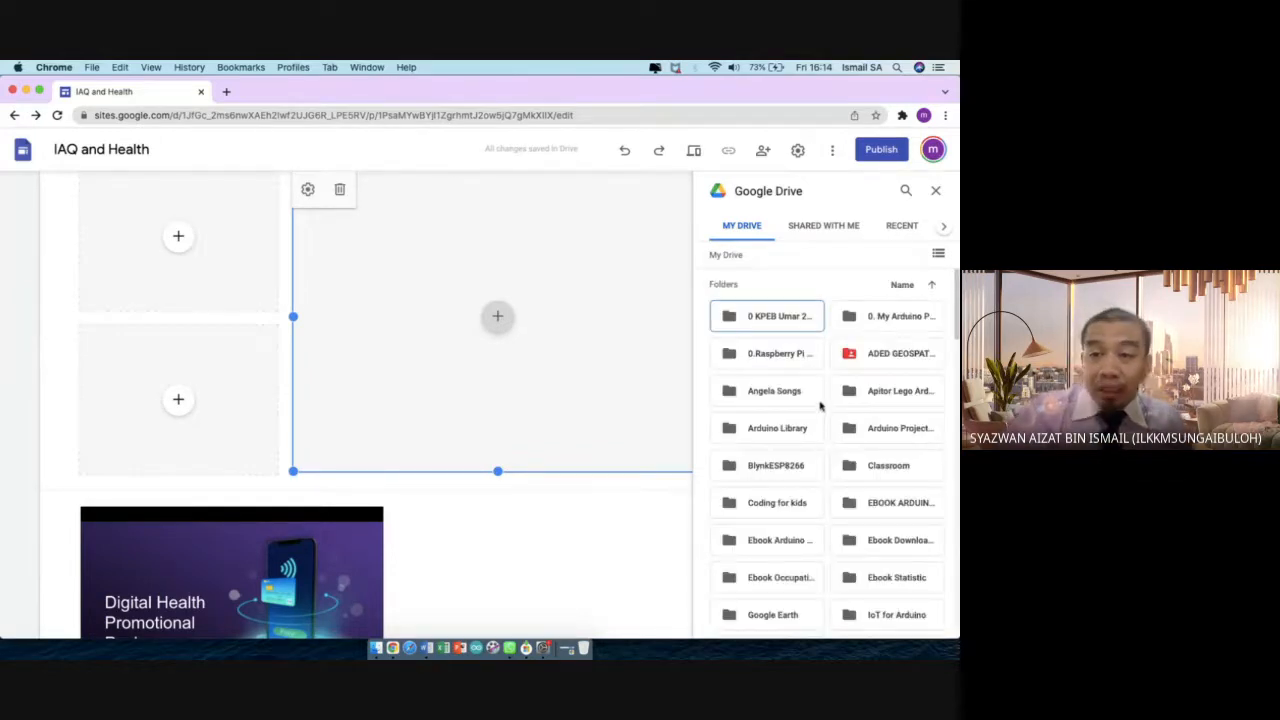
Browse My Drive for a file to insert, including the "0. My Arduino Project" folder and its "Arduino IDE" subfolder
scroll(866, 325, down, 3)
scroll(867, 326, down, 6)
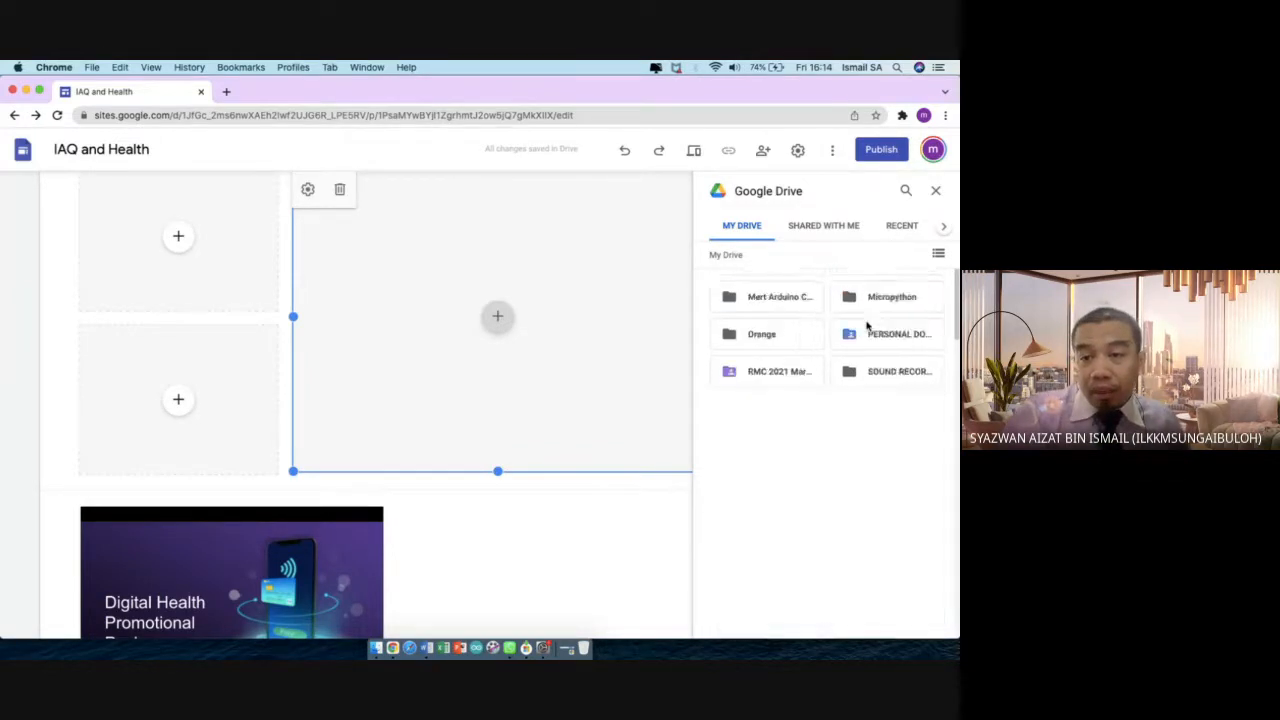
scroll(867, 325, up, 9)
scroll(867, 325, down, 2)
scroll(867, 325, up, 2)
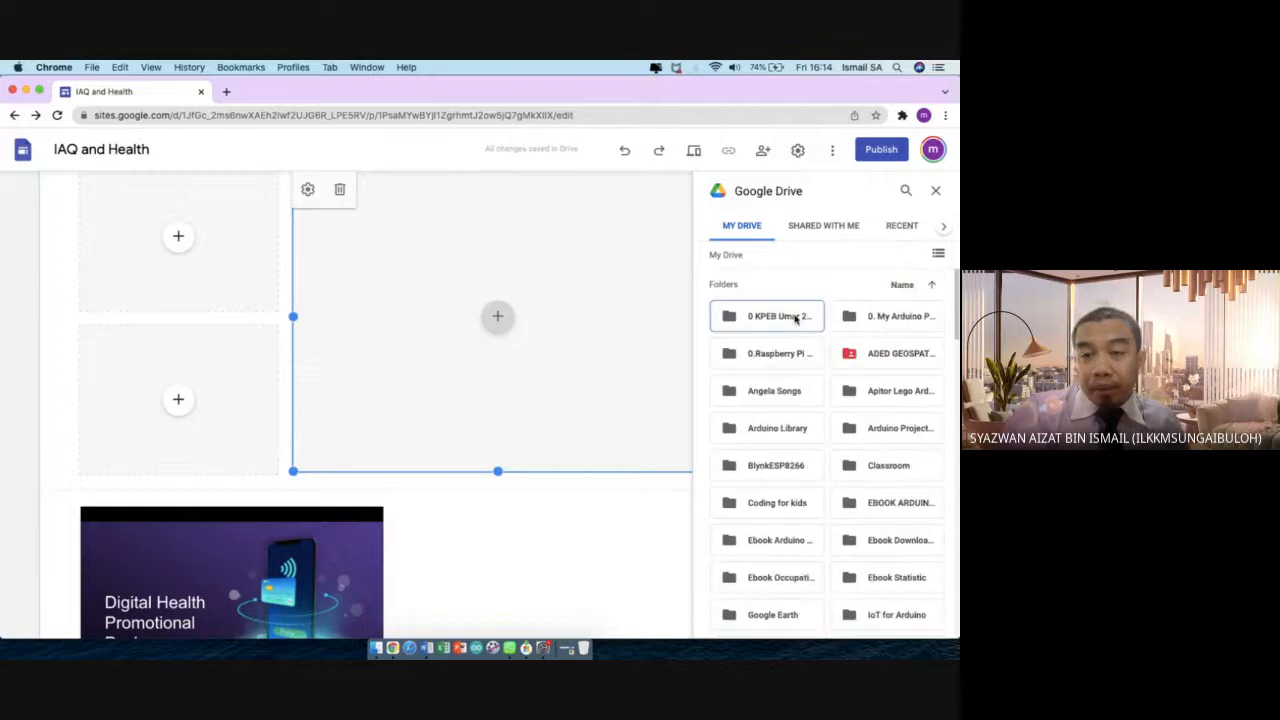
click(796, 318)
double_click(866, 318)
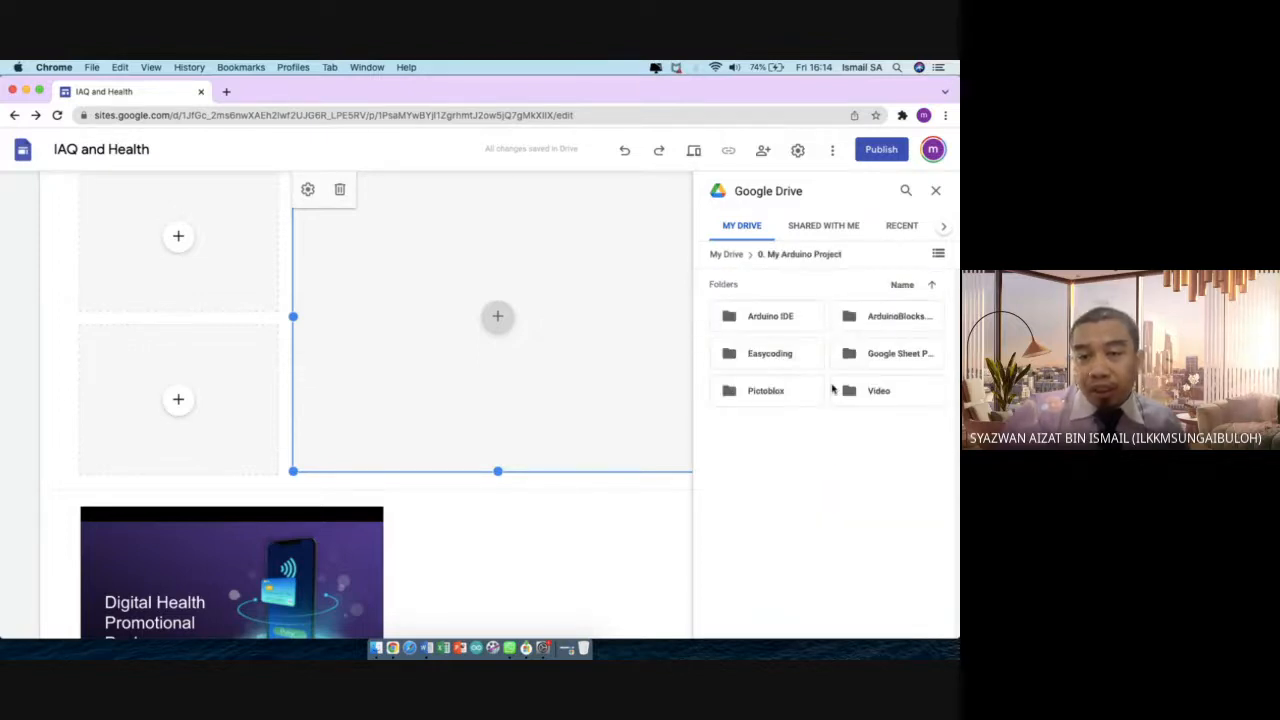
double_click(798, 316)
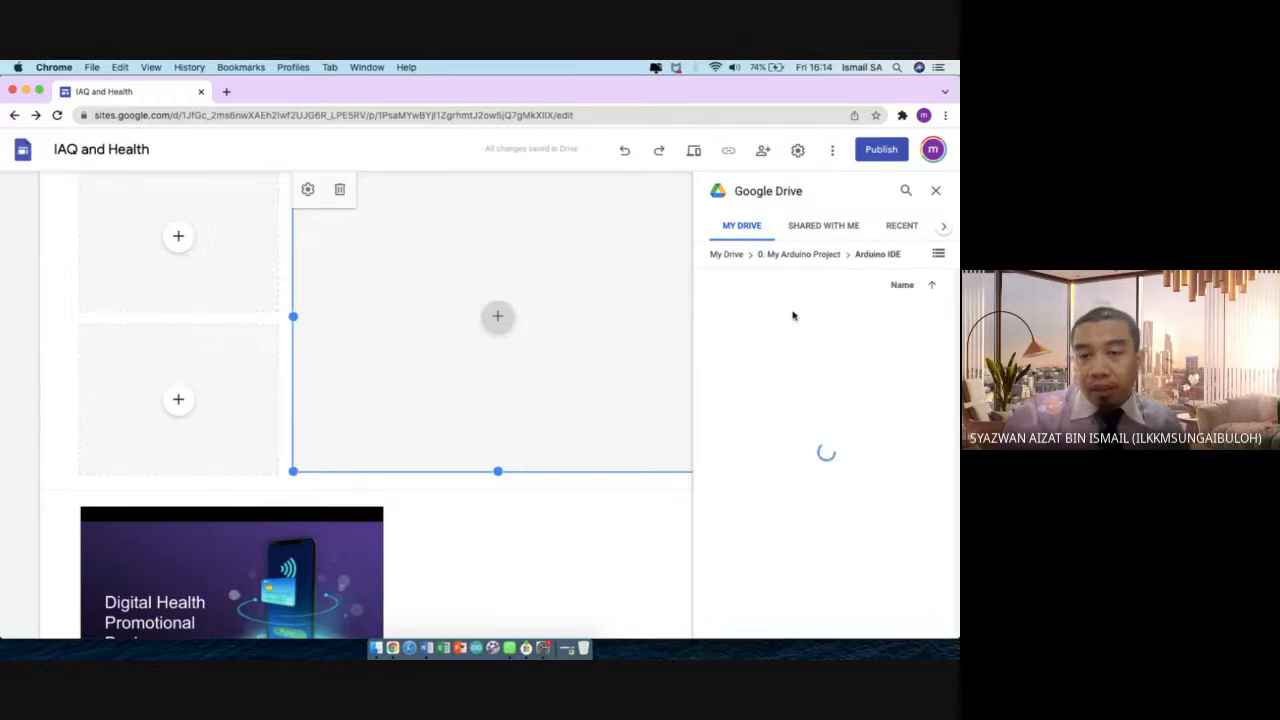
click(806, 254)
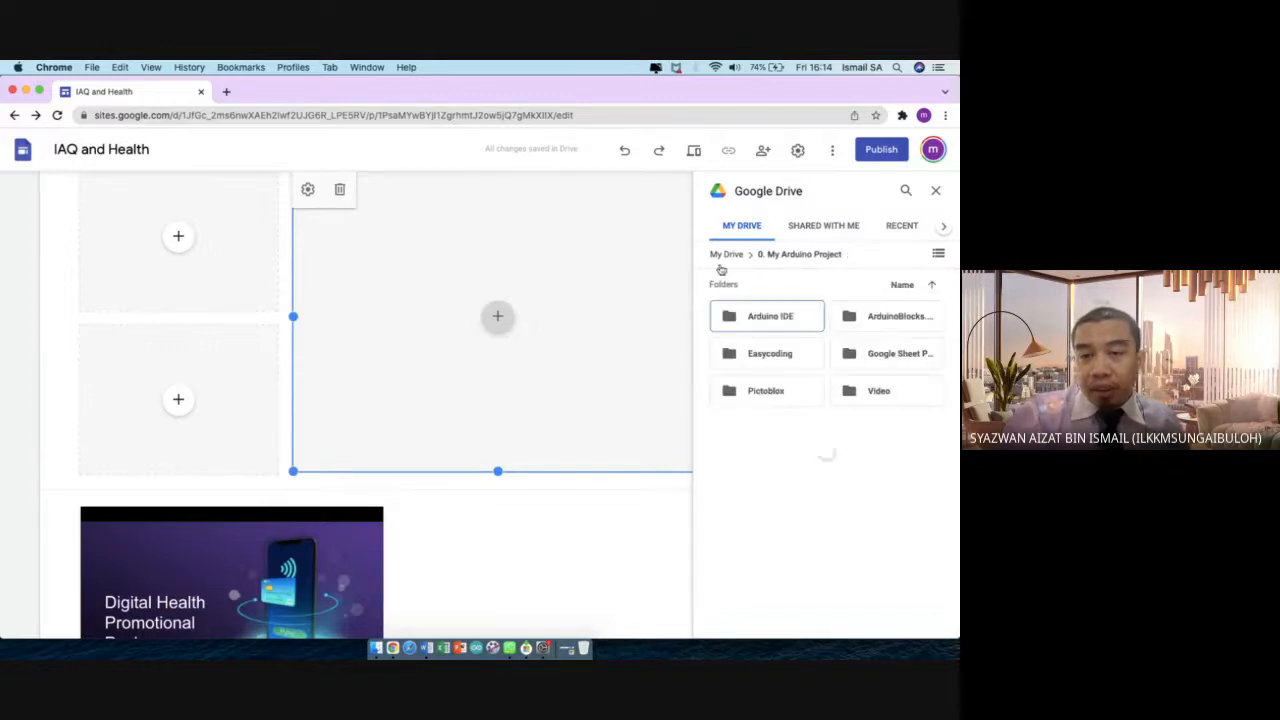
click(722, 256)
scroll(800, 449, down, 5)
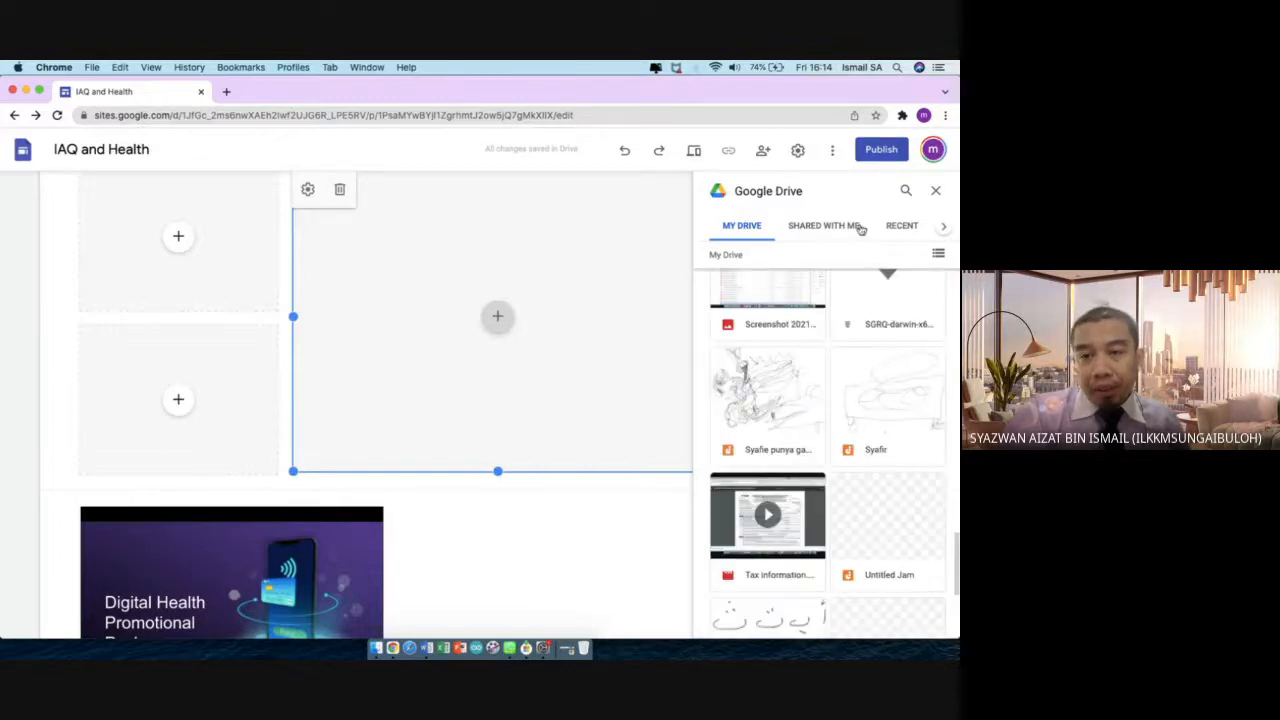
Try to insert a hand-drawn sketch file from My Drive into the large placeholder
scroll(829, 287, up, 2)
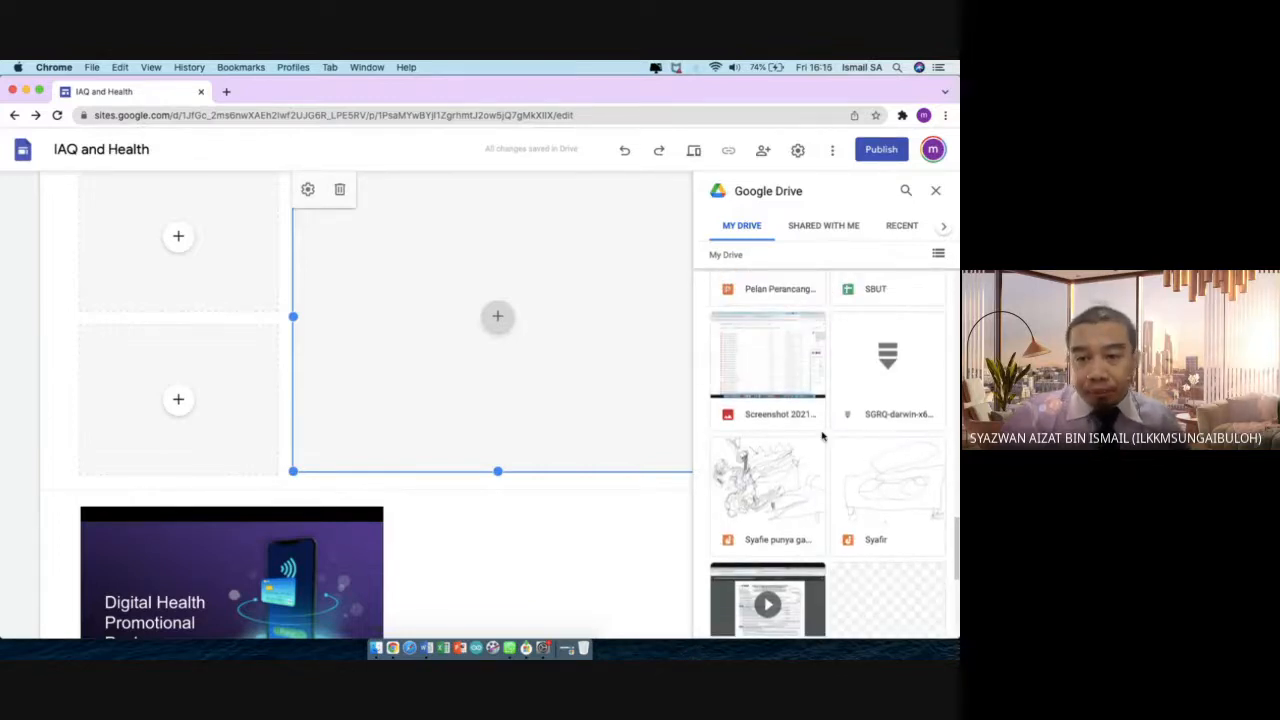
scroll(823, 432, down, 2)
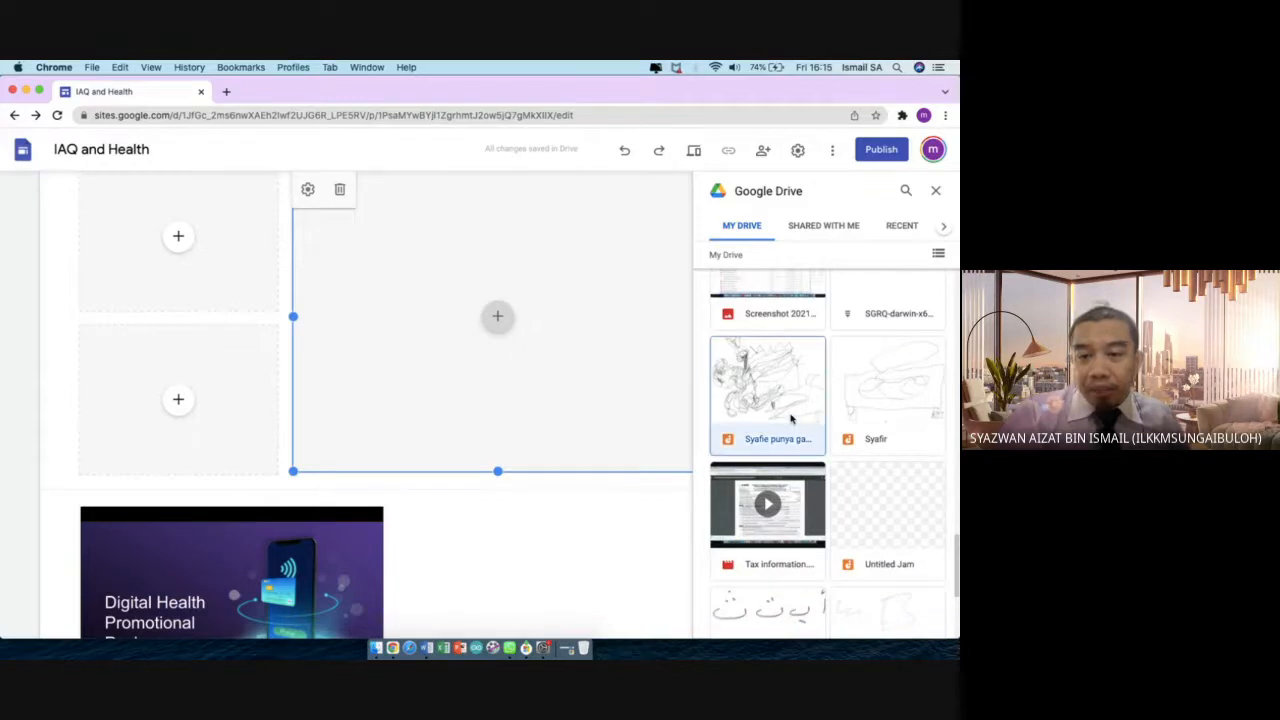
click(790, 418)
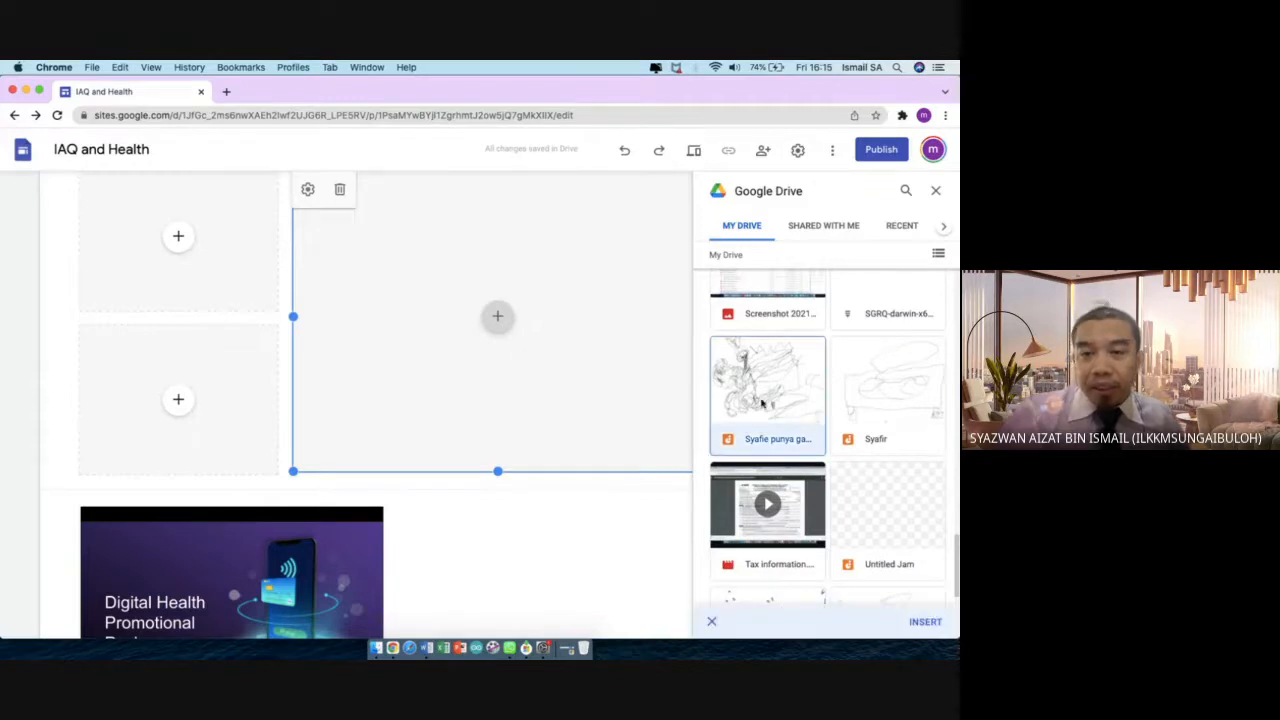
click(922, 621)
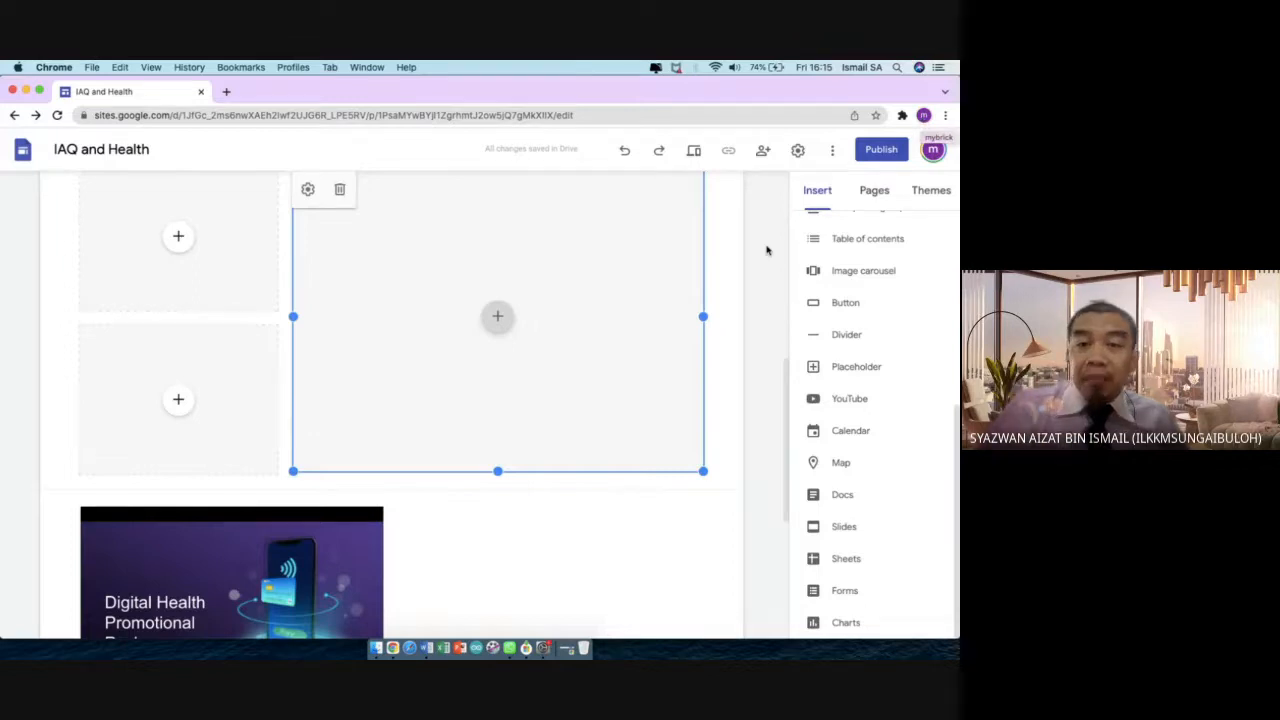
scroll(690, 291, up, 1)
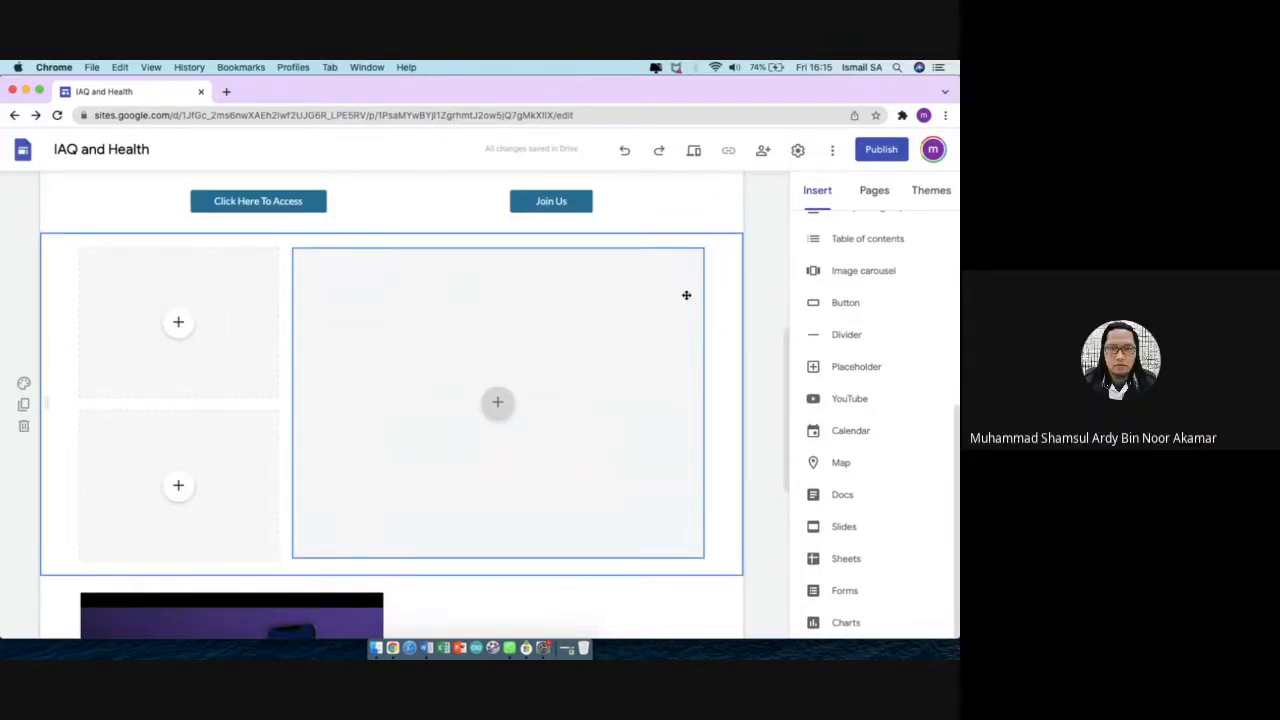
click(494, 412)
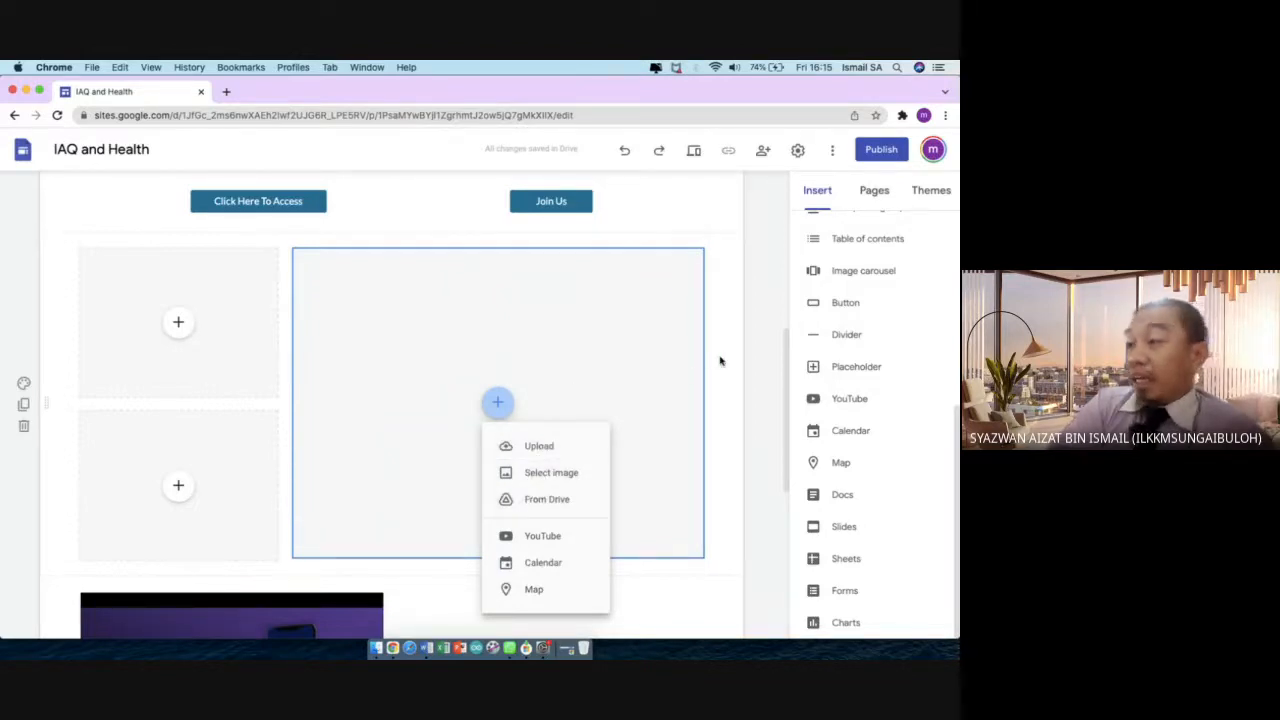
click(878, 186)
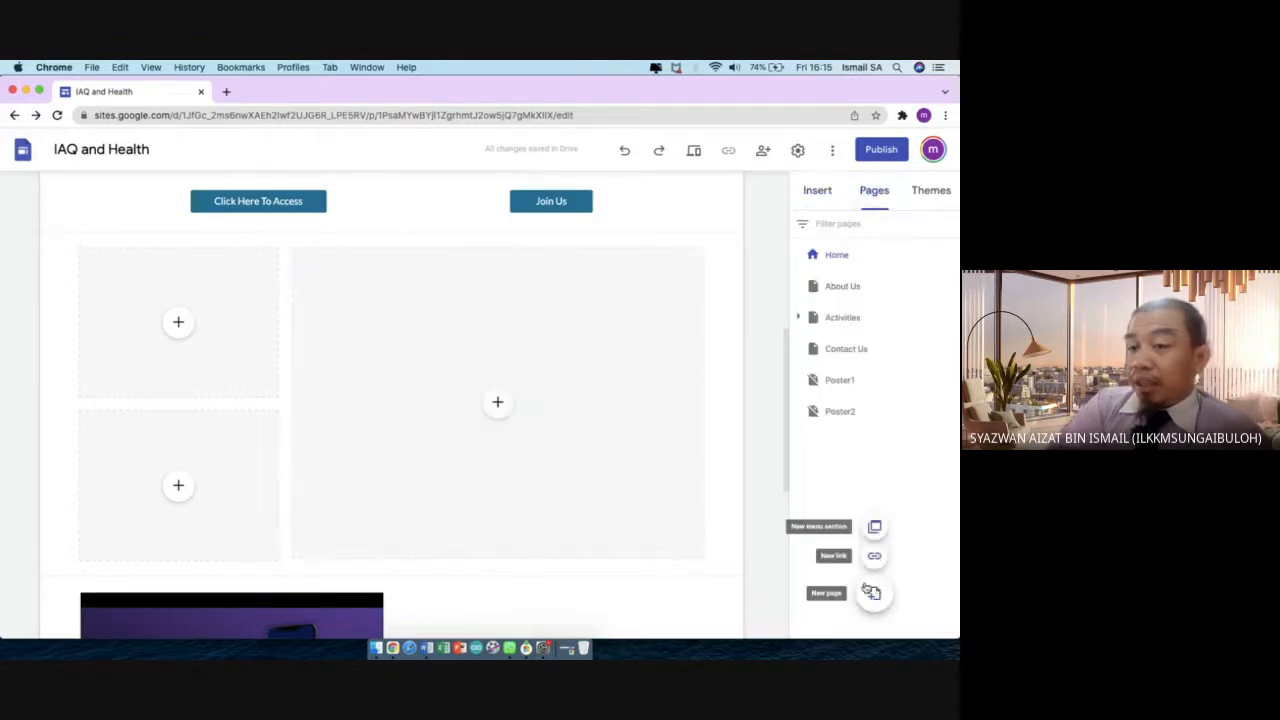
mouse_move(876, 593)
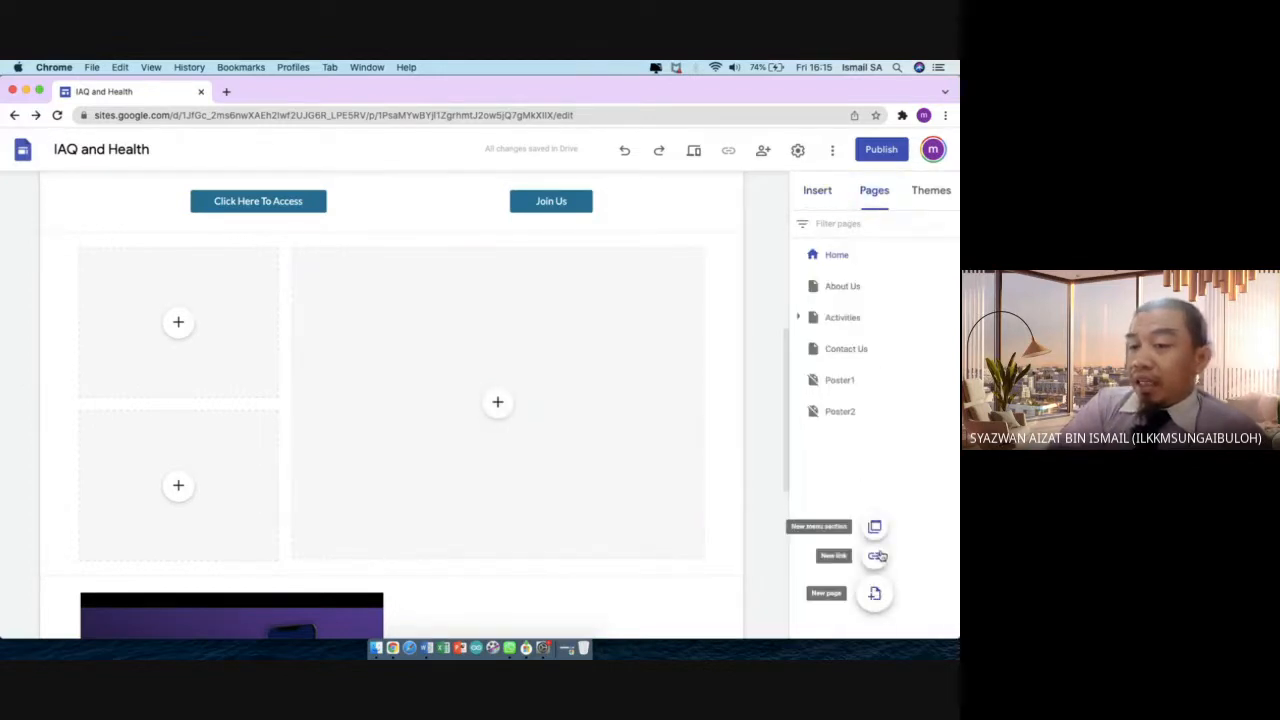
click(876, 556)
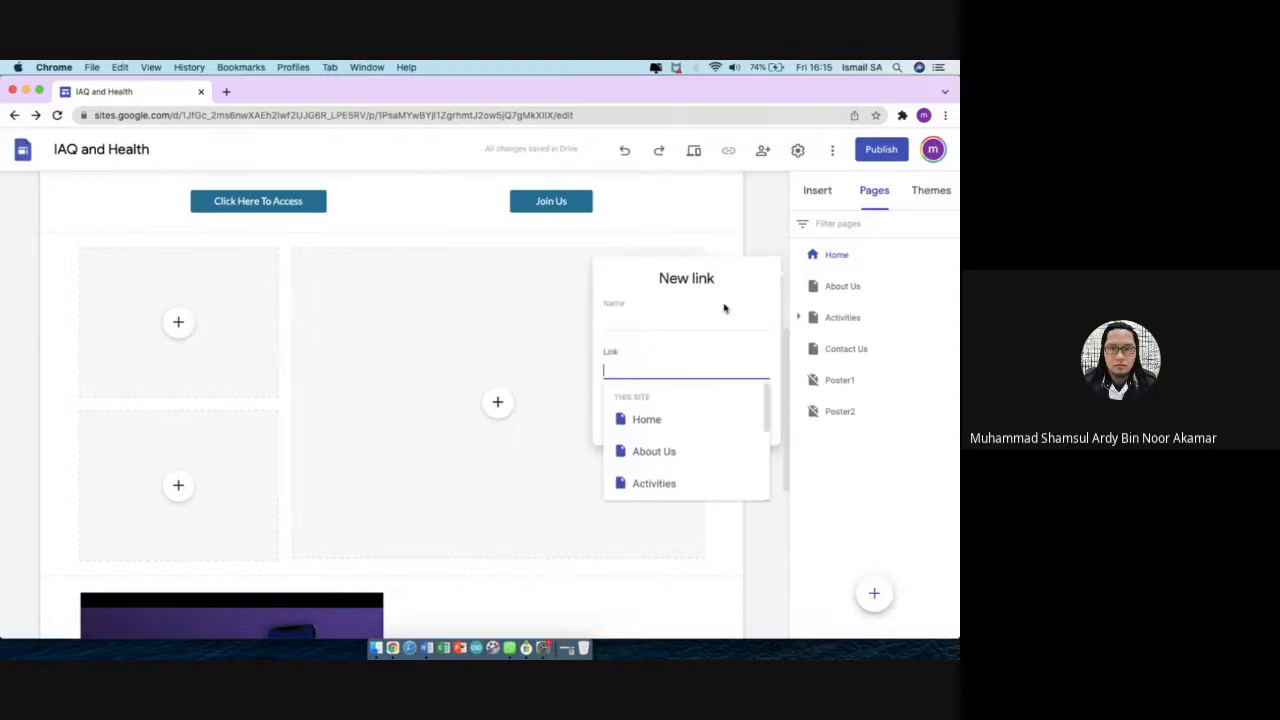
scroll(709, 452, down, 3)
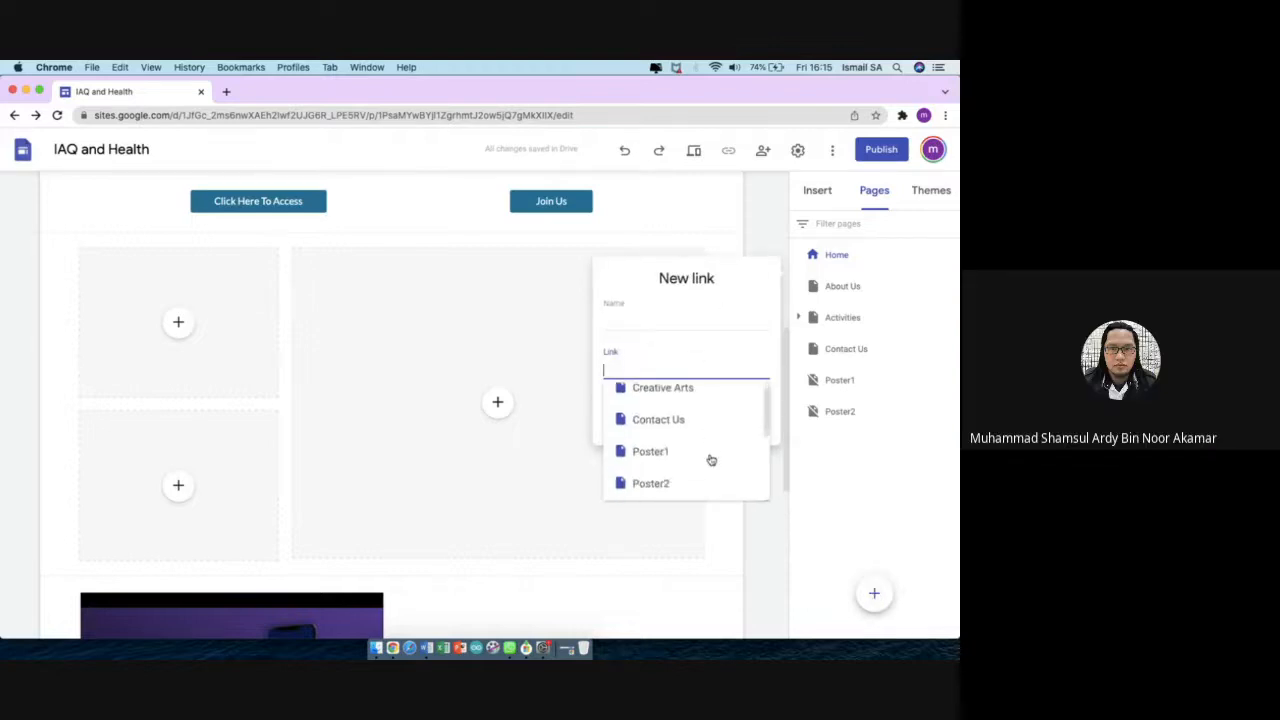
click(820, 478)
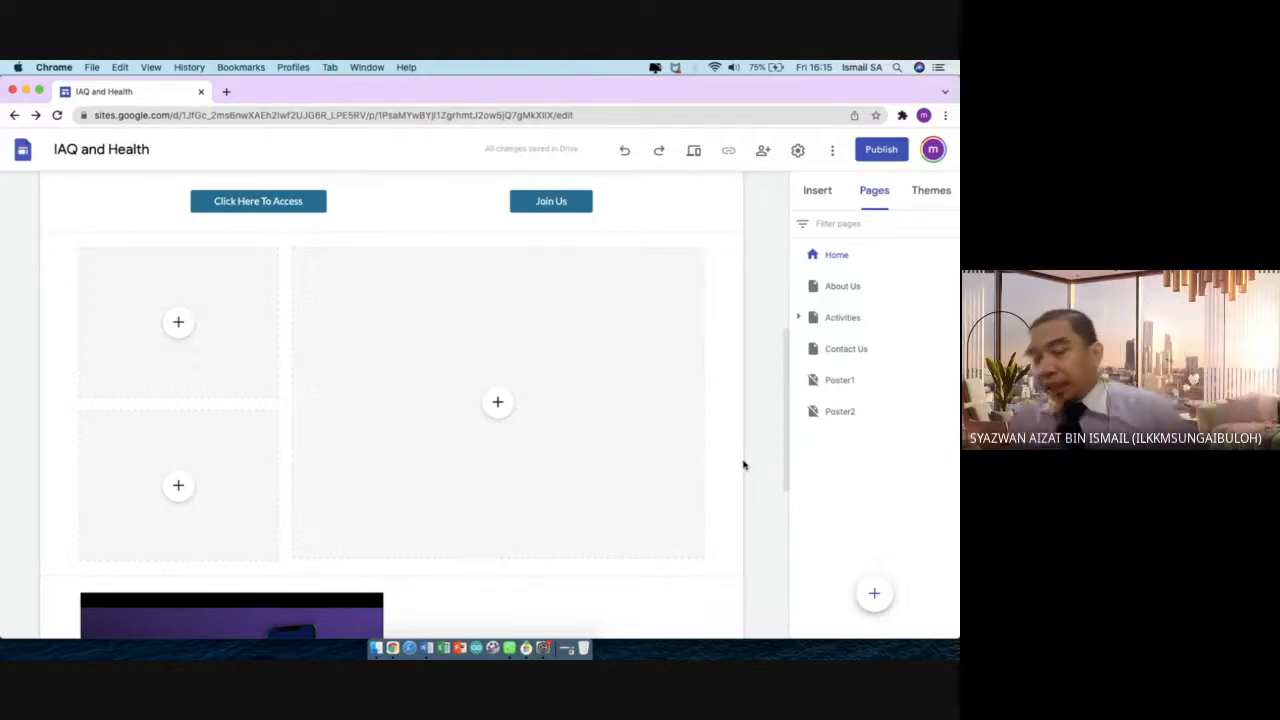
Fill the large empty placeholder with the "Digital Health Promotional Package" slides from the files shared with me in Google Drive
click(505, 409)
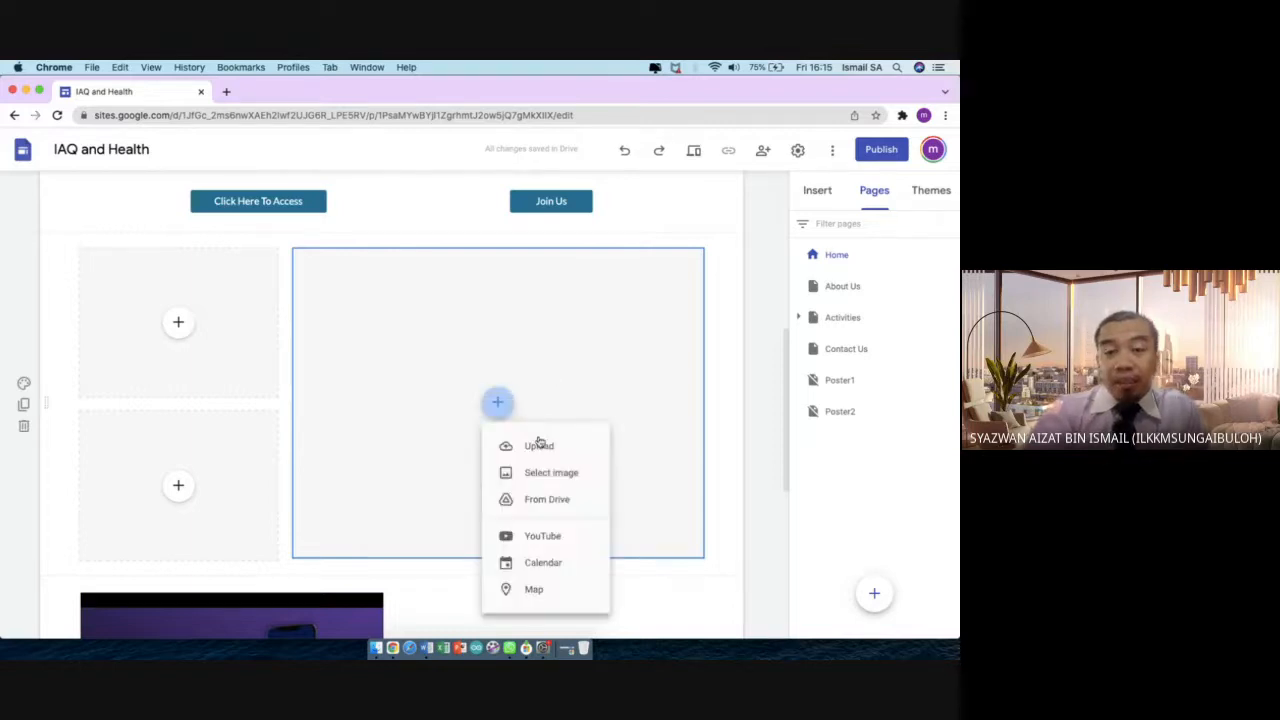
click(561, 500)
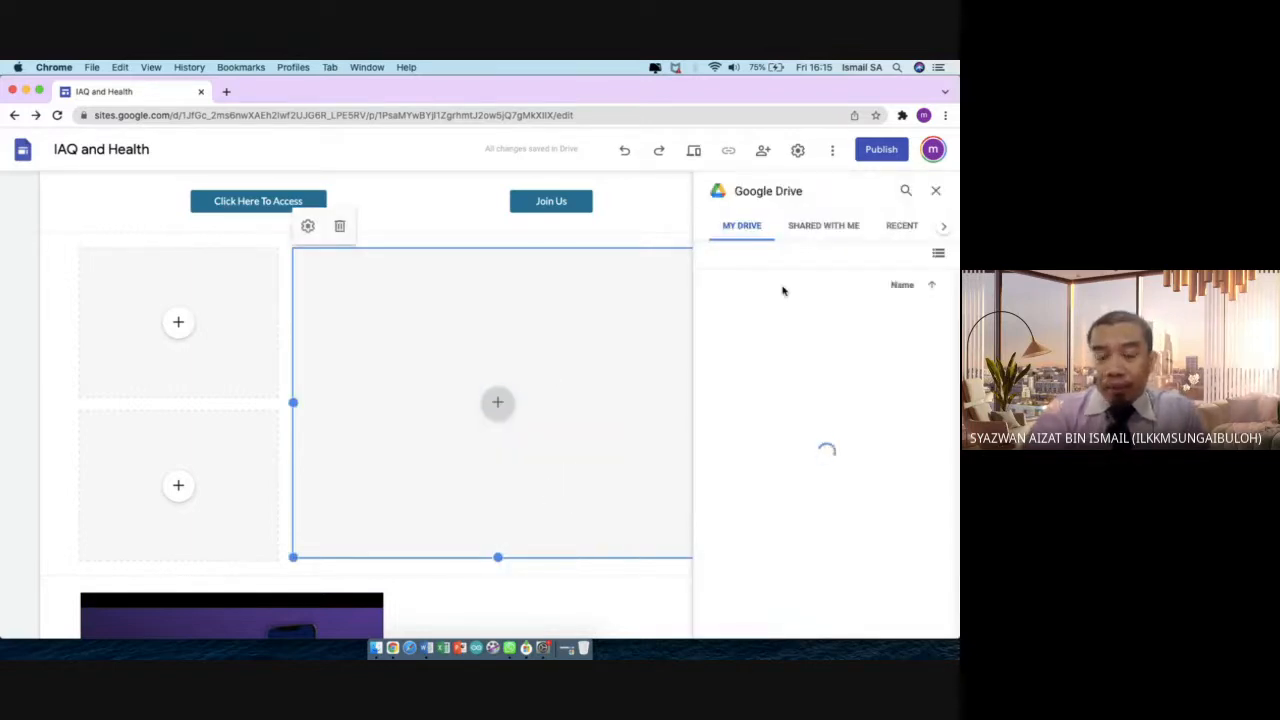
click(823, 226)
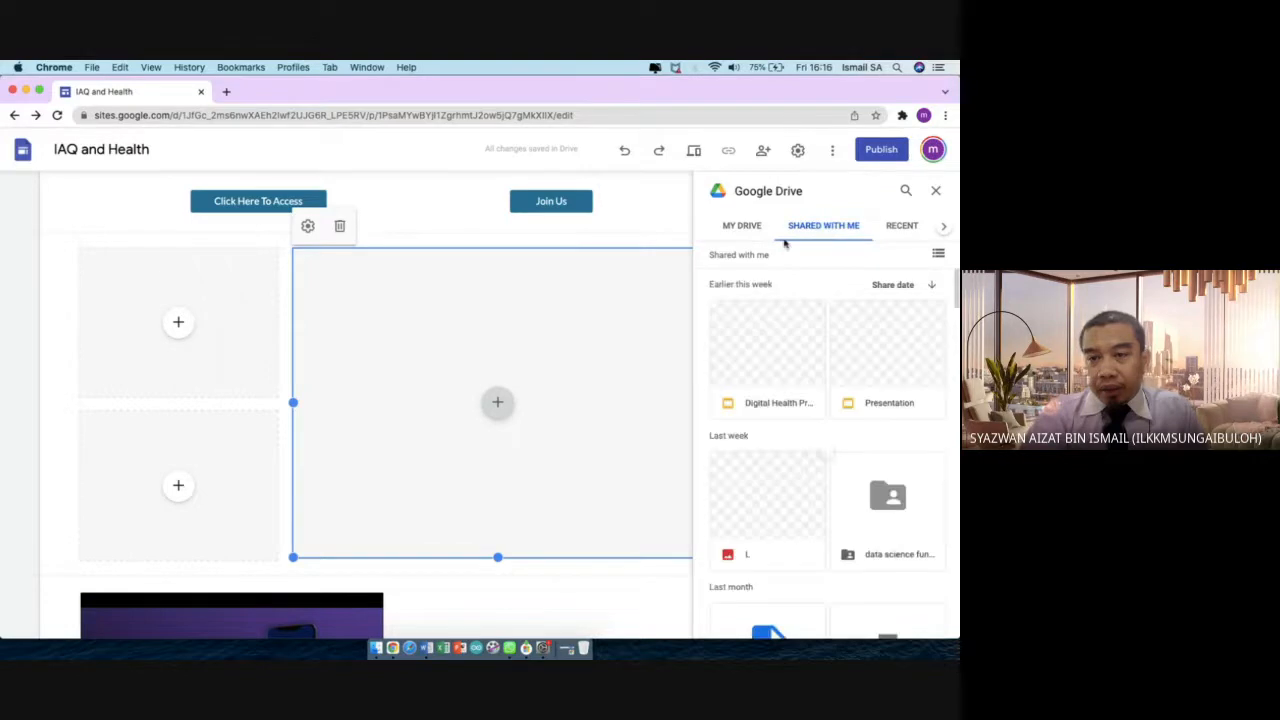
click(780, 356)
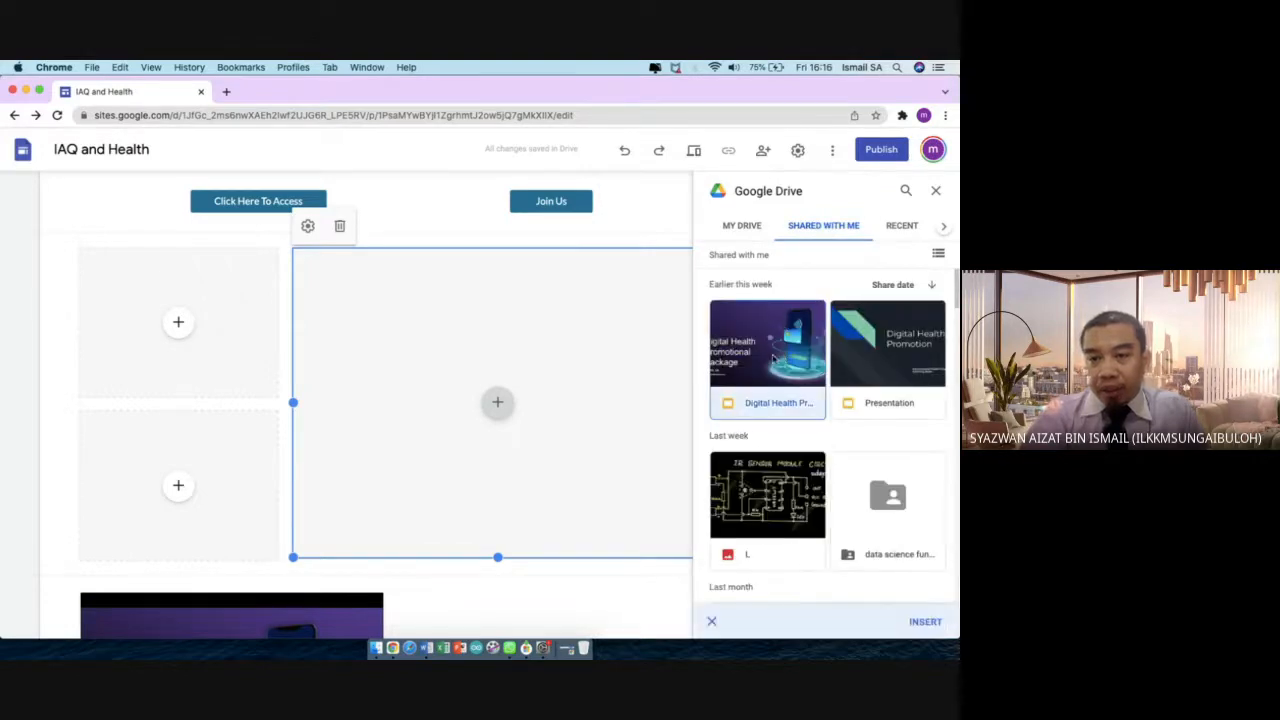
click(773, 358)
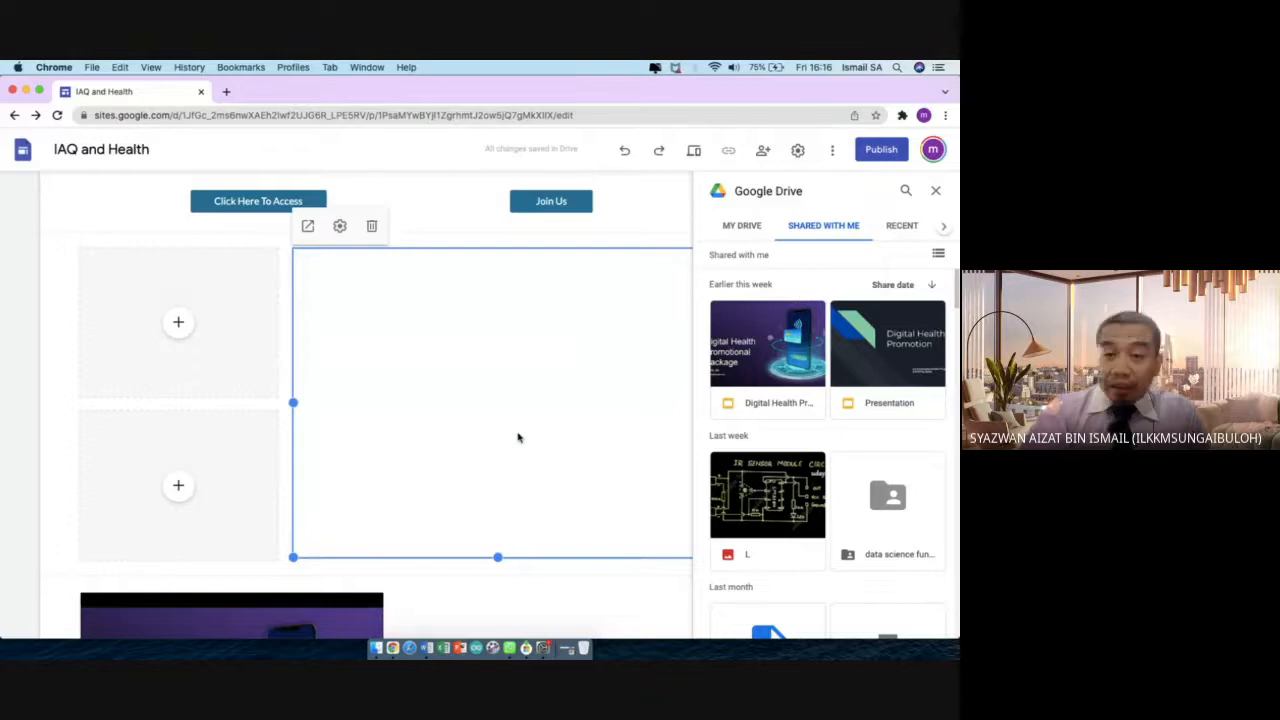
Delete the duplicate slides embed beneath the placeholder section and close the Drive file picker
scroll(363, 570, down, 3)
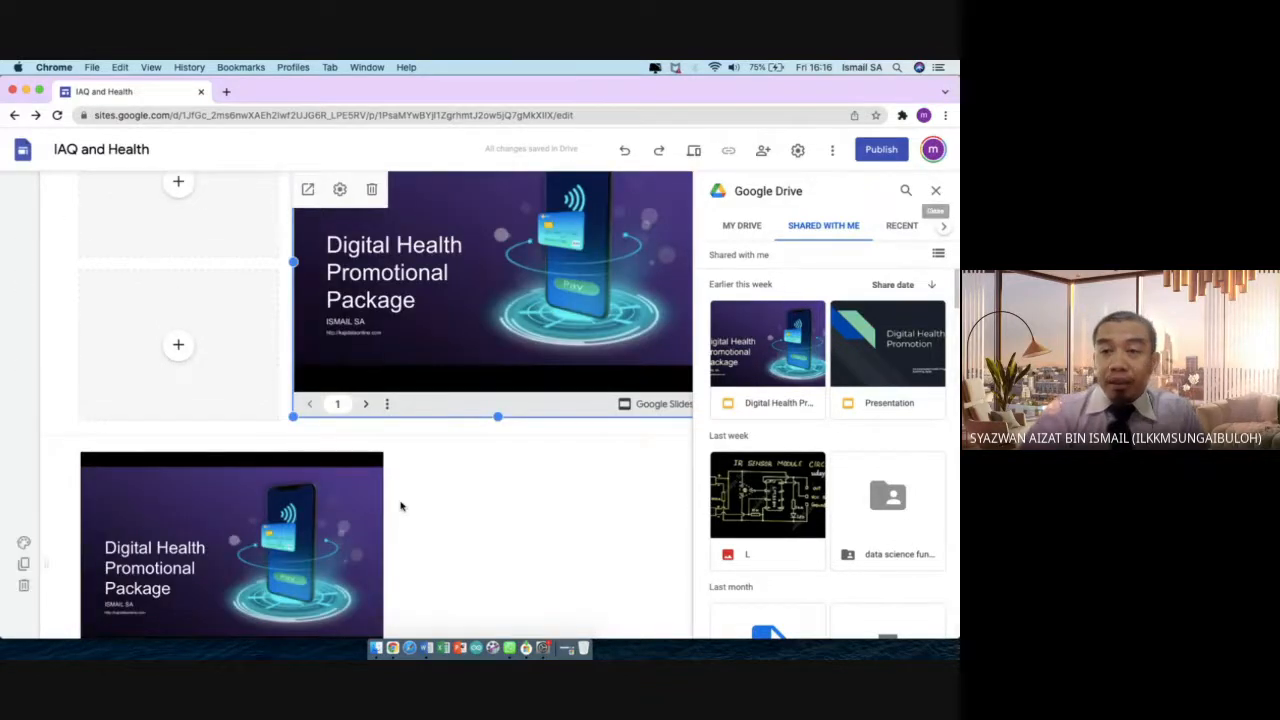
click(347, 508)
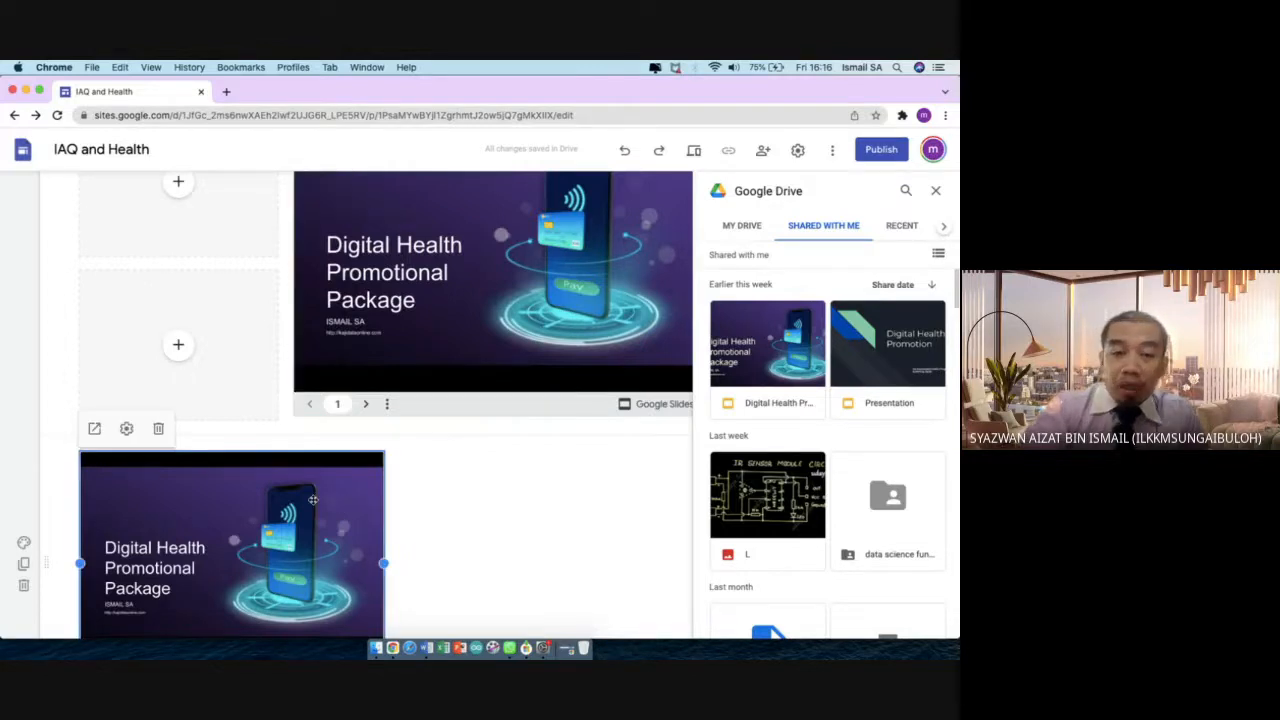
click(158, 428)
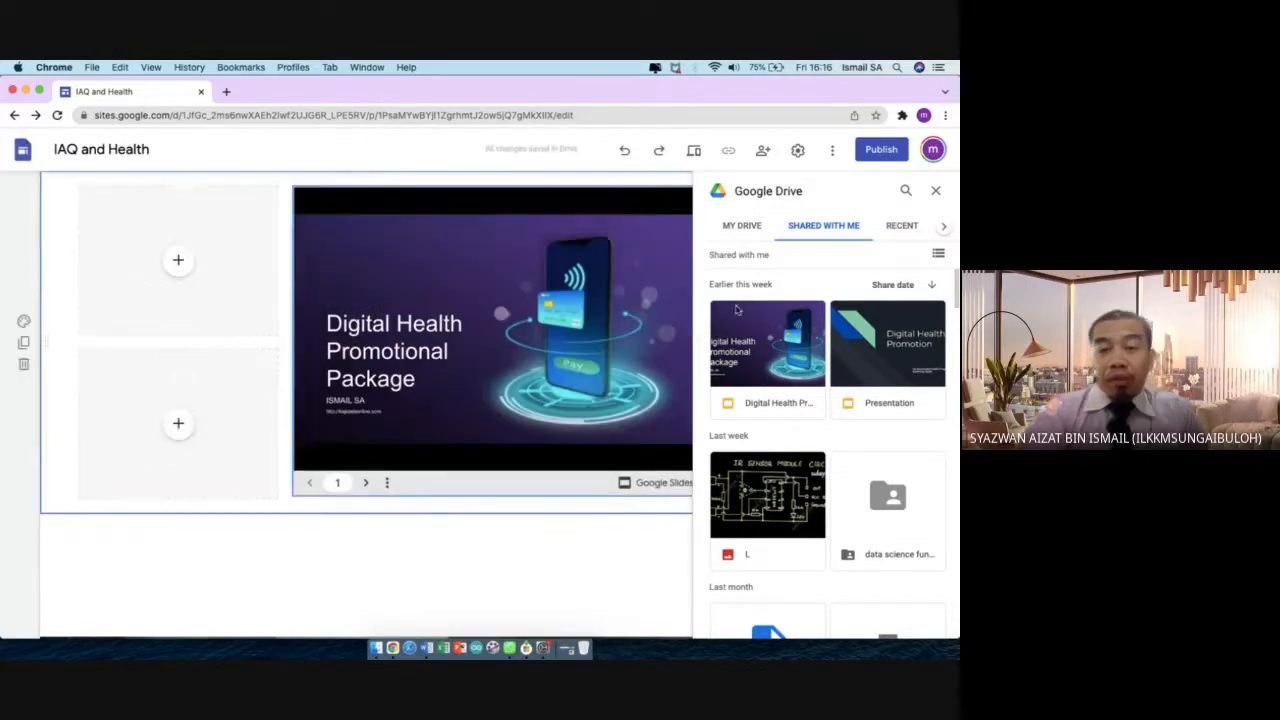
click(935, 191)
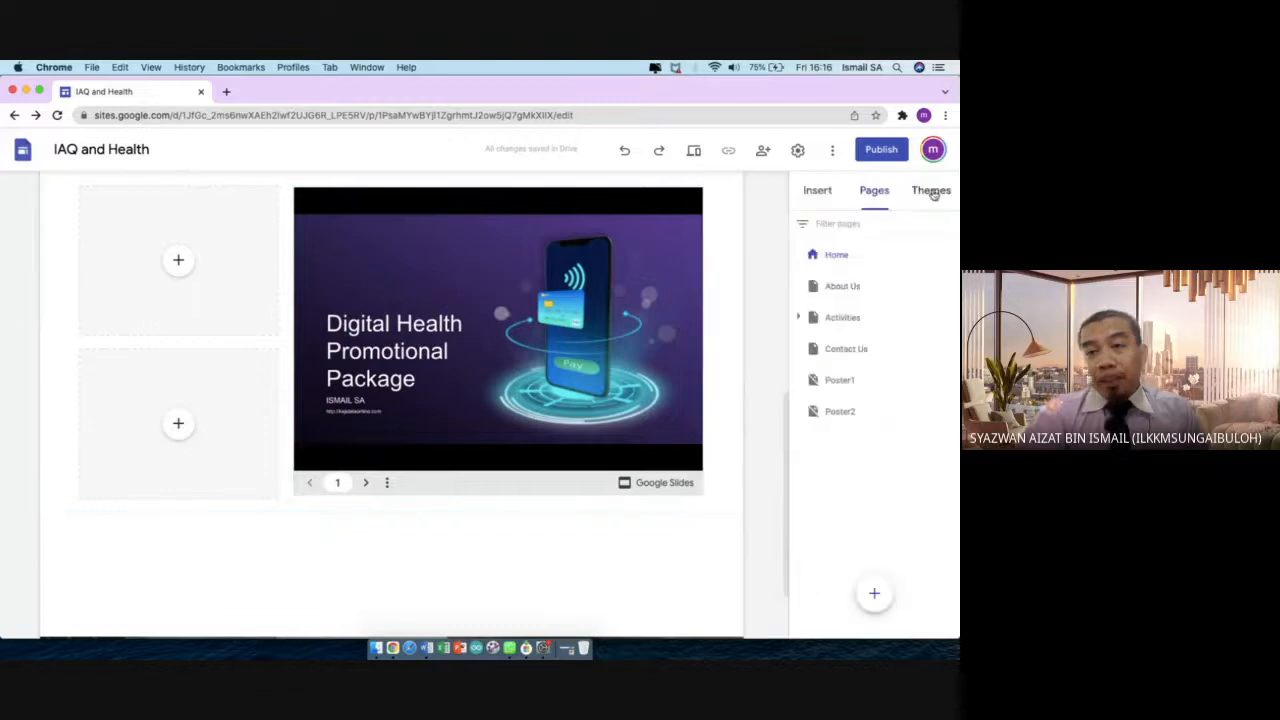
Try to insert a chart from the "SBUT" spreadsheet into the page
scroll(352, 440, up, 2)
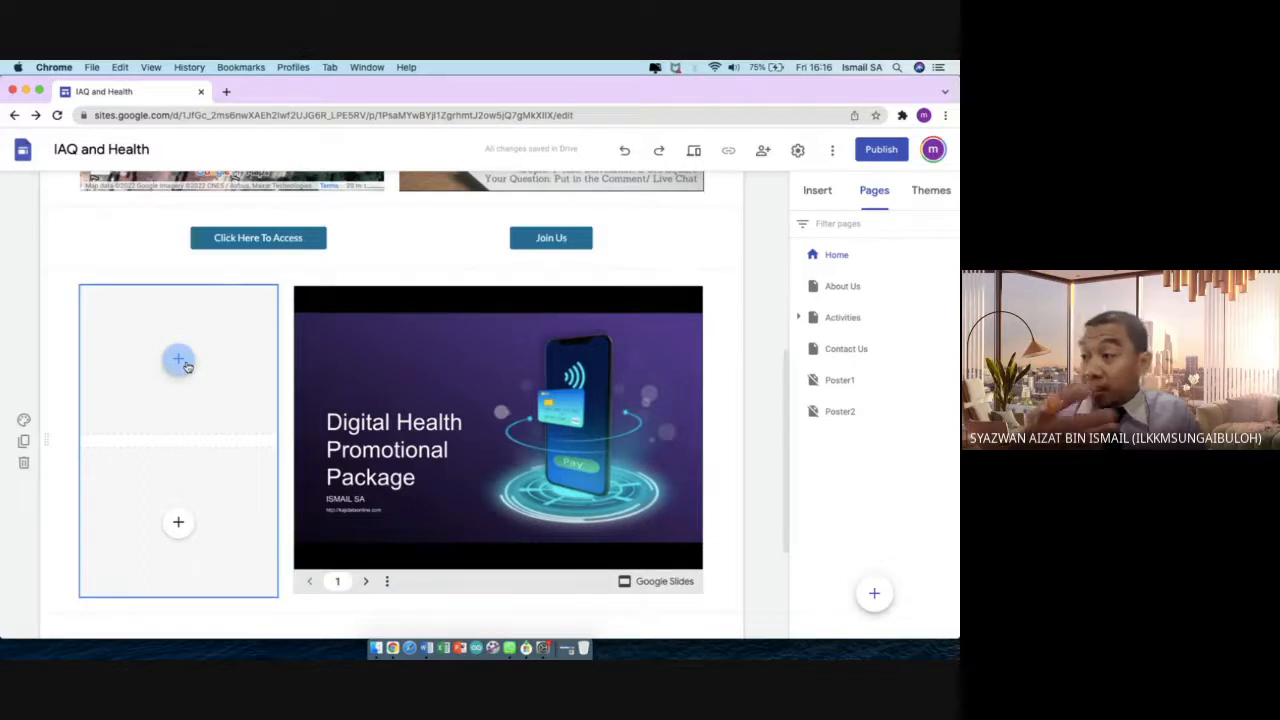
click(818, 191)
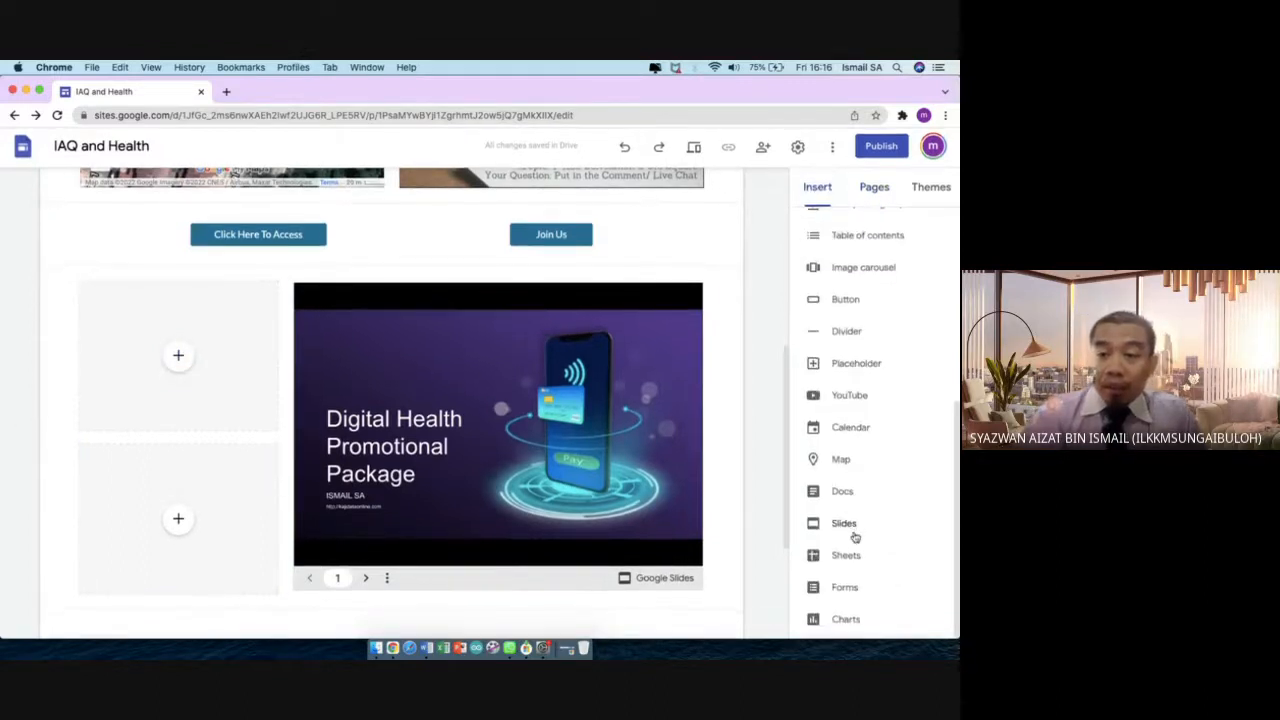
click(843, 622)
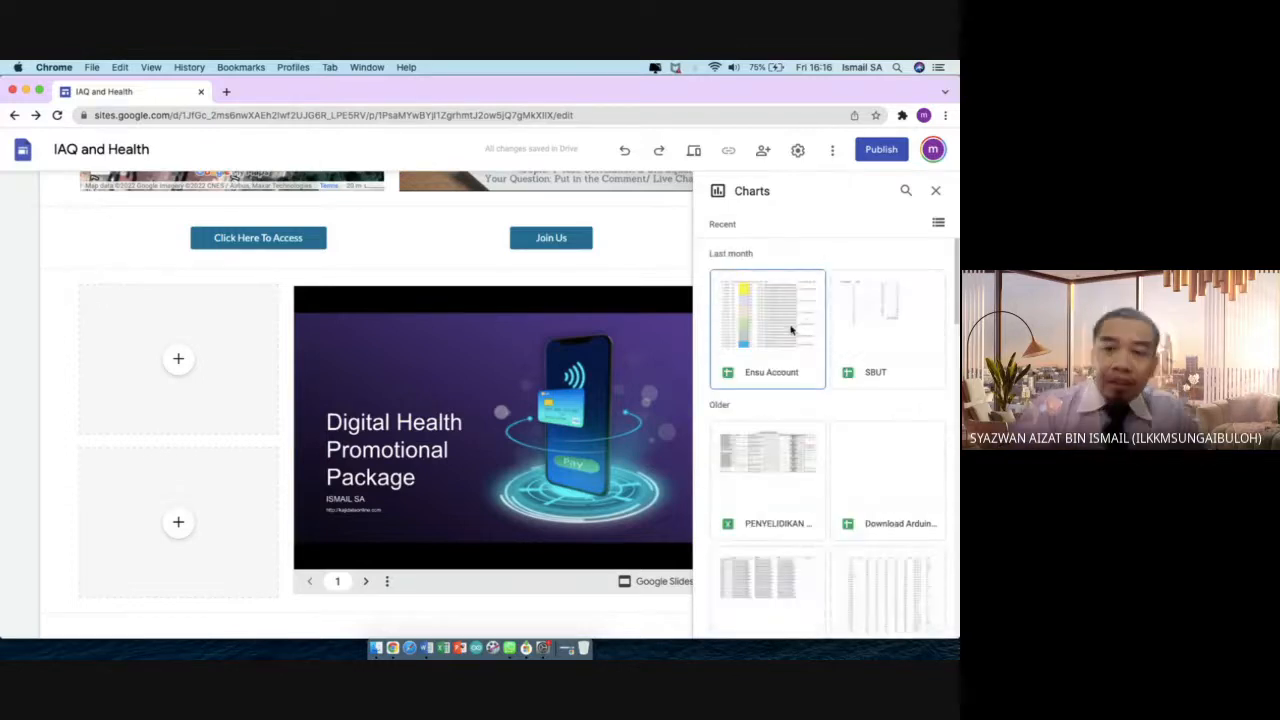
click(905, 296)
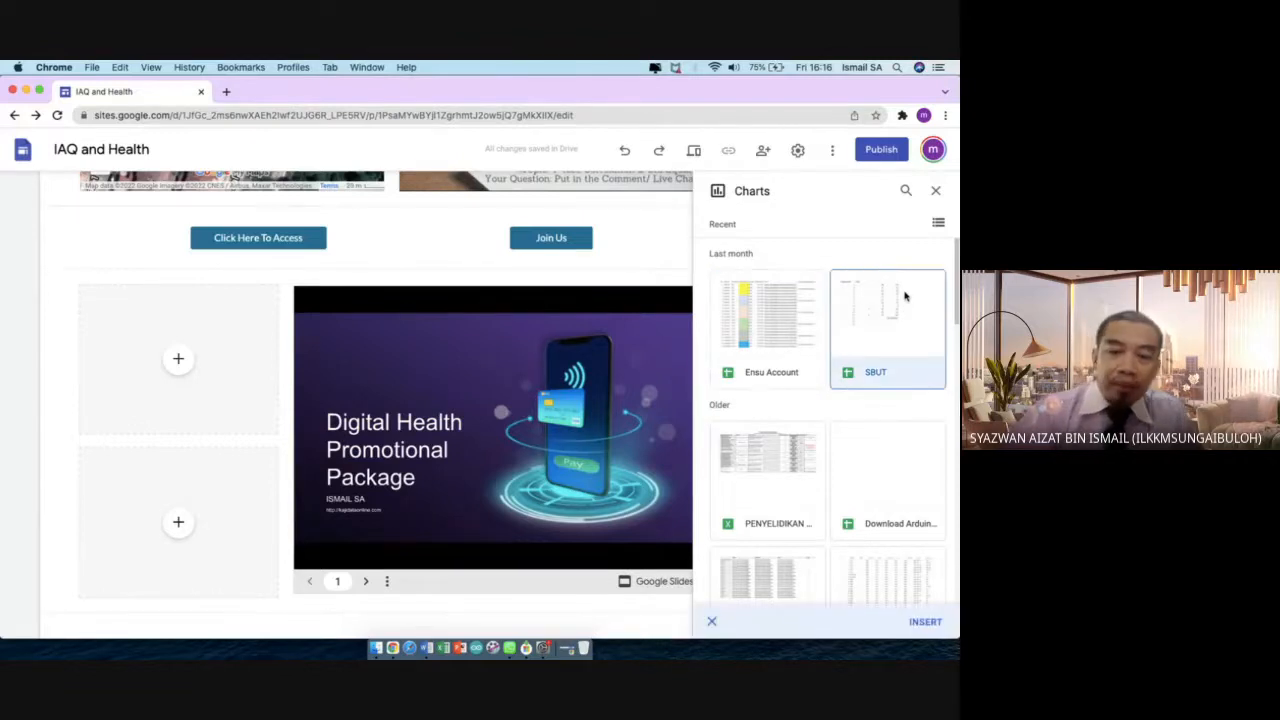
click(925, 621)
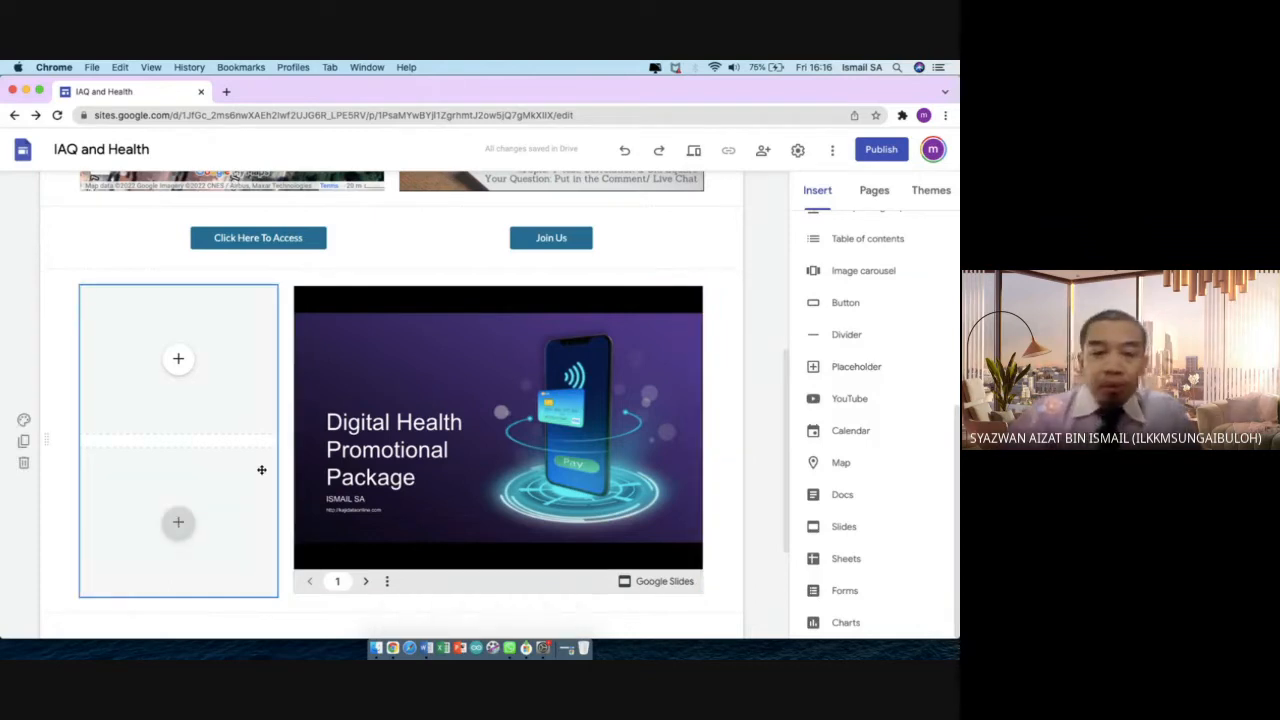
Fill the upper small placeholder beside the slides with lsj.pdf from the files shared with me in Google Drive
click(184, 366)
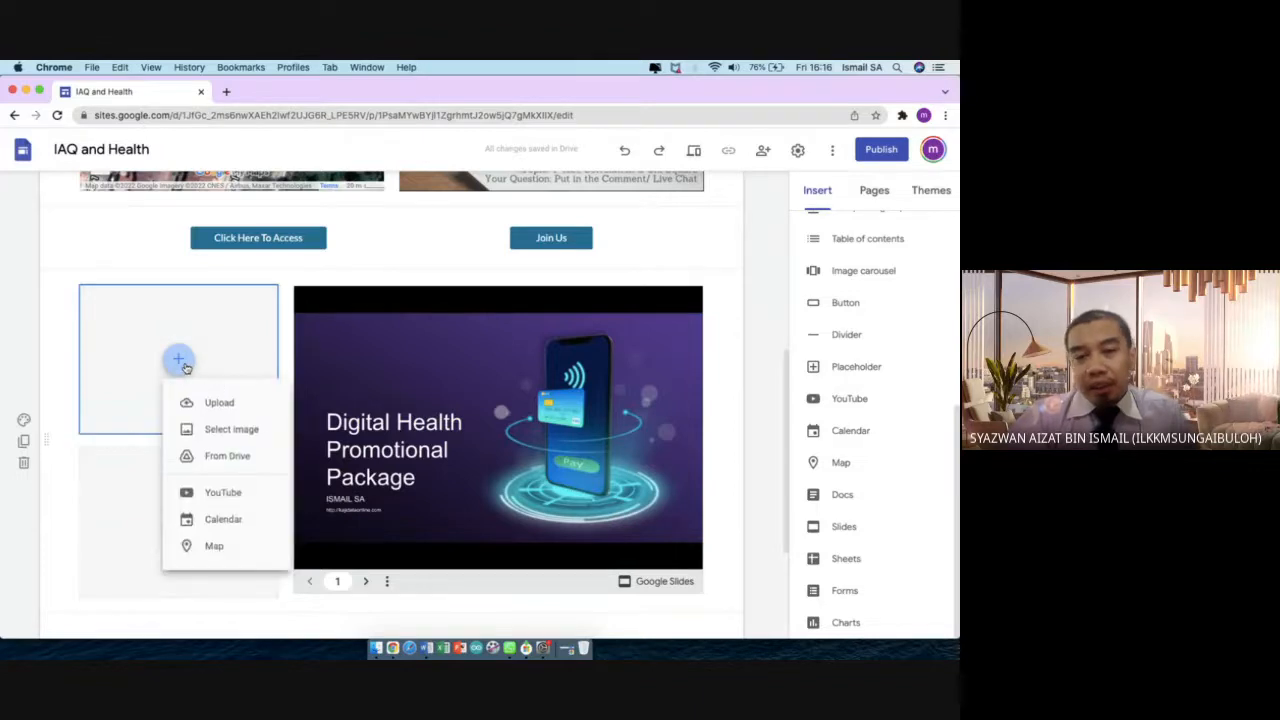
click(229, 455)
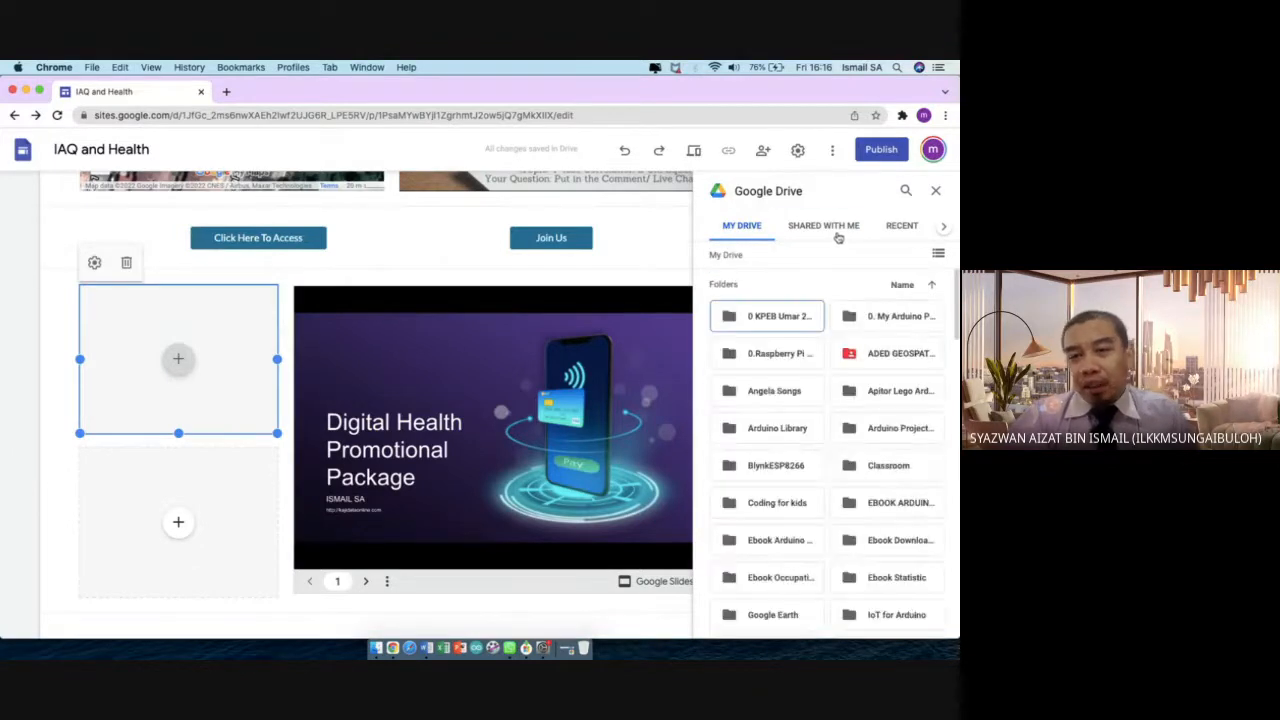
click(824, 226)
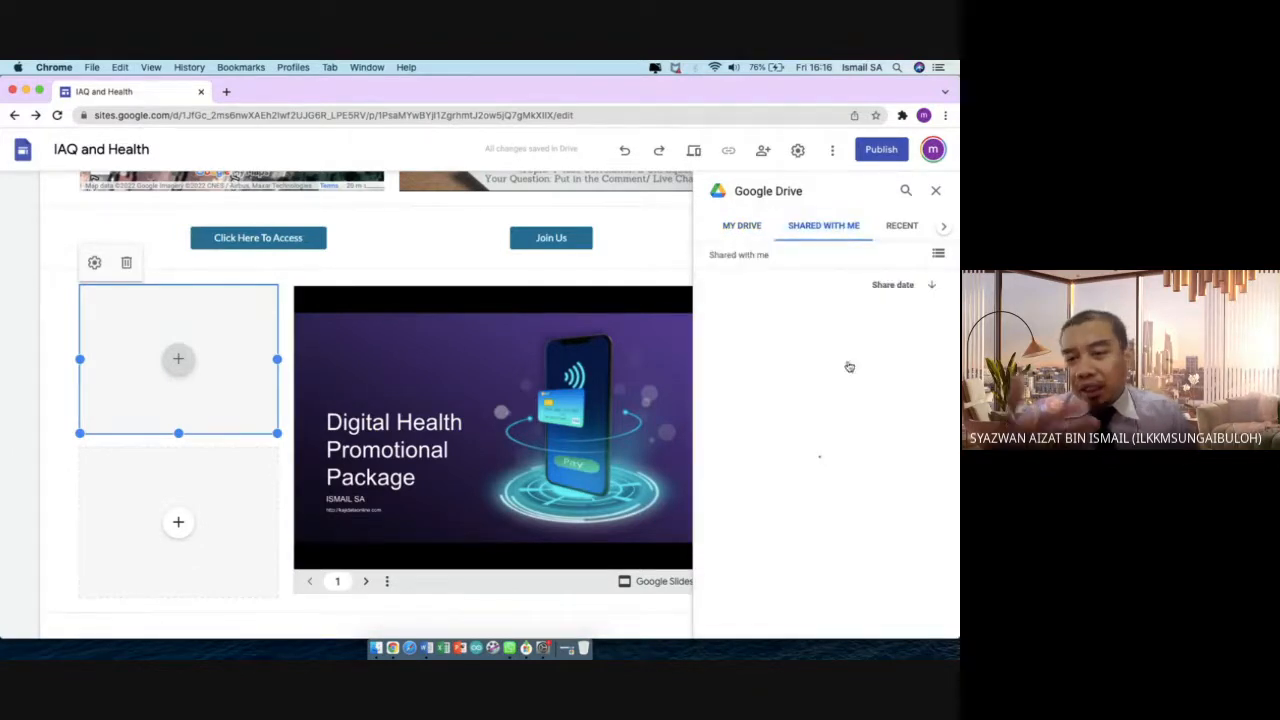
scroll(836, 463, down, 5)
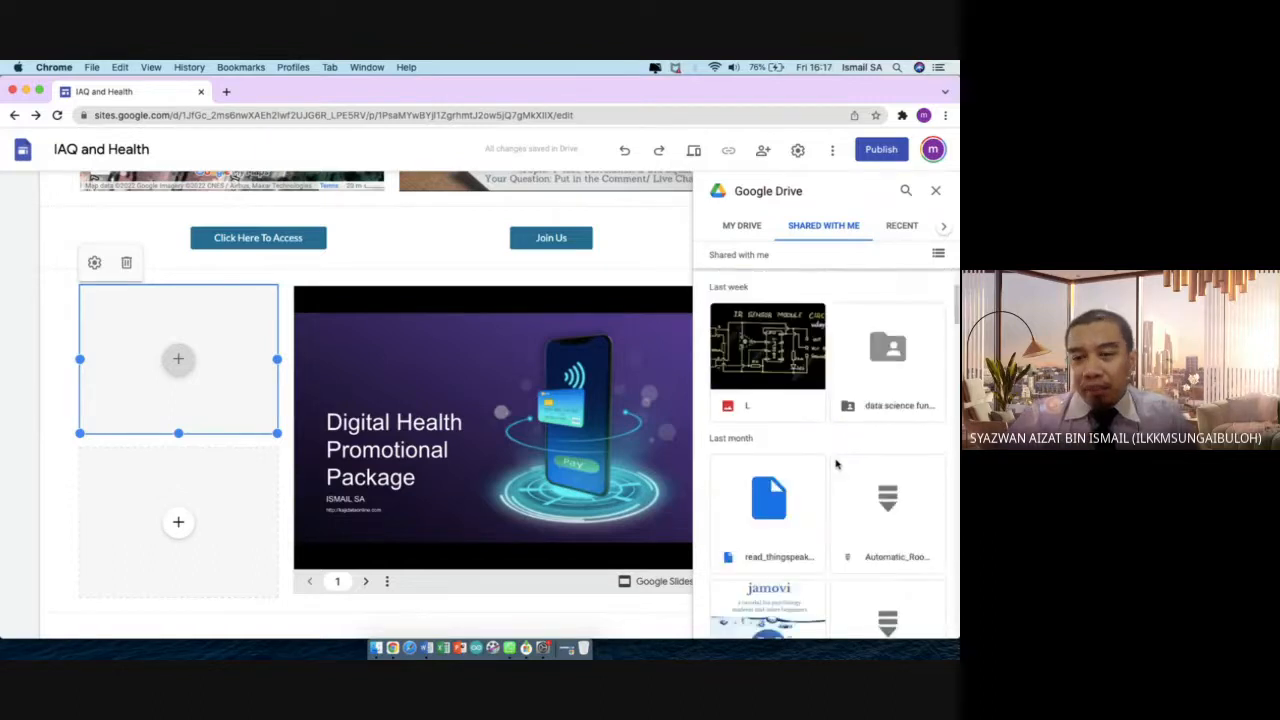
click(773, 481)
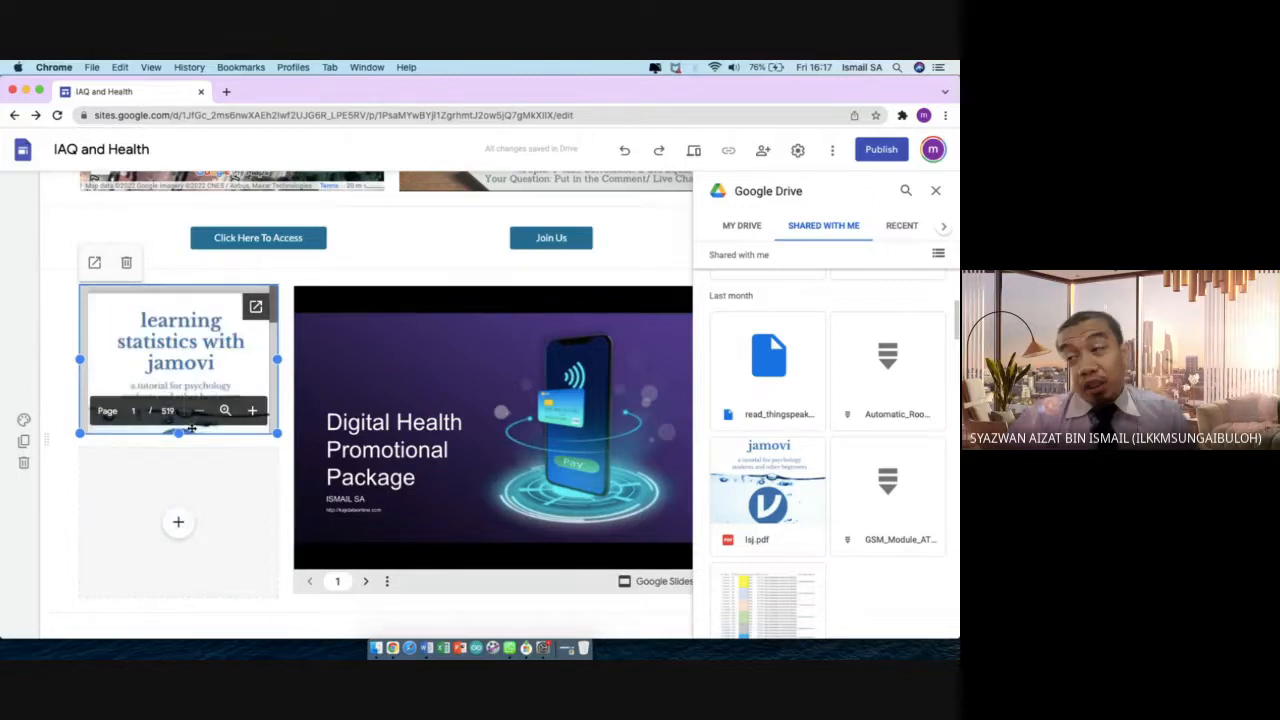
click(297, 269)
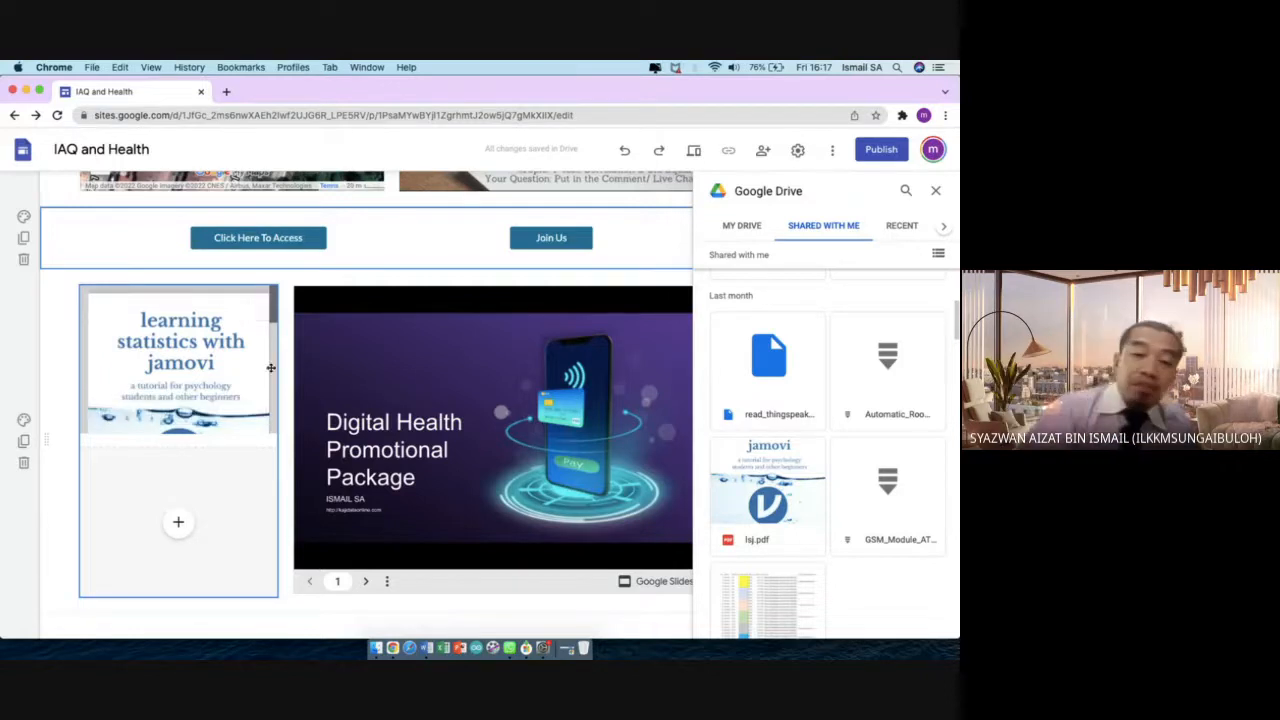
Move the "Join Us" button between the embedded PDF and the empty placeholder below it
click(178, 521)
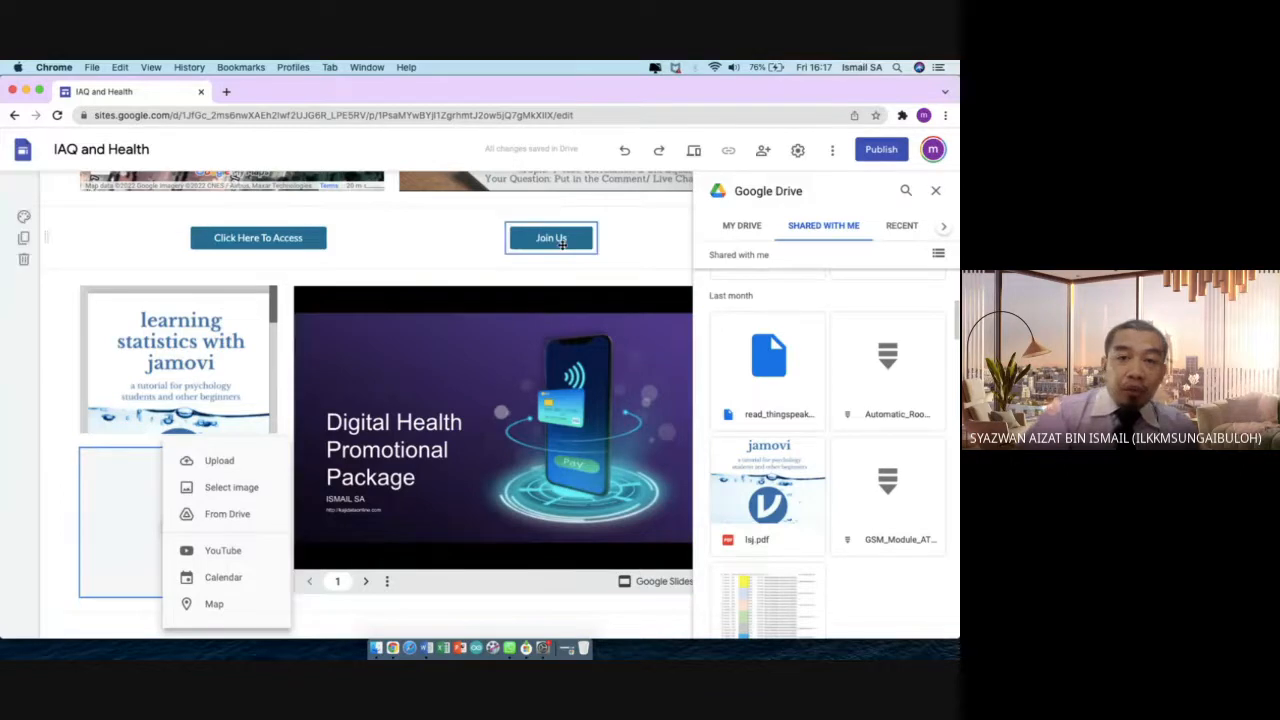
click(562, 243)
click(570, 244)
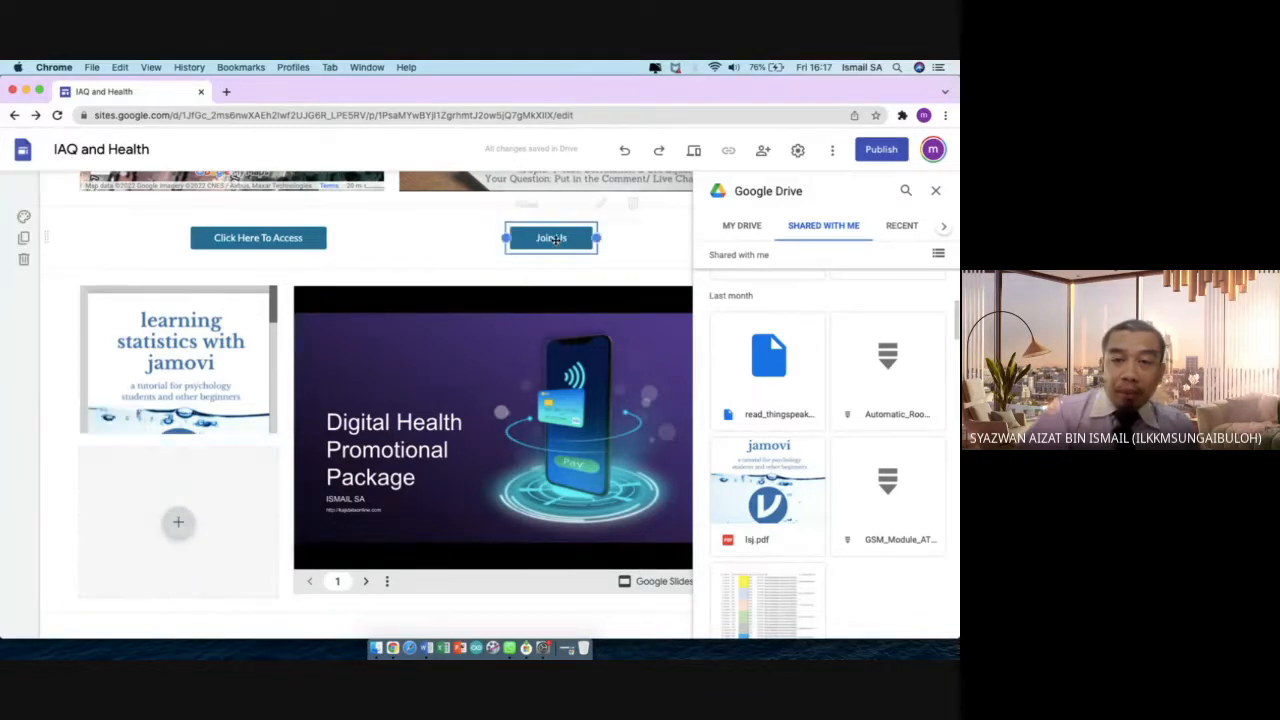
drag(575, 245, 191, 444)
scroll(268, 520, down, 3)
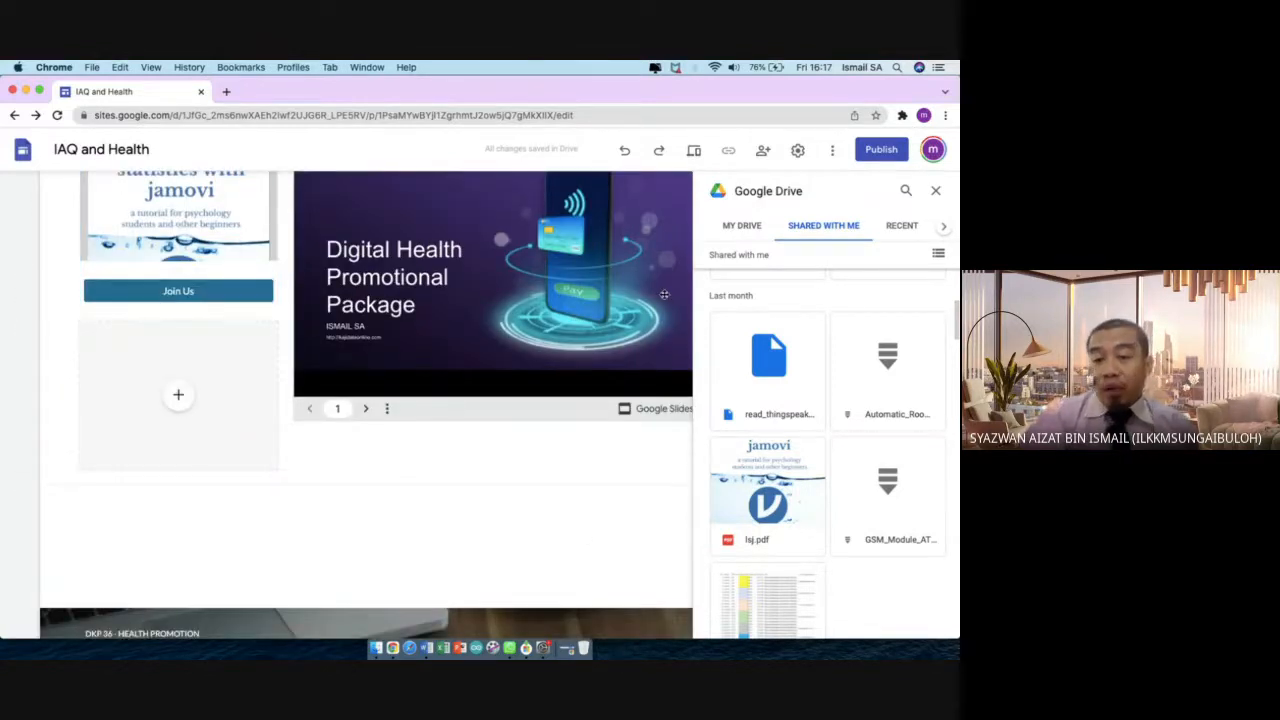
Fill the remaining small placeholder under the "Join Us" button with the "Holidays in Malaysia" calendar
click(742, 227)
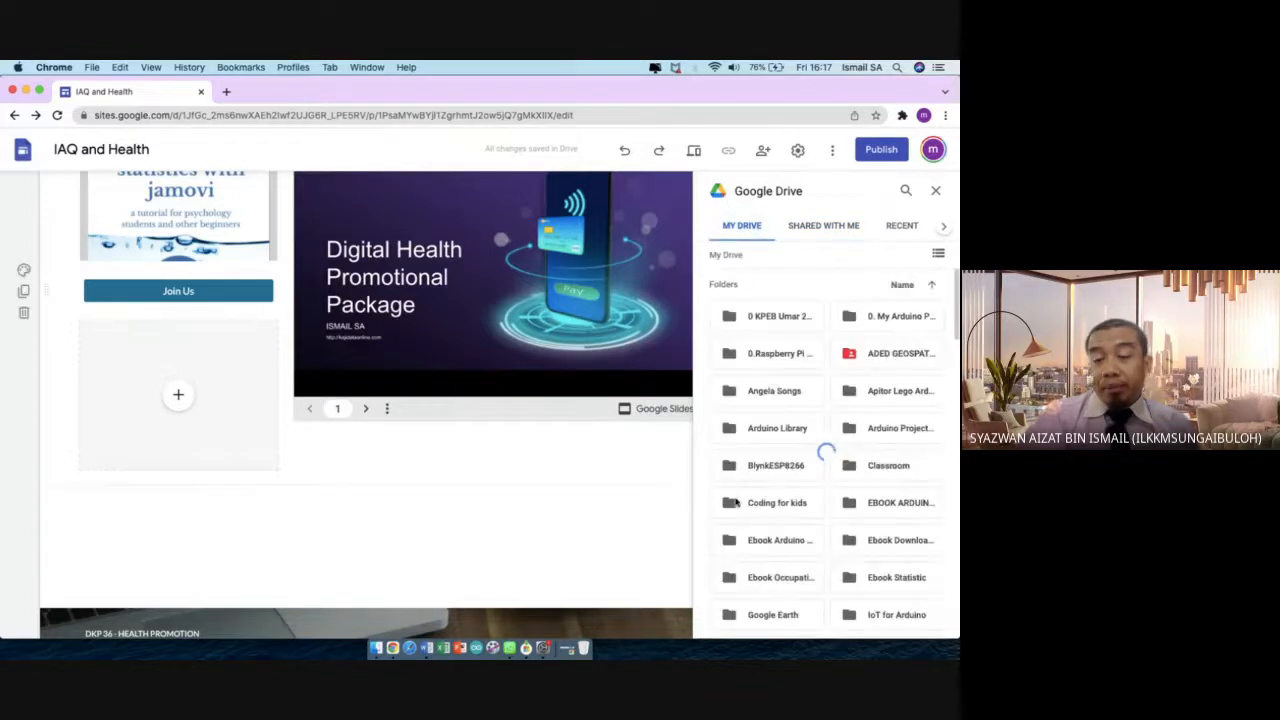
click(936, 193)
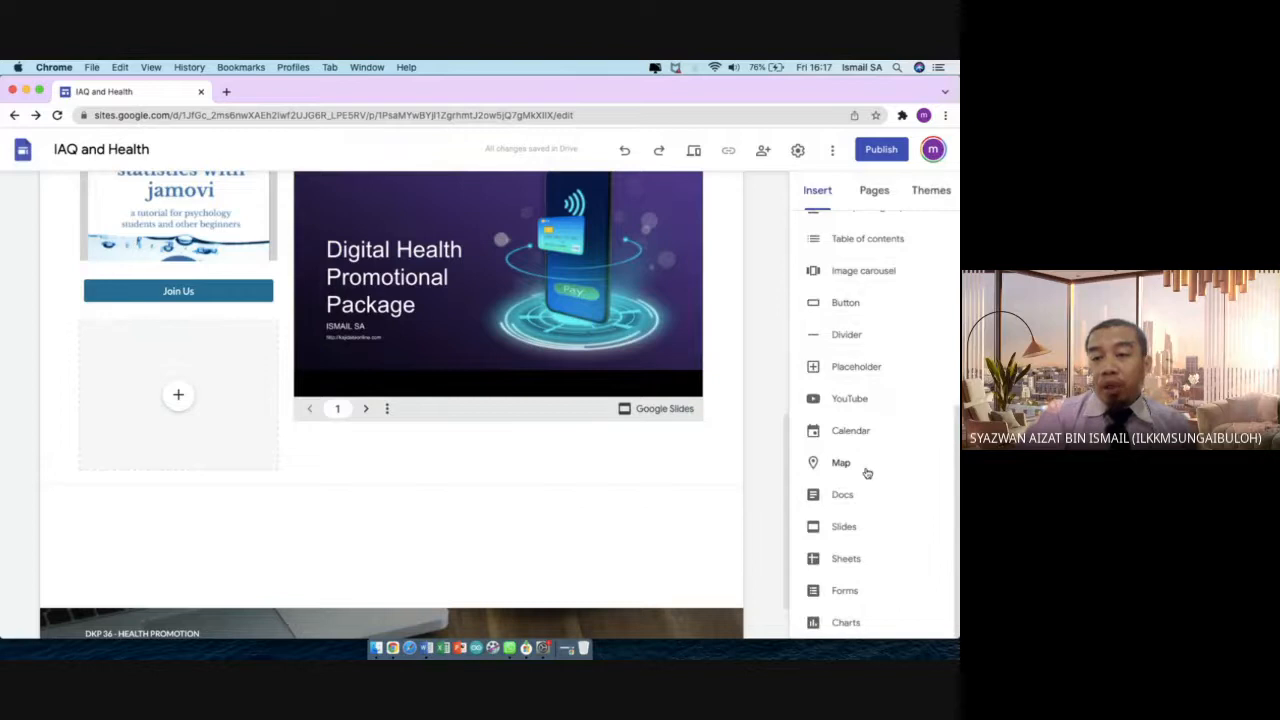
click(243, 403)
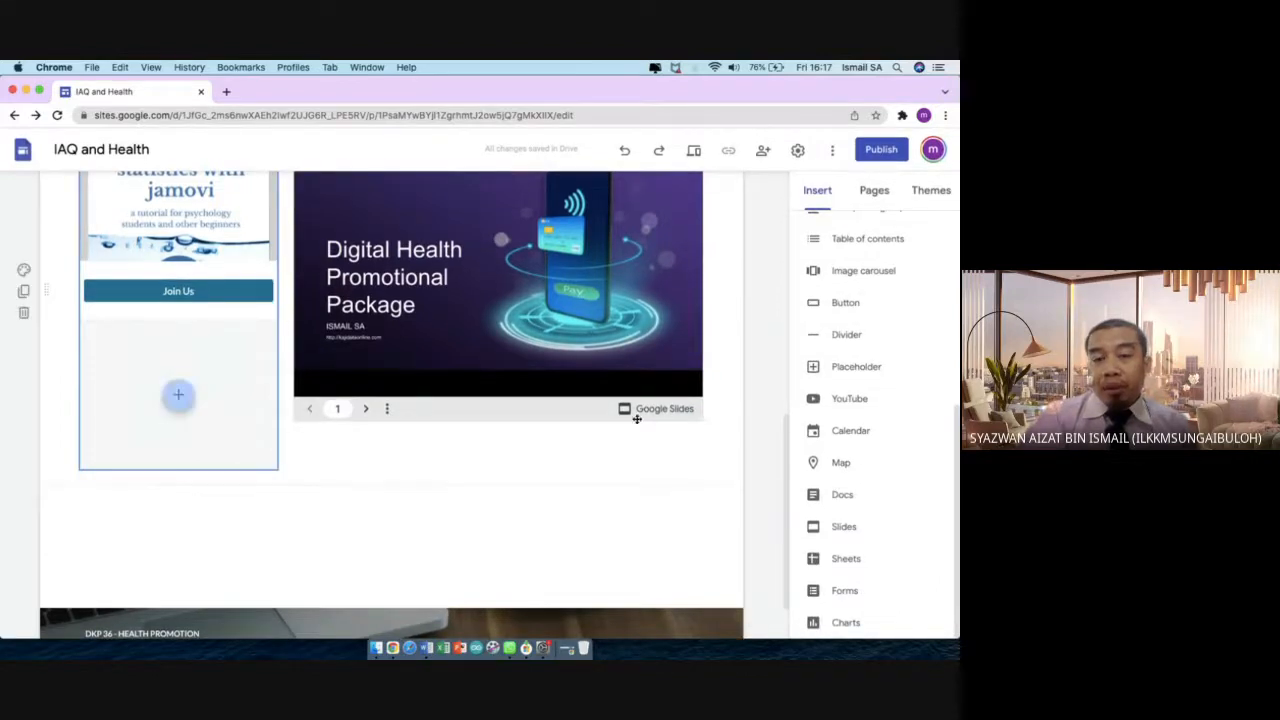
click(178, 395)
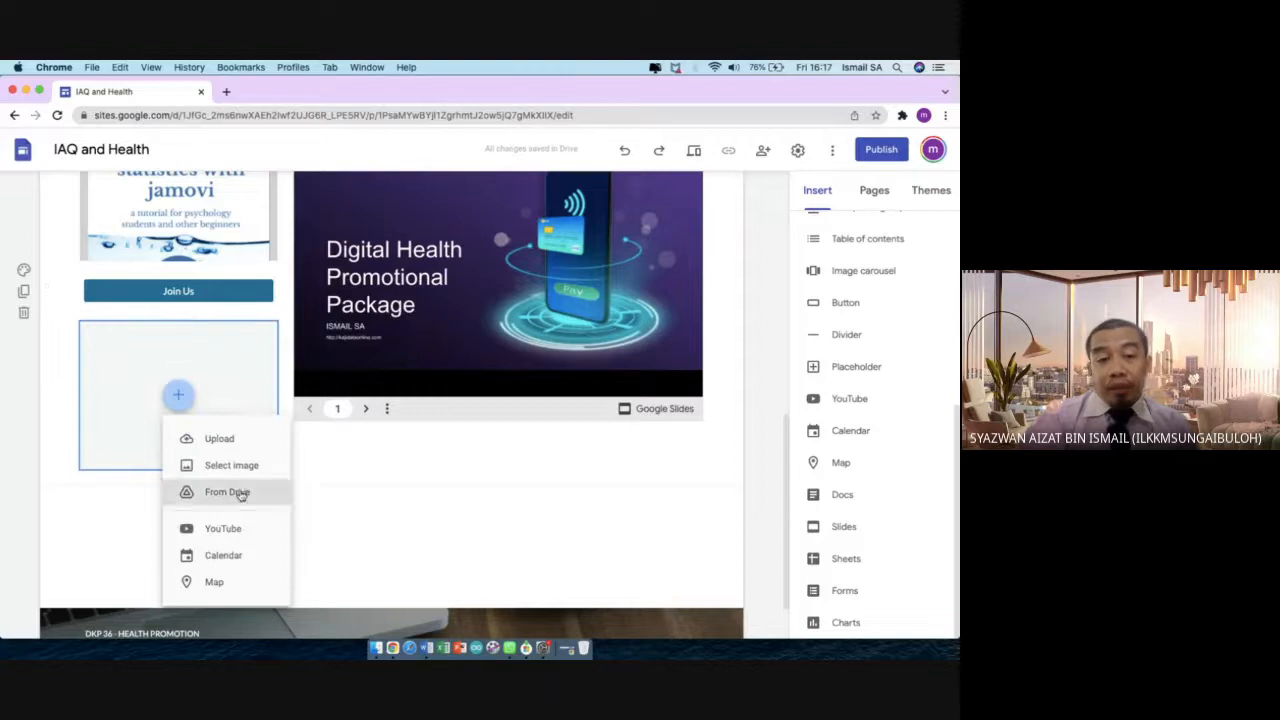
click(245, 555)
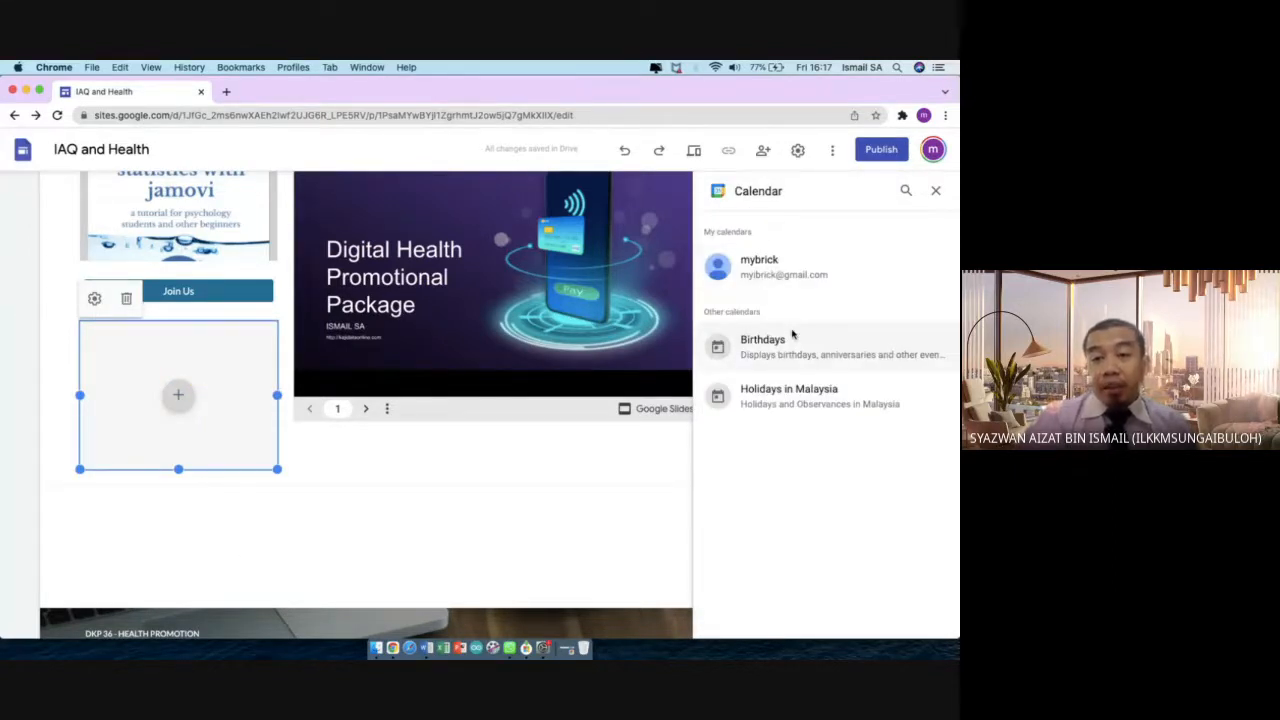
click(803, 354)
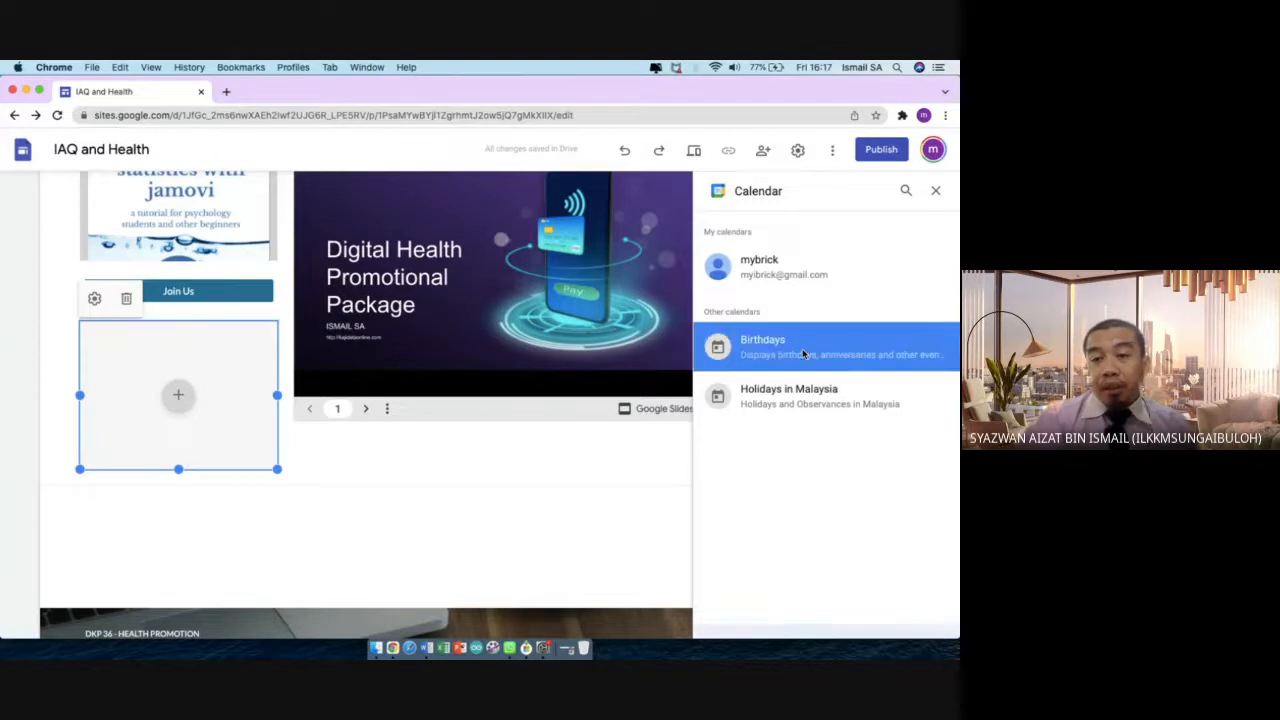
click(843, 388)
click(896, 367)
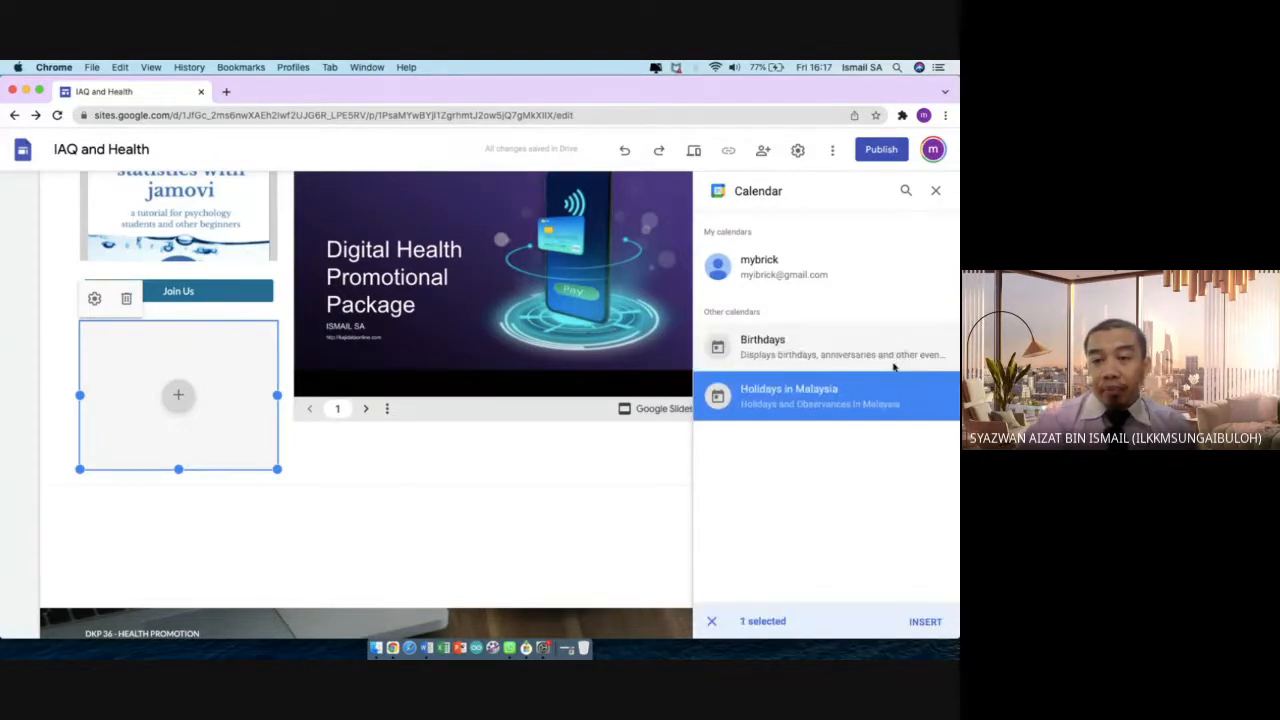
click(926, 622)
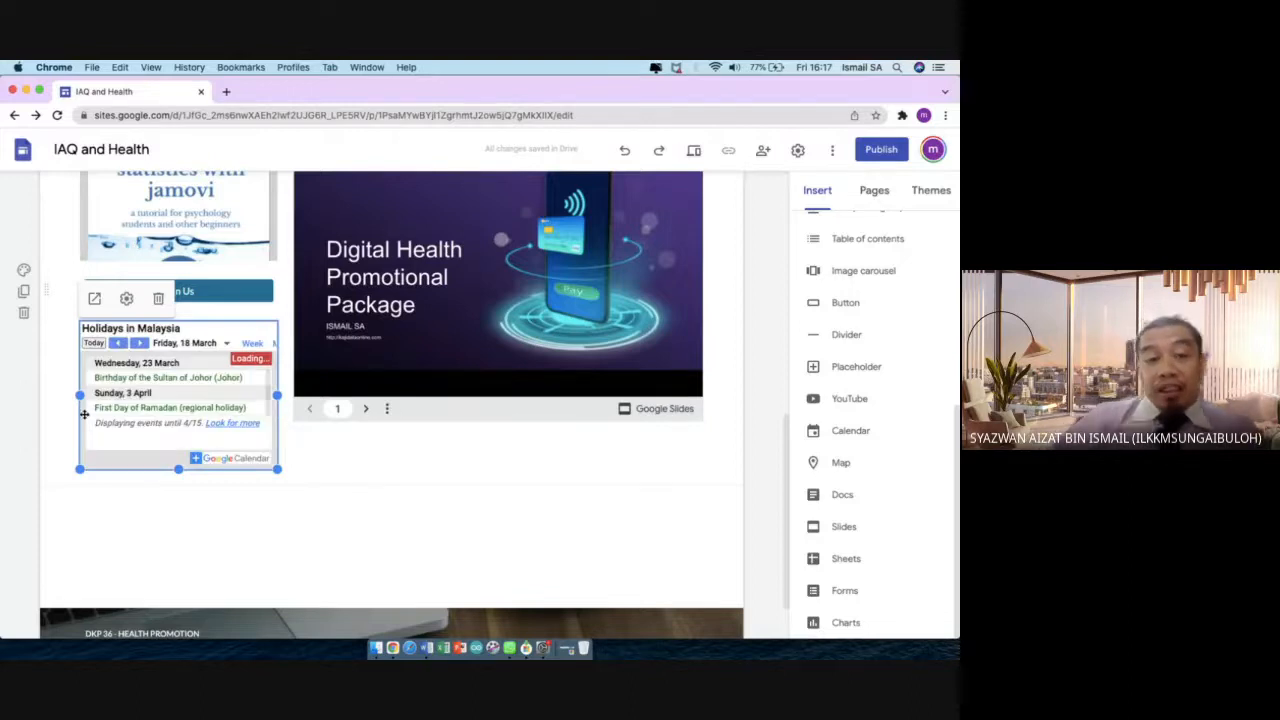
click(408, 510)
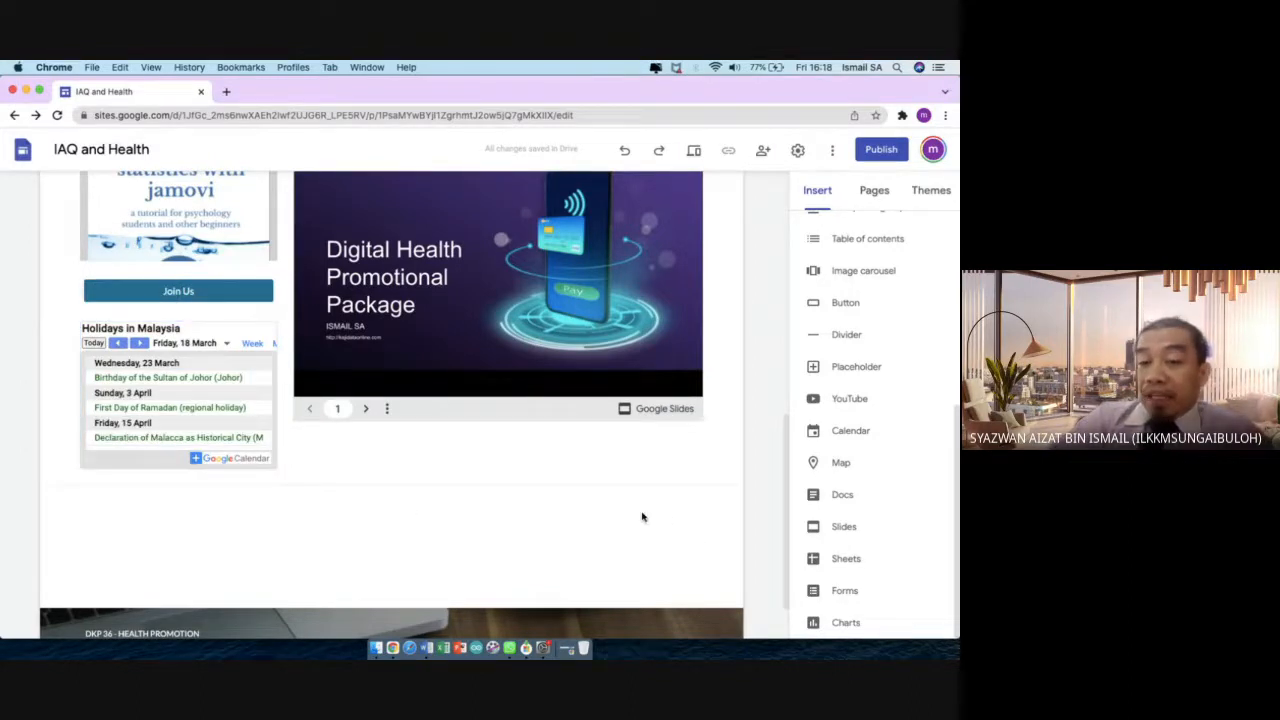
Insert the "Borang Siasatan (Socio Demo)" Google Form below the calendar and slides section
scroll(643, 517, down, 2)
click(834, 590)
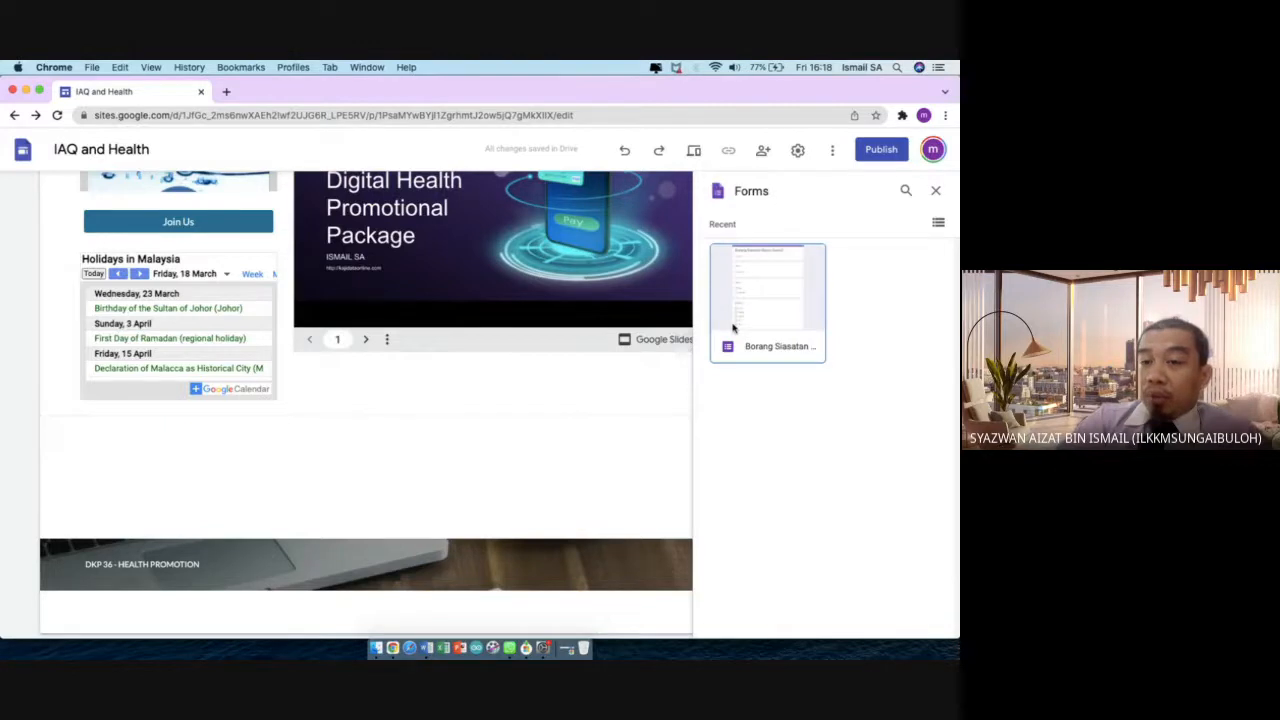
click(778, 338)
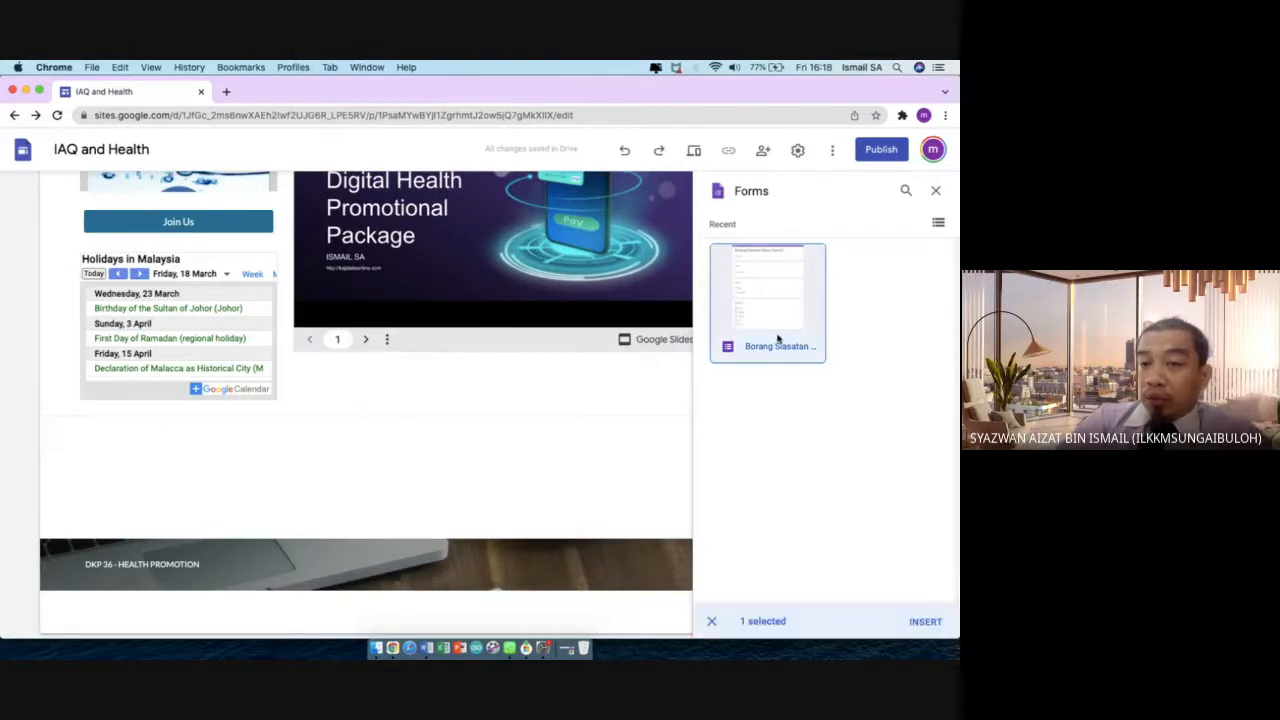
click(932, 622)
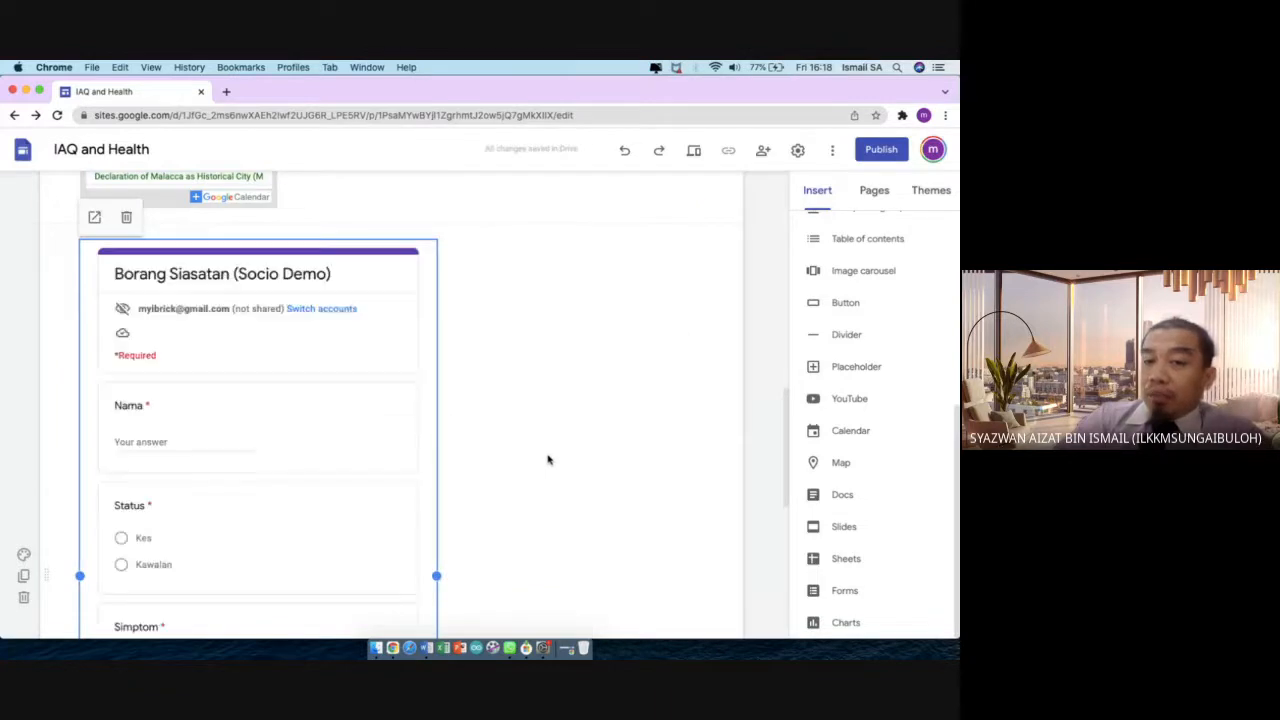
Widen the embedded "Borang Siasatan (Socio Demo)" form to span the full content width of the page
scroll(523, 549, down, 4)
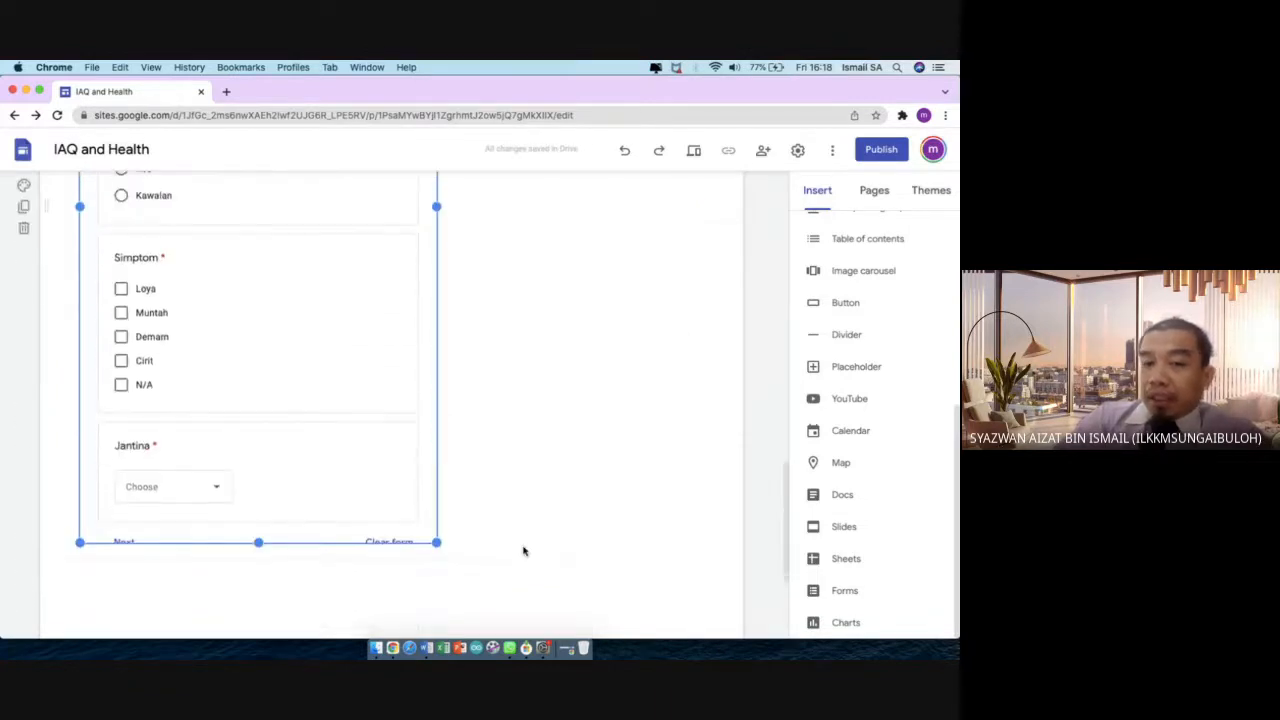
drag(436, 534, 603, 477)
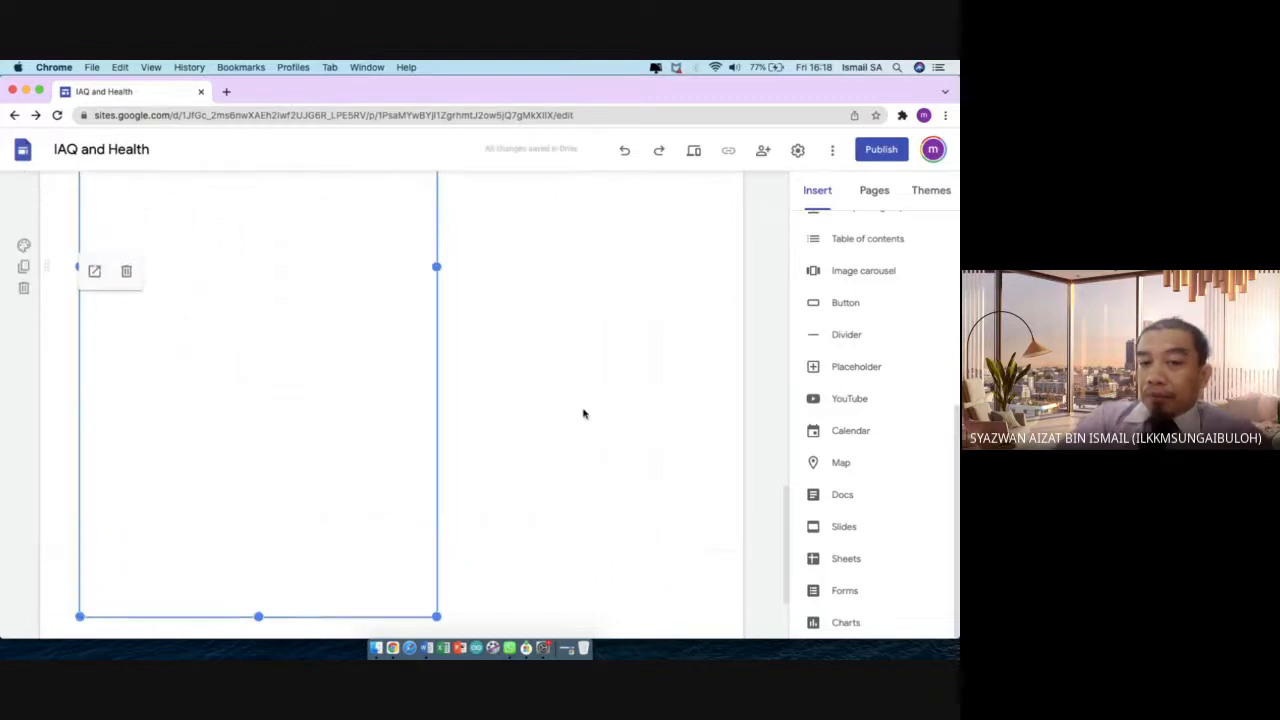
scroll(560, 432, up, 1)
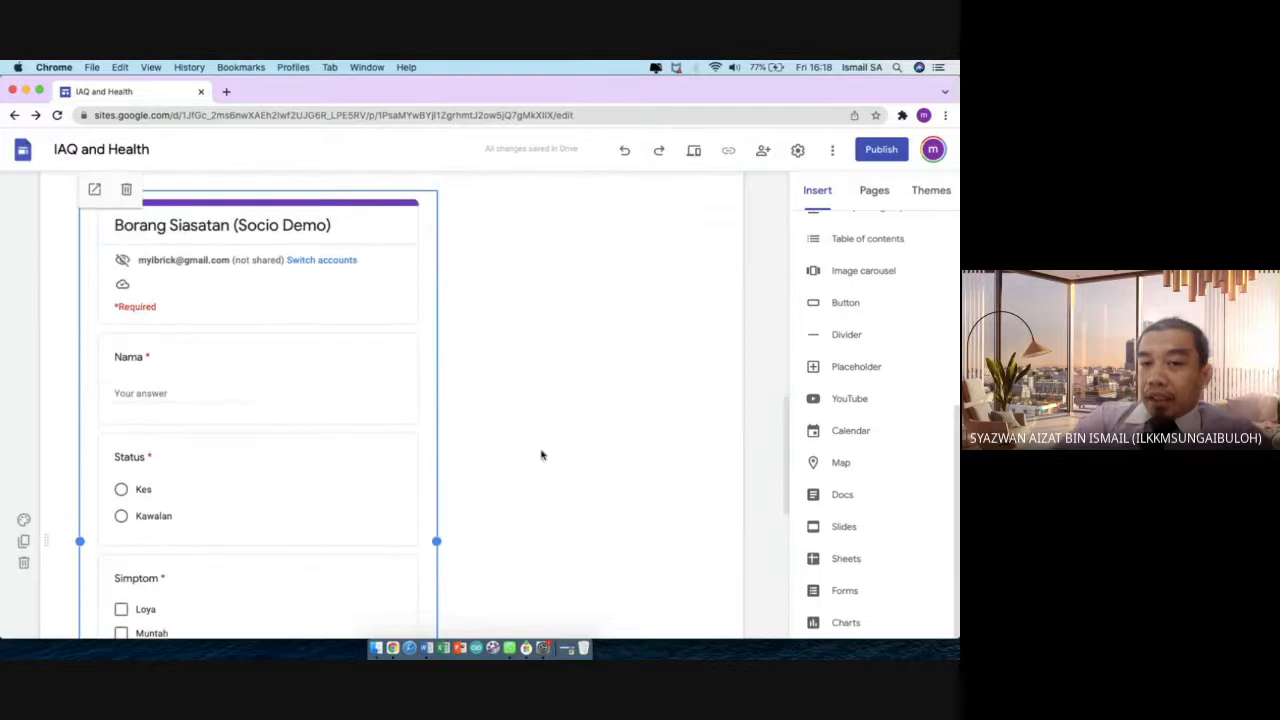
drag(436, 541, 683, 529)
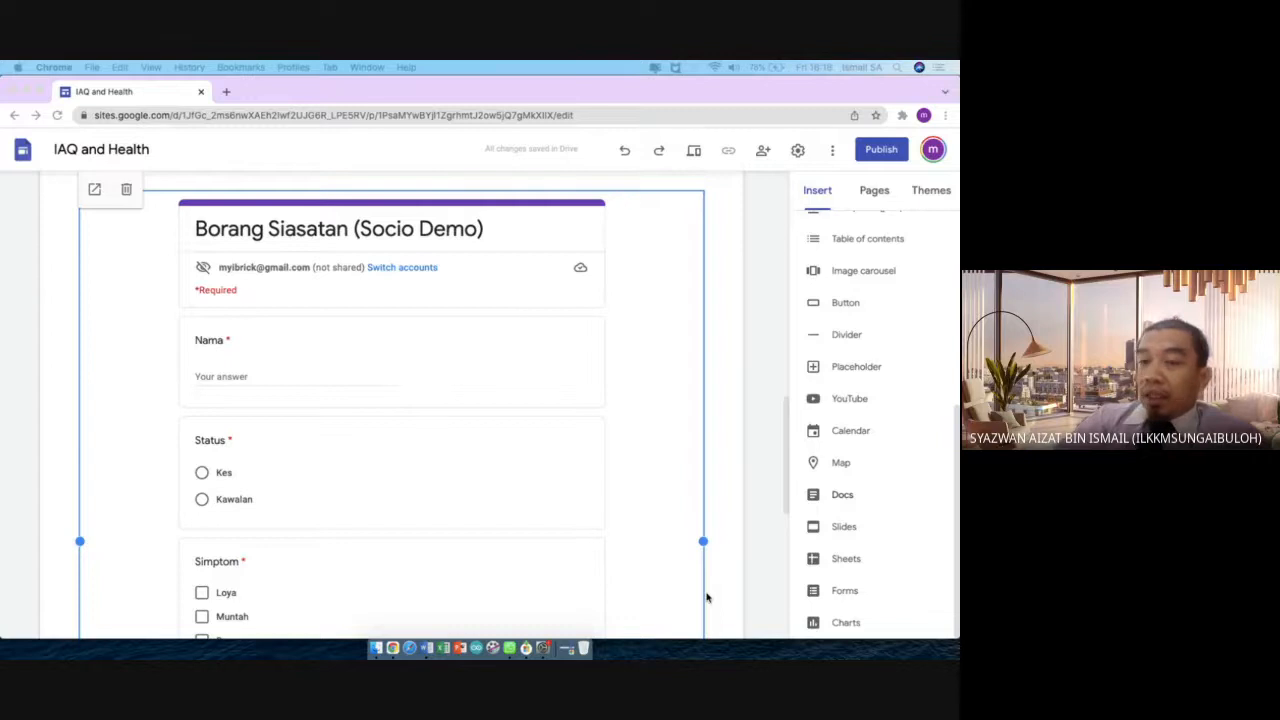
click(760, 451)
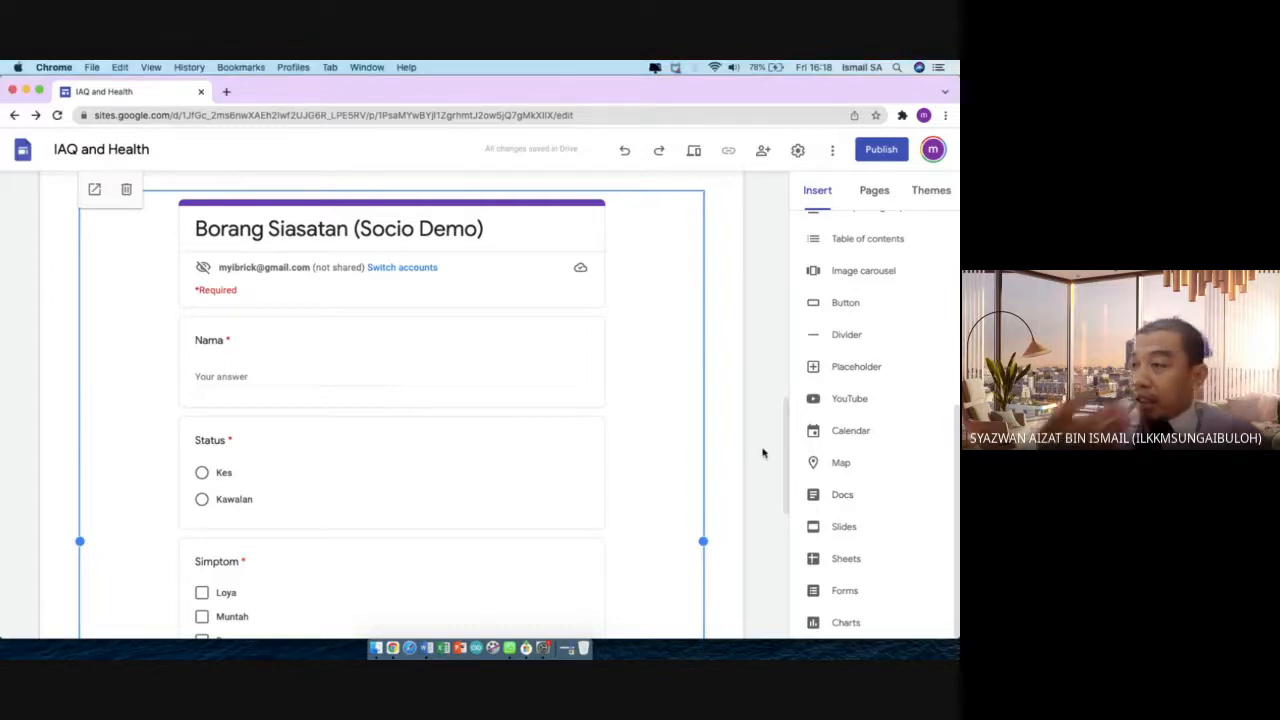
scroll(765, 374, up, 3)
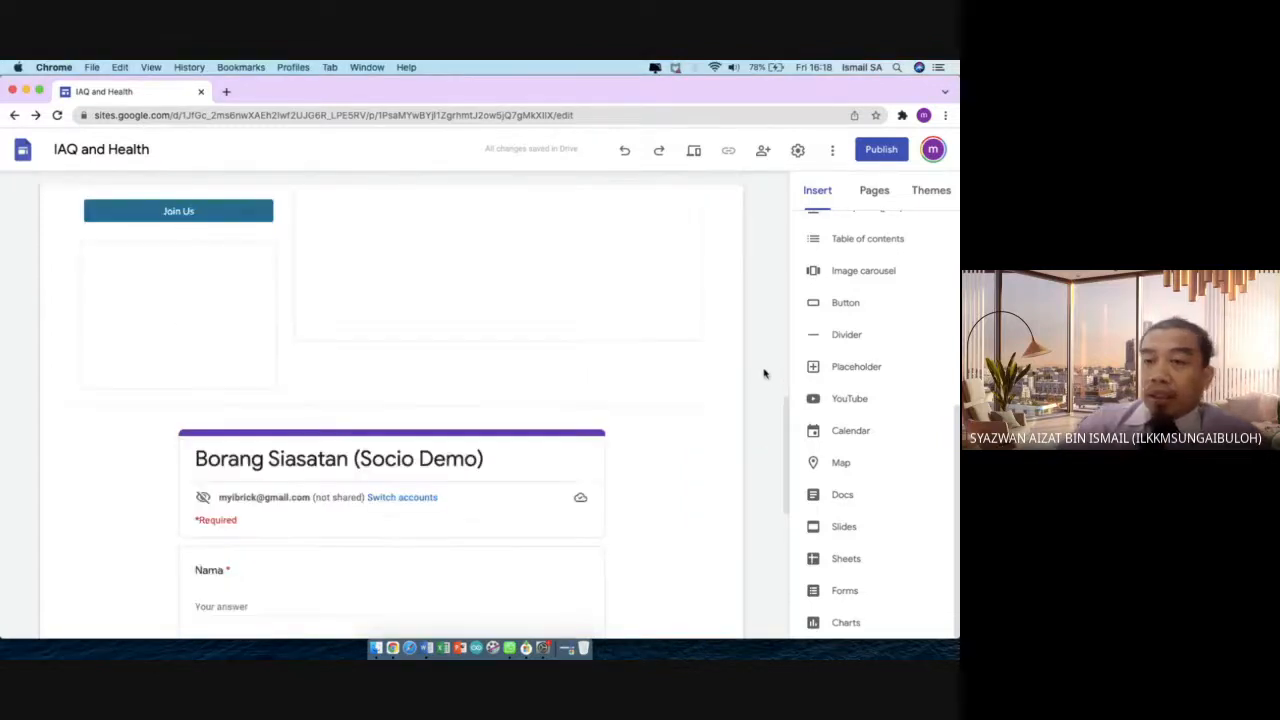
scroll(765, 374, up, 5)
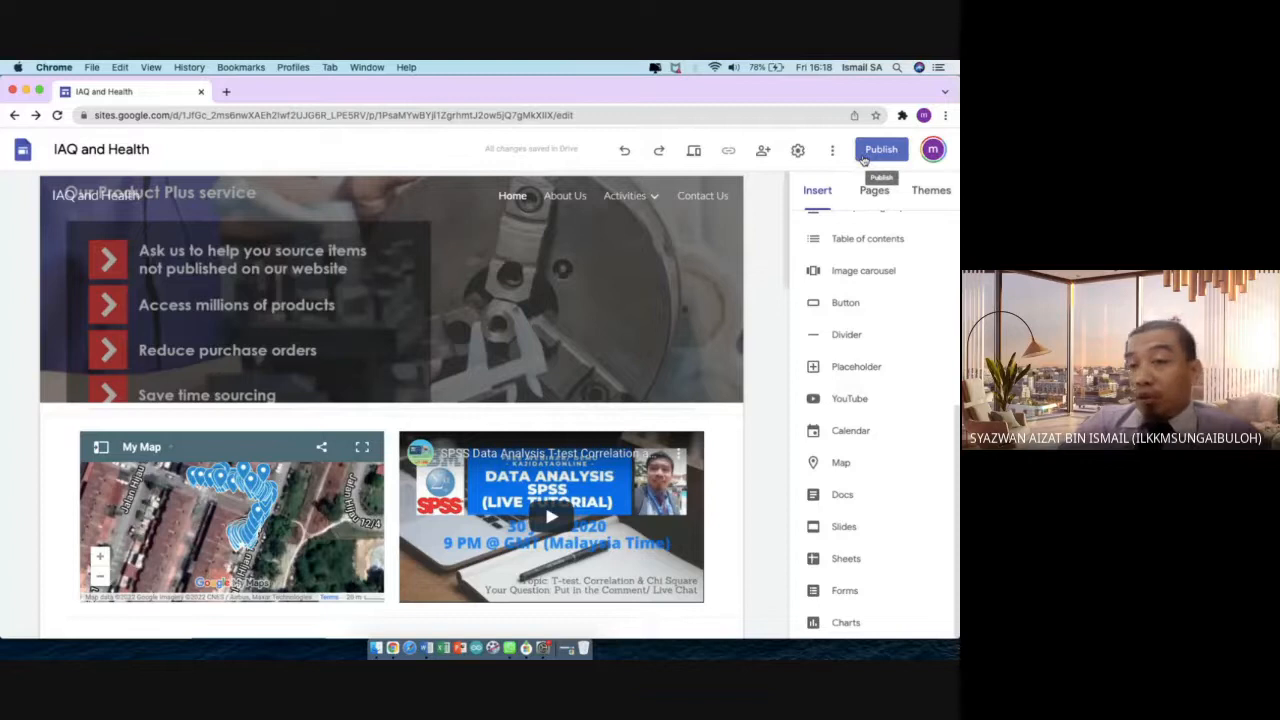
scroll(757, 466, down, 3)
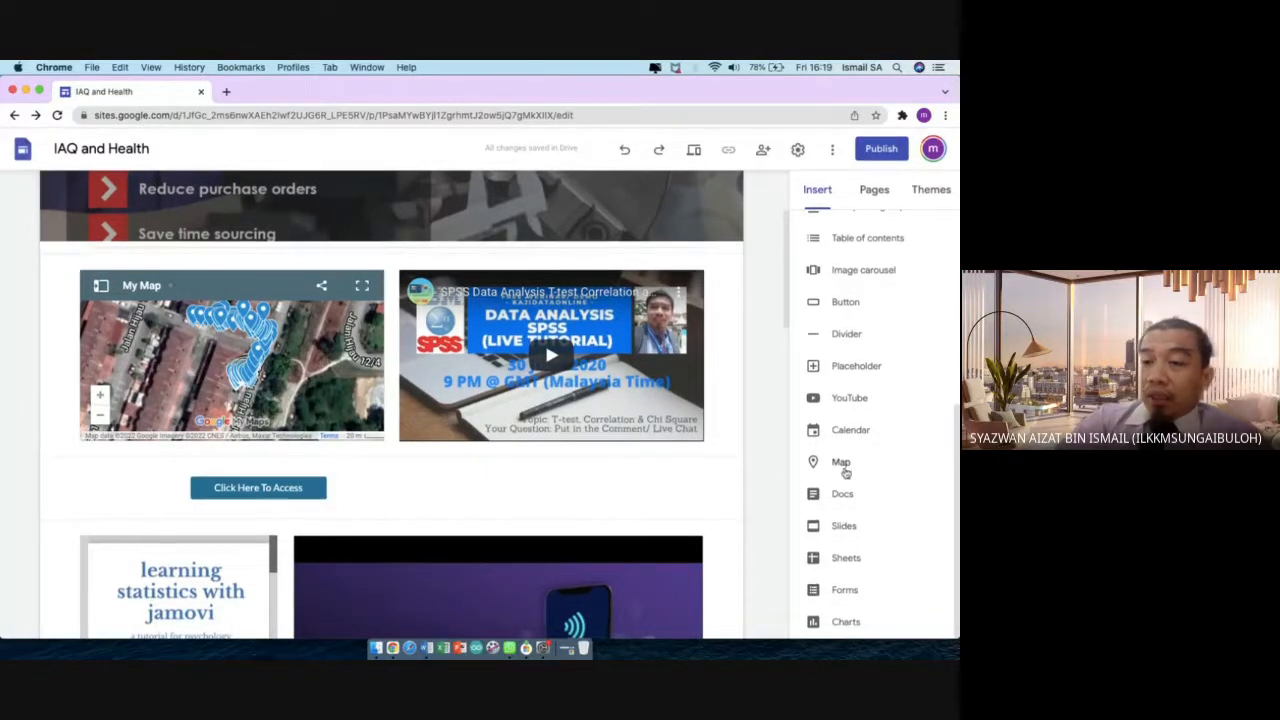
click(846, 303)
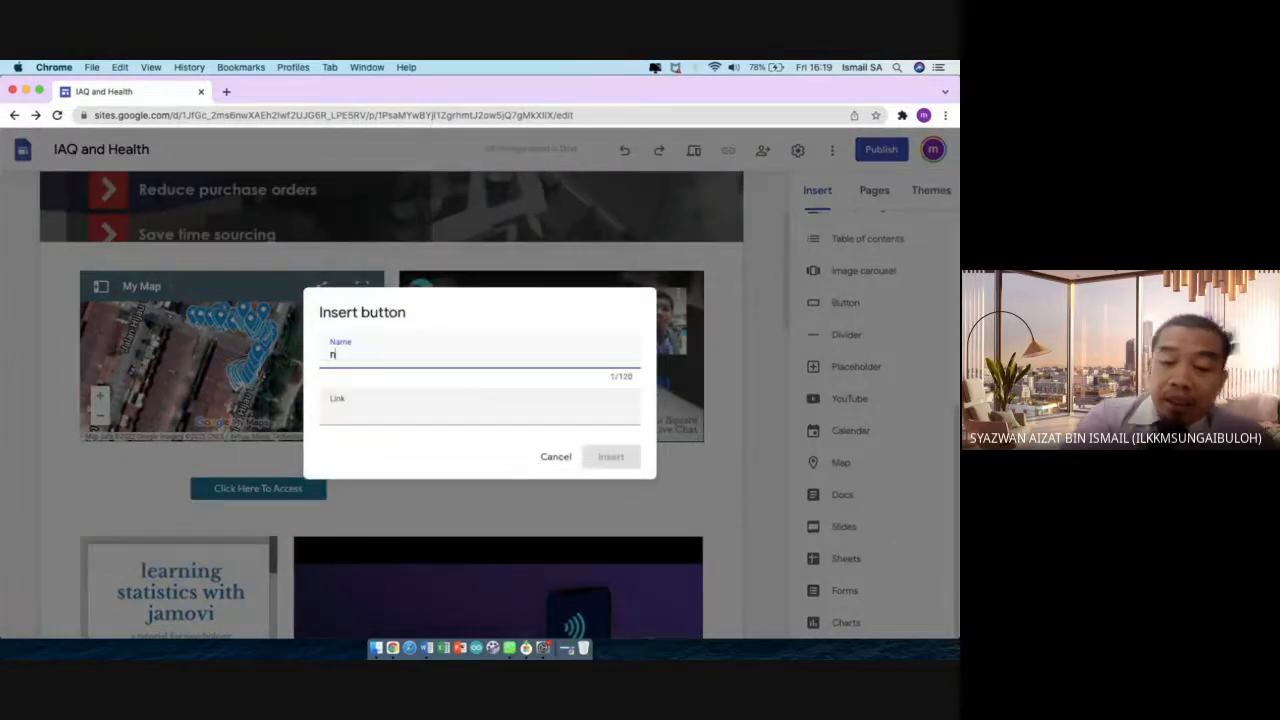
text(next)
click(413, 418)
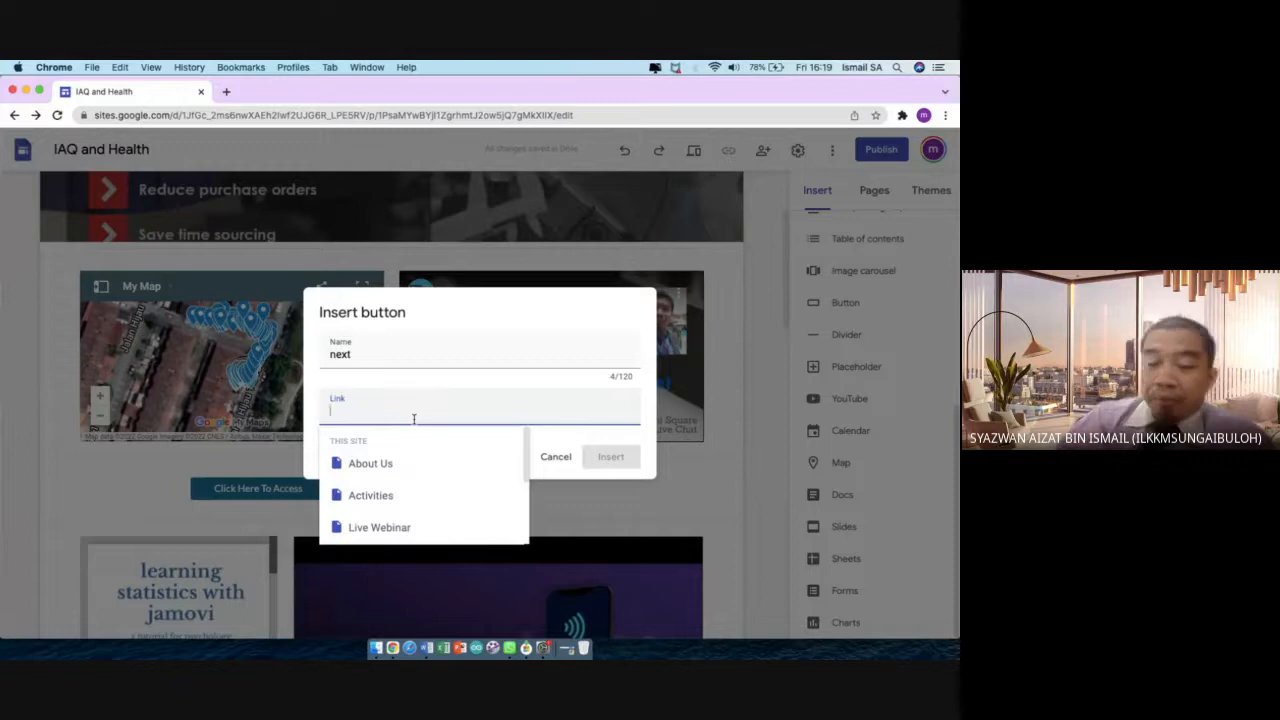
text(http)
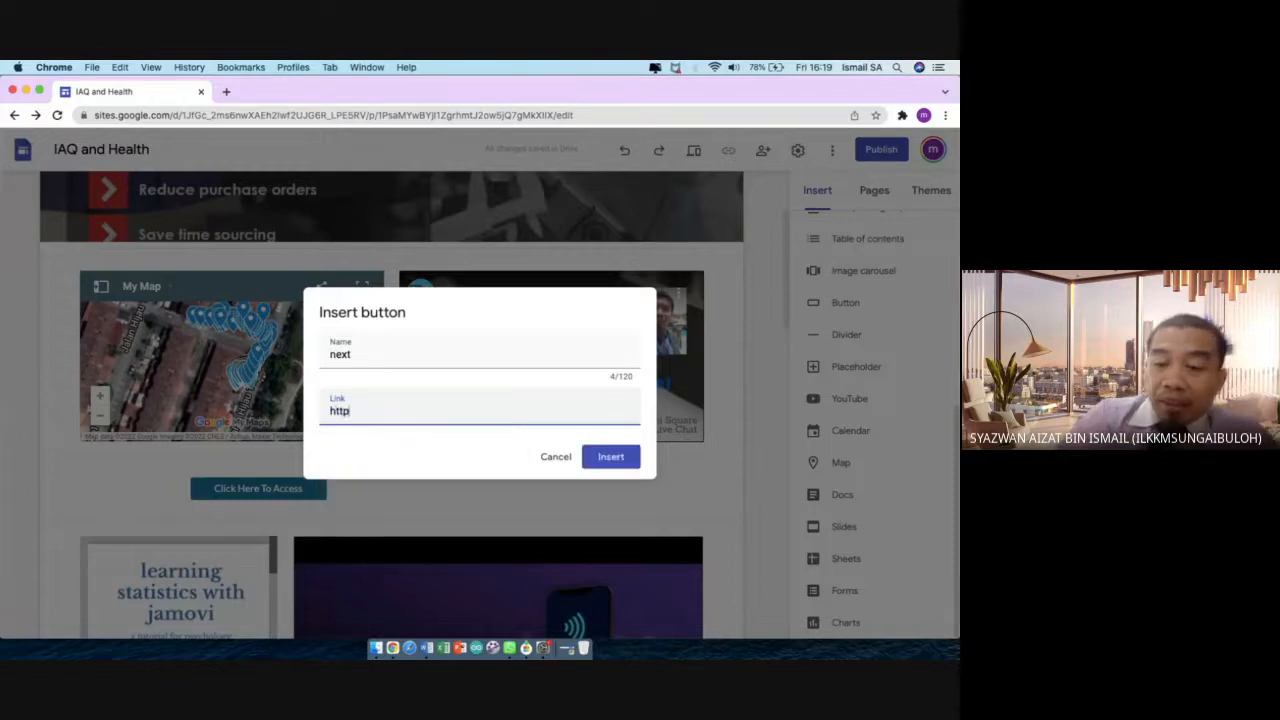
text(://ka)
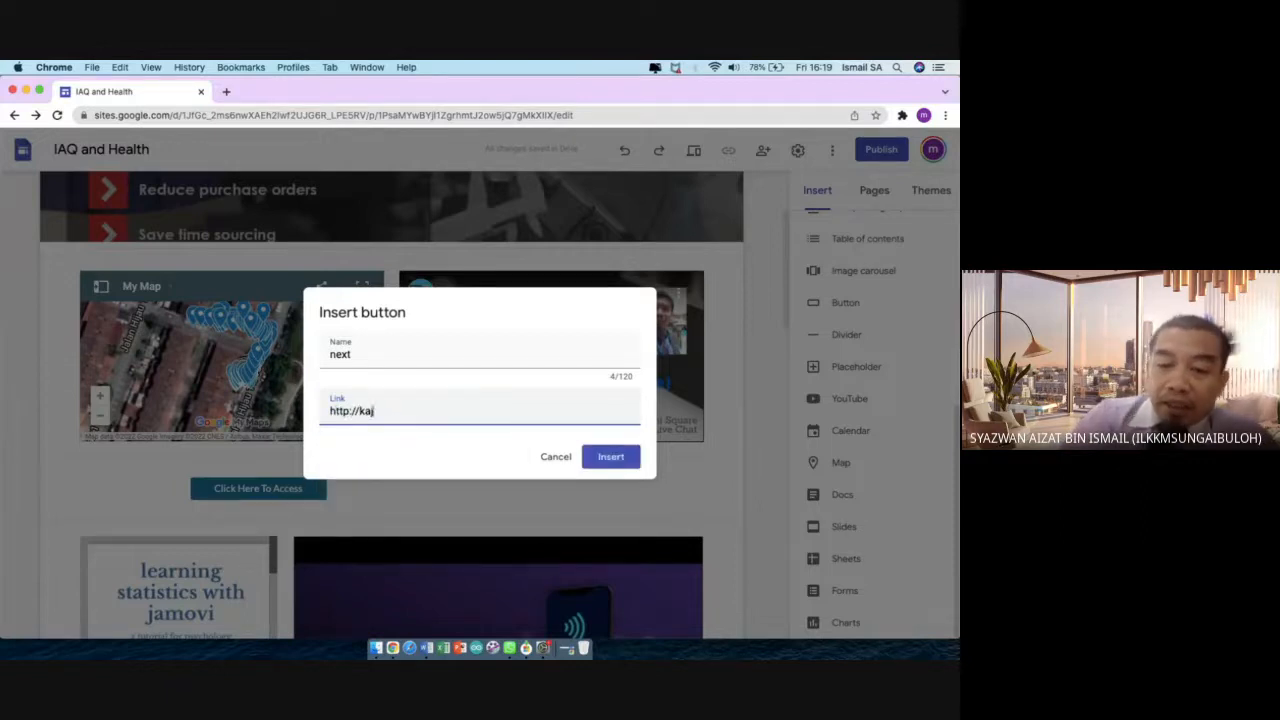
text(jidataonline.c)
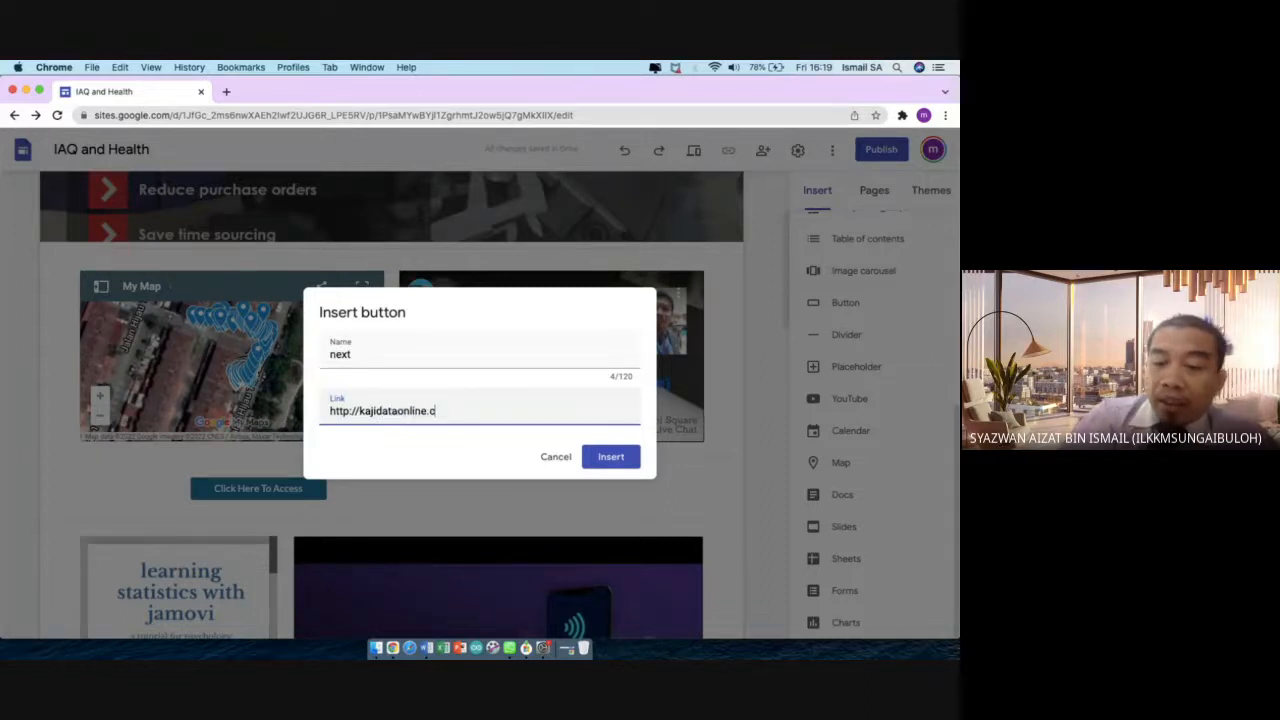
text(om)
click(611, 456)
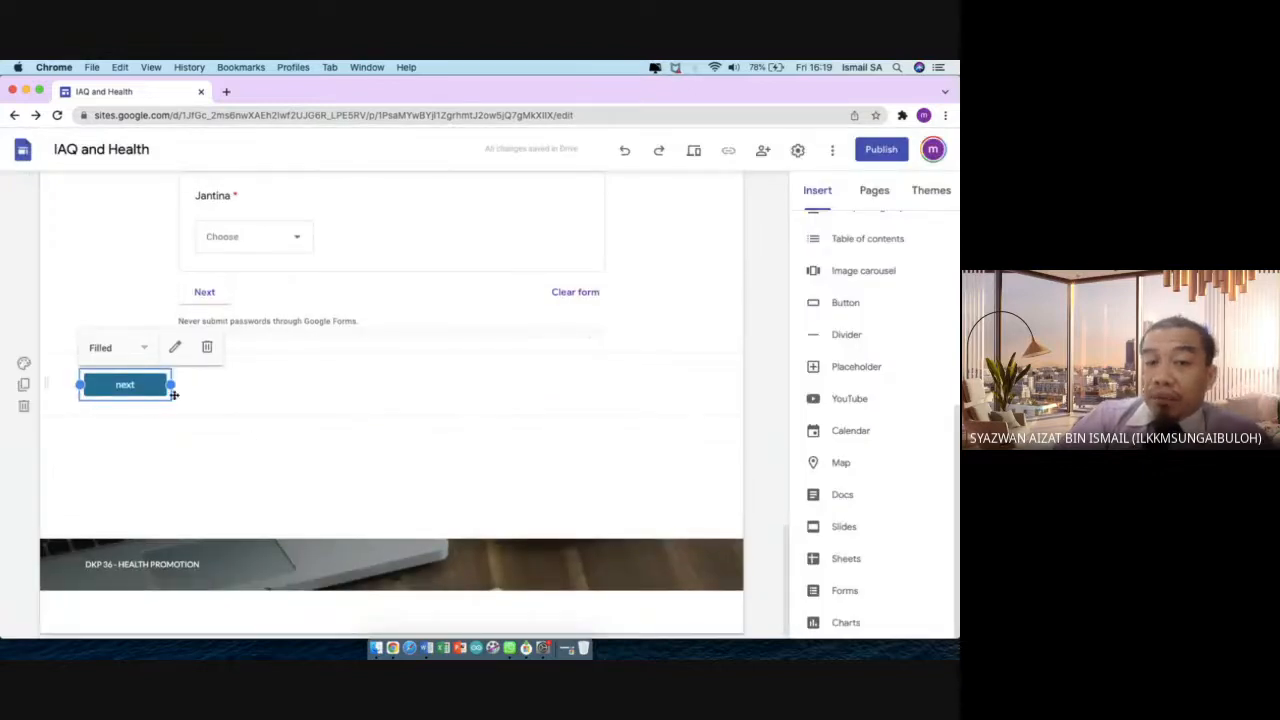
drag(150, 388, 449, 403)
Insert a placeholder below the map and video and fill it with 16mmLensa.jpg from Google Drive
scroll(462, 473, up, 15)
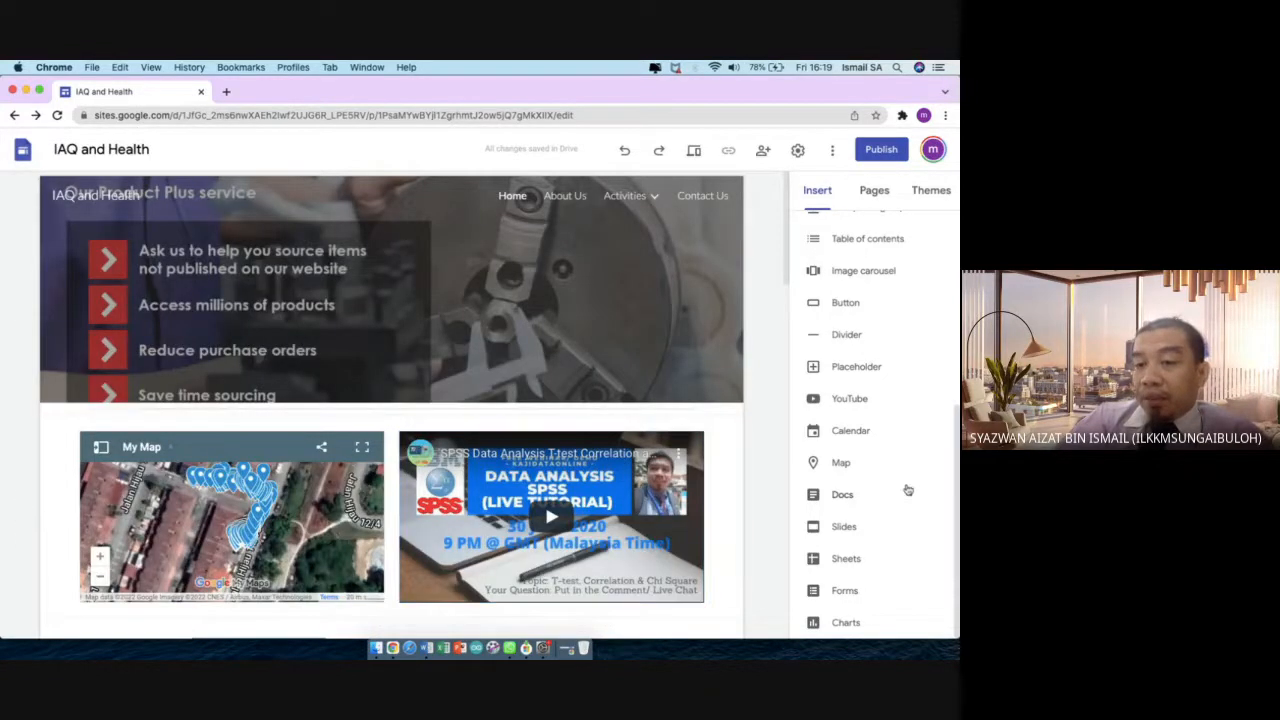
click(879, 369)
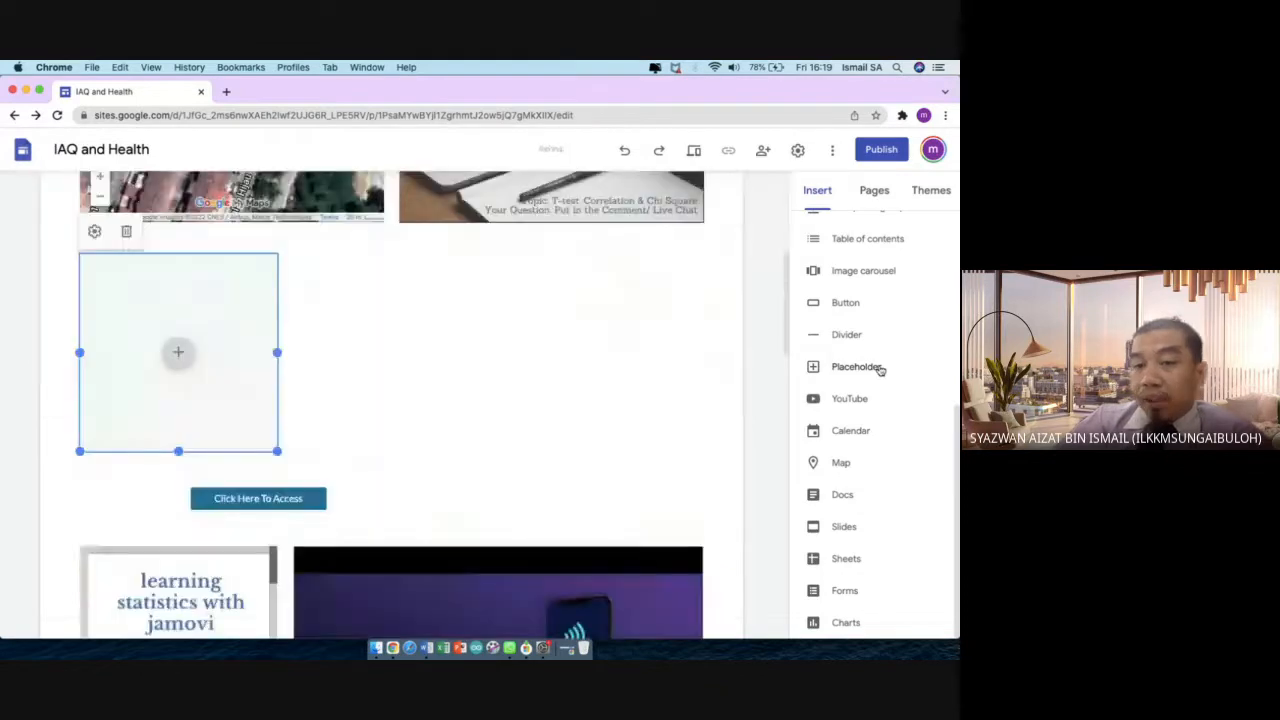
click(178, 338)
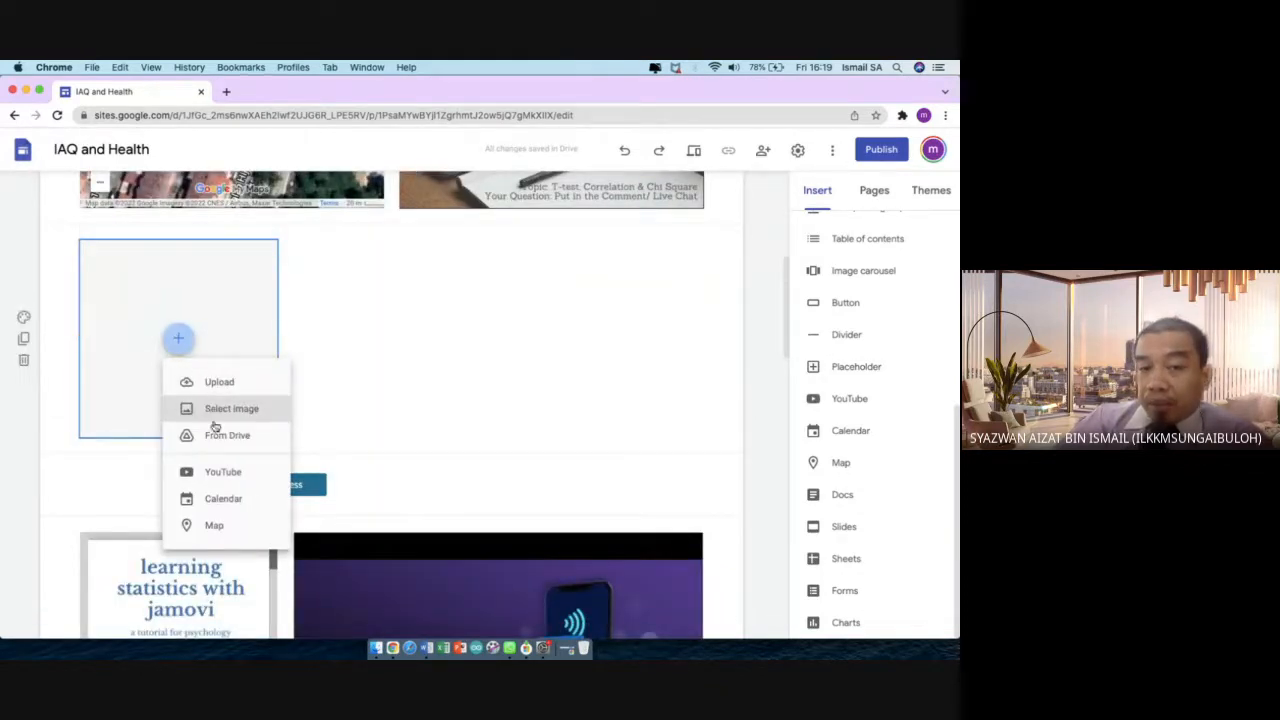
click(216, 412)
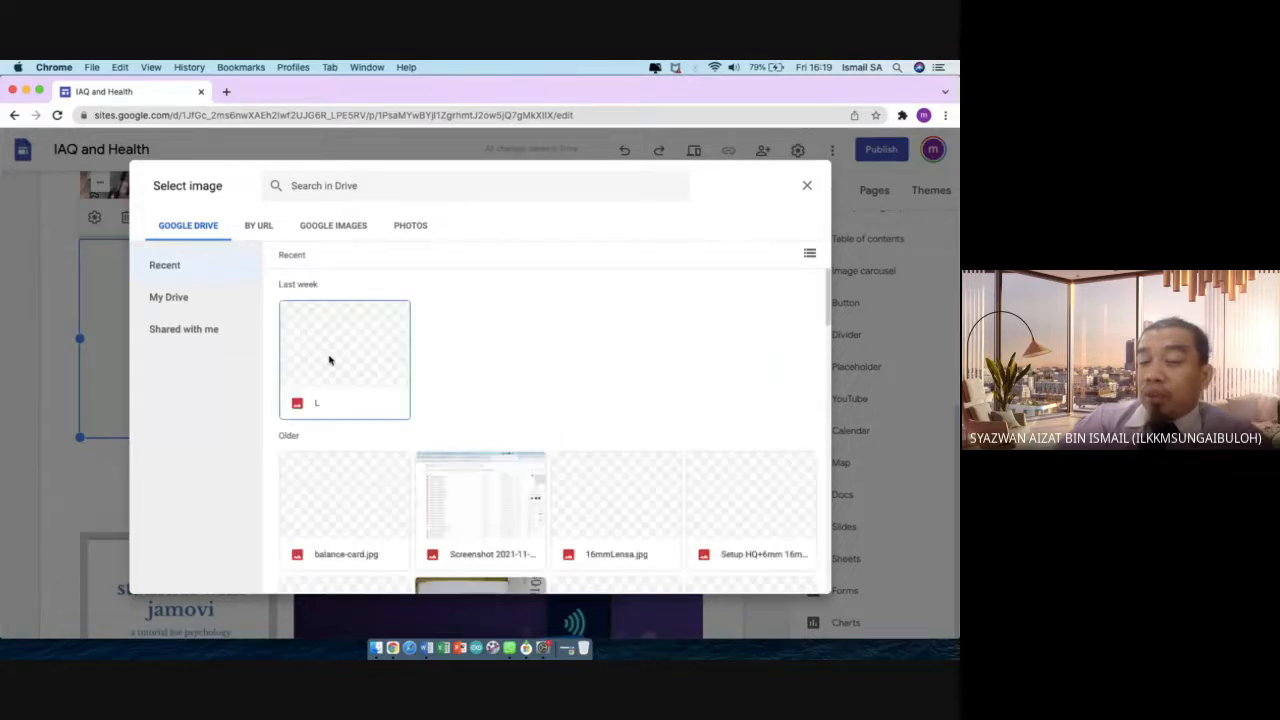
double_click(589, 498)
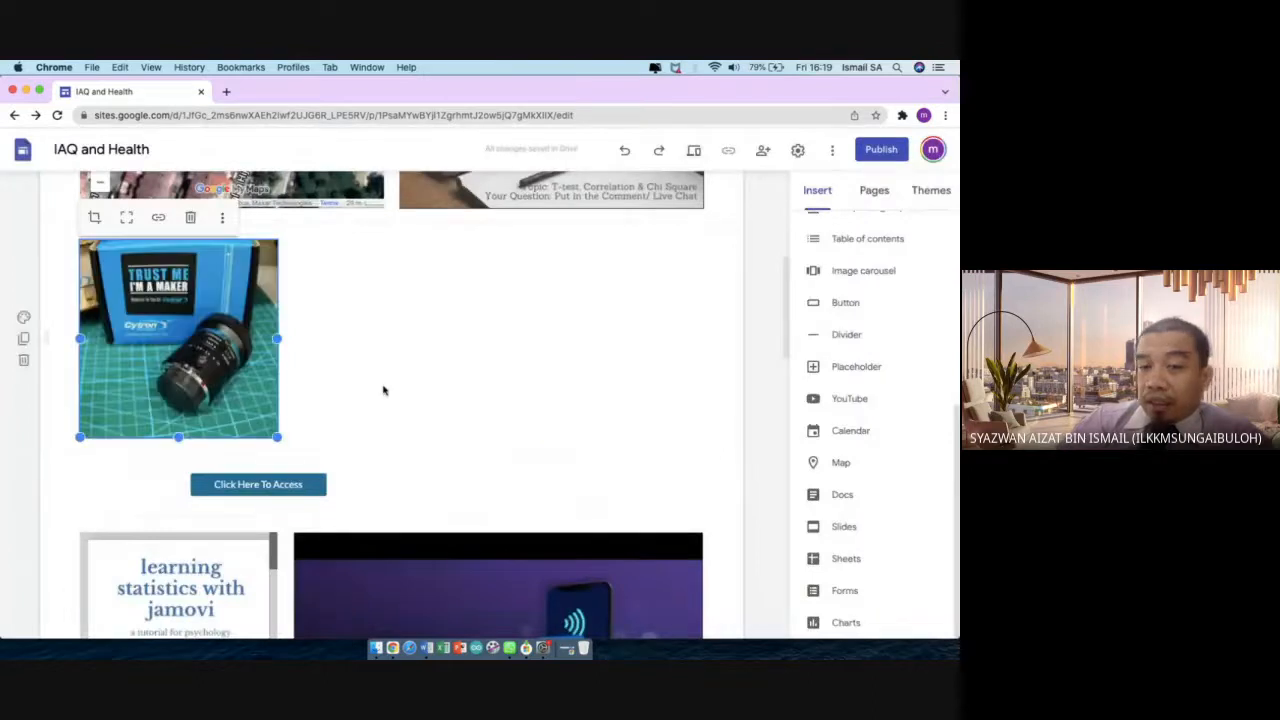
click(350, 391)
click(254, 393)
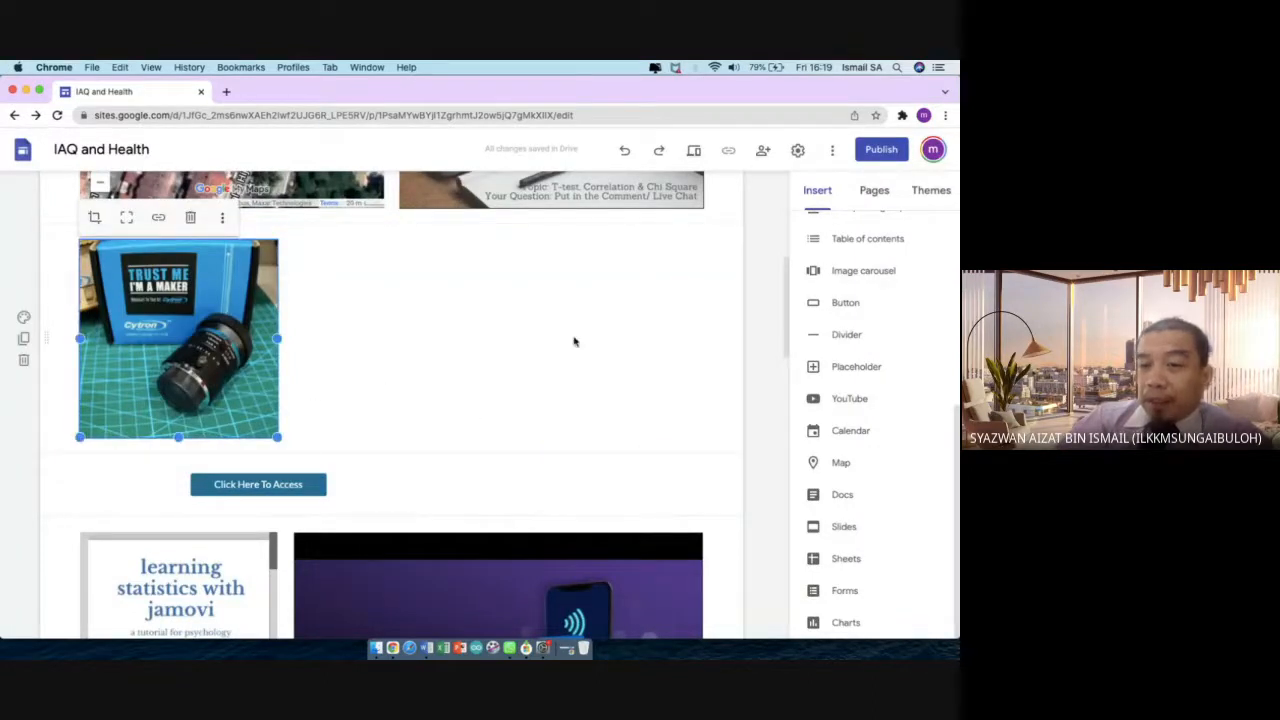
Insert a second placeholder and place it directly beside the lens photo in the same section
click(813, 366)
scroll(251, 378, up, 3)
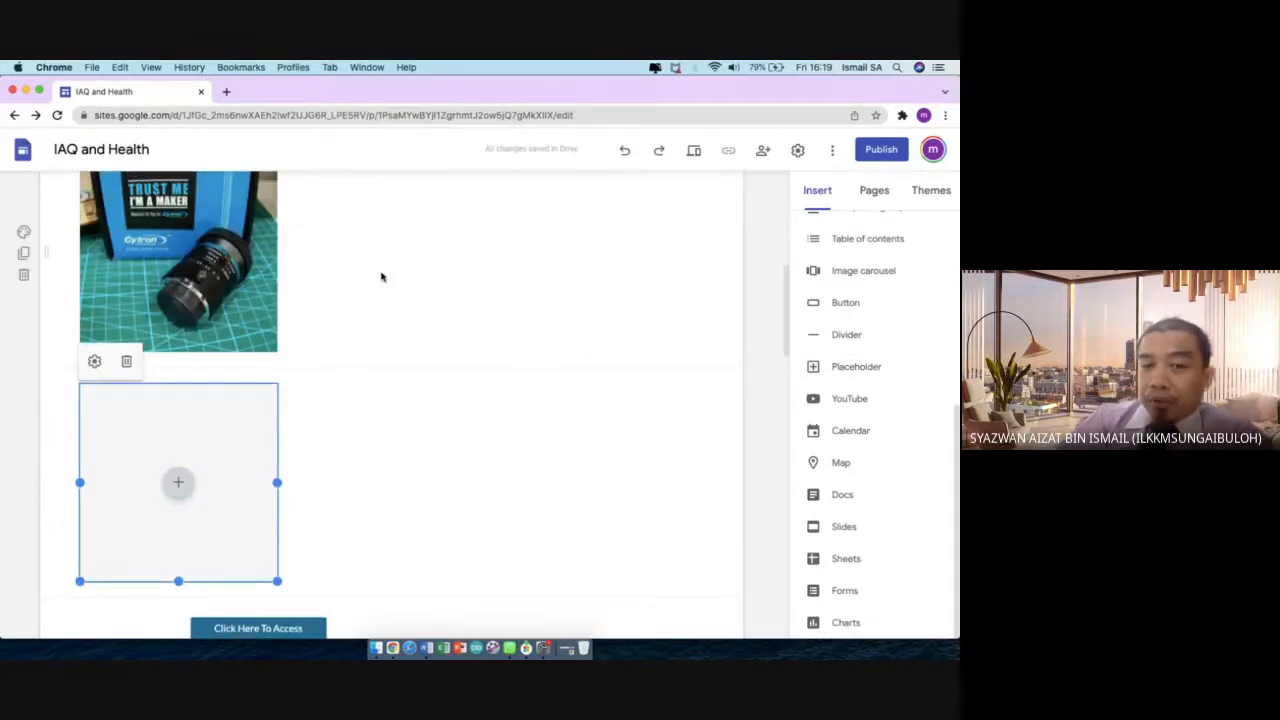
scroll(234, 439, up, 3)
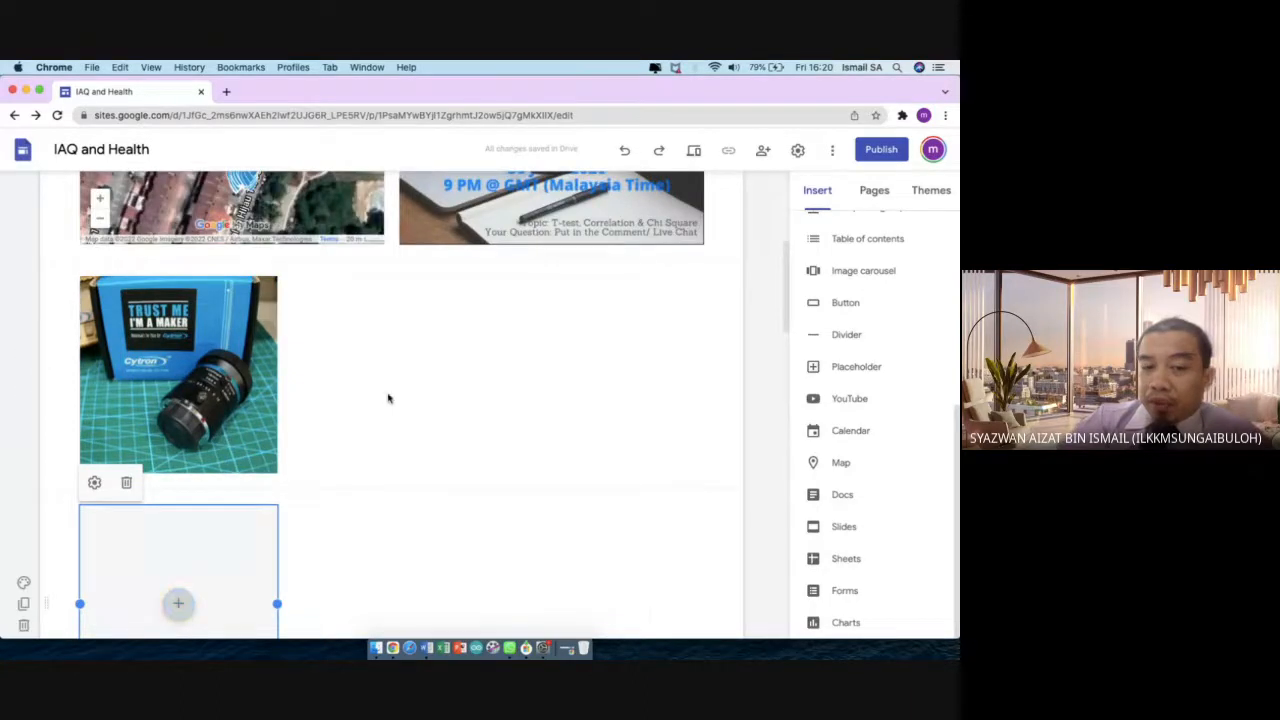
drag(178, 570, 426, 340)
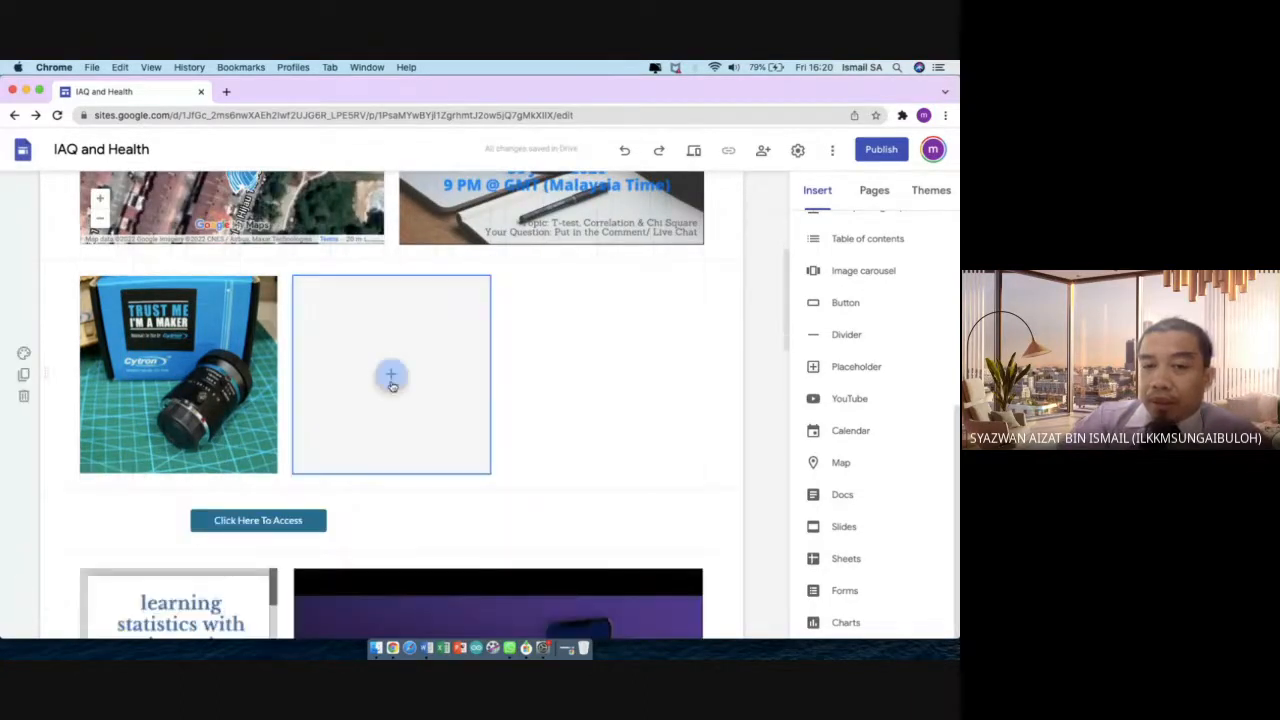
Fill the placeholder beside the lens photo with the "Setup HQ+6mm" image from Google Drive
click(391, 378)
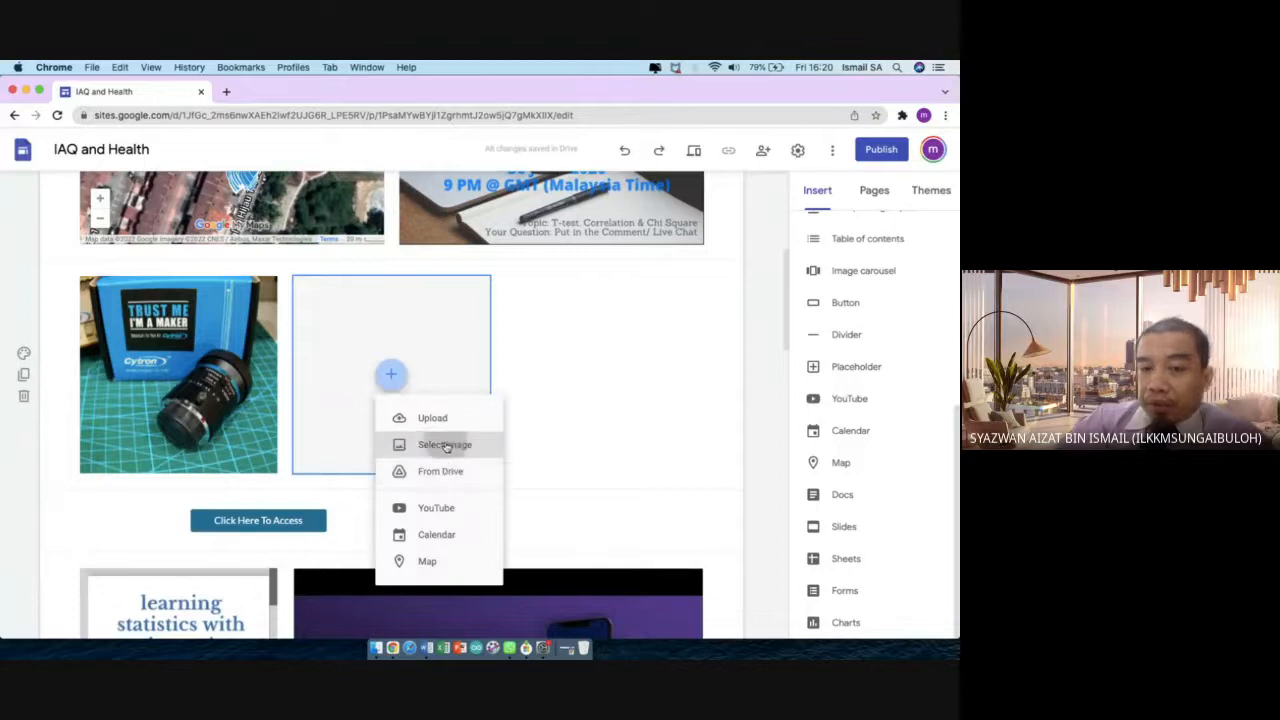
click(446, 446)
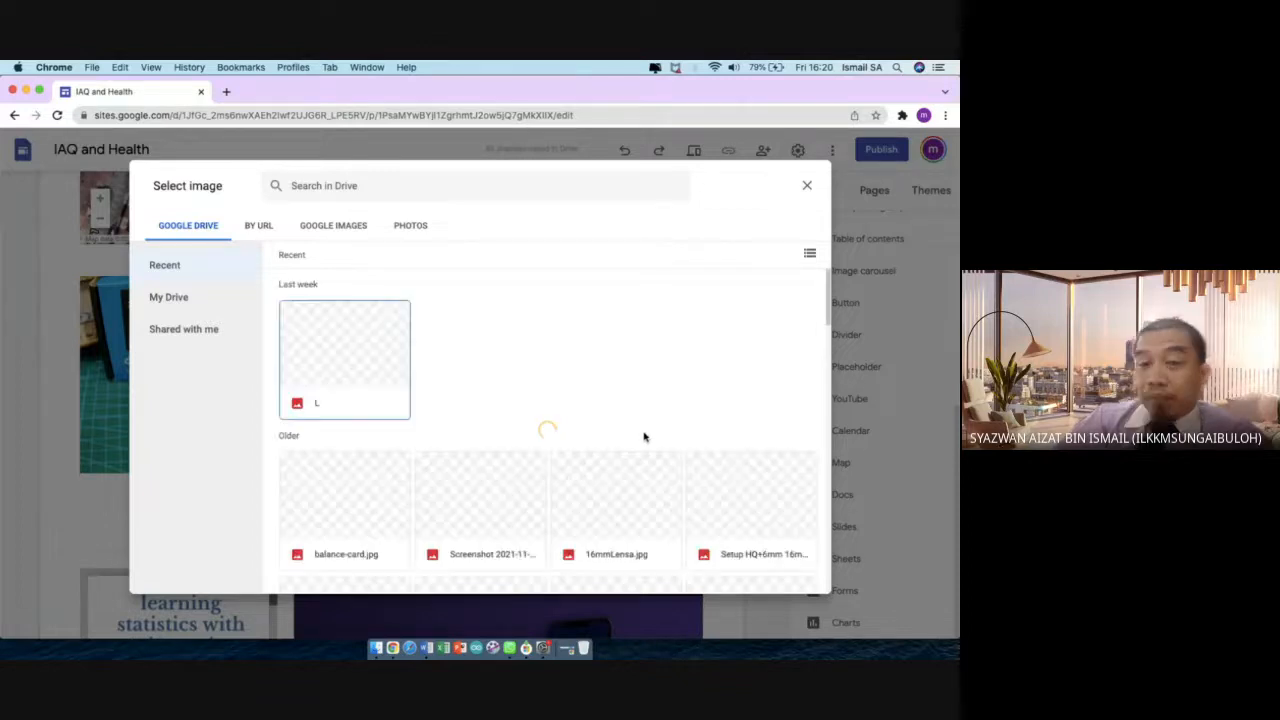
click(743, 506)
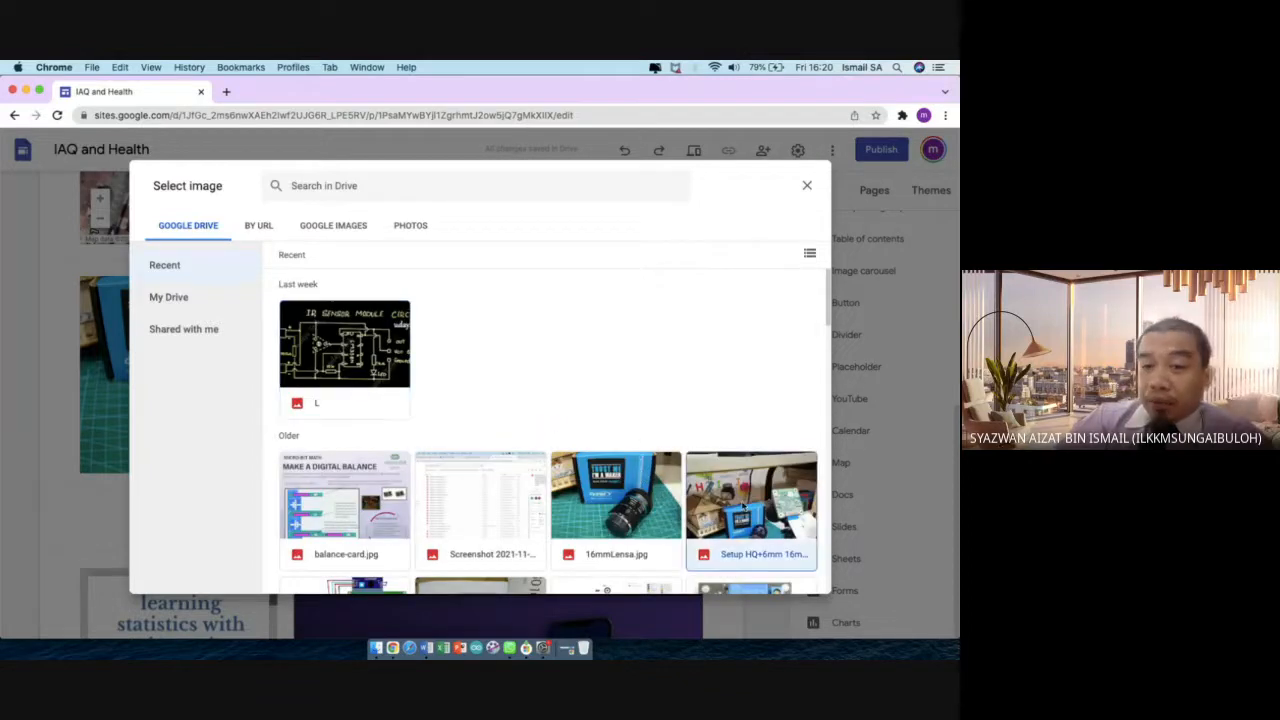
click(795, 577)
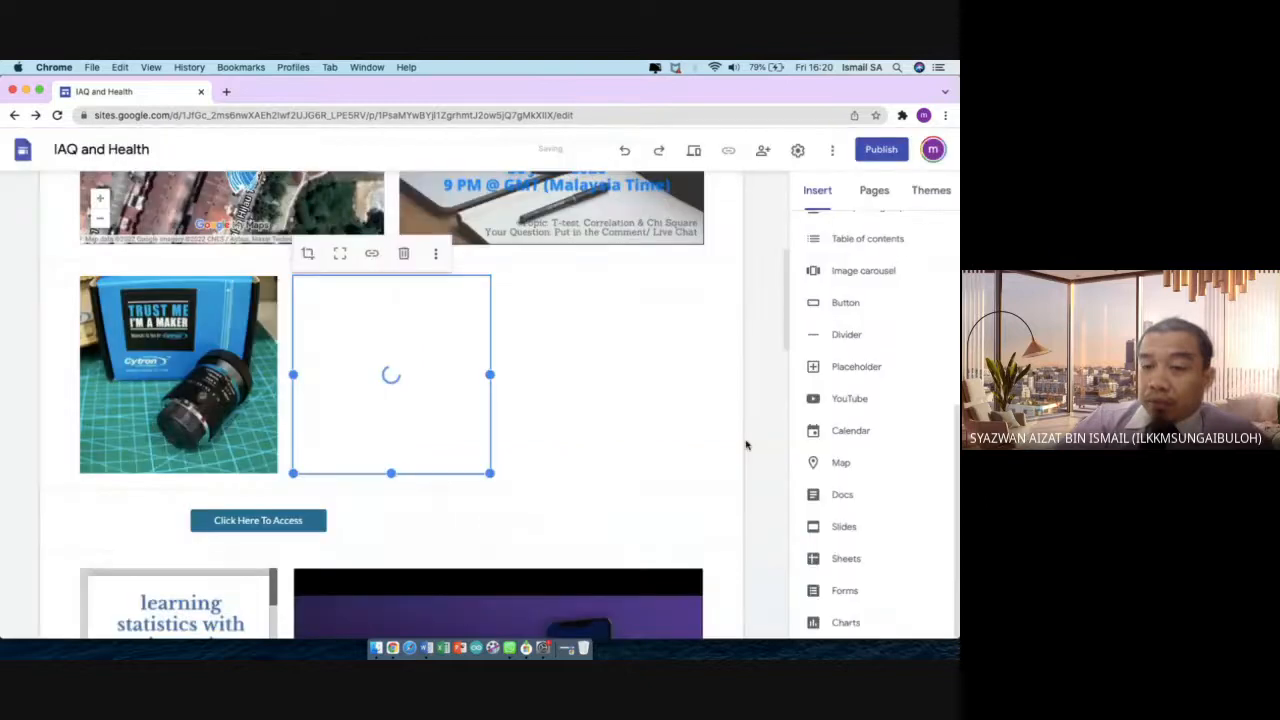
click(616, 408)
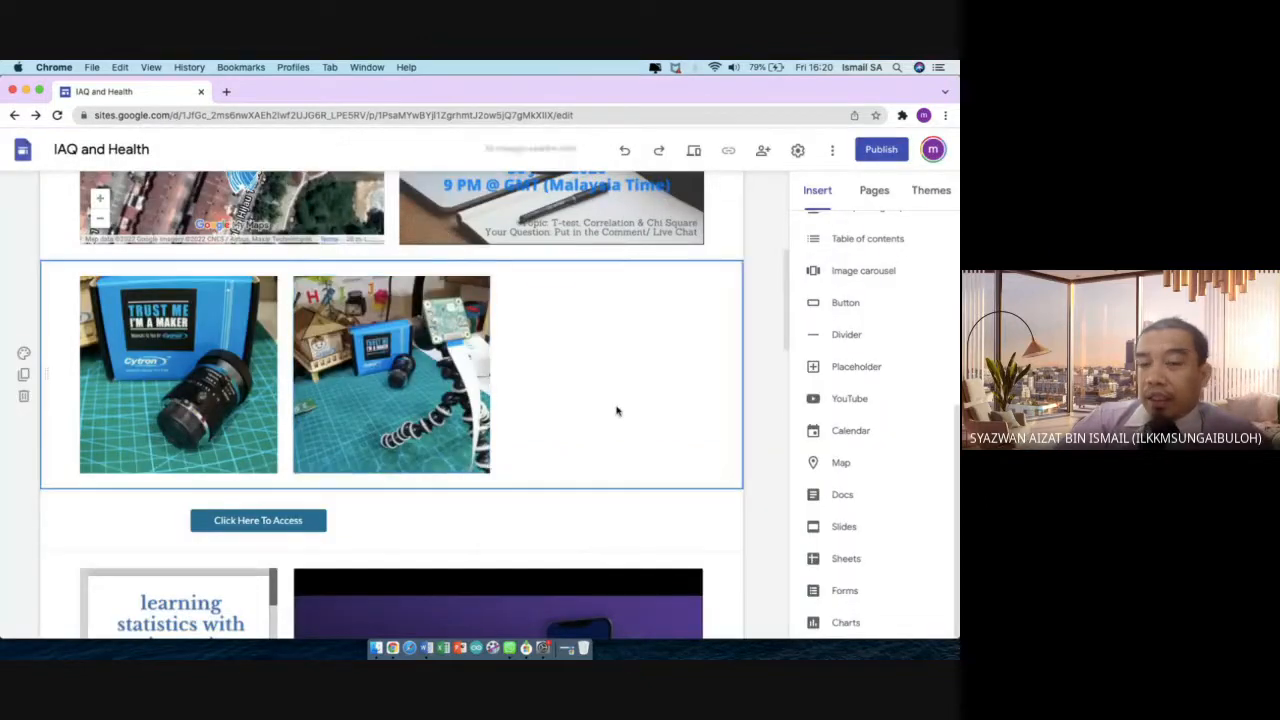
click(538, 512)
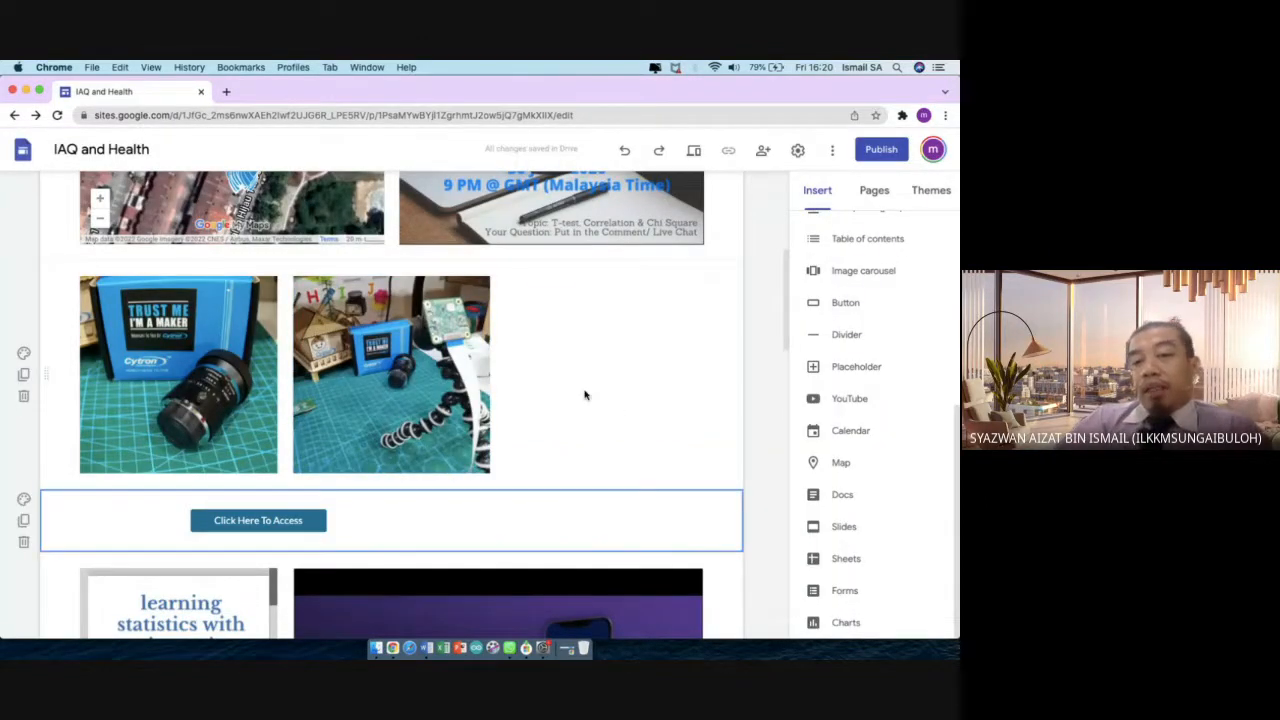
click(768, 236)
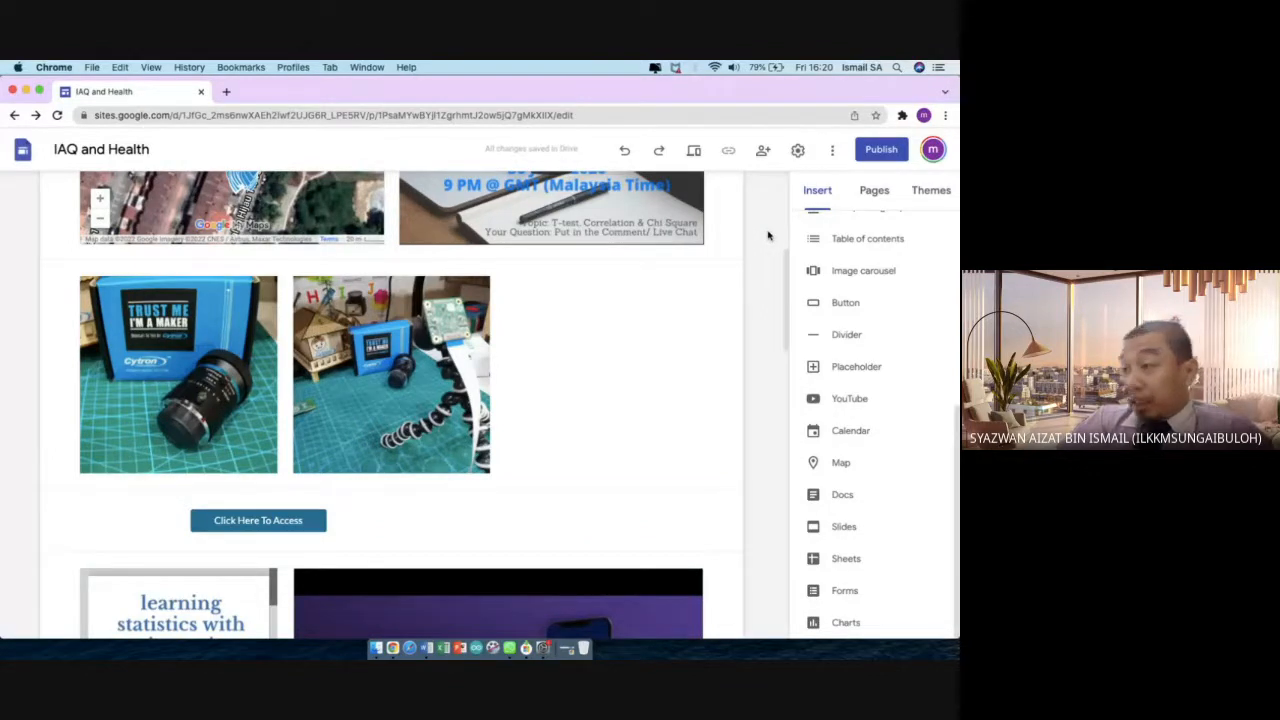
click(832, 155)
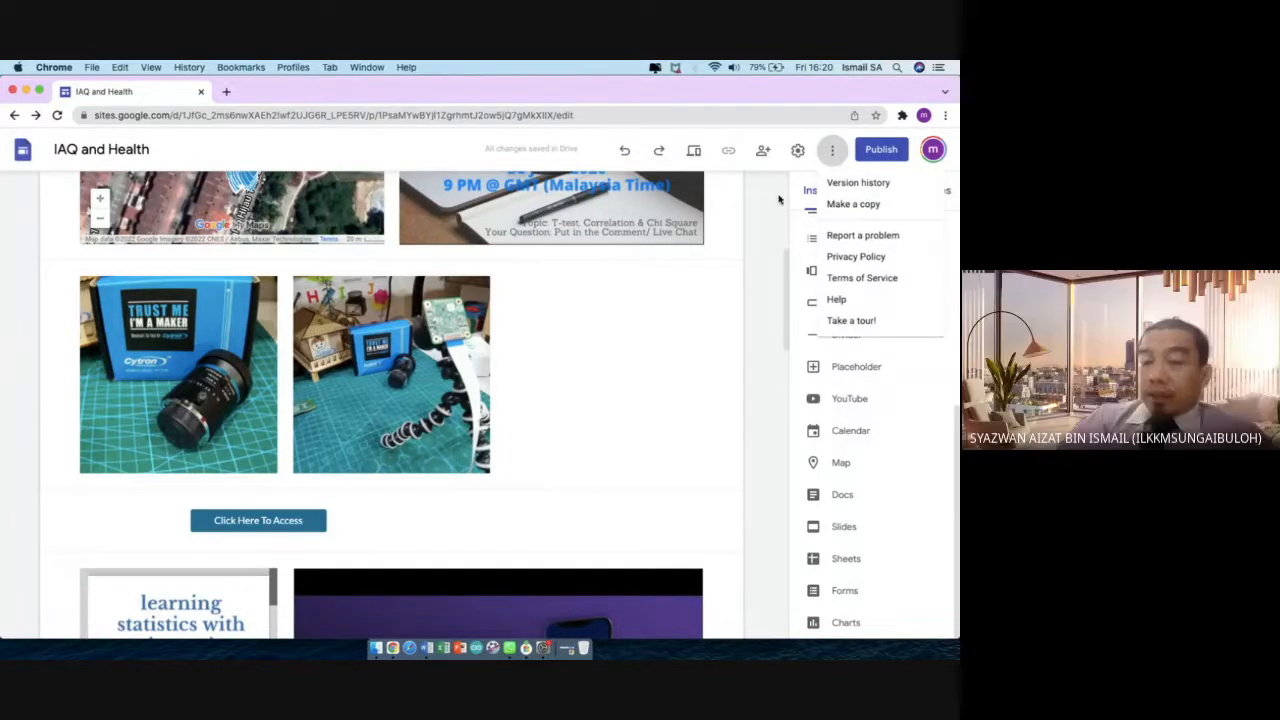
click(748, 207)
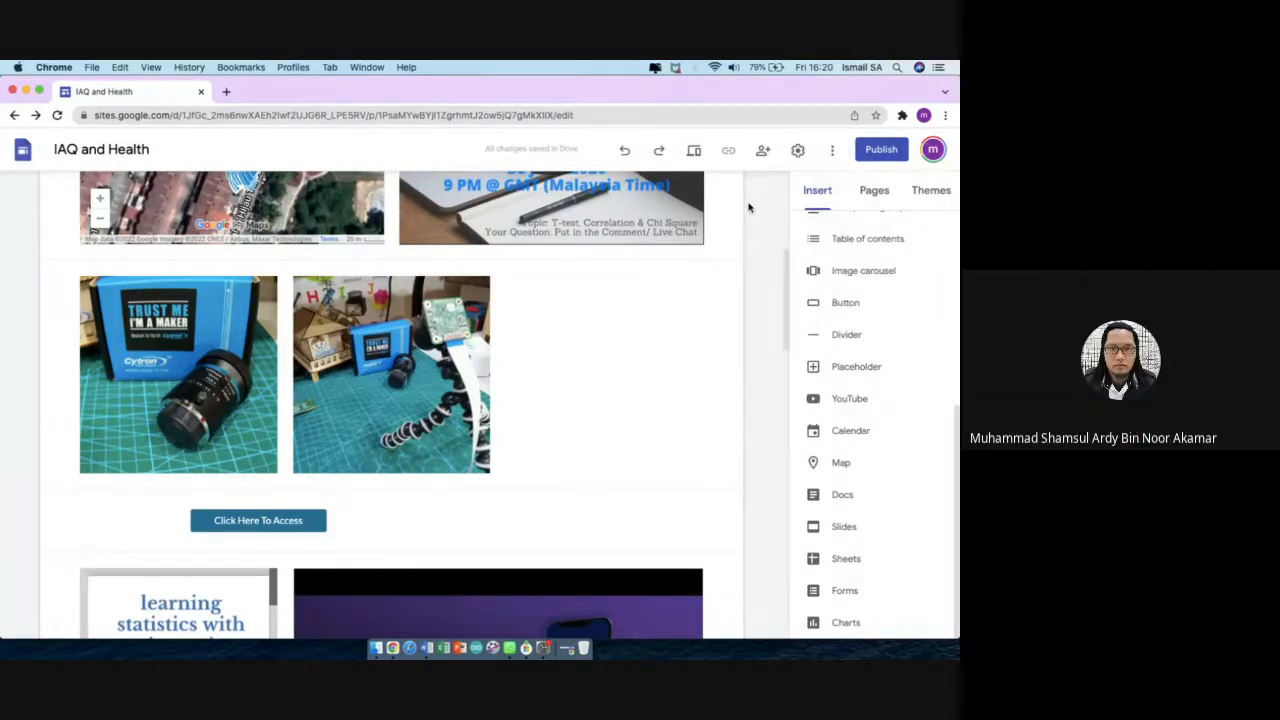
Examine the section colour and image options available for the DKP 36 - HEALTH PROMOTION footer
scroll(748, 207, down, 10)
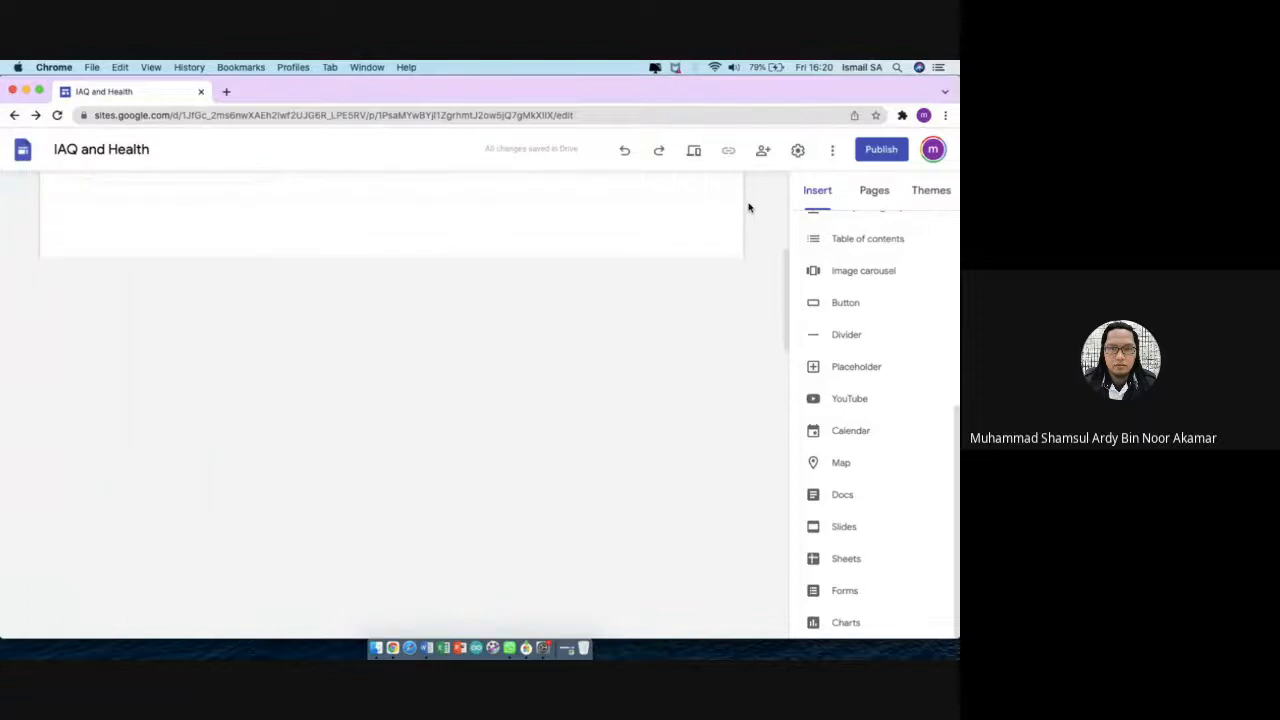
scroll(748, 207, down, 5)
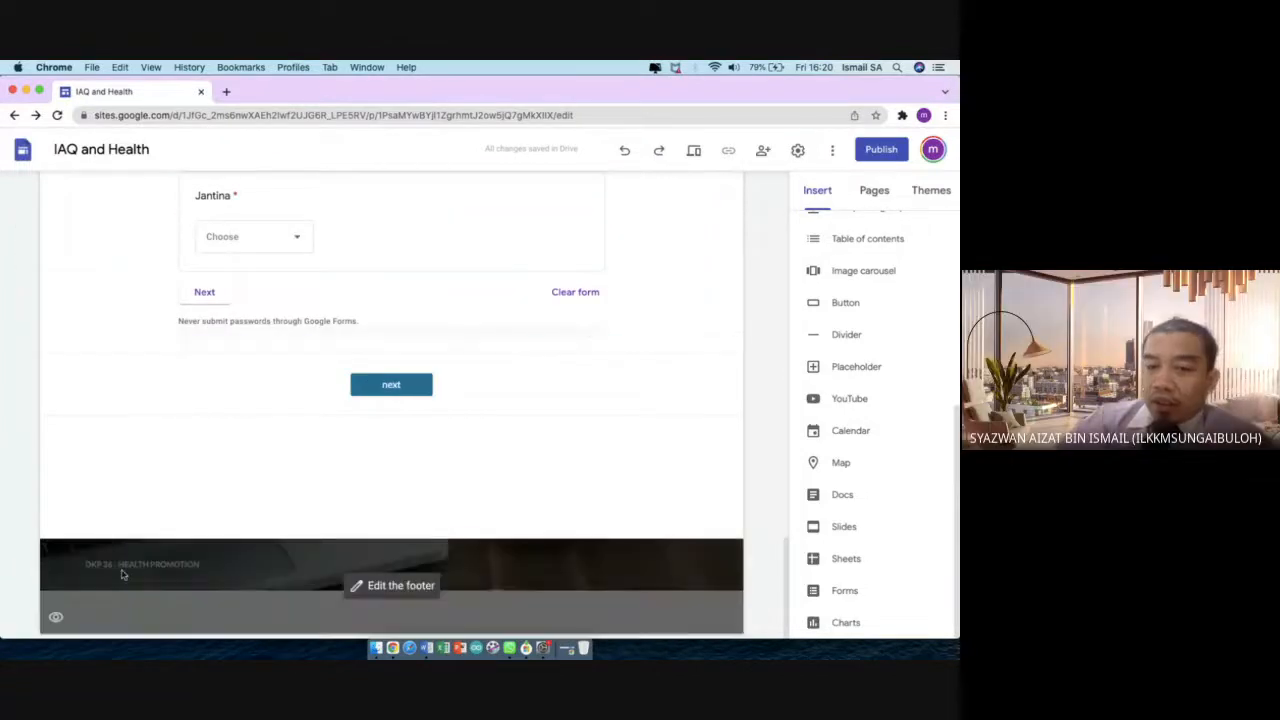
click(376, 587)
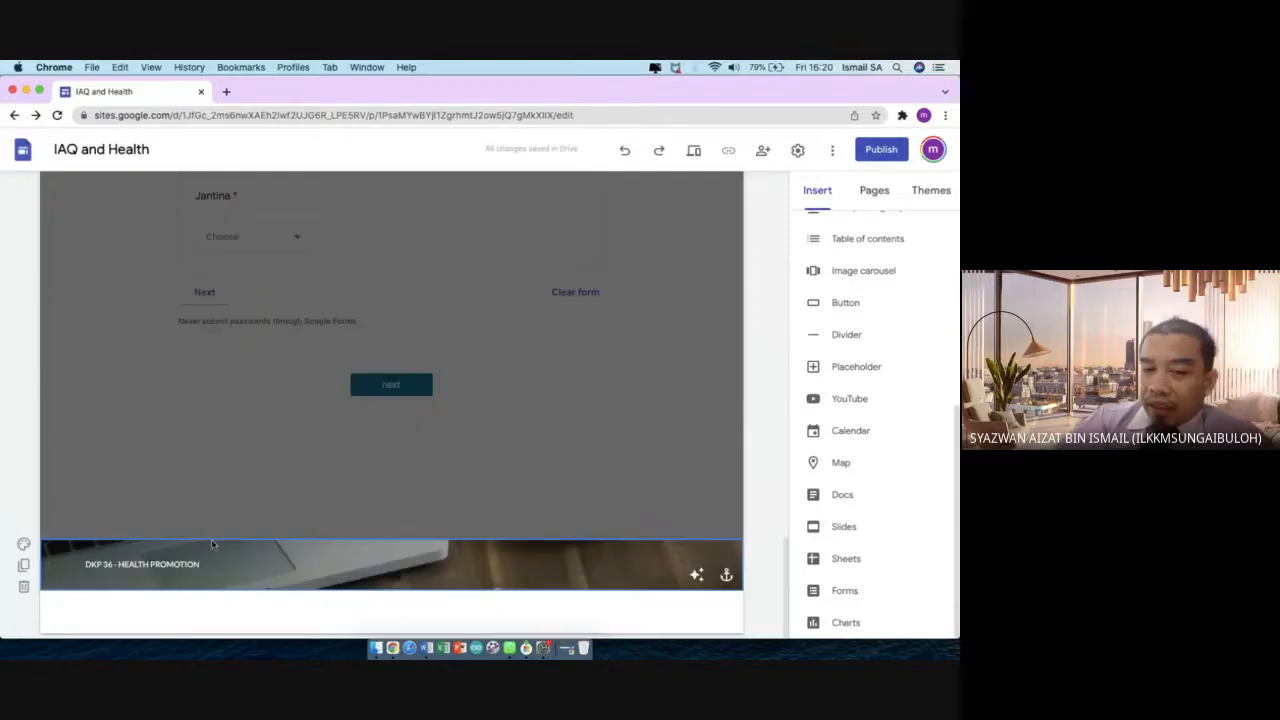
click(24, 546)
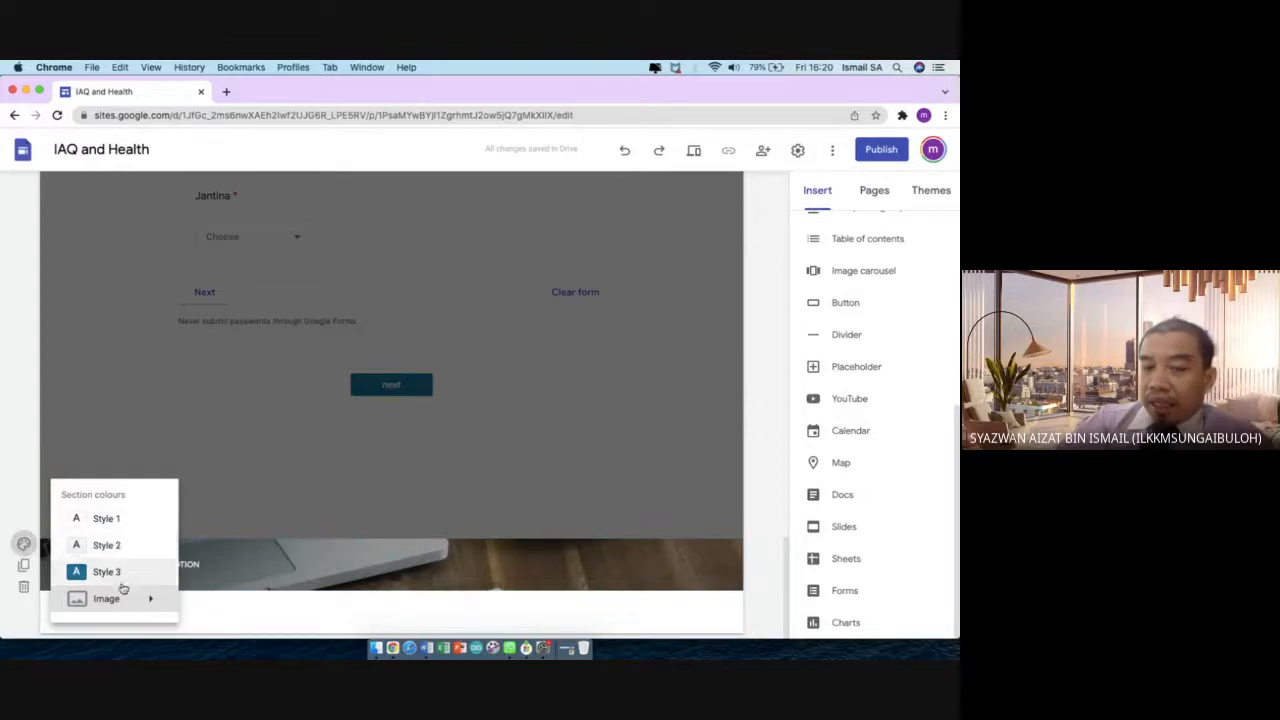
mouse_move(122, 596)
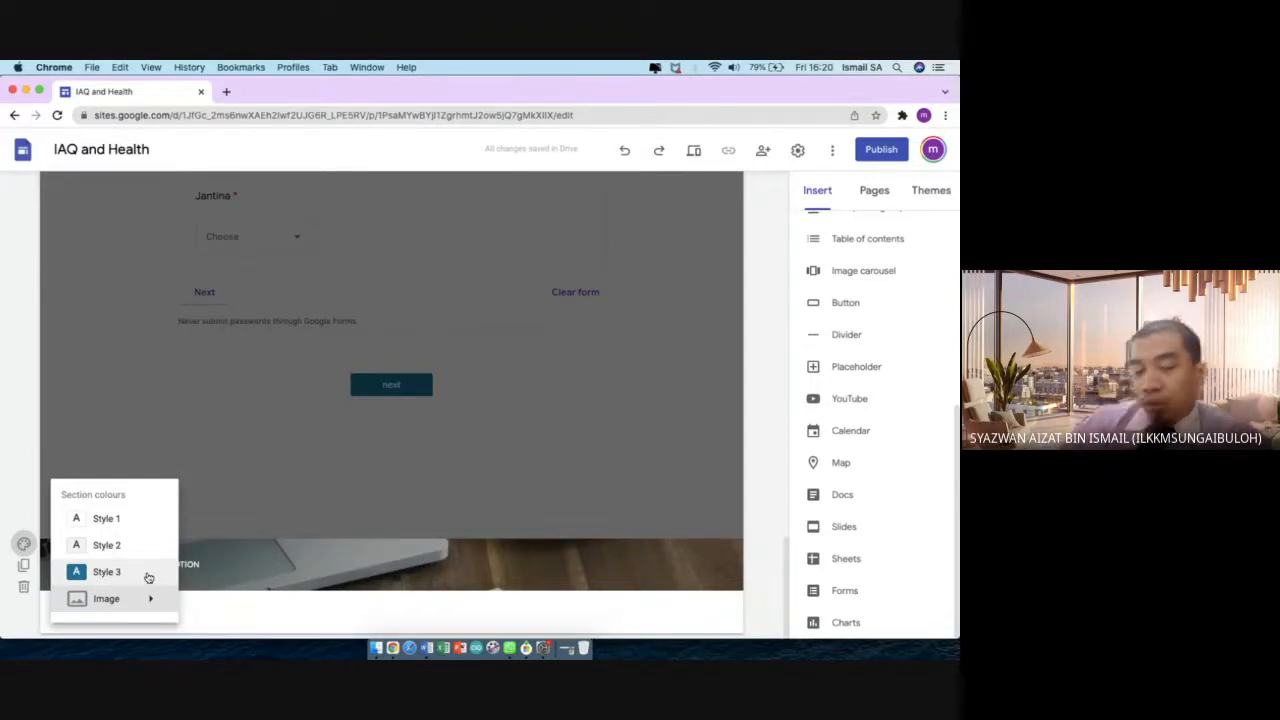
click(20, 518)
scroll(700, 486, up, 3)
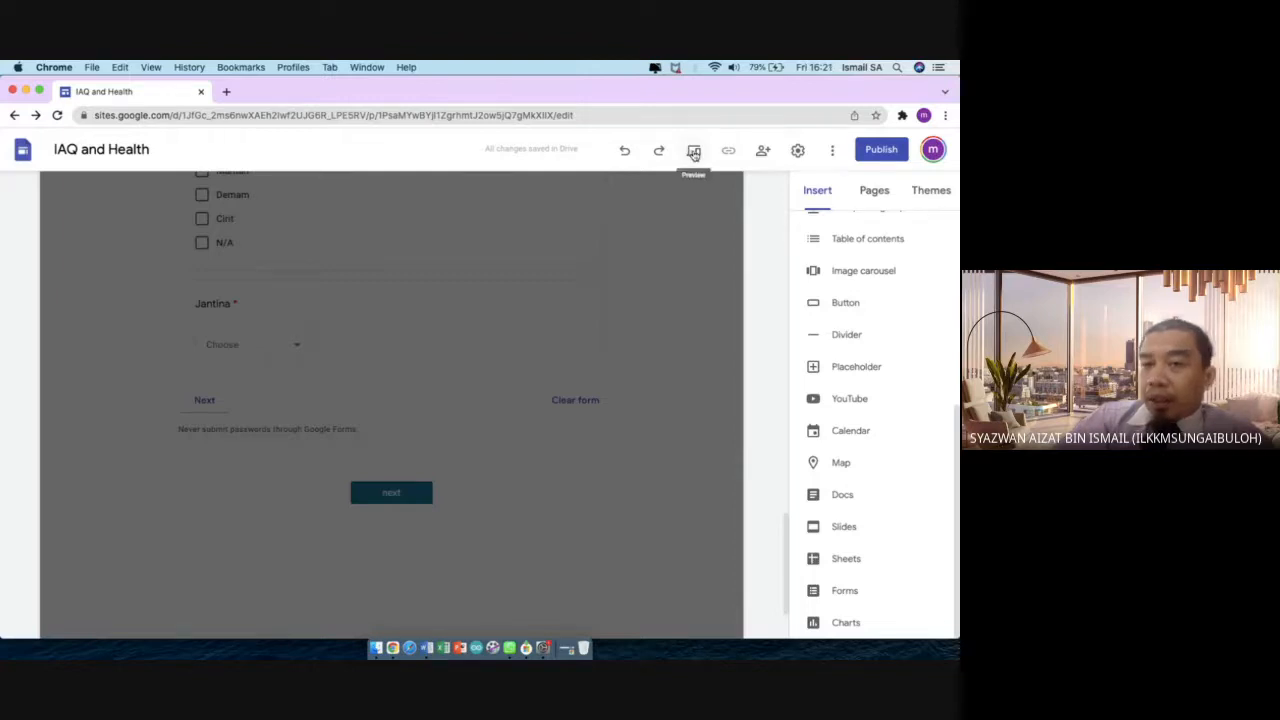
click(680, 259)
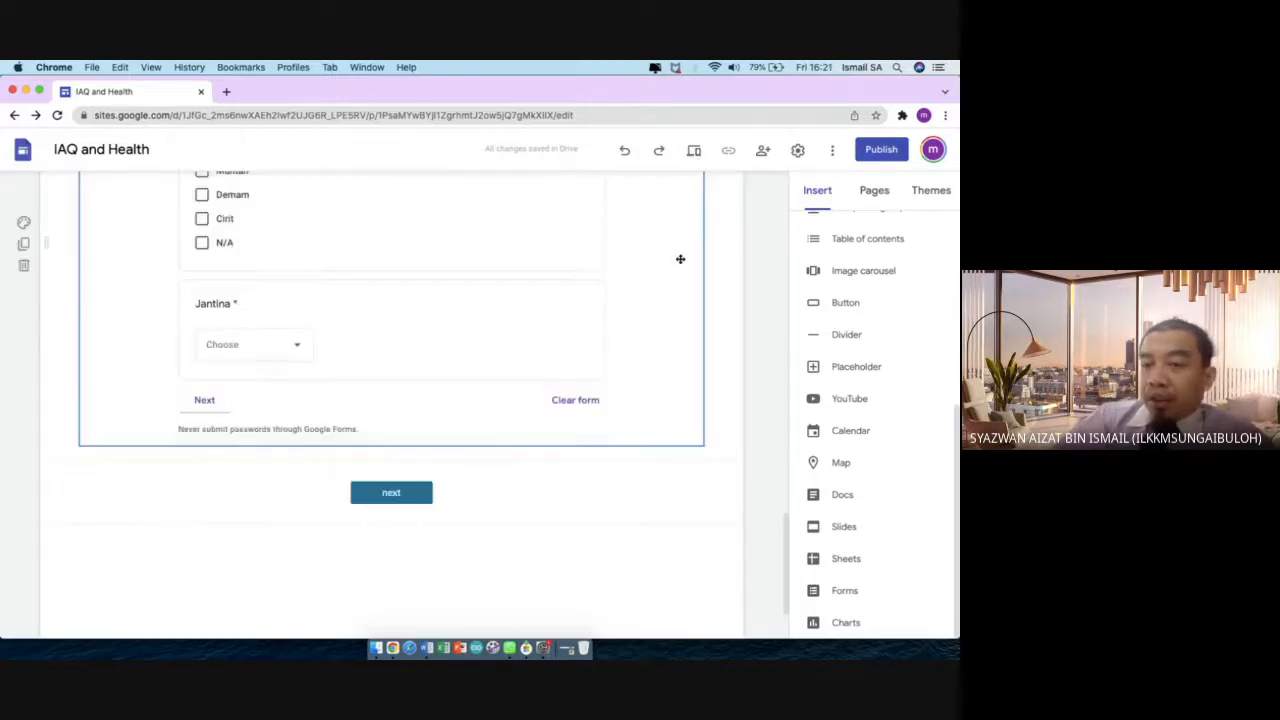
Move the "next" button below the embedded form from the centre toward the left side of its section
scroll(694, 311, down, 2)
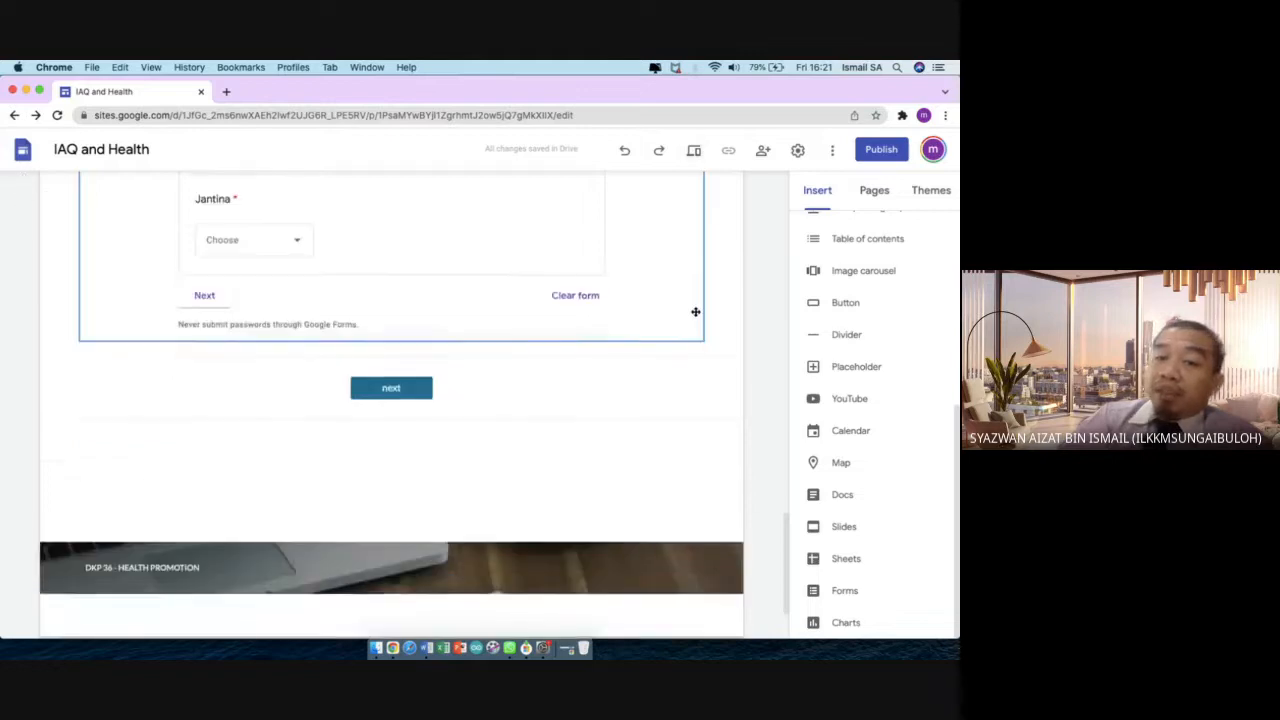
scroll(695, 312, up, 2)
scroll(695, 312, down, 1)
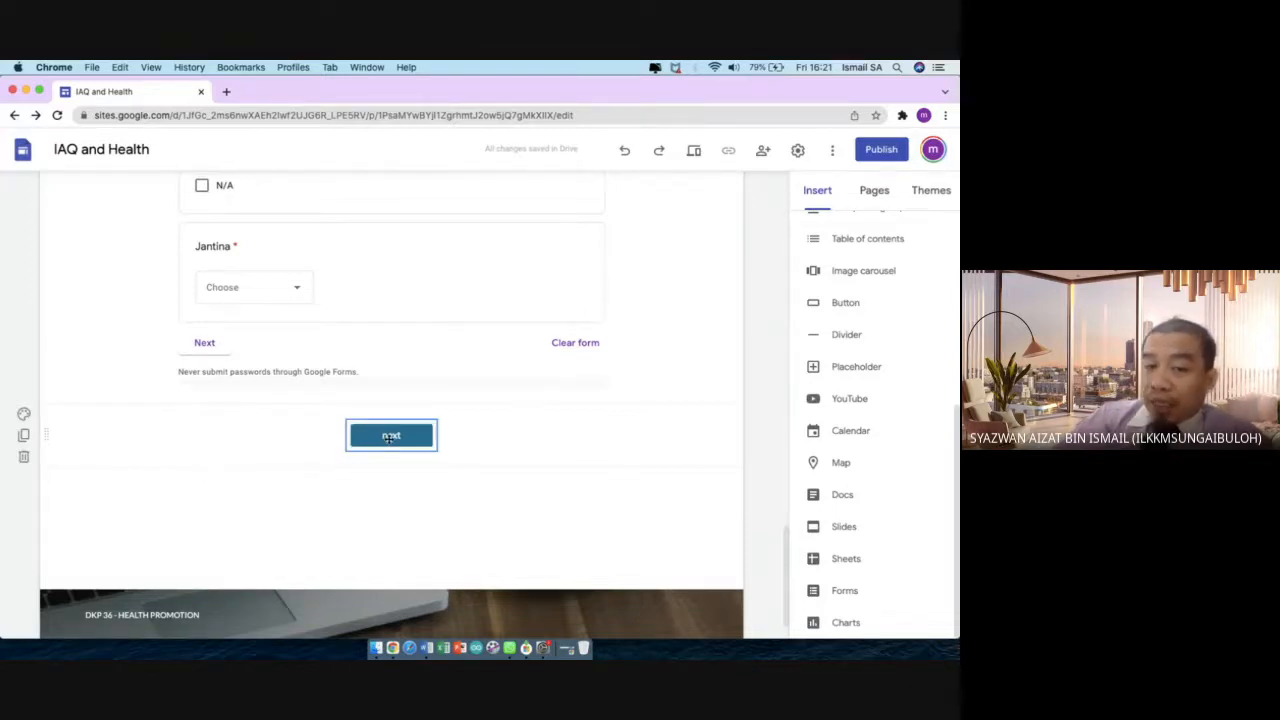
drag(390, 436, 222, 437)
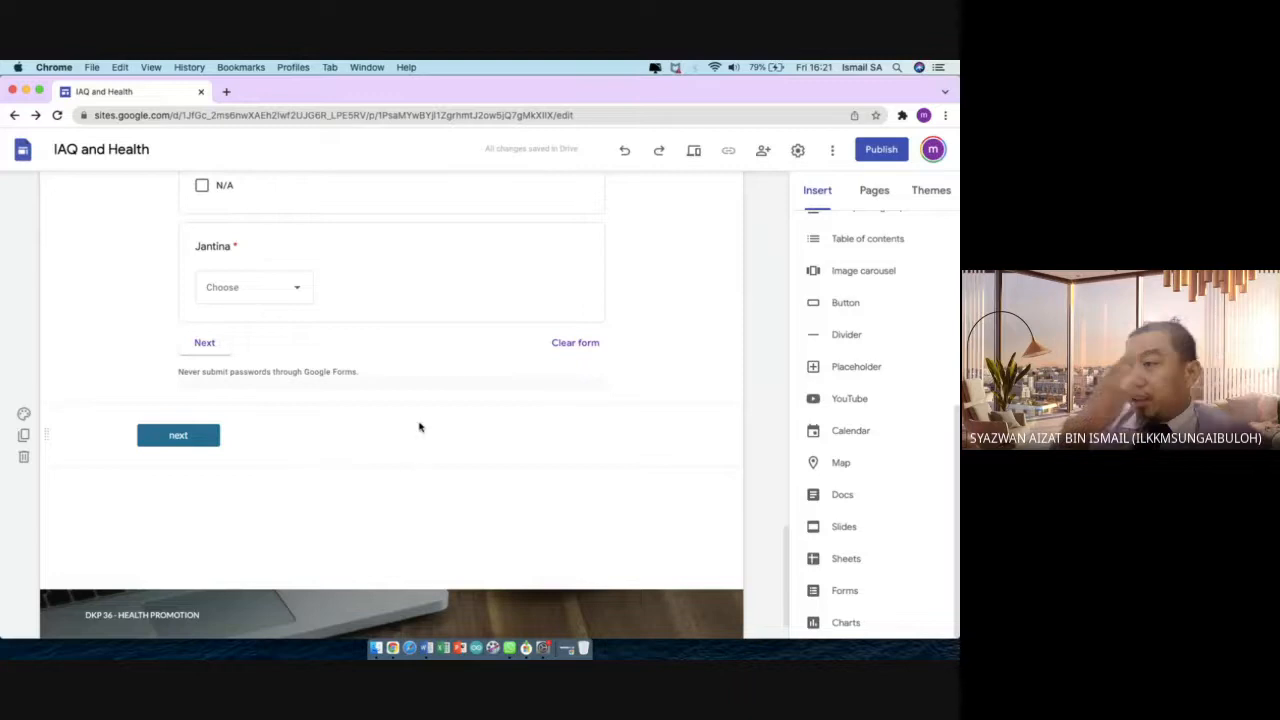
View the About Us page and open the Live Webinar page under Activities from the site navigation
scroll(437, 469, up, 10)
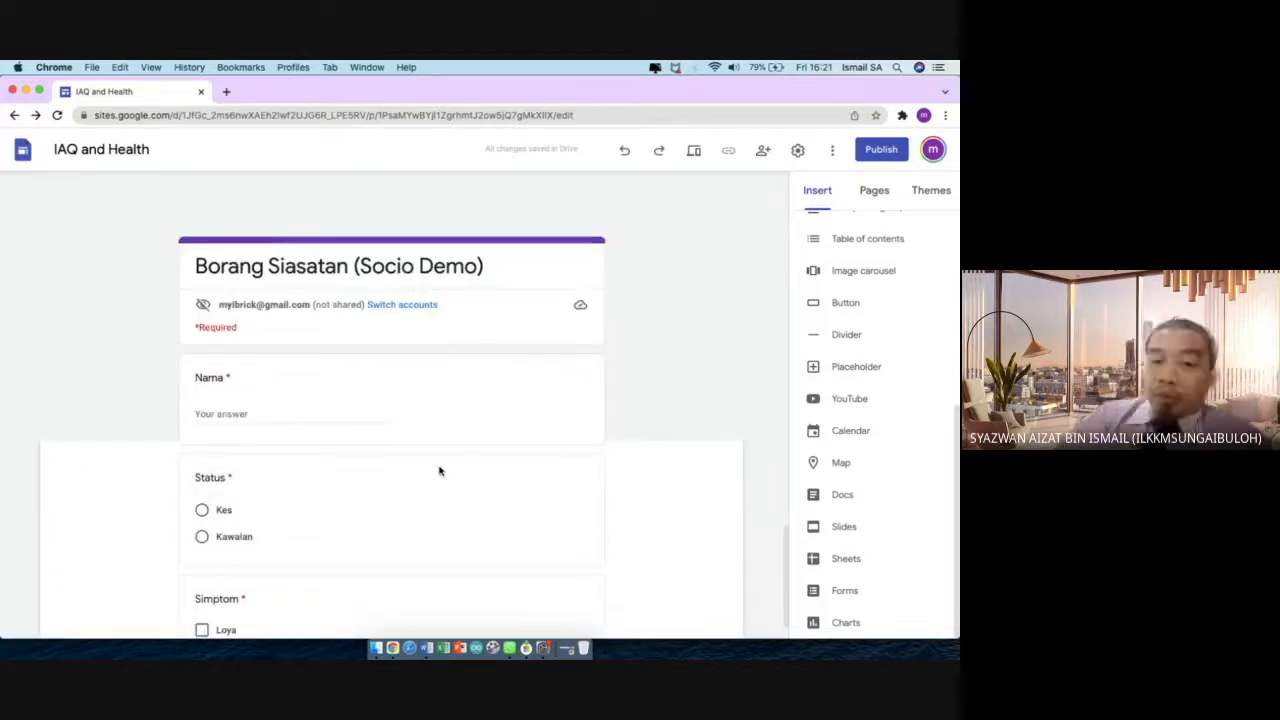
scroll(439, 471, up, 5)
scroll(439, 469, up, 5)
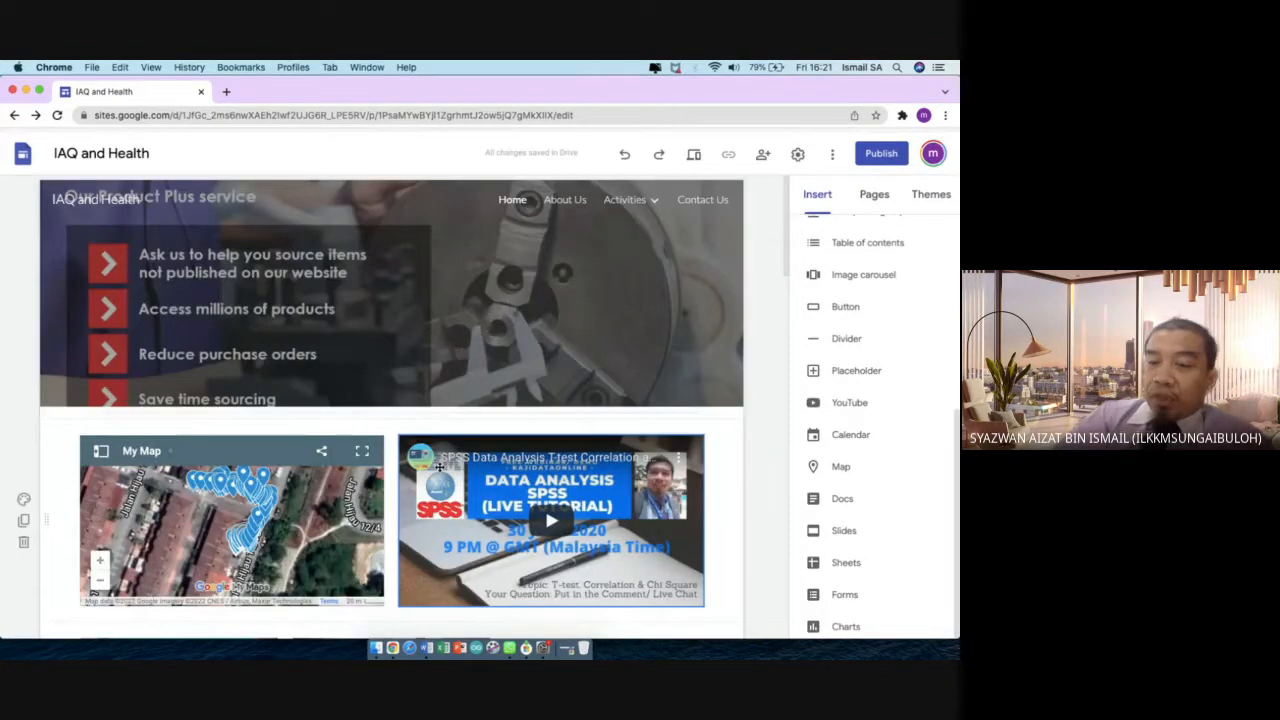
click(831, 151)
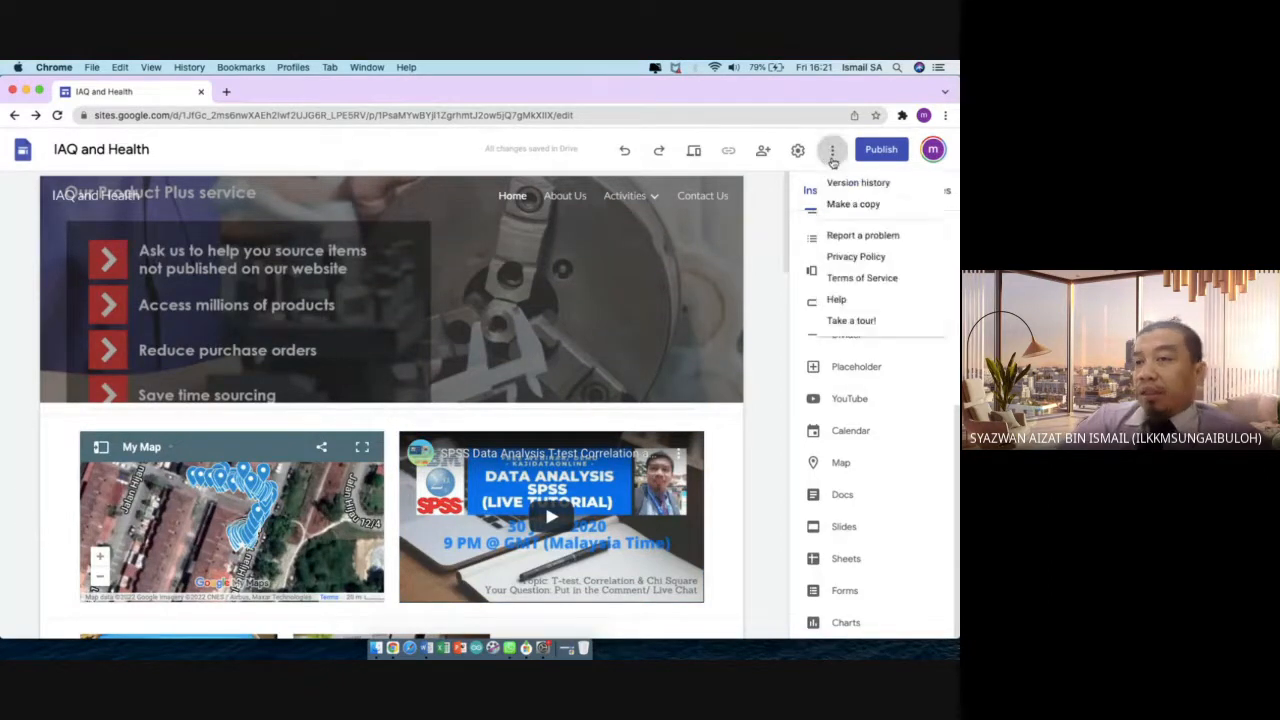
click(768, 190)
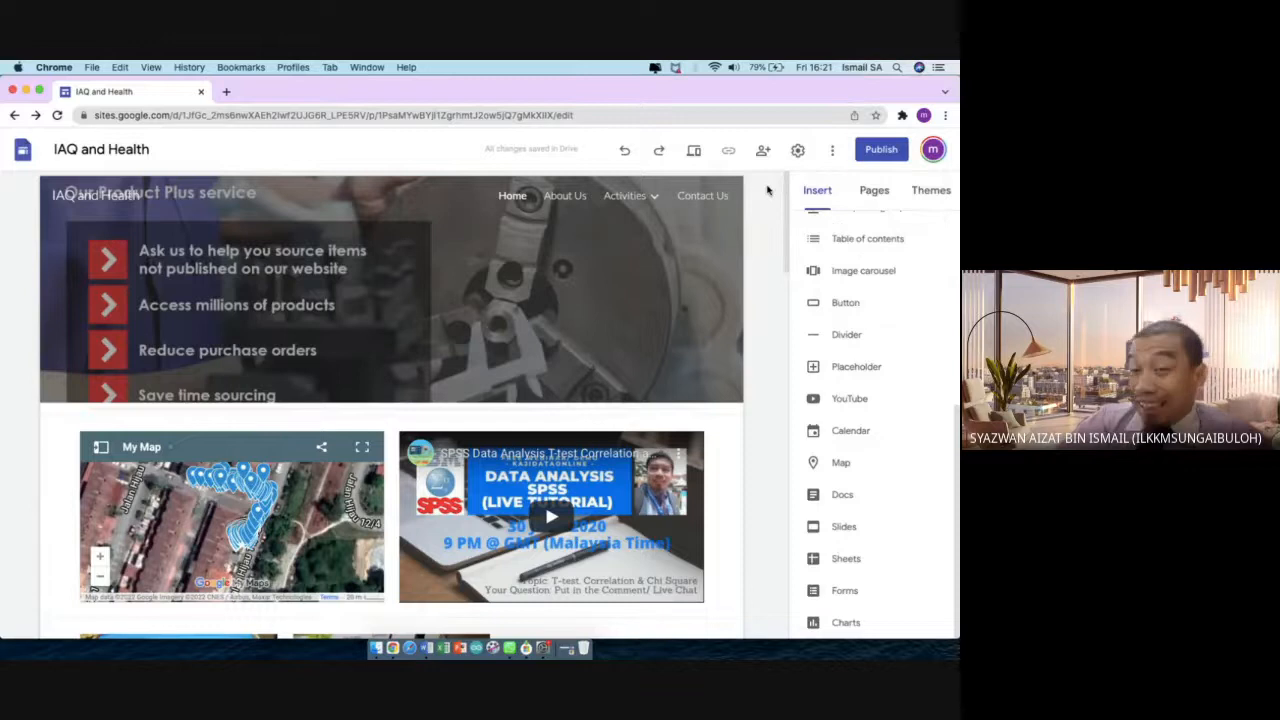
click(563, 199)
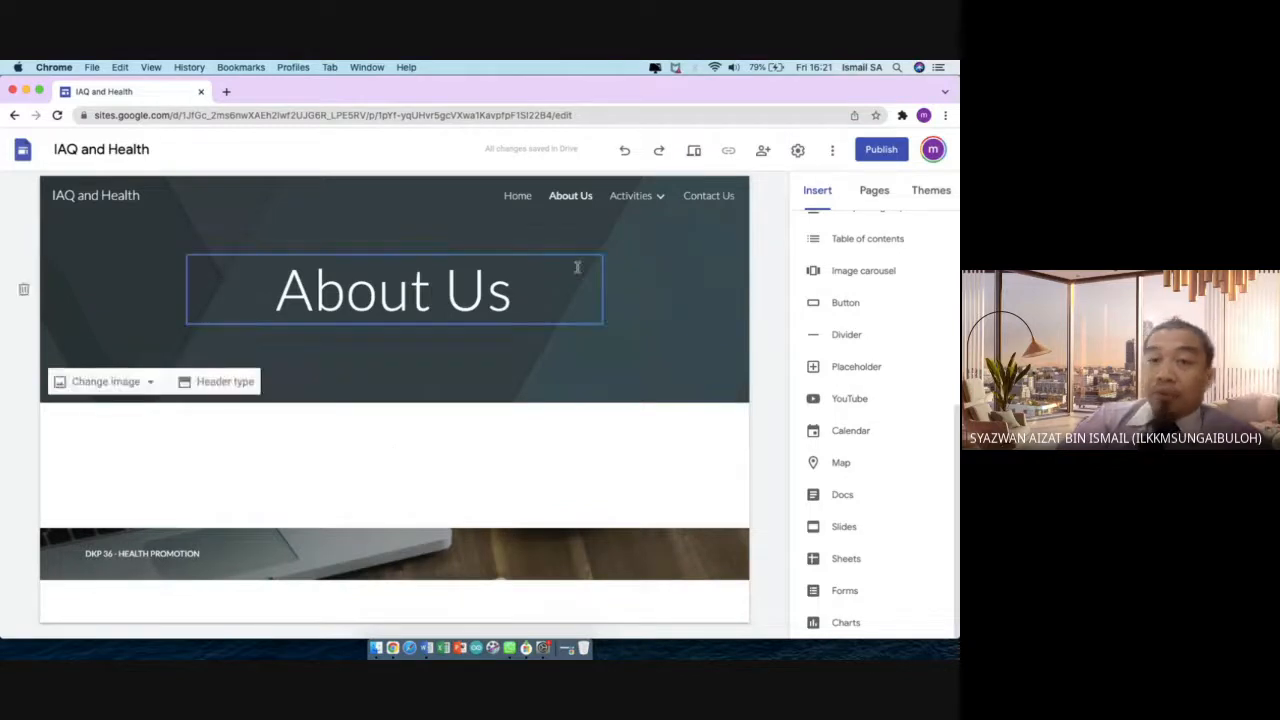
mouse_move(636, 196)
click(649, 230)
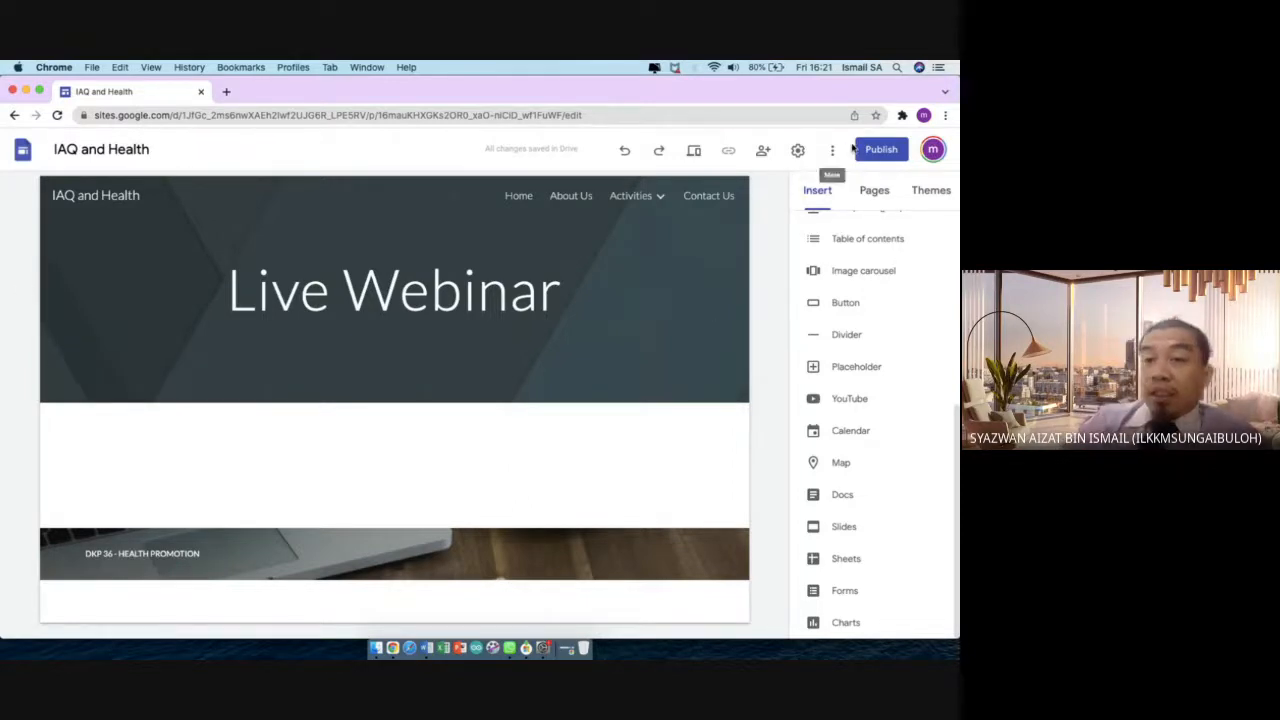
Look at the site's navigation mode and colour settings, leaving them as they are
click(797, 150)
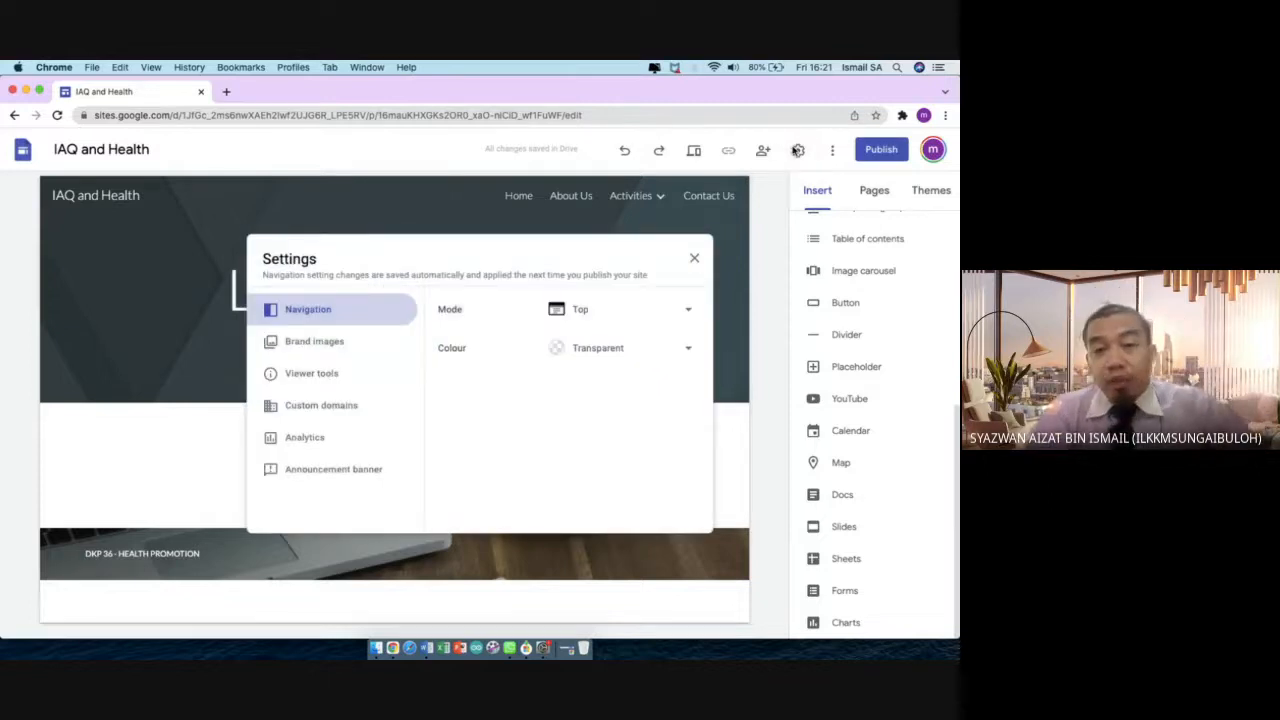
click(697, 257)
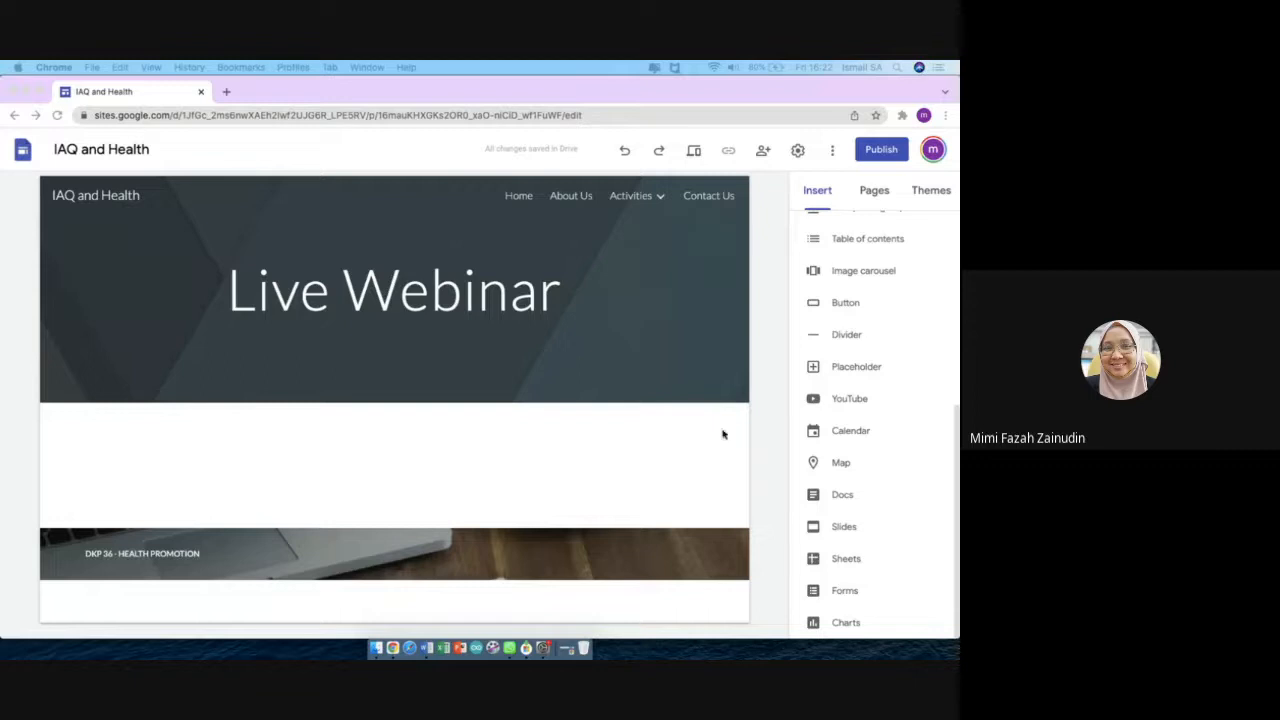
click(661, 482)
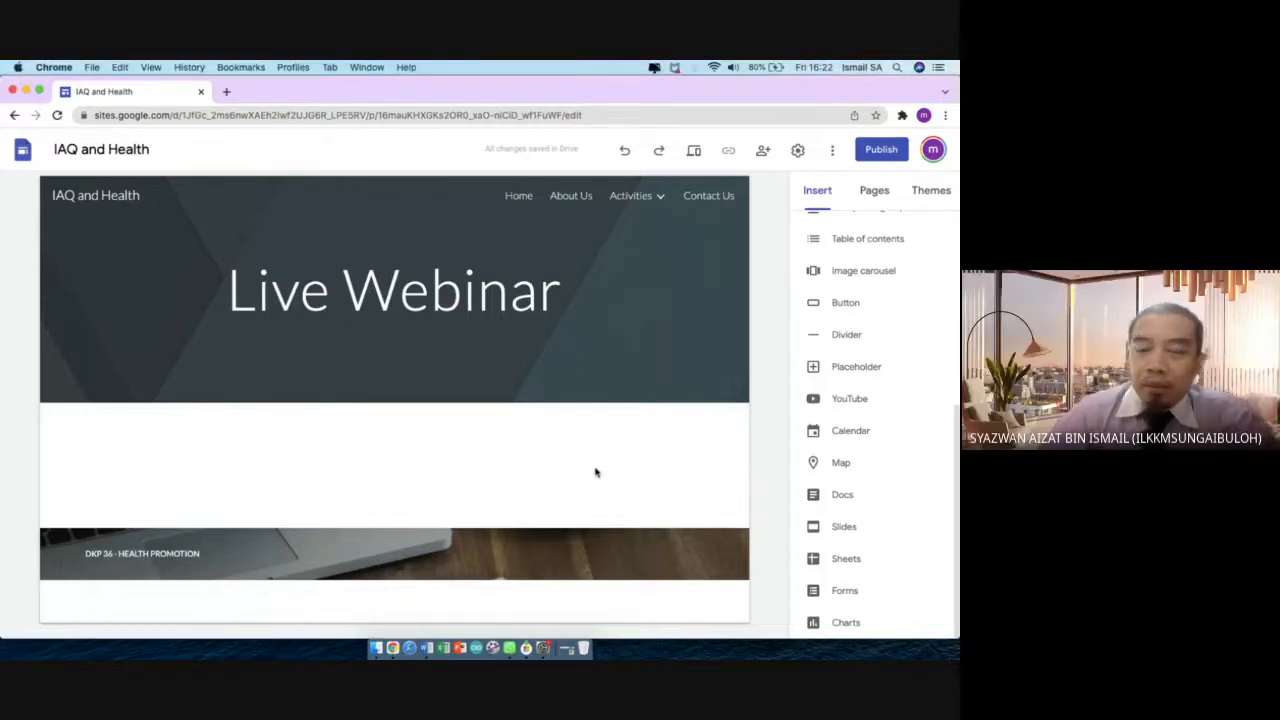
Insert a text box directly below the Live Webinar header
scroll(907, 371, up, 4)
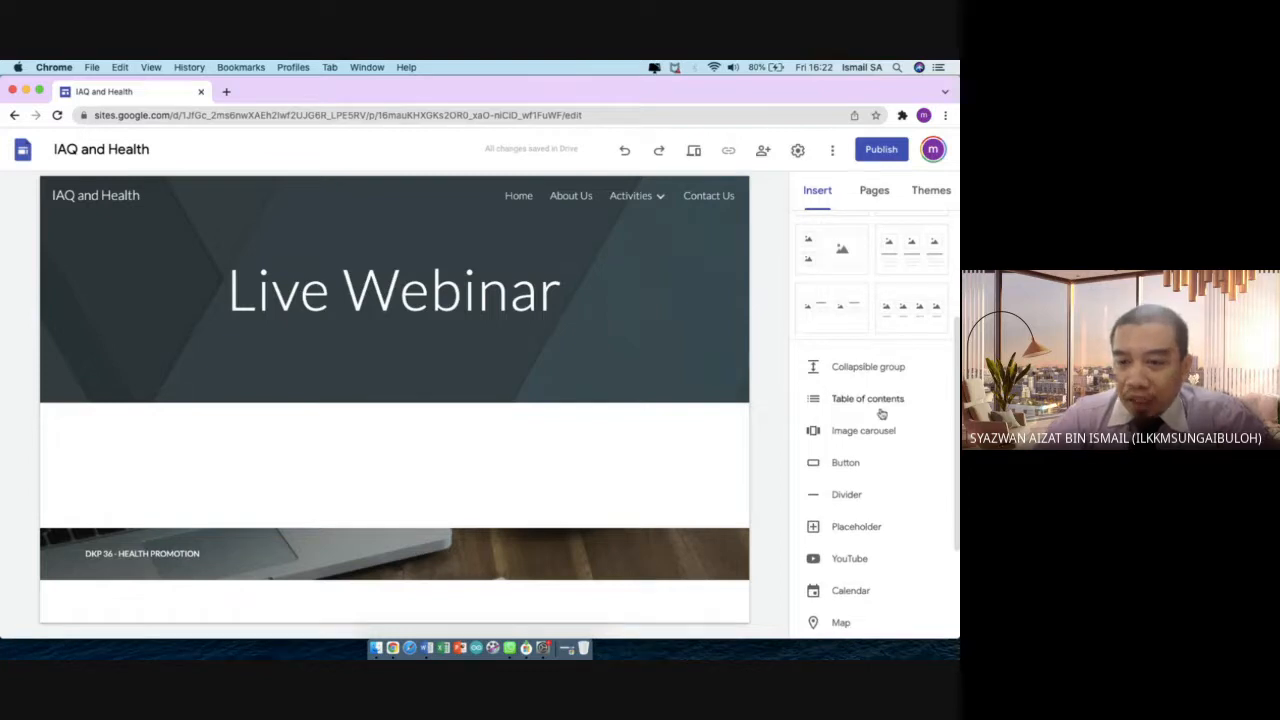
scroll(875, 568, down, 1)
scroll(875, 568, down, 3)
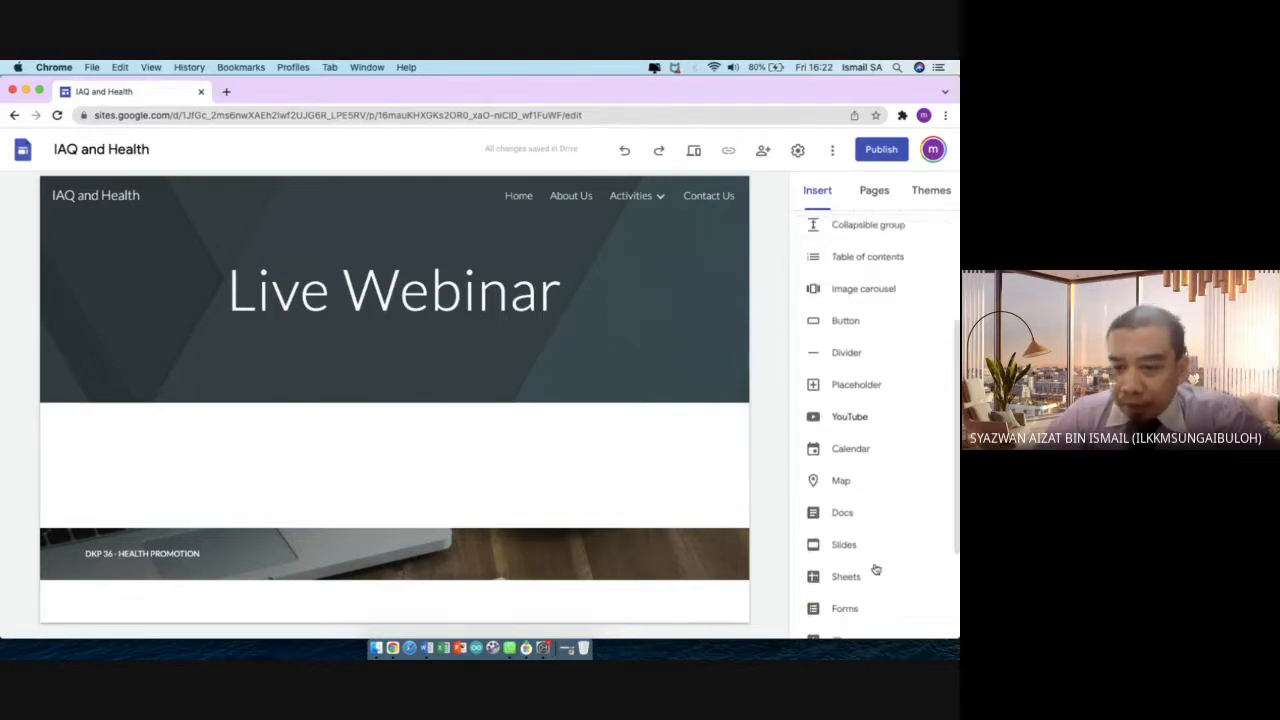
scroll(875, 568, up, 6)
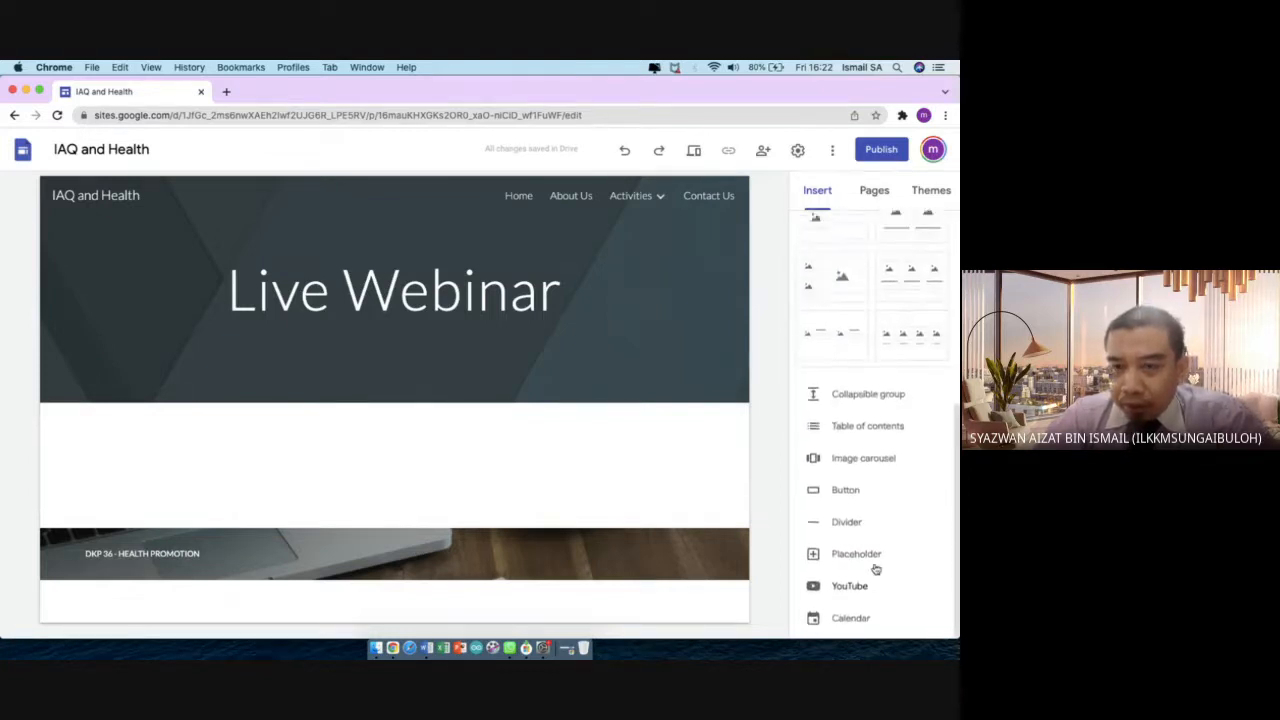
scroll(875, 568, up, 2)
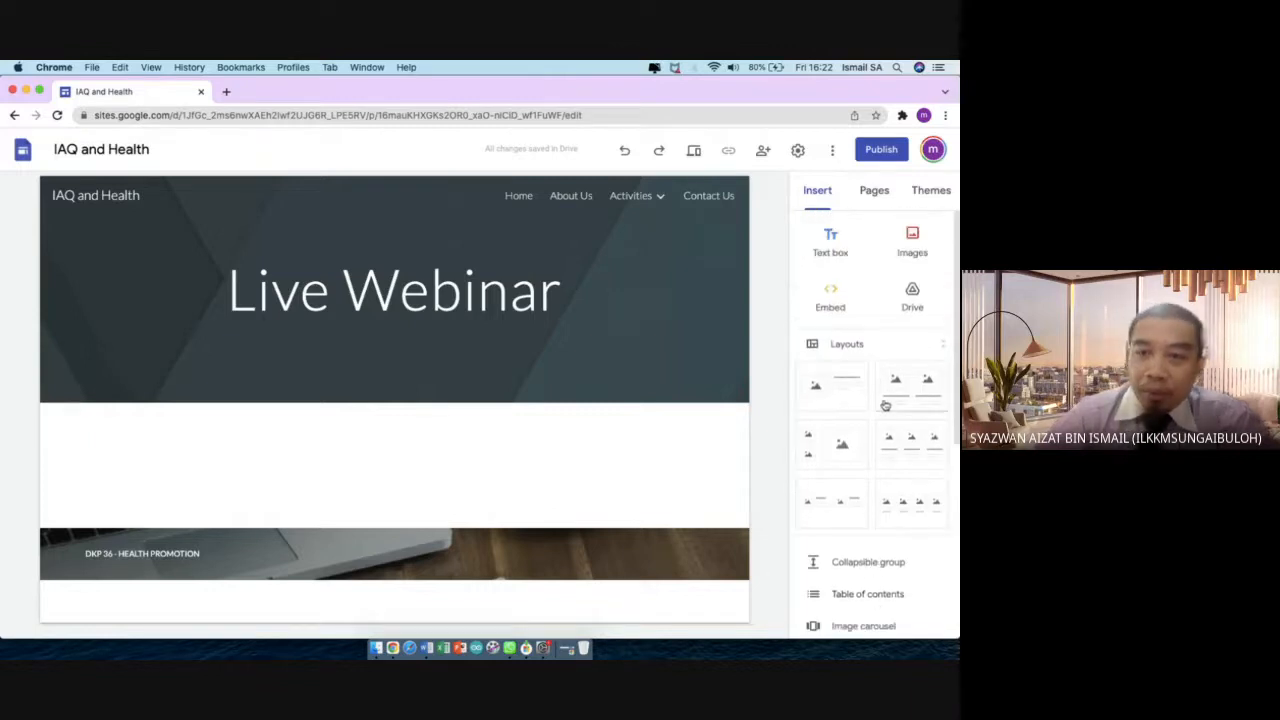
click(830, 250)
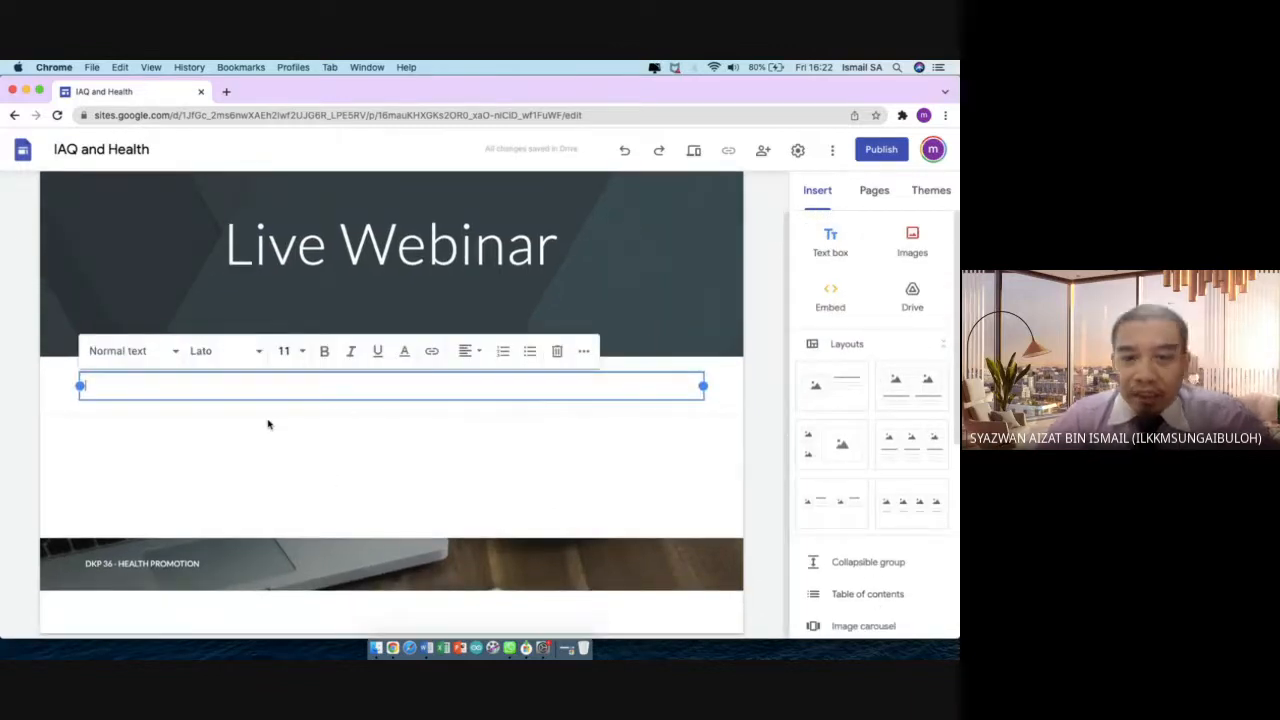
Enter "Saksikan kami di Channel Youtube. Hadiah cabutan bertuah menanti" as the text box's content
text(HAjshjasjashjasjashjasjh)
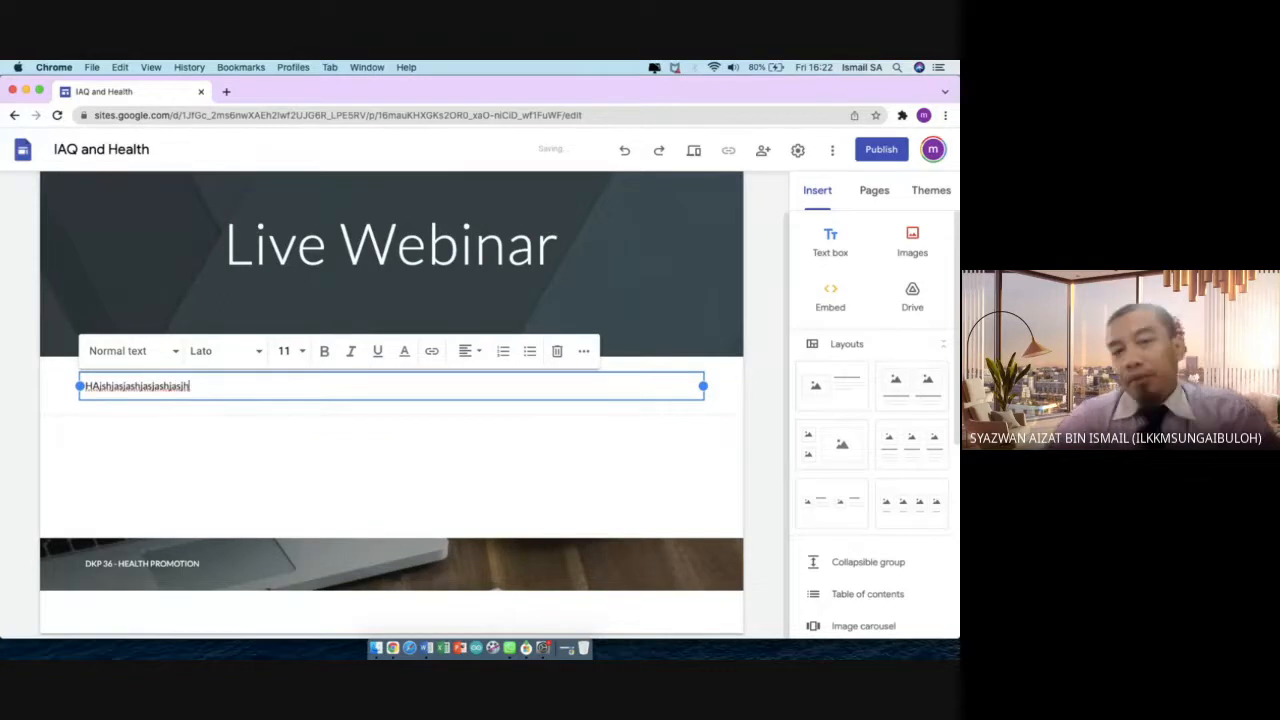
key(super+a)
text(Sak)
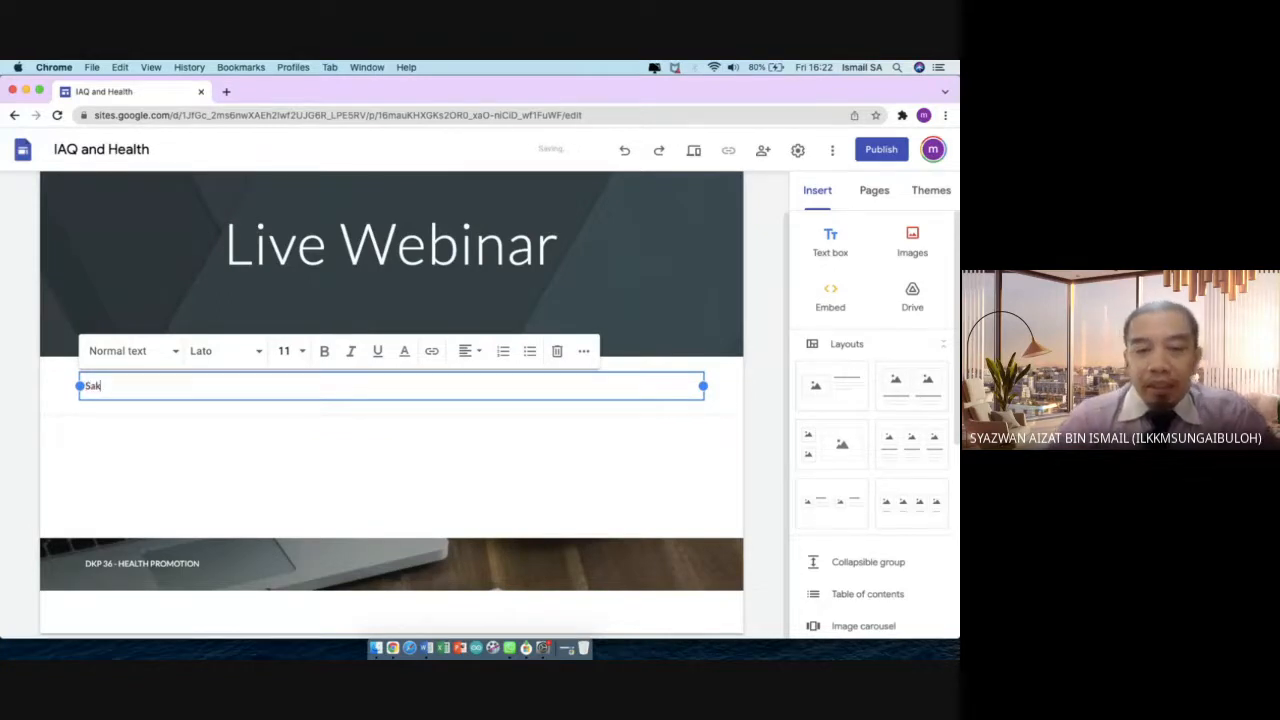
text(sikan kami d)
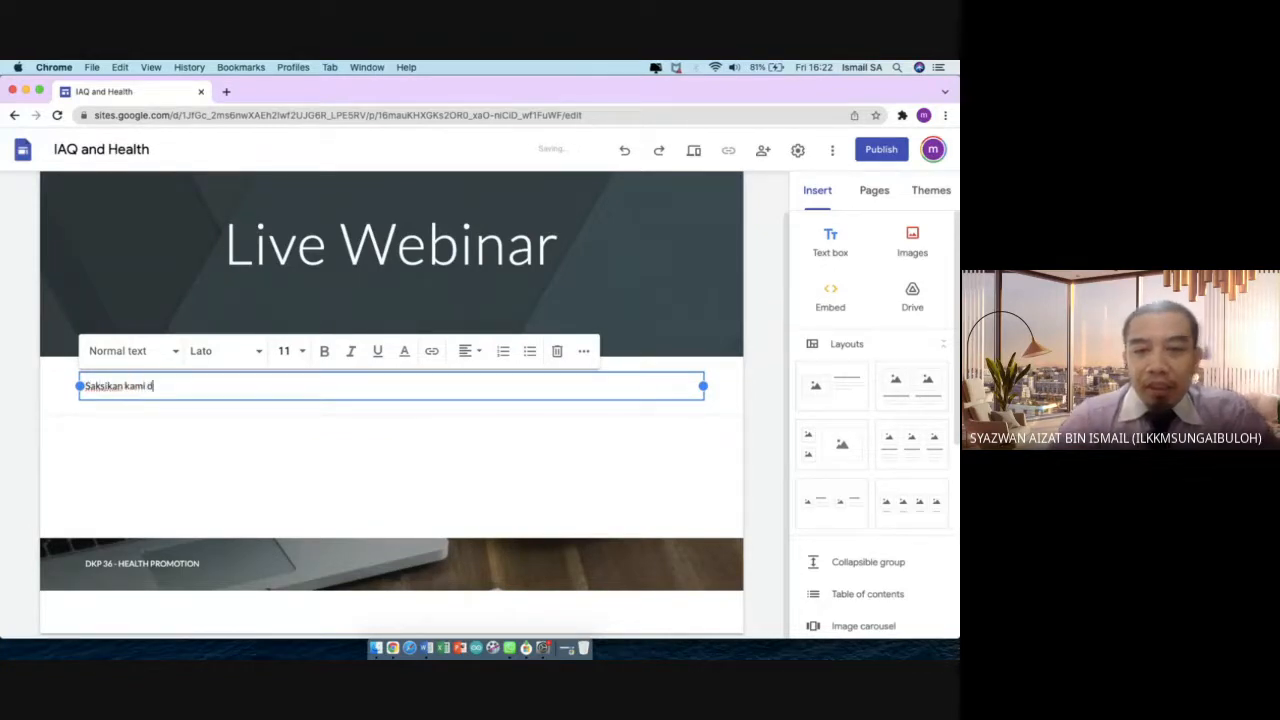
text(i Channe)
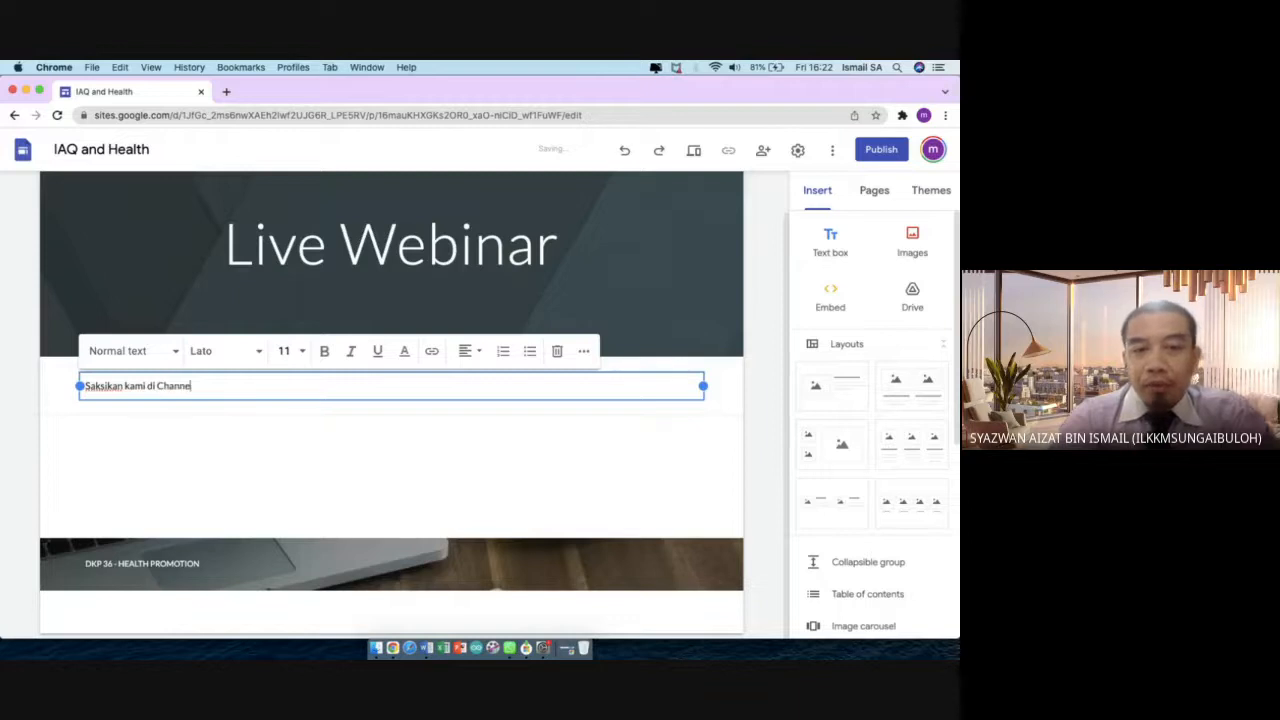
text(l You)
text(. Hadiagh)
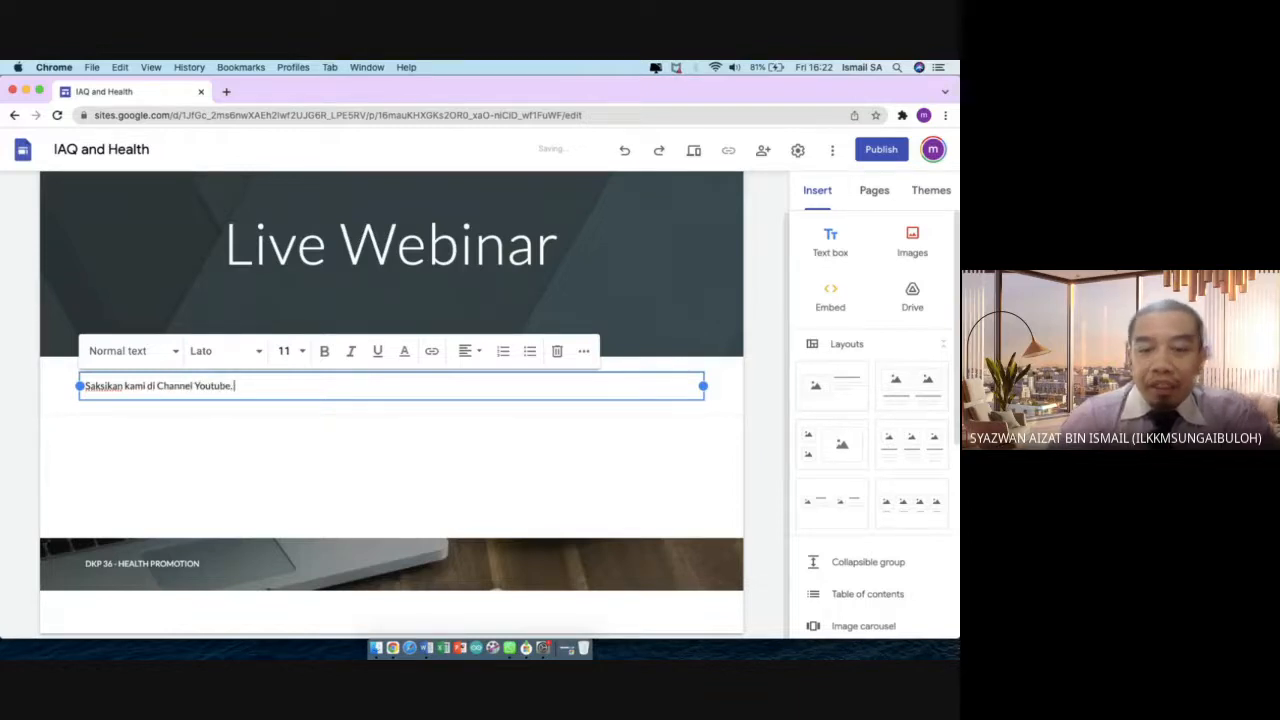
key(BackSpace)
key(BackSpace)
text(h)
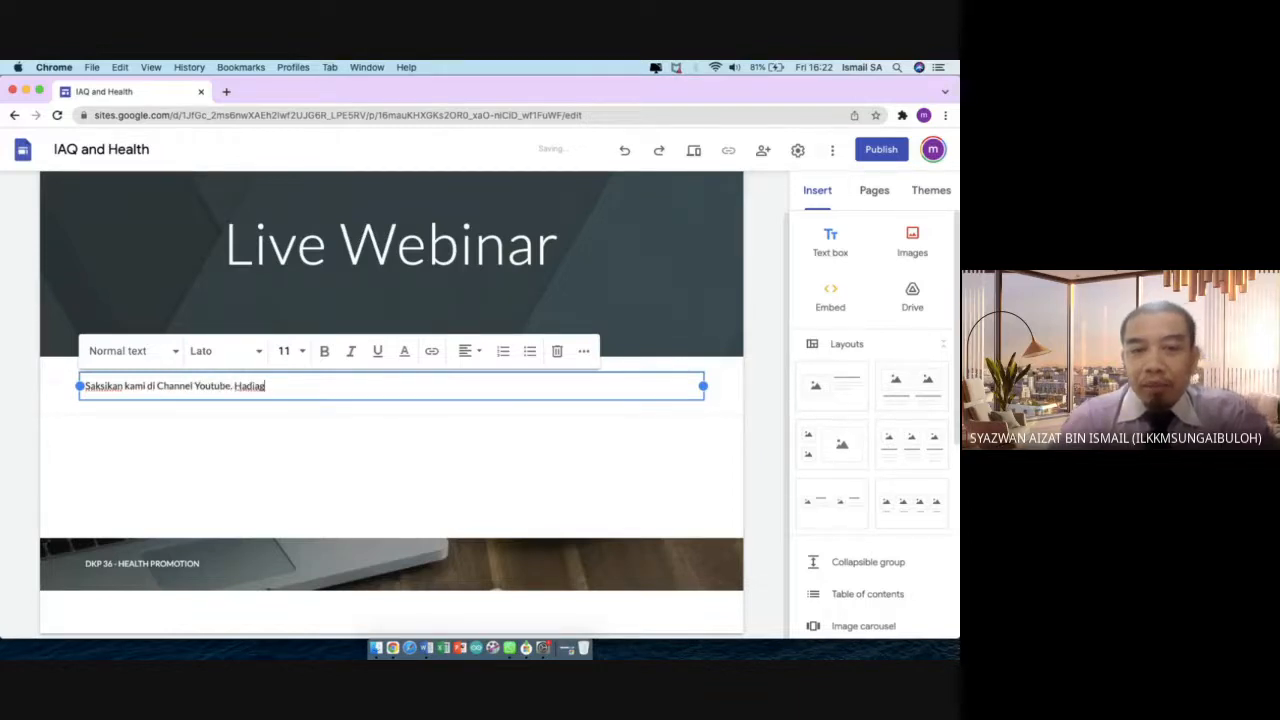
text( cabutan bertuan)
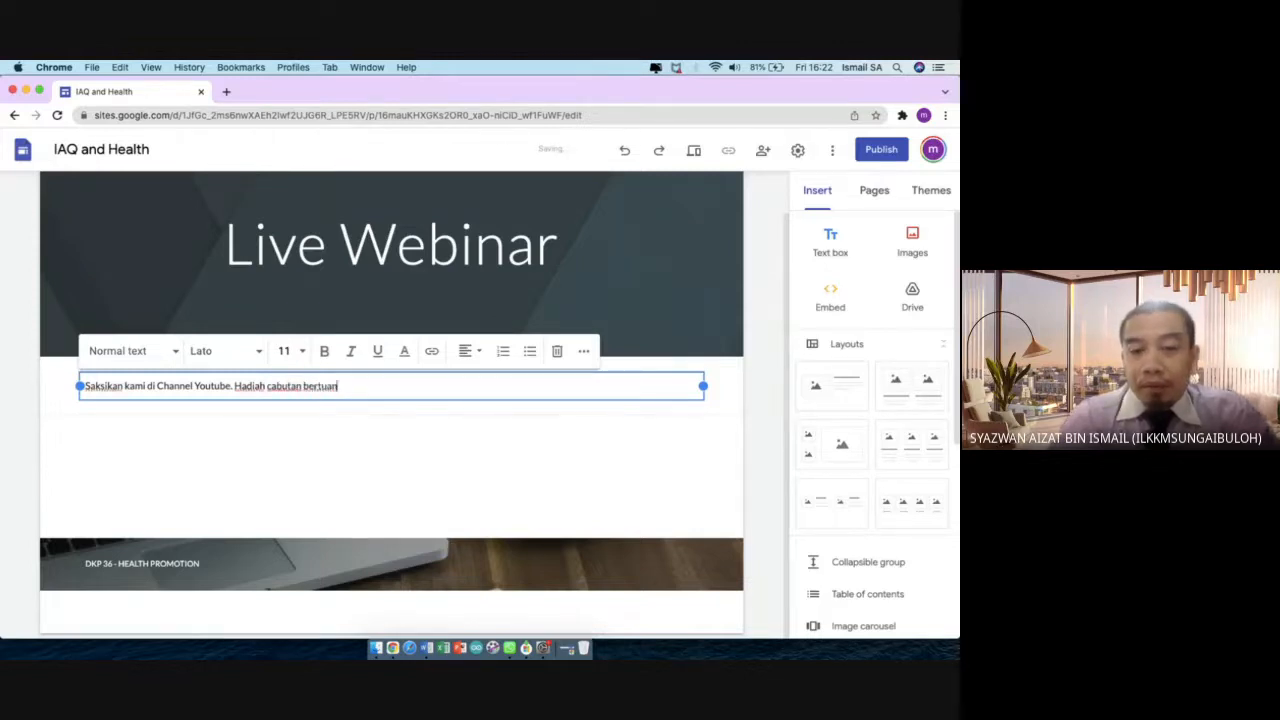
key(BackSpace)
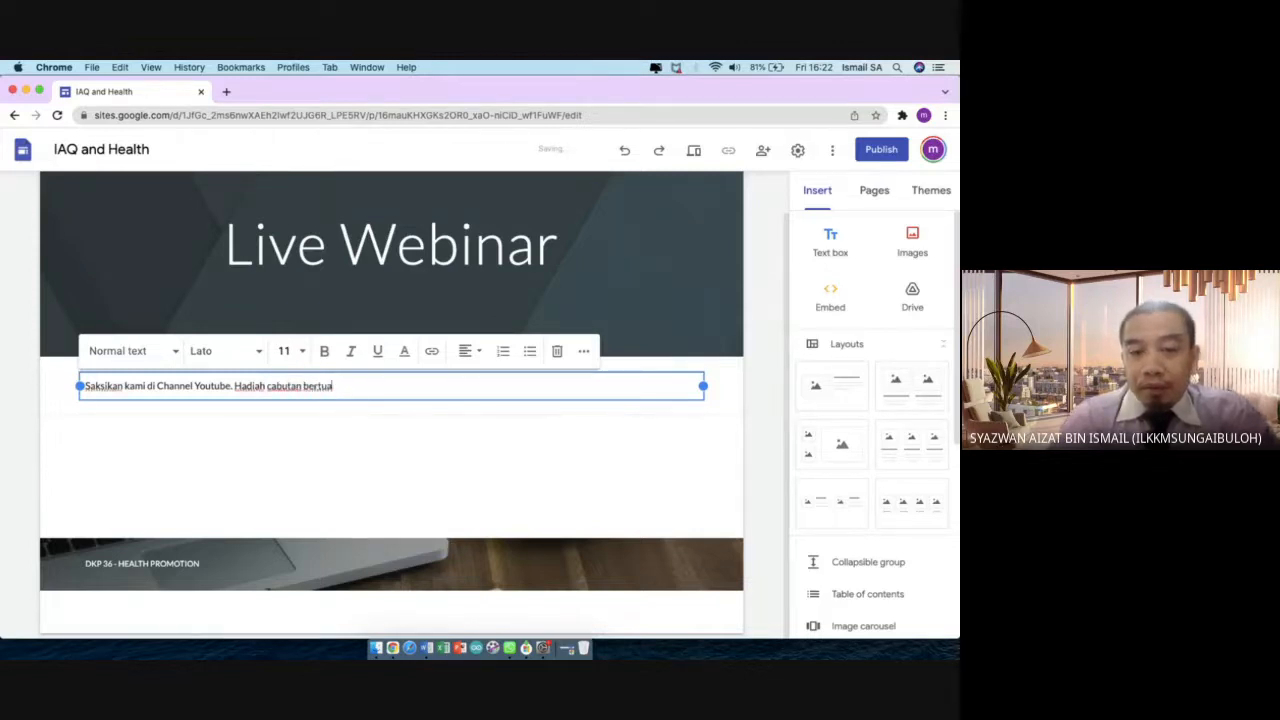
text(h menanti)
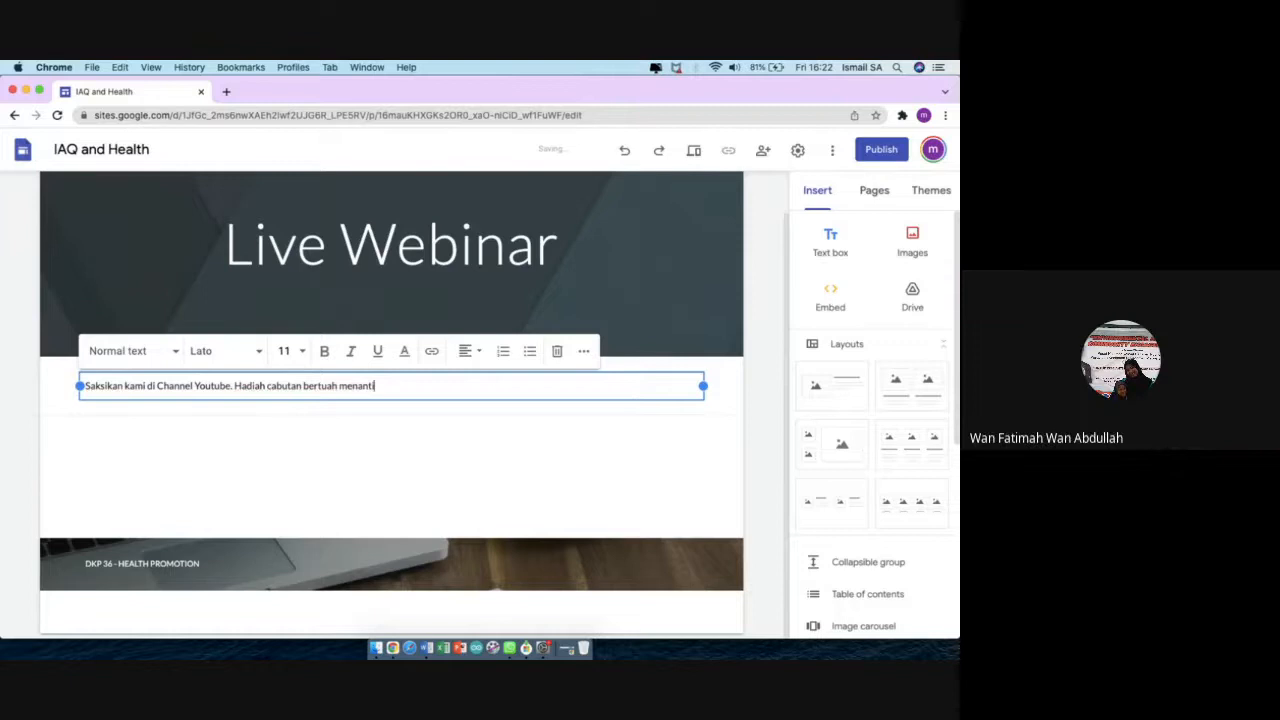
click(270, 425)
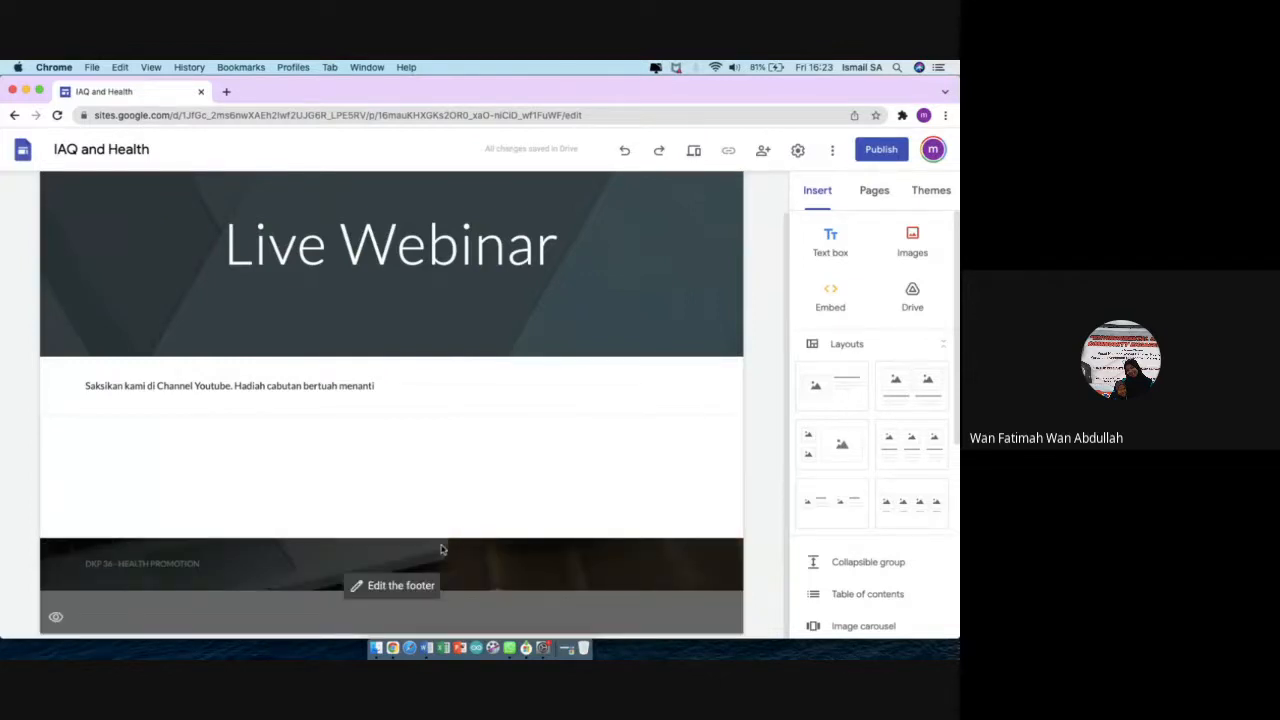
Look at the section colour and background image options of the page footer, leaving the footer as it is
click(368, 590)
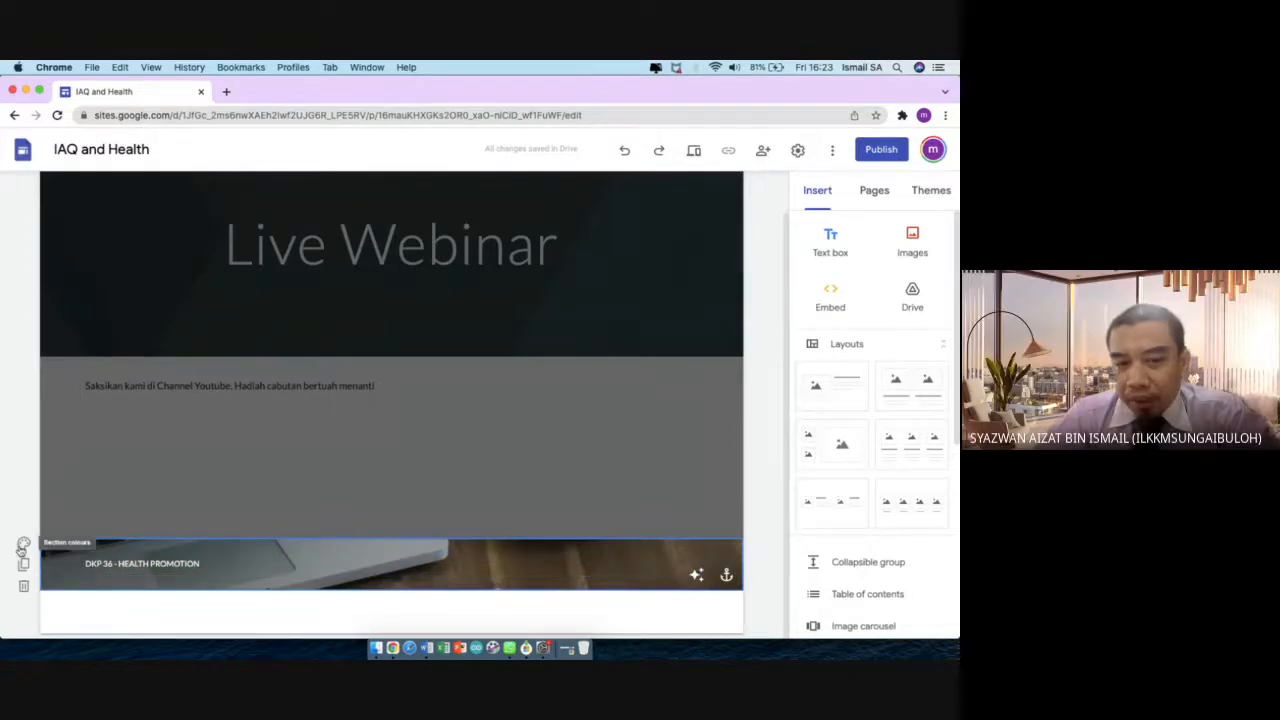
click(22, 545)
mouse_move(155, 599)
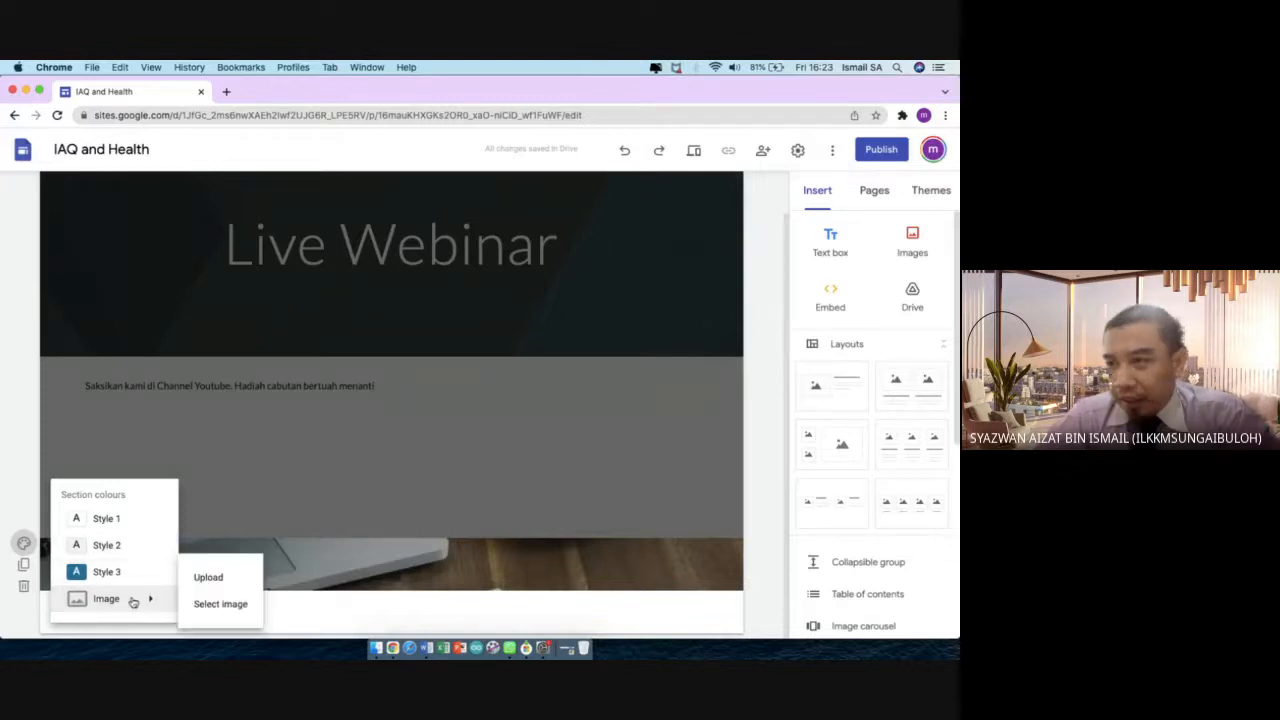
click(757, 497)
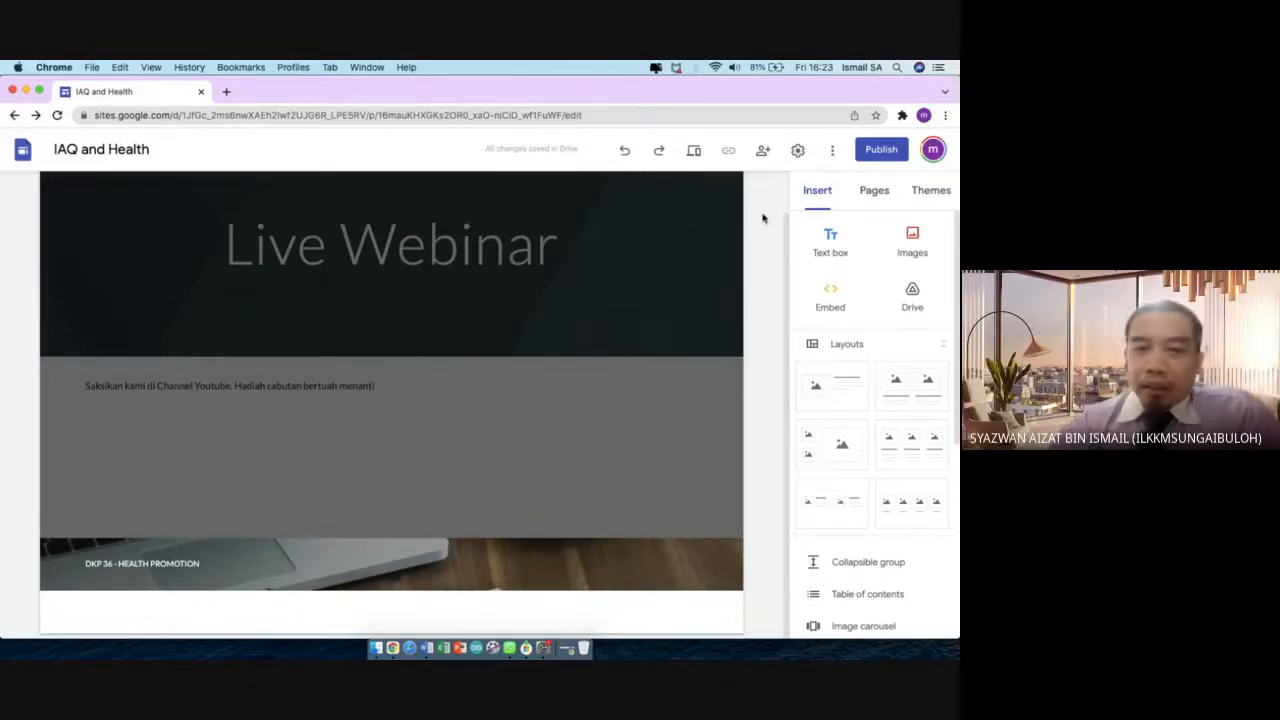
scroll(763, 218, up, 2)
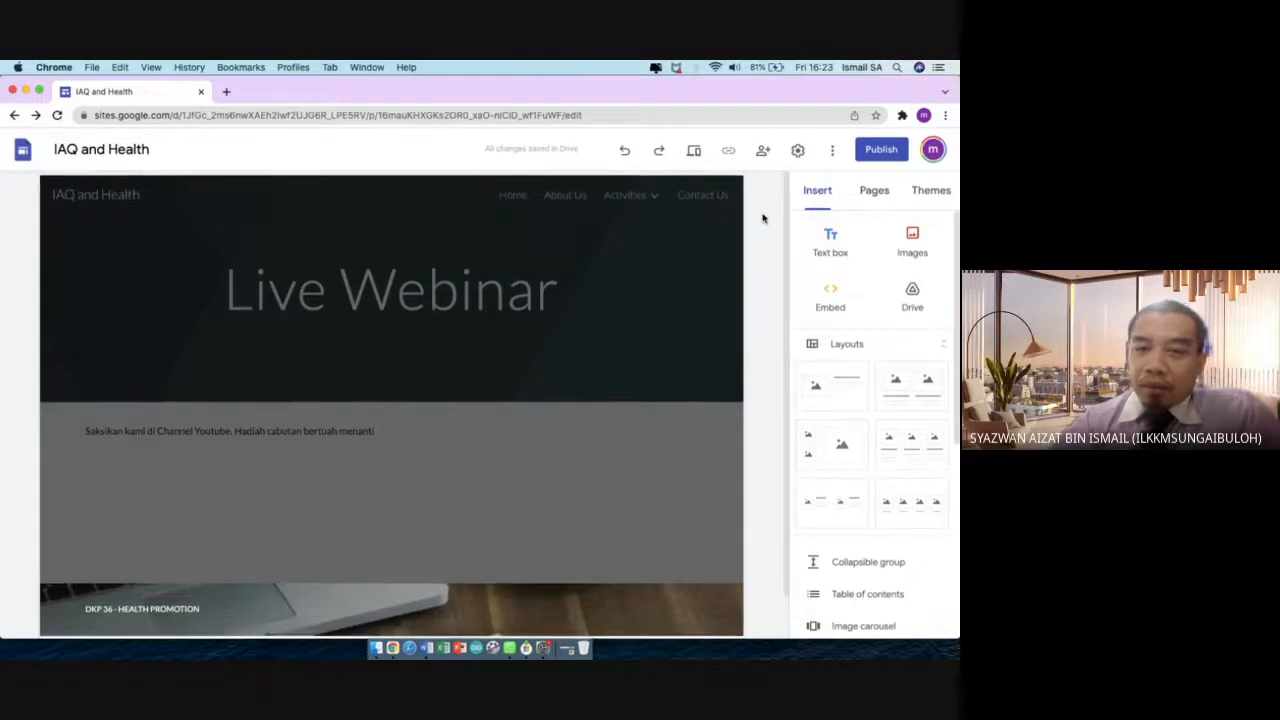
scroll(689, 317, down, 2)
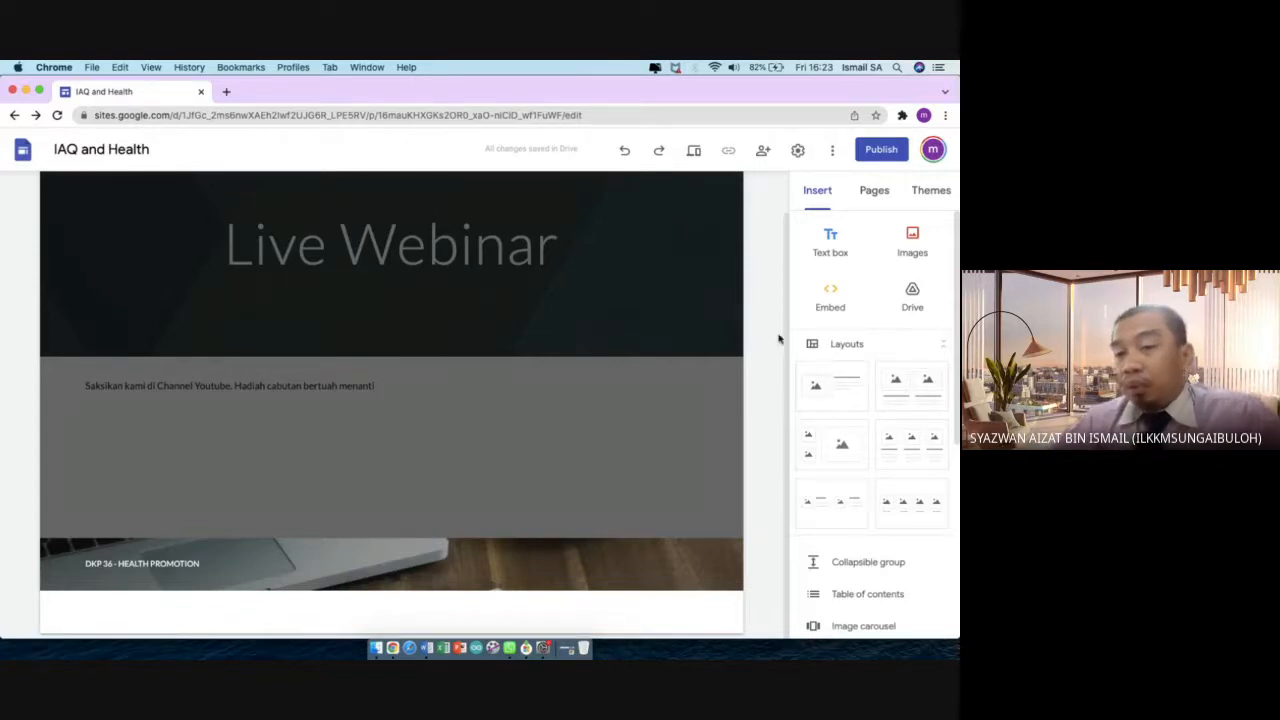
click(630, 414)
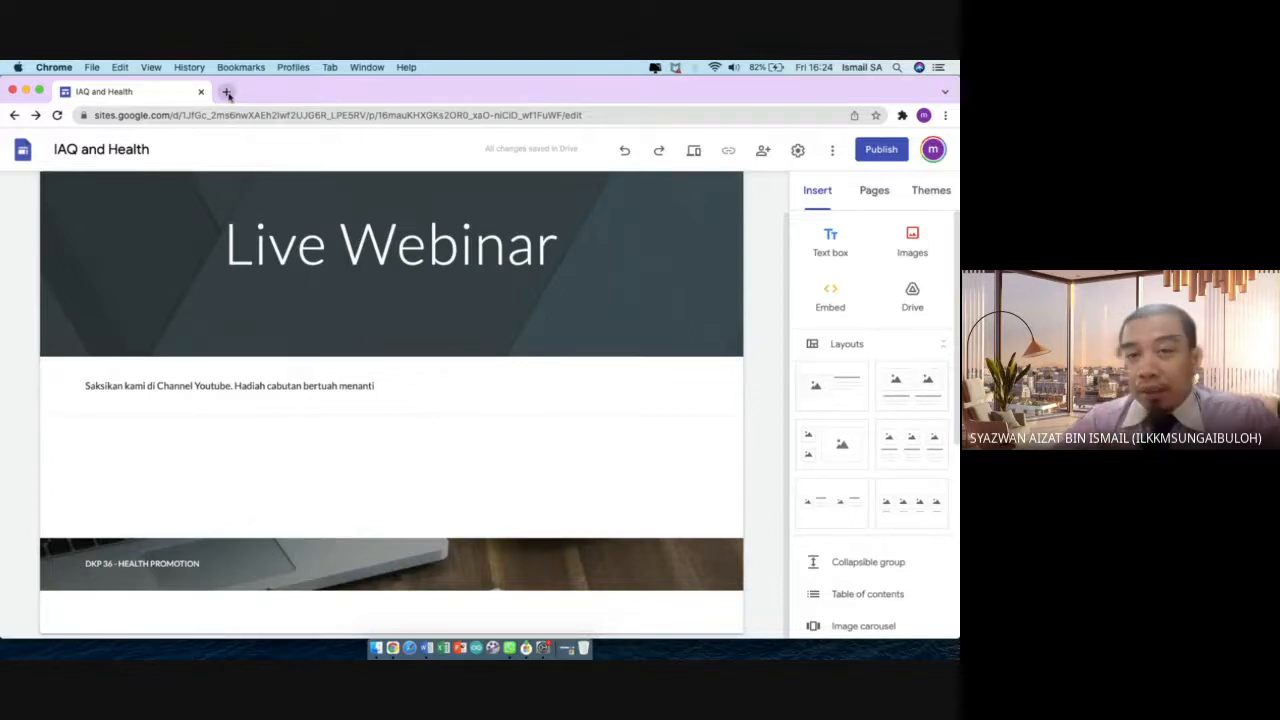
Start a web embed by embed code on the Live Webinar page and open youtube.com in a new browser tab
click(826, 300)
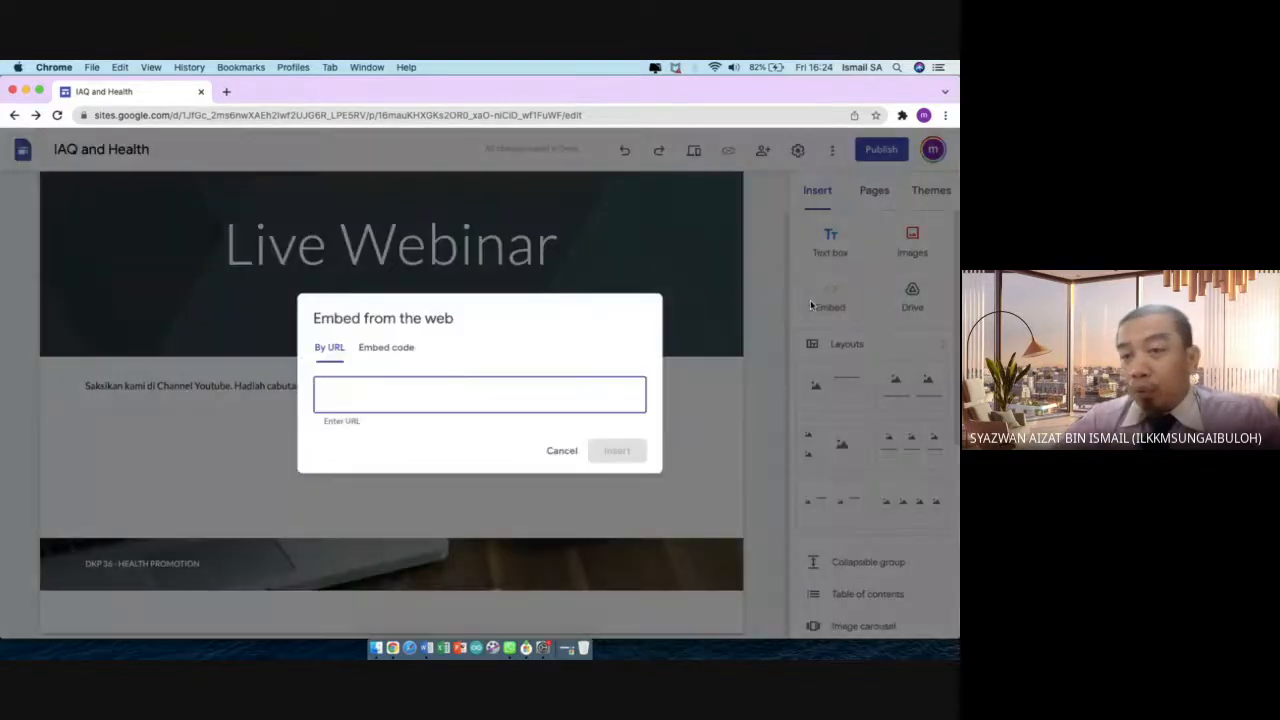
click(384, 356)
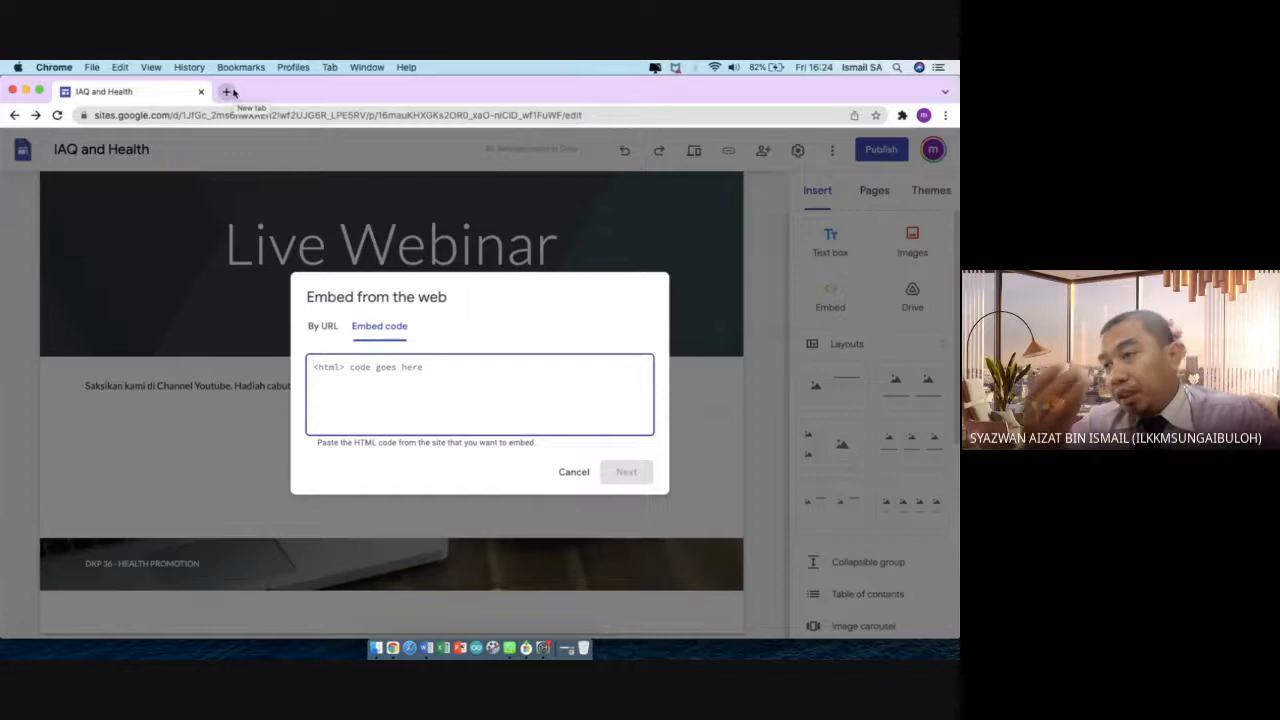
click(229, 91)
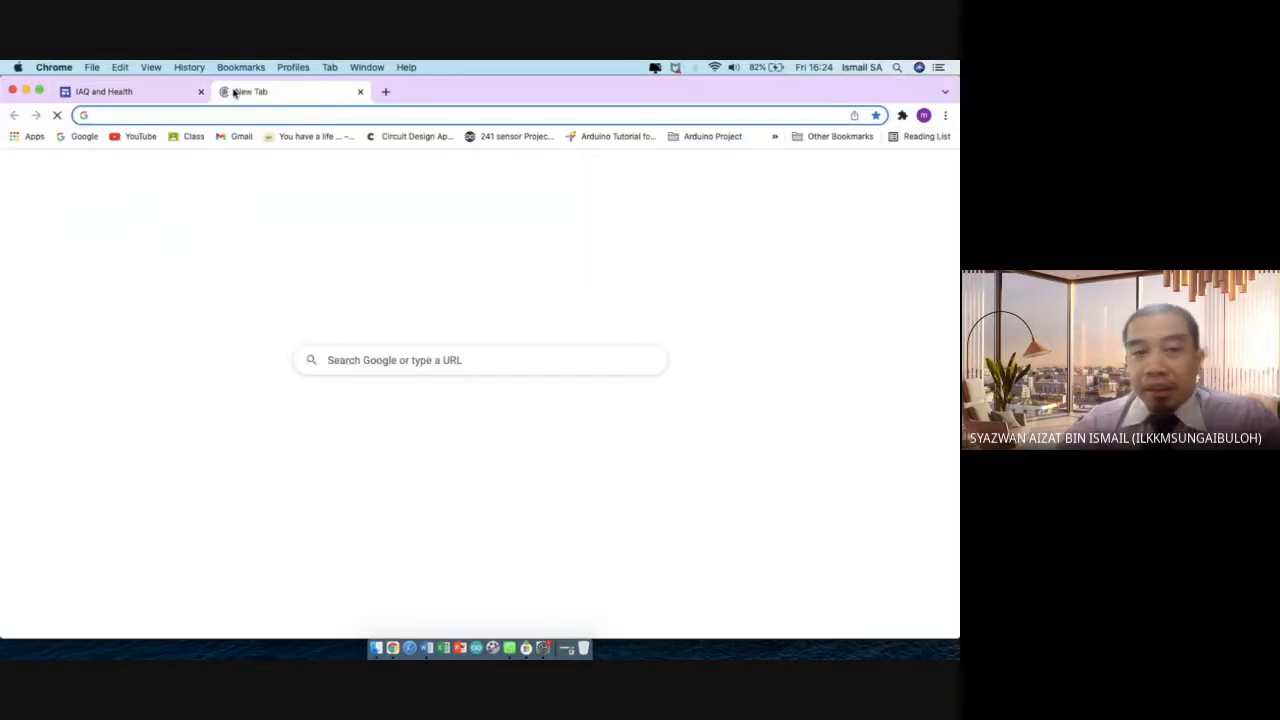
text(youtube.com)
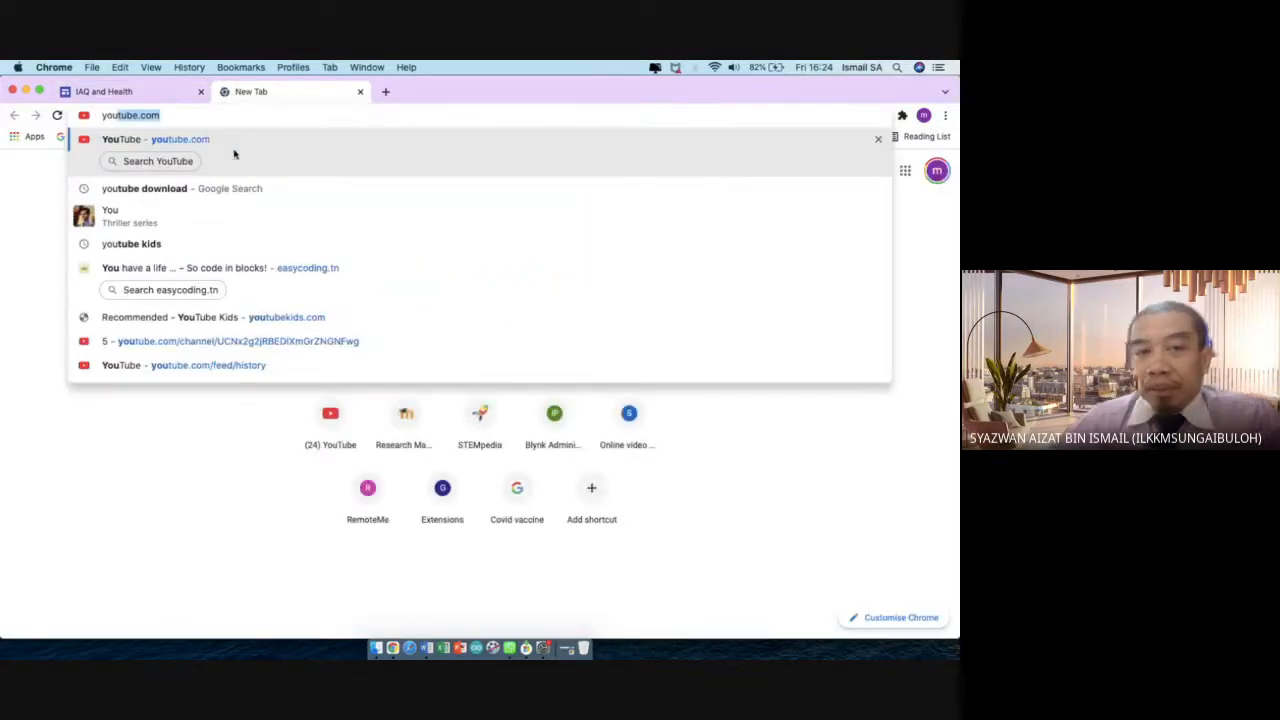
key(Return)
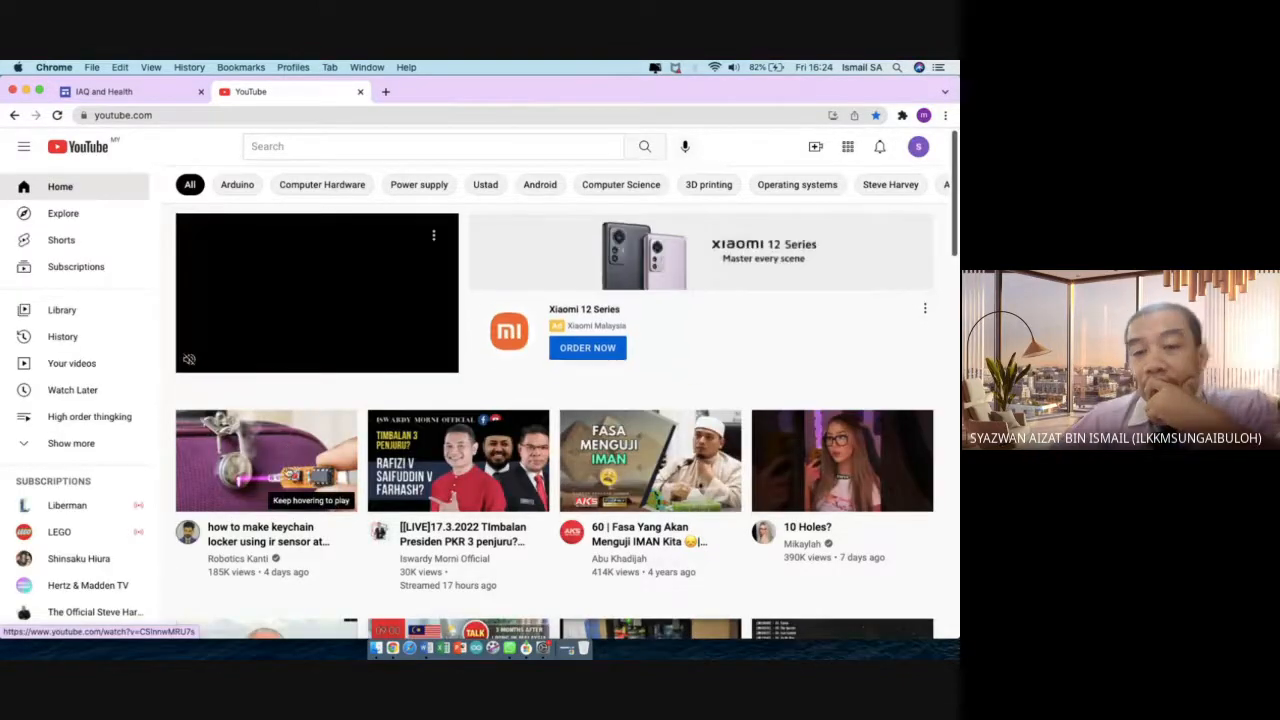
Open the video "how to make keychain locker using ir sensor at your home", pause it and copy its embed code
click(266, 461)
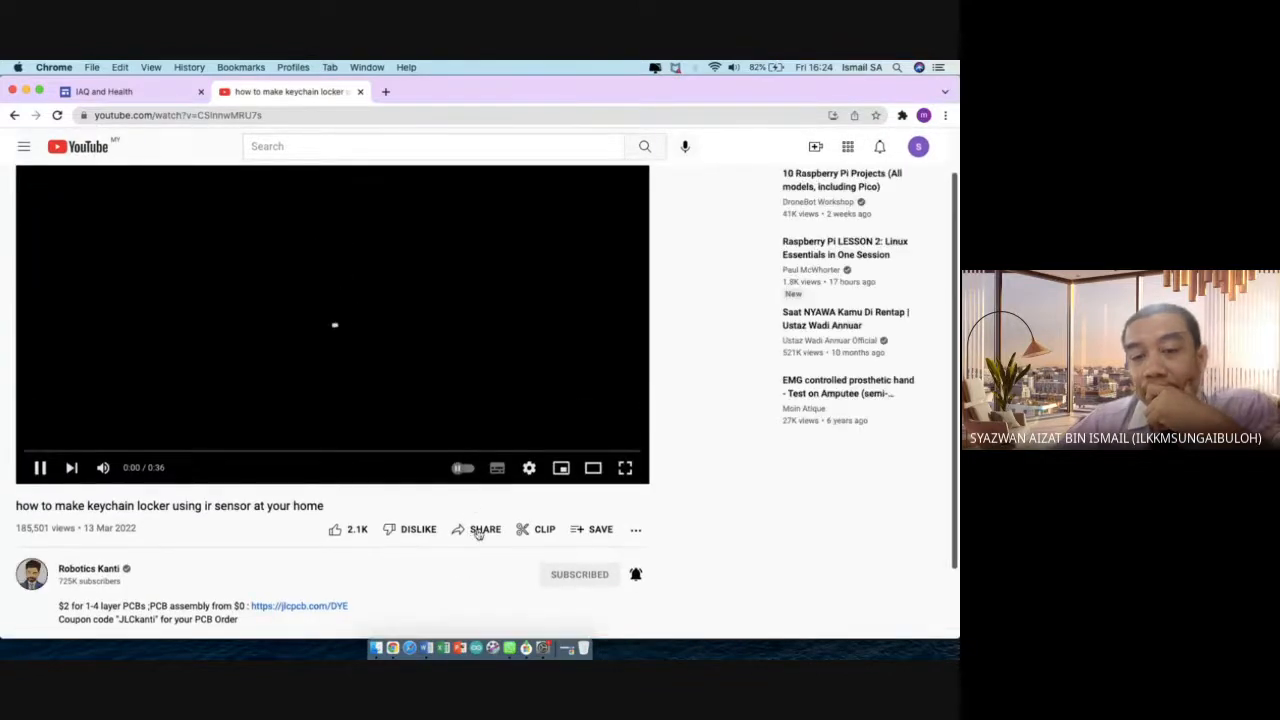
click(40, 475)
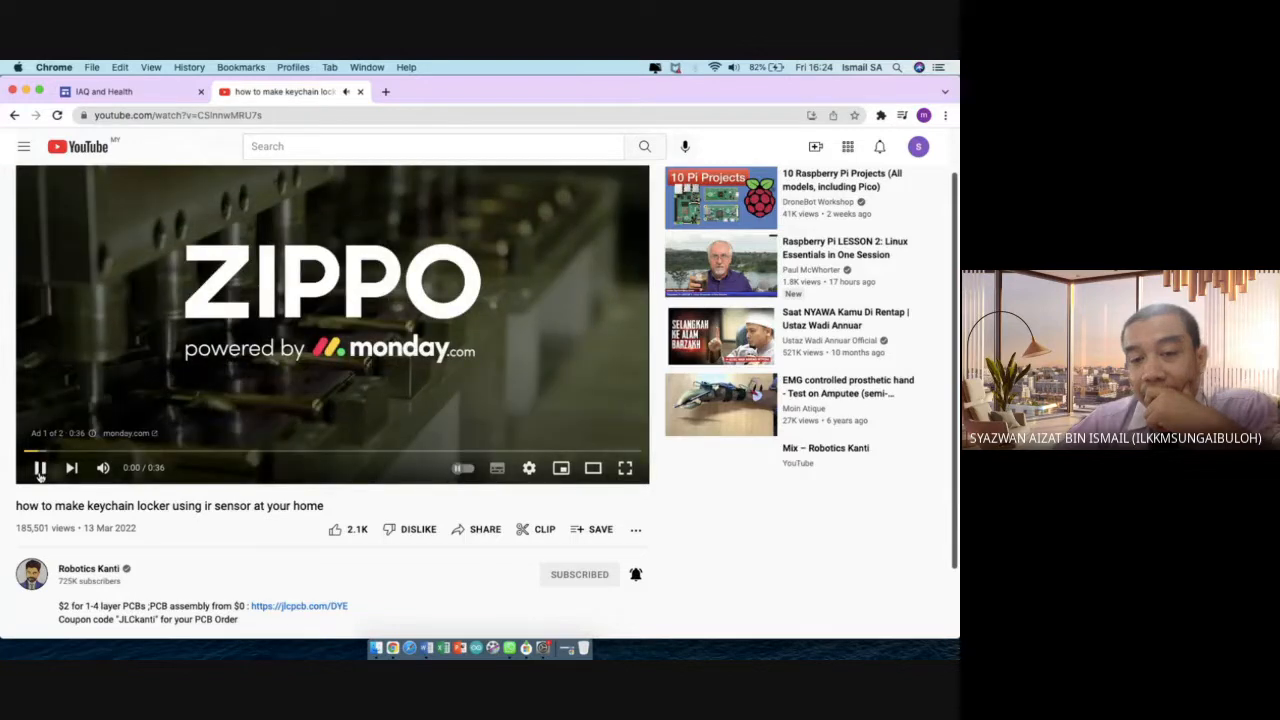
click(480, 532)
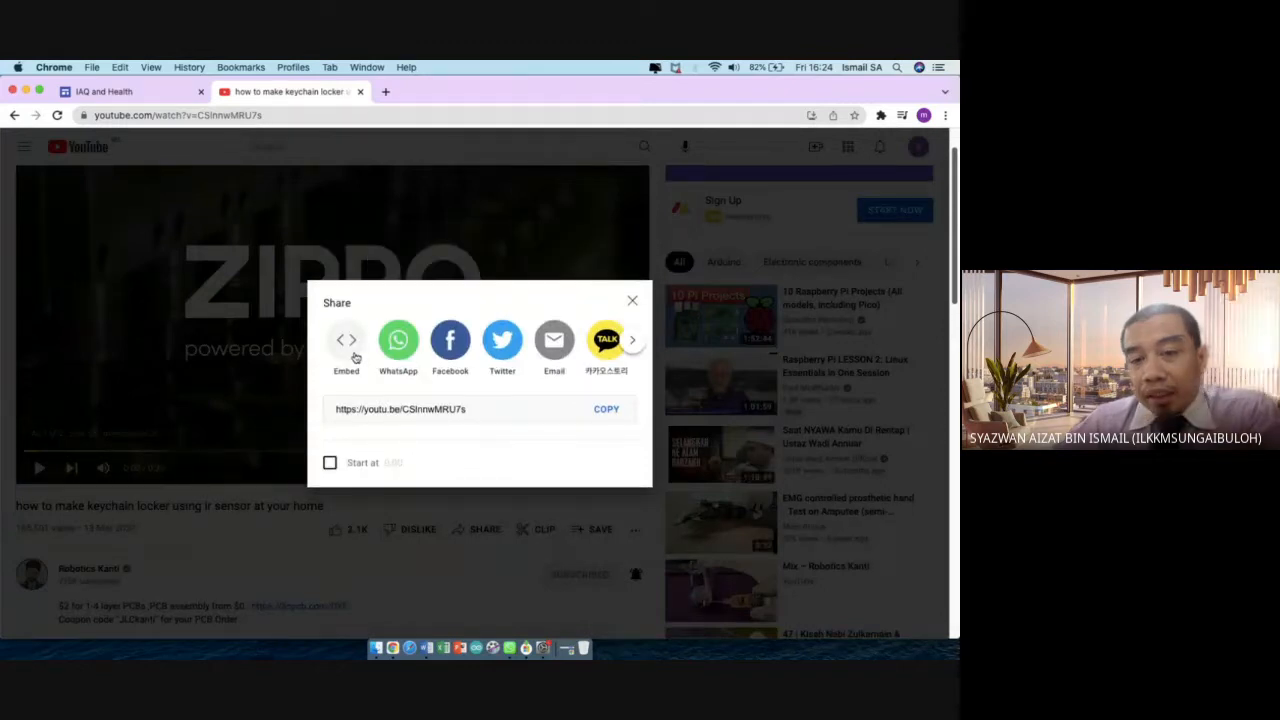
click(346, 285)
click(829, 366)
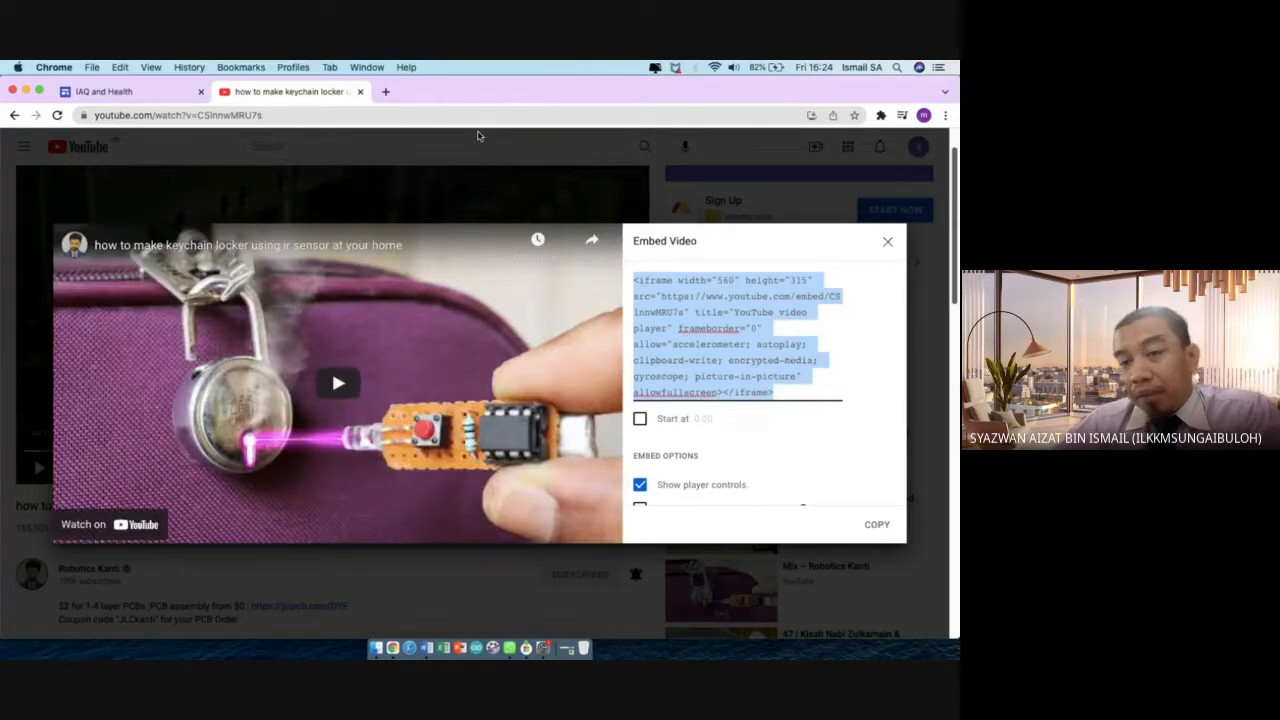
Close YouTube and insert the copied video iframe code as an embed on the Live Webinar page
click(362, 92)
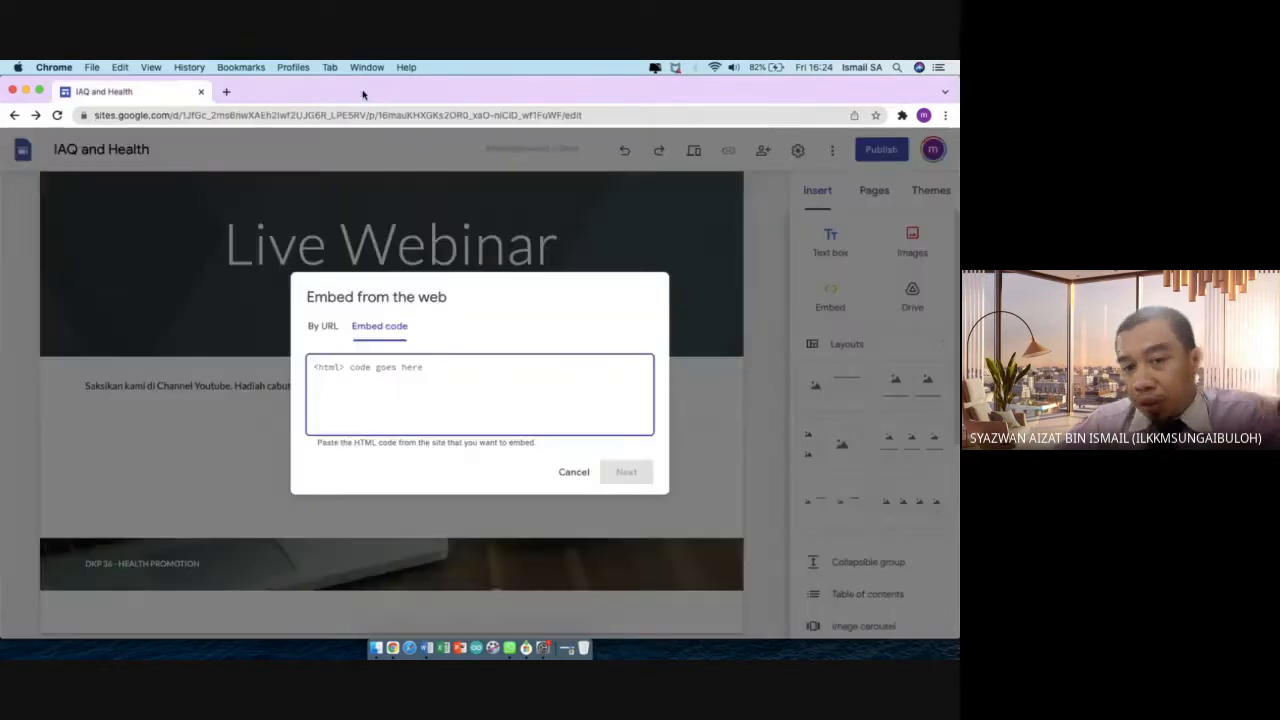
text(<iframe width="560" height="315" src="https://www.youtube.com/embed/CSlnmwMRU7s" title="YouTube video player" frameborder="0" allow="accelerometer; autoplay; clipboard-write; encrypted-media; gyroscope; picture-in-picture" allowfullscreen></iframe>)
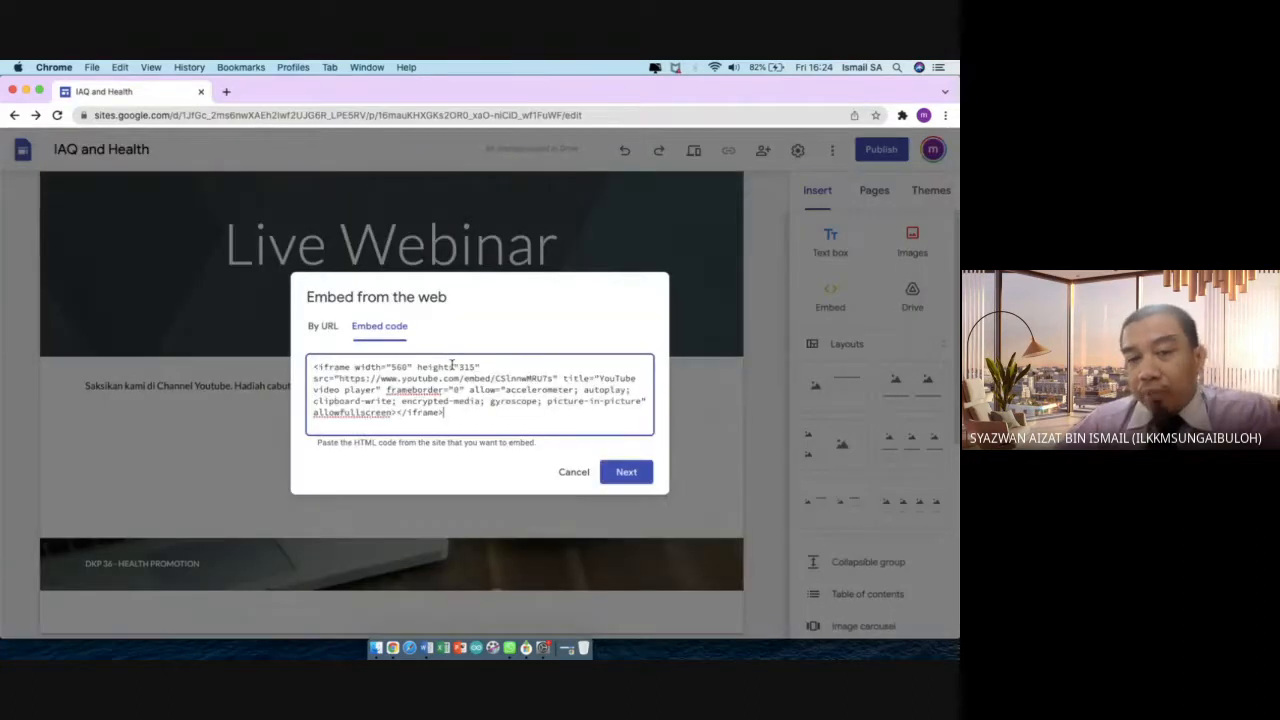
click(626, 472)
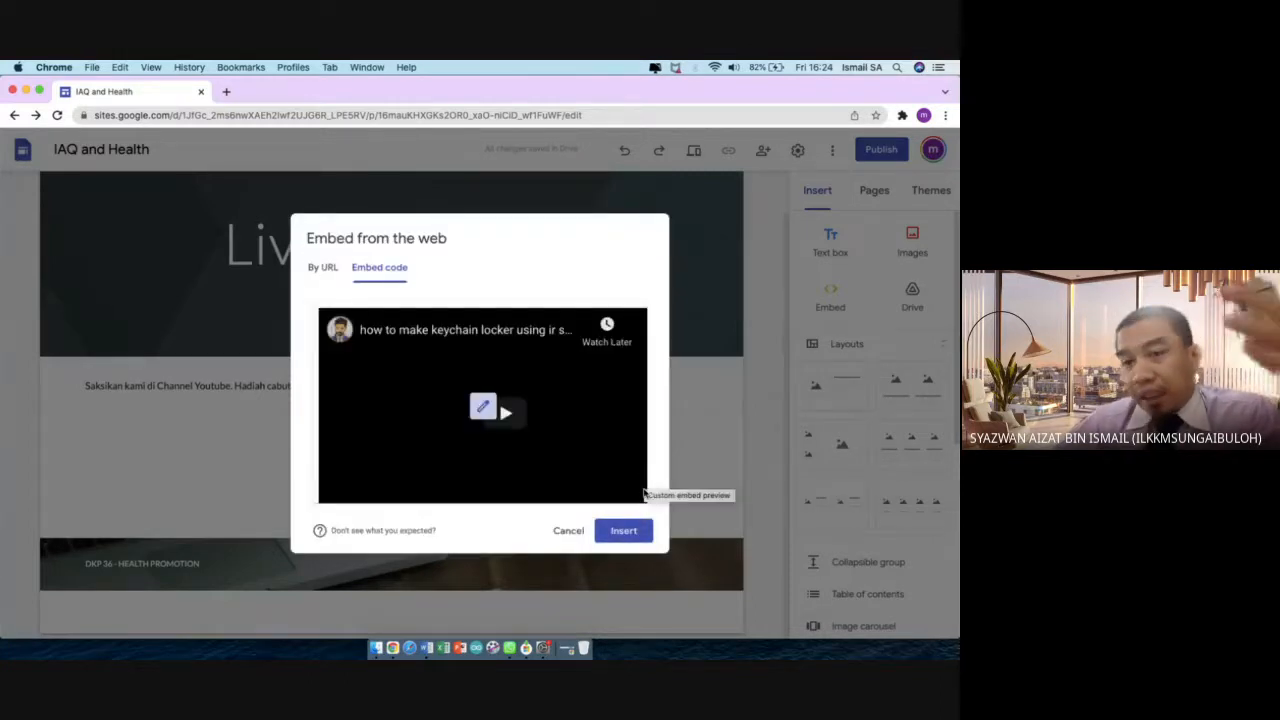
click(625, 540)
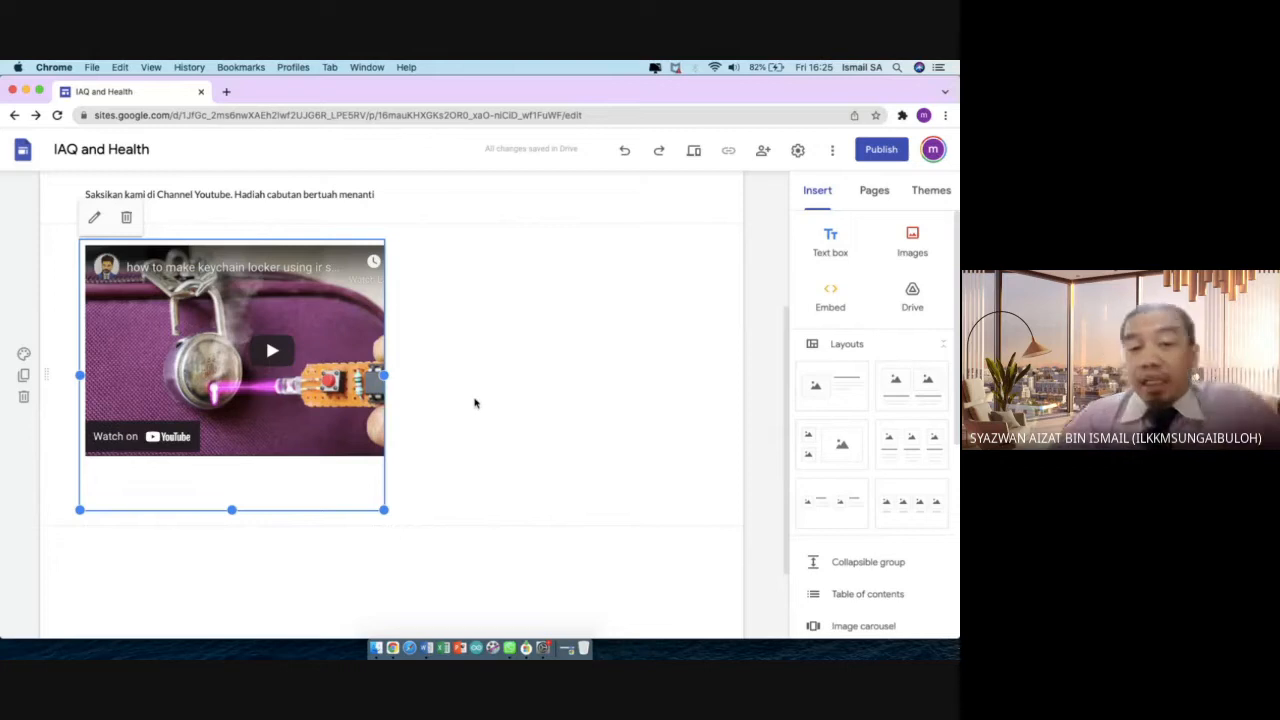
Shorten the embedded video's frame from below so that it fits the height of the player
click(474, 403)
click(349, 475)
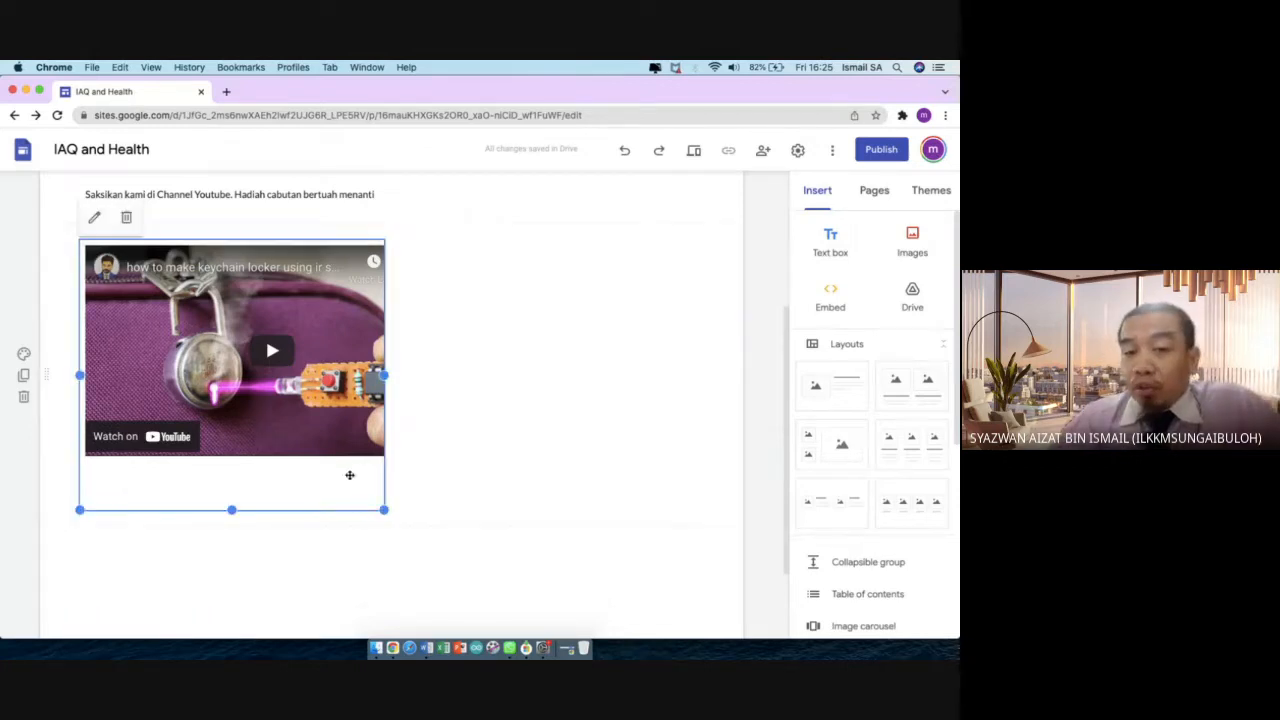
drag(232, 509, 231, 460)
click(557, 356)
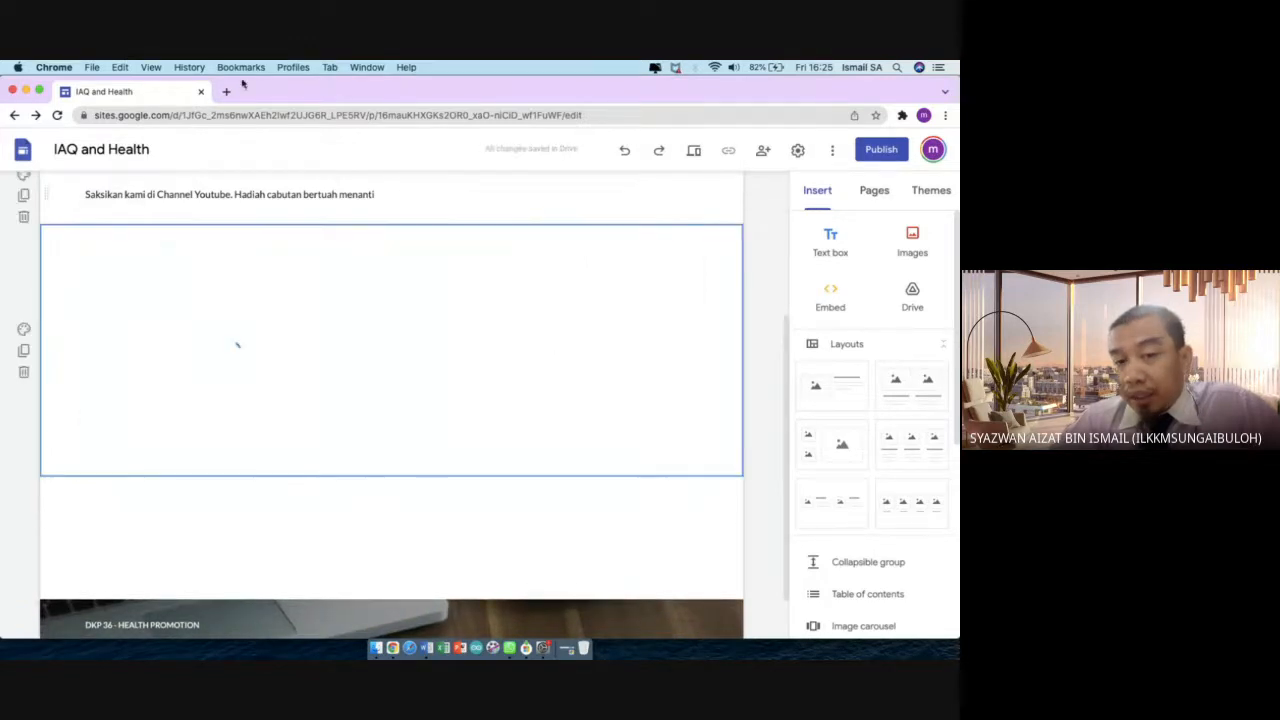
Search the web for "html5 games" in a new browser tab and return to the site editor
click(226, 90)
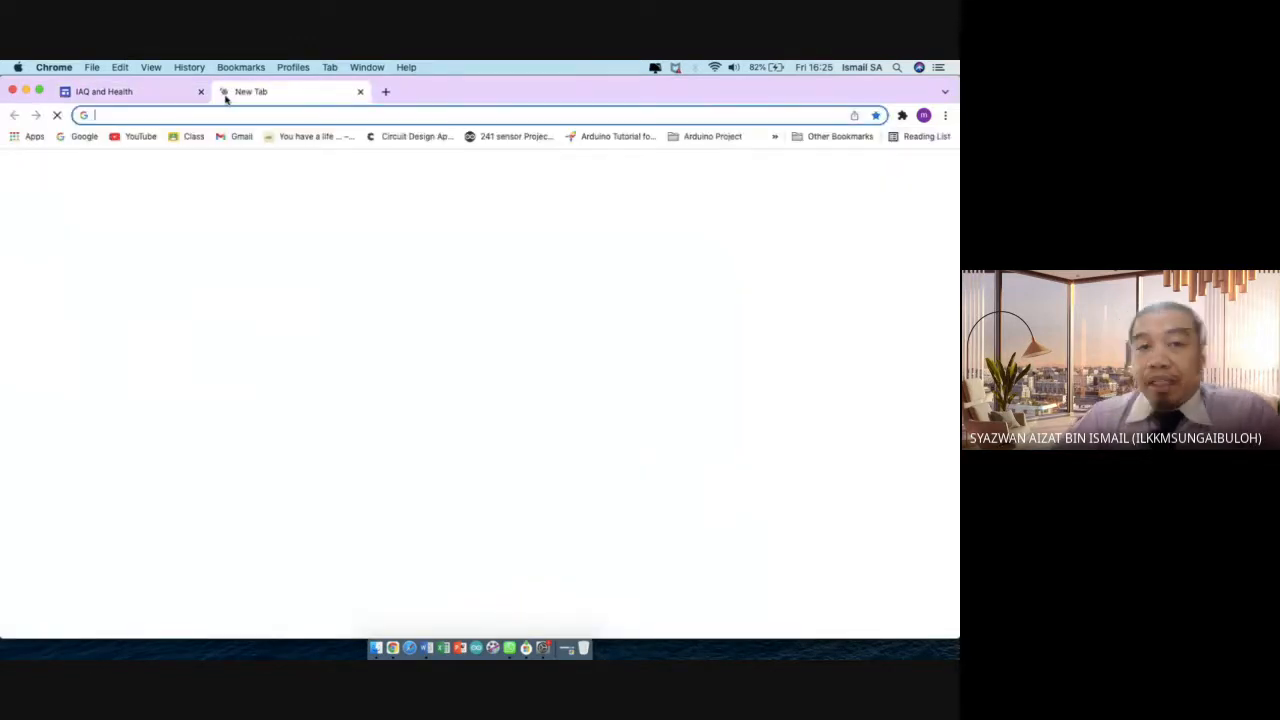
text(html5)
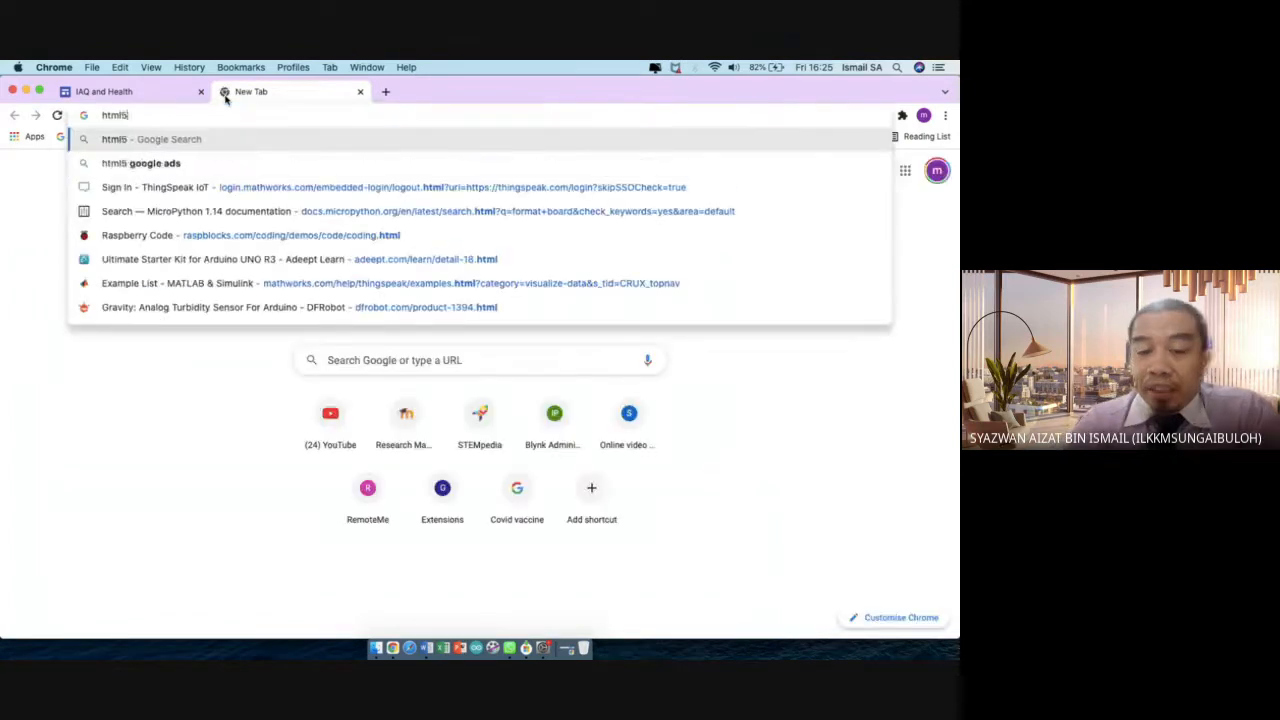
key(Down)
key(Down)
key(Return)
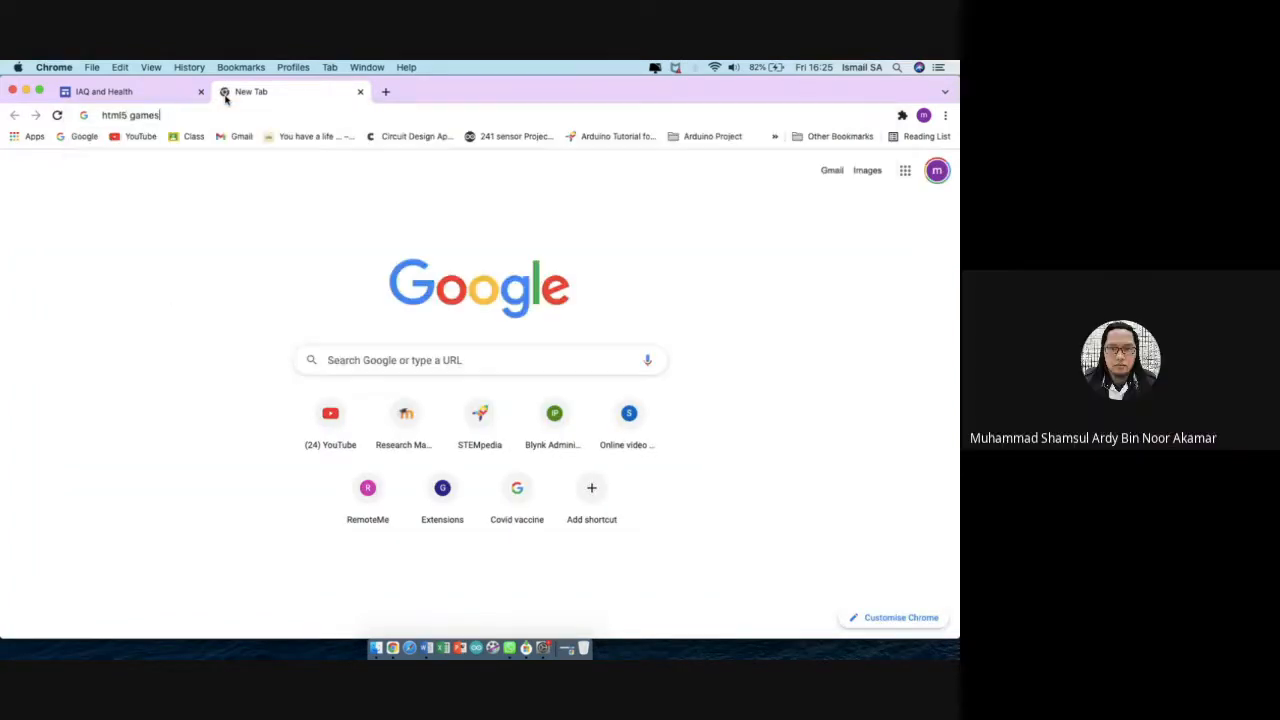
click(165, 94)
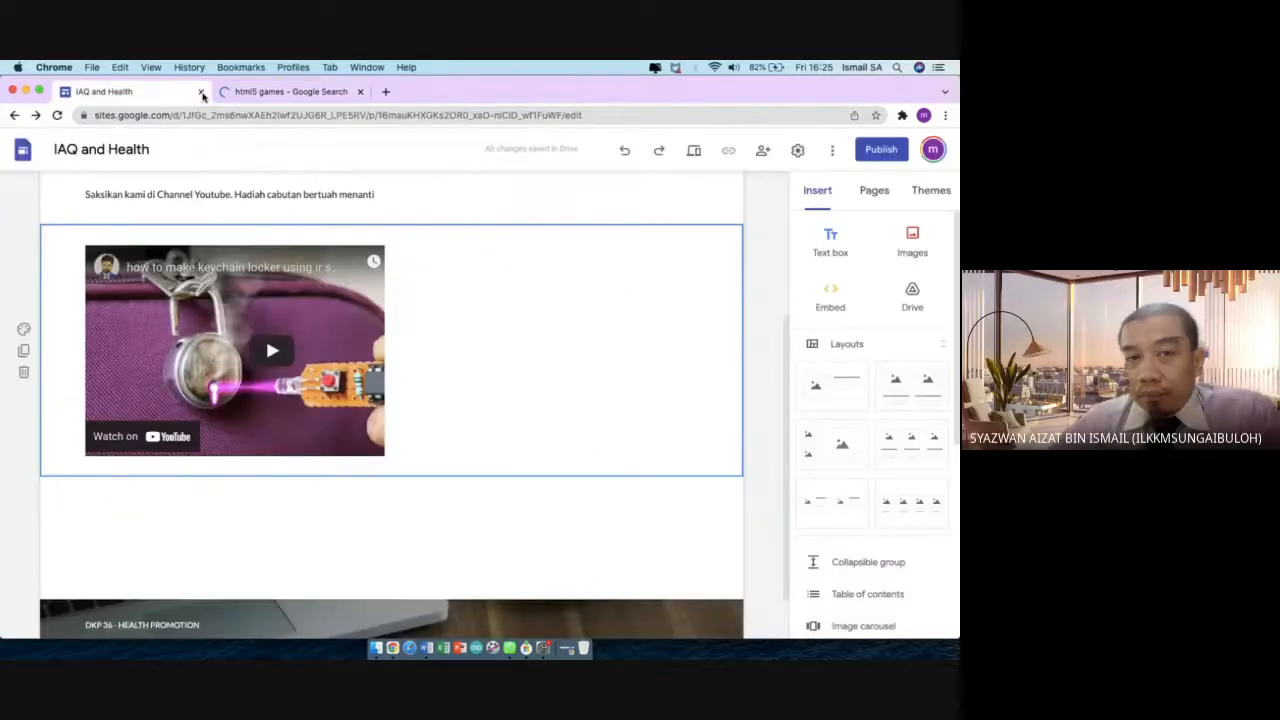
click(227, 92)
click(130, 91)
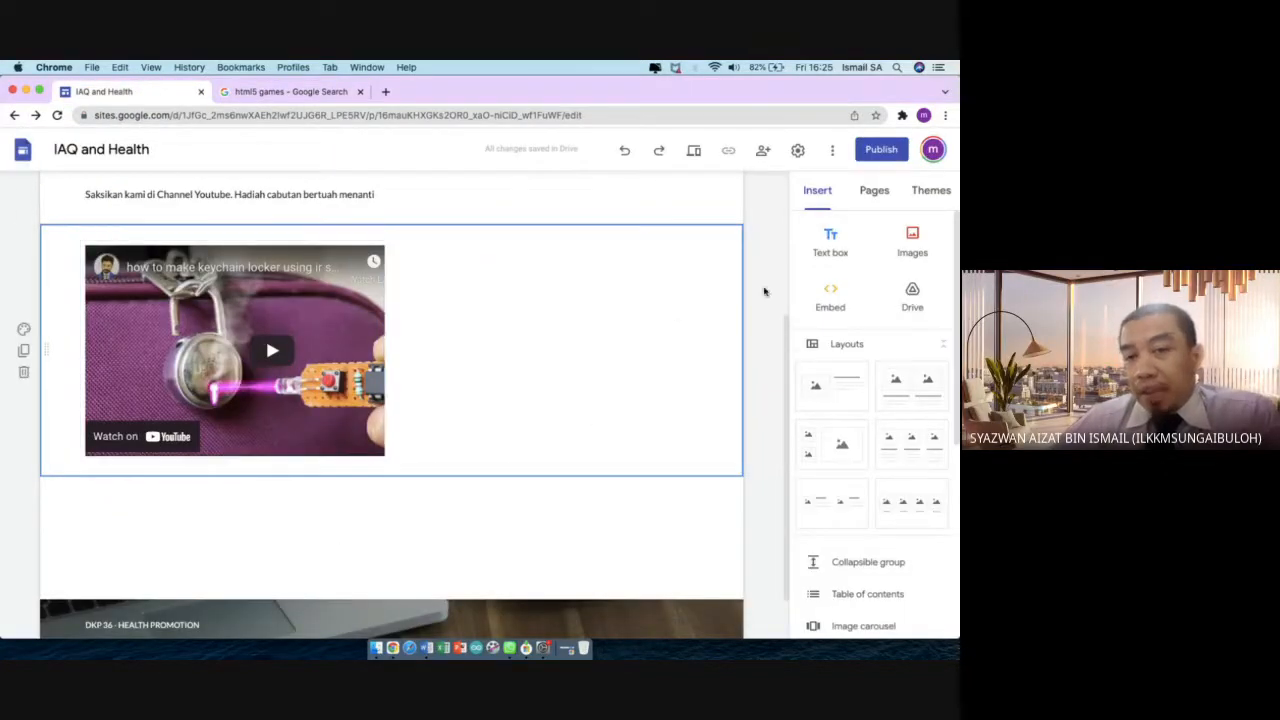
click(833, 298)
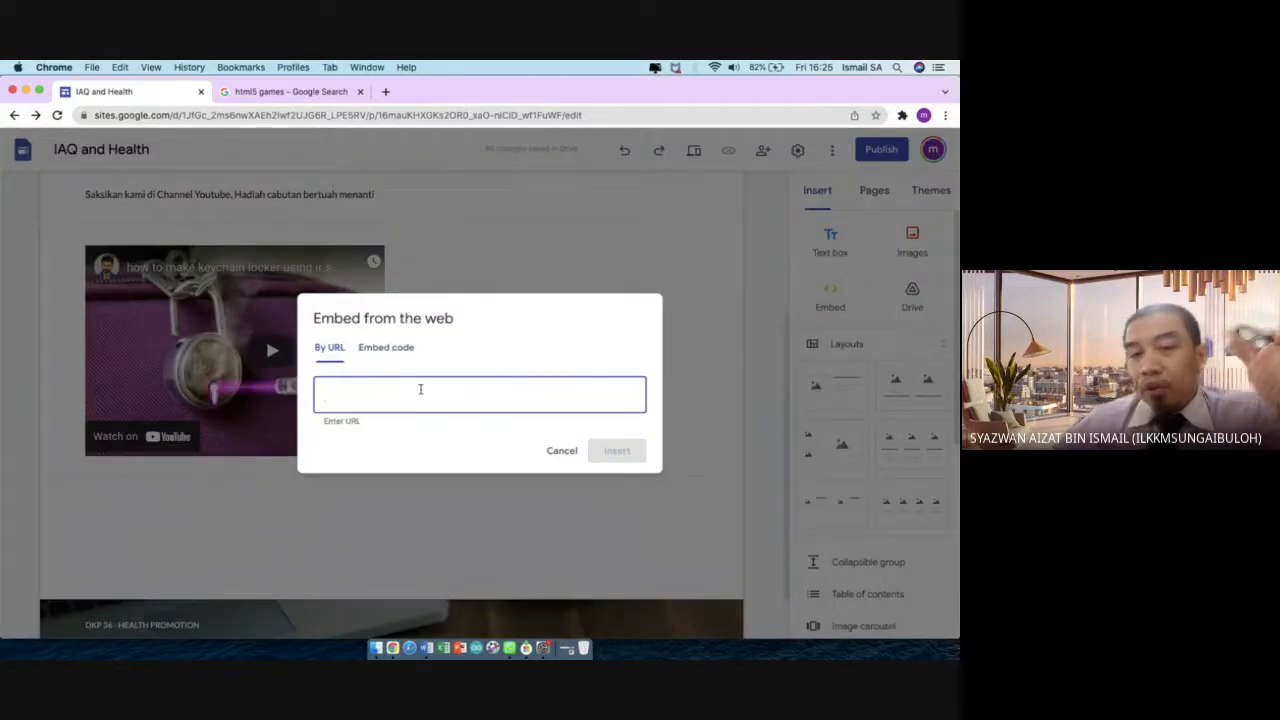
click(388, 348)
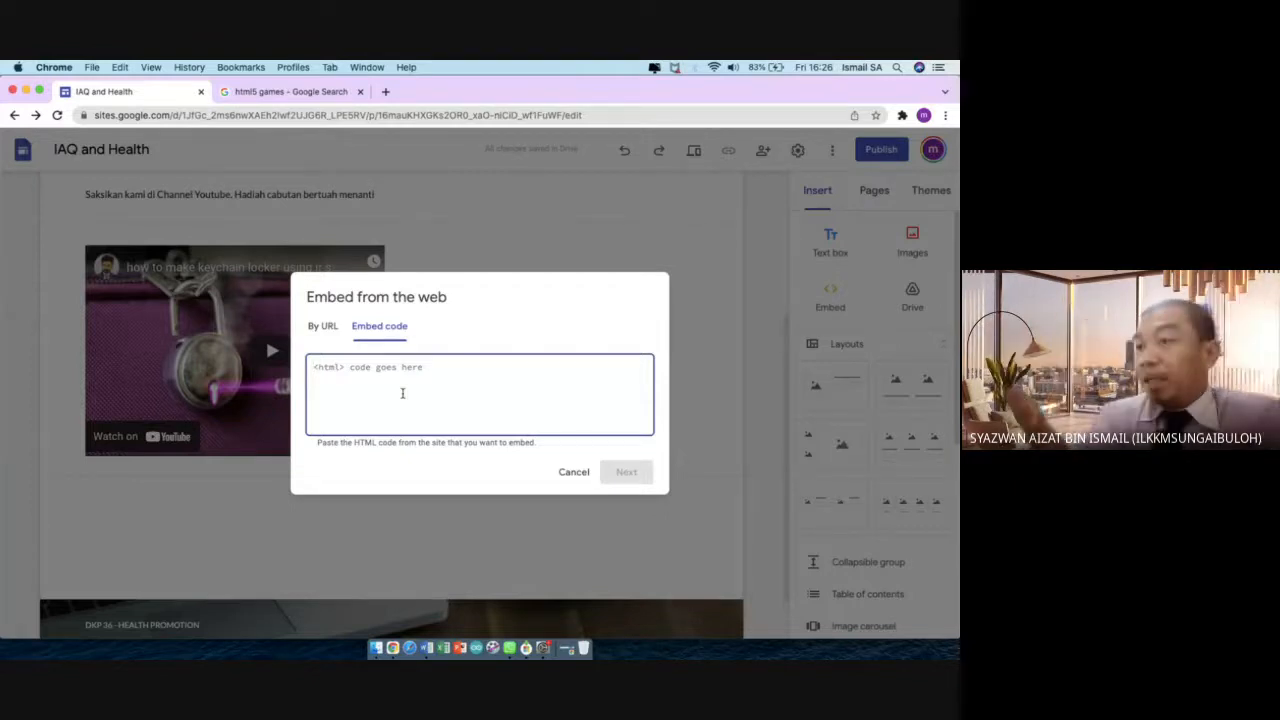
click(574, 473)
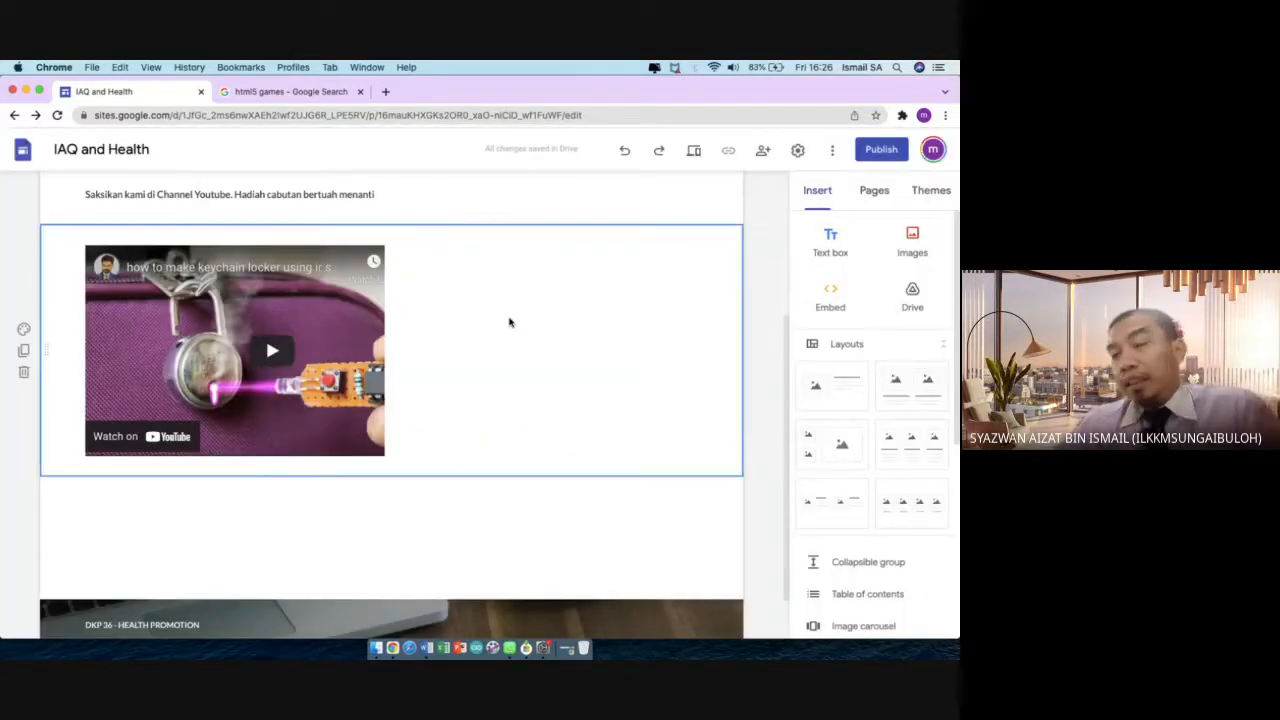
Open thingspeak.com in a new browser tab and open the dust gauge of the public channel Air Sensor 1 on its own page
click(385, 91)
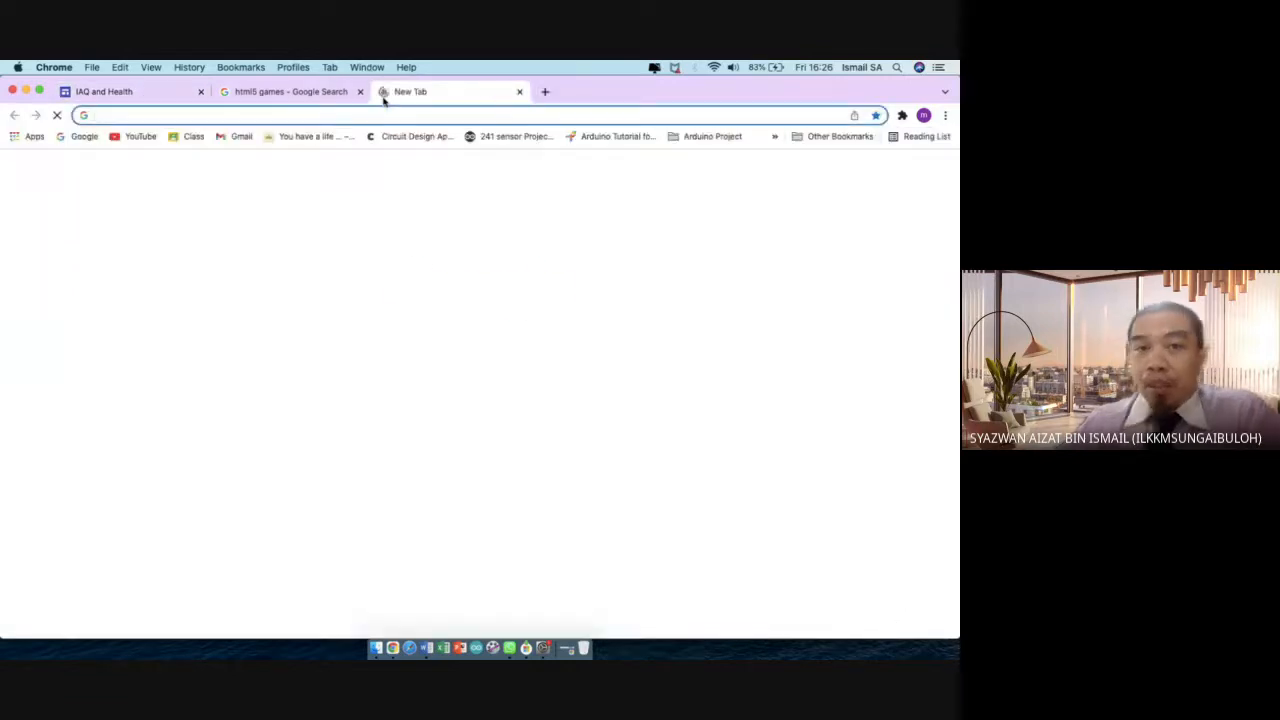
text(thingspeak.com)
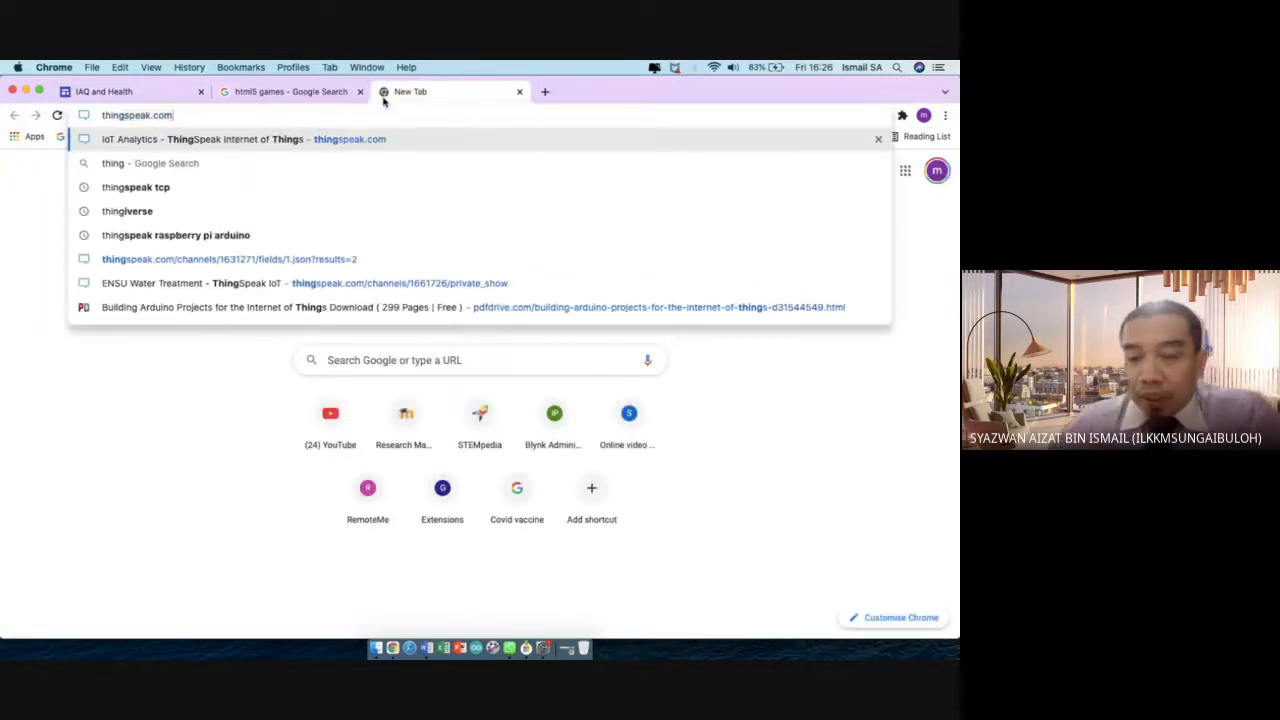
key(Return)
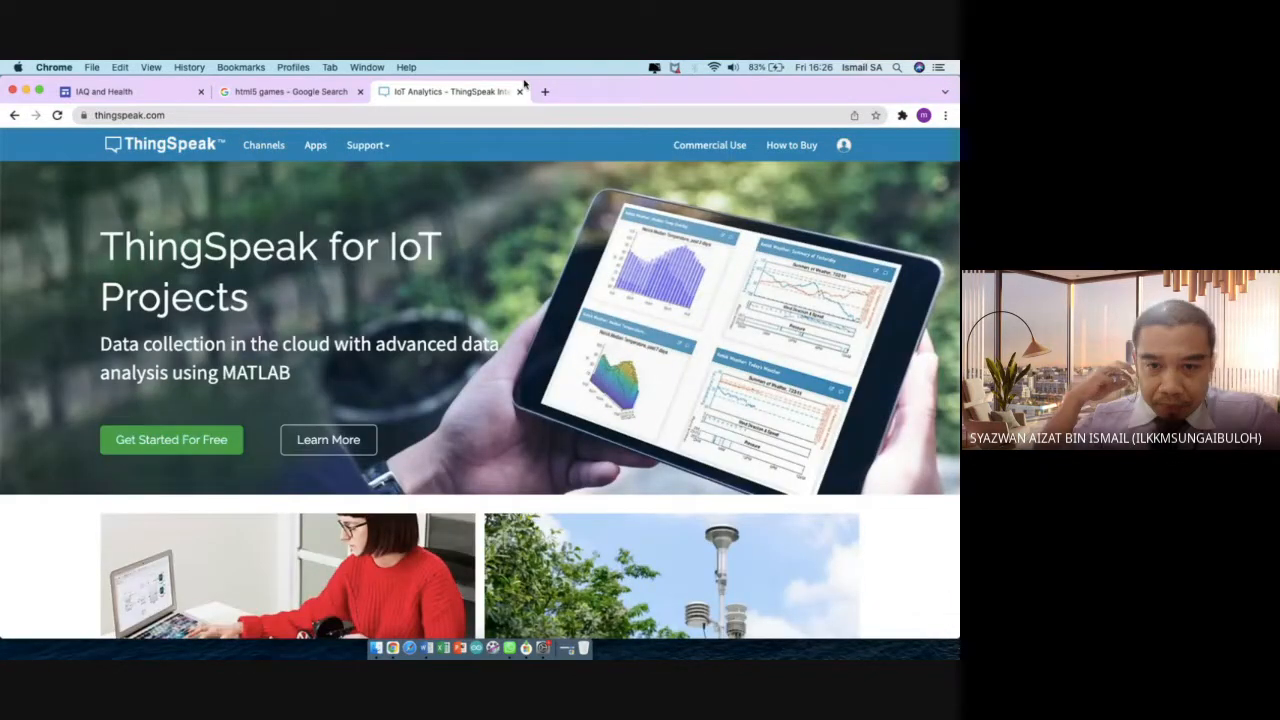
click(283, 147)
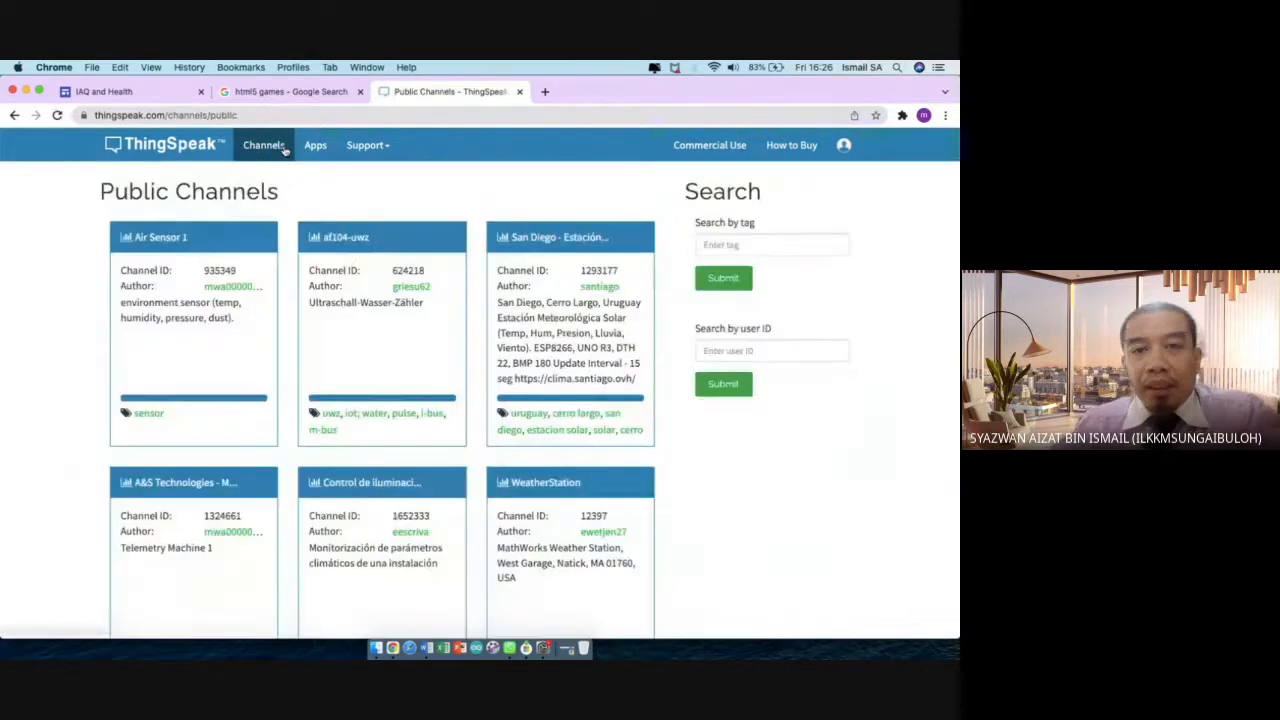
click(182, 238)
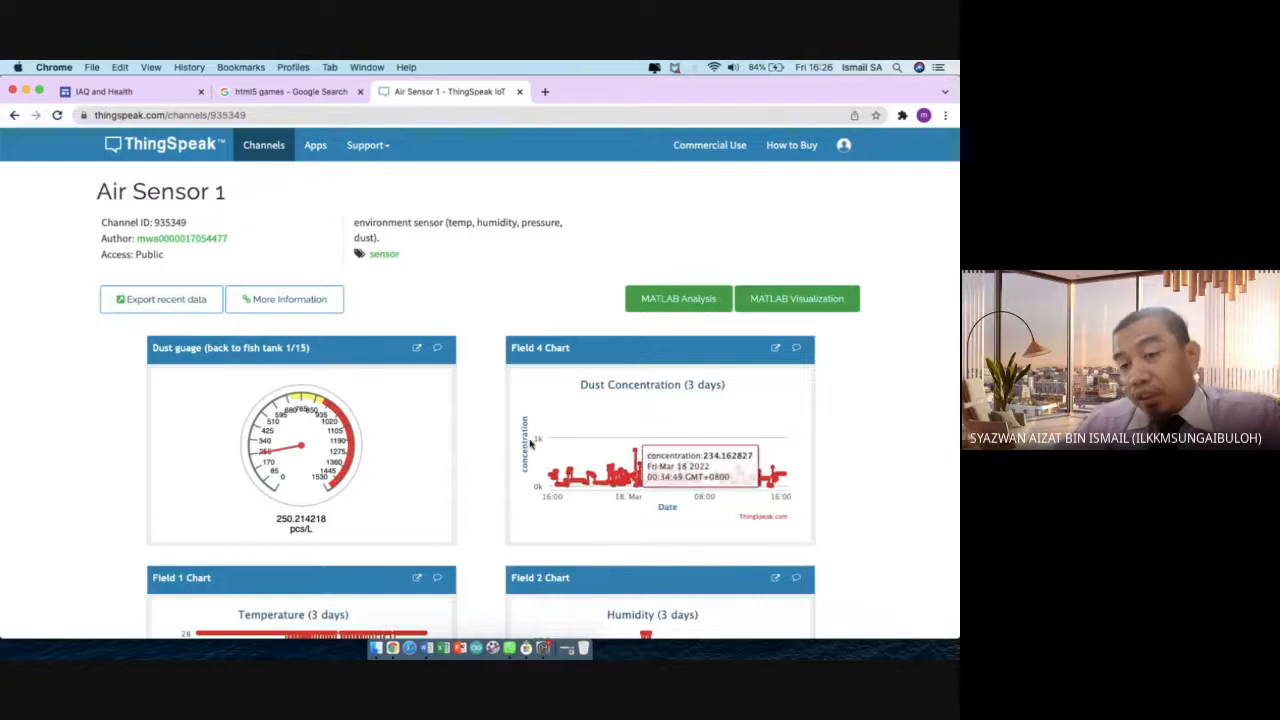
click(417, 349)
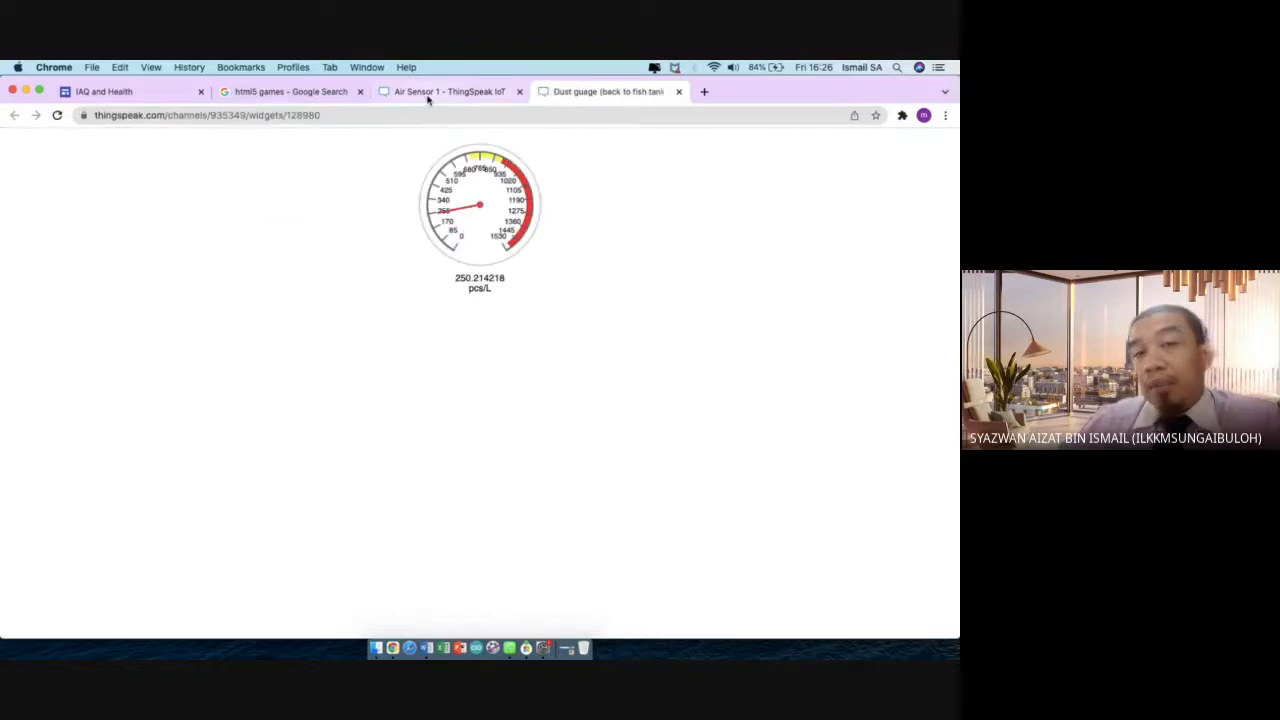
click(679, 92)
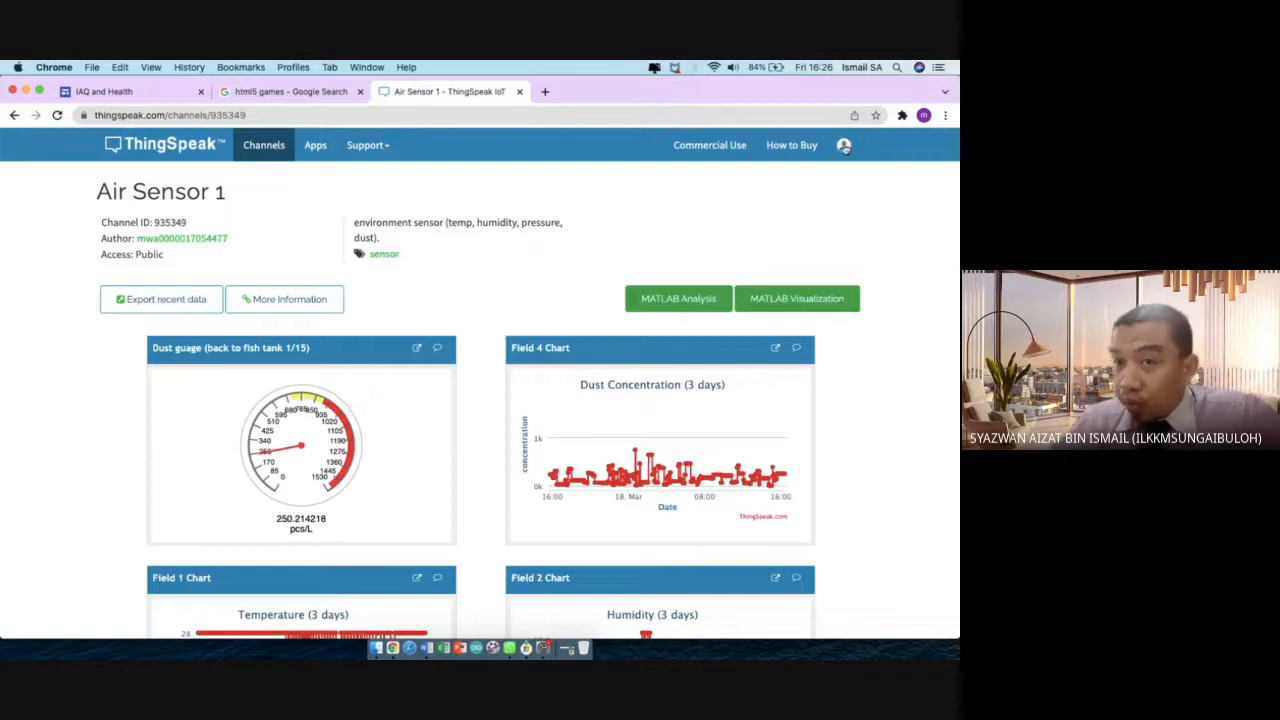
click(844, 146)
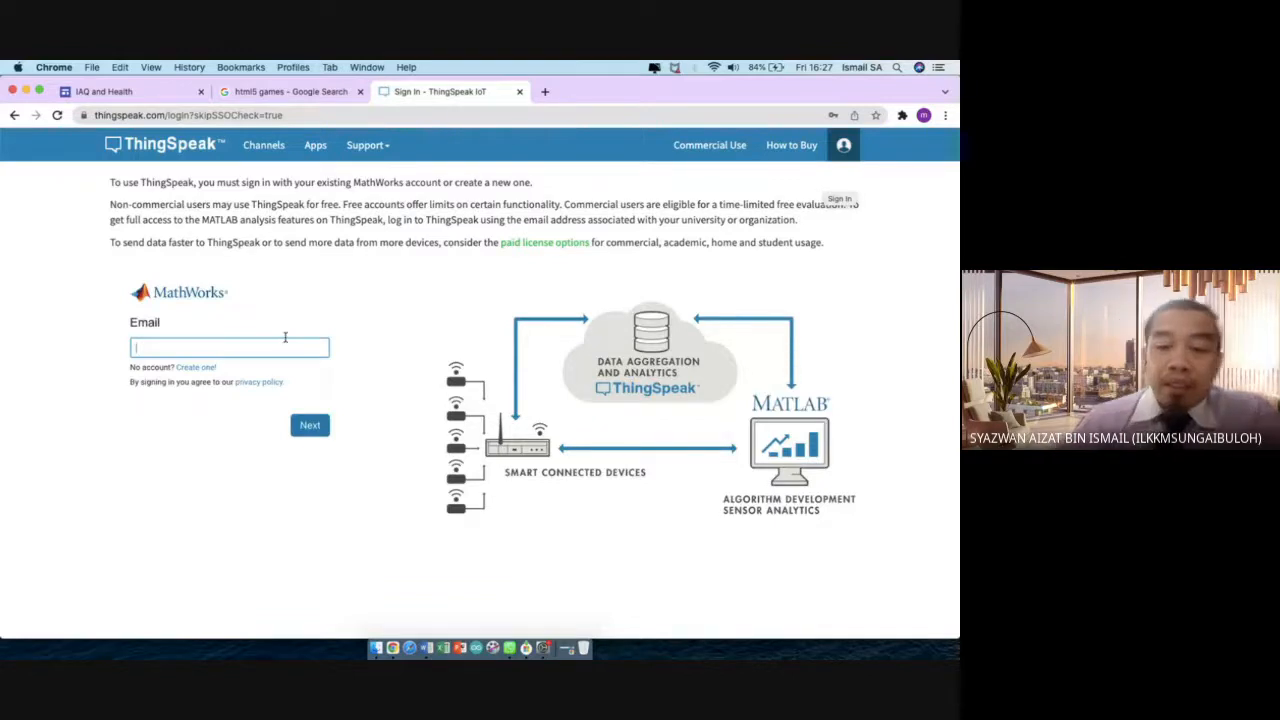
text(l)
key(BackSpace)
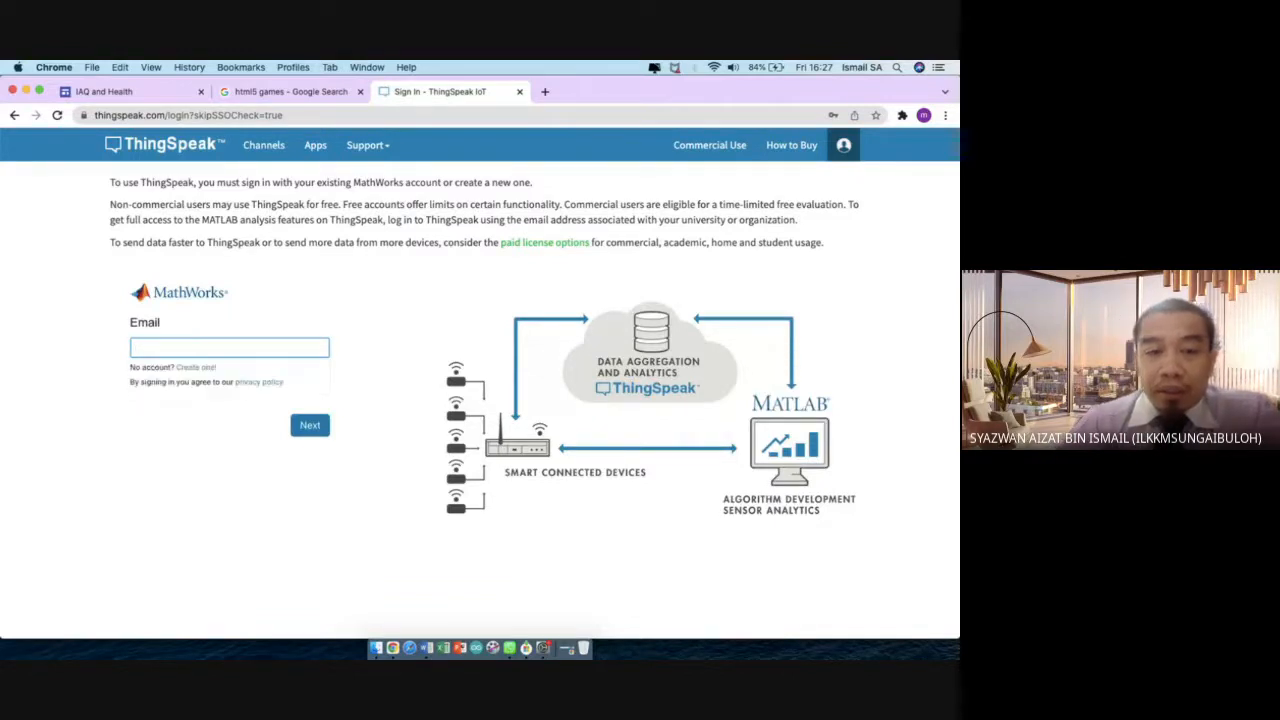
text(en)
key(Down)
key(Return)
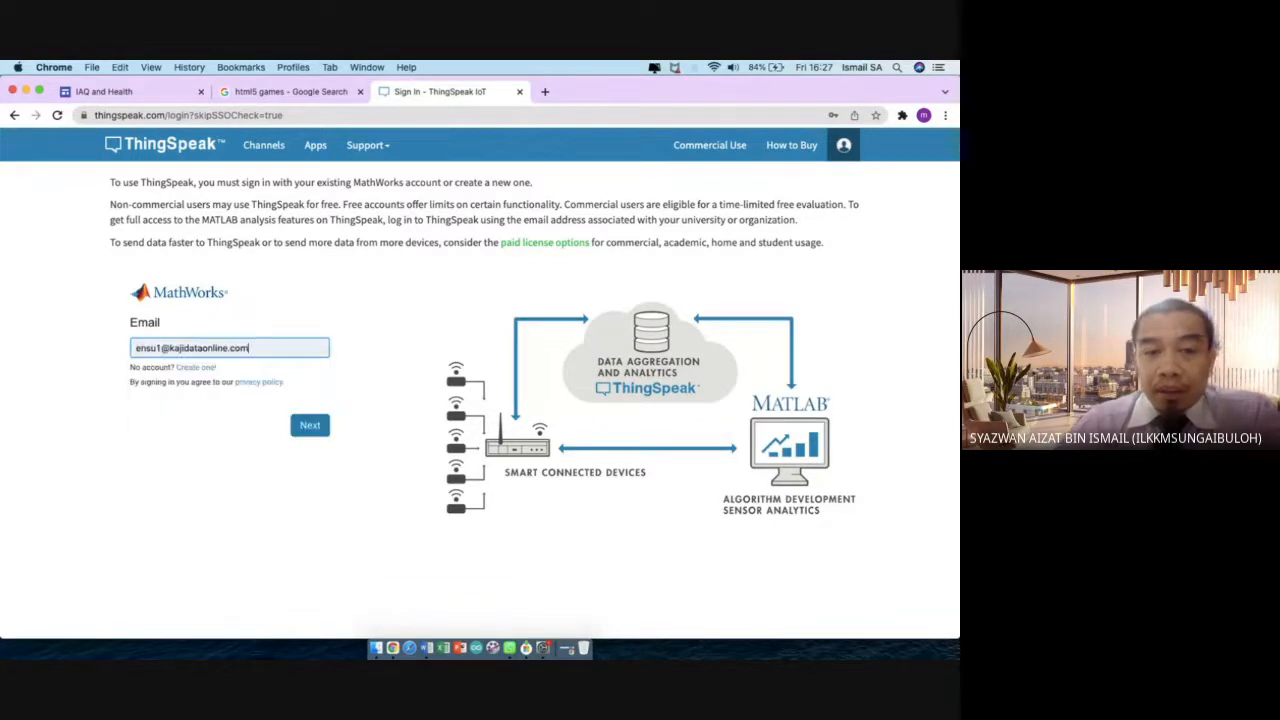
click(292, 430)
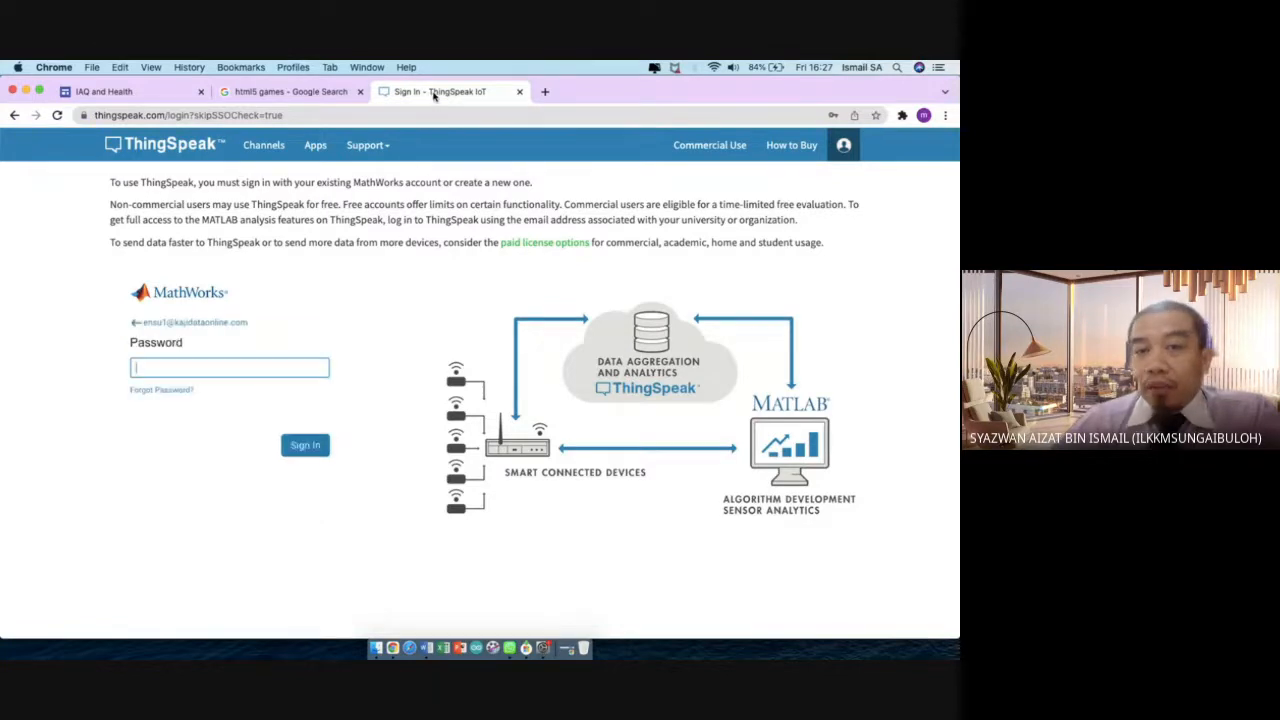
key(super+w)
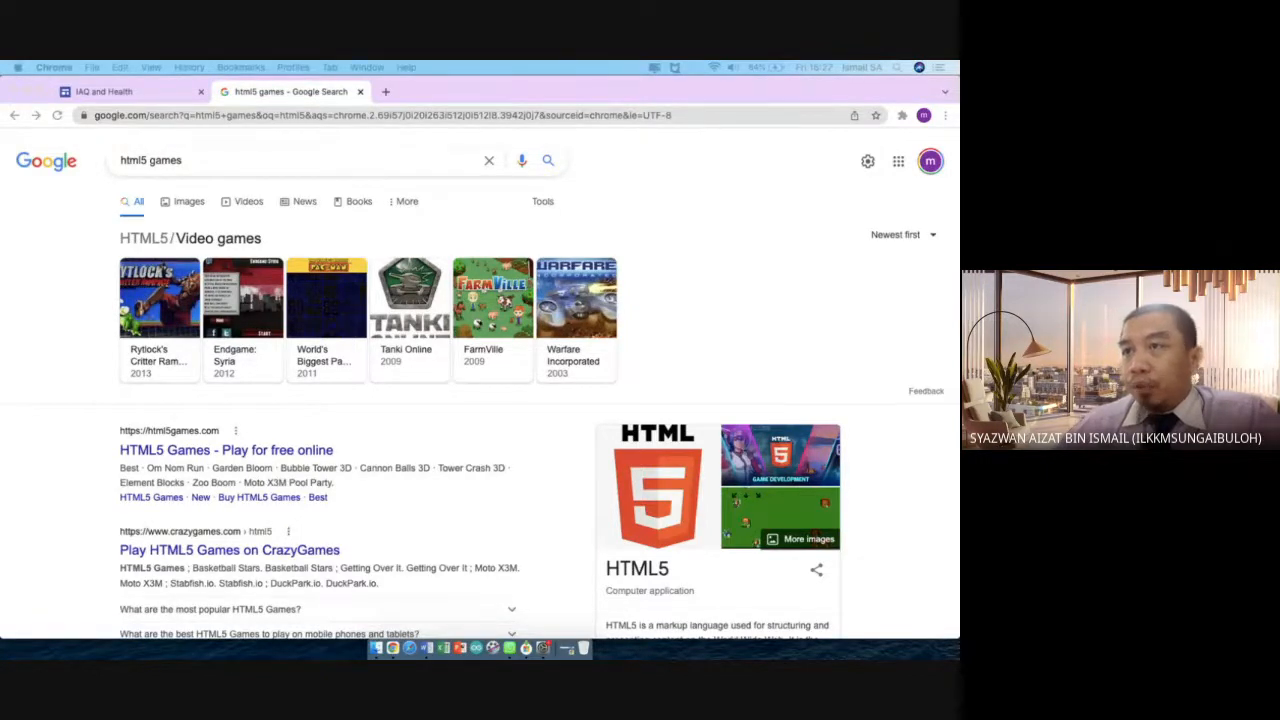
Bring the ThingSpeak window with channel ID1 into view and check the Field 1 Chart options without changing them
drag(959, 236, 611, 108)
scroll(549, 532, down, 2)
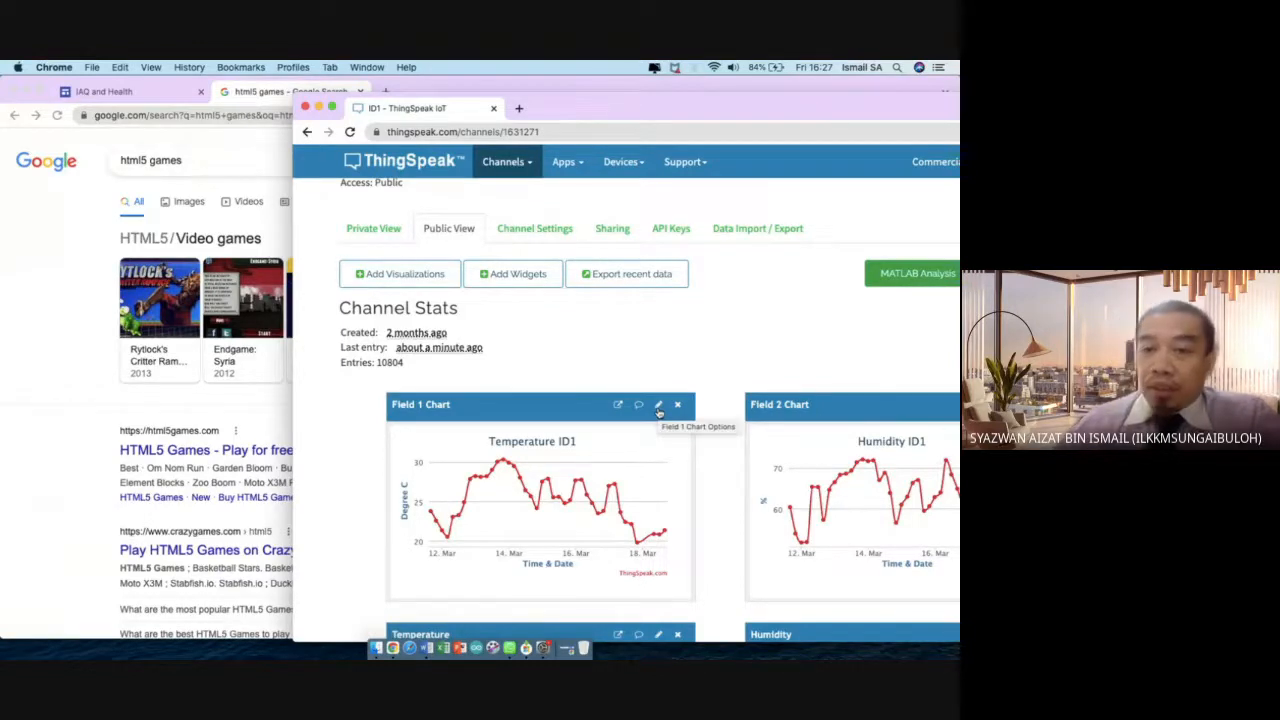
click(658, 410)
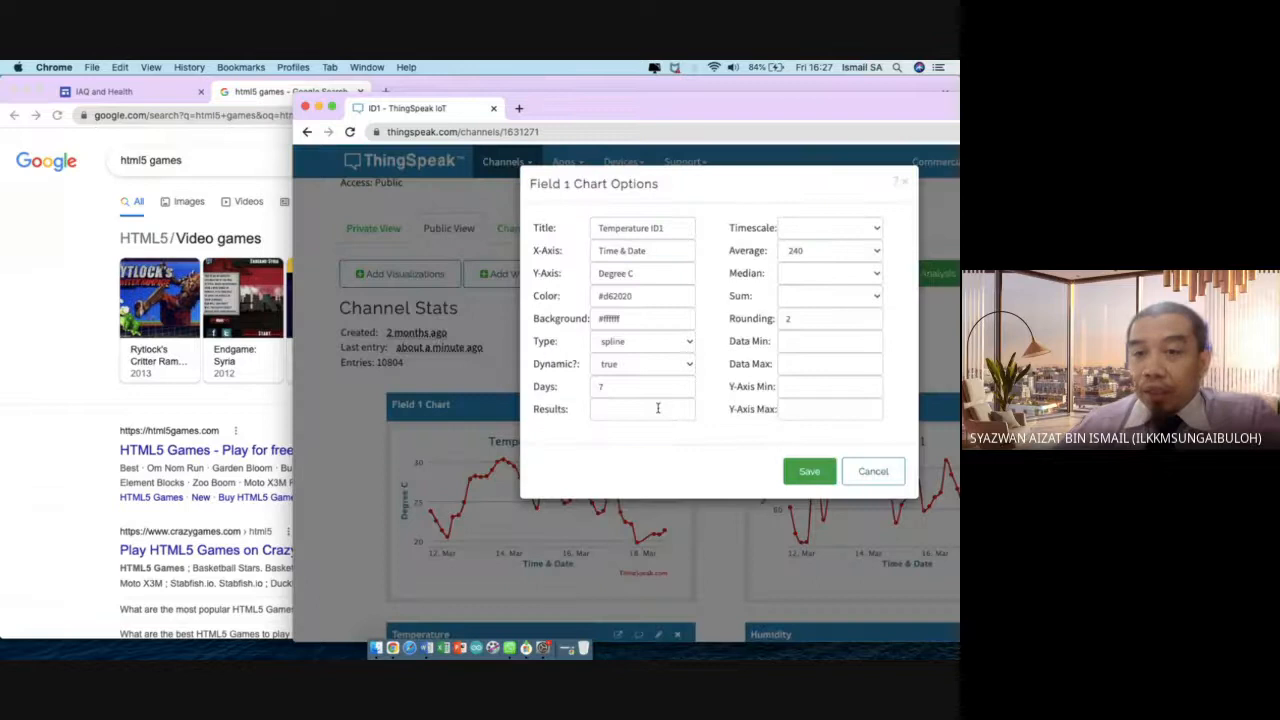
click(866, 478)
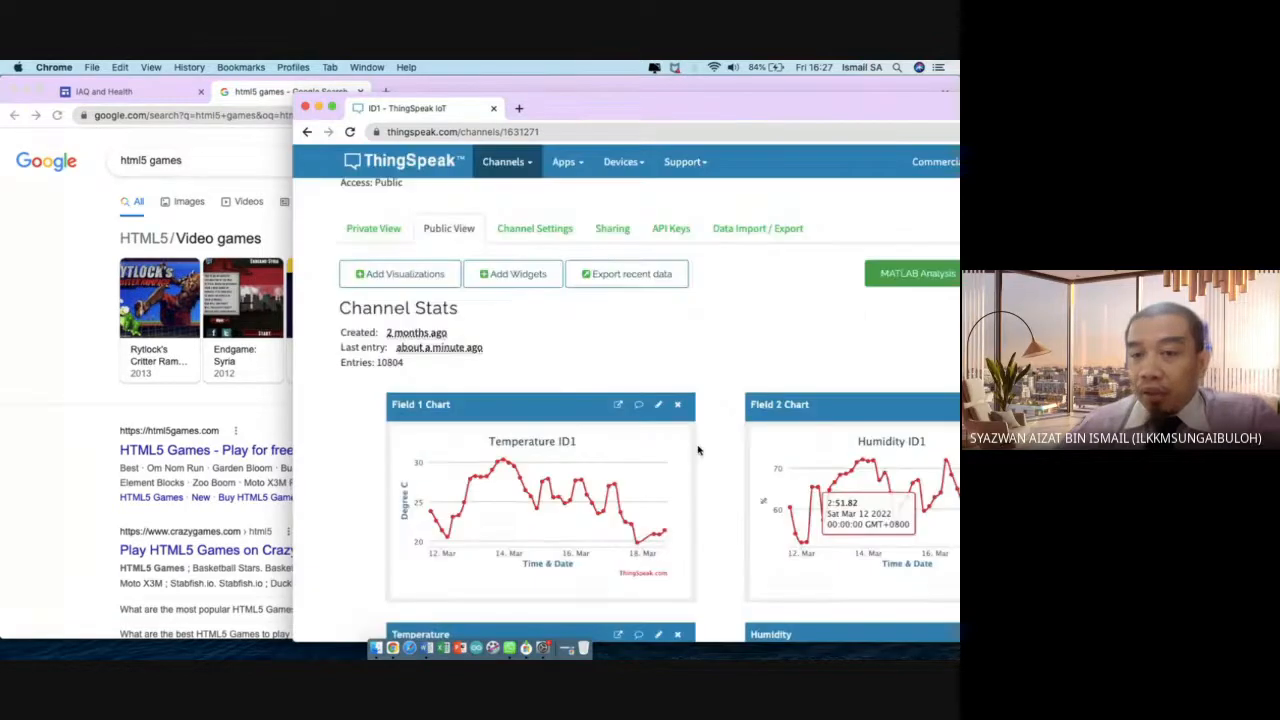
Copy the iframe code of channel ID1's Field 1 Chart and close the ThingSpeak window
click(639, 408)
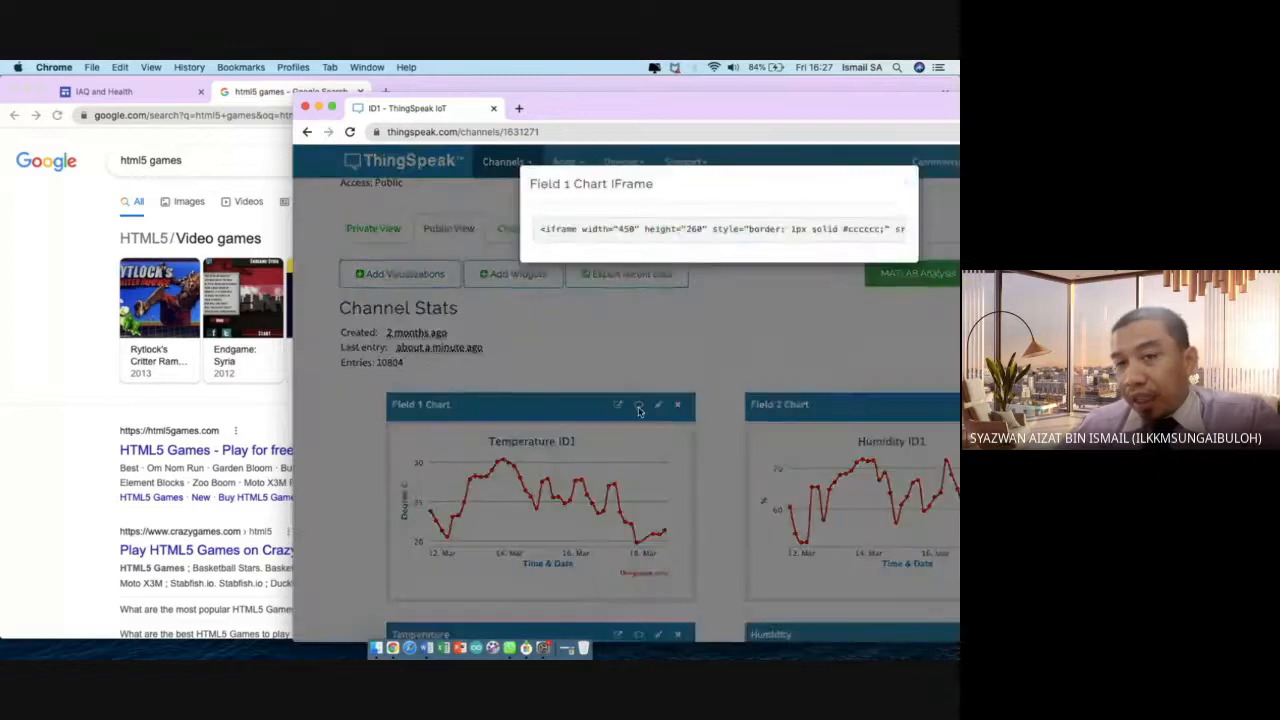
click(680, 237)
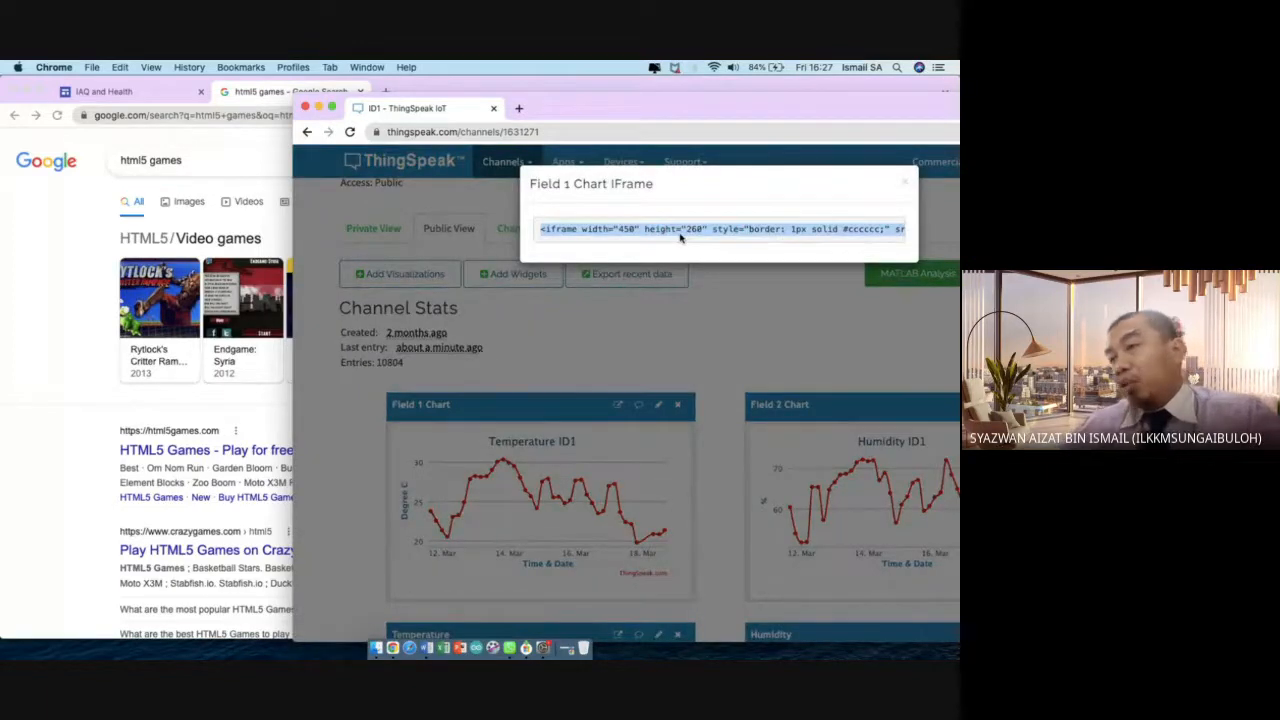
click(901, 194)
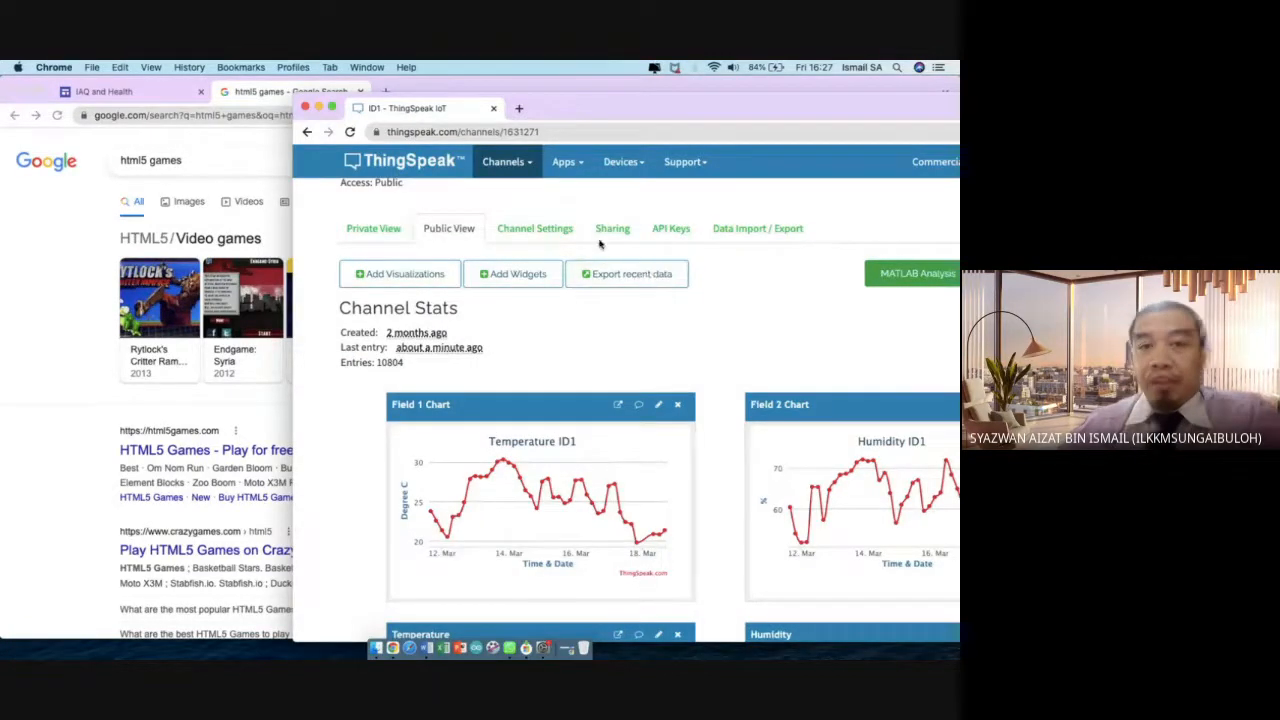
click(305, 108)
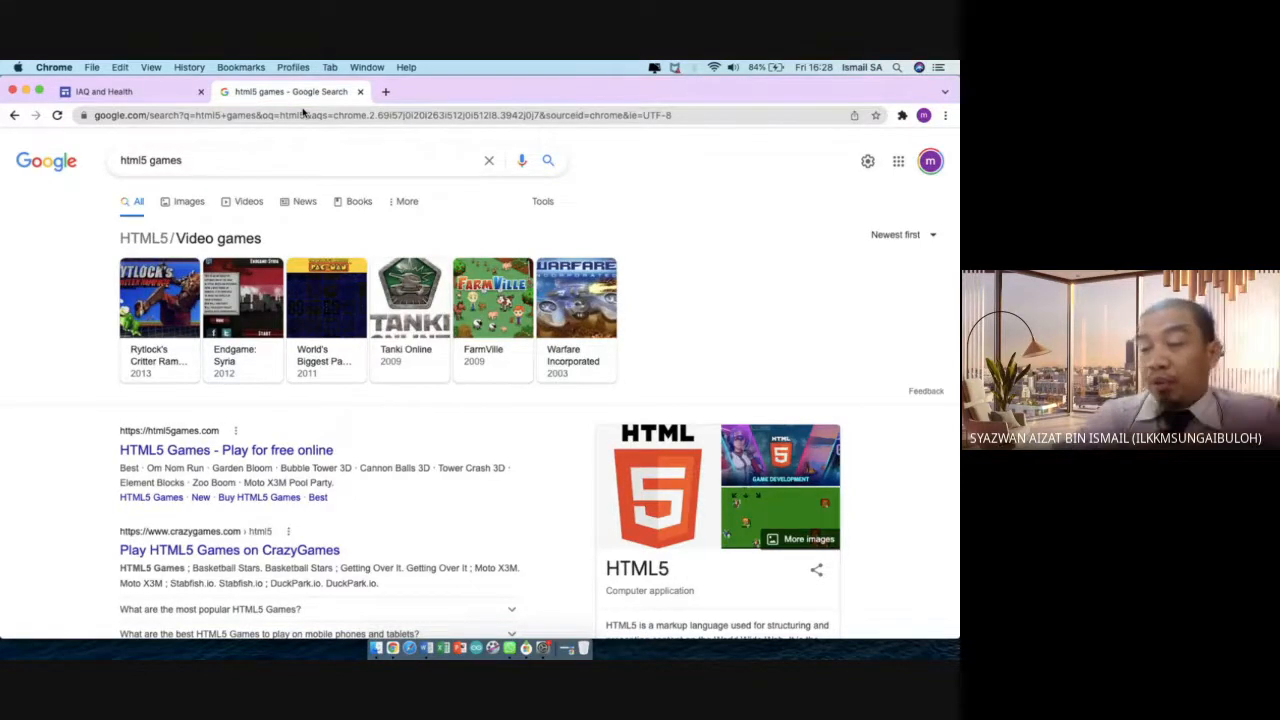
Return to the IAQ and Health site editor and insert the copied ThingSpeak chart iframe as an embed code
click(100, 91)
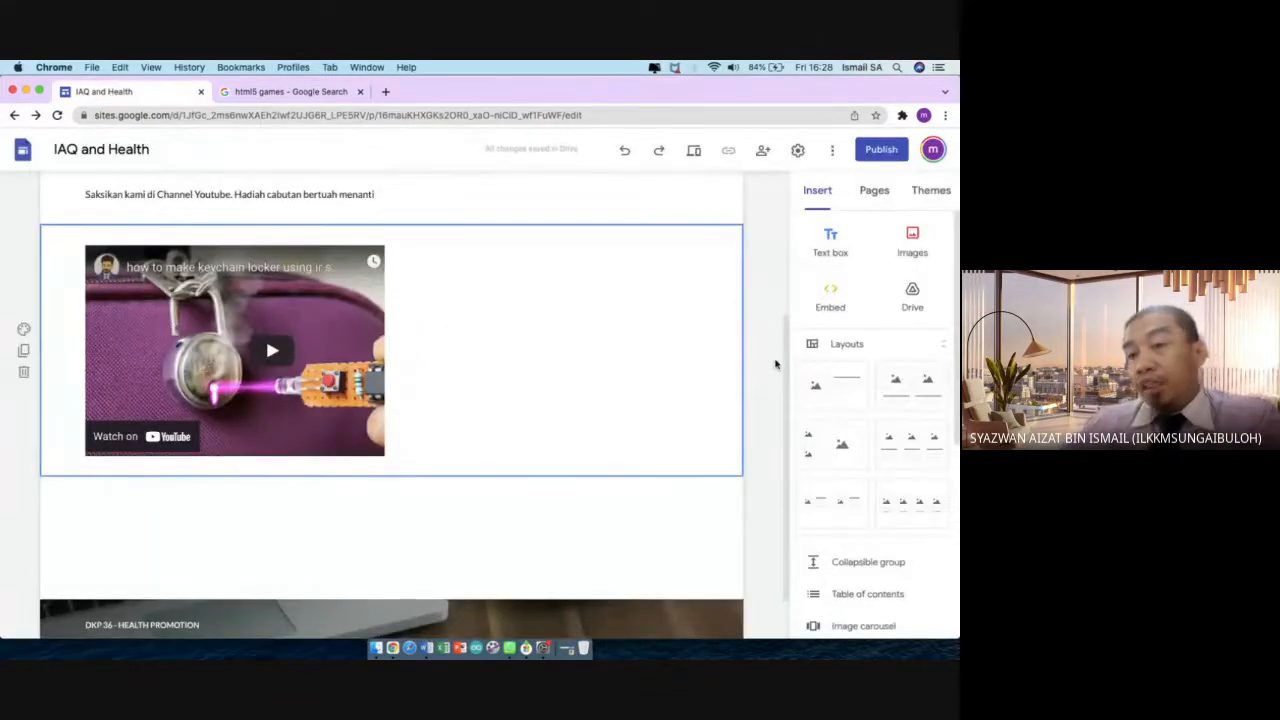
click(815, 318)
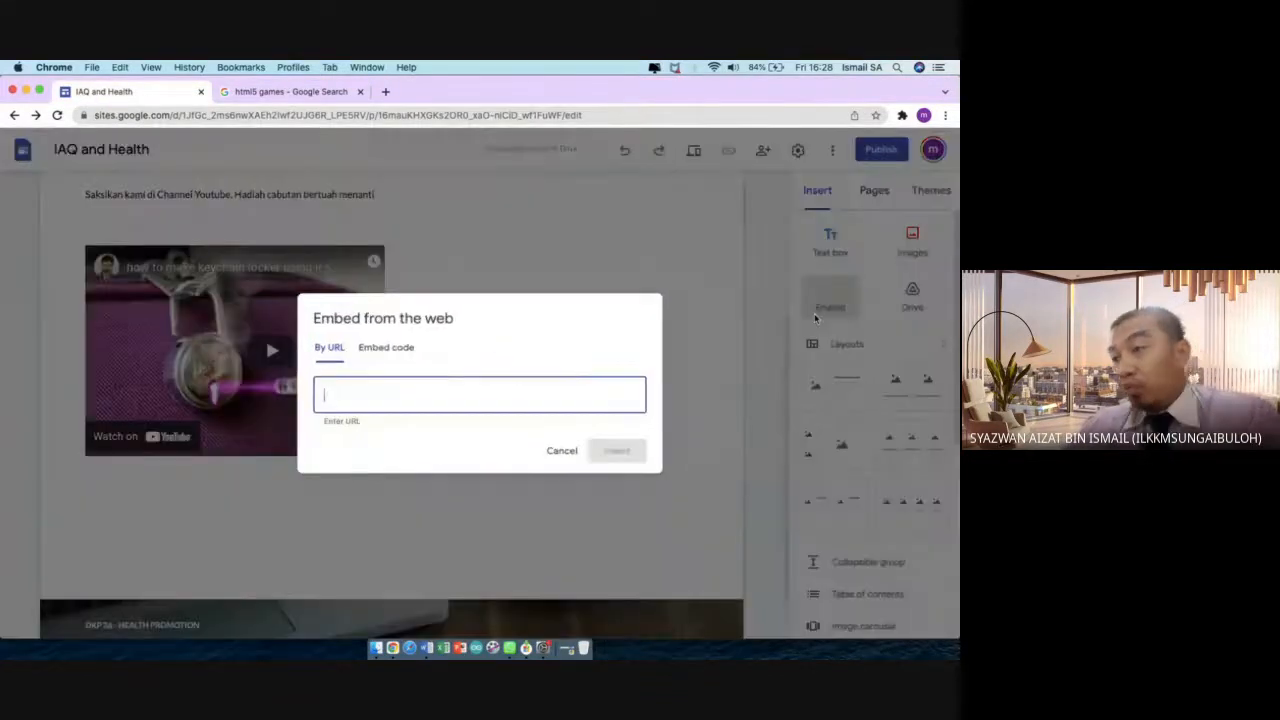
click(382, 328)
key(super+v)
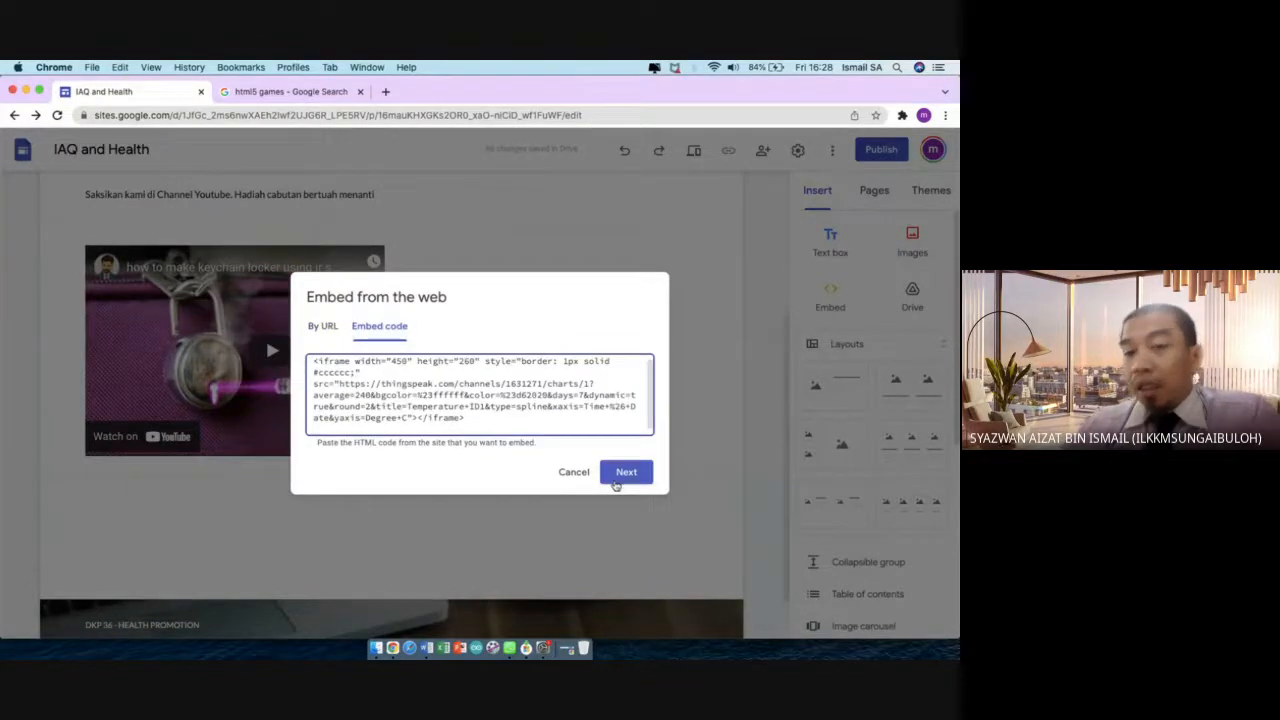
click(621, 477)
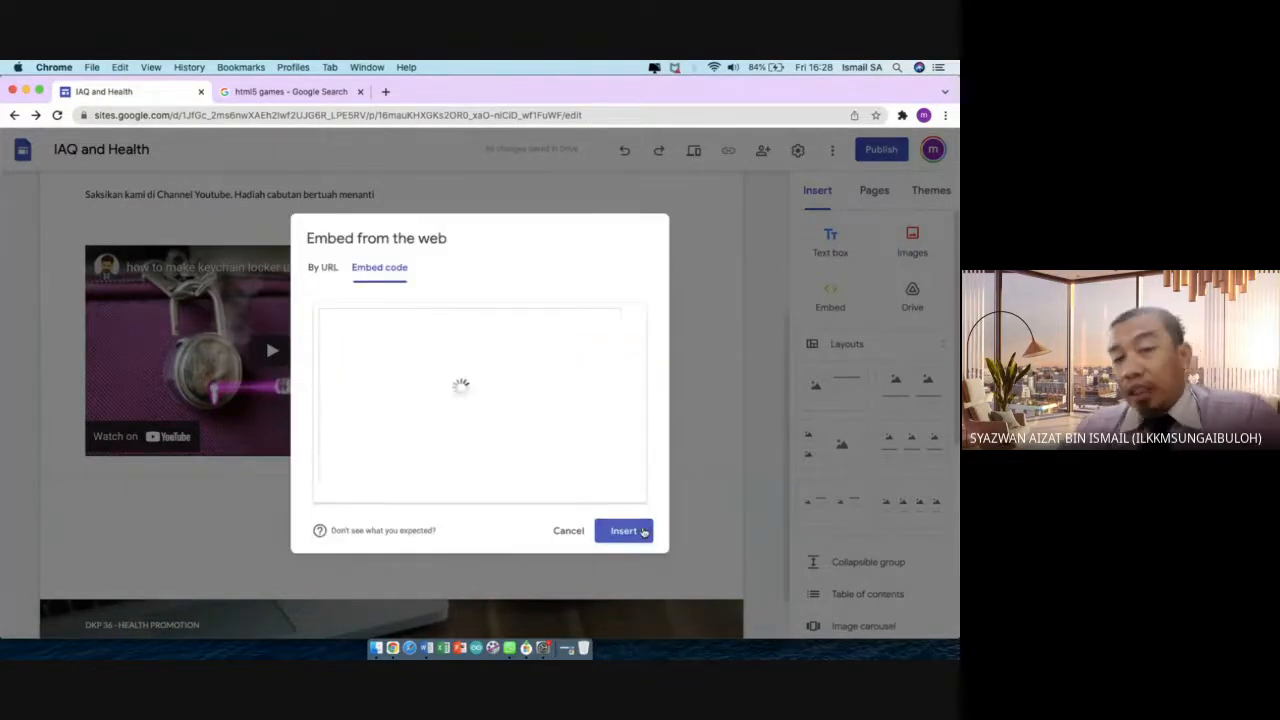
click(643, 531)
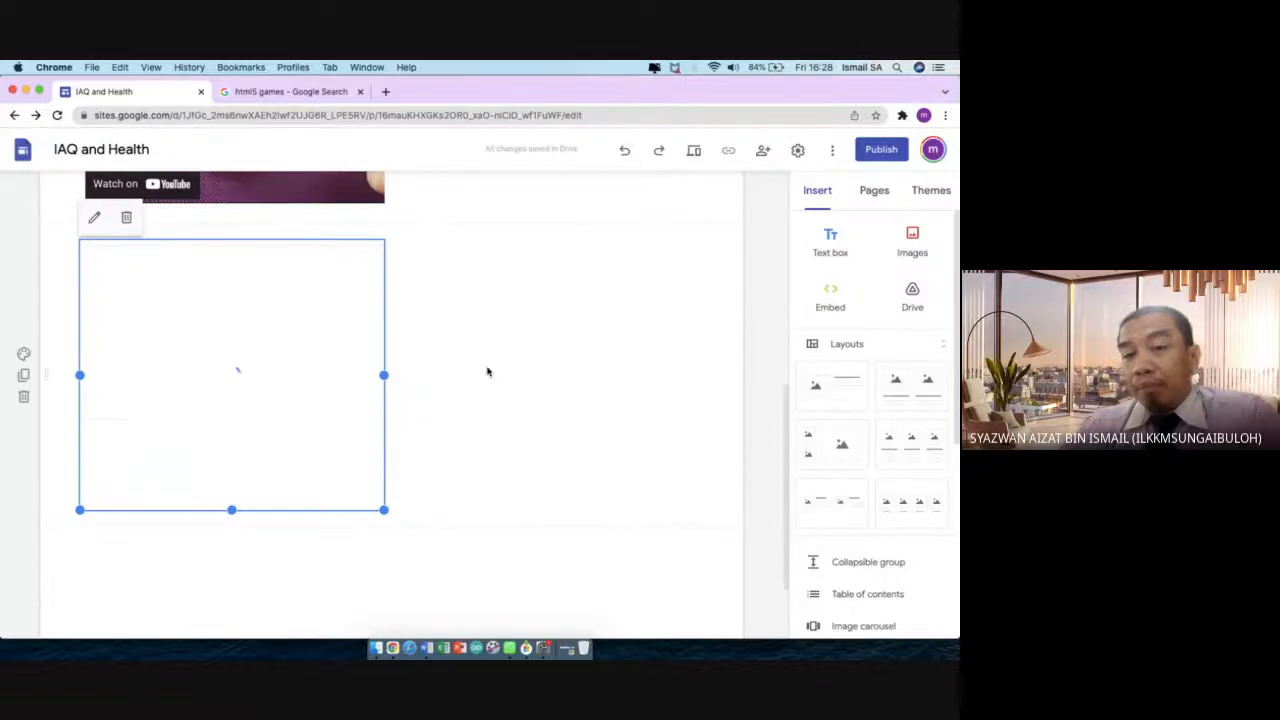
Shorten the embedded temperature chart's frame from below so that it fits the height of the chart
scroll(461, 363, up, 2)
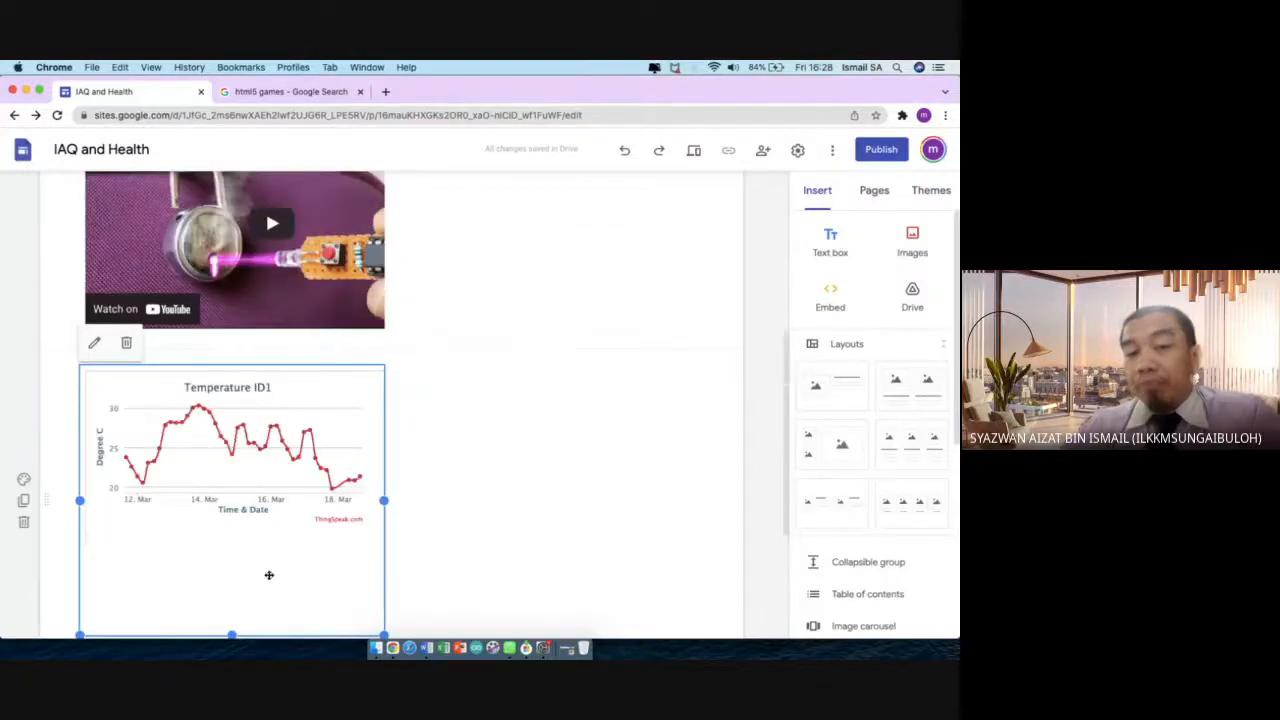
drag(231, 597, 245, 505)
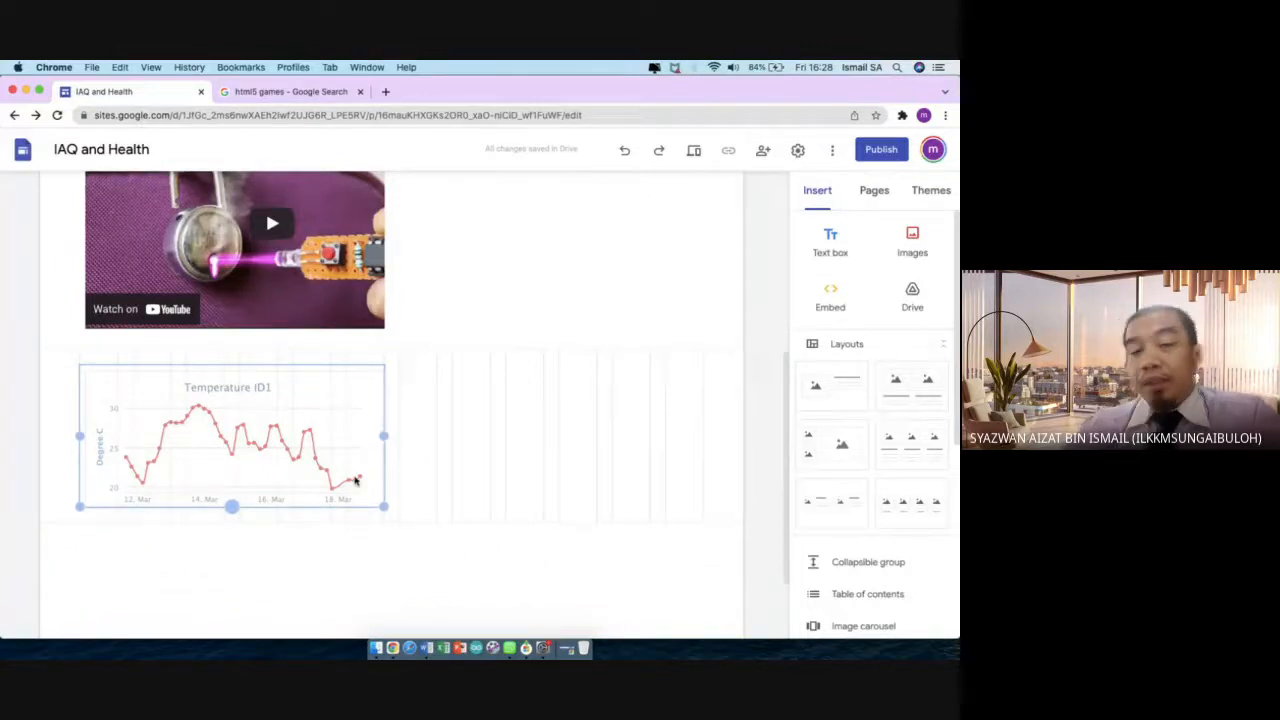
drag(231, 505, 232, 523)
scroll(386, 417, up, 2)
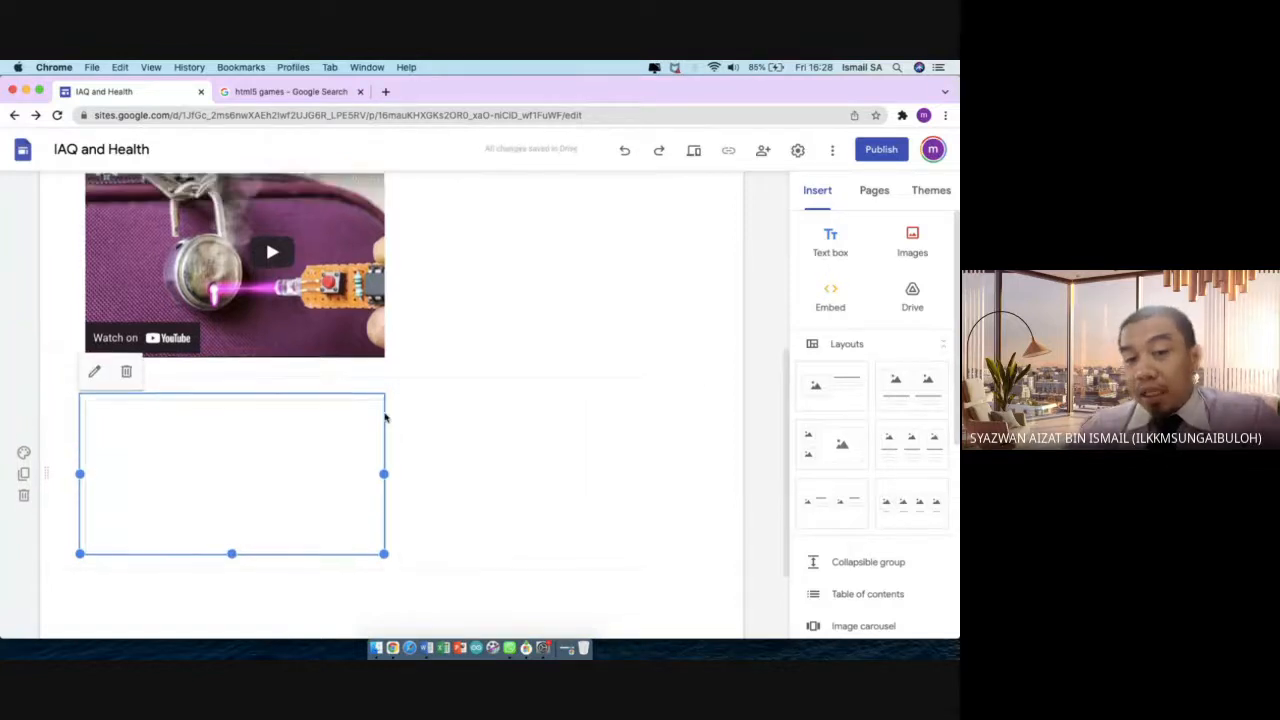
Move the embedded temperature chart into the empty space beside the YouTube video and deselect it
drag(303, 476, 538, 296)
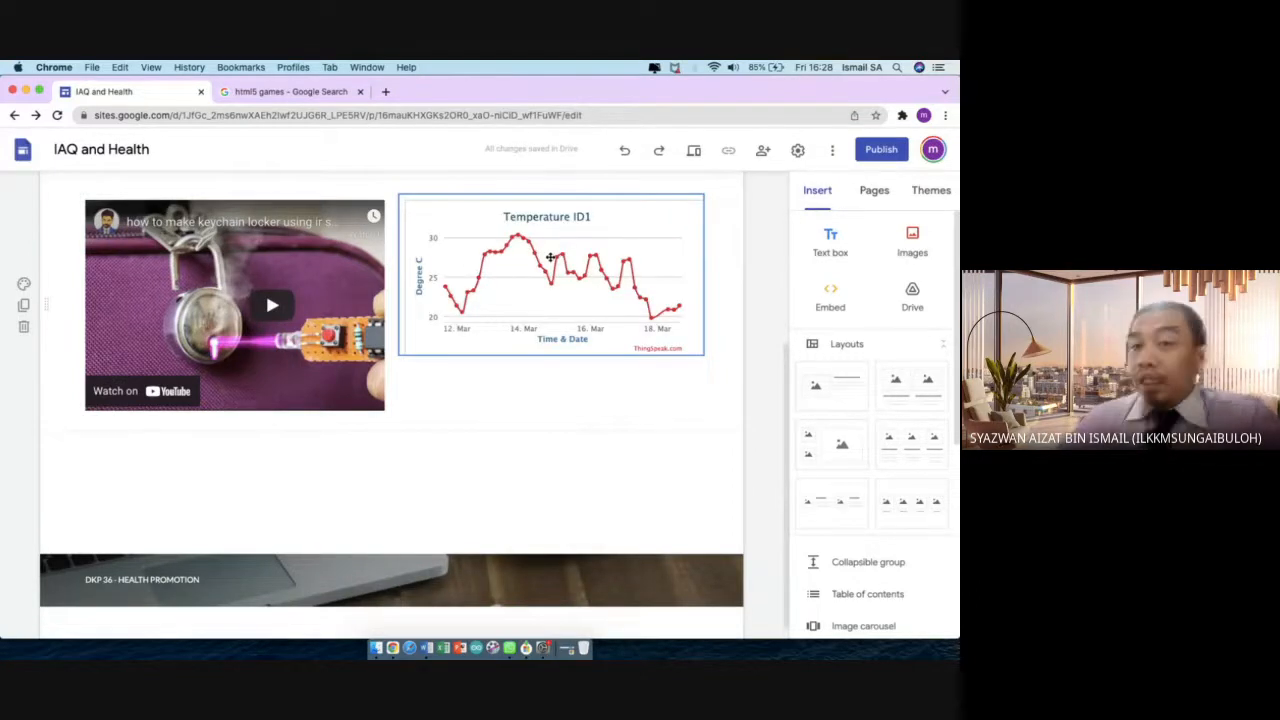
click(511, 429)
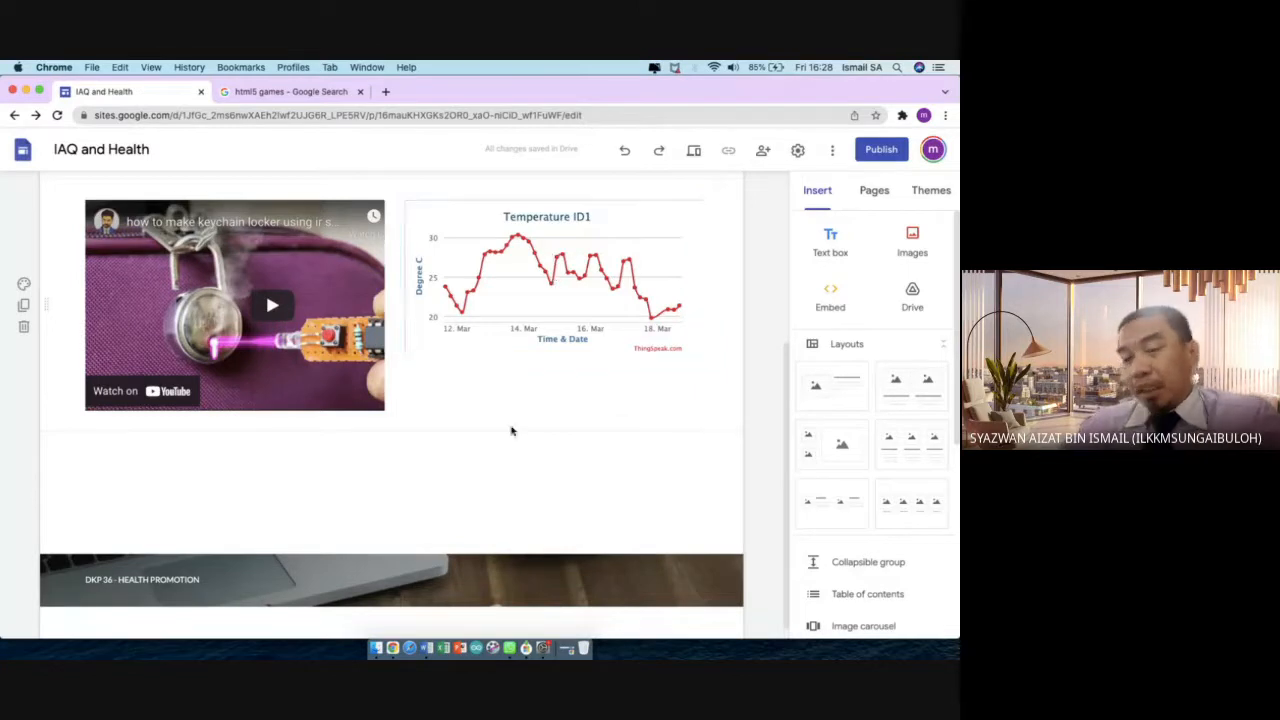
scroll(514, 461, up, 5)
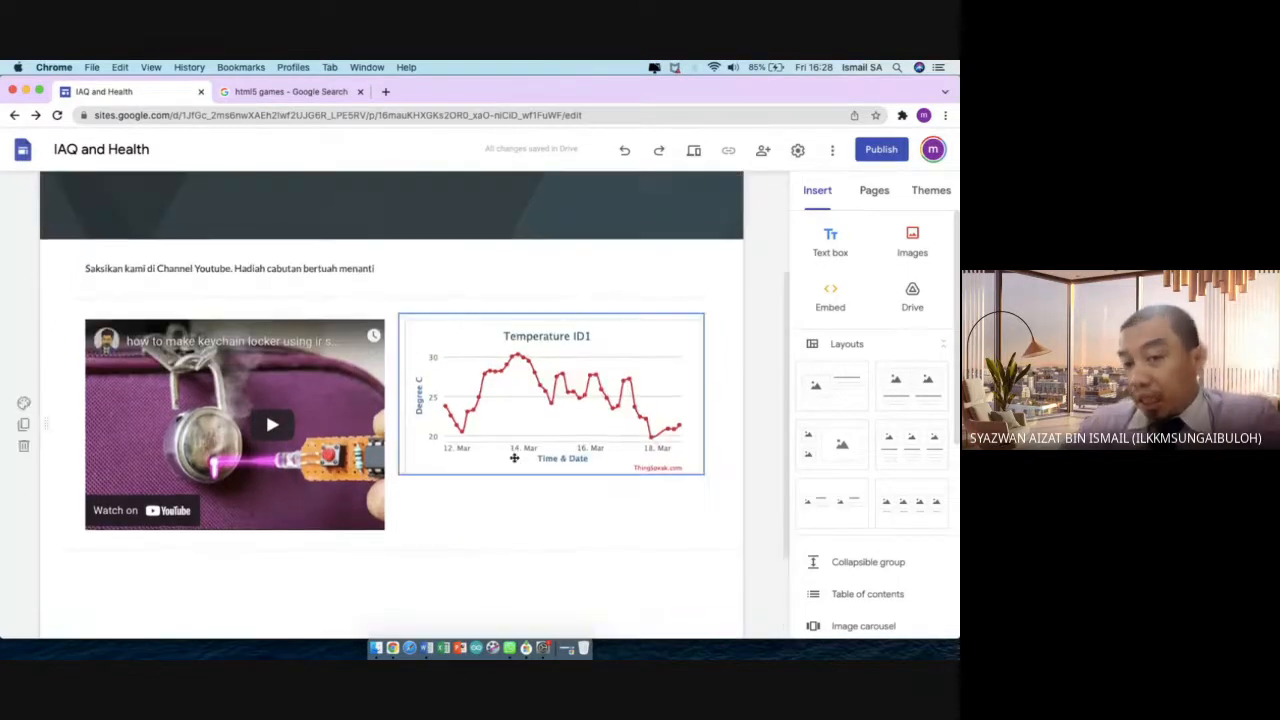